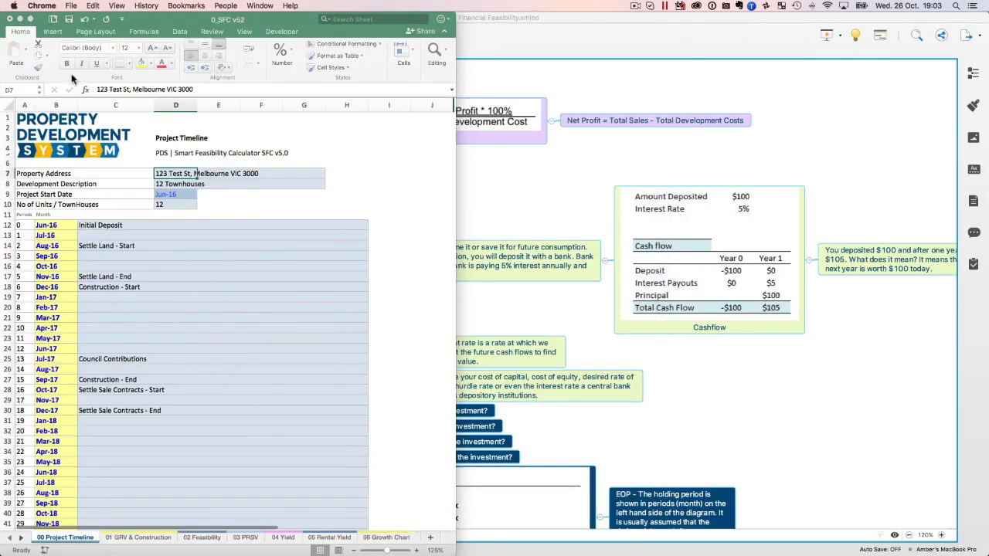
# Enlarge the feasibility workbook window to fill the screen, then switch to the Windows 7 virtual machine.
pyautogui.moveTo(270, 21); pyautogui.dragTo(572, 4)
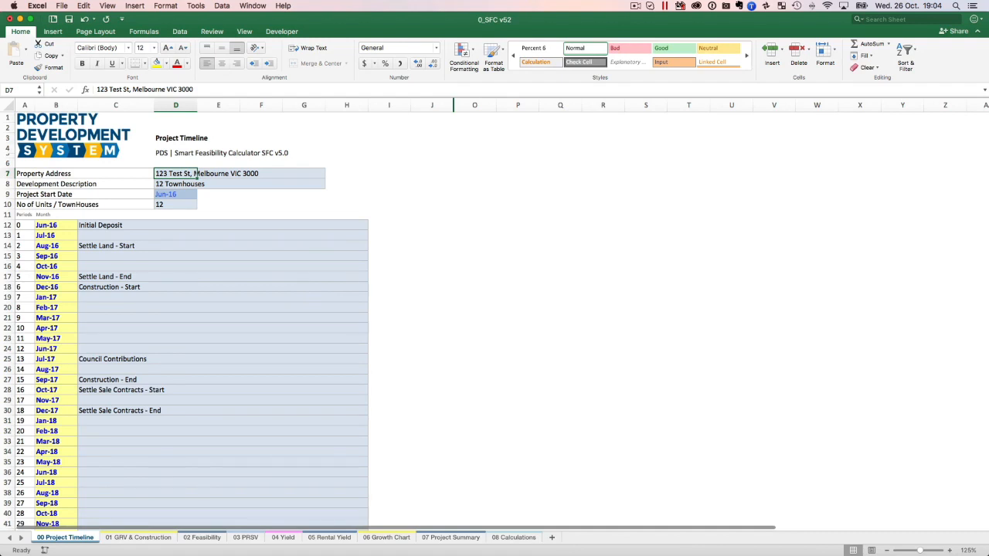
pyautogui.press('super+Tab')
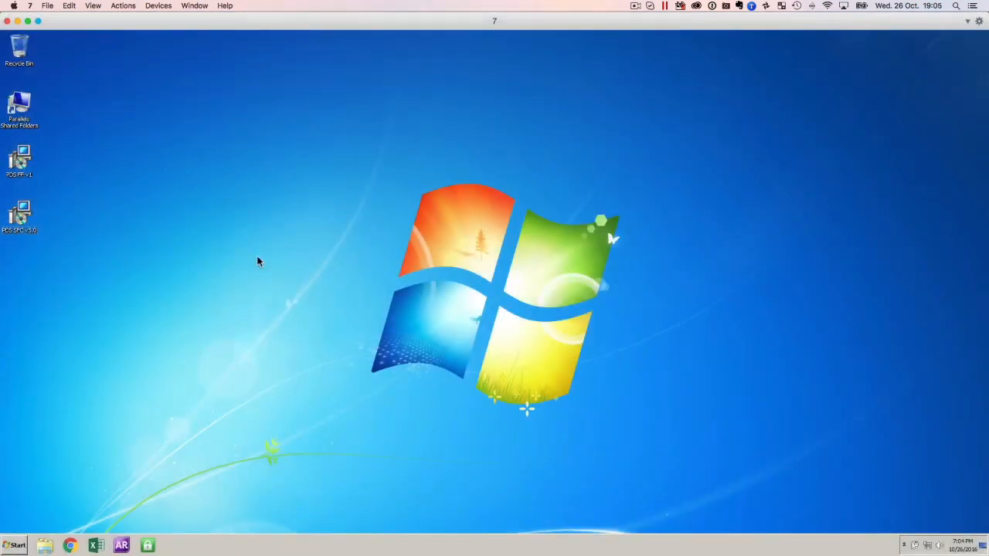
pyautogui.click(30, 7)
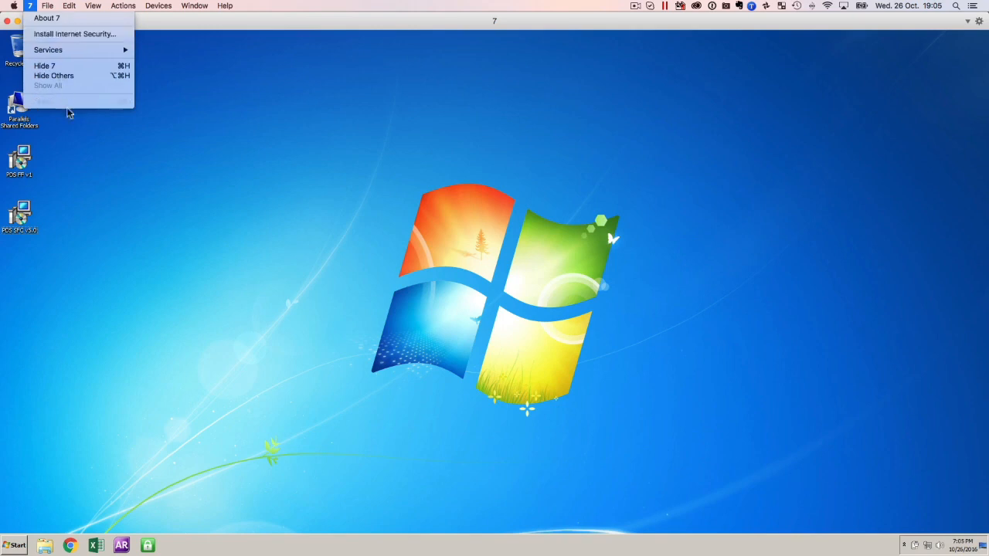
pyautogui.click(209, 29)
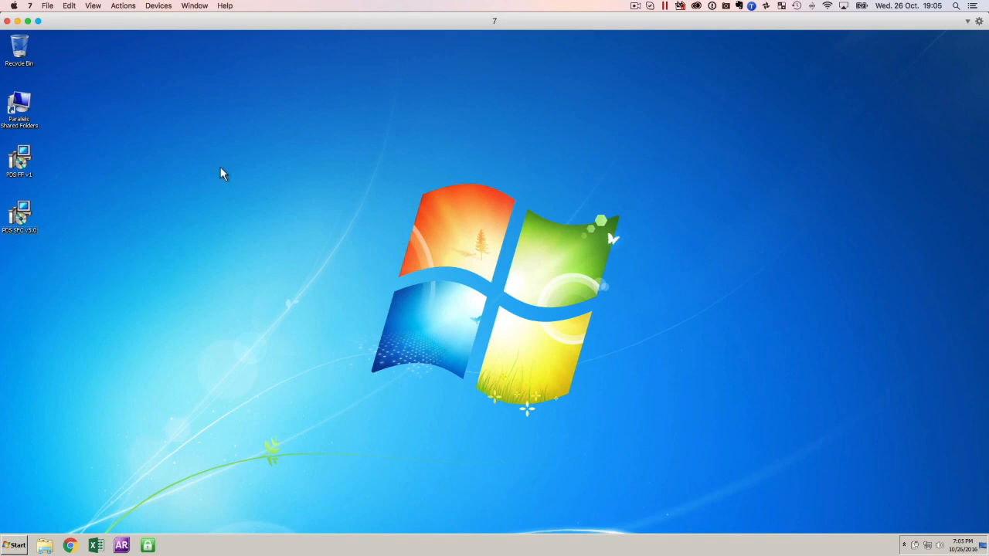
pyautogui.moveTo(19, 215); pyautogui.dragTo(437, 145)
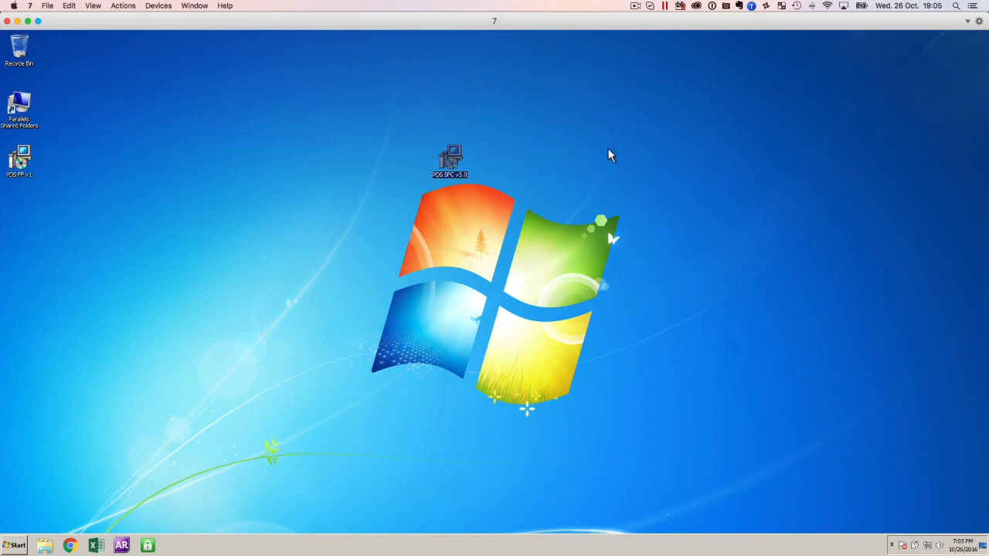
pyautogui.moveTo(451, 160); pyautogui.dragTo(19, 202)
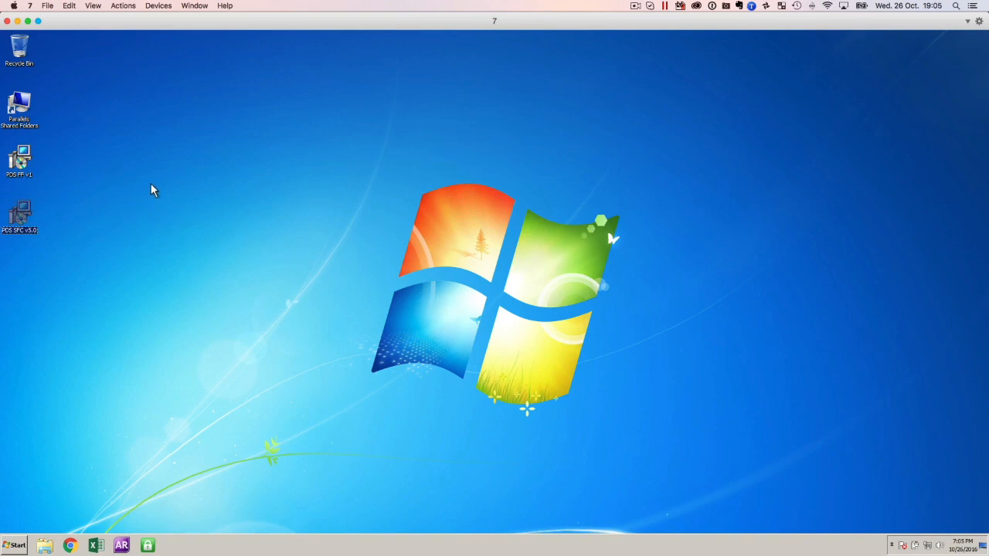
pyautogui.click(150, 184)
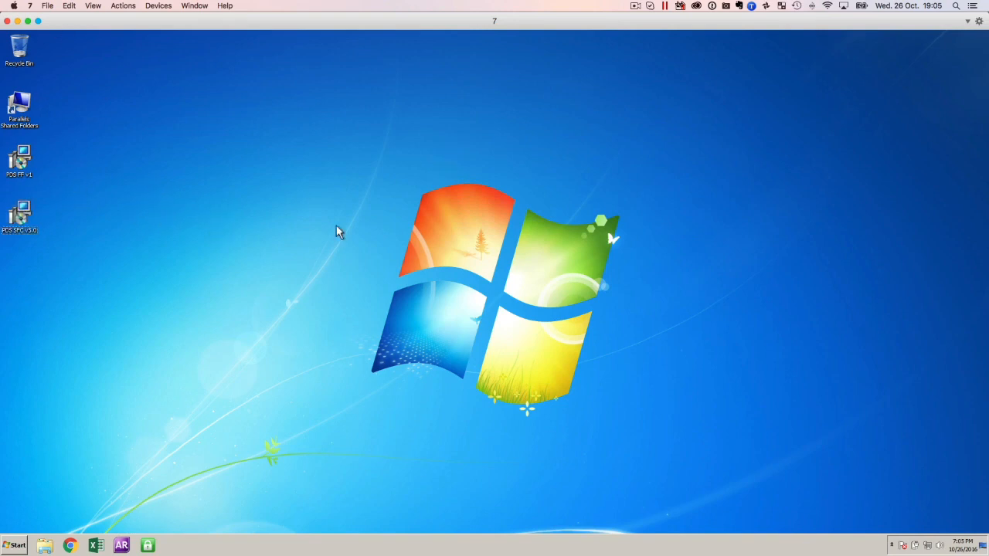
# Install PDS SFC v5.0 from its desktop installer, allowing it to make changes to the computer, and close the finished setup wizard.
pyautogui.doubleClick(28, 218)
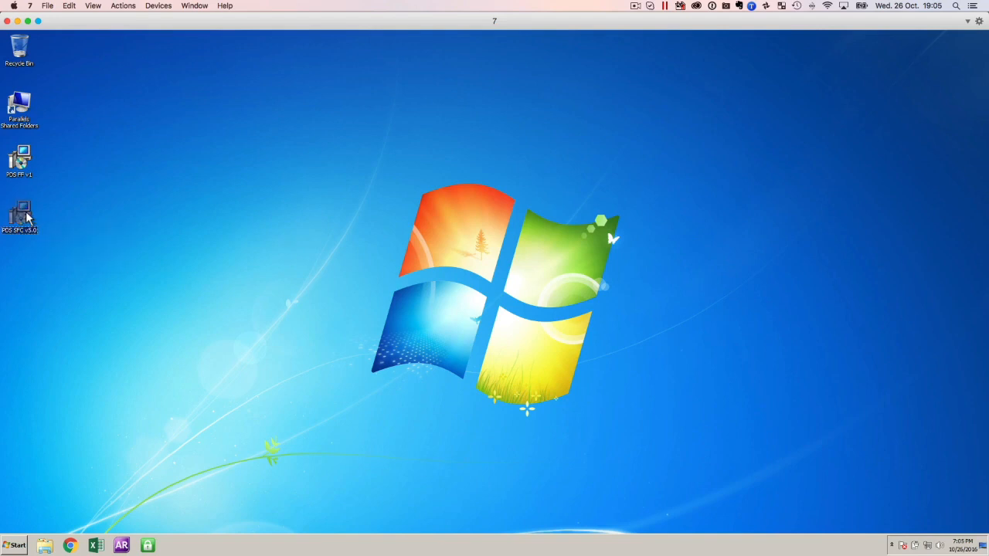
pyautogui.moveTo(457, 192); pyautogui.dragTo(450, 78)
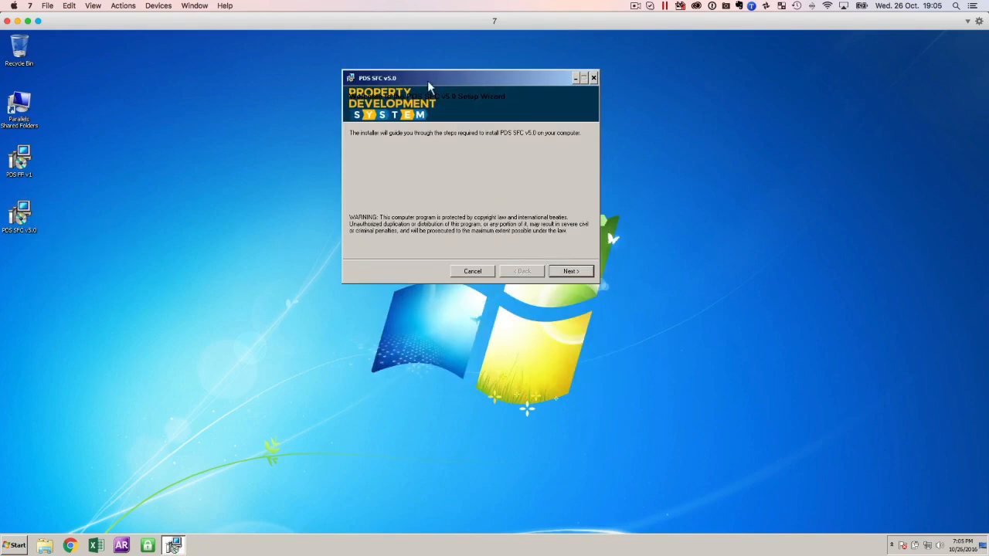
pyautogui.click(568, 271)
pyautogui.click(469, 251)
pyautogui.click(557, 271)
pyautogui.click(558, 272)
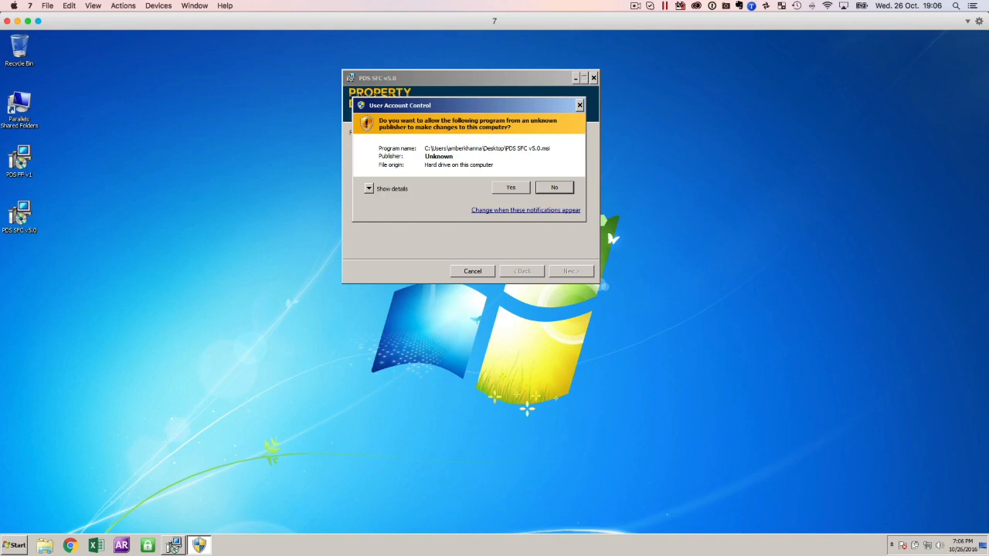
pyautogui.click(514, 188)
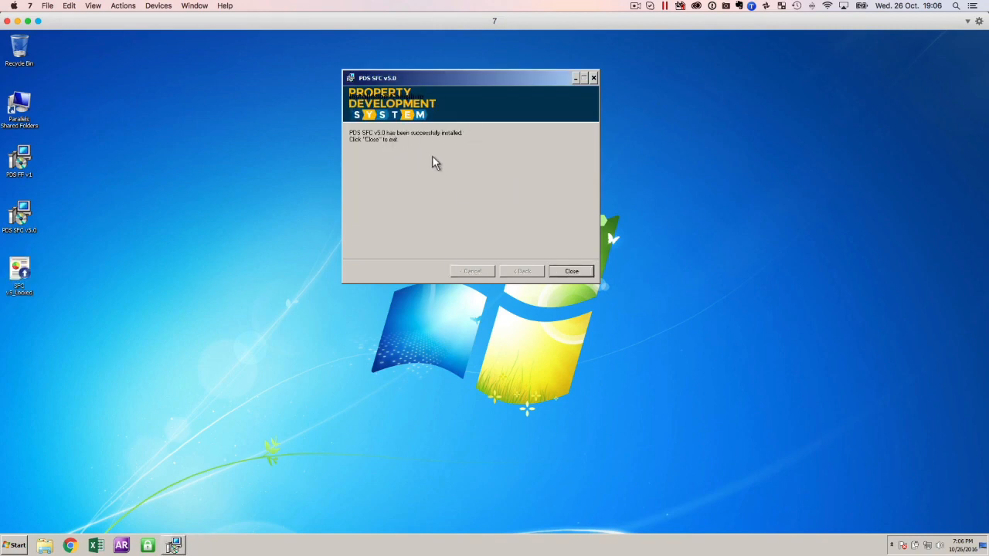
pyautogui.click(24, 276)
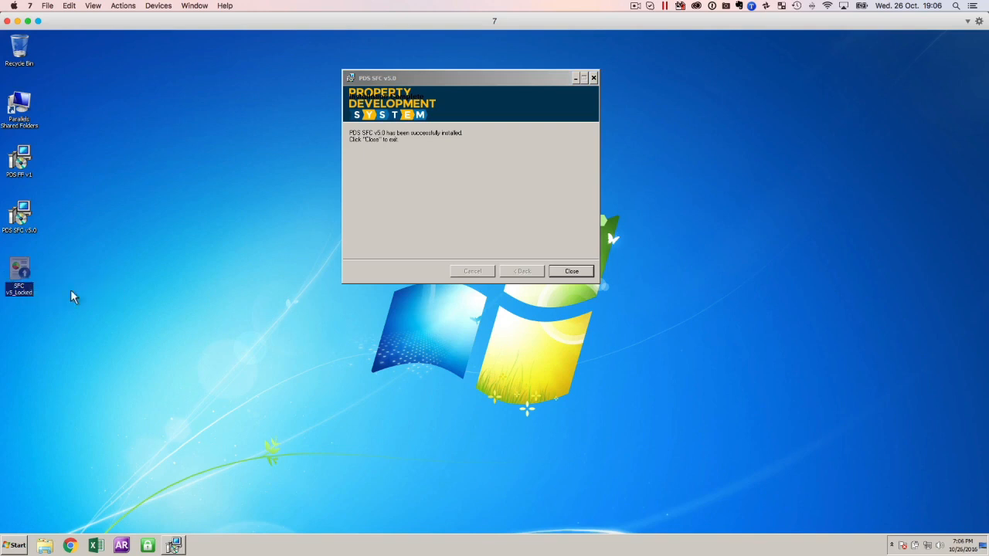
pyautogui.click(571, 272)
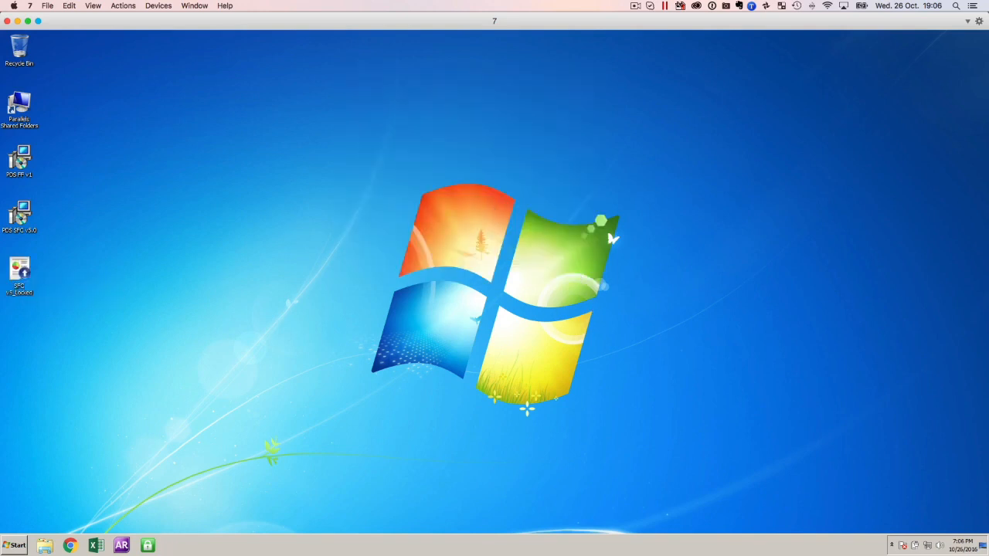
pyautogui.click(15, 544)
pyautogui.click(15, 504)
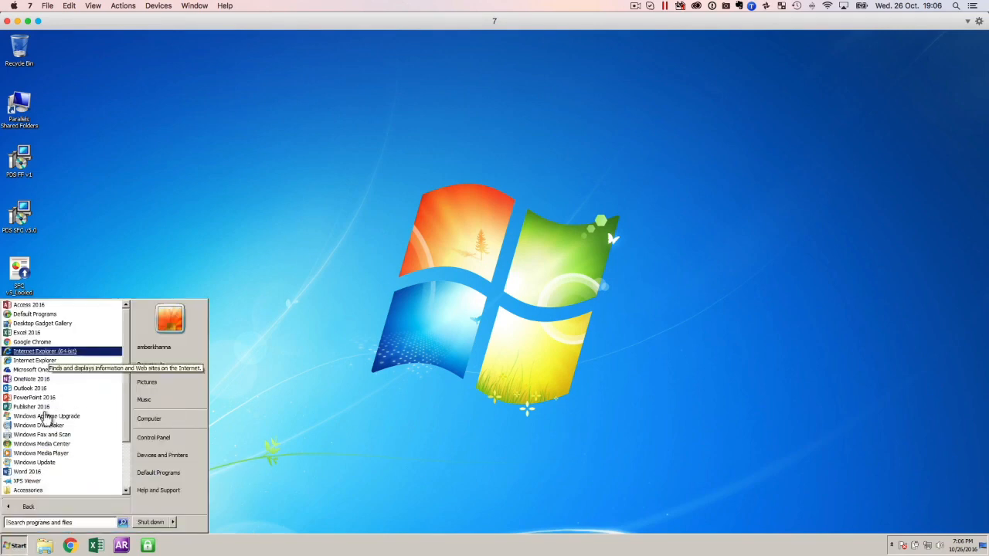
pyautogui.click(111, 275)
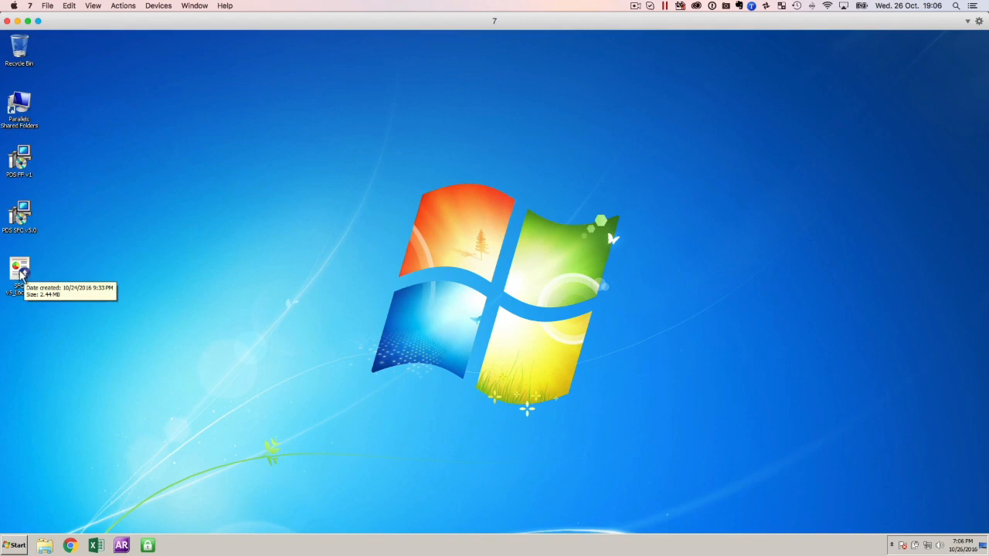
# Open the SFC v5_Locked file from the desktop and maximize its window.
pyautogui.doubleClick(22, 272)
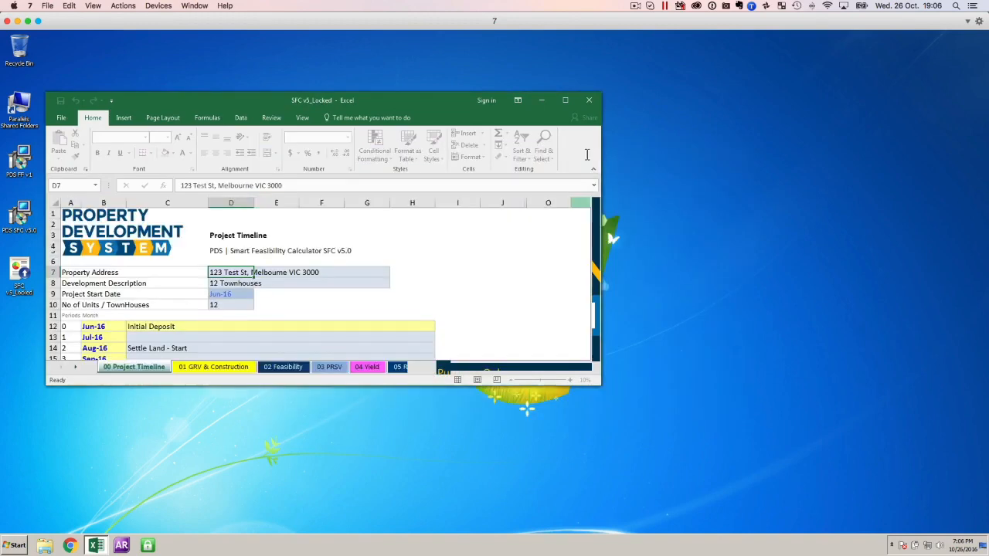
pyautogui.click(565, 100)
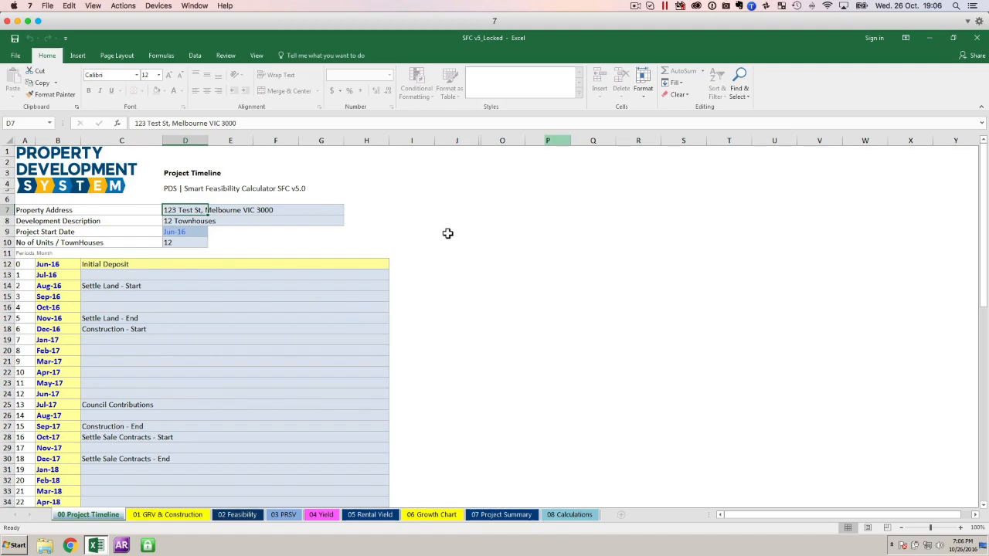
pyautogui.click(124, 284)
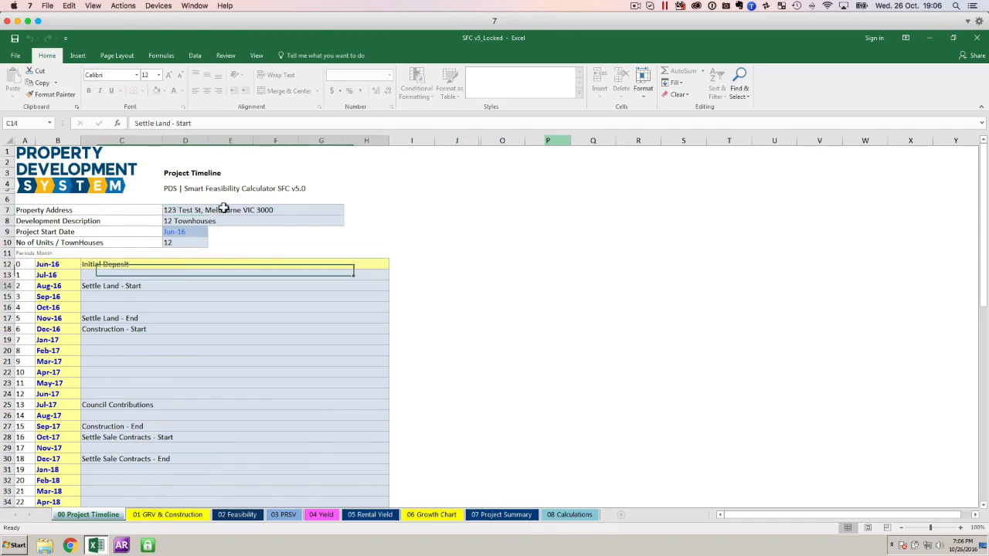
# Look through the GRV & Construction, Feasibility, PRSV and Yield sheets, then return to the Project Timeline sheet.
pyautogui.click(169, 520)
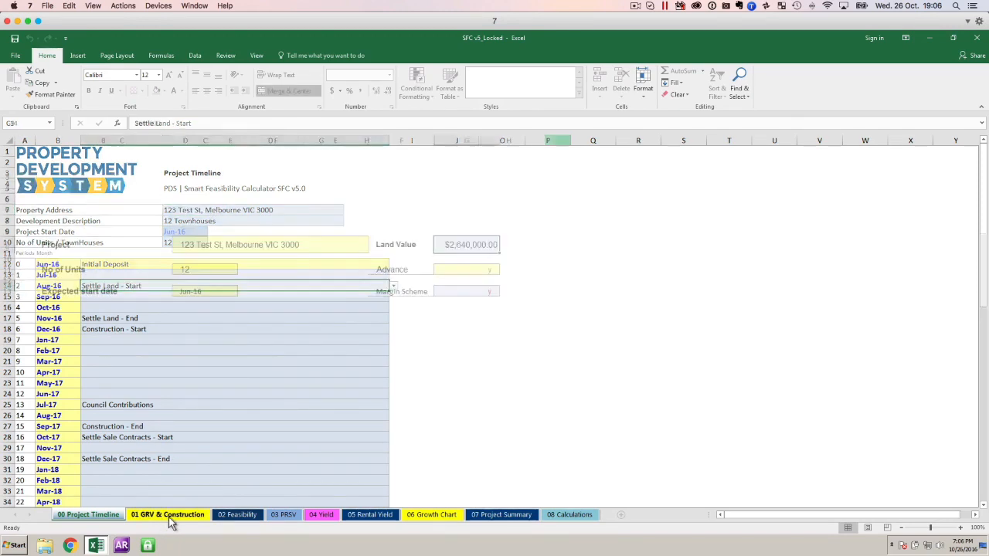
pyautogui.click(237, 515)
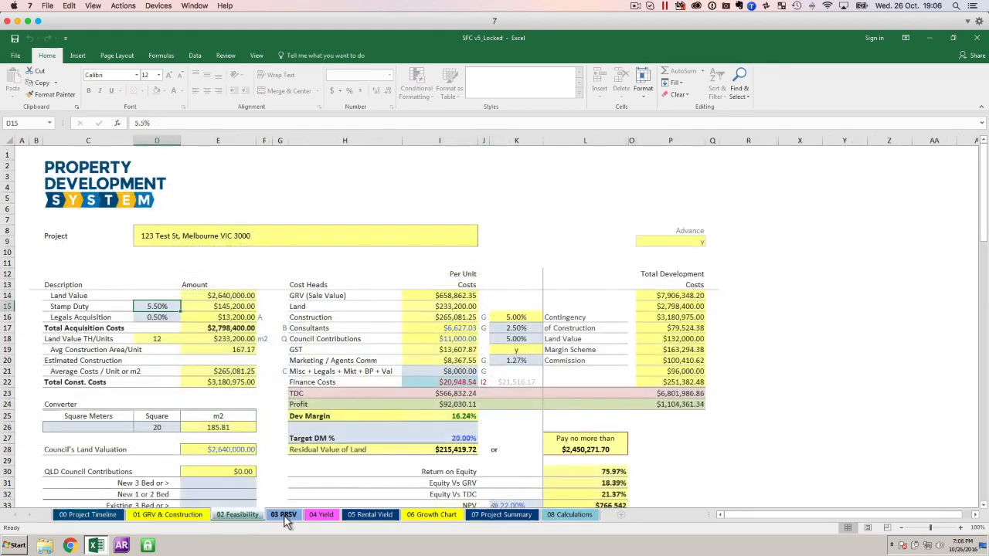
pyautogui.click(283, 515)
pyautogui.click(322, 516)
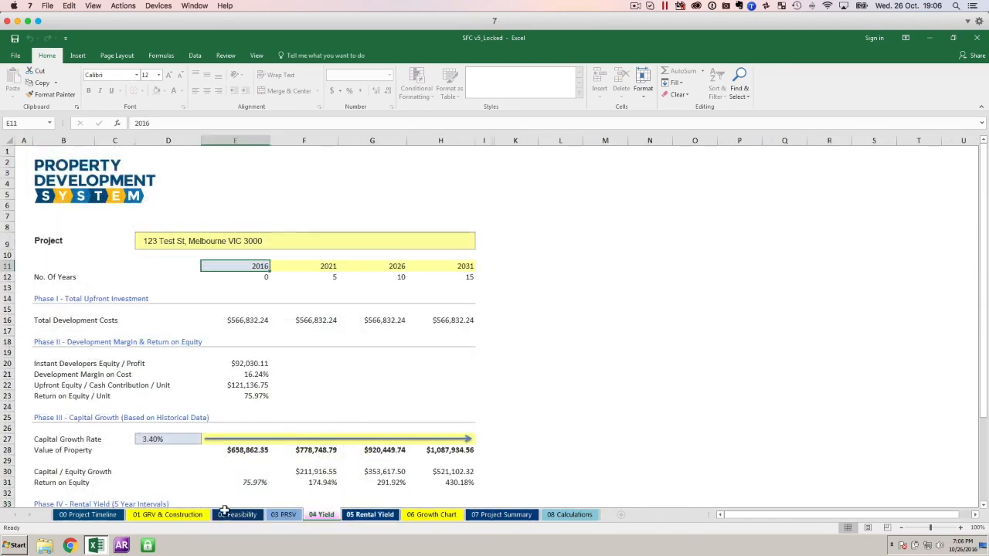
pyautogui.click(88, 516)
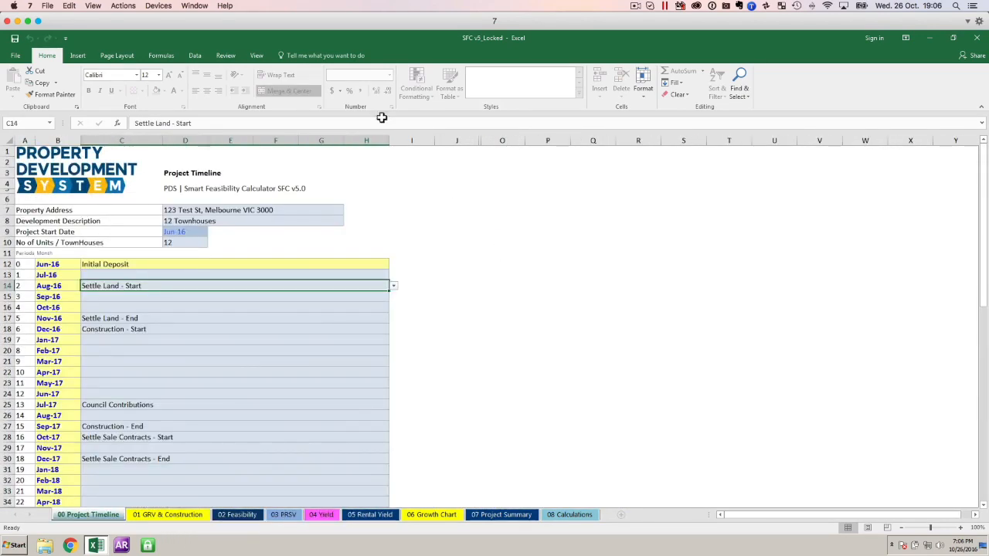
# Replace the property address in cell D7 of the Project Timeline sheet with a different test address.
pyautogui.click(186, 212)
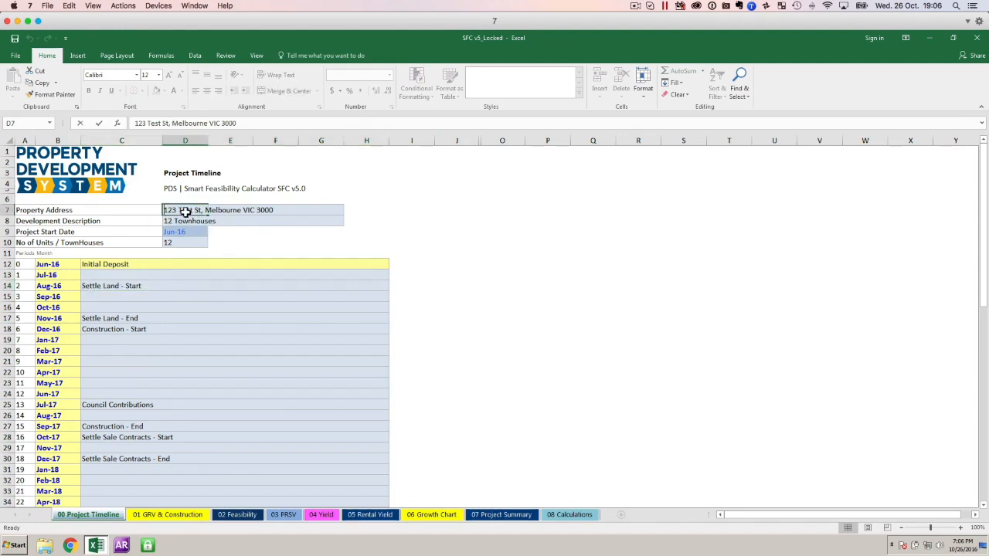
pyautogui.write('345 Tes St, Test')
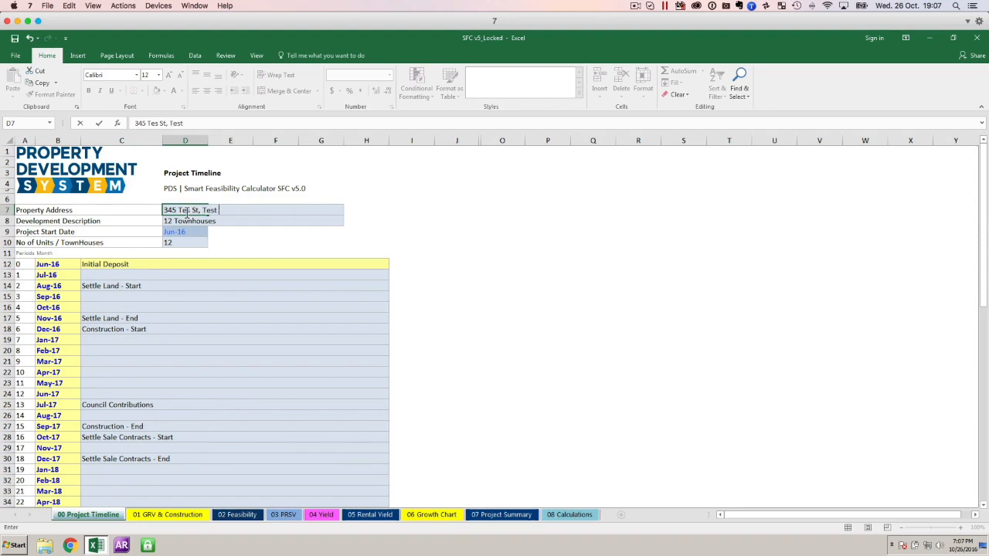
pyautogui.write(' VIC 1232')
pyautogui.press('Return')
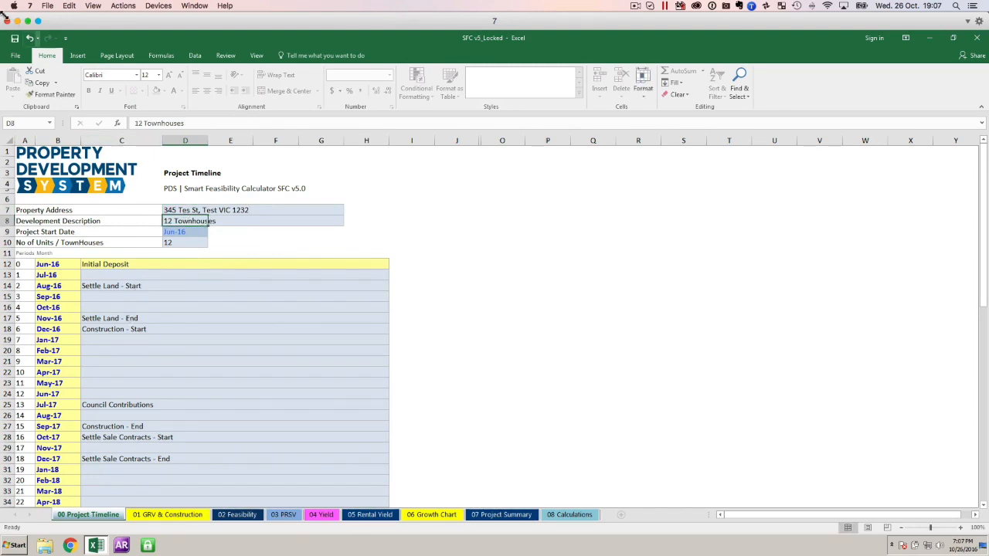
# Save the workbook to the desktop as a new Excel Workbook named Test, then close it.
pyautogui.click(15, 56)
pyautogui.click(20, 158)
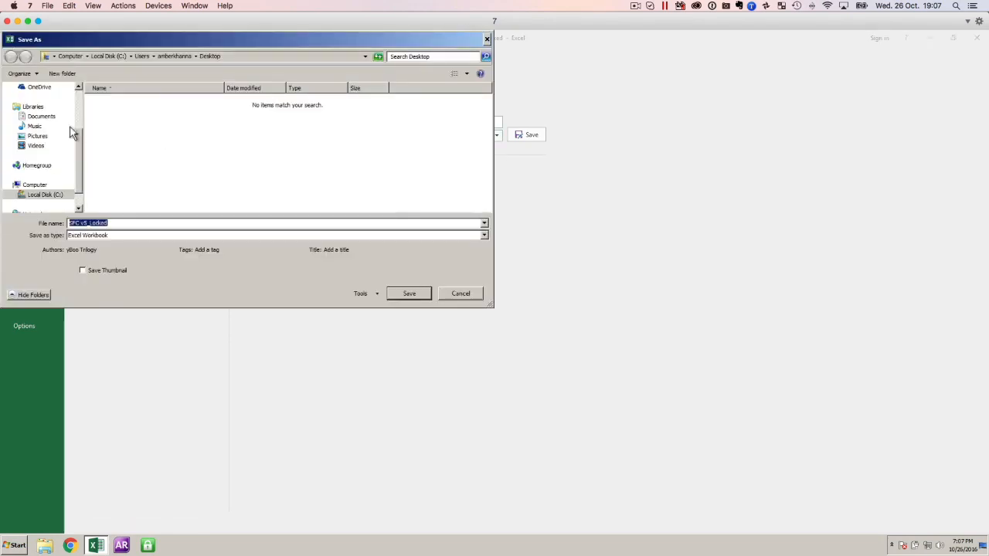
pyautogui.moveTo(80, 142); pyautogui.dragTo(73, 103)
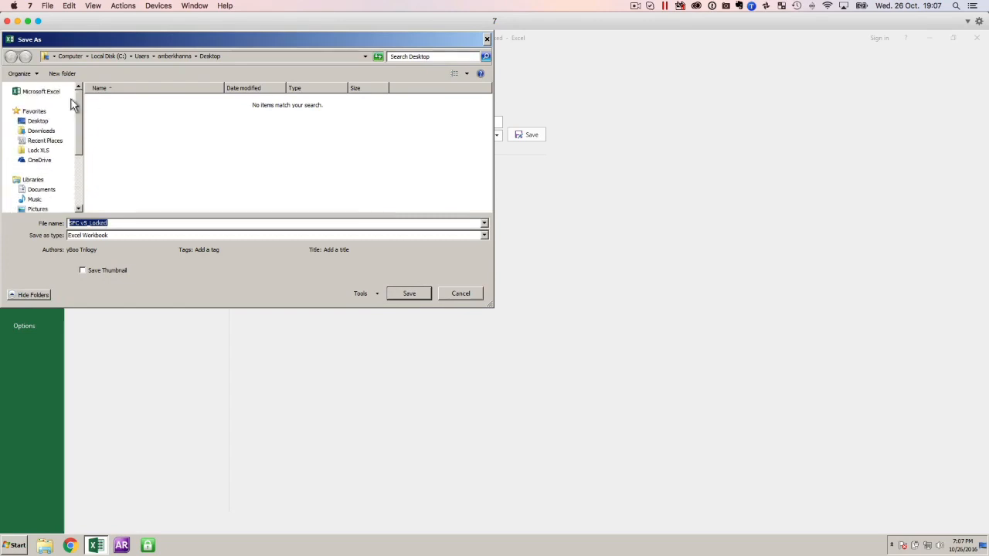
pyautogui.click(38, 121)
pyautogui.click(128, 223)
pyautogui.click(128, 223)
pyautogui.hotkey('shift', 'Left')
pyautogui.hotkey('shift', 'Left')
pyautogui.hotkey('shift', 'Left')
pyautogui.hotkey('shift', 'Left')
pyautogui.hotkey('shift', 'Left')
pyautogui.hotkey('shift', 'Left')
pyautogui.hotkey('shift', 'Left')
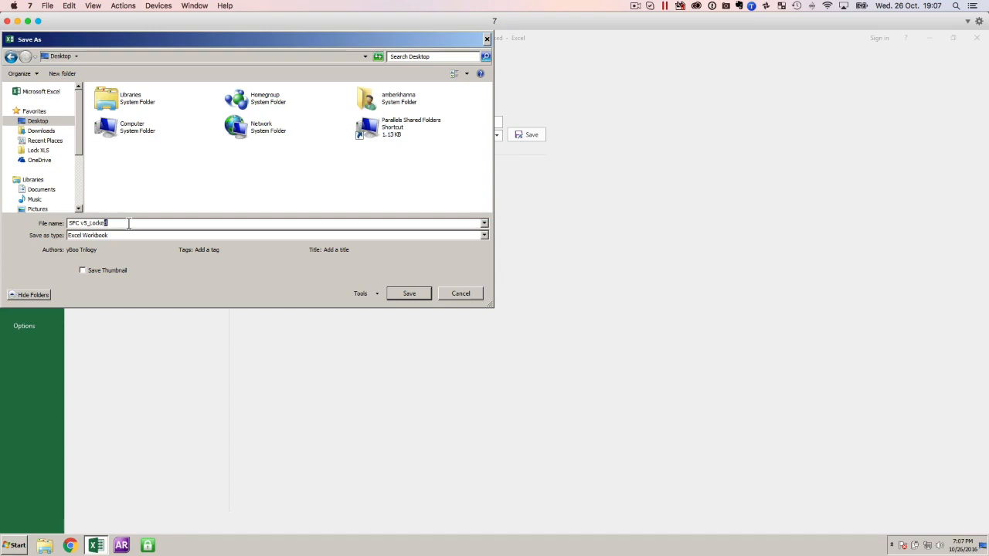
pyautogui.write('Test')
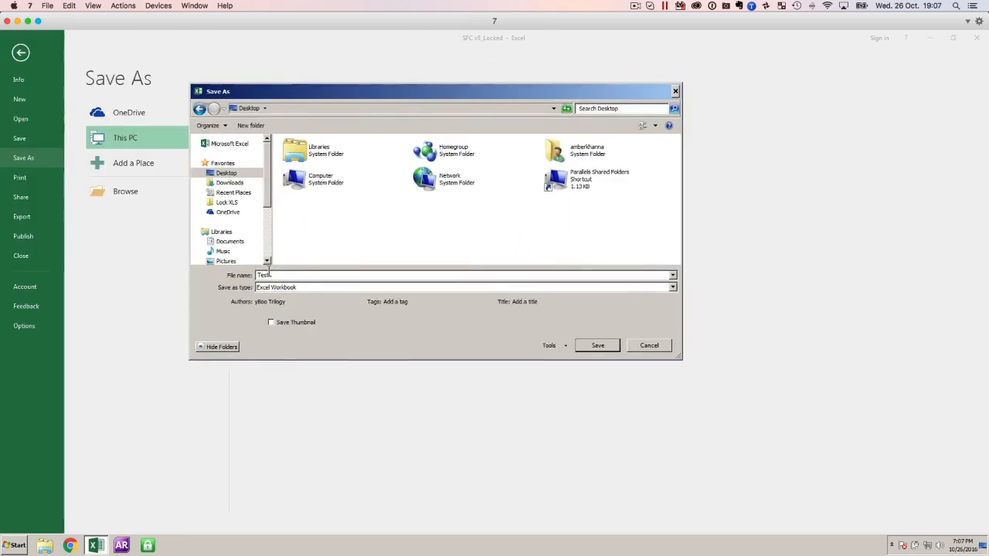
pyautogui.click(596, 345)
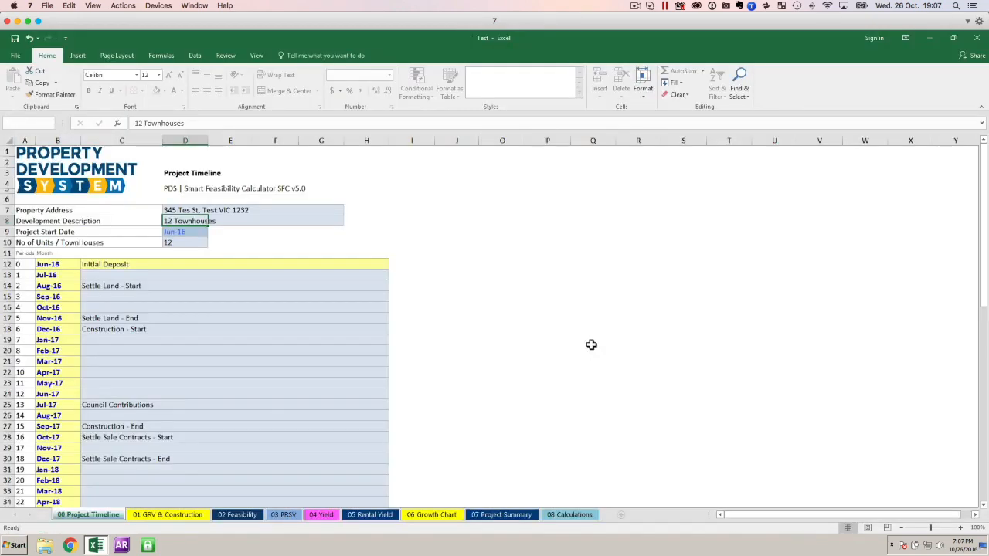
pyautogui.click(976, 38)
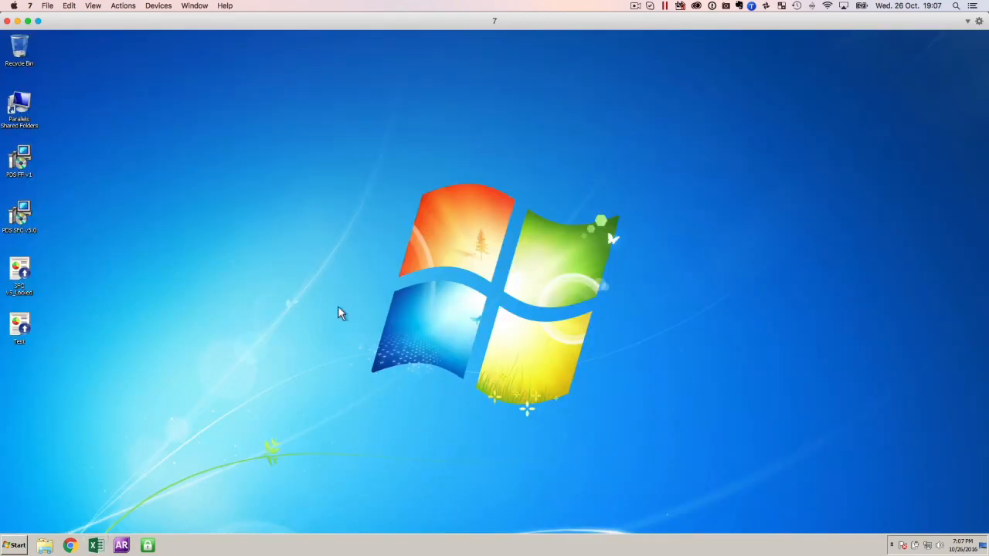
# Compare the Test file with the original on the desktop, then reopen SFC v5_Locked in a maximized window.
pyautogui.click(15, 332)
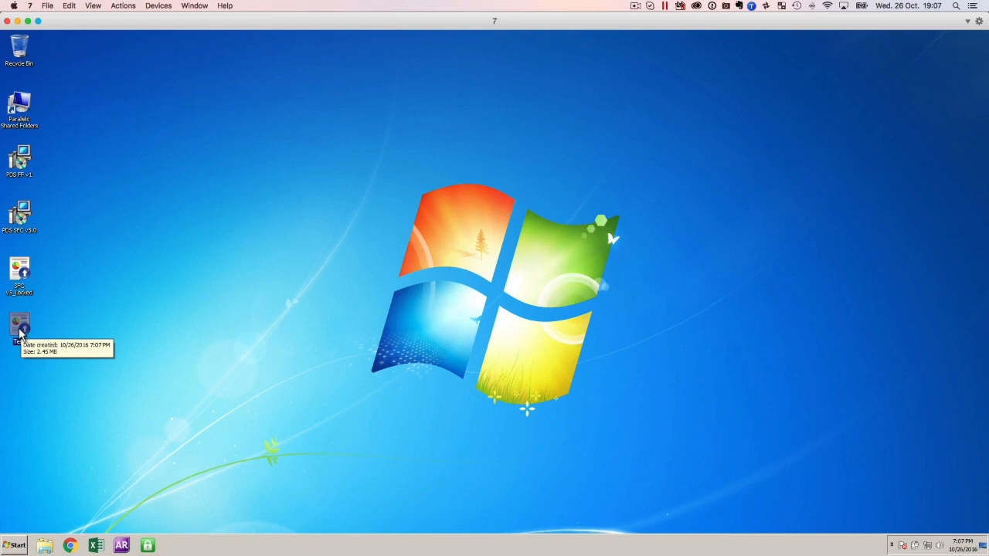
pyautogui.moveTo(20, 333); pyautogui.dragTo(22, 274)
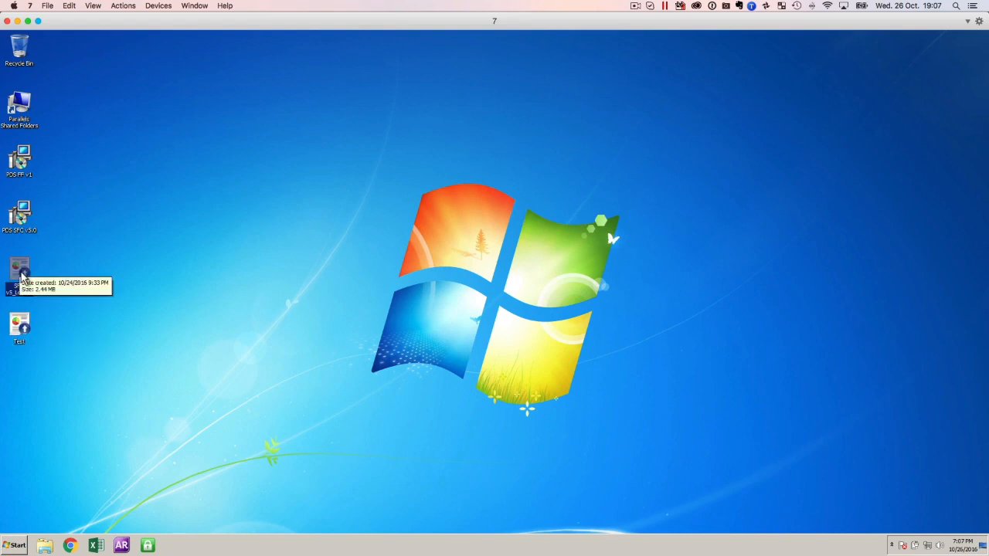
pyautogui.doubleClick(21, 274)
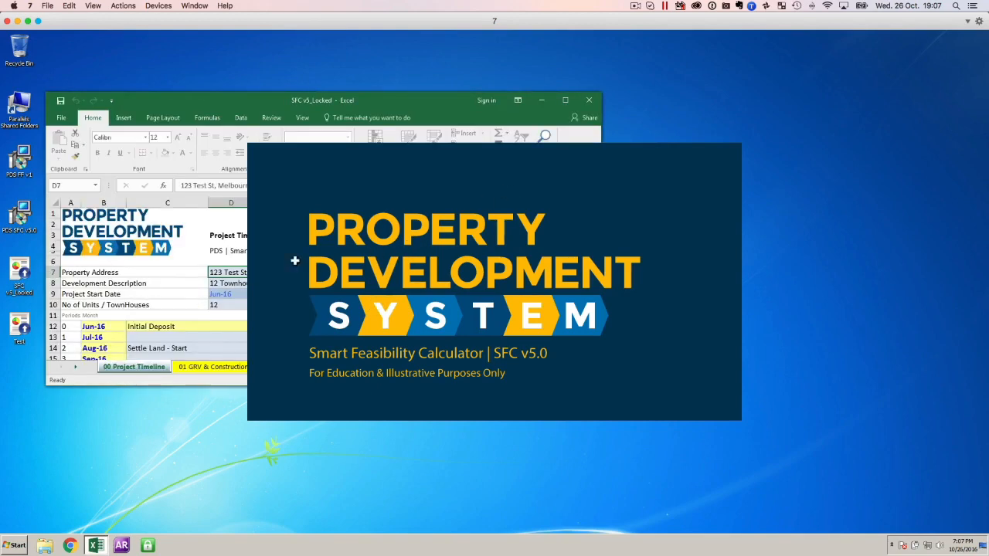
pyautogui.click(565, 100)
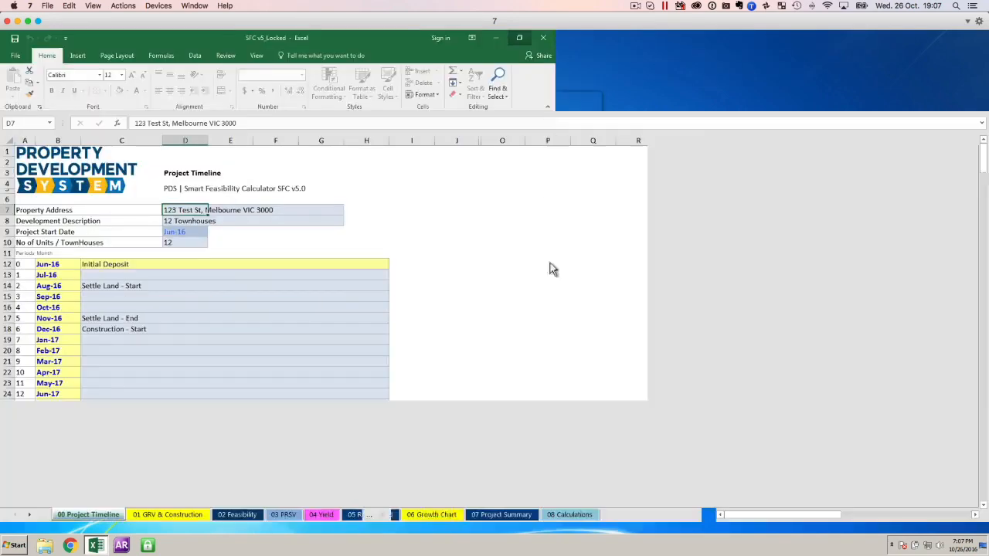
# Review the GRV & Construction sheet at 80% zoom and the Feasibility sheet in SFC v5_Locked, then close the workbook.
pyautogui.click(197, 515)
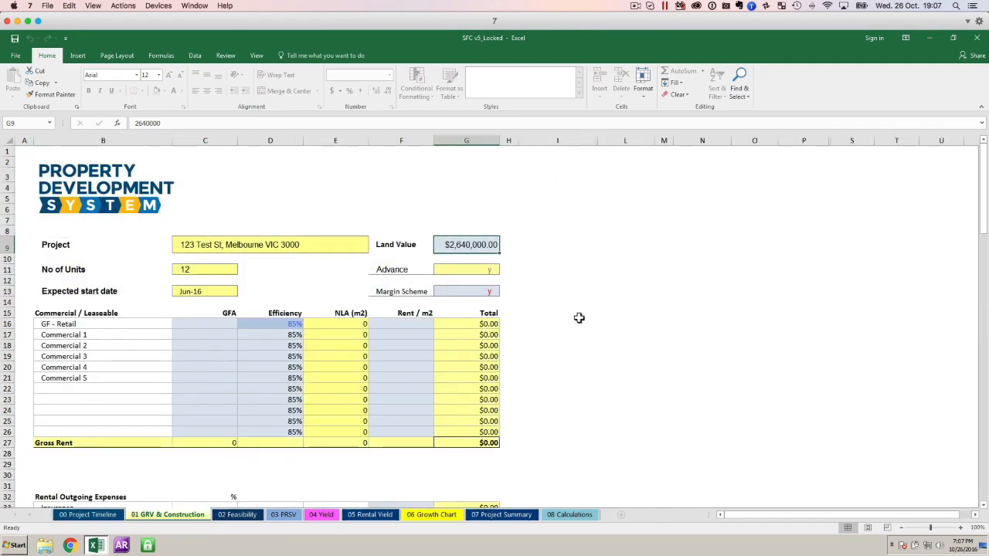
pyautogui.click(902, 528)
pyautogui.click(902, 528)
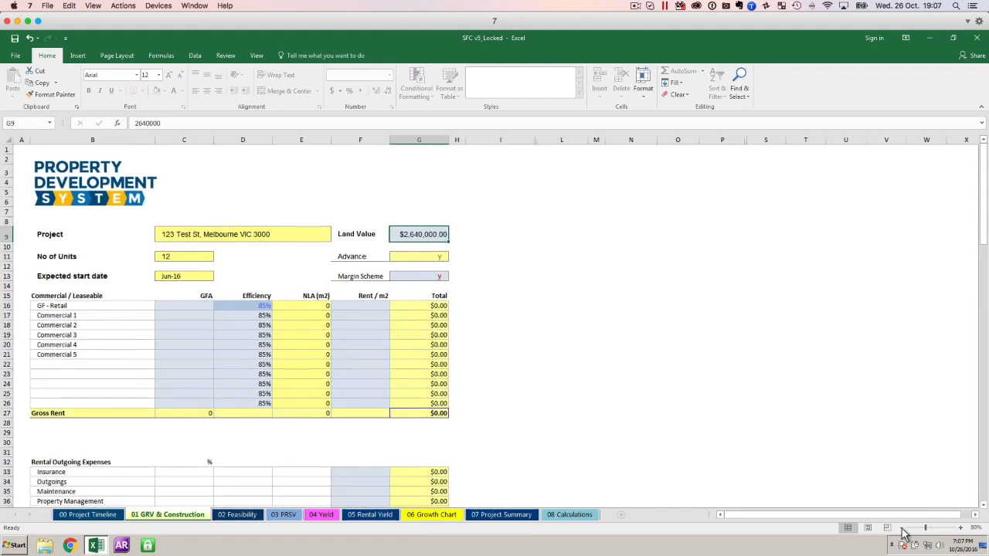
pyautogui.click(901, 528)
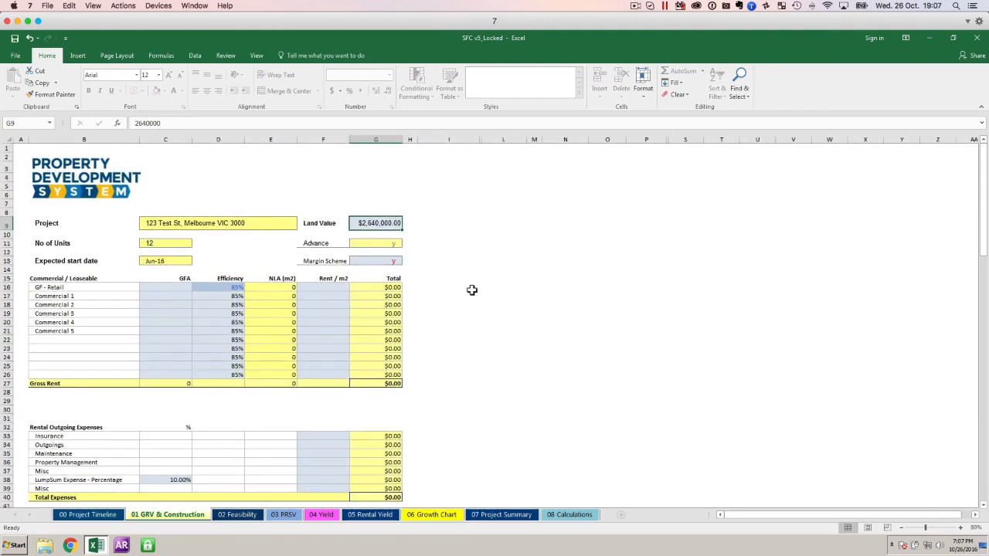
pyautogui.click(237, 514)
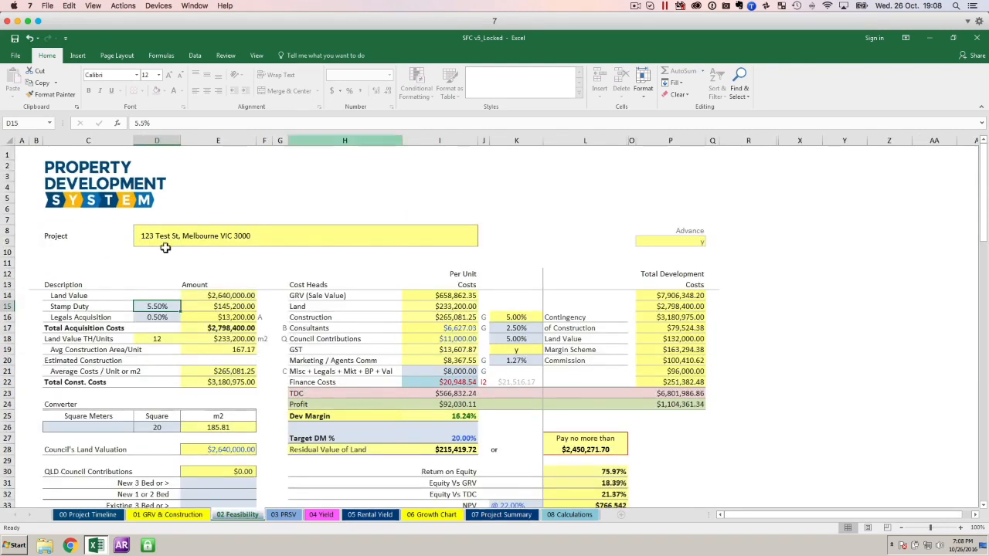
pyautogui.click(977, 39)
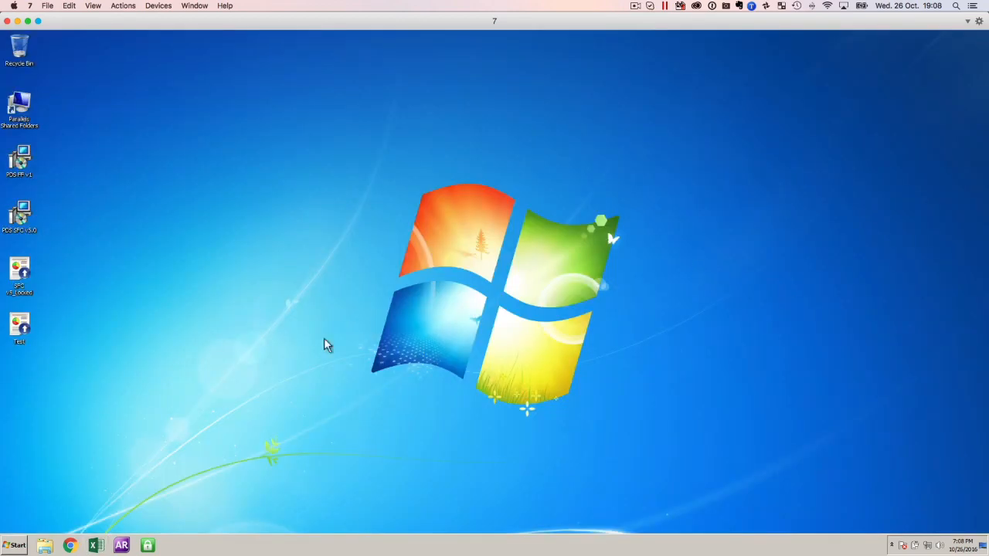
# Open the Test workbook from the desktop in a maximized window and check its property address in cell D7 of the Project Timeline sheet.
pyautogui.doubleClick(17, 327)
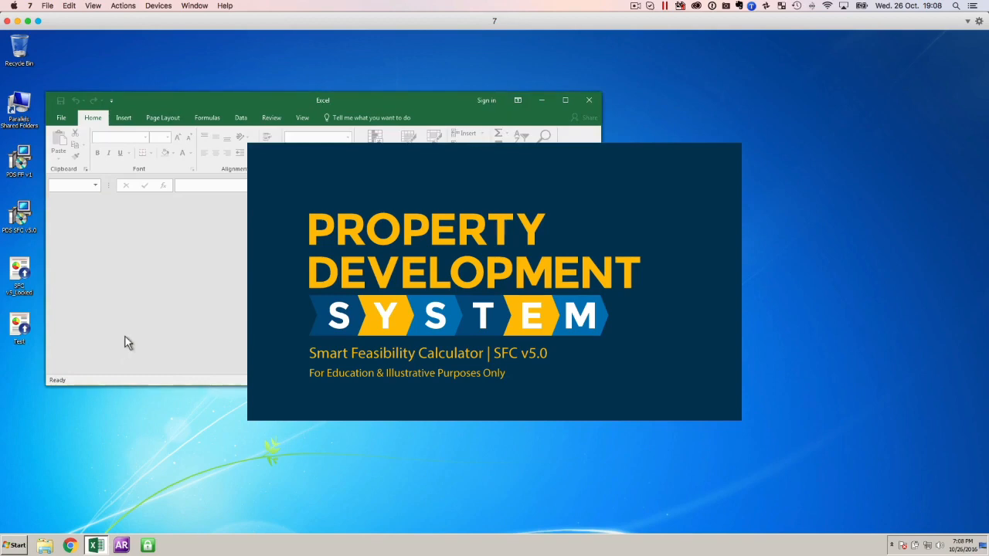
pyautogui.click(565, 99)
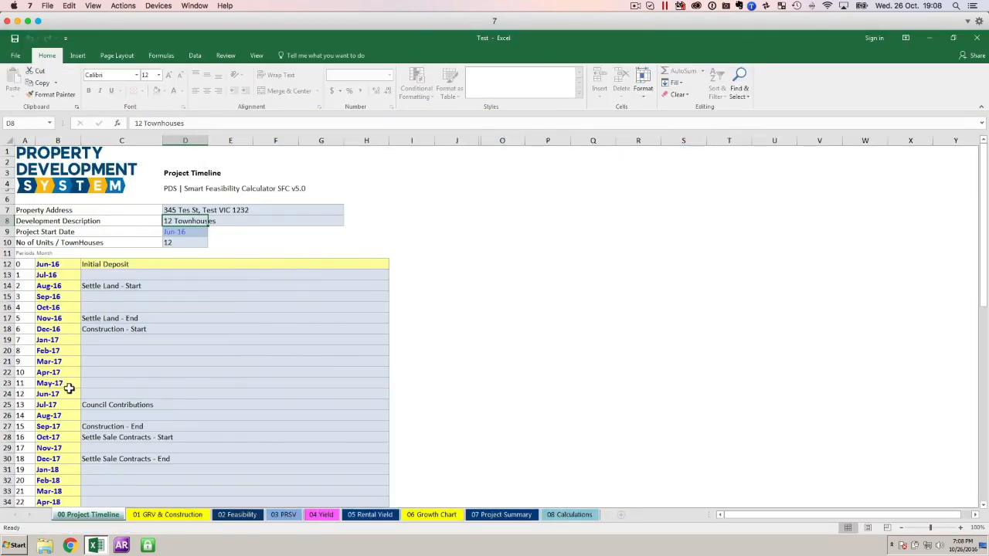
pyautogui.scroll(-5, 136, 350)
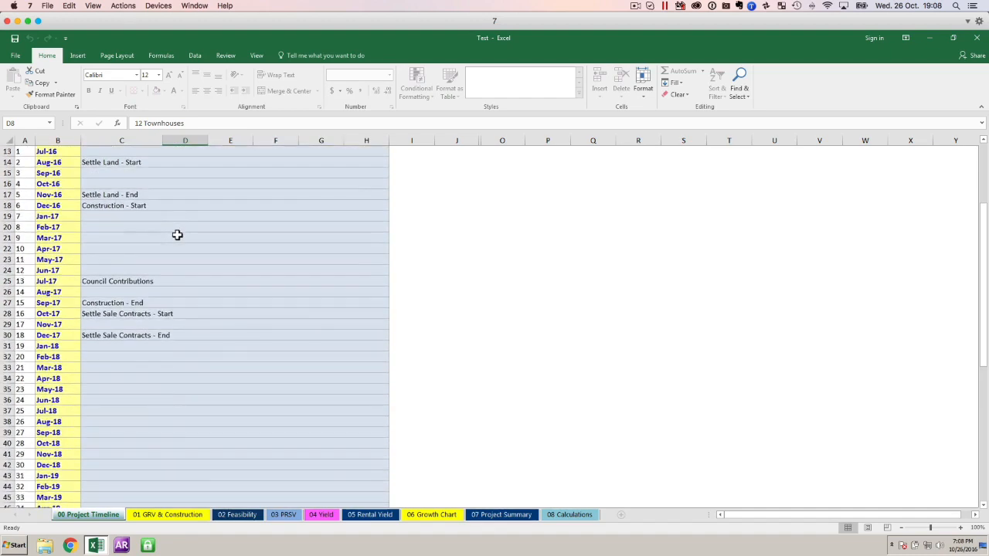
pyautogui.scroll(5, 177, 234)
pyautogui.click(181, 210)
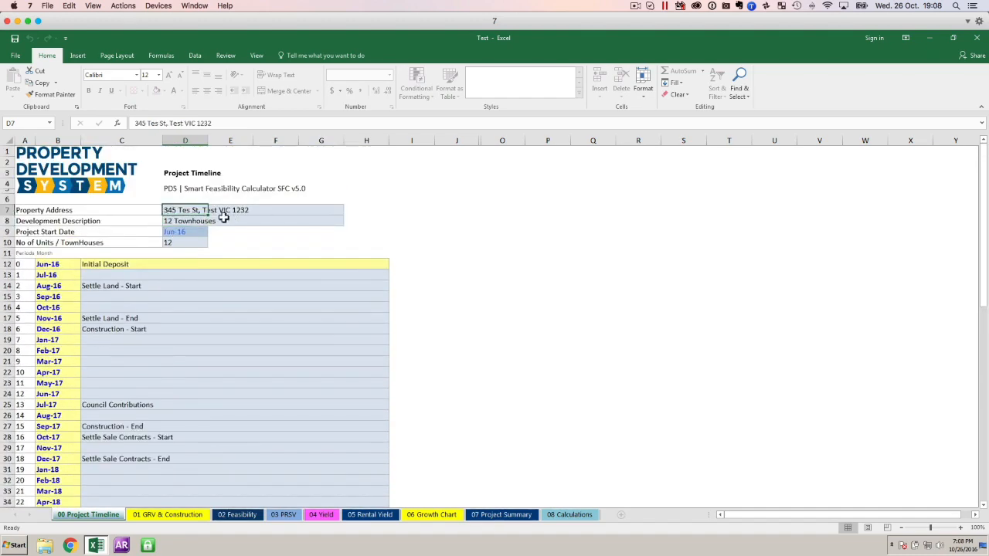
# Look through the Test workbook's sheets up to Project Summary to check the project address, return to Project Timeline, and close the workbook.
pyautogui.click(236, 514)
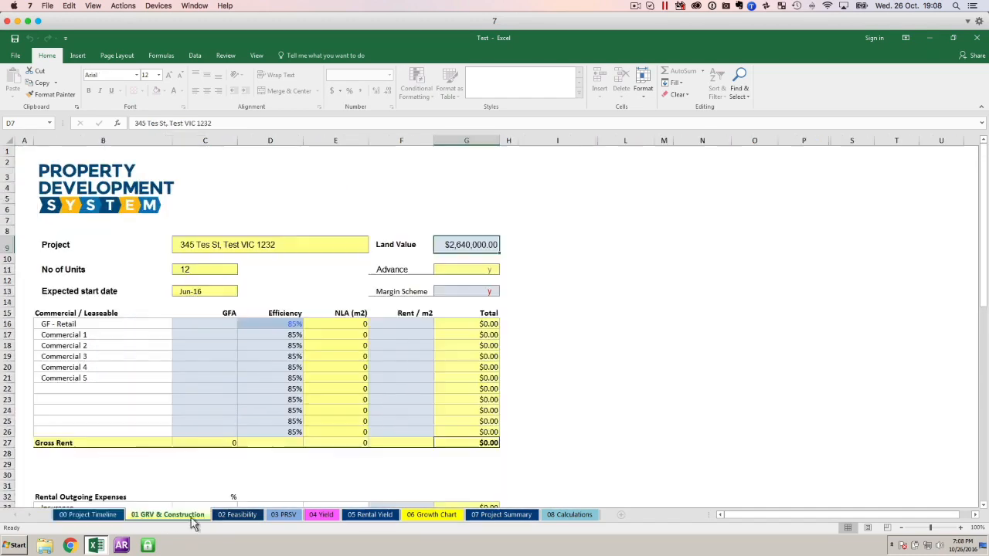
pyautogui.click(295, 516)
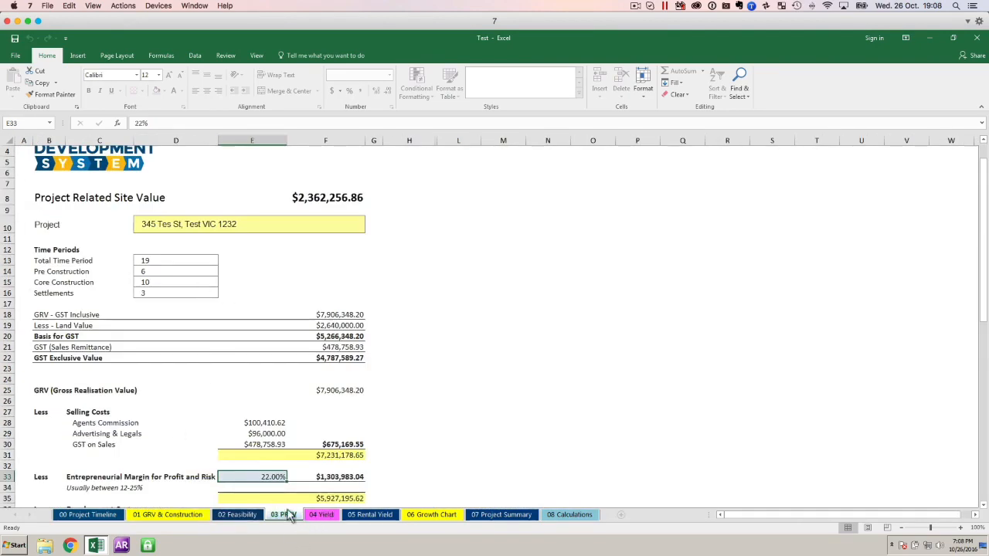
pyautogui.click(323, 516)
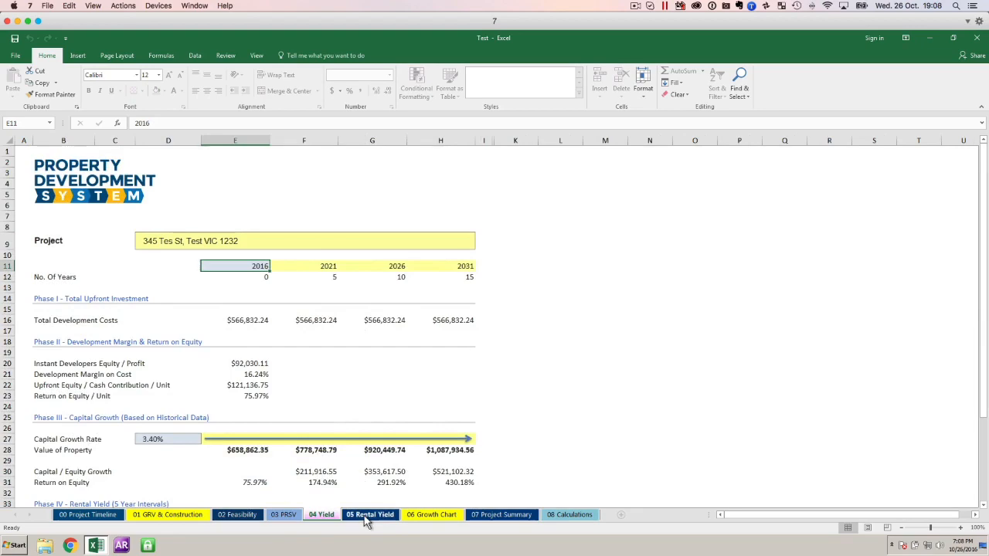
pyautogui.click(366, 518)
pyautogui.click(417, 518)
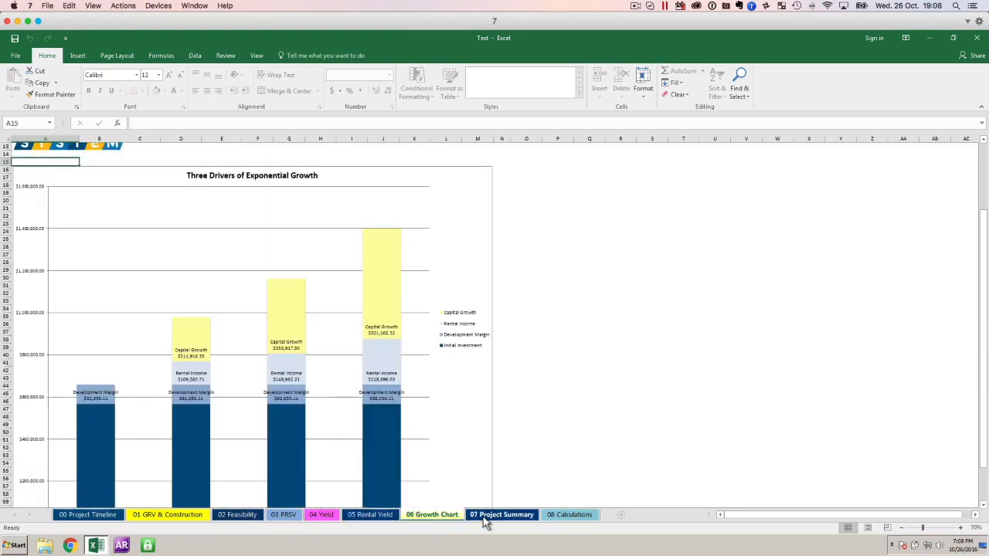
pyautogui.click(485, 520)
pyautogui.click(97, 520)
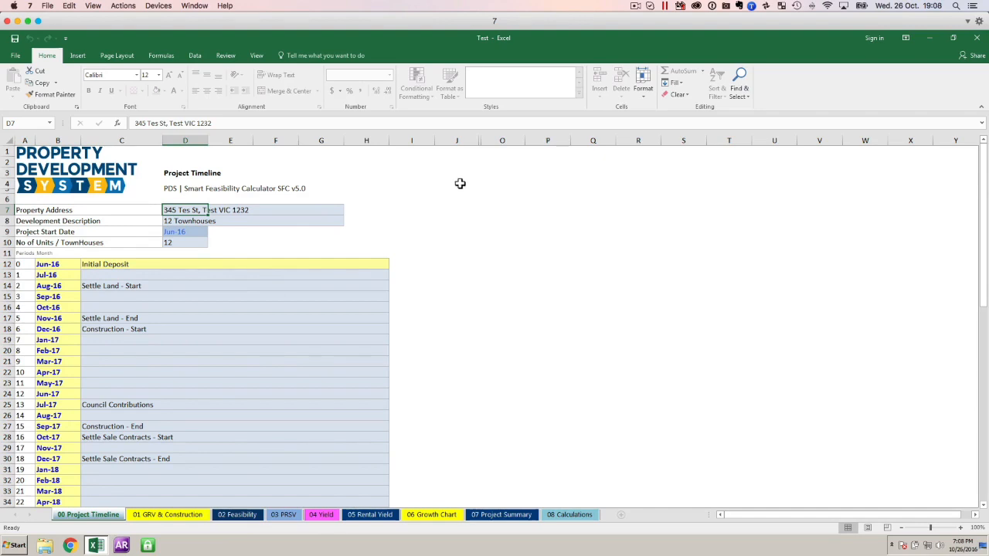
pyautogui.click(977, 39)
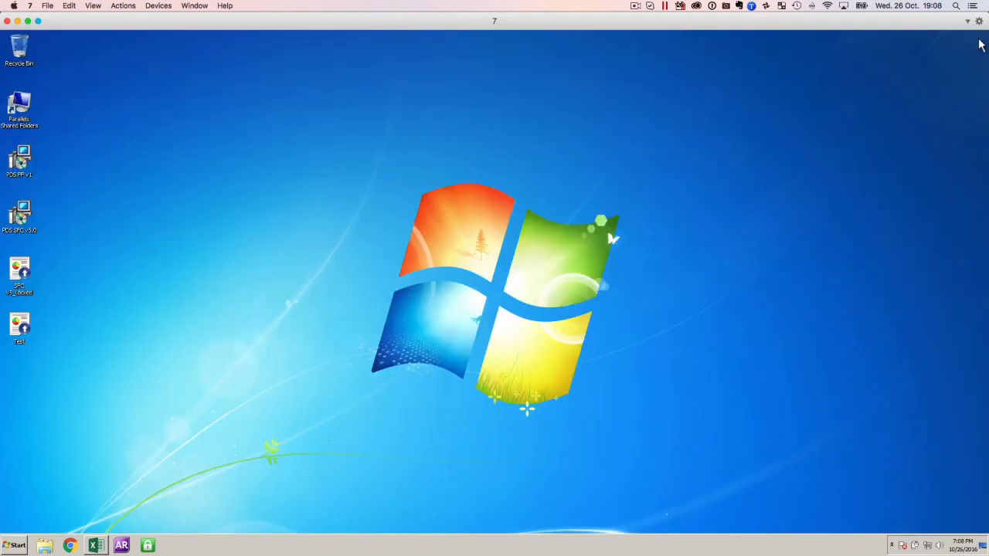
# Switch to the 0_SFC v52 workbook in Excel for Mac and inspect the address cell and the timeline milestones in rows 12 to 33.
pyautogui.click(18, 21)
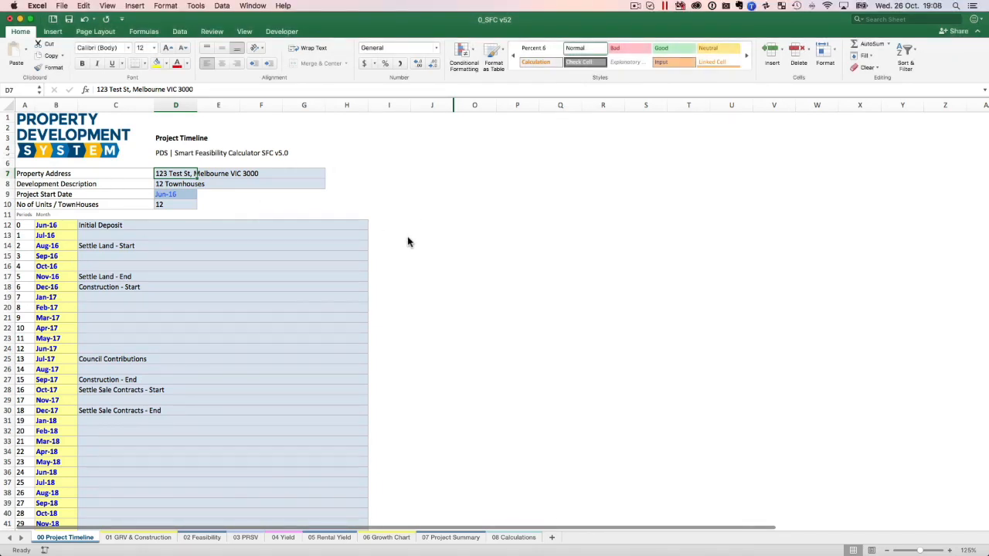
pyautogui.click(375, 195)
pyautogui.click(171, 178)
pyautogui.moveTo(121, 231); pyautogui.dragTo(135, 443)
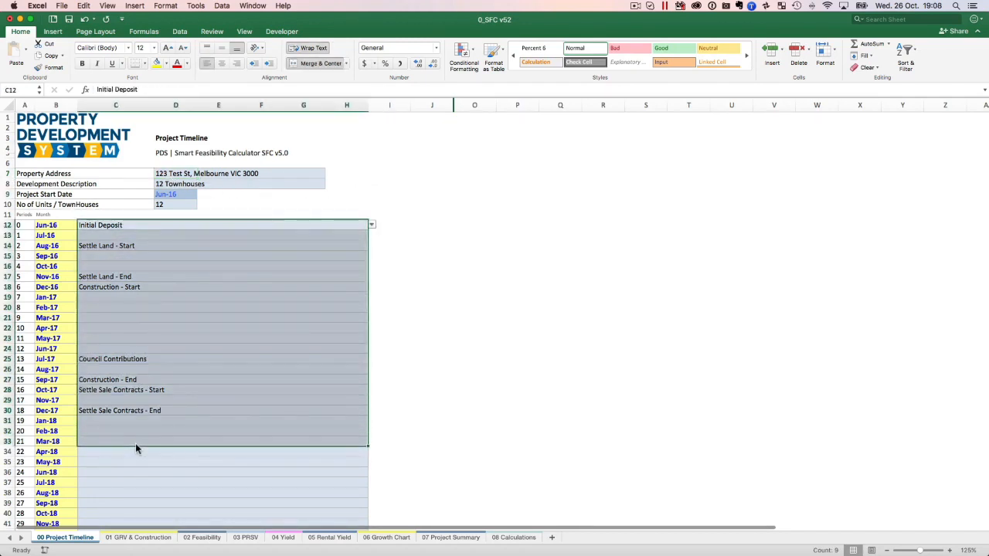
pyautogui.click(146, 228)
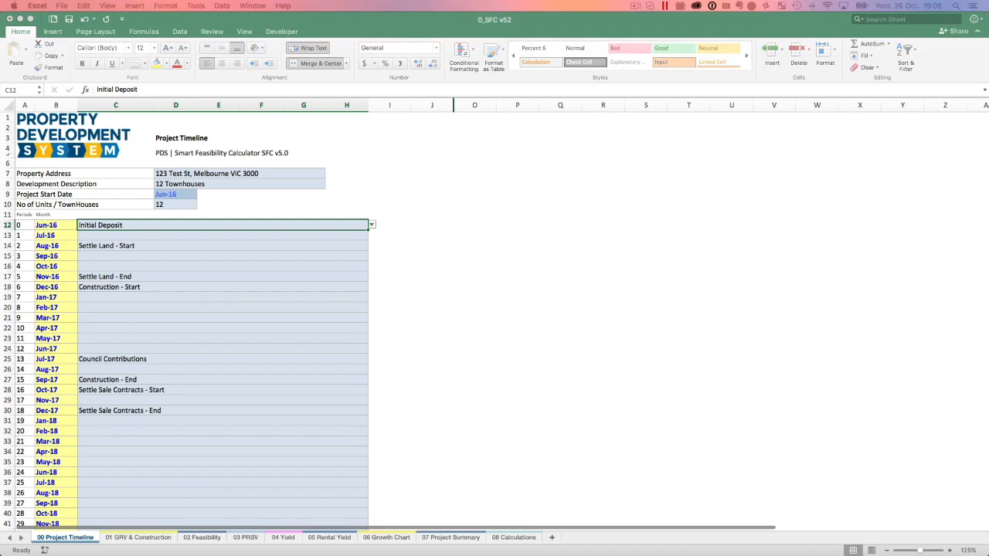
# Switch back to the Windows 7 virtual machine and reopen the Test workbook from the desktop in a maximized window.
pyautogui.moveTo(412, 205); pyautogui.dragTo(405, 31)
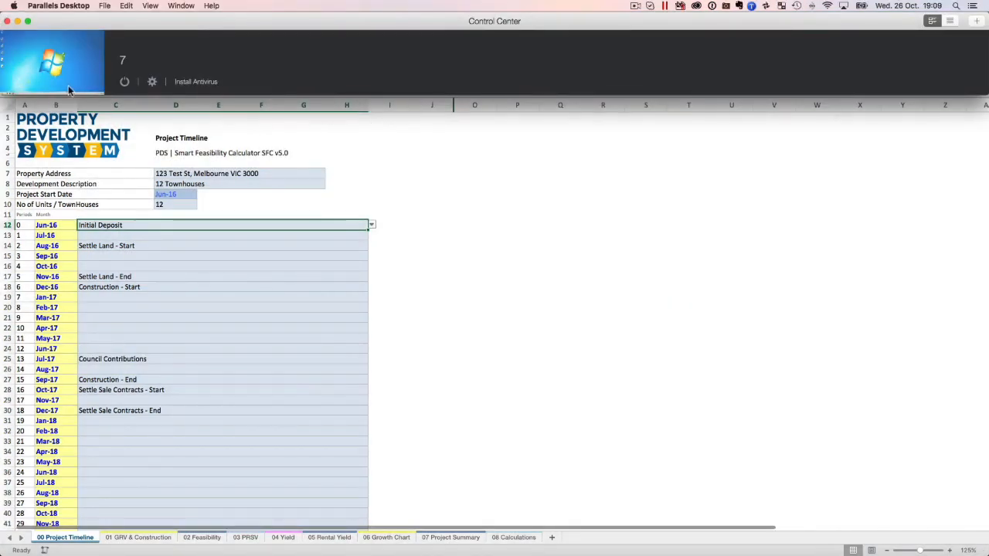
pyautogui.click(62, 71)
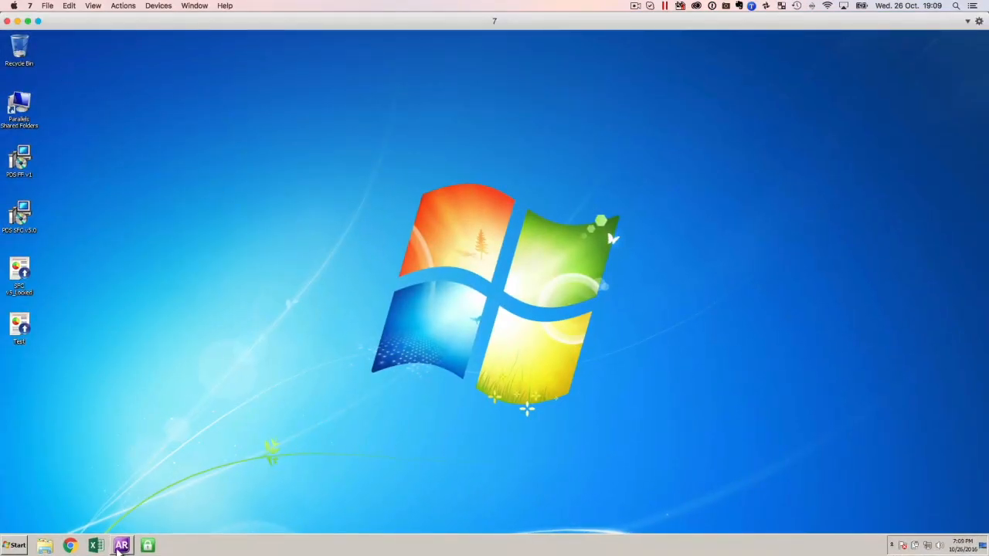
pyautogui.doubleClick(20, 329)
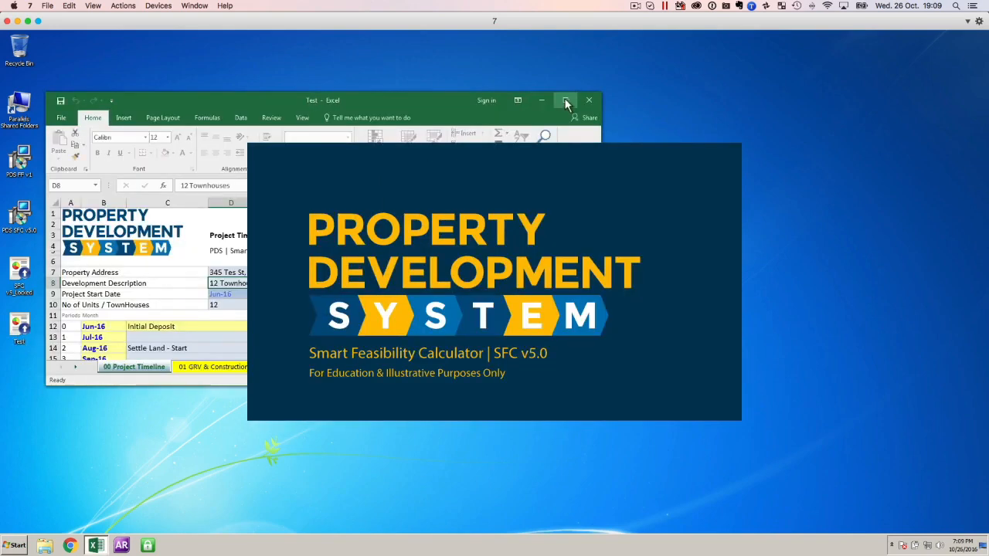
pyautogui.click(564, 100)
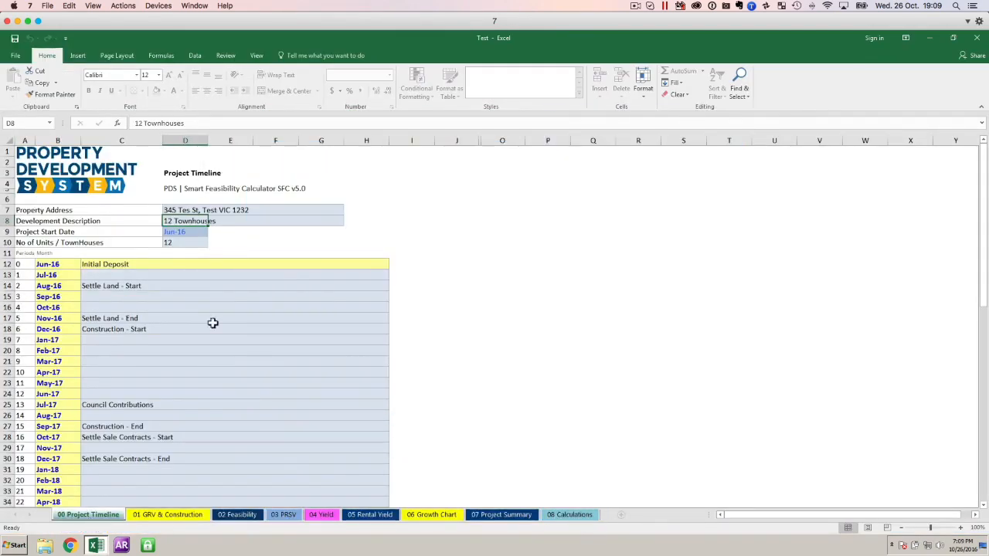
# Try to change the Jun-16 milestone in cell C12 from the Initial Deposit entry to Construction - End.
pyautogui.click(129, 267)
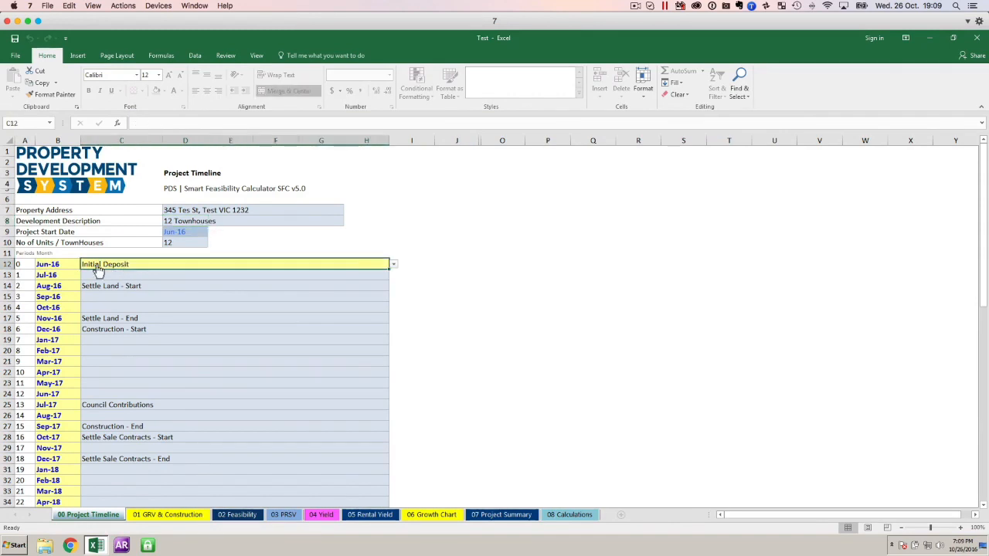
pyautogui.click(393, 264)
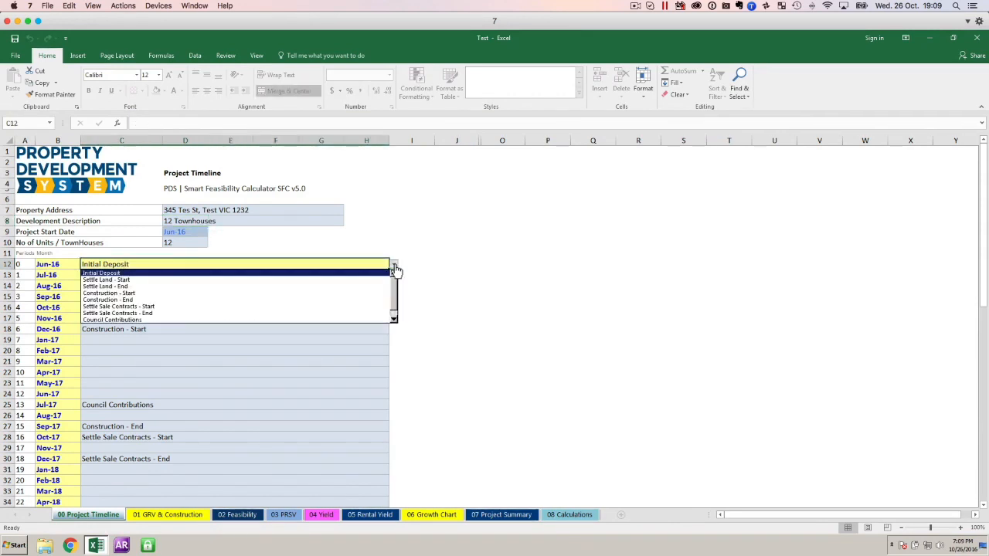
pyautogui.click(159, 300)
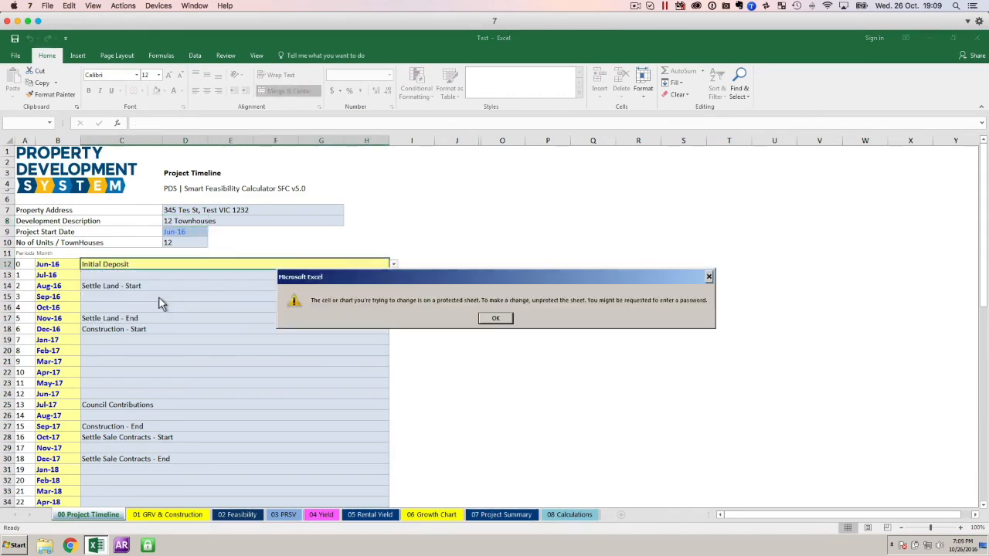
pyautogui.click(498, 319)
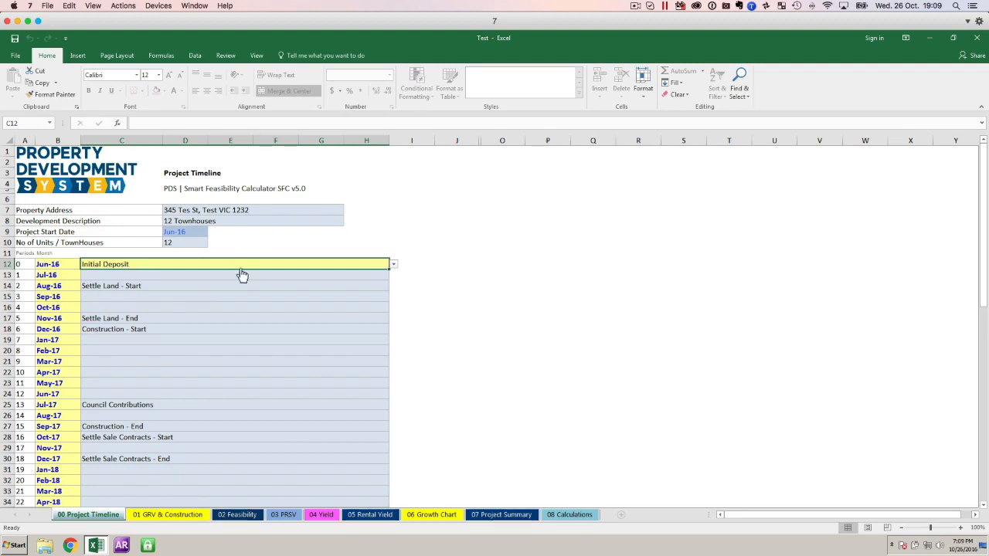
# Examine the milestone options available for the Initial Deposit cell C12.
pyautogui.click(184, 297)
pyautogui.click(115, 265)
pyautogui.click(392, 267)
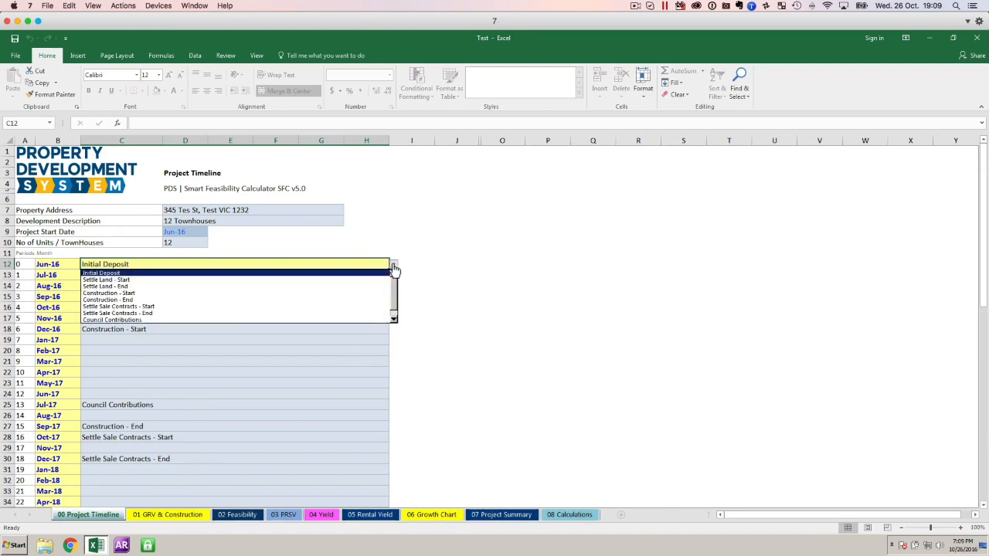
pyautogui.click(137, 264)
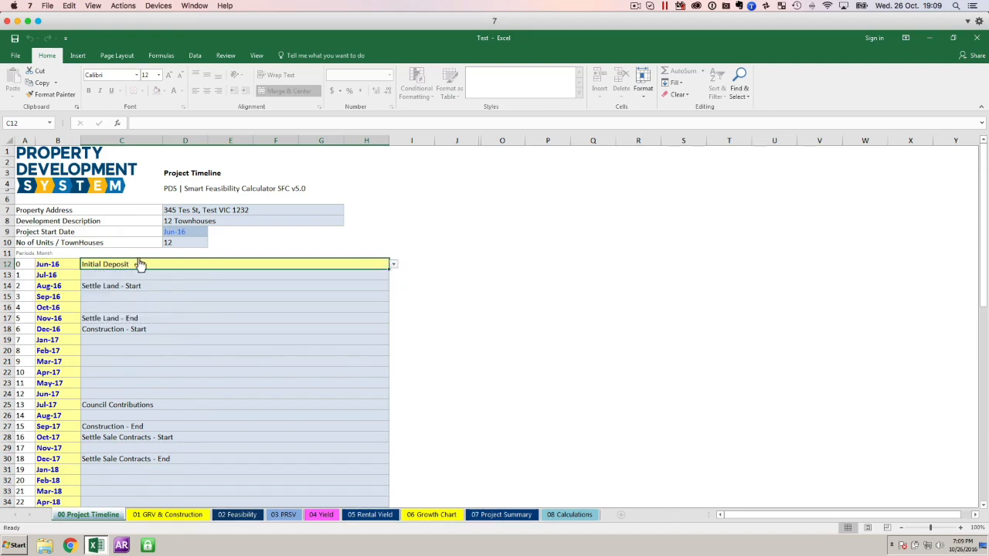
pyautogui.click(394, 266)
# Close the Test workbook without saving changes and switch to the 0_SFC v52 workbook in Excel for Mac.
pyautogui.click(976, 37)
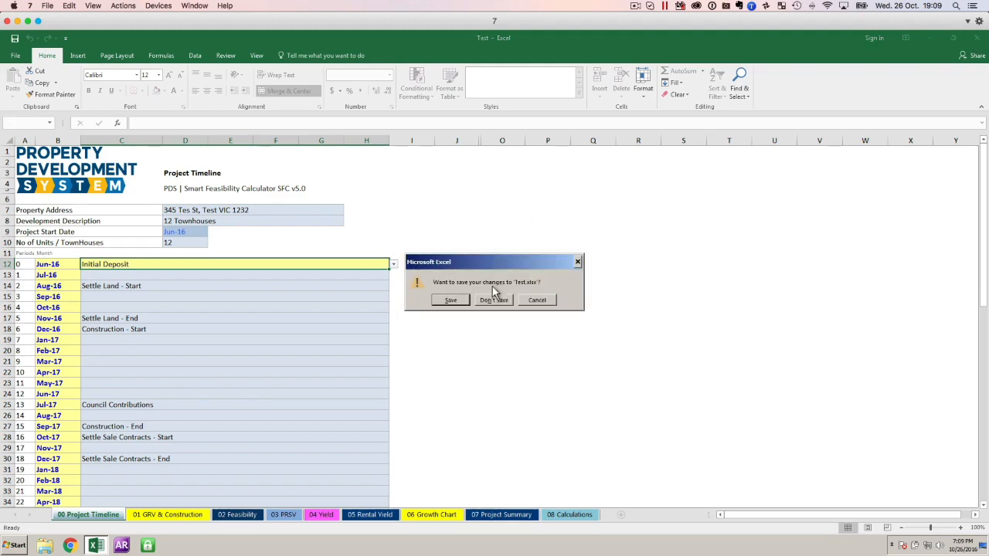
pyautogui.click(492, 299)
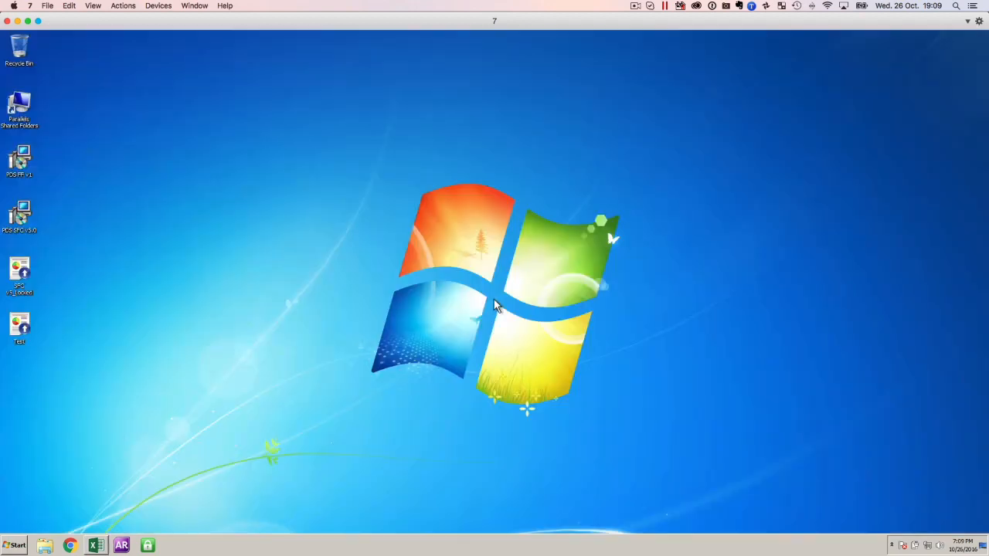
pyautogui.click(17, 21)
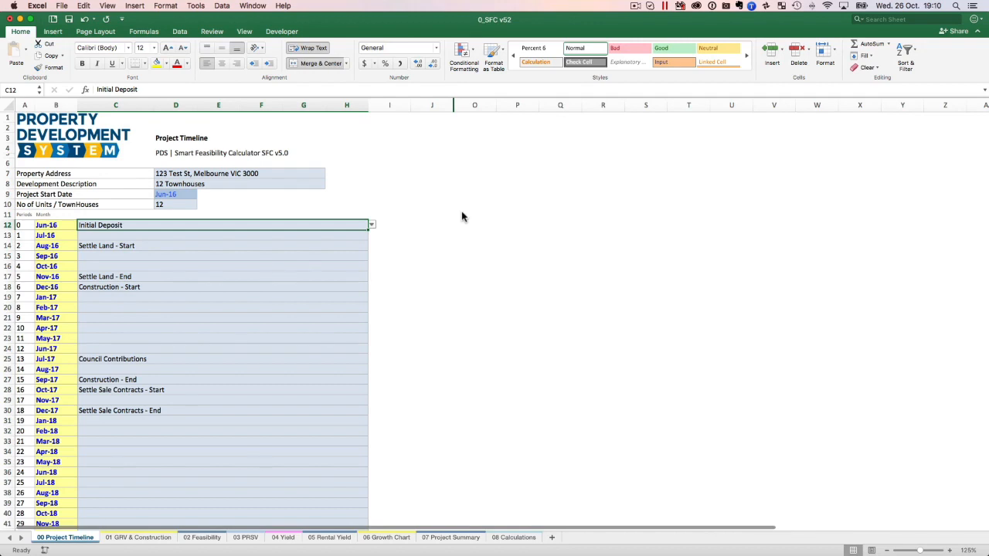
# Fill the Initial Deposit cell C12 with the recently used light yellow colour.
pyautogui.click(166, 65)
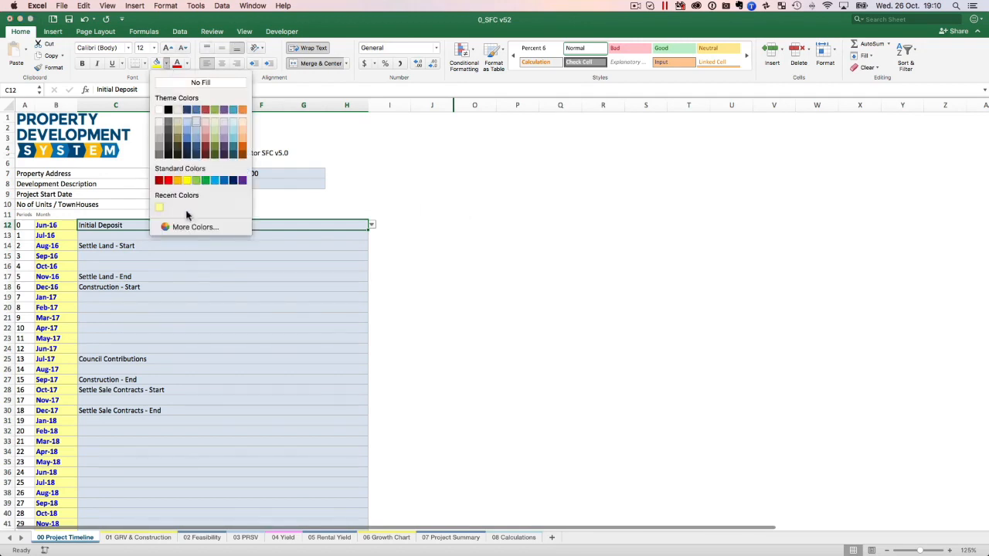
pyautogui.click(160, 209)
pyautogui.click(241, 234)
pyautogui.click(242, 226)
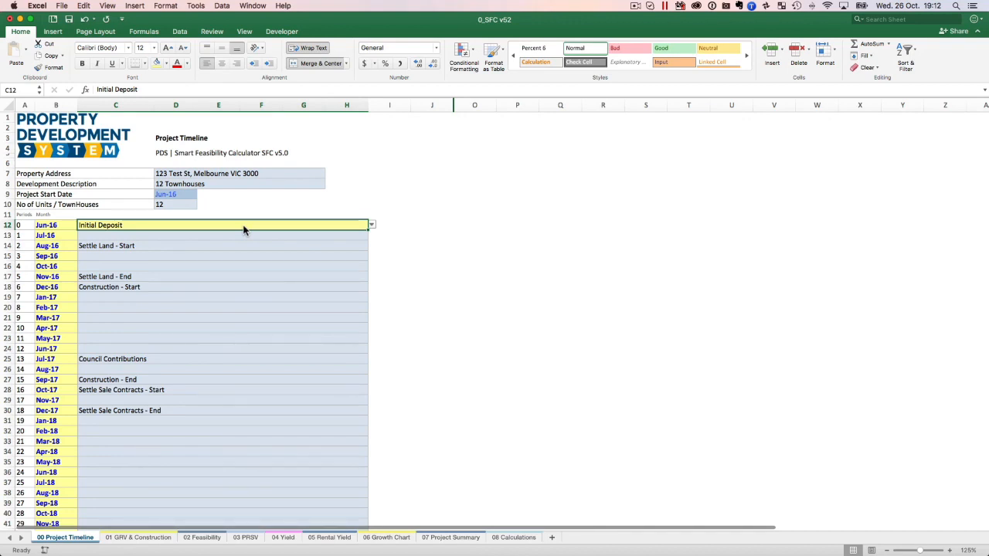
# Examine the Property Address, Development Description and Project Start Date input cells D7 to D9.
pyautogui.click(176, 175)
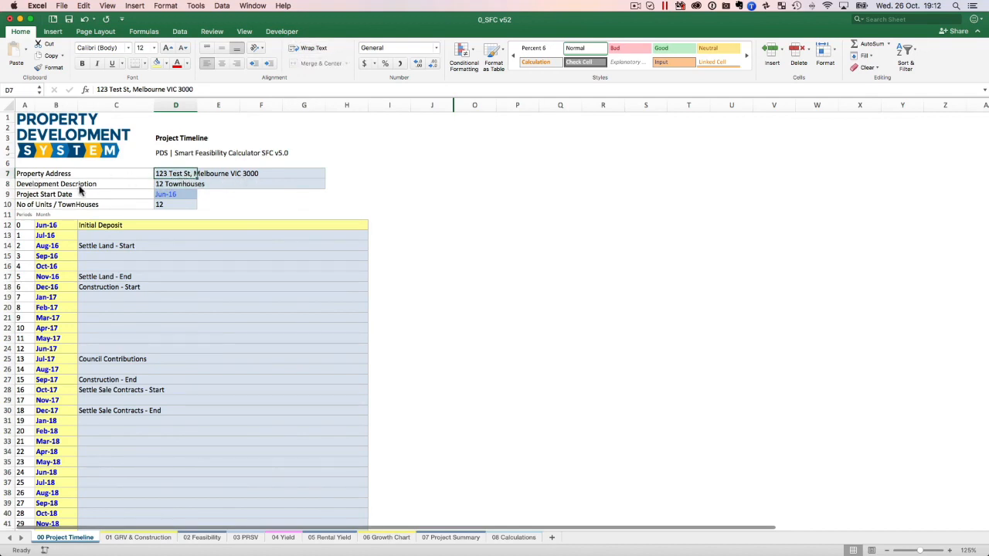
pyautogui.click(53, 188)
pyautogui.click(172, 186)
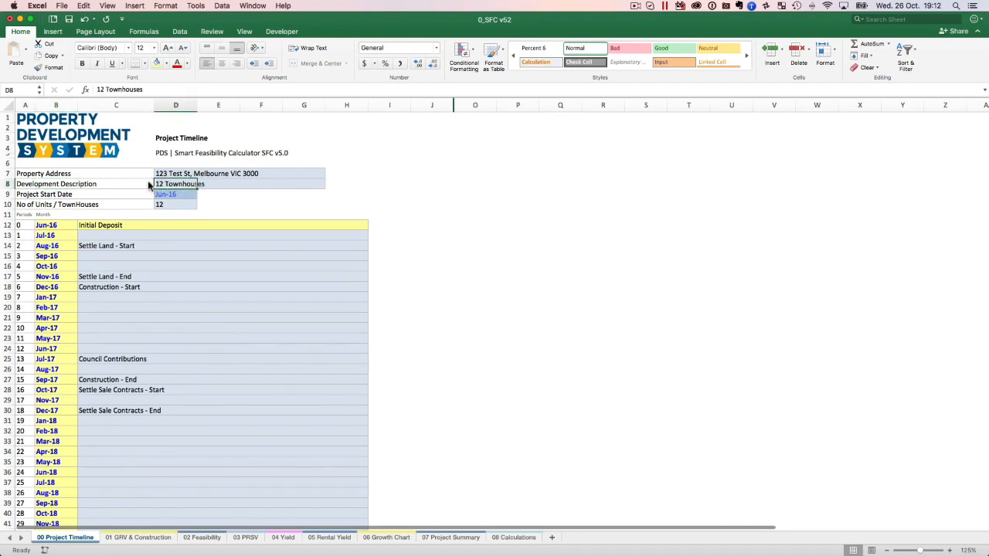
pyautogui.click(28, 194)
pyautogui.click(165, 197)
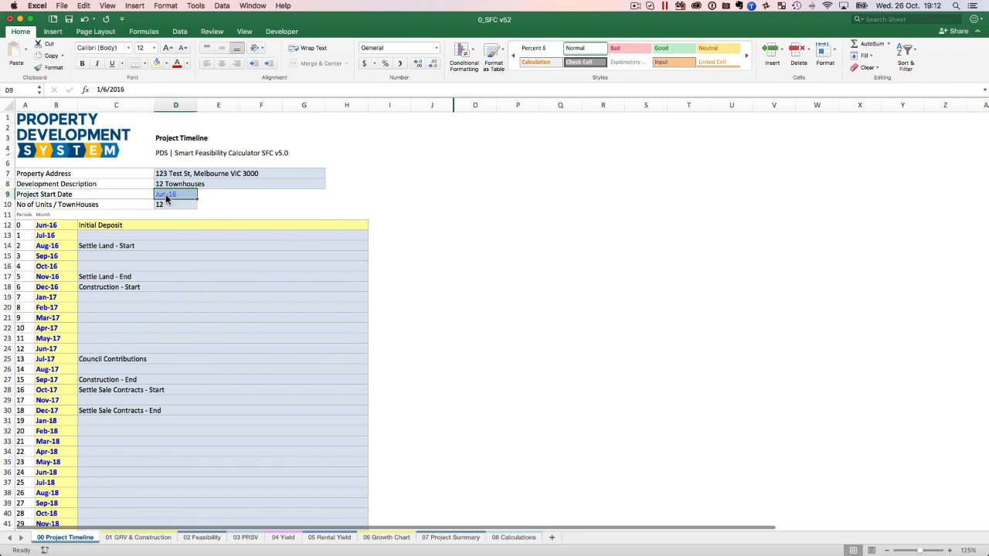
# Examine the full date entered in the Project Start Date cell D9.
pyautogui.doubleClick(96, 88)
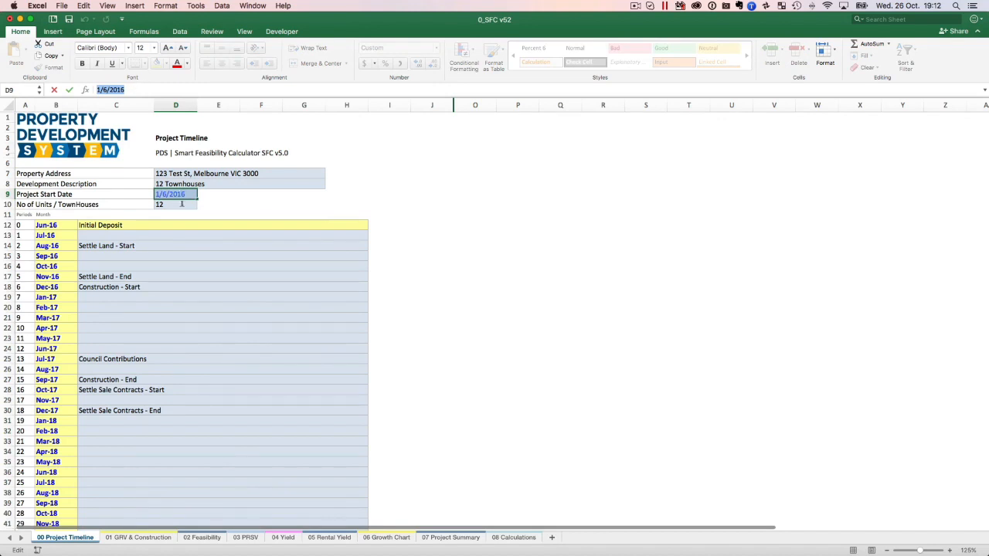
pyautogui.press('Return')
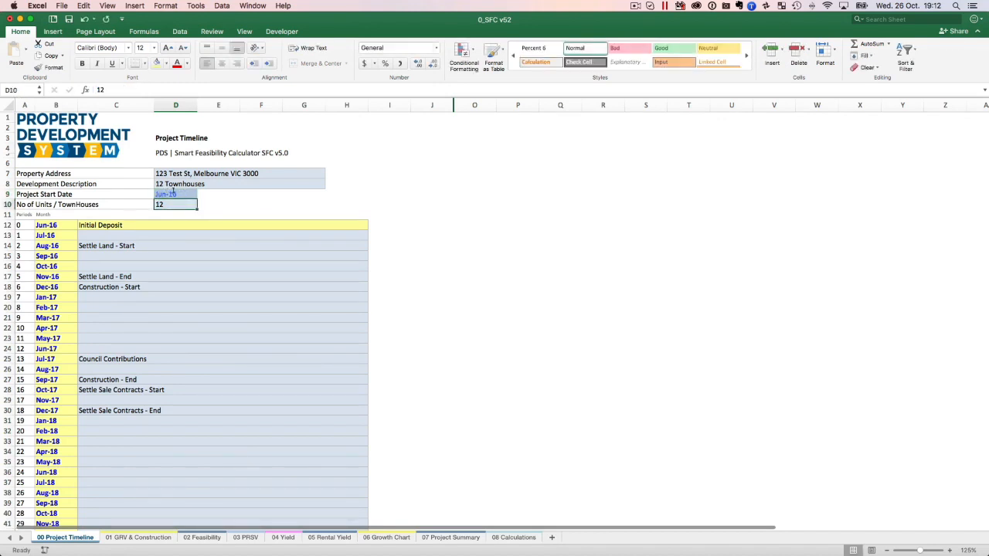
pyautogui.click(184, 190)
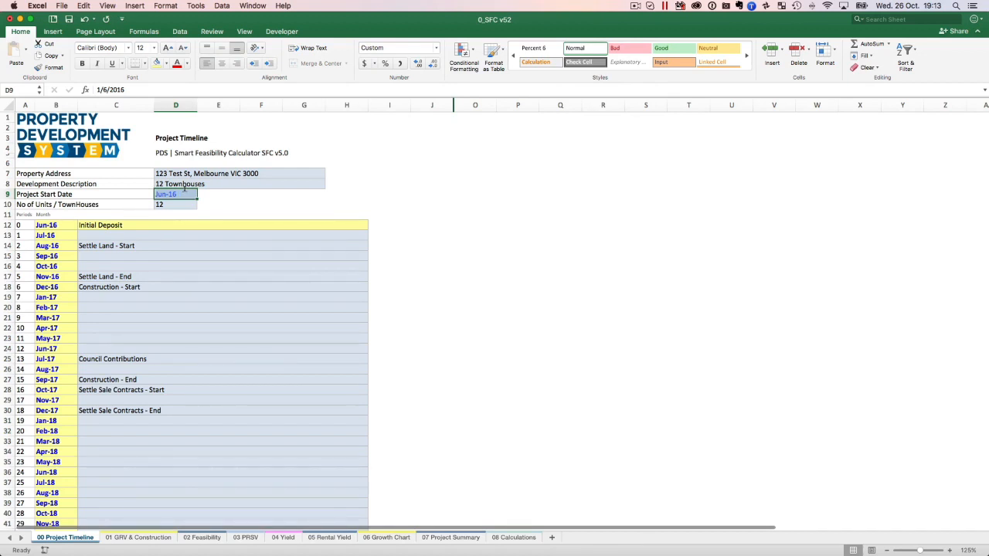
# Examine the timeline's Periods column from period 0 to its last row, including the Initial Deposit row.
pyautogui.click(950, 550)
pyautogui.click(950, 551)
pyautogui.click(950, 550)
pyautogui.click(950, 550)
pyautogui.click(950, 551)
pyautogui.click(950, 551)
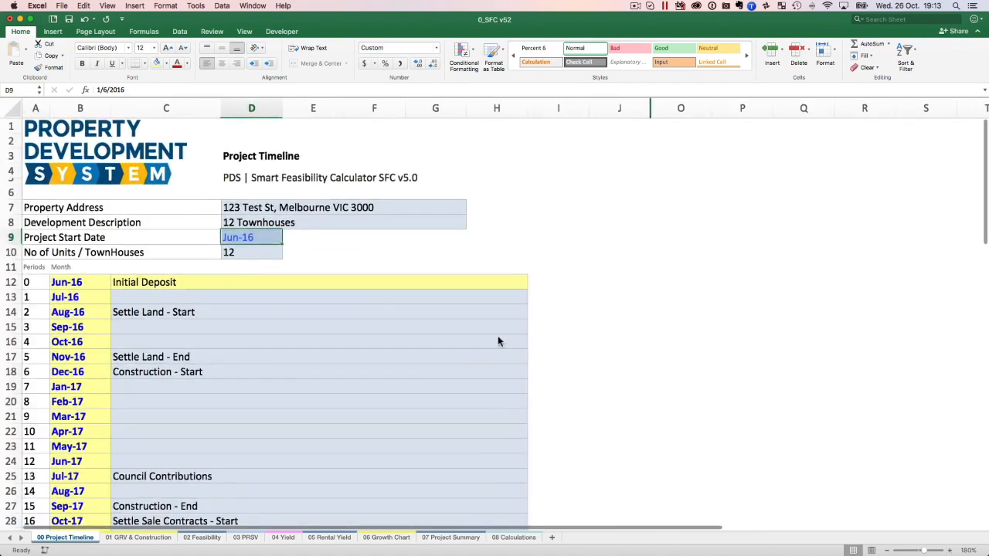
pyautogui.click(31, 268)
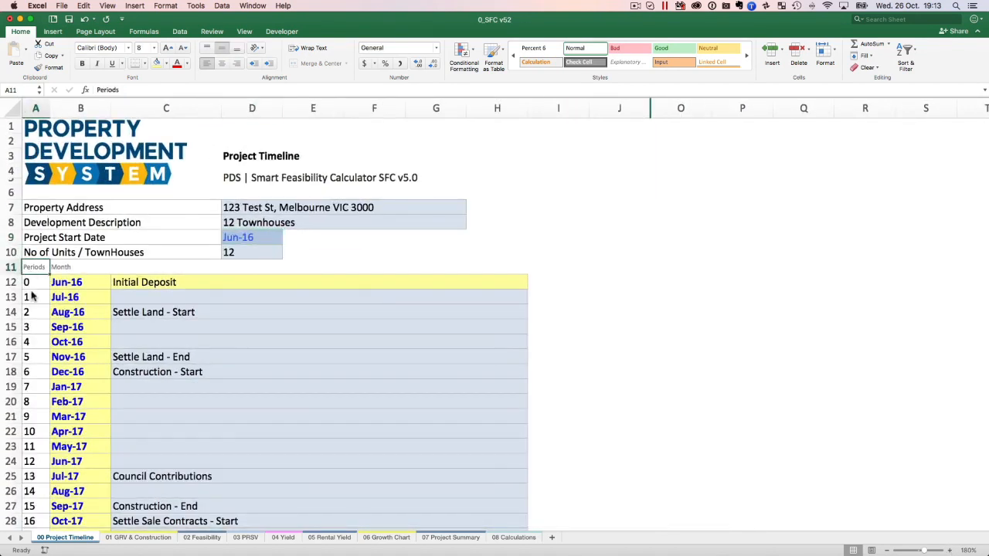
pyautogui.scroll(-5, 35, 283)
pyautogui.scroll(-15, 35, 284)
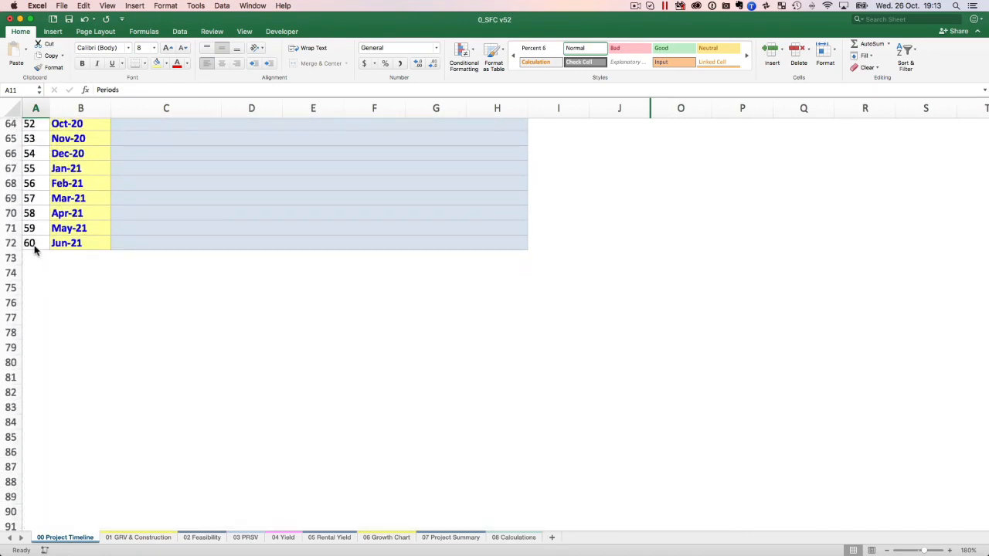
pyautogui.scroll(20, 35, 250)
pyautogui.scroll(-2, 35, 249)
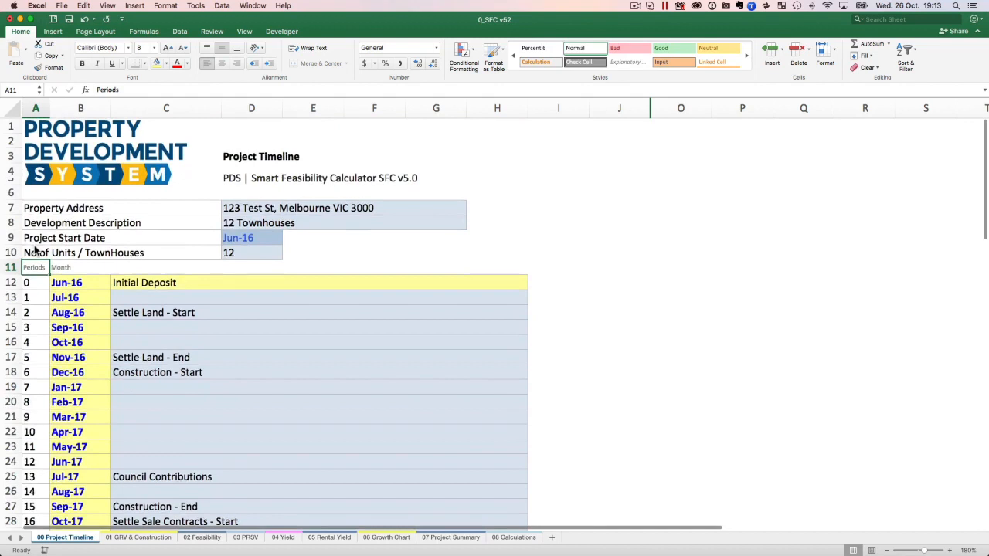
pyautogui.click(34, 284)
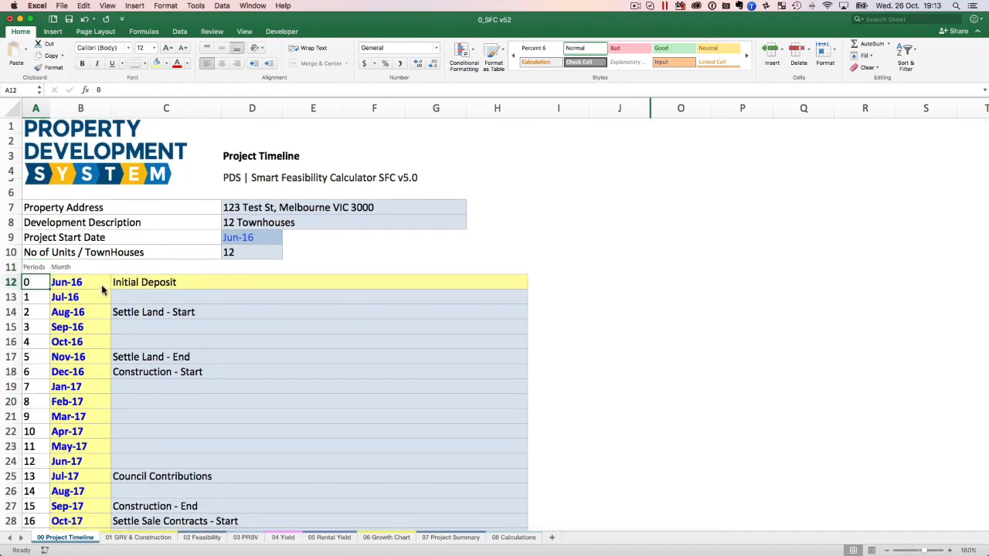
pyautogui.click(193, 286)
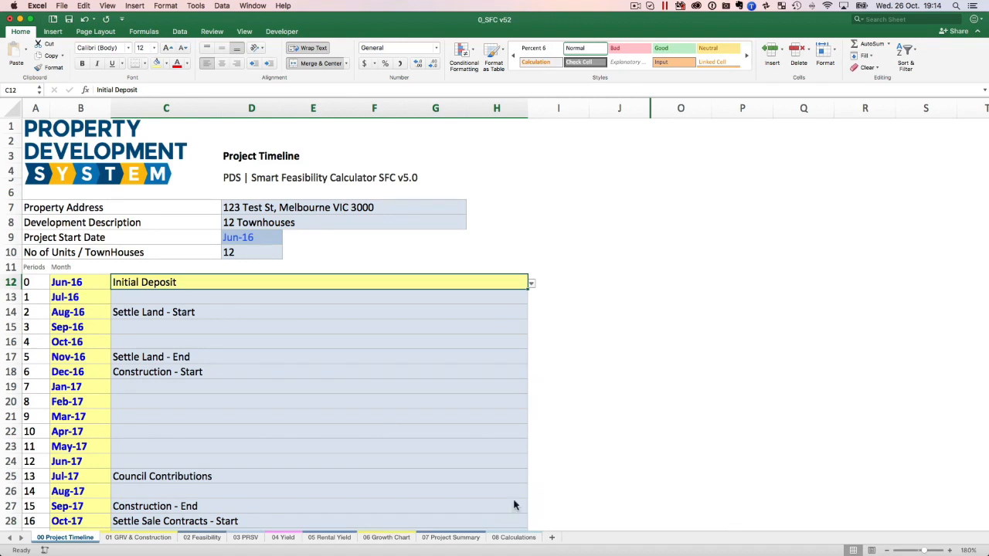
# Examine the period numbers in A13 to A18 and the month formula in B13.
pyautogui.click(889, 550)
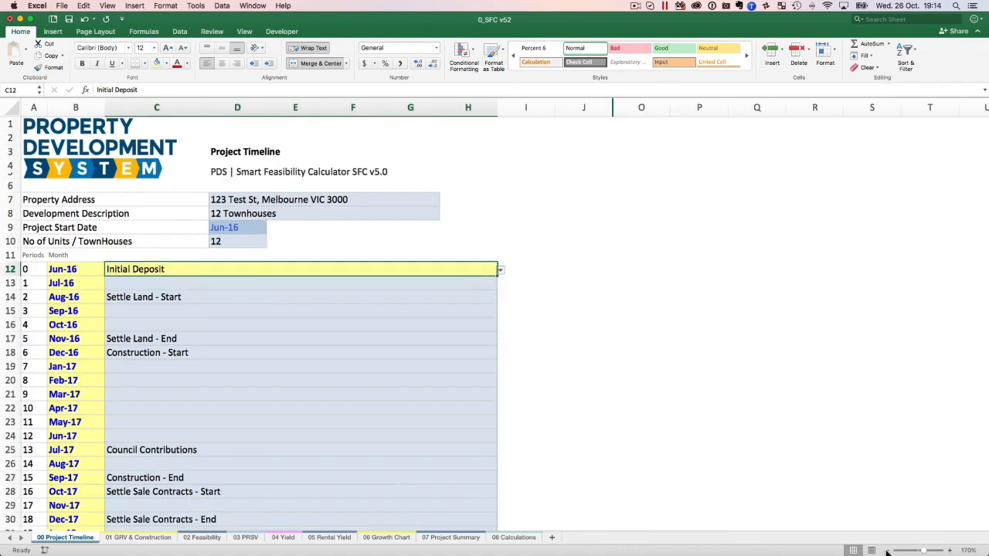
pyautogui.click(889, 550)
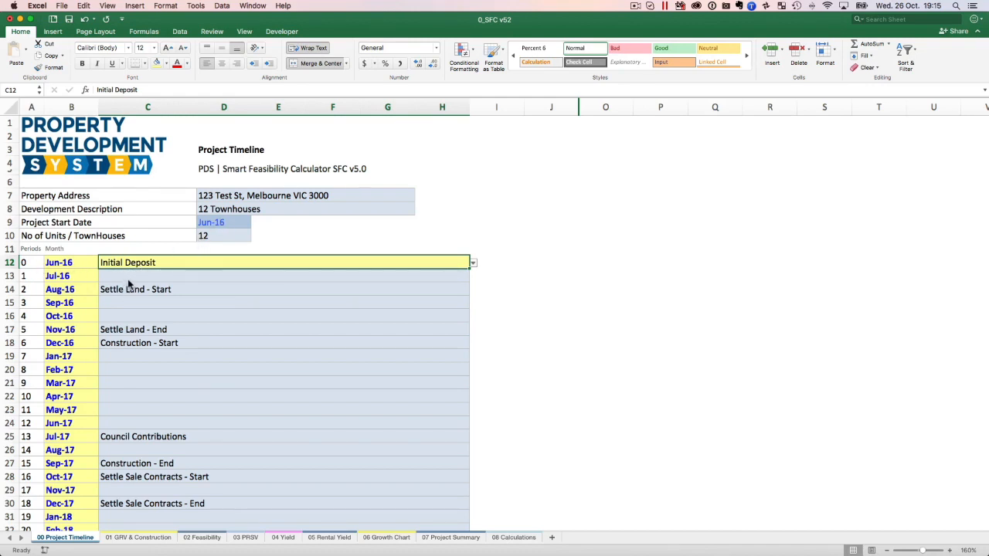
pyautogui.click(138, 277)
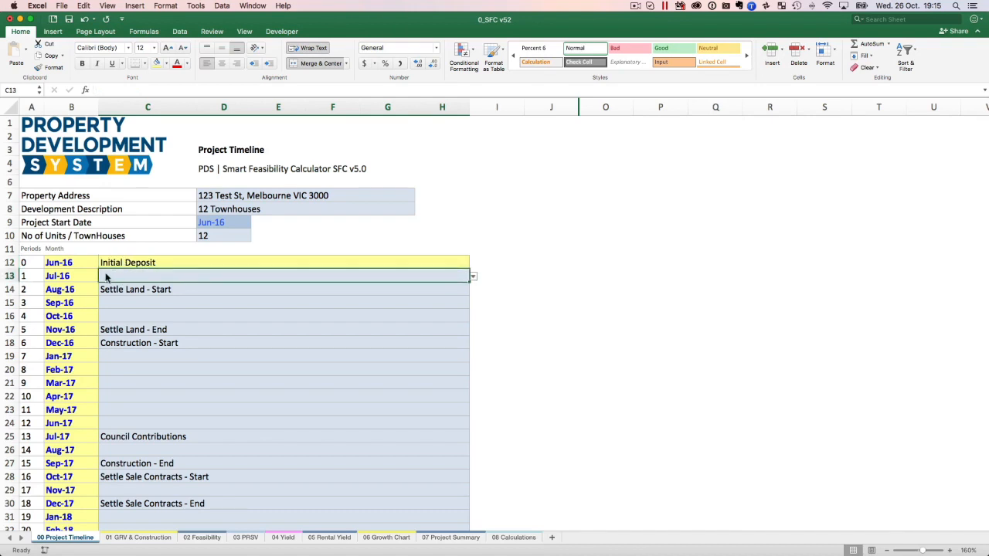
pyautogui.click(48, 275)
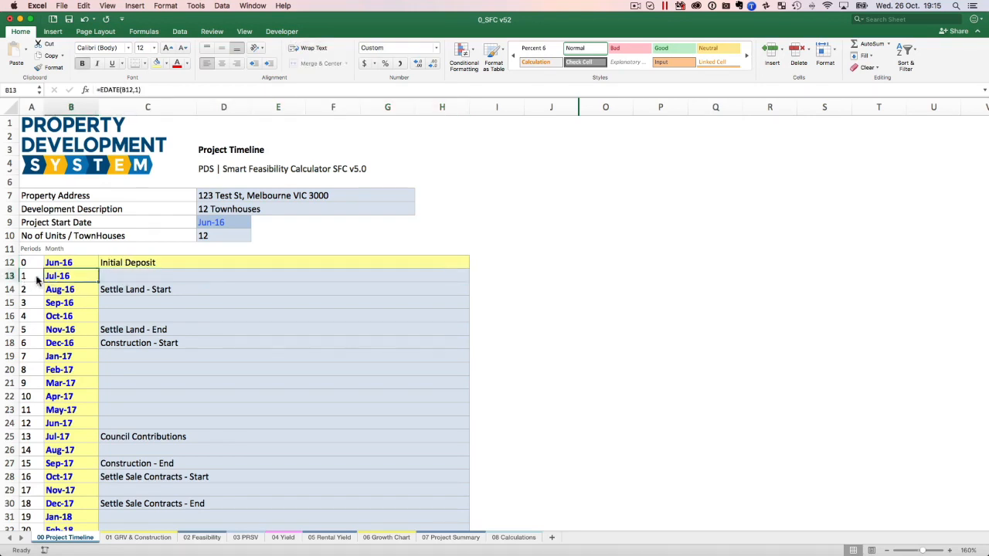
pyautogui.click(27, 279)
pyautogui.click(27, 291)
pyautogui.click(29, 303)
pyautogui.click(31, 317)
pyautogui.click(31, 331)
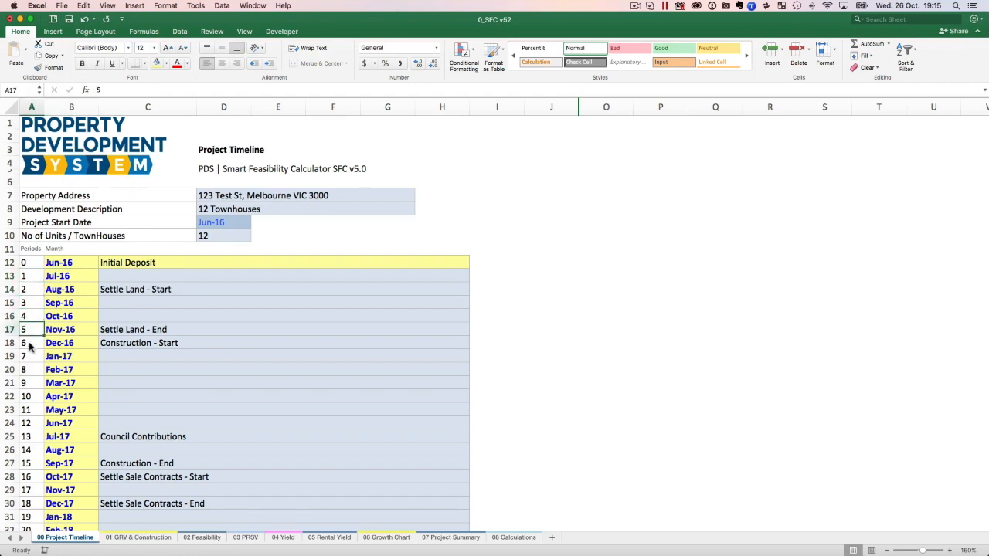
pyautogui.click(26, 346)
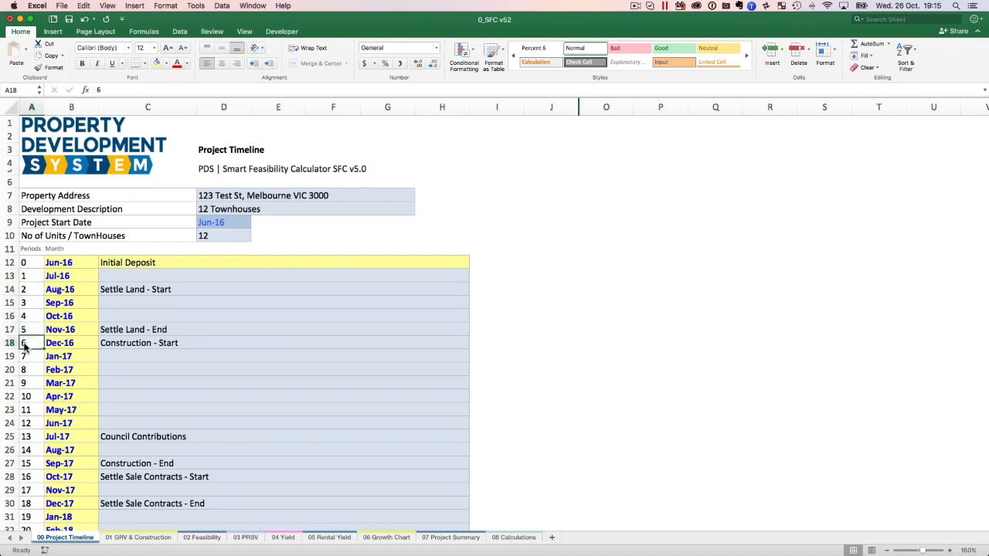
# Examine how the Project Start Date in D9 feeds the Month column from B12 down to its last row.
pyautogui.click(213, 223)
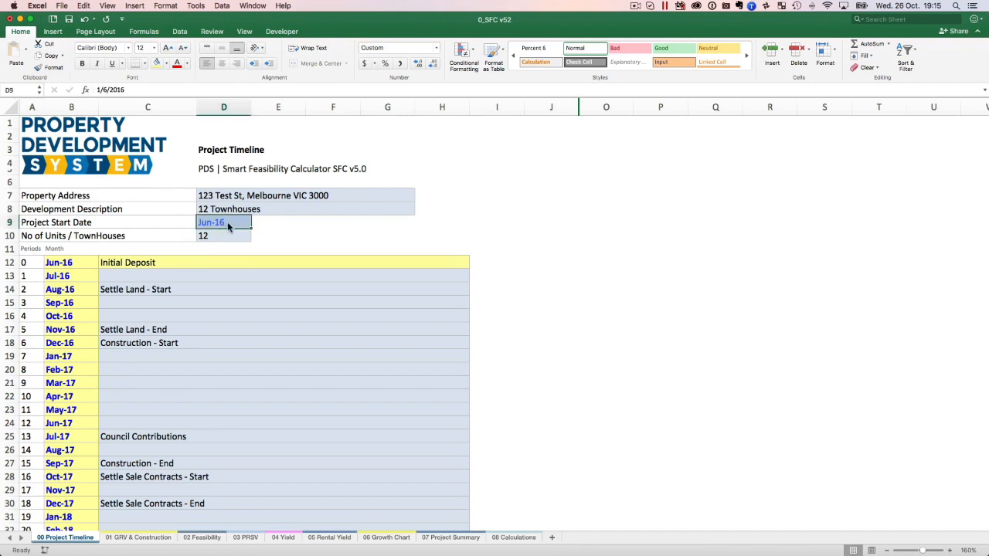
pyautogui.click(87, 266)
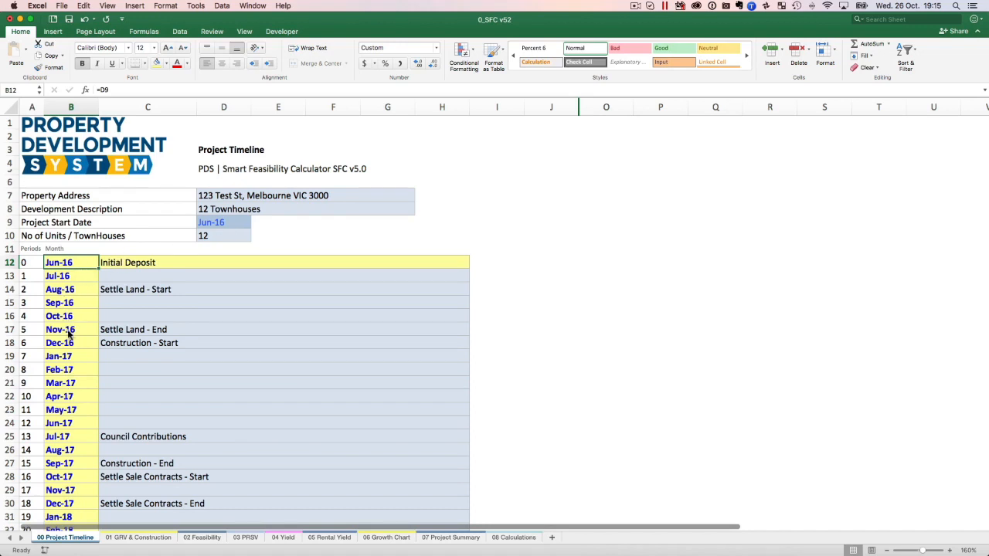
pyautogui.scroll(-10, 84, 421)
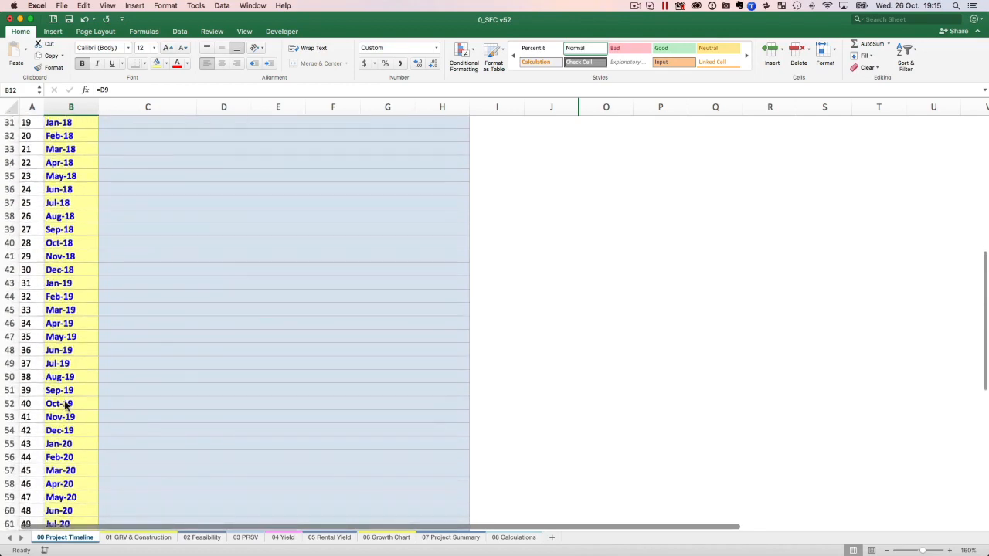
pyautogui.scroll(-5, 72, 438)
pyautogui.scroll(15, 73, 436)
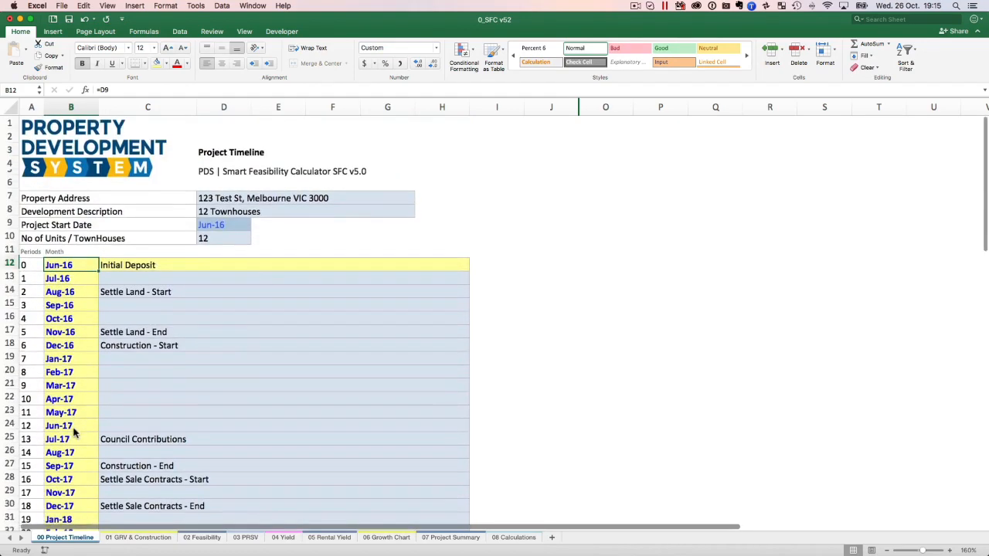
# Examine the Initial Deposit, Settle Land - Start and Settle Land - End milestones in cells C12, C14 and C17.
pyautogui.click(149, 263)
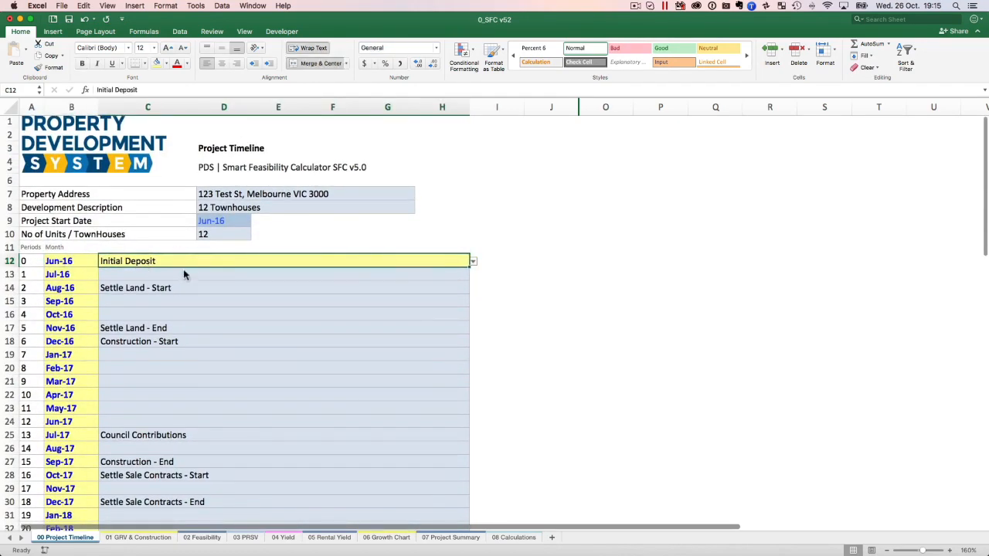
pyautogui.click(128, 275)
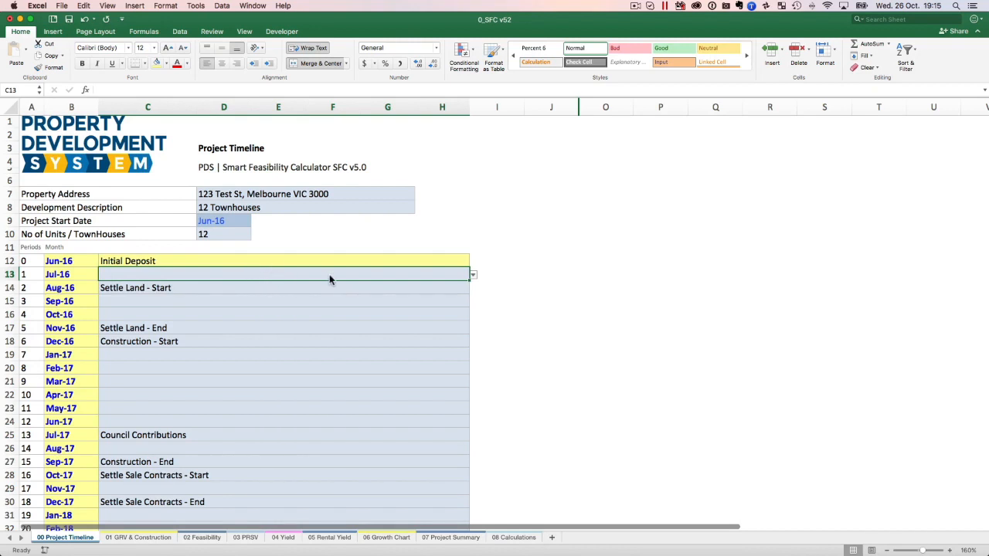
pyautogui.click(135, 287)
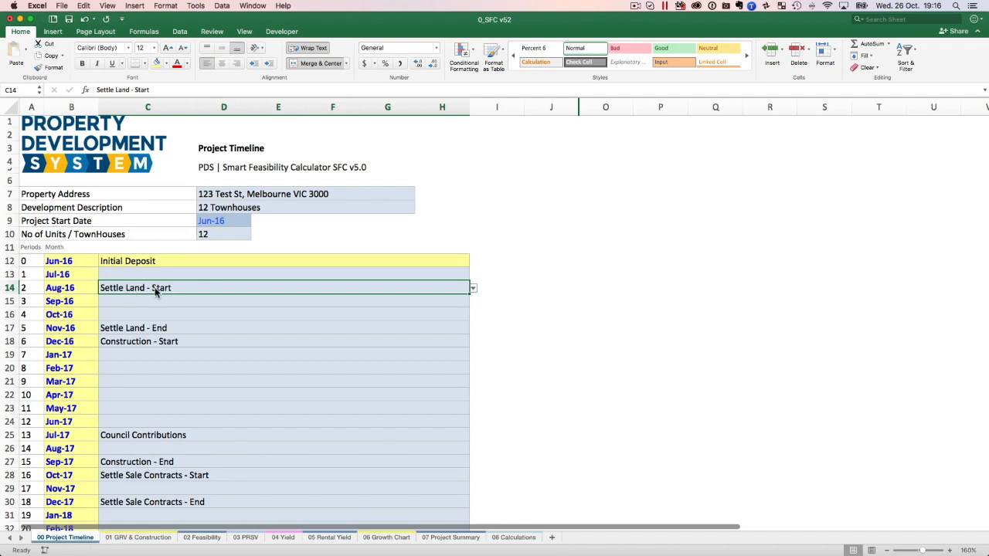
pyautogui.click(90, 289)
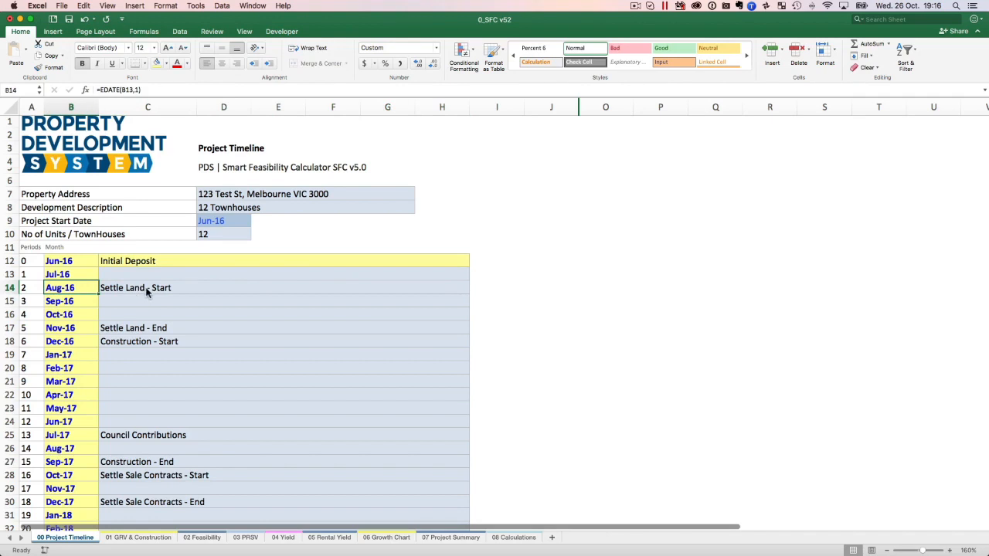
pyautogui.click(147, 292)
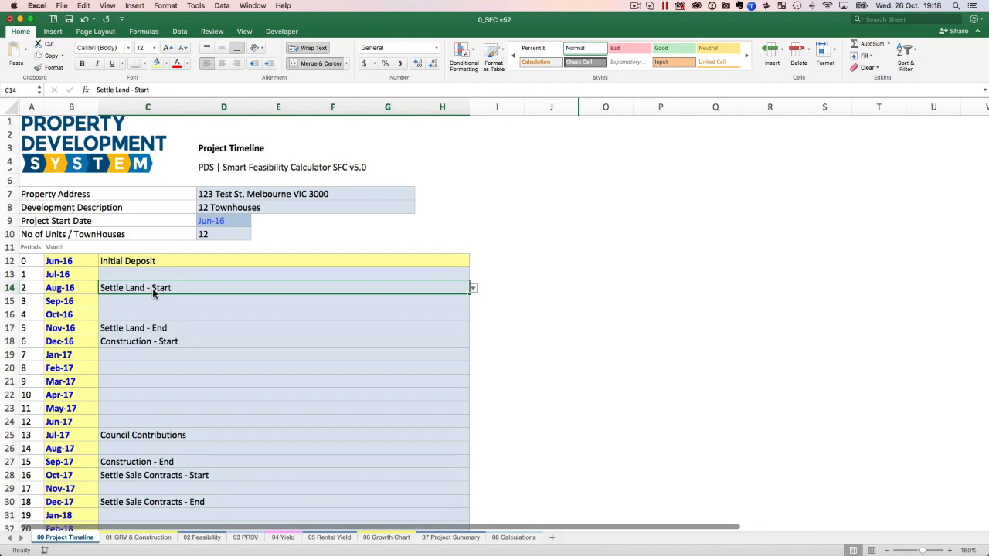
pyautogui.click(137, 264)
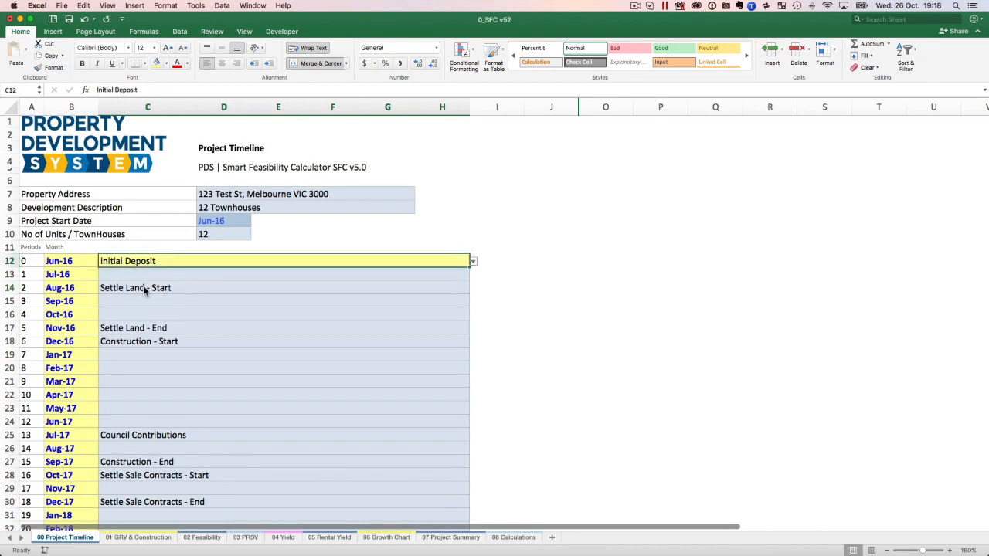
pyautogui.click(143, 288)
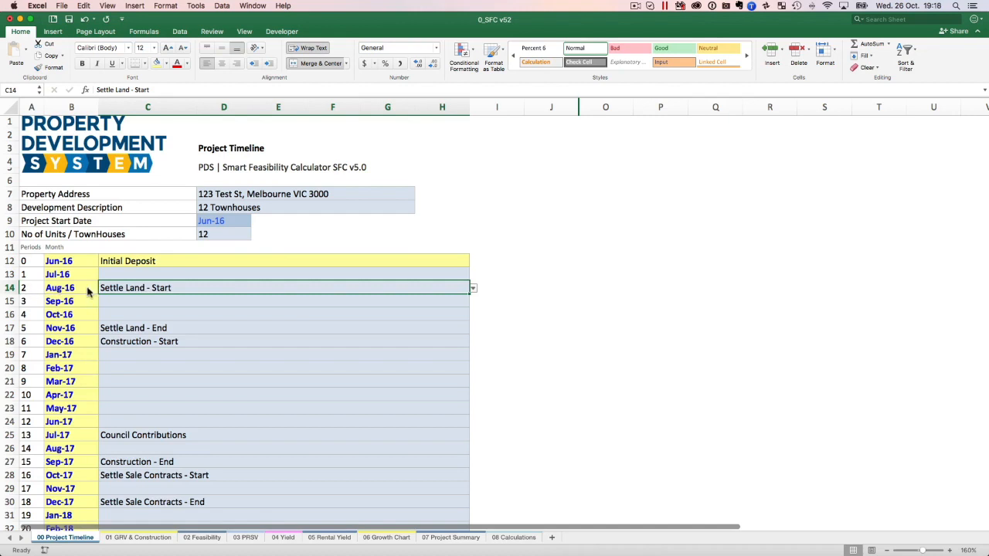
pyautogui.click(130, 330)
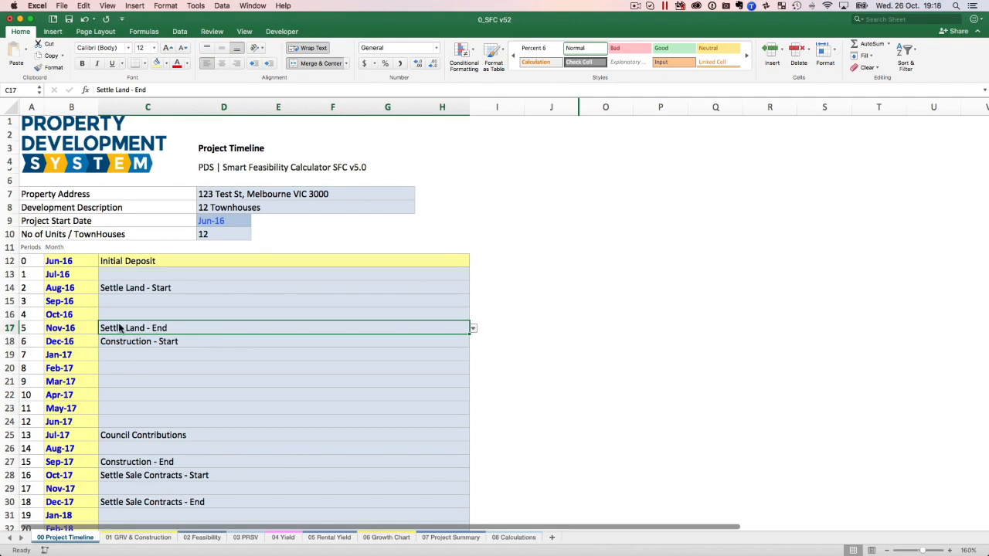
# Set the Jan-17 milestone in cell C19 to Construction - Start.
pyautogui.scroll(-5, 129, 346)
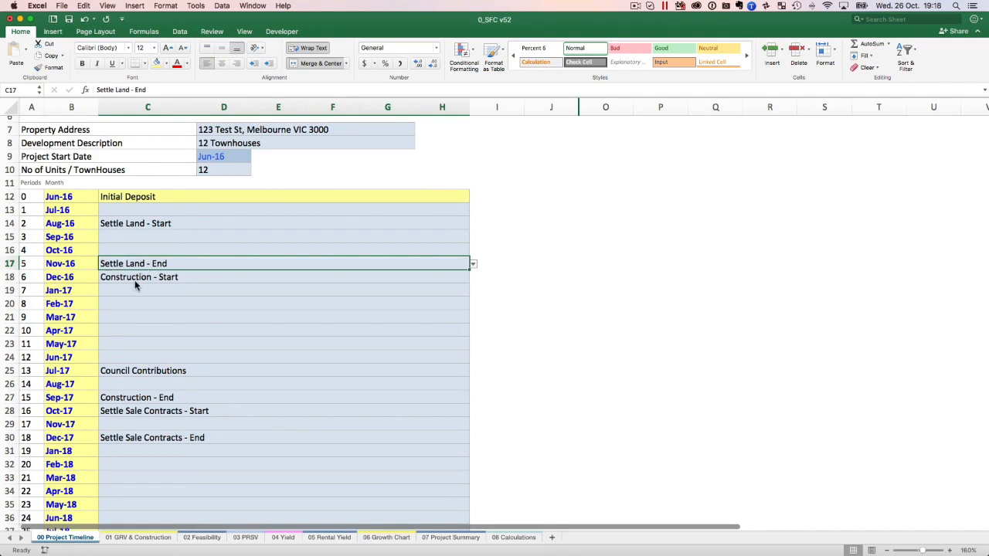
pyautogui.click(134, 283)
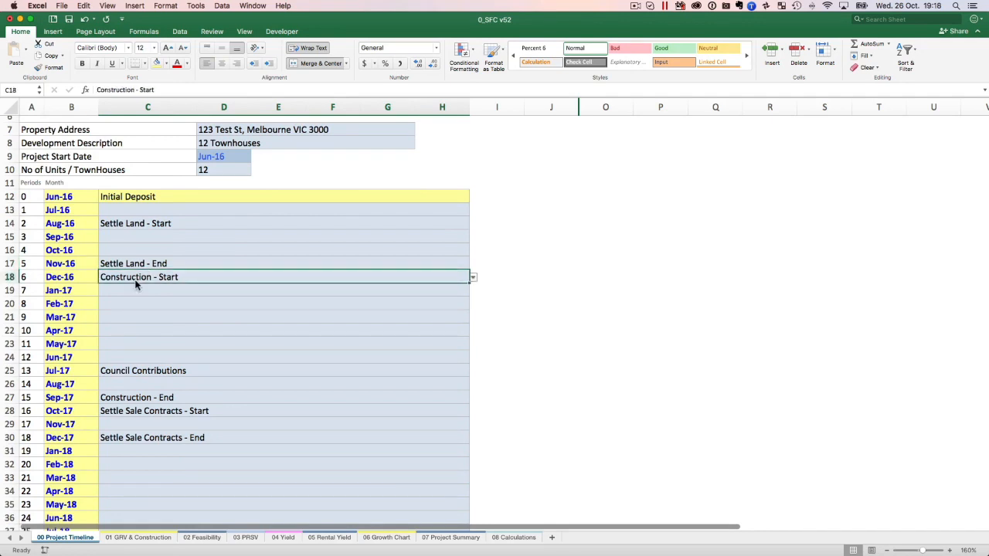
pyautogui.click(350, 290)
pyautogui.click(239, 278)
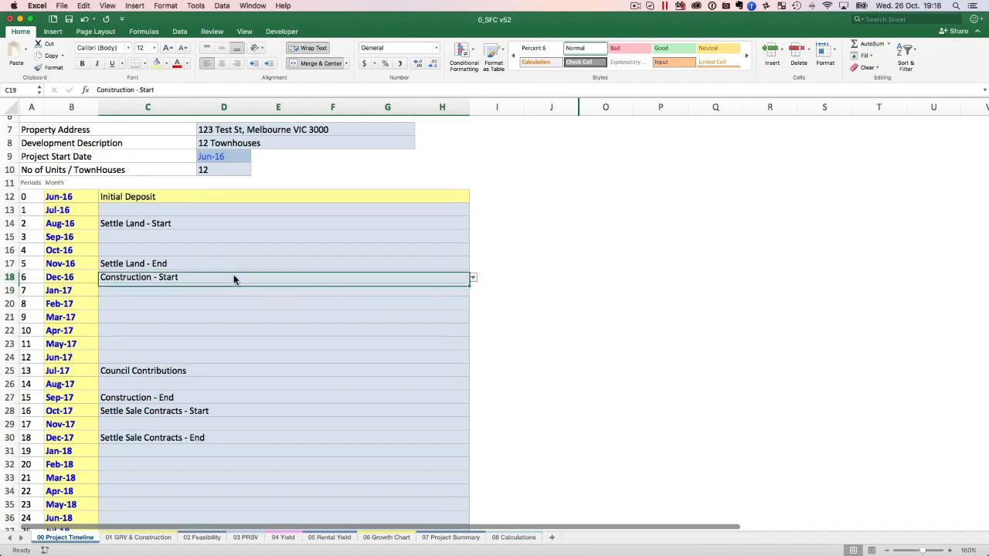
pyautogui.click(170, 288)
pyautogui.click(473, 292)
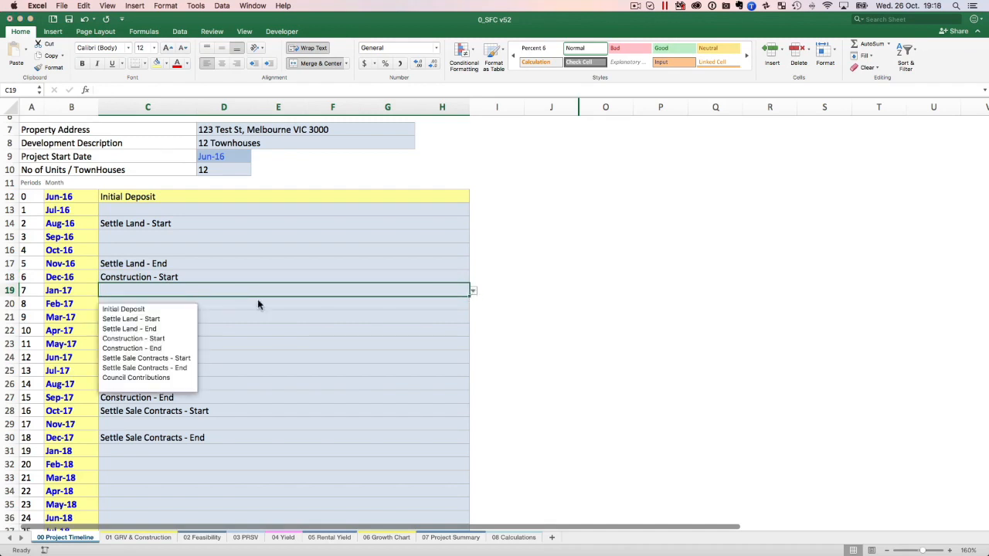
pyautogui.click(167, 346)
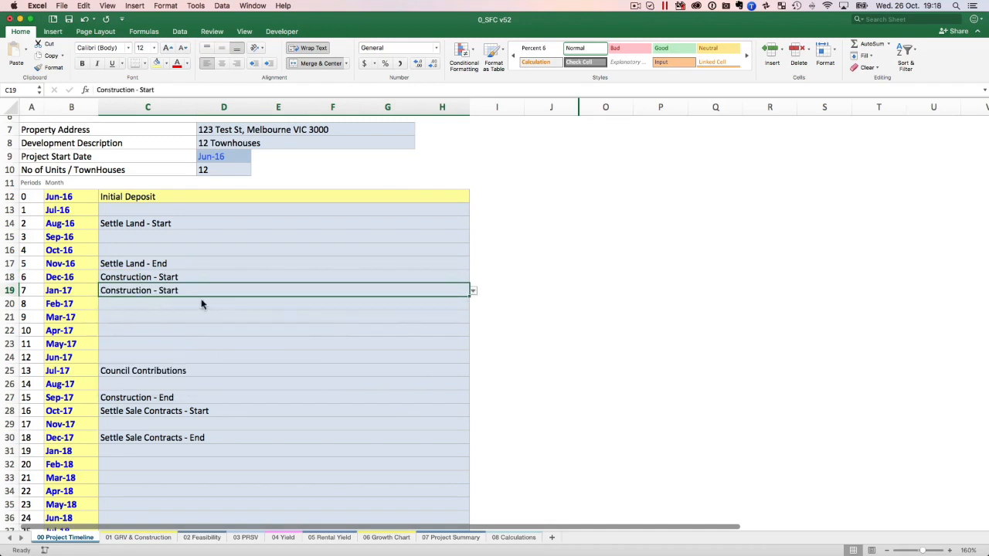
# Clear the Construction - Start milestone from the Dec-16 cell C18.
pyautogui.click(151, 278)
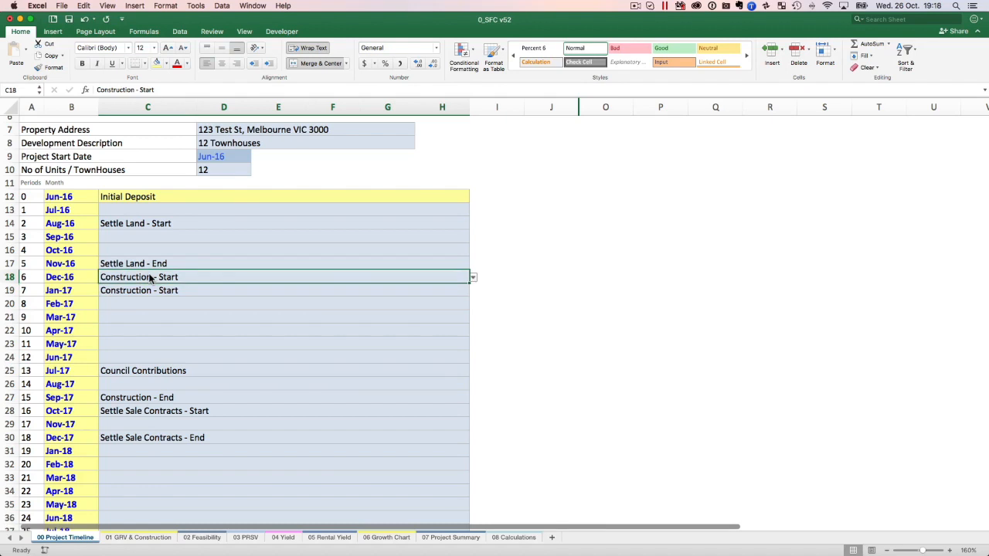
pyautogui.press('Delete')
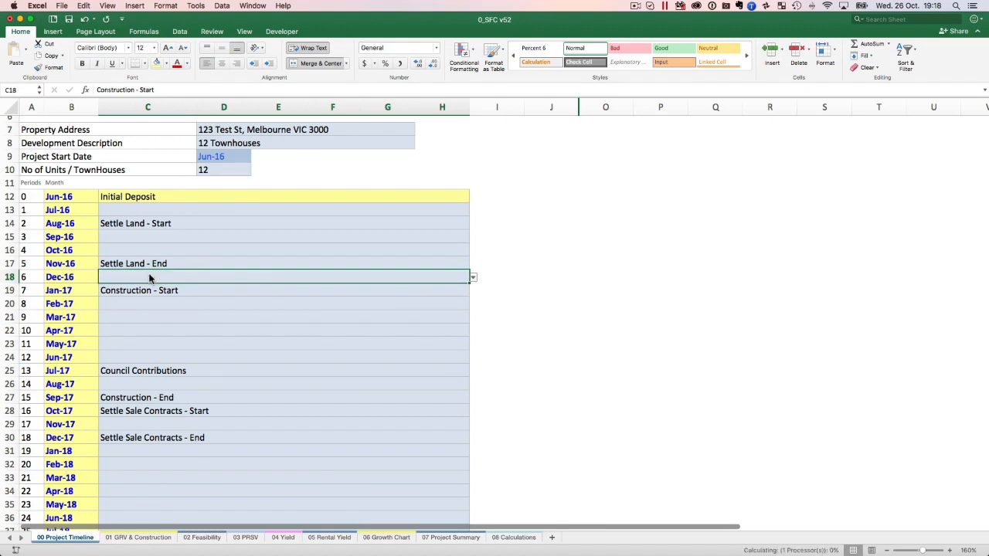
pyautogui.click(139, 293)
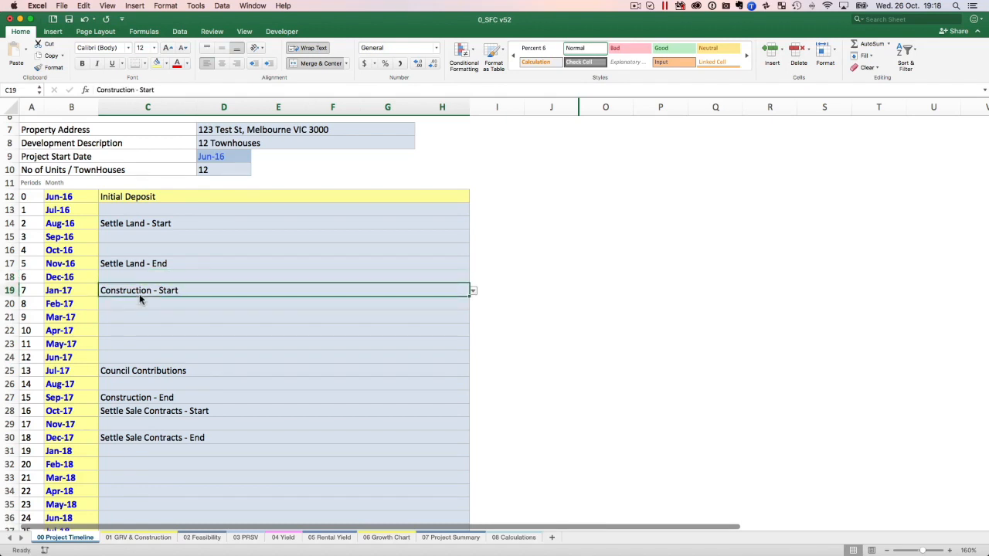
# Undo the clearing of Construction - Start in the Dec-16 cell C18 and clear the duplicate from the Jan-17 cell C19.
pyautogui.press('super+z')
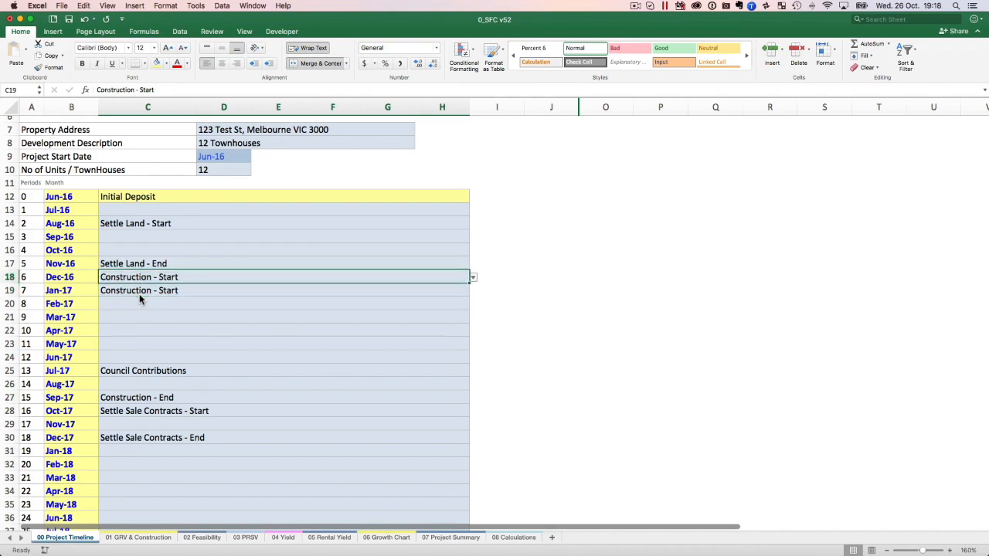
pyautogui.click(139, 294)
pyautogui.press('Delete')
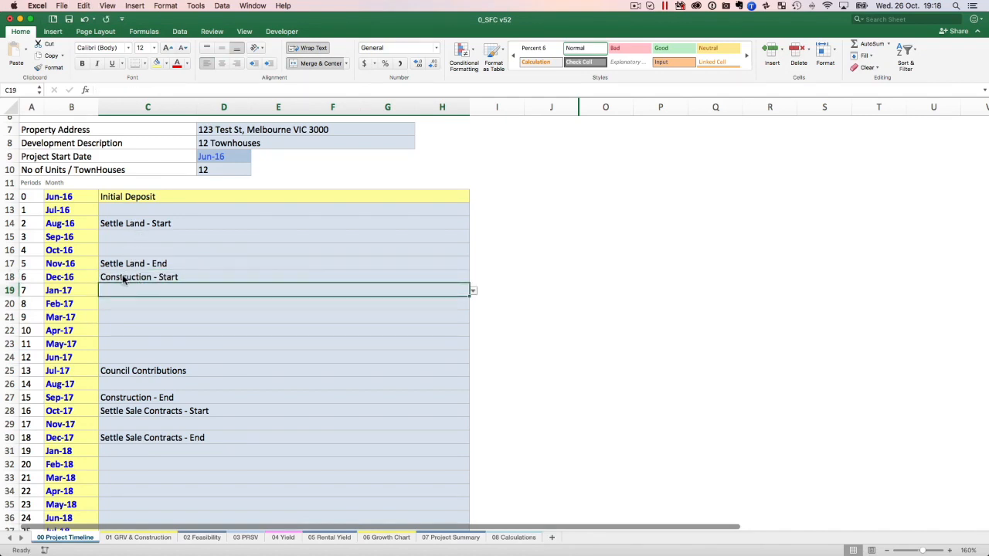
# Examine the construction period from Construction - Start in C18 to Construction - End in C27, including Council Contributions in C25.
pyautogui.click(123, 279)
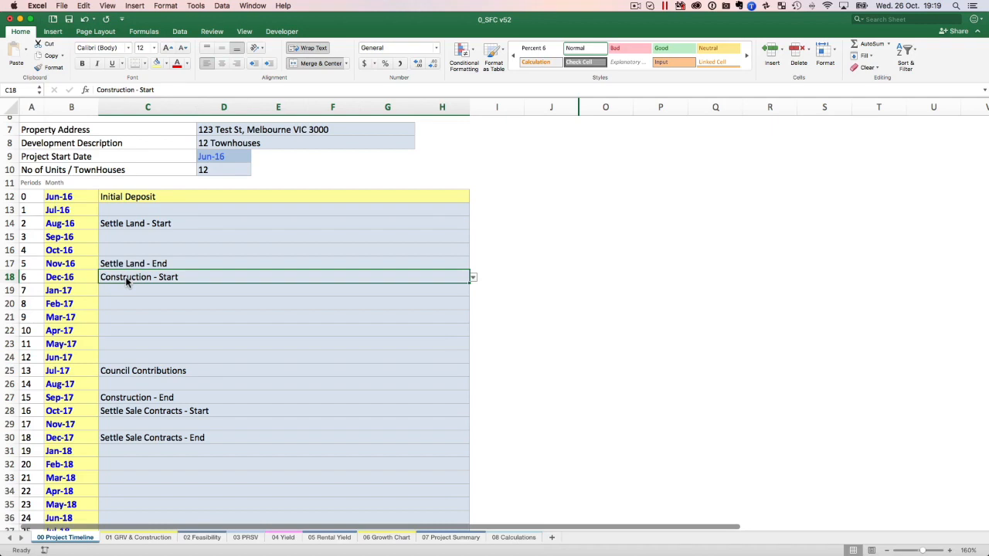
pyautogui.click(88, 279)
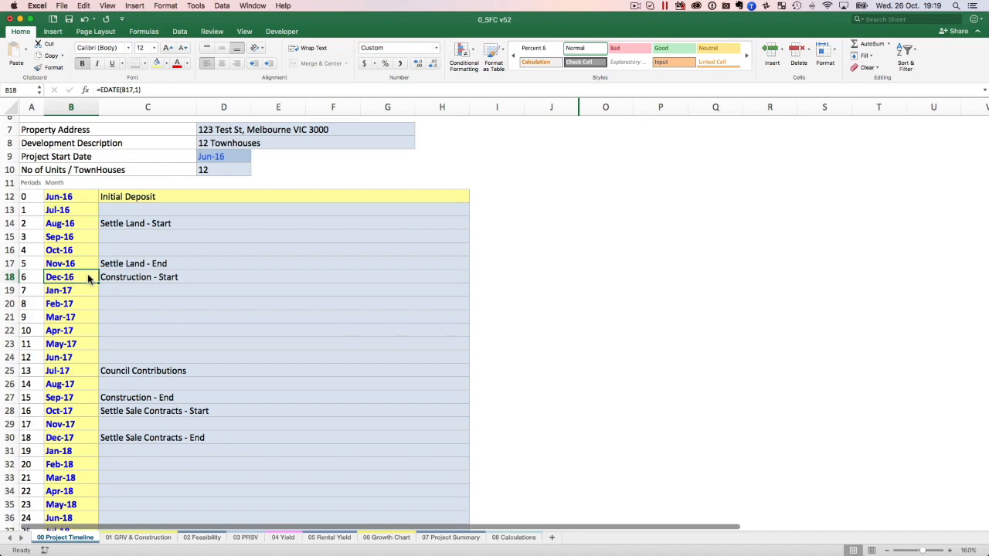
pyautogui.press('Right')
pyautogui.press('Down')
pyautogui.press('Down')
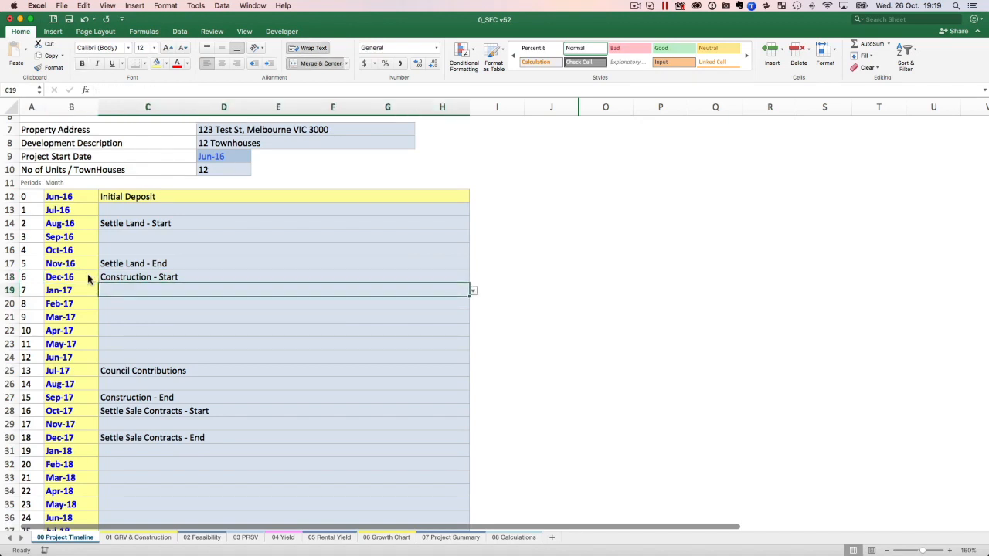
pyautogui.press('Down')
pyautogui.press('Down')
pyautogui.press('Down')
pyautogui.press('Down')
pyautogui.press('Down')
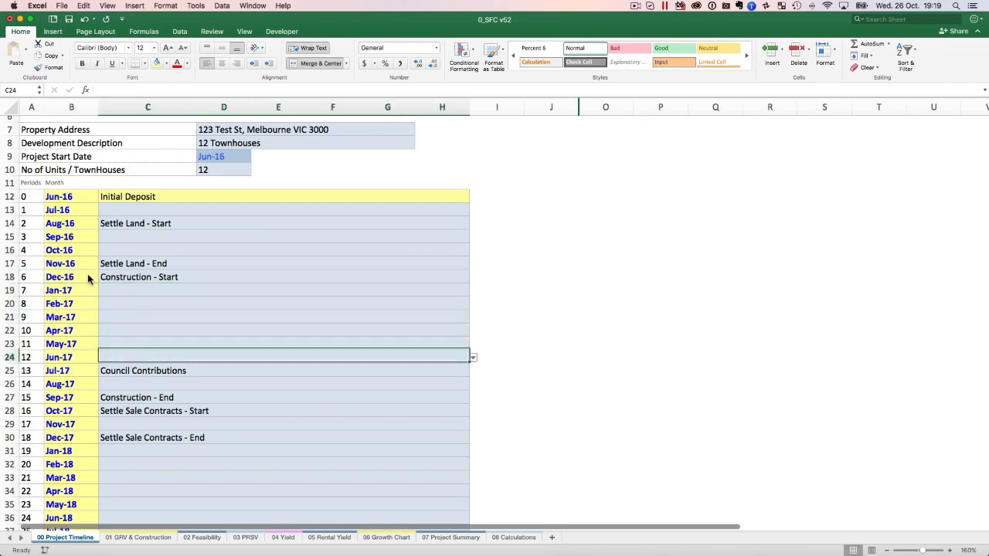
pyautogui.press('Down')
pyautogui.press('Down')
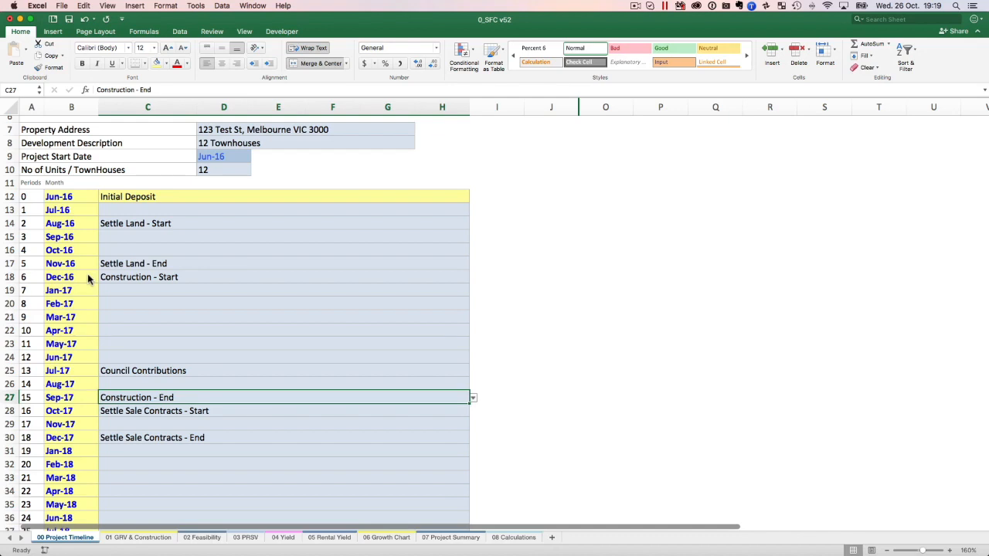
pyautogui.click(179, 373)
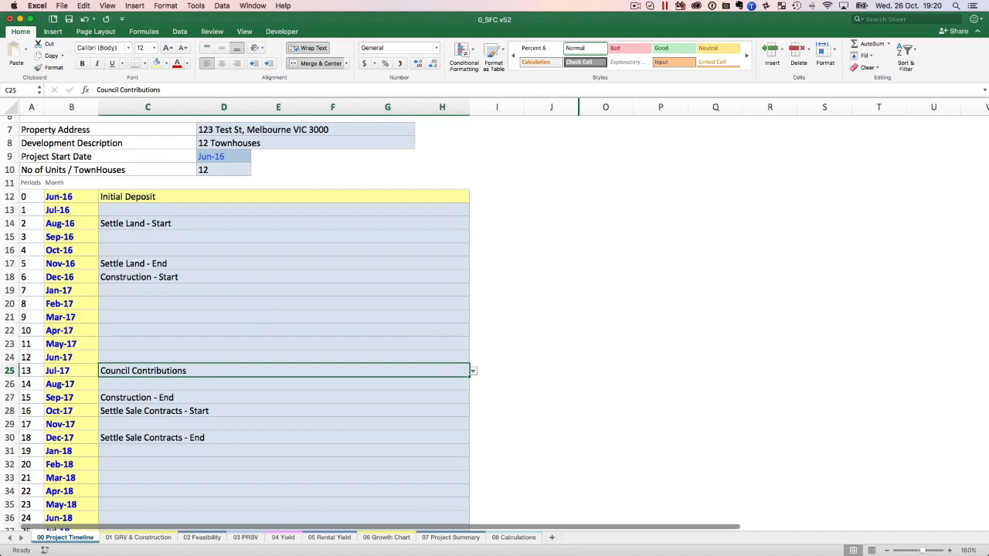
# Examine the milestone options available for the Dec-16 cell C18.
pyautogui.click(154, 277)
pyautogui.click(472, 278)
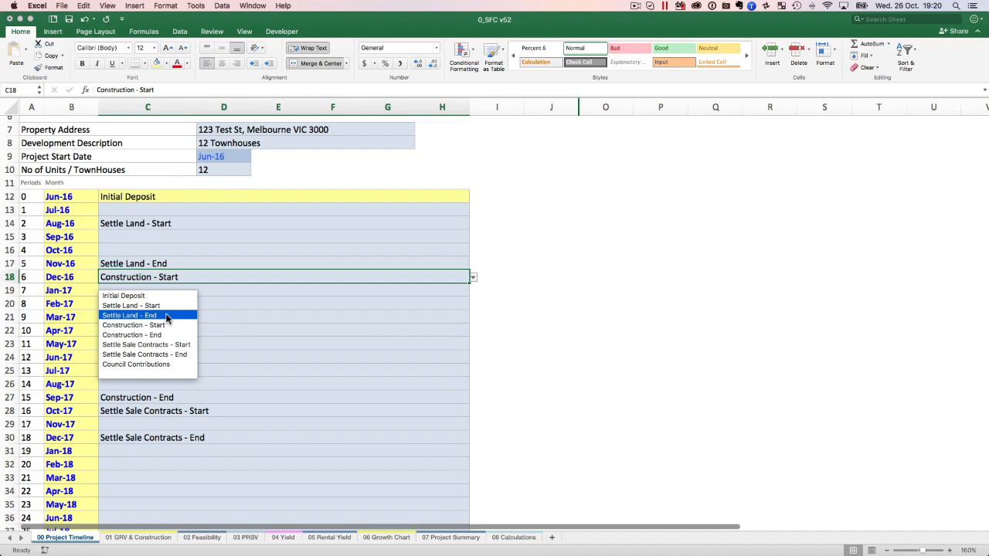
pyautogui.click(136, 364)
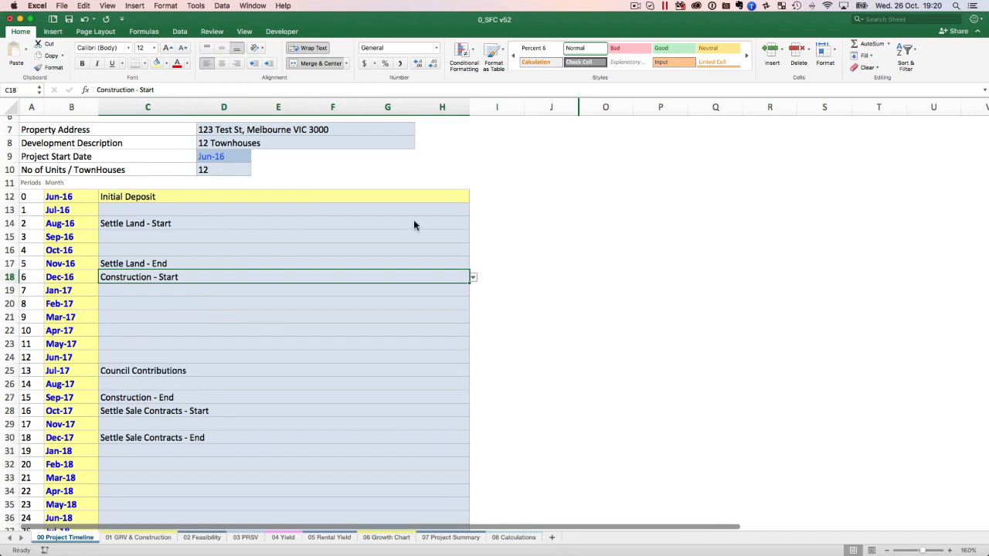
# Try Settle Land - End as the Jul-16 milestone in cell C13 and clear it again.
pyautogui.click(323, 210)
pyautogui.click(473, 211)
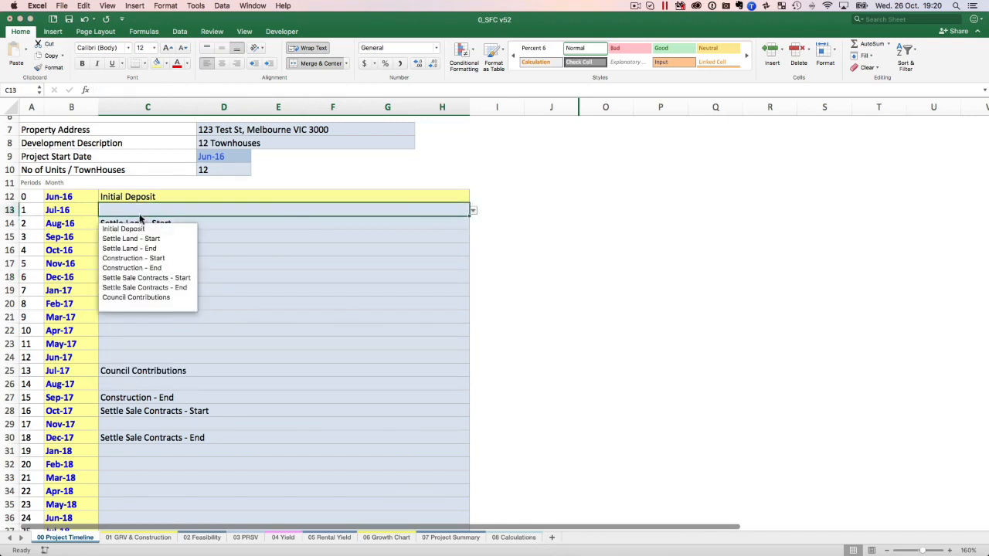
pyautogui.click(150, 248)
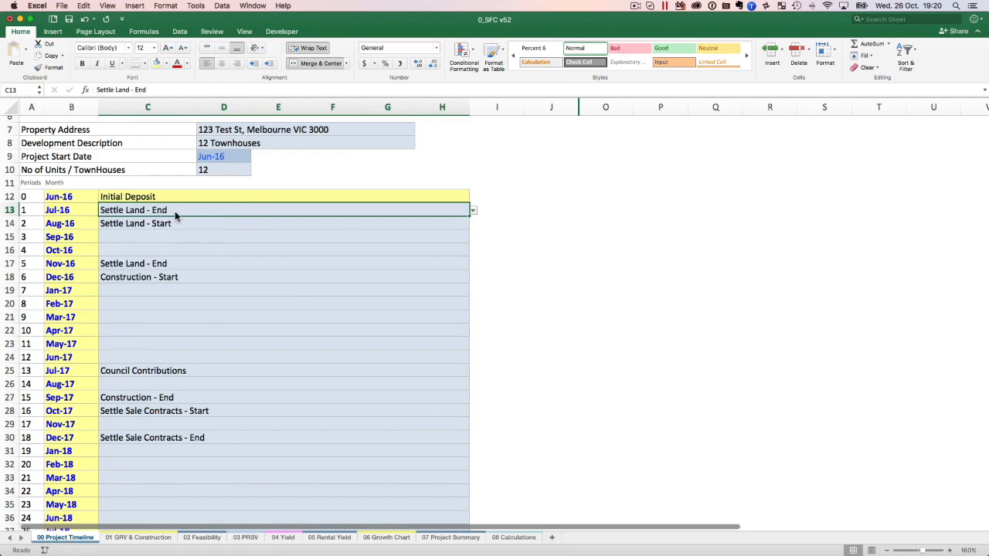
pyautogui.press('Delete')
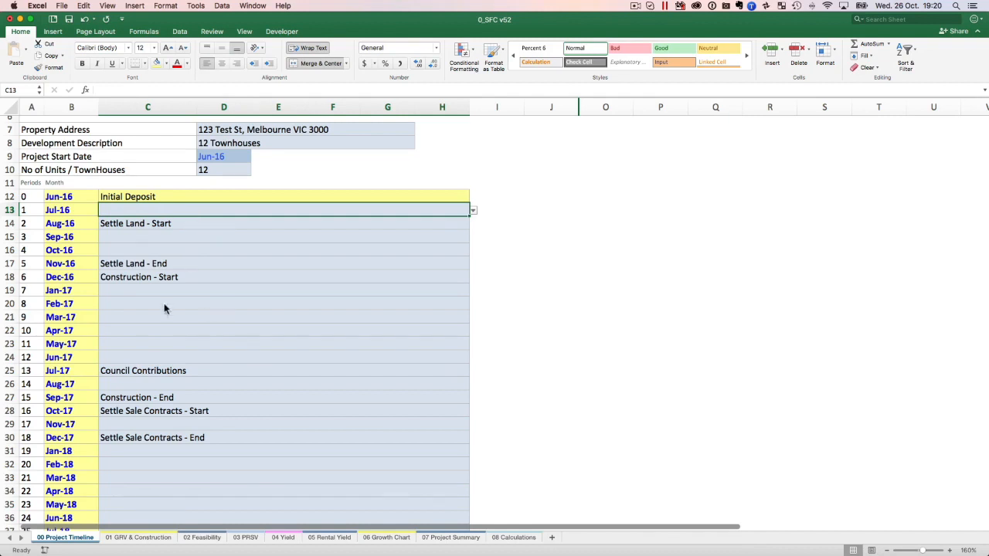
# Review the Settle Land - Start, Settle Land - End, Construction - Start and Council Contributions milestones against their months.
pyautogui.click(182, 222)
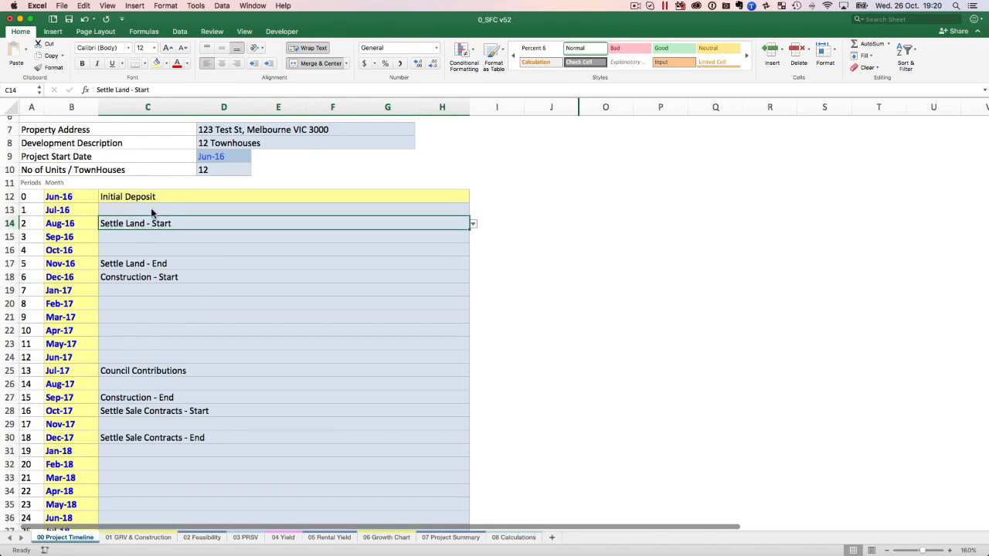
pyautogui.click(126, 267)
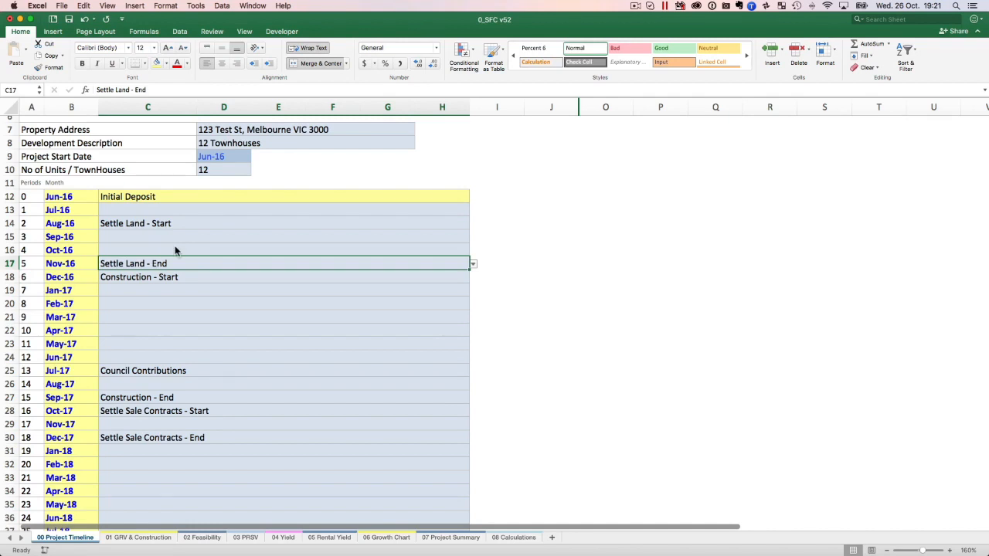
pyautogui.click(102, 280)
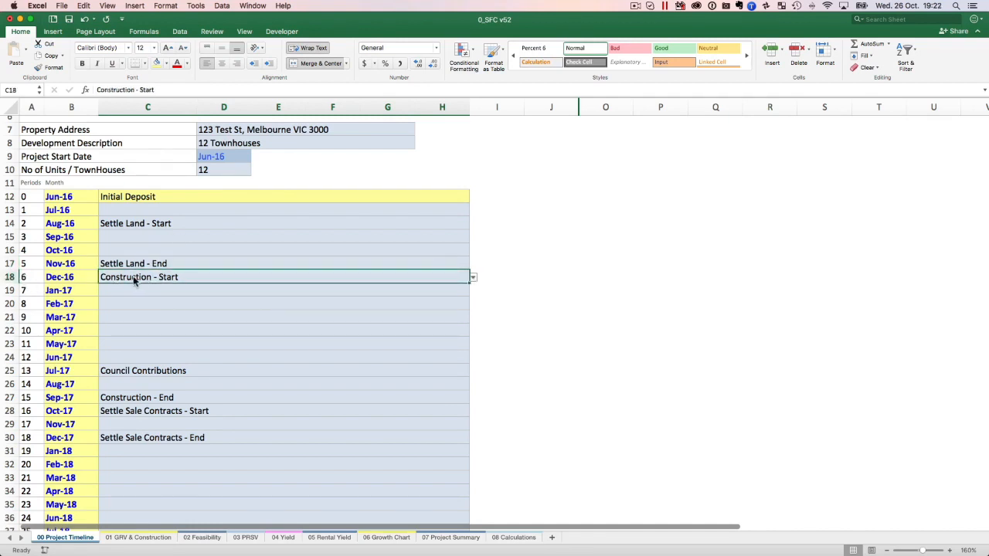
pyautogui.click(148, 375)
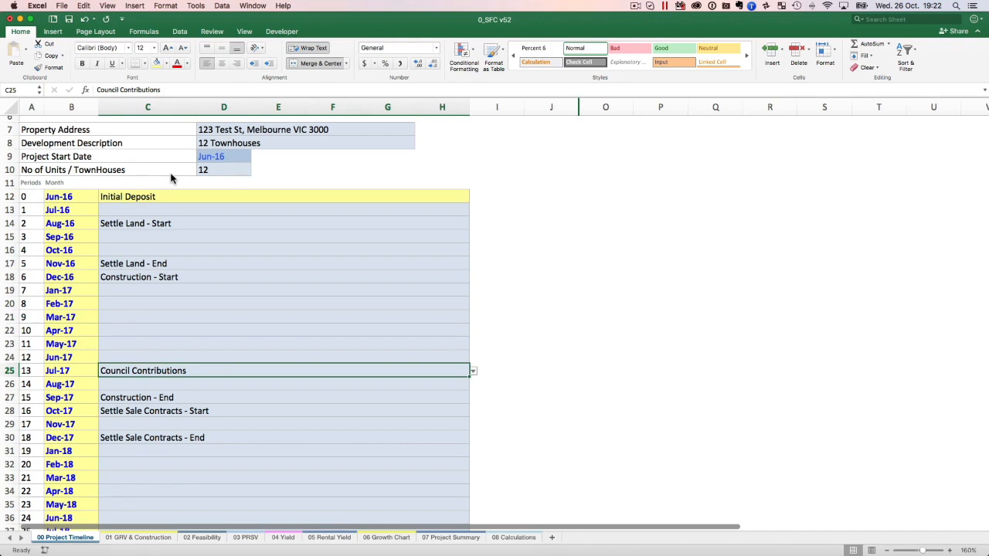
# Examine how Settle Sale Contracts - Start in C28 and Settle Sale Contracts - End in C30 follow Construction - End in C27.
pyautogui.scroll(-2, 260, 261)
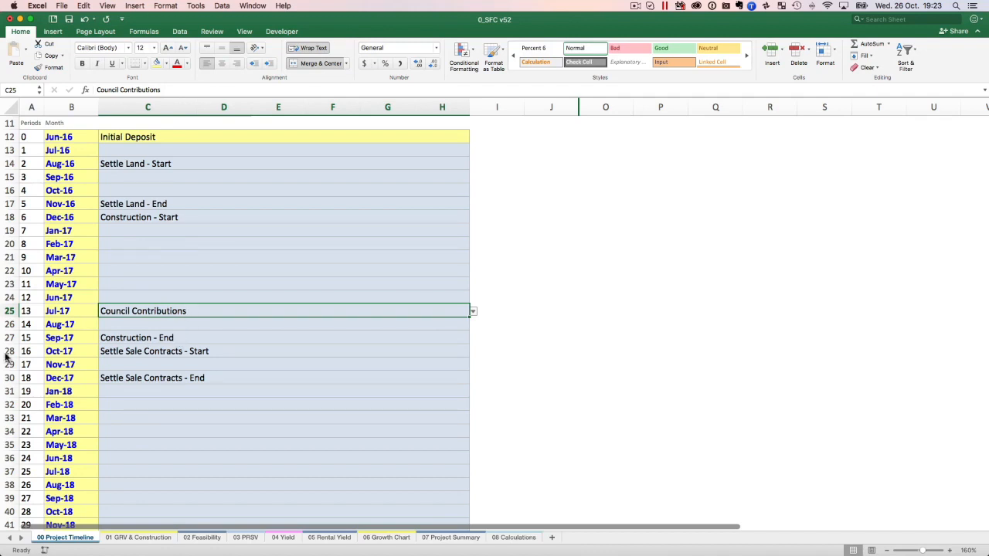
pyautogui.click(129, 353)
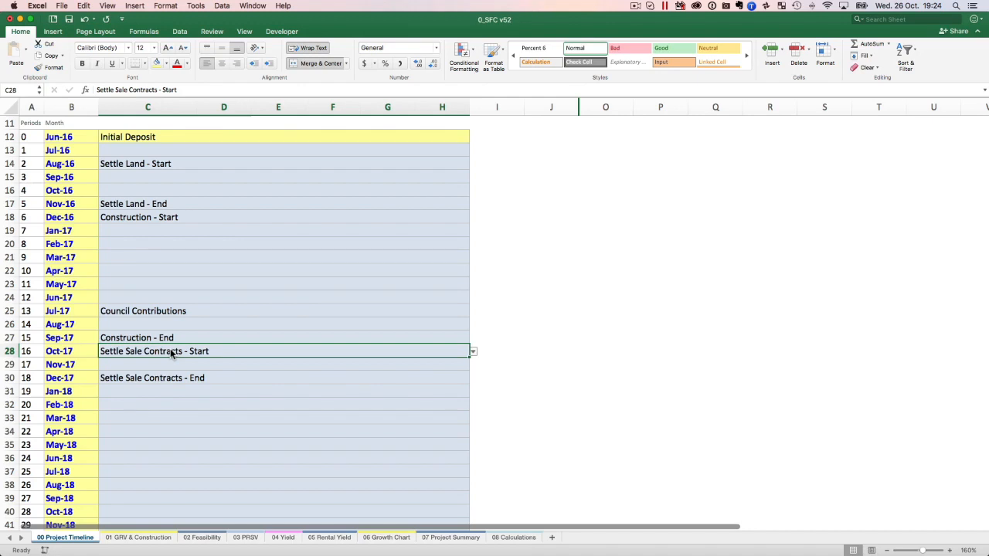
pyautogui.moveTo(173, 356)
pyautogui.mouseDown()
pyautogui.moveTo(172, 370)
pyautogui.moveTo(178, 350)
pyautogui.mouseUp()
pyautogui.scroll(-3, 180, 346)
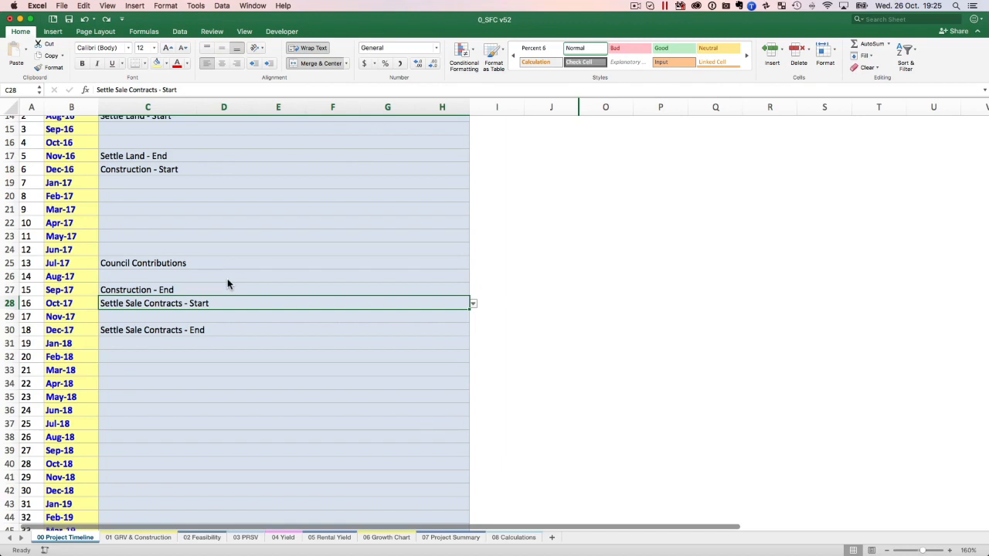
pyautogui.scroll(-1, 228, 278)
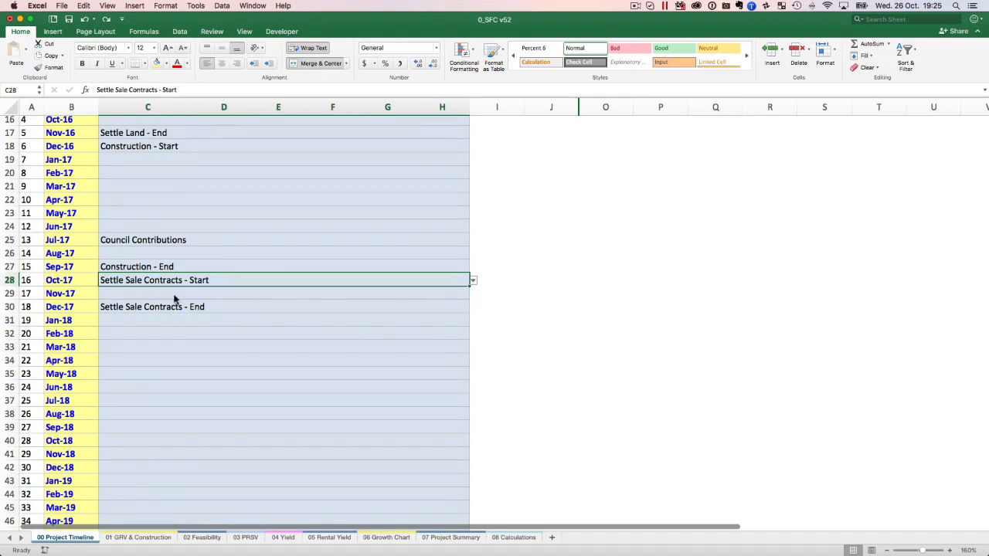
pyautogui.scroll(3, 180, 213)
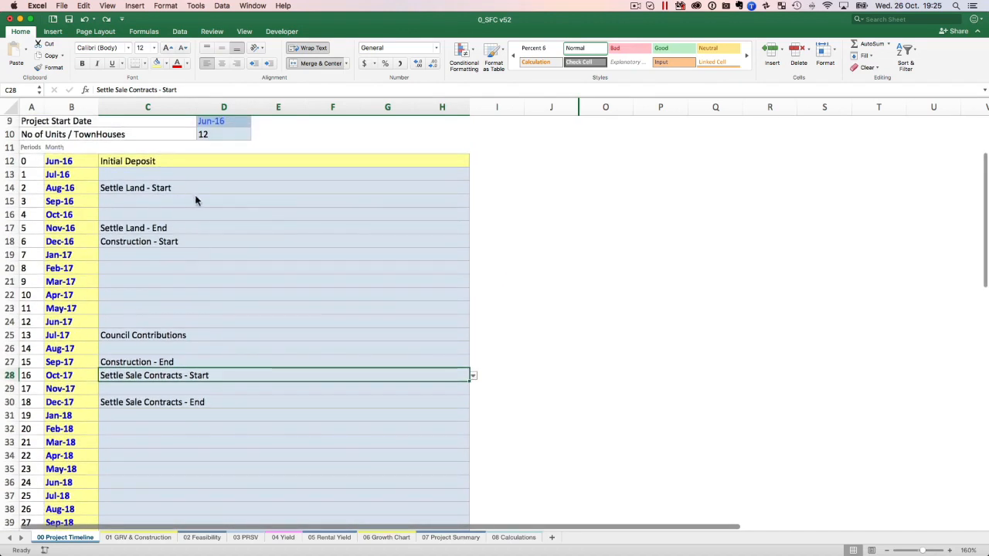
pyautogui.press('Up')
pyautogui.click(138, 375)
pyautogui.click(141, 360)
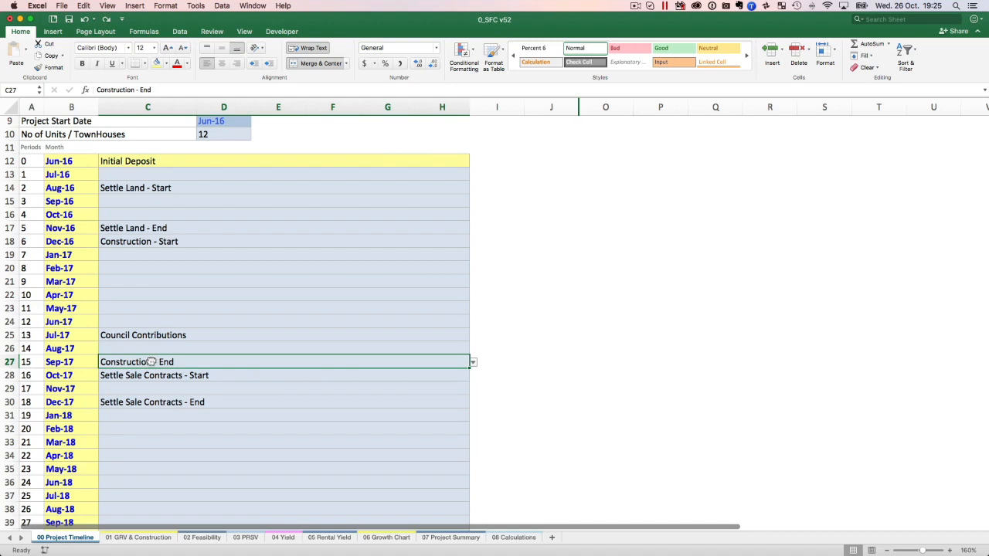
pyautogui.scroll(-3, 162, 367)
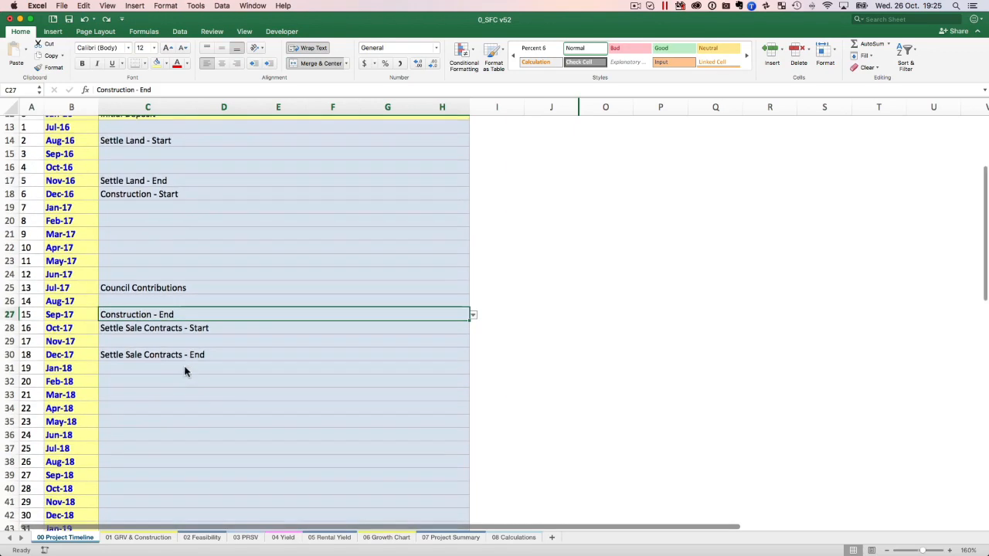
pyautogui.click(144, 329)
pyautogui.scroll(-3, 185, 266)
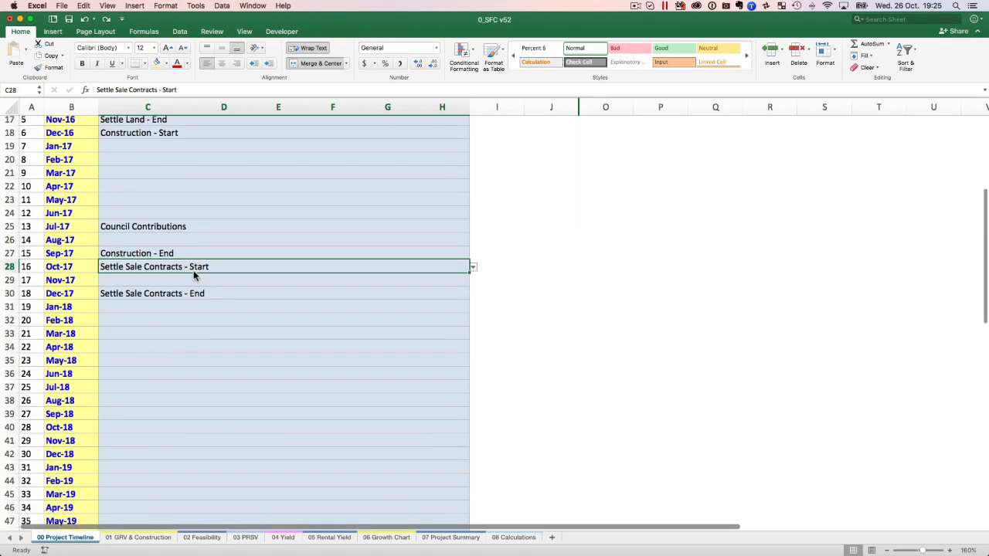
pyautogui.scroll(5, 247, 201)
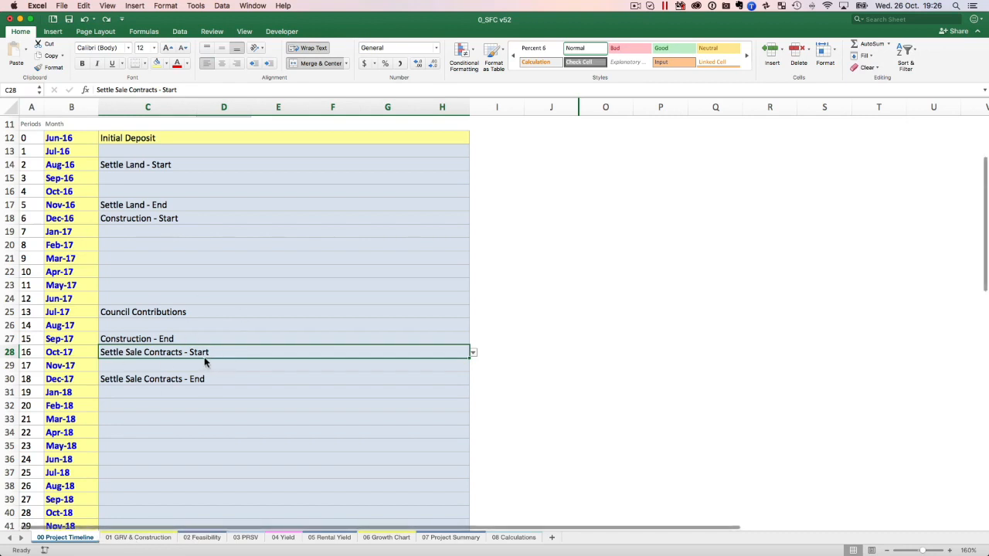
# Set the May-17 milestone in cell C23 to Settle Land - End.
pyautogui.click(223, 179)
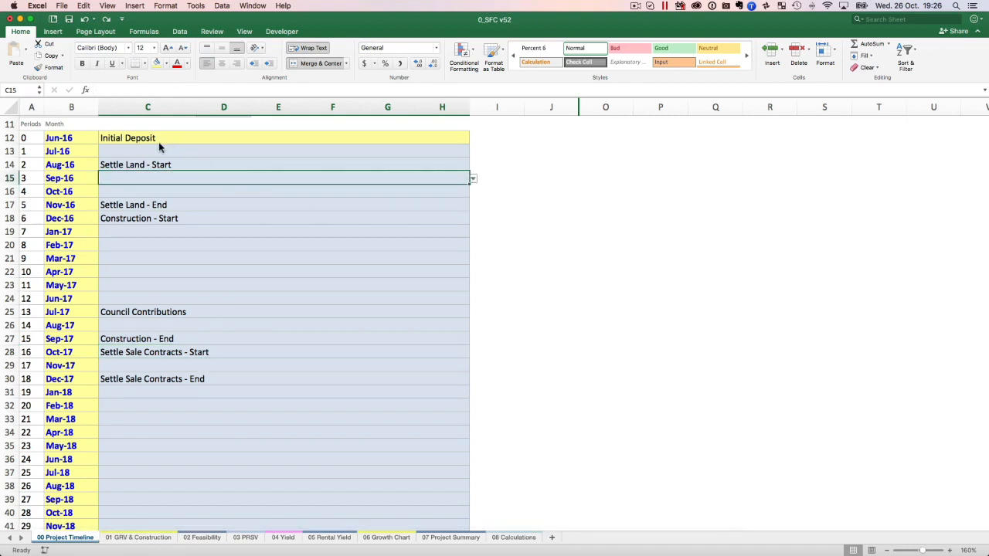
pyautogui.scroll(3, 160, 183)
pyautogui.click(171, 183)
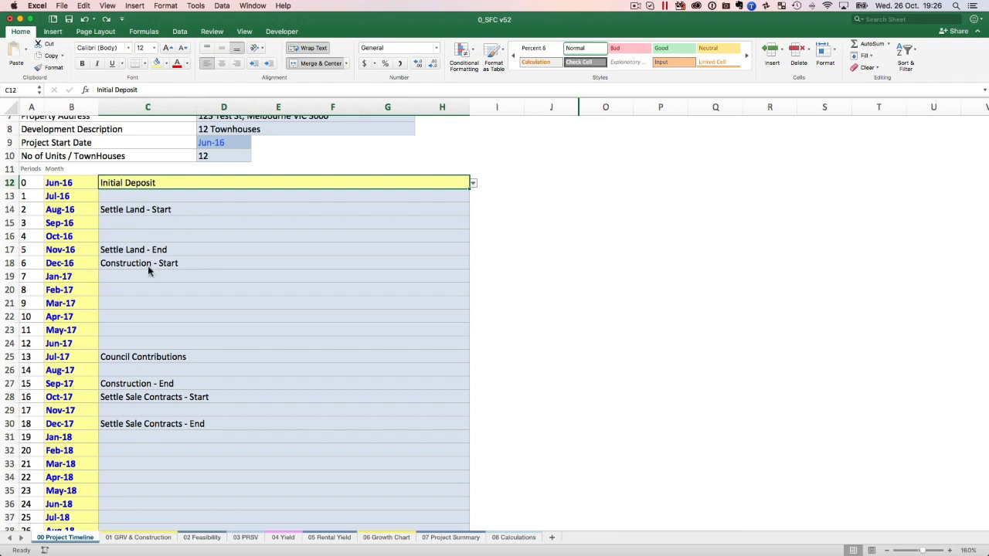
pyautogui.click(166, 210)
pyautogui.click(163, 251)
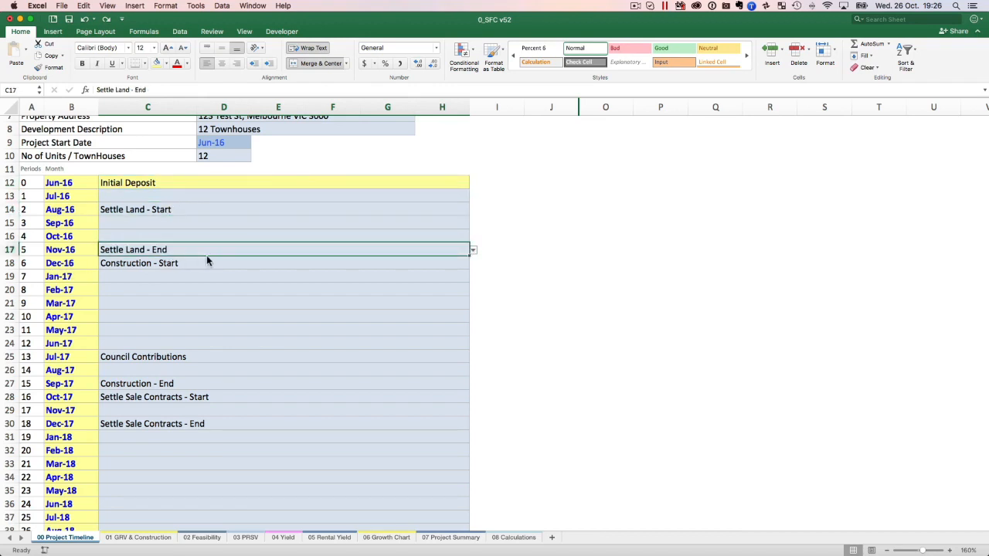
pyautogui.click(278, 331)
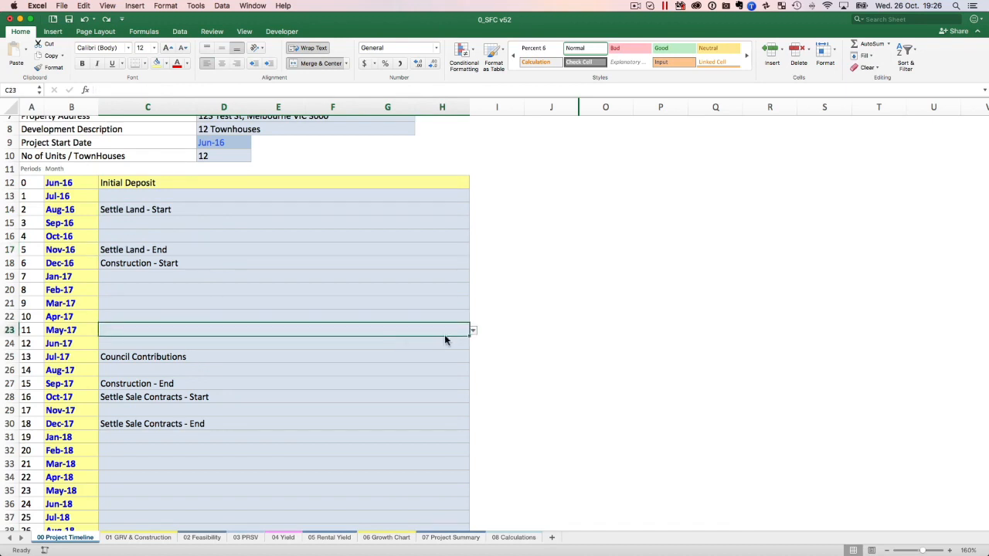
pyautogui.click(473, 331)
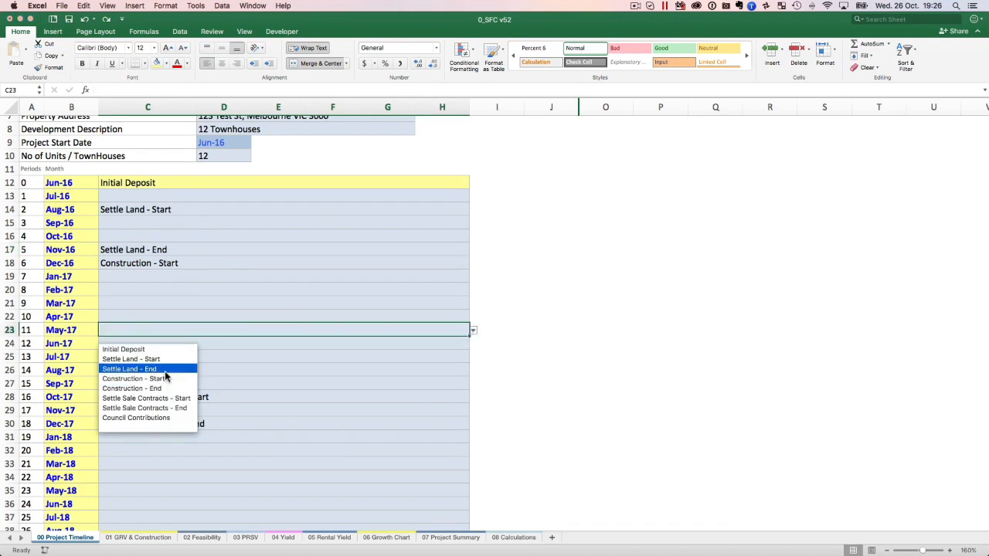
pyautogui.click(145, 370)
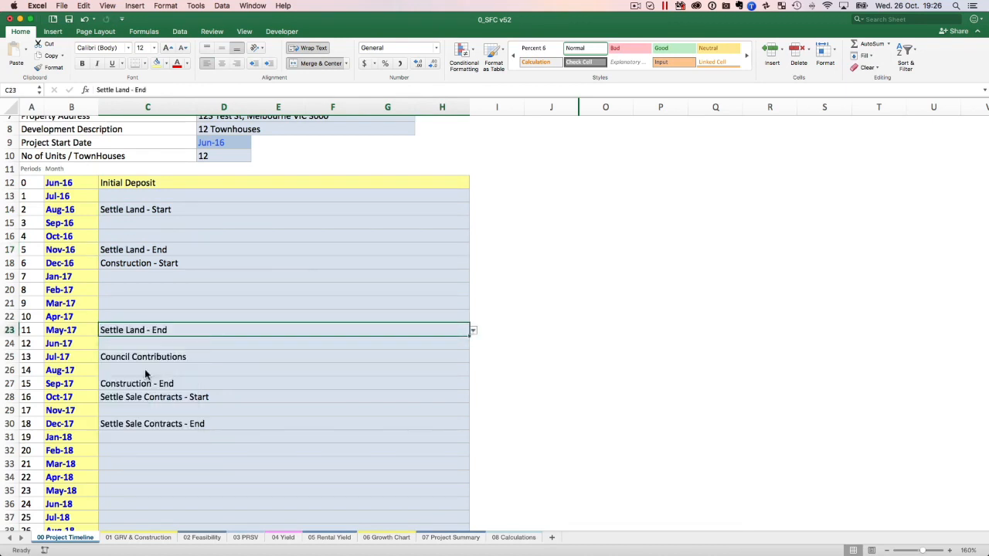
# Clear Construction - Start from the Dec-16 cell C18 and the earlier Settle Land - End from the Nov-16 cell C17.
pyautogui.click(206, 263)
pyautogui.press('Delete')
pyautogui.press('Up')
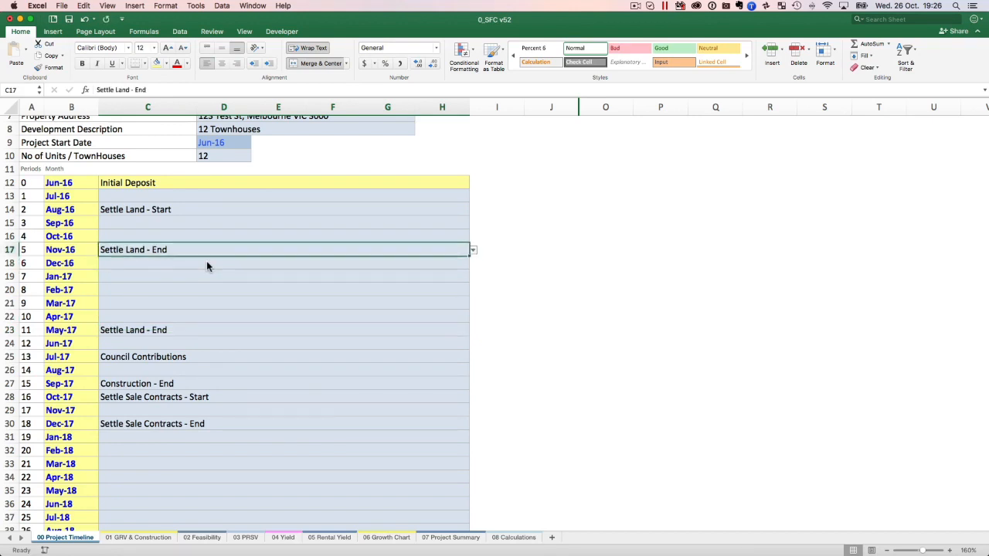
pyautogui.press('Delete')
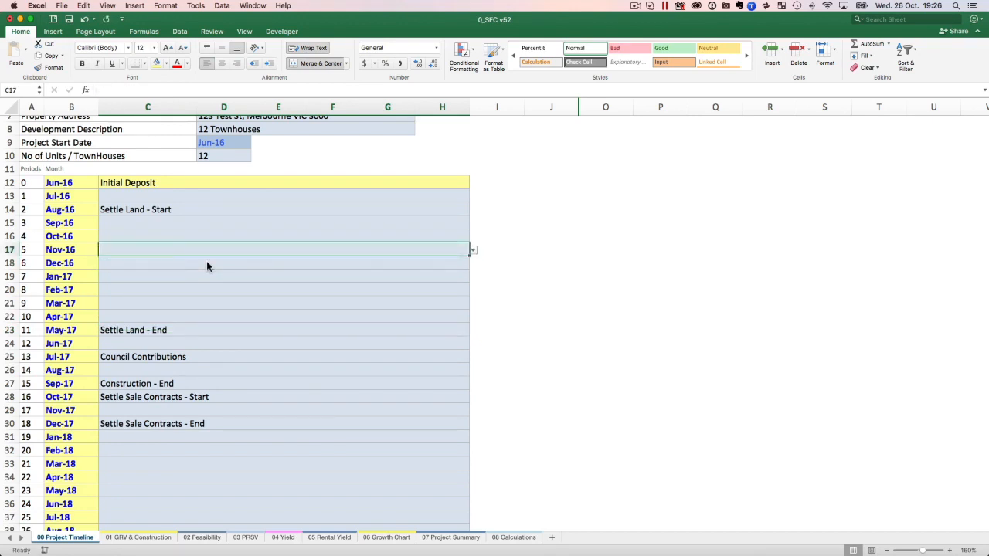
pyautogui.click(137, 185)
pyautogui.click(169, 210)
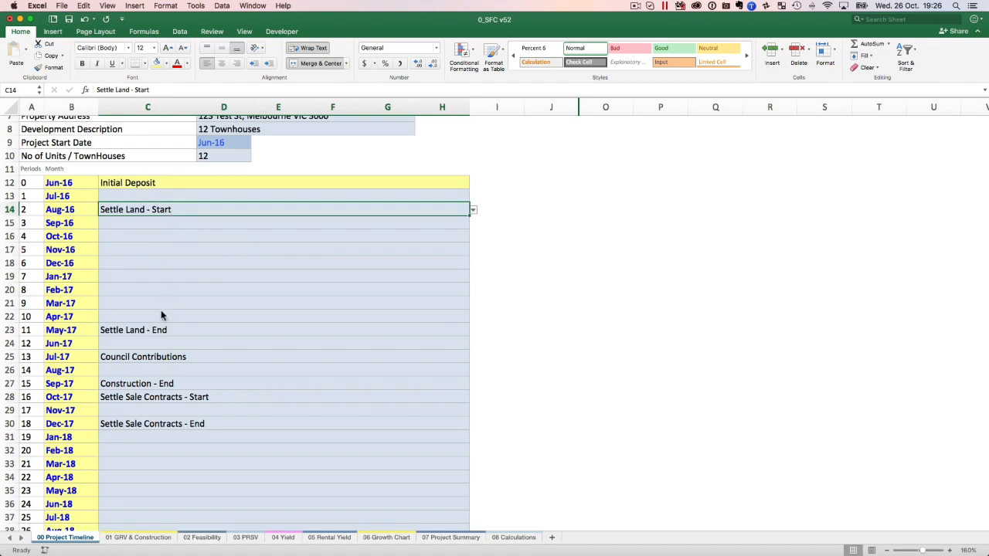
# Undo the latest milestone changes in the Nov-16, Dec-16 and May-17 rows of the Project Timeline.
pyautogui.click(145, 331)
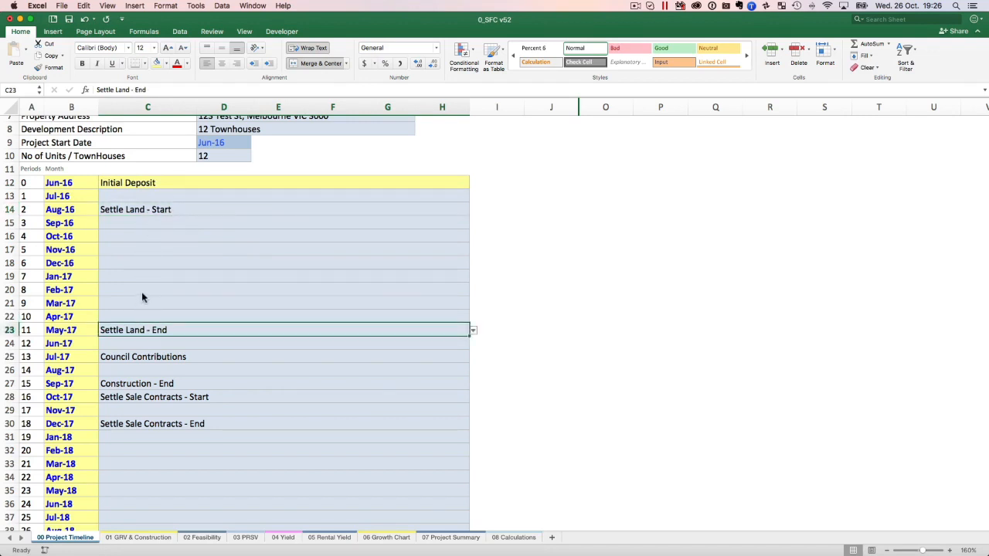
pyautogui.click(139, 344)
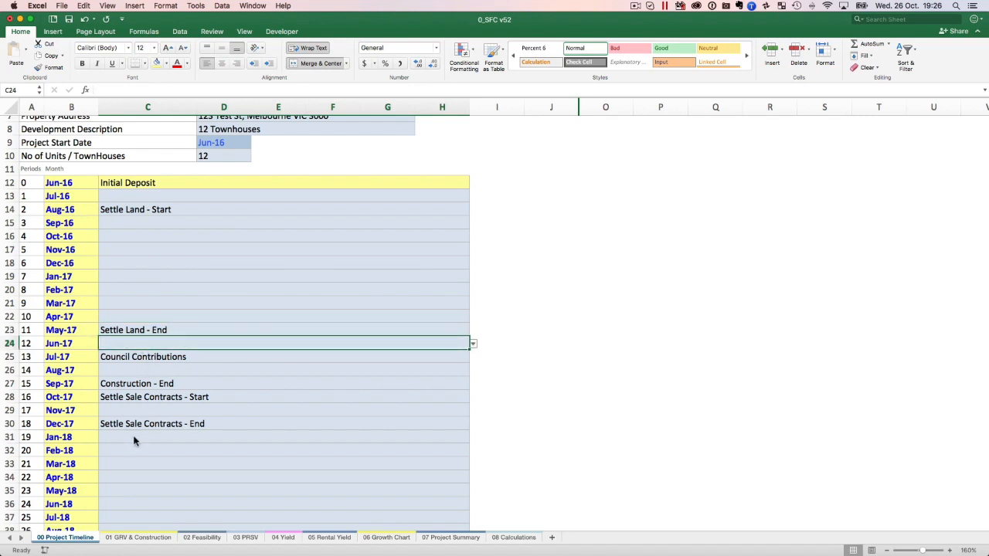
pyautogui.press('super+z')
pyautogui.press('super+z')
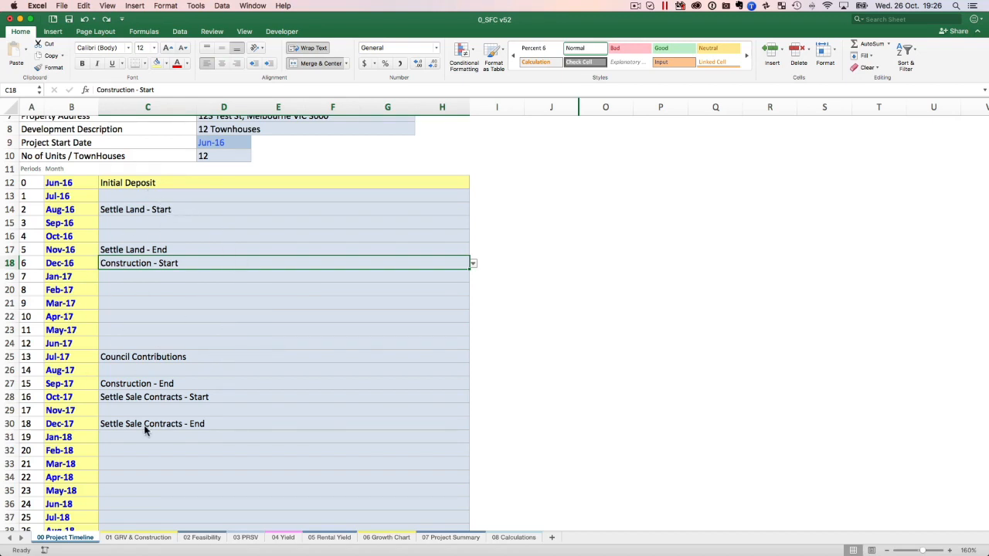
# Examine the months from Settle Land - Start in C14 to Settle Land - End in C17, and from Construction - Start in C18 to Construction - End in C27.
pyautogui.click(159, 207)
pyautogui.click(152, 222)
pyautogui.click(147, 233)
pyautogui.click(143, 249)
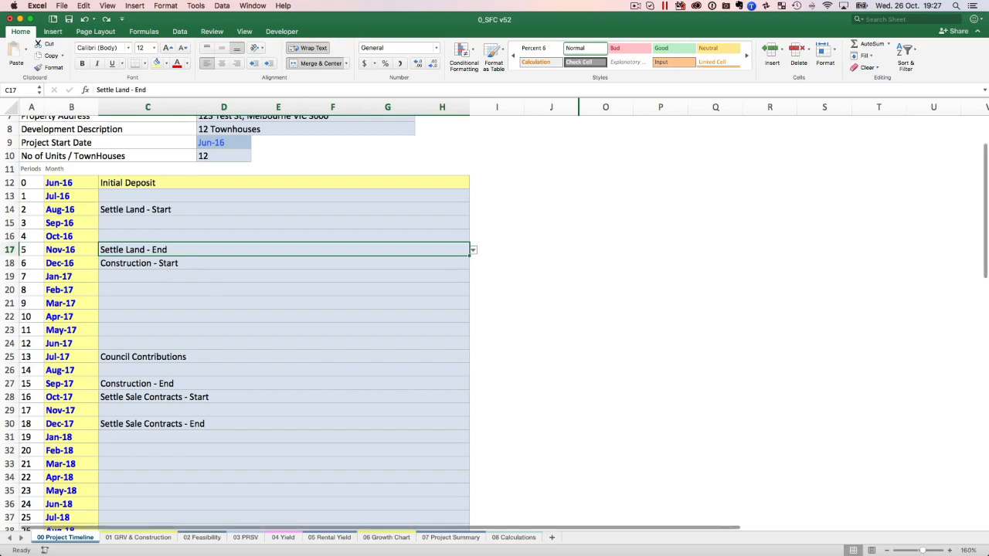
pyautogui.click(166, 261)
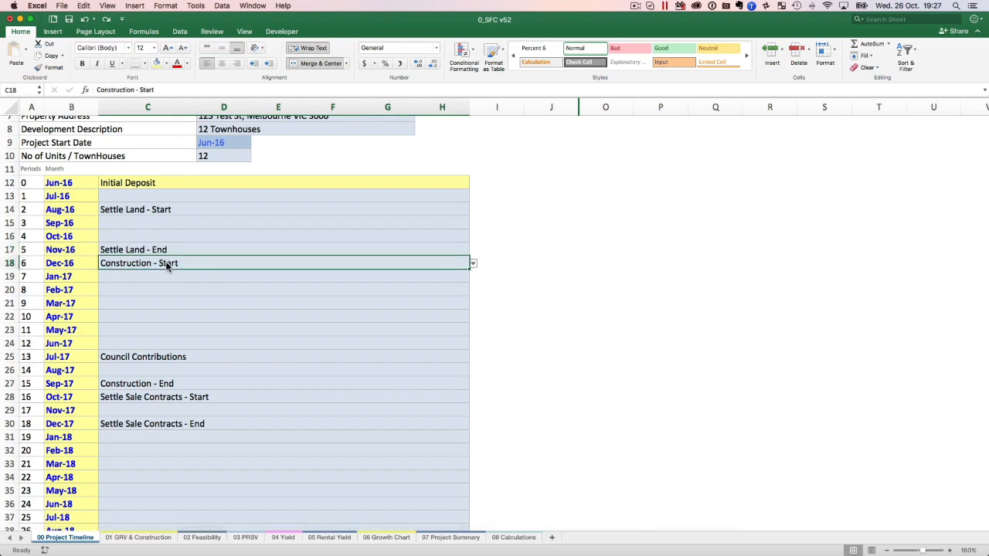
pyautogui.click(174, 384)
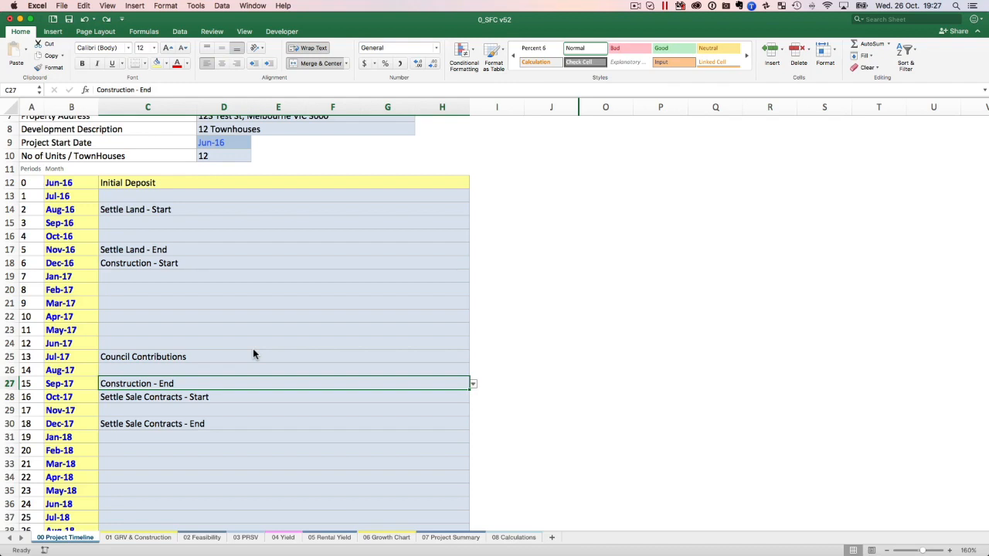
pyautogui.click(182, 249)
pyautogui.moveTo(182, 249); pyautogui.dragTo(170, 386)
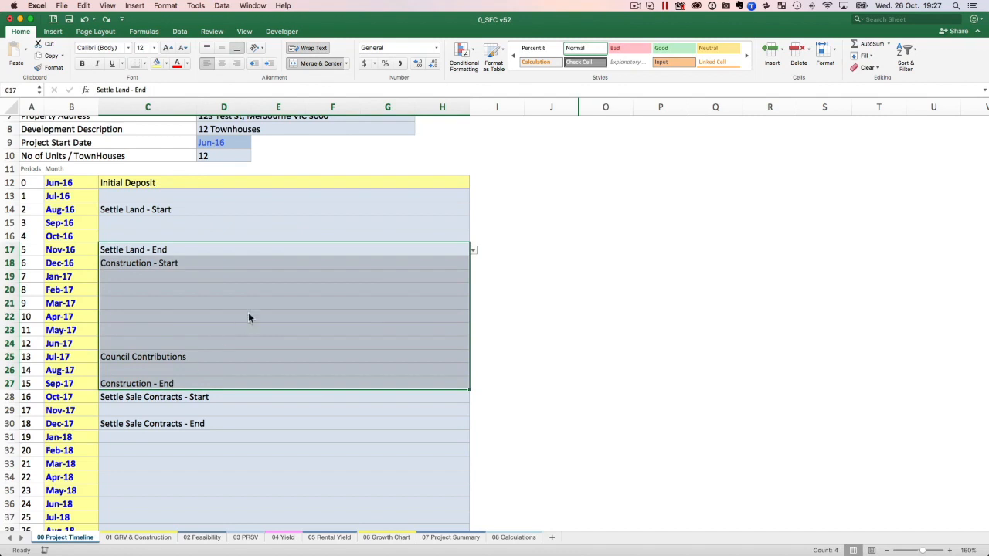
pyautogui.click(249, 251)
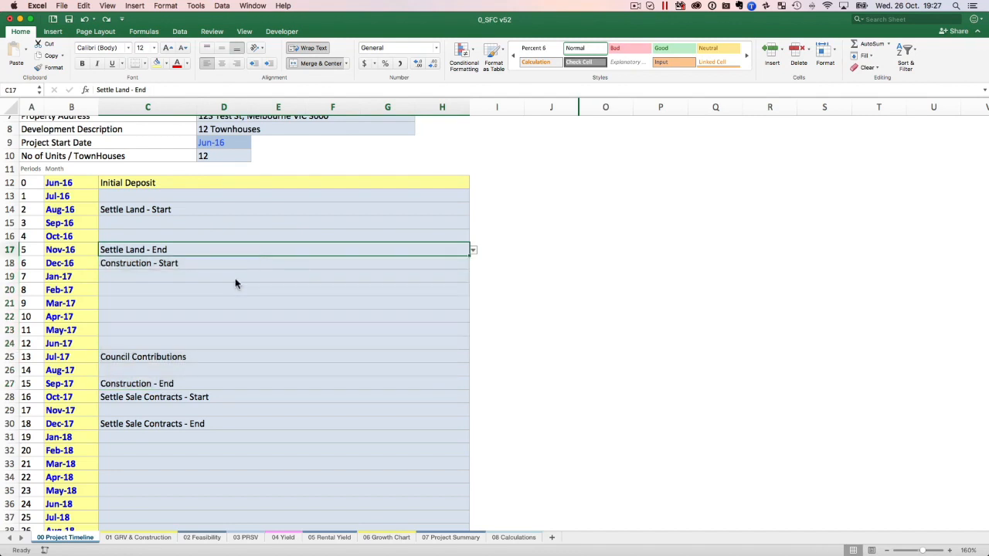
pyautogui.click(199, 386)
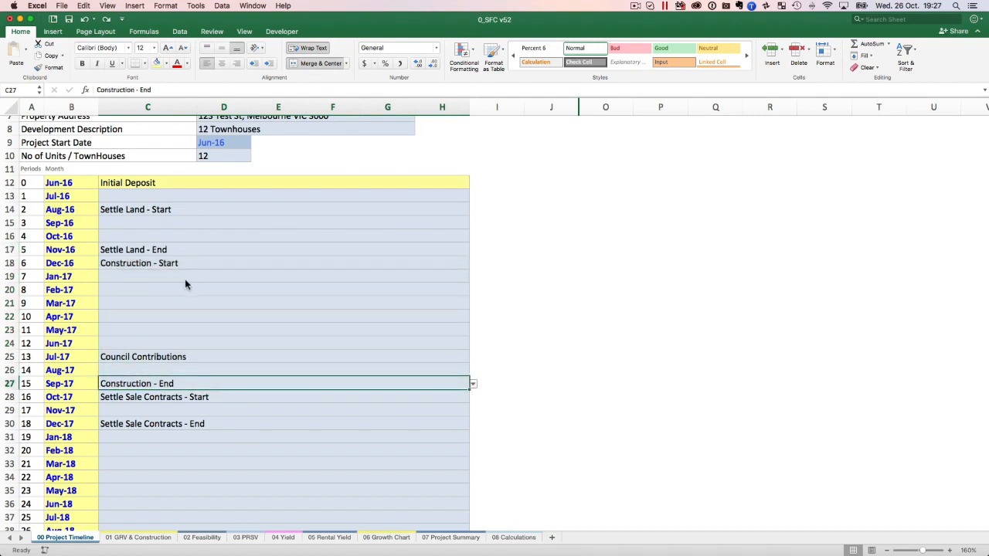
# Inspect the empty months between Construction - Start and Council Contributions, and the rest of the Project Timeline.
pyautogui.moveTo(180, 291); pyautogui.dragTo(183, 325)
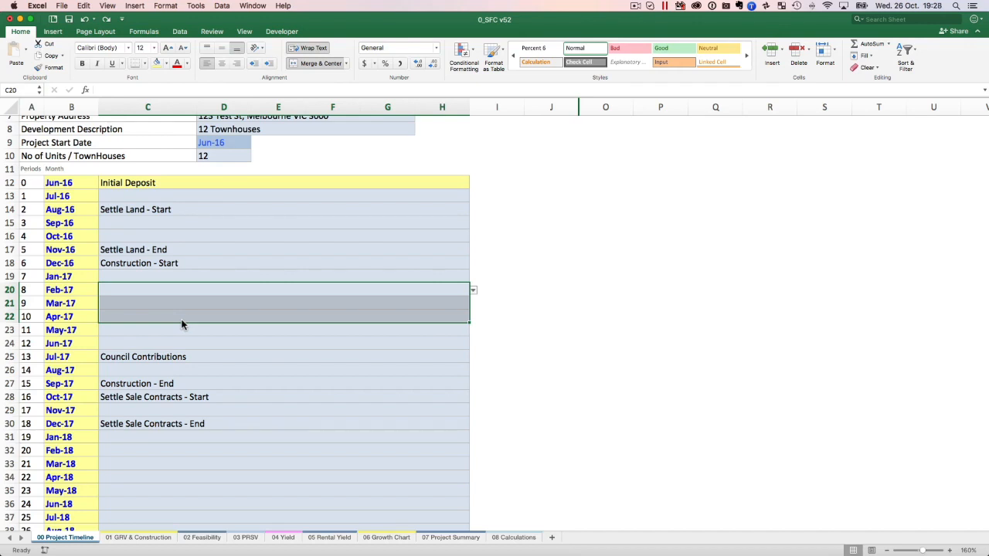
pyautogui.click(169, 333)
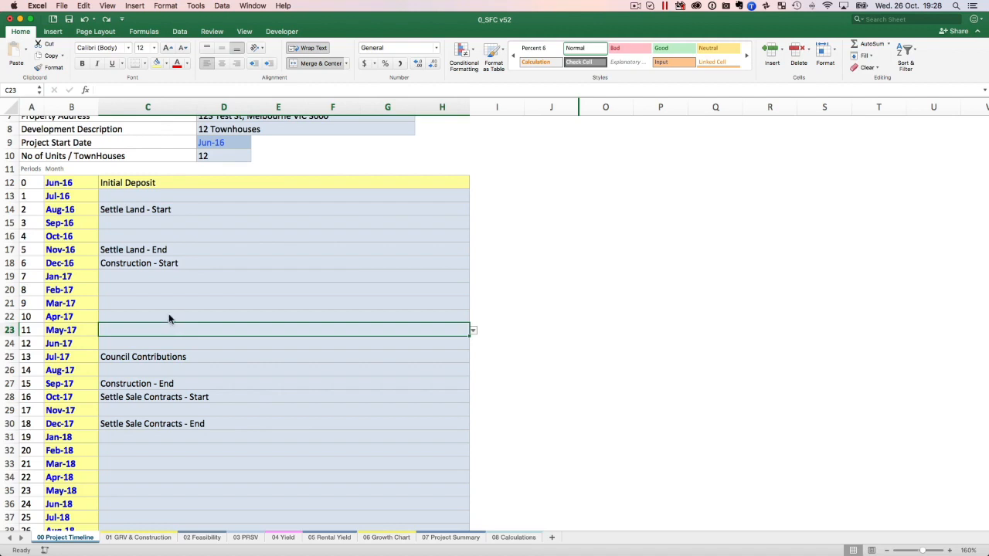
pyautogui.click(168, 307)
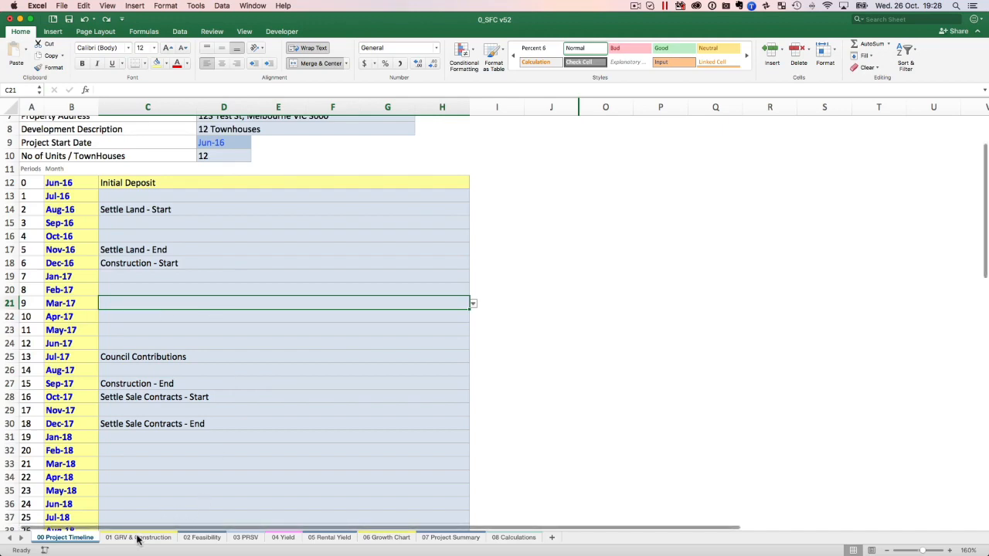
pyautogui.scroll(-10, 220, 337)
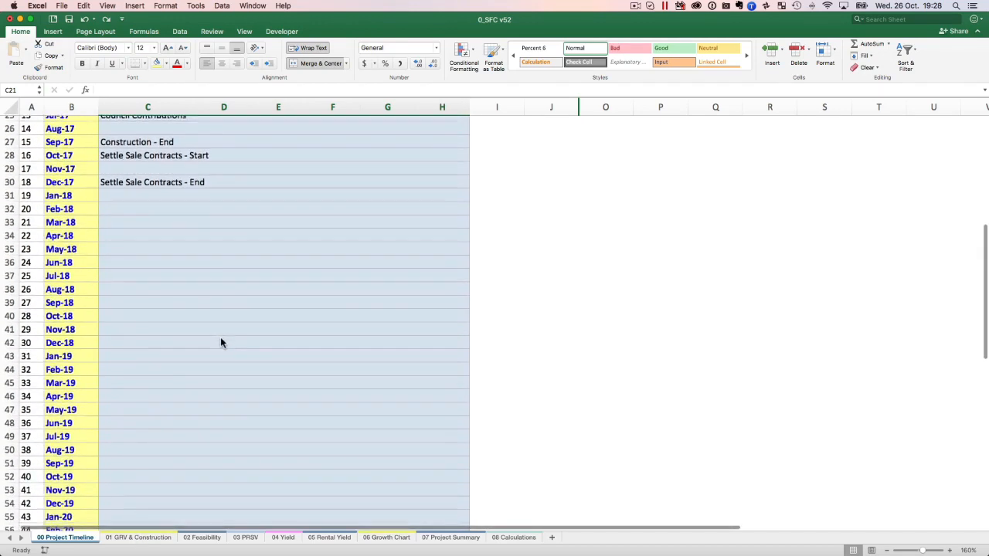
pyautogui.scroll(12, 220, 336)
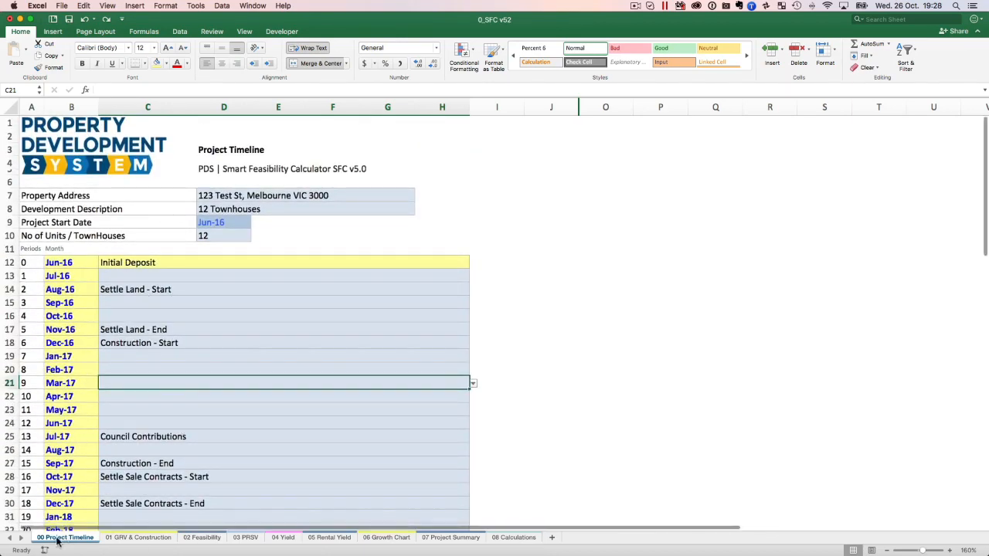
# Check how No of Units in C11 of the 01 GRV & Construction sheet is linked to the Project Timeline sheet.
pyautogui.click(118, 538)
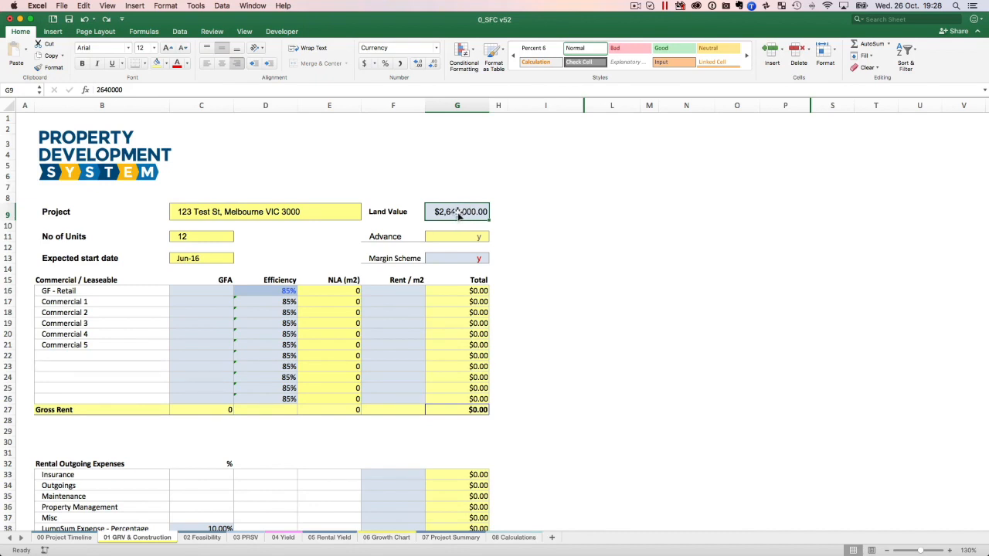
pyautogui.click(195, 237)
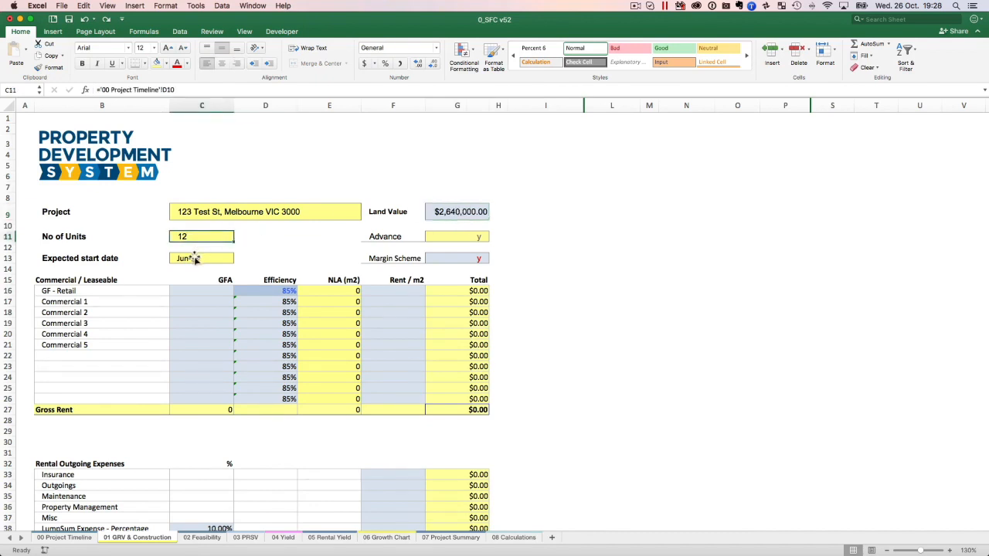
pyautogui.click(65, 539)
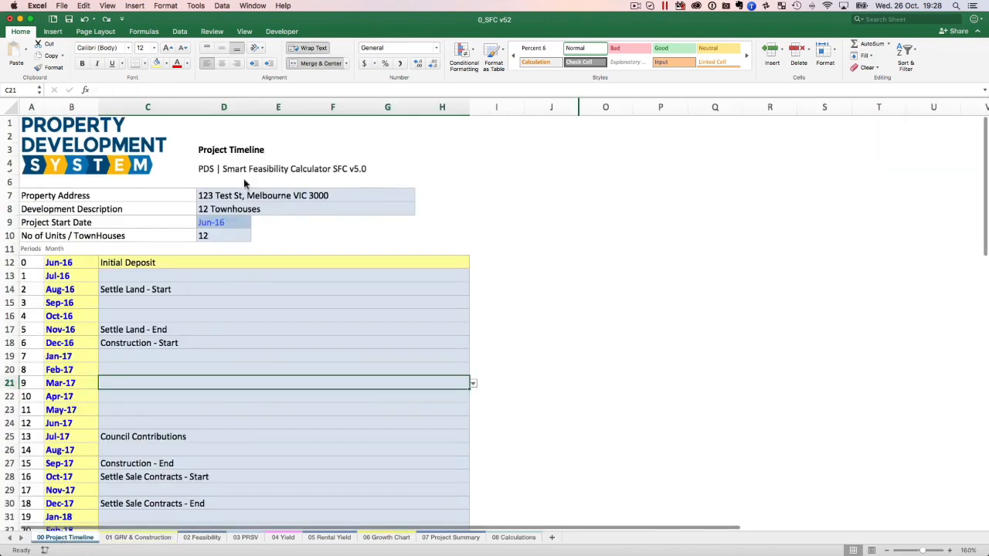
pyautogui.click(130, 539)
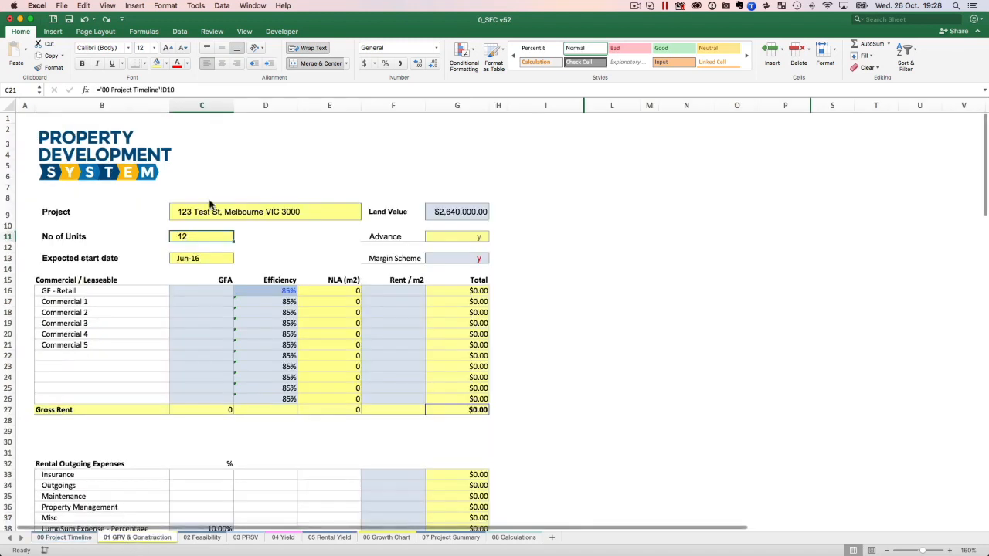
# Clear the Advance option in G11 of the 01 GRV & Construction sheet and enter y again.
pyautogui.click(469, 241)
pyautogui.press('Delete')
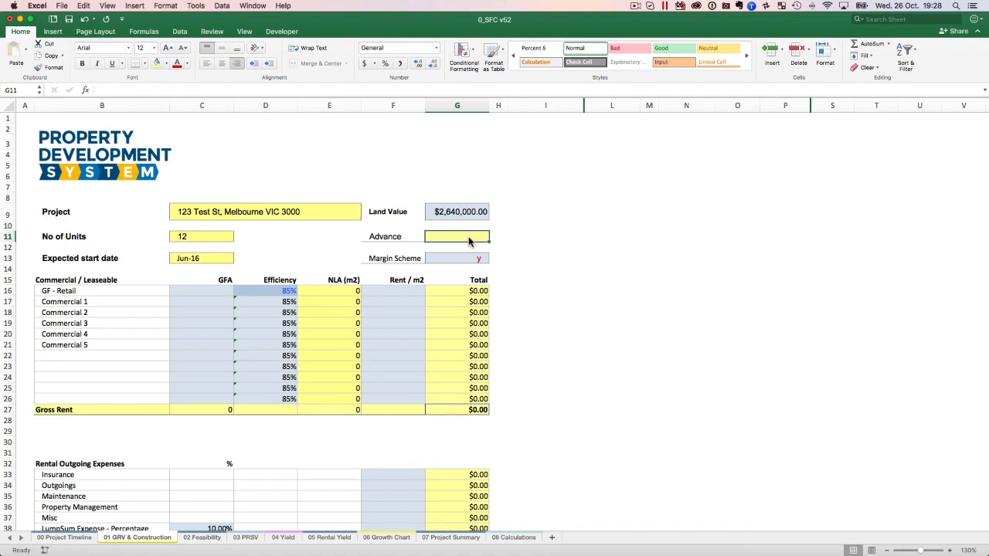
pyautogui.write('y')
# View the 02 Feasibility sheet, and return to the Margin Scheme cell G13 on 01 GRV & Construction.
pyautogui.click(202, 537)
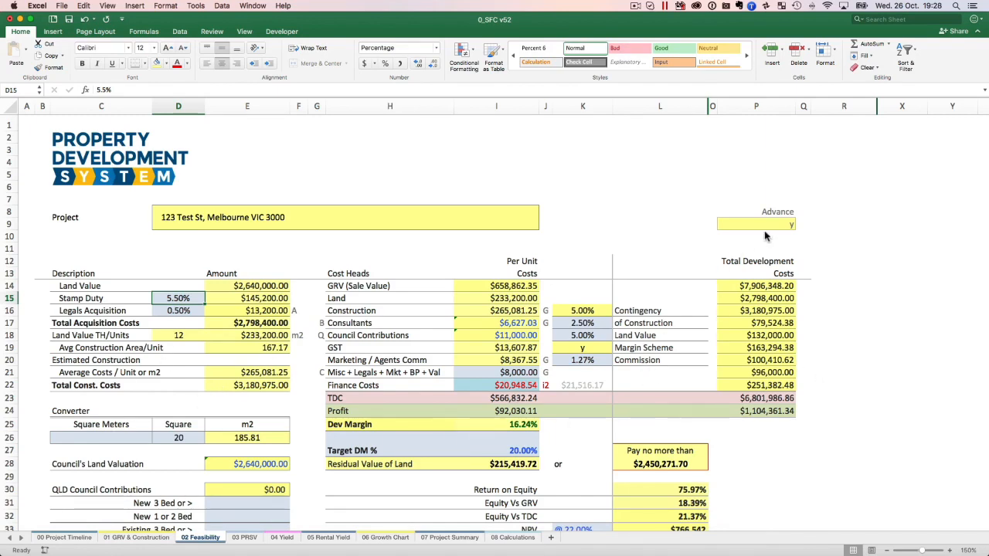
pyautogui.click(118, 540)
pyautogui.press('Down')
pyautogui.press('Down')
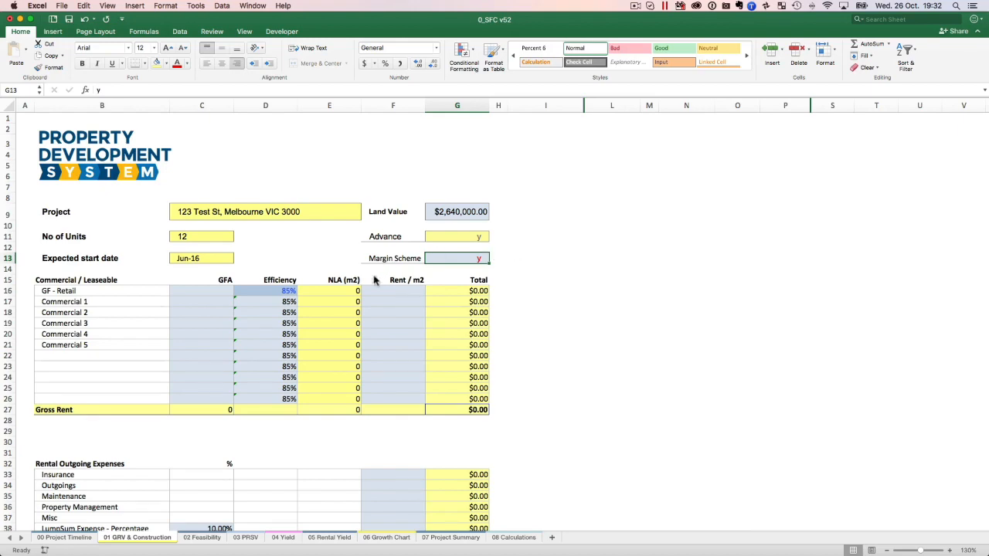
# Enter a GFA of 200 for GF - Retail in the Commercial / Leaseable table of 01 GRV & Construction.
pyautogui.scroll(-3, 334, 269)
pyautogui.scroll(-1, 333, 268)
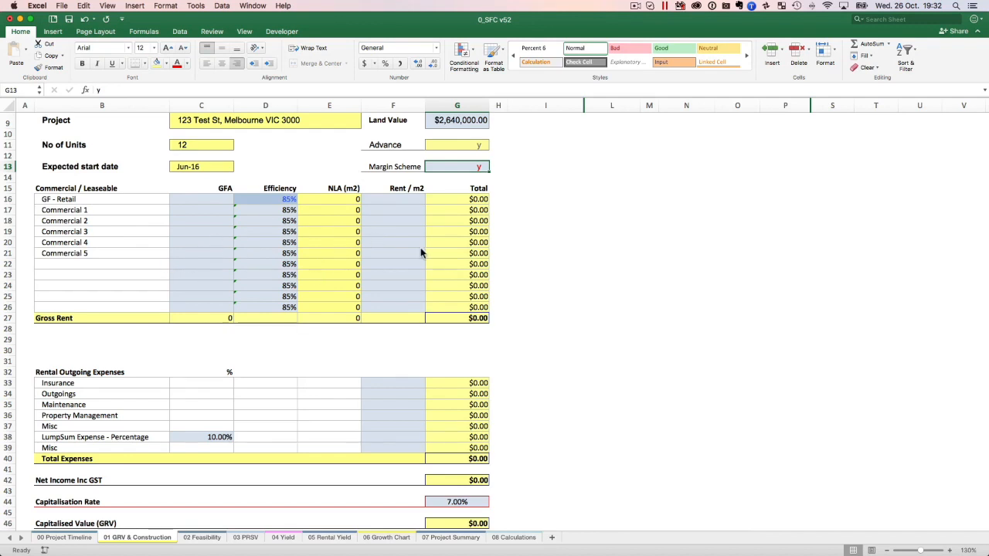
pyautogui.click(212, 200)
pyautogui.scroll(3, 299, 230)
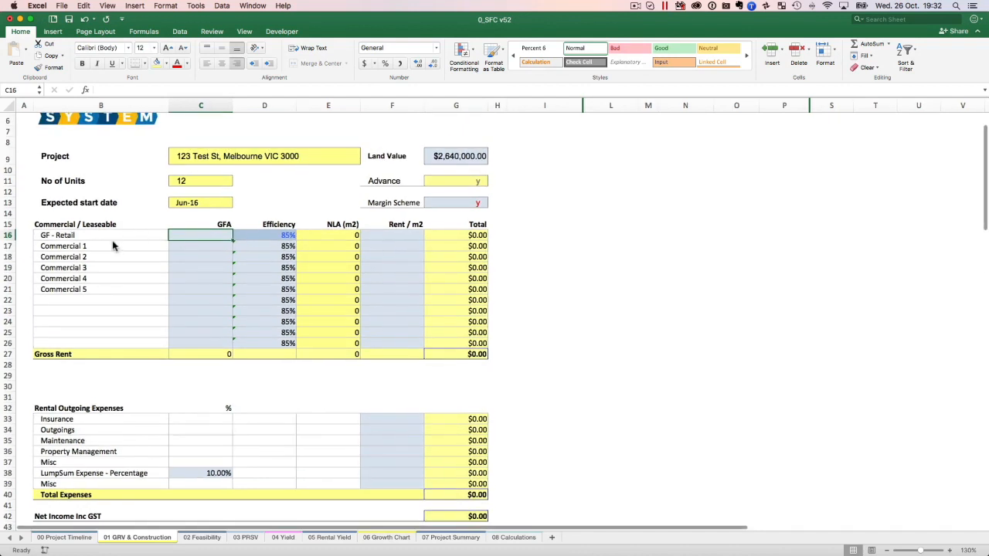
pyautogui.write('200')
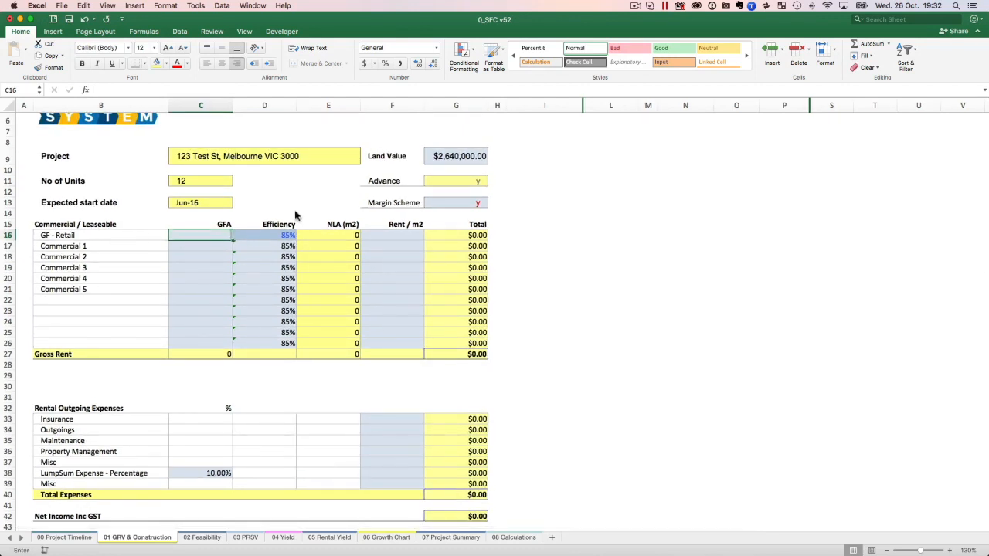
pyautogui.press('Return')
pyautogui.press('Up')
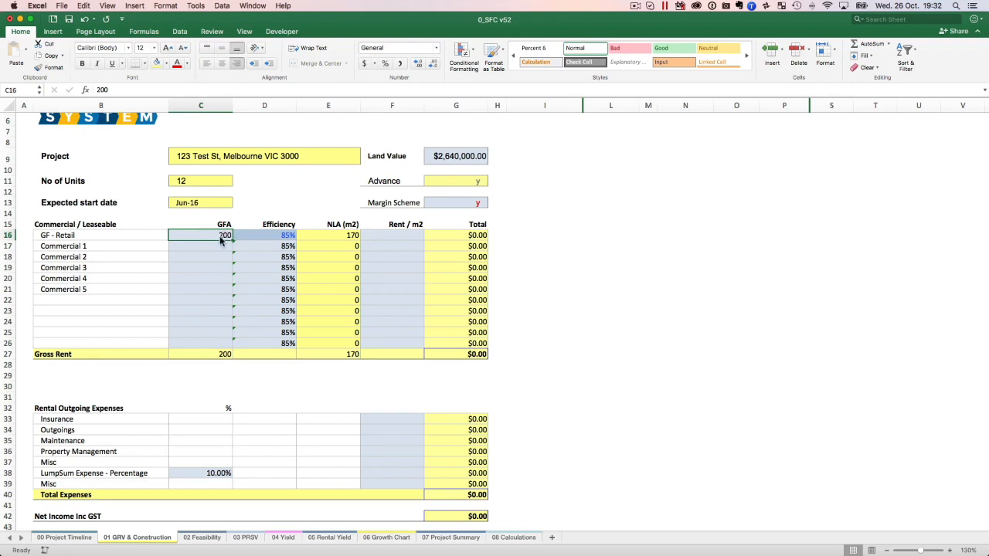
# Check the Efficiency and NLA cells of GF - Retail, and set its Rent / m2 to 500.
pyautogui.click(290, 240)
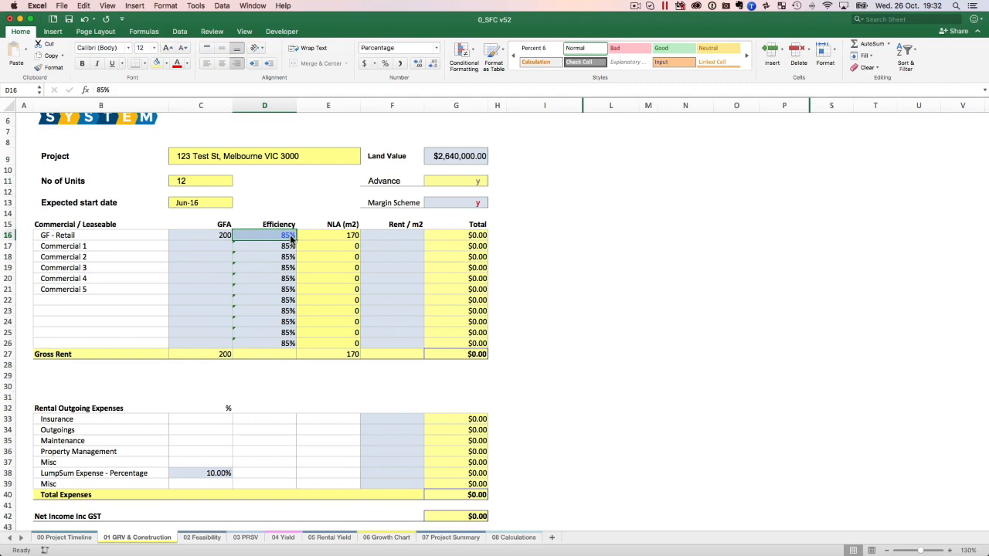
pyautogui.press('Right')
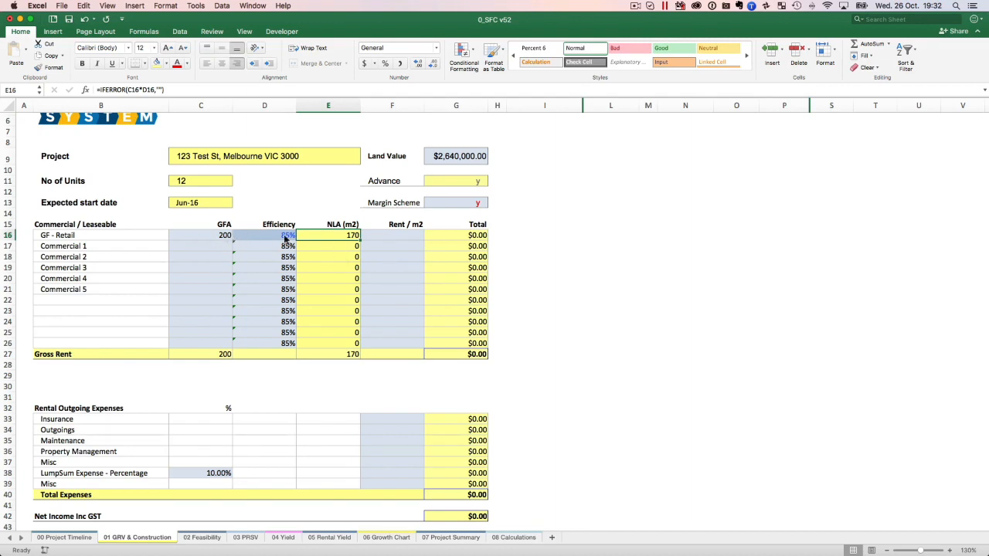
pyautogui.click(403, 237)
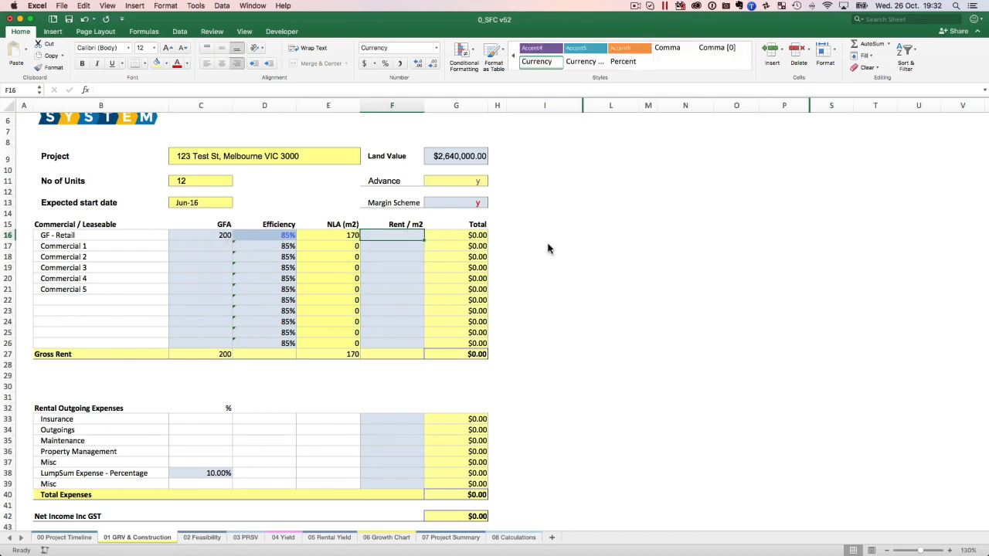
pyautogui.write('500')
pyautogui.press('Return')
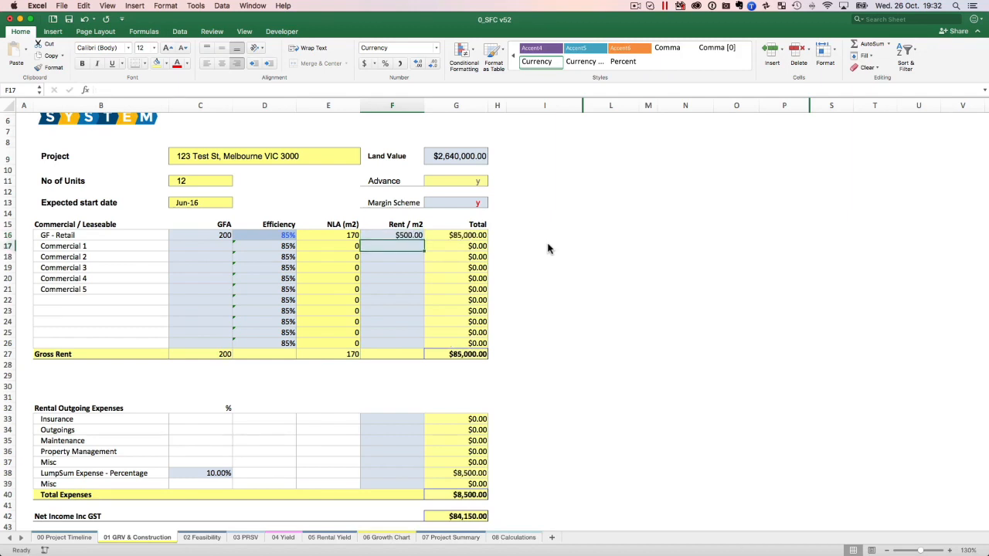
# Enter GFA values of 150 for Commercial 1, 150 for Commercial 2 and 15 for Commercial 3.
pyautogui.click(196, 245)
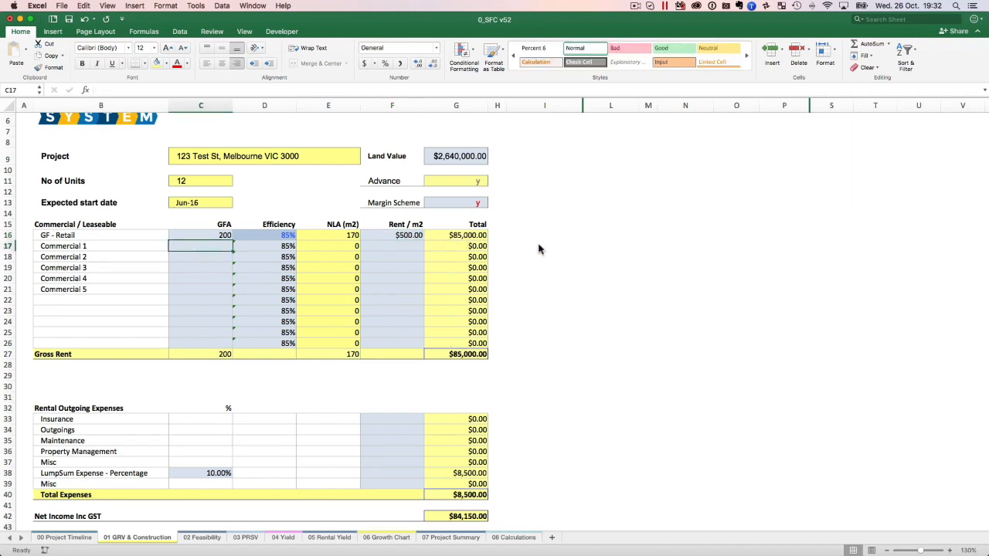
pyautogui.write('150')
pyautogui.press('Return')
pyautogui.write('150')
pyautogui.press('Return')
pyautogui.write('15')
pyautogui.press('Return')
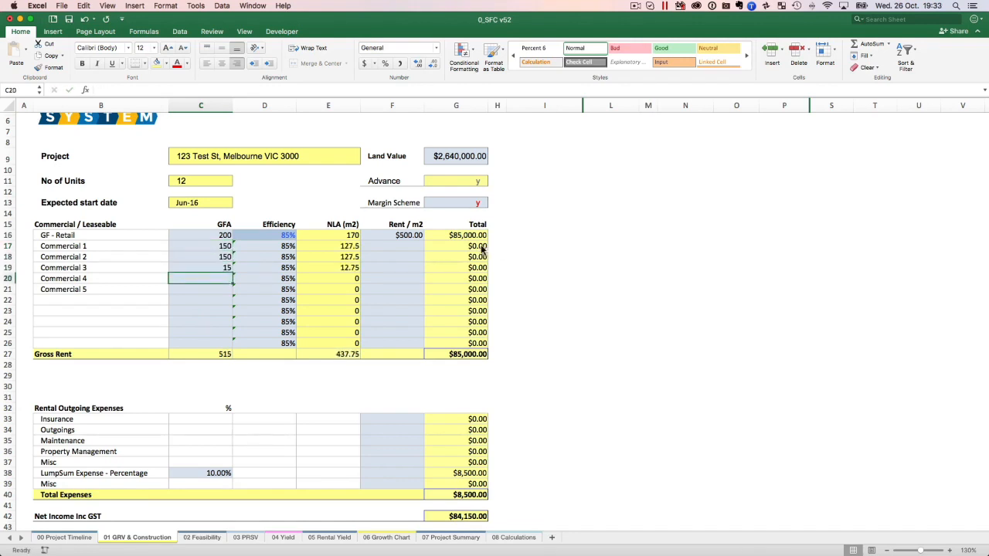
# Set the Rent / m2 of Commercial 1, Commercial 2 and Commercial 3 to 450 each.
pyautogui.click(417, 246)
pyautogui.write('450')
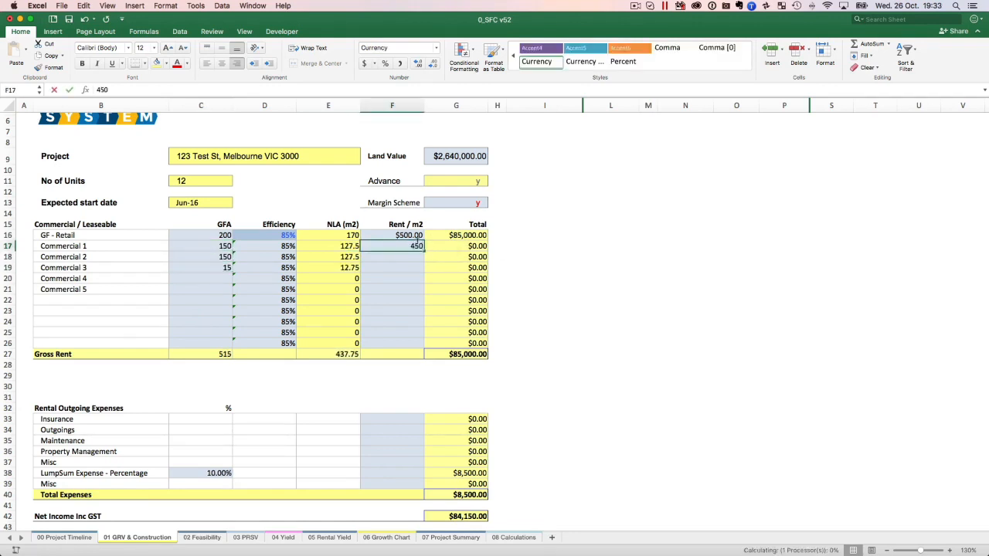
pyautogui.press('Return')
pyautogui.write('450')
pyautogui.press('Return')
pyautogui.write('450')
pyautogui.press('Return')
pyautogui.write('45')
pyautogui.press('BackSpace')
# Correct the GFA of Commercial 3 in C19 to 150.
pyautogui.press('Up')
pyautogui.press('Left')
pyautogui.press('Left')
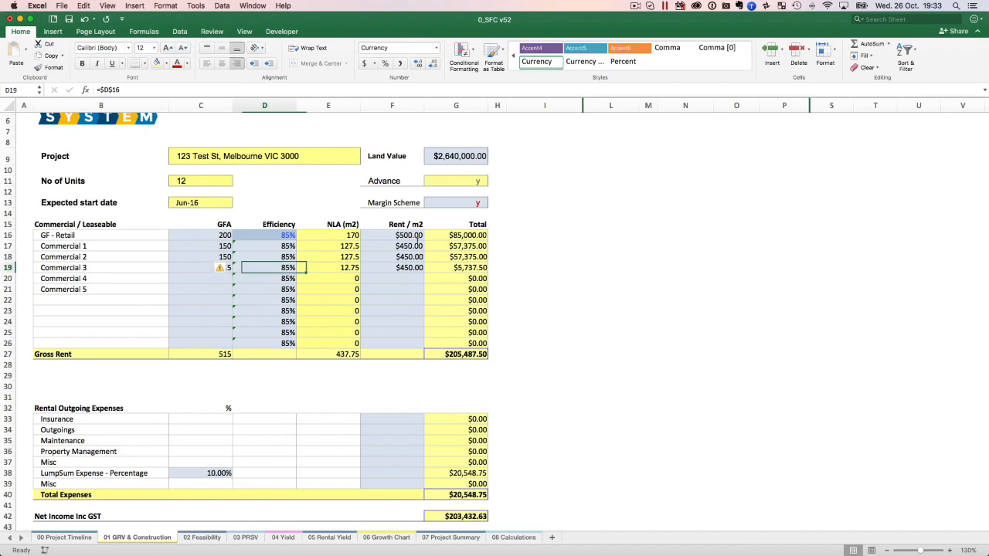
pyautogui.press('Left')
pyautogui.write('150')
pyautogui.press('Return')
pyautogui.press('Up')
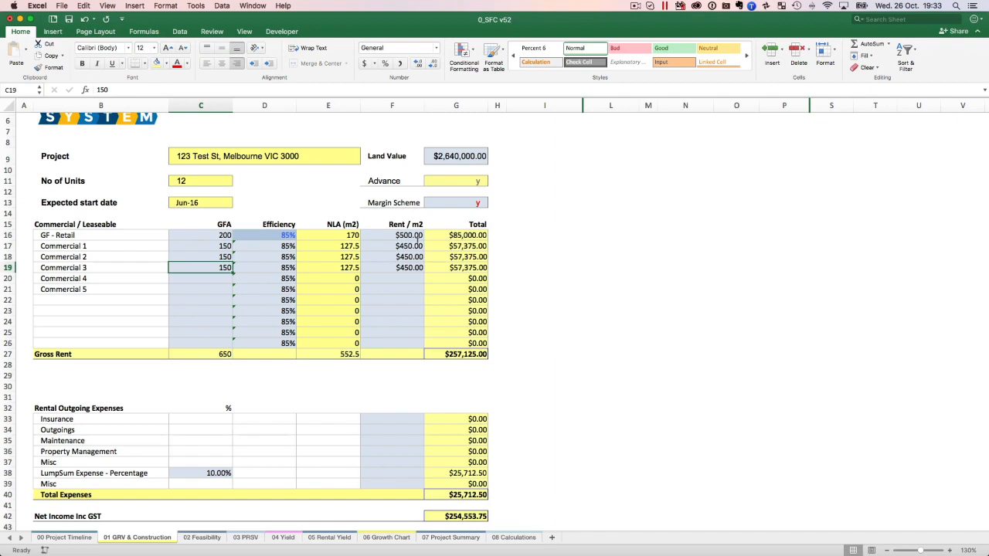
# Examine the LumpSum Expense percentage and amount, Net Income Inc GST, Capitalisation Rate and the Capitalised Value (GRV) formula.
pyautogui.scroll(-3, 635, 199)
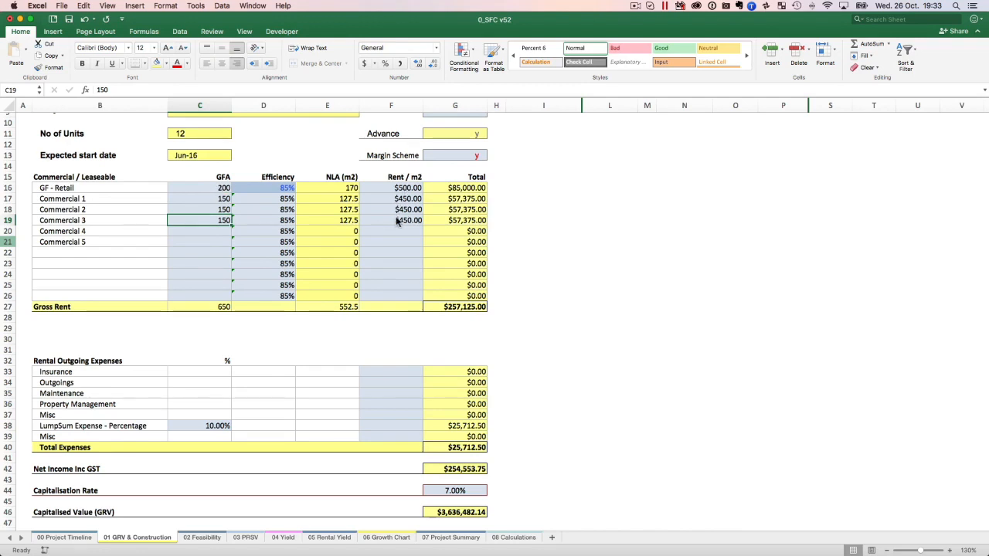
pyautogui.scroll(-3, 508, 250)
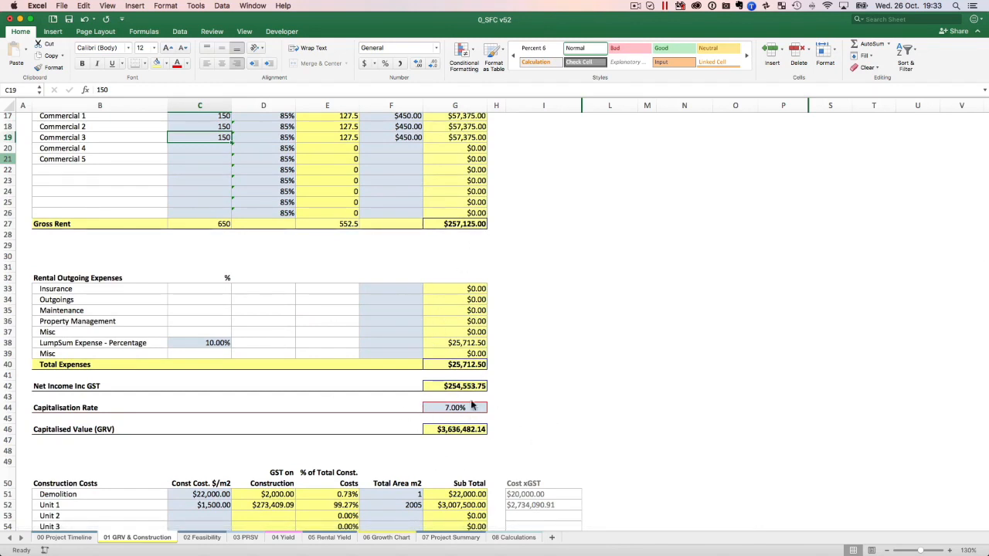
pyautogui.click(199, 345)
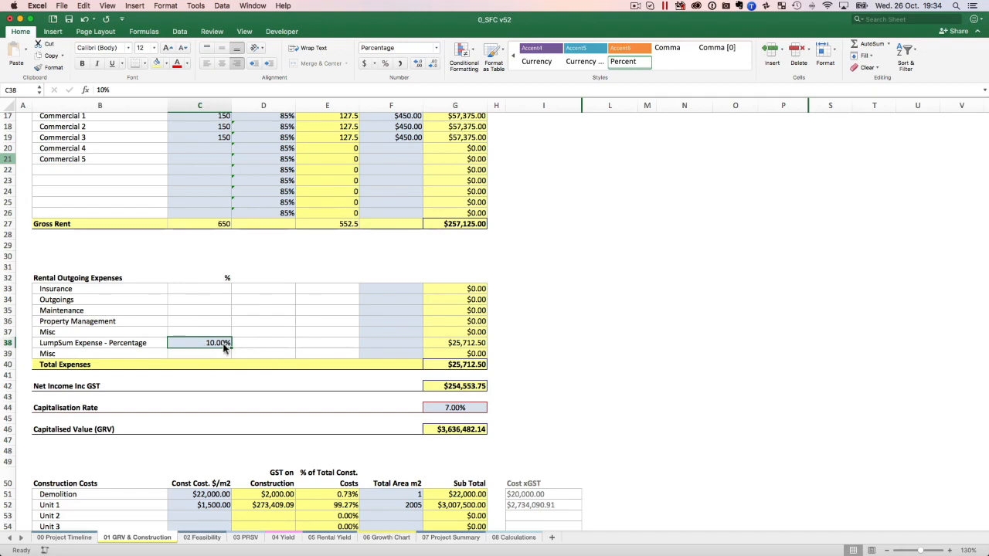
pyautogui.click(463, 344)
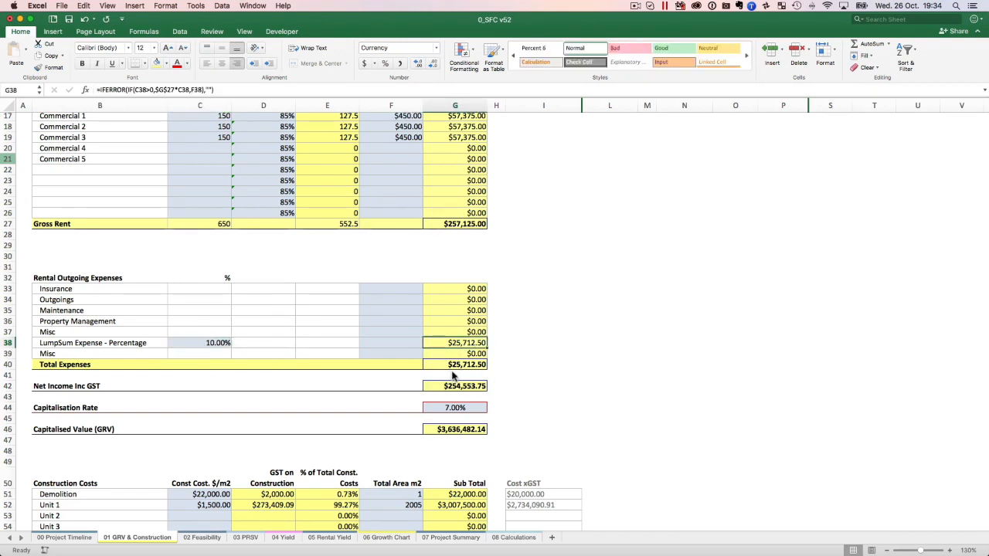
pyautogui.scroll(-3, 465, 372)
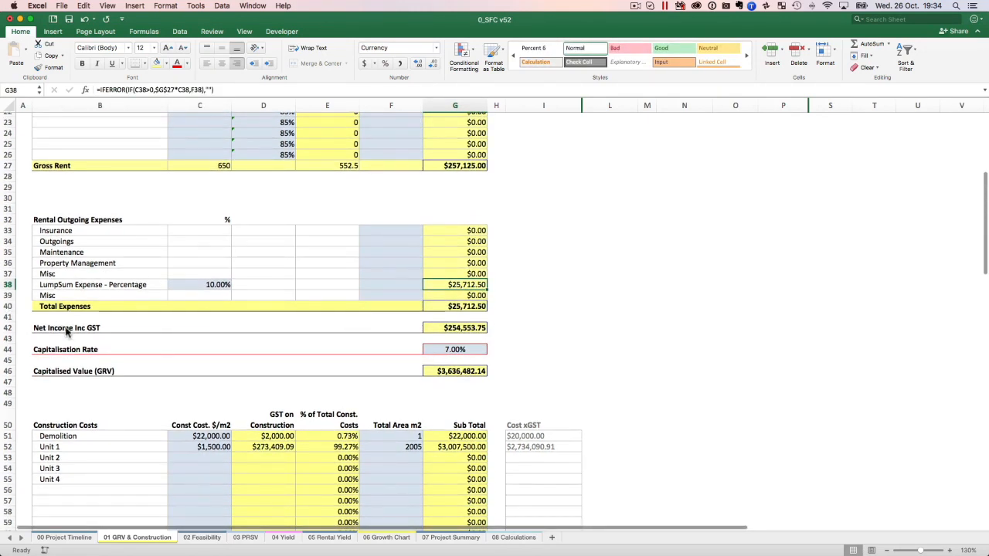
pyautogui.click(455, 329)
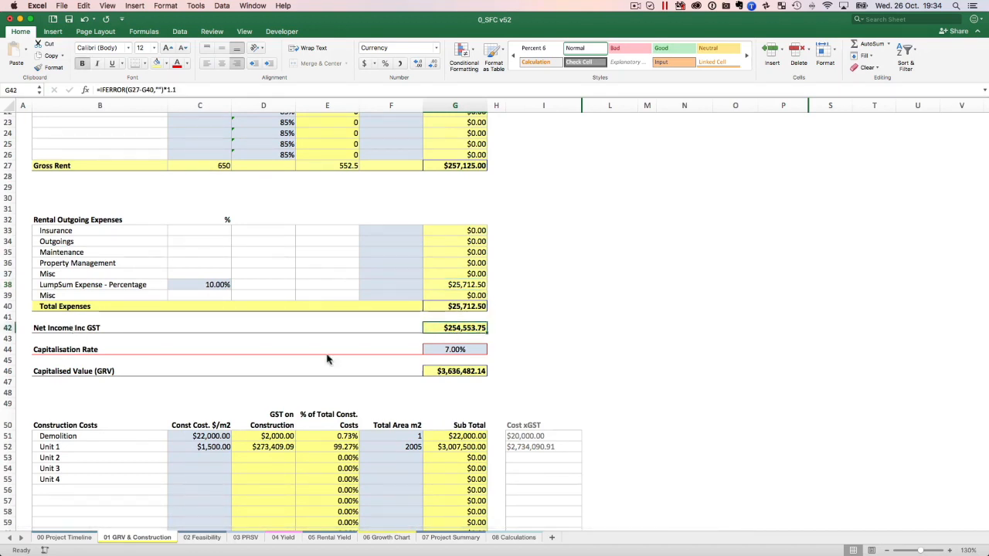
pyautogui.click(453, 353)
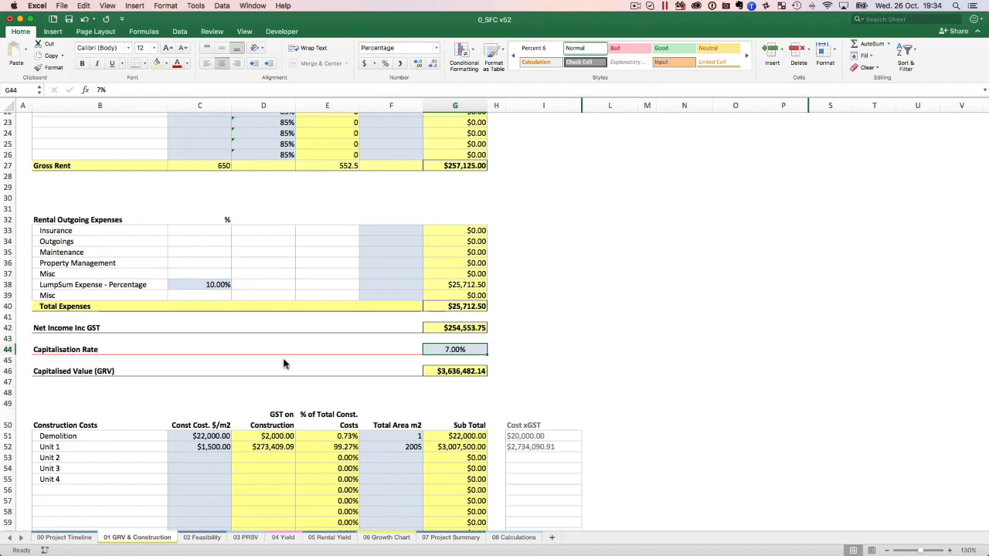
pyautogui.click(456, 373)
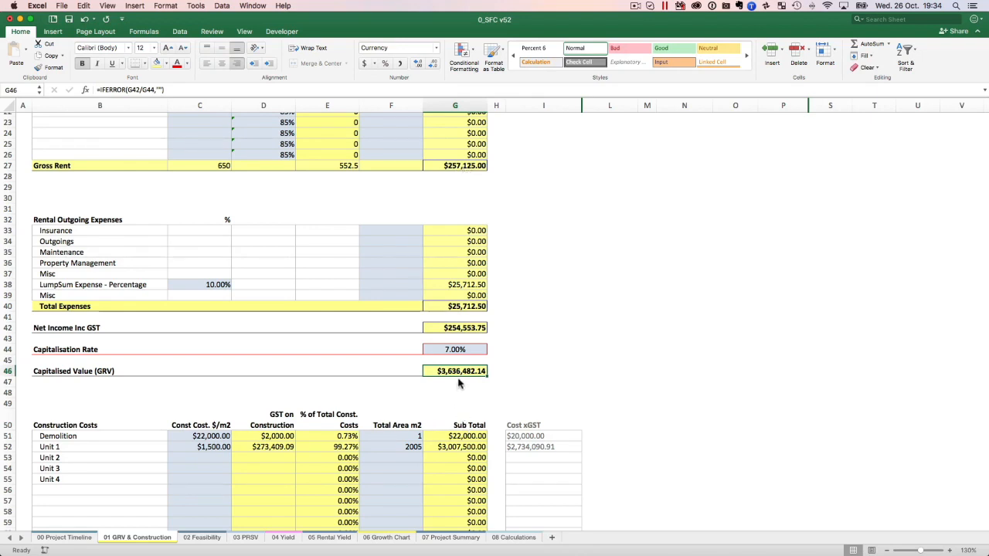
# Set the Capitalisation Rate in G44 to 5%, and check the Capitalised Value and the Commercial GRV under Project GRV.
pyautogui.click(462, 352)
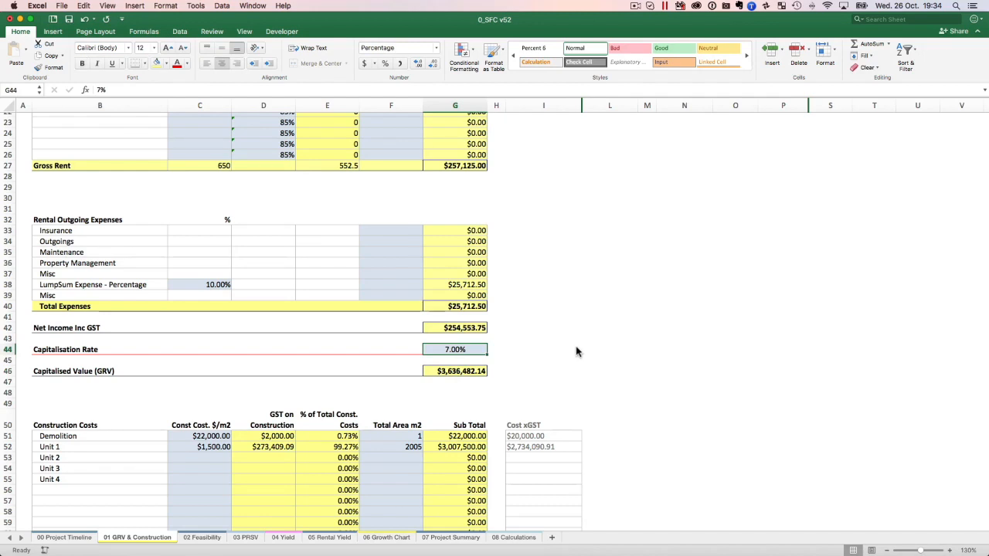
pyautogui.write('5%')
pyautogui.press('Return')
pyautogui.press('Up')
pyautogui.click(456, 374)
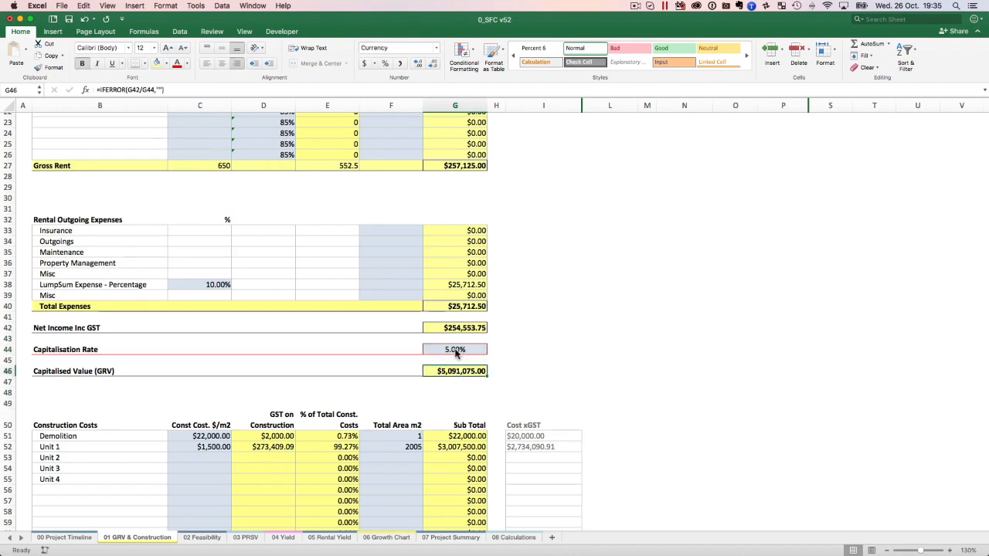
pyautogui.click(455, 353)
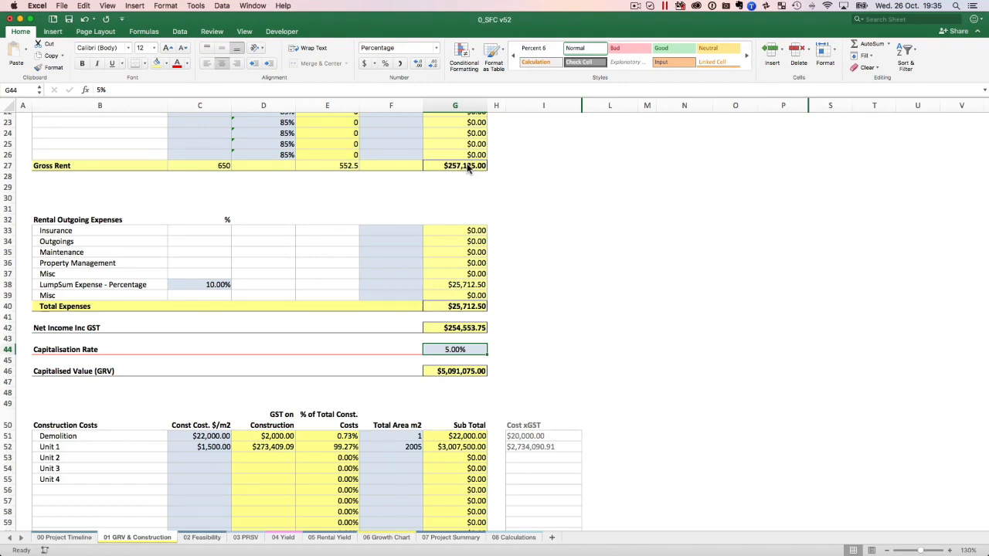
pyautogui.scroll(-10, 225, 283)
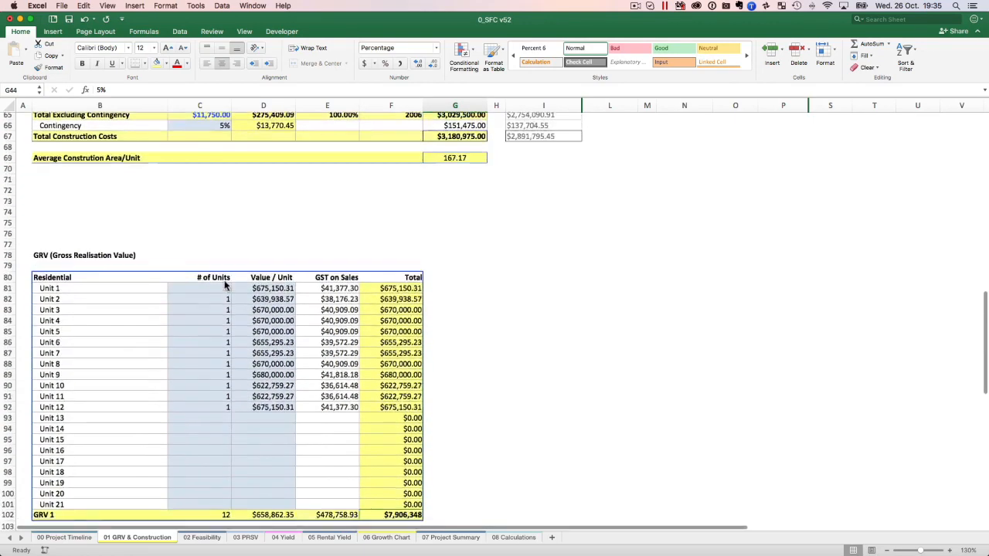
pyautogui.scroll(-12, 225, 285)
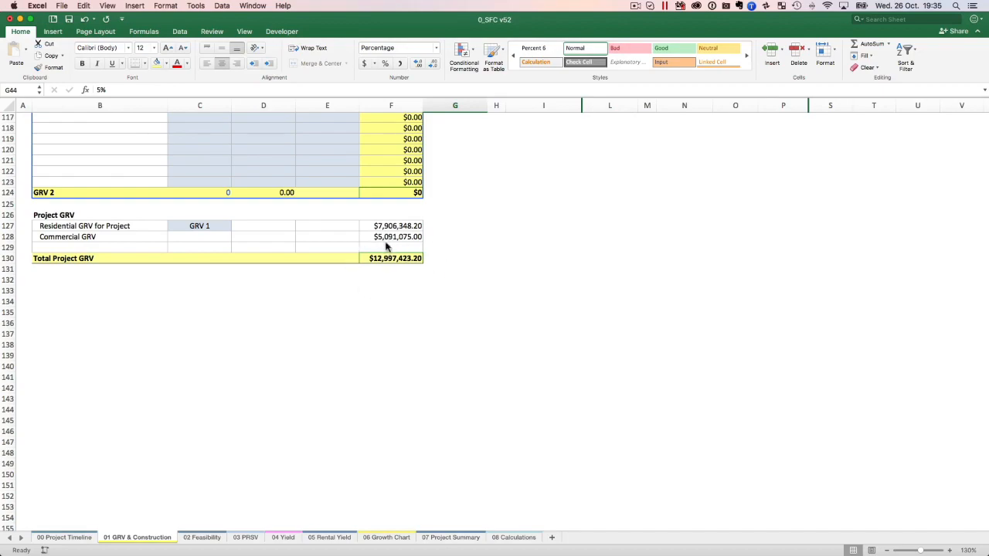
# Clear the GFA and Rent / m2 entries of GF - Retail and Commercial 1 to 3.
pyautogui.scroll(20, 432, 313)
pyautogui.scroll(5, 432, 313)
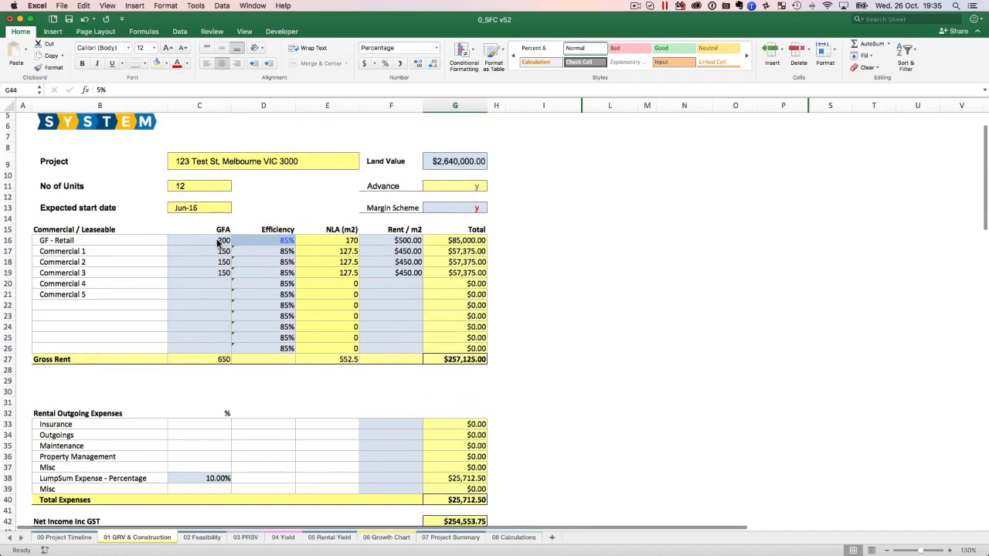
pyautogui.moveTo(219, 242); pyautogui.dragTo(210, 270)
pyautogui.press('Delete')
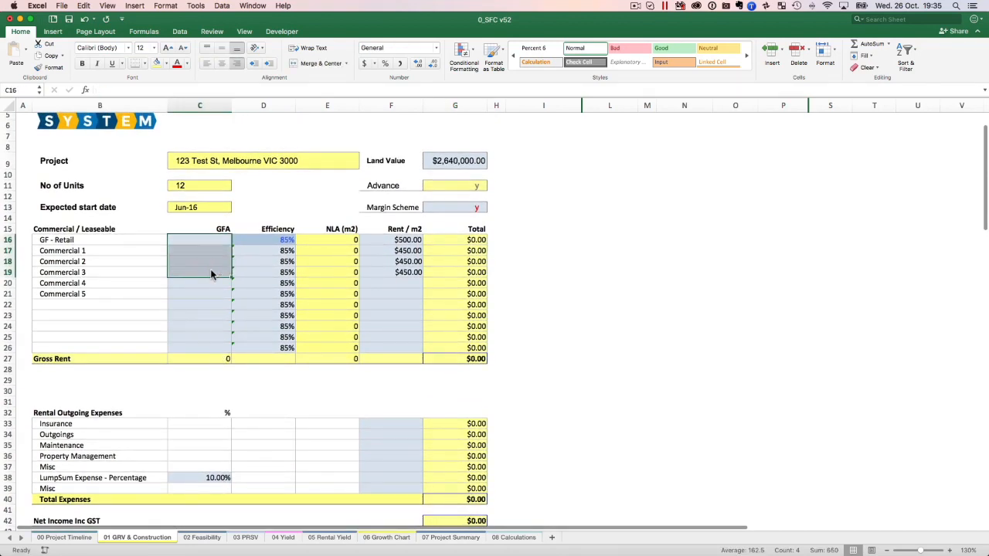
pyautogui.moveTo(398, 243); pyautogui.dragTo(392, 277)
pyautogui.press('Delete')
# Inspect the Construction Costs table, checking the Demolition cost and GST cells, Unit 1's cost and area, and Unit 2's cost cell.
pyautogui.scroll(-4, 258, 205)
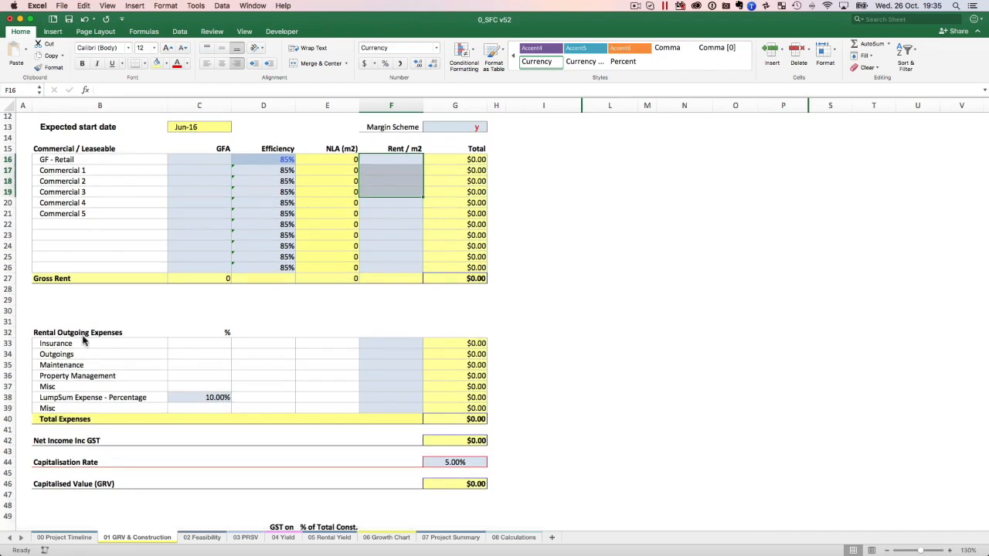
pyautogui.scroll(-10, 83, 341)
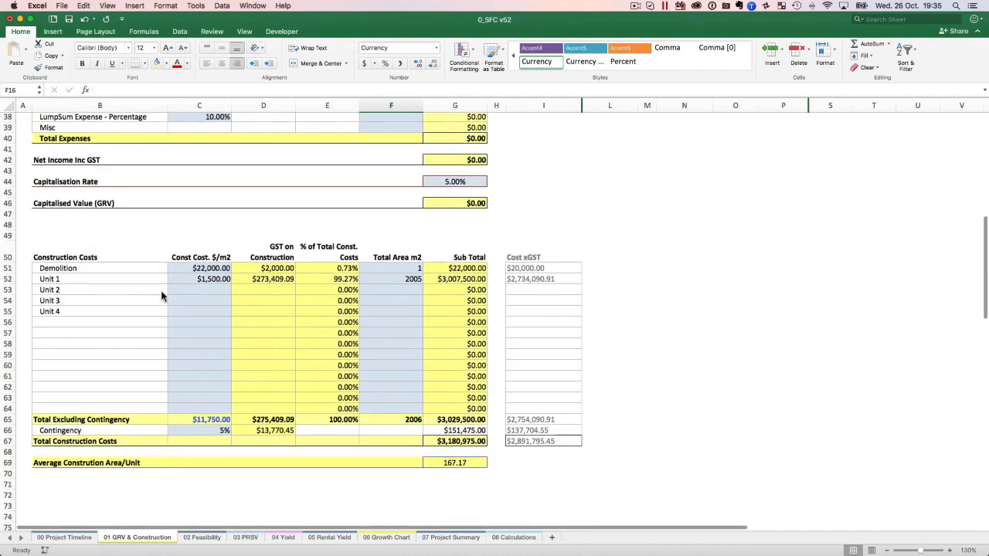
pyautogui.click(280, 272)
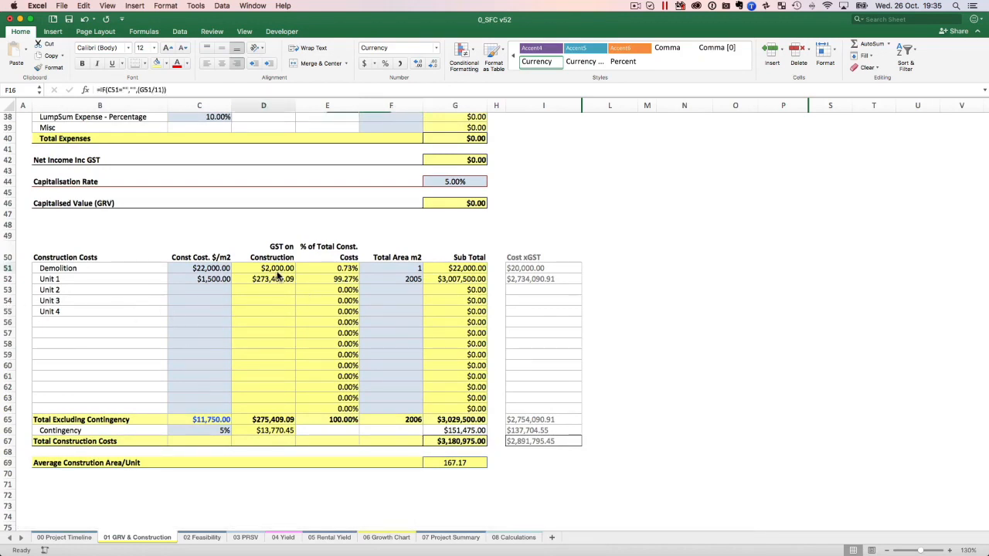
pyautogui.click(201, 270)
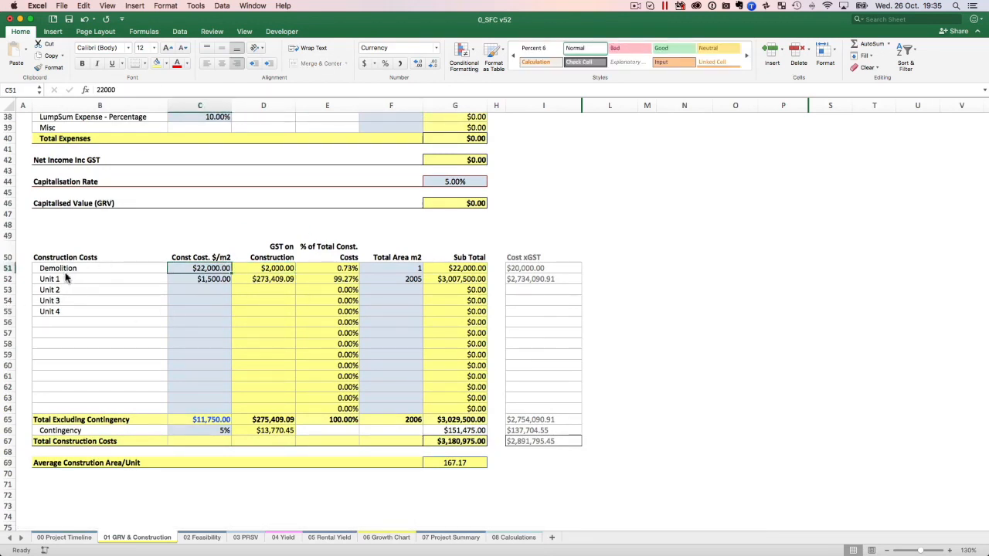
pyautogui.click(216, 282)
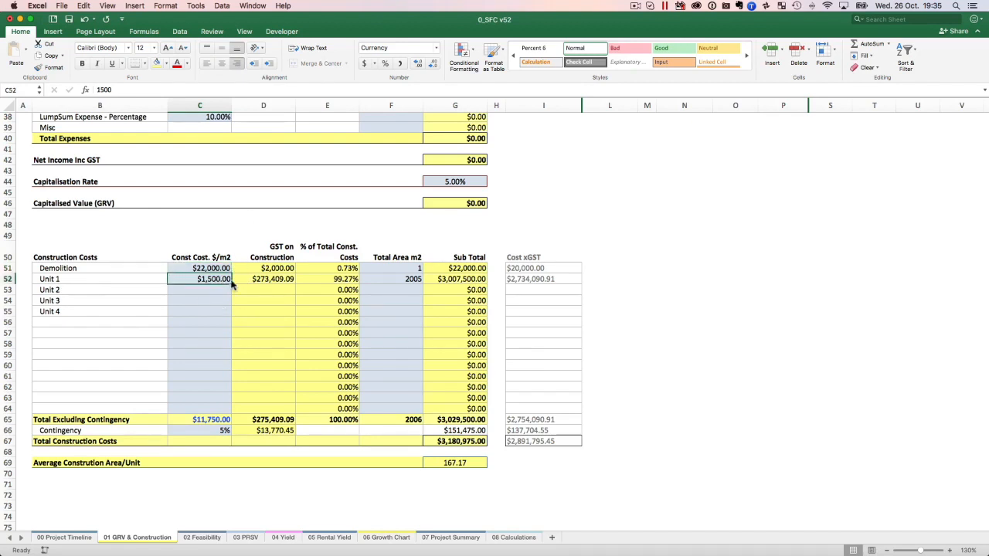
pyautogui.click(400, 286)
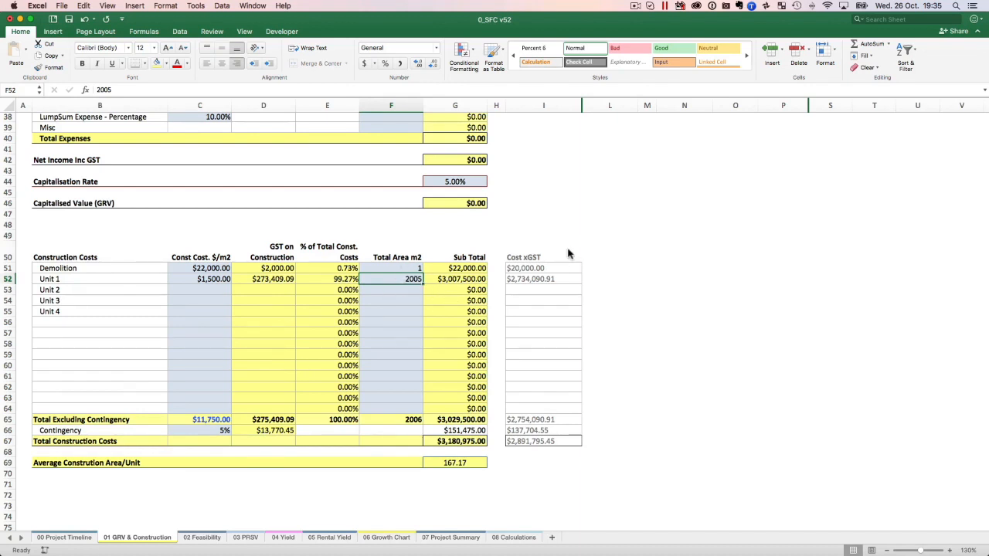
pyautogui.click(226, 289)
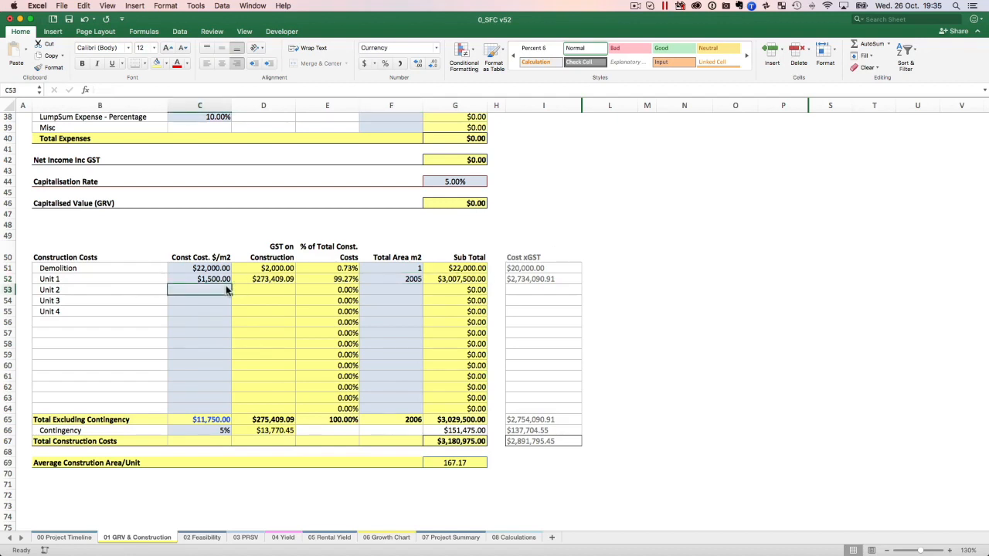
# Enter a construction cost of 1400 per m2 and a total area of 168 m2 for Unit 2.
pyautogui.write('1400')
pyautogui.press('Tab')
pyautogui.press('Tab')
pyautogui.press('Tab')
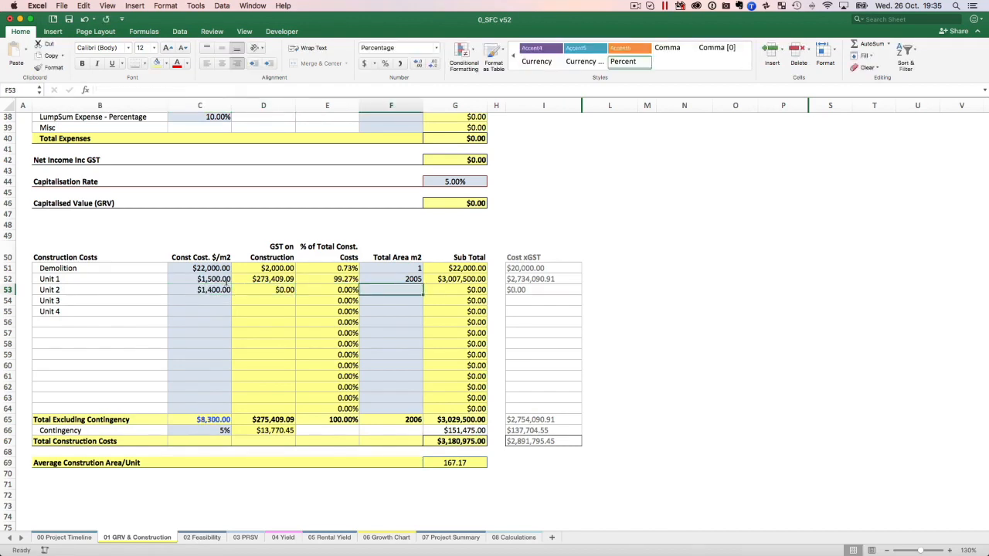
pyautogui.write('168')
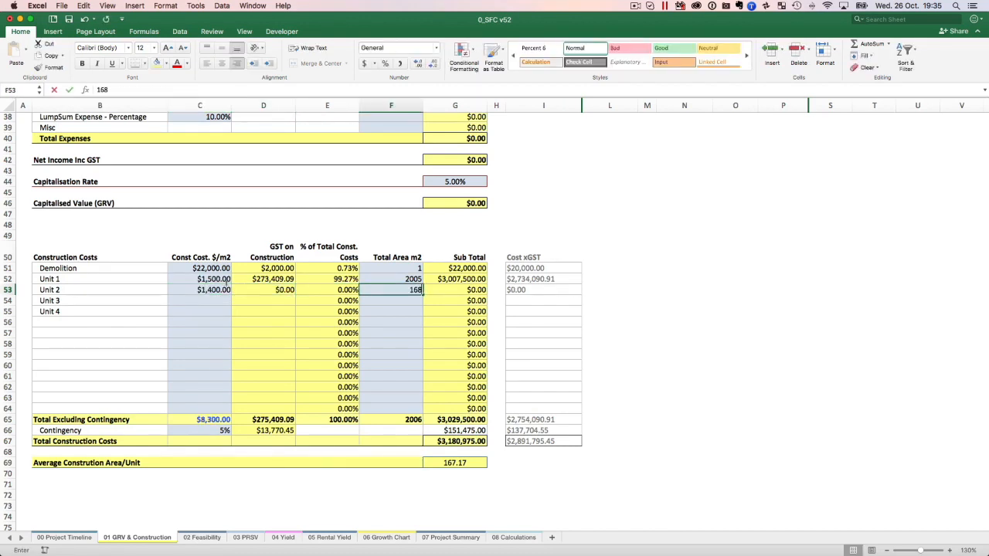
pyautogui.press('Return')
pyautogui.press('Up')
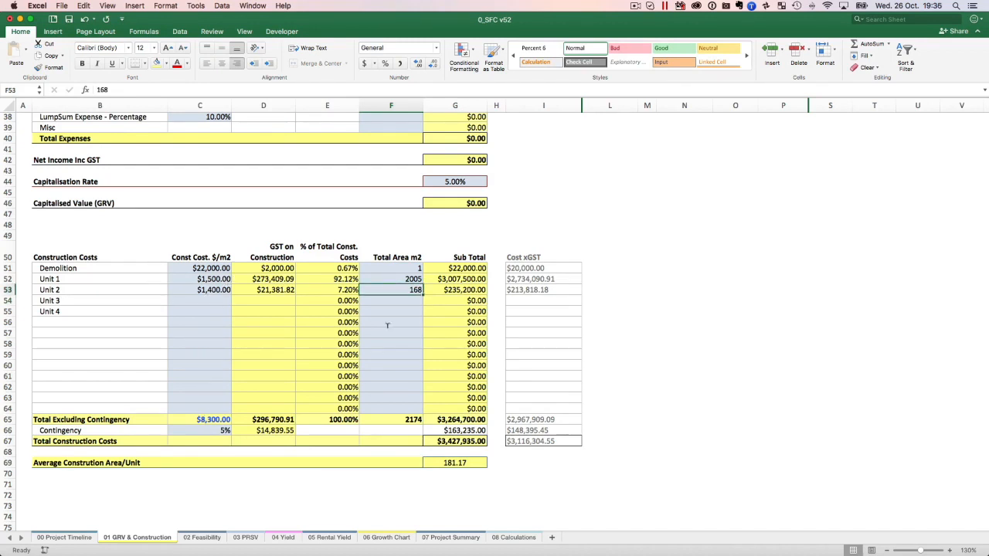
# Clear Unit 2's construction cost and total area entries in the Construction Costs table.
pyautogui.click(206, 289)
pyautogui.press('Delete')
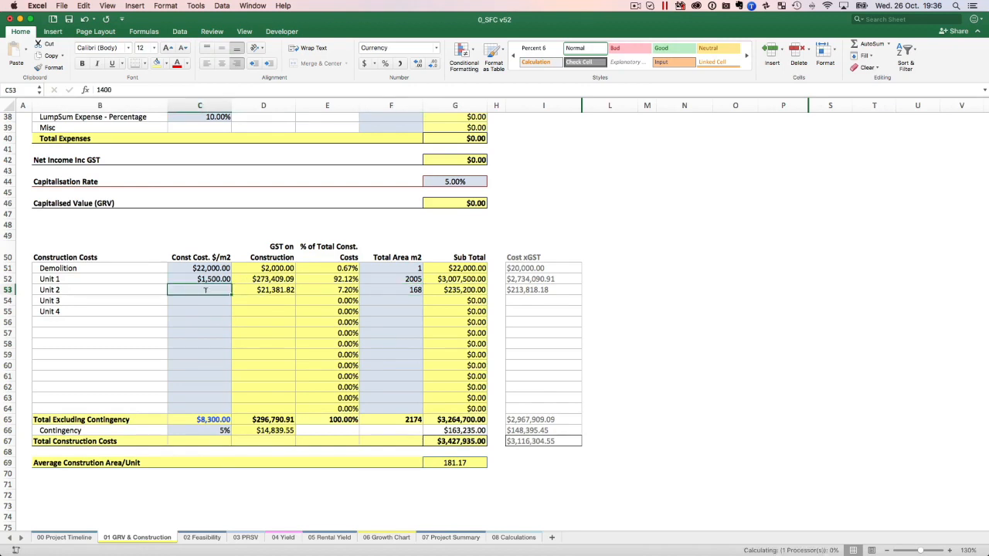
pyautogui.press('Right')
pyautogui.press('Right')
pyautogui.press('Right')
pyautogui.press('Delete')
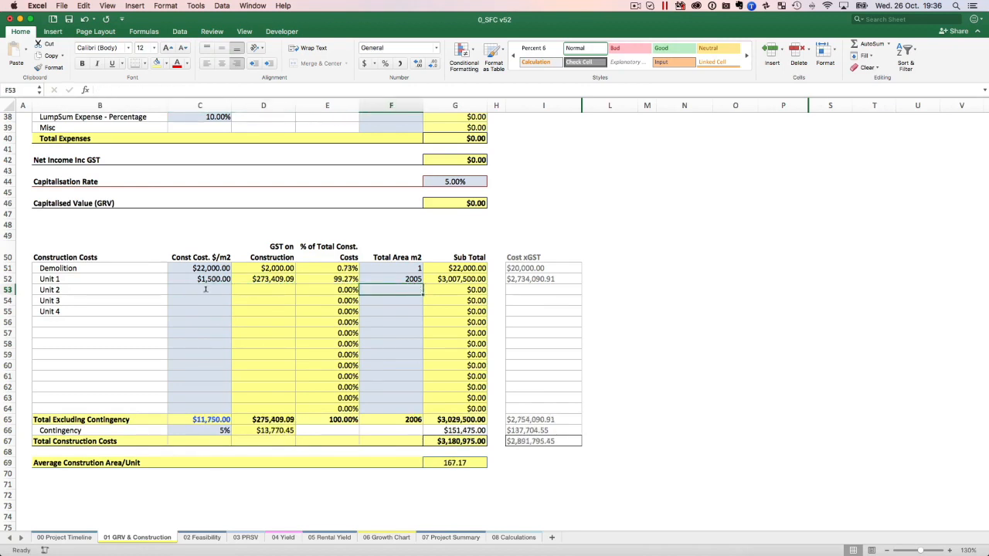
# Examine the Contingency percentage, the Cost xGST formulas for the contingency and unit rows, and Unit 1's cost and area.
pyautogui.scroll(-4, 55, 334)
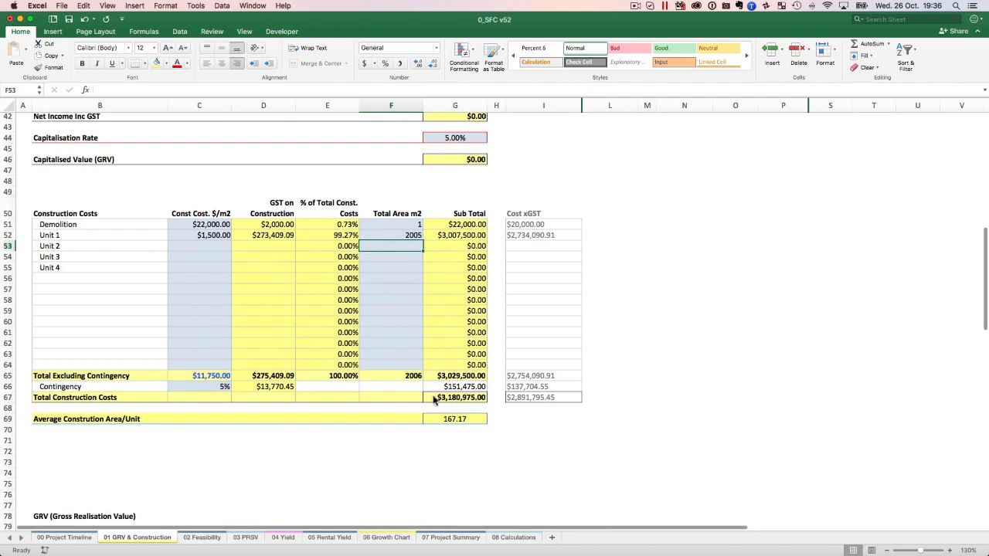
pyautogui.click(217, 386)
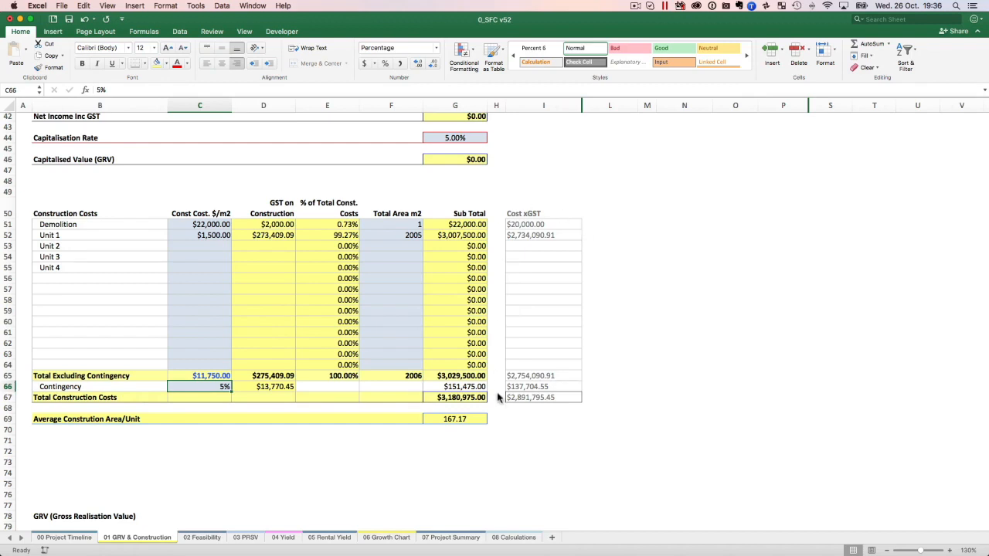
pyautogui.click(523, 397)
pyautogui.click(530, 386)
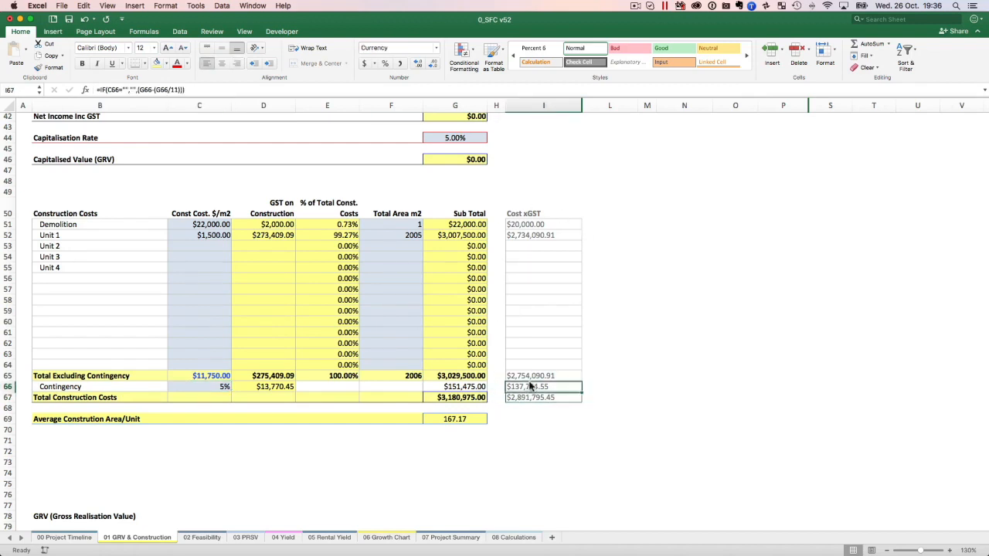
pyautogui.scroll(-1, 530, 363)
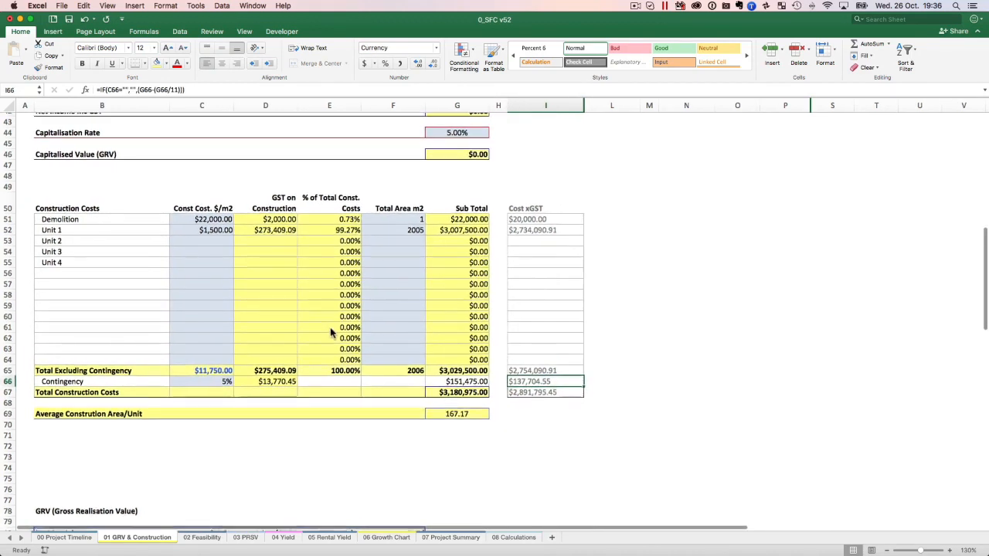
pyautogui.scroll(1, 332, 332)
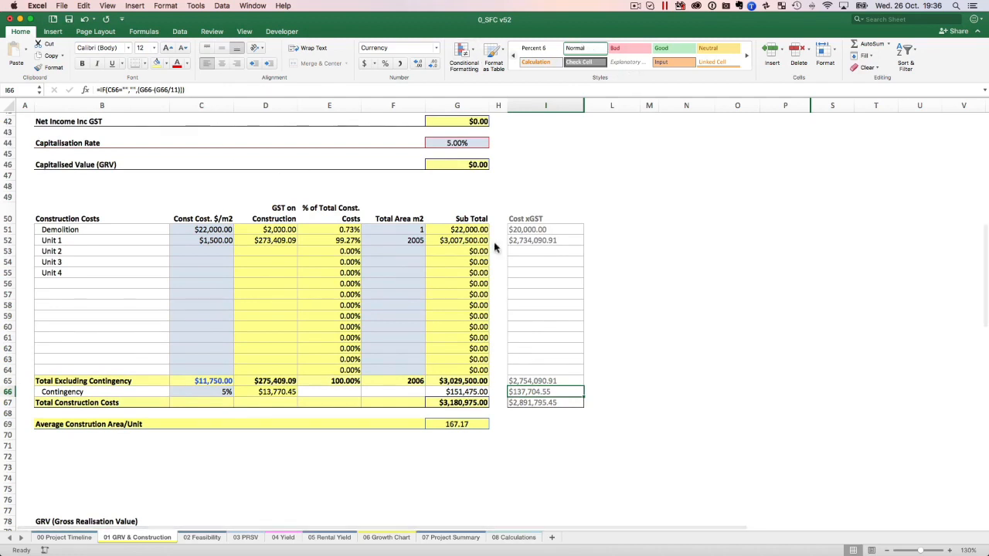
pyautogui.click(182, 89)
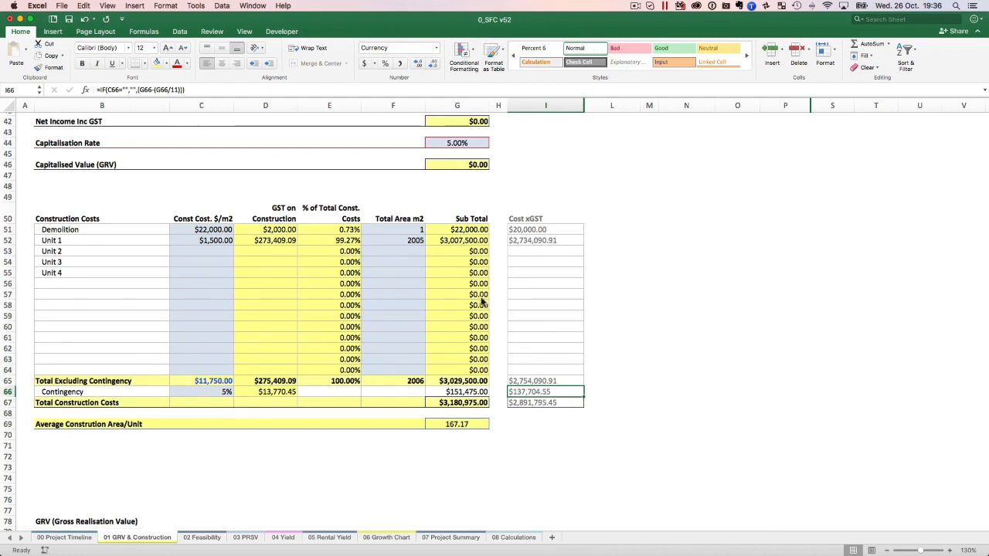
pyautogui.click(549, 359)
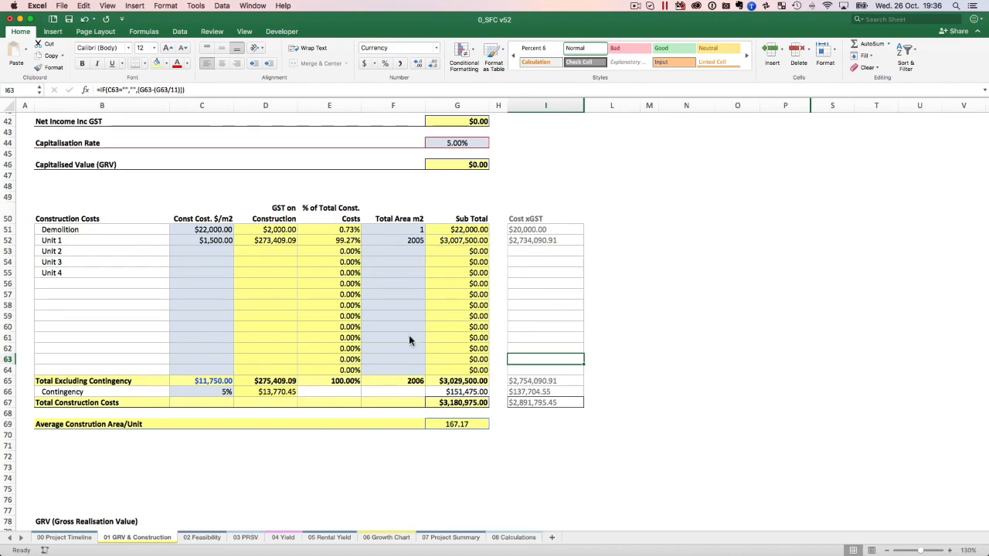
pyautogui.click(216, 241)
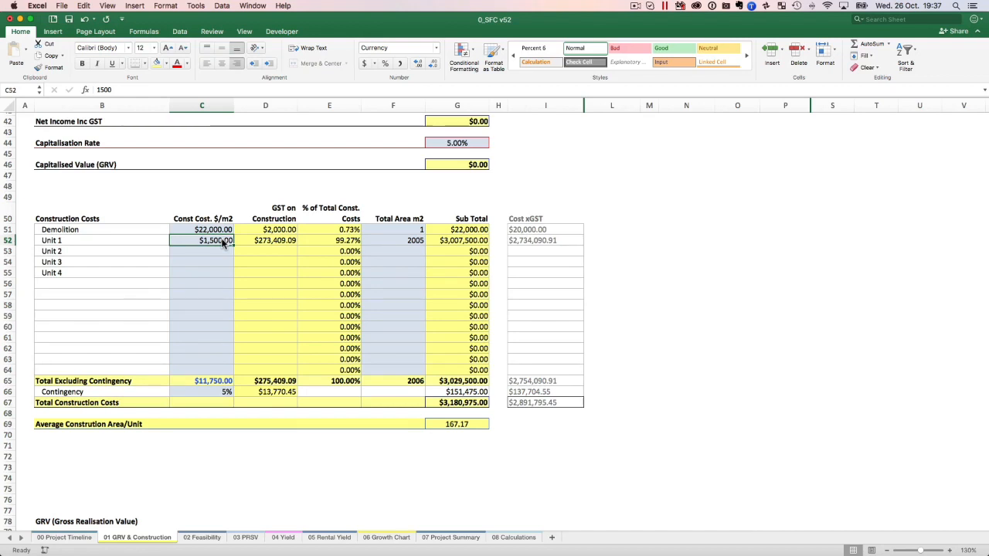
pyautogui.click(402, 240)
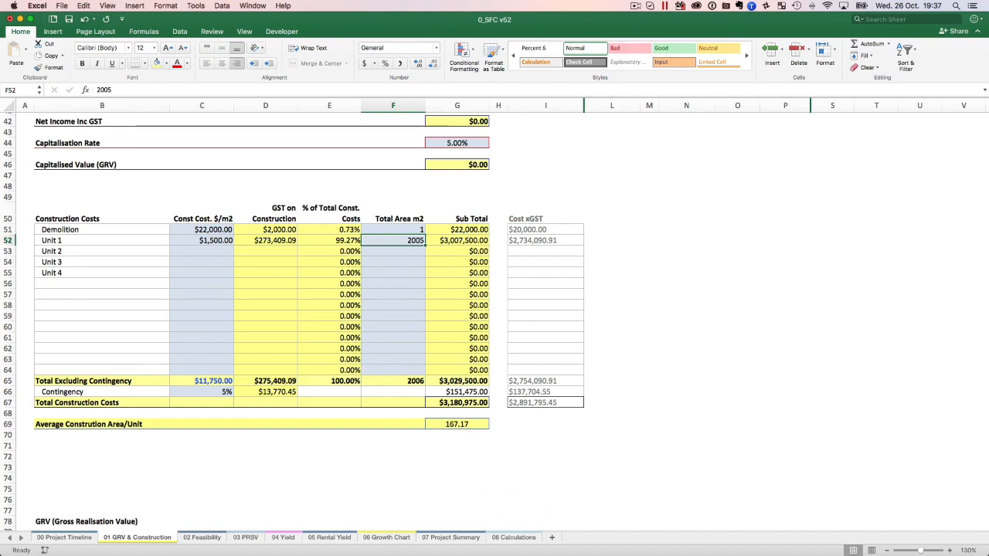
# Examine the area, garage, balcony and private open space figures for units 1 to 12 on the 08 Calculations sheet.
pyautogui.click(506, 541)
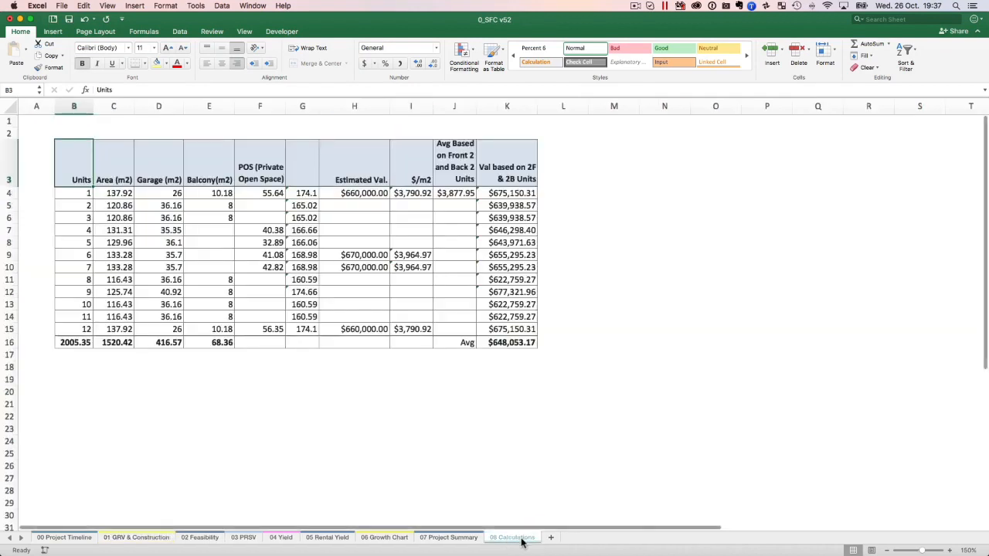
pyautogui.click(128, 207)
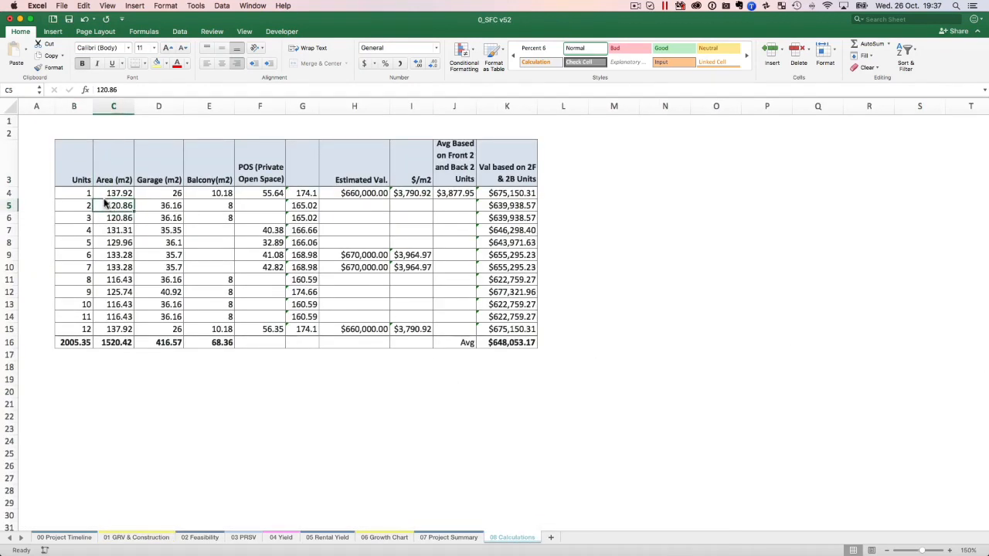
pyautogui.moveTo(85, 194); pyautogui.dragTo(220, 194)
pyautogui.click(128, 198)
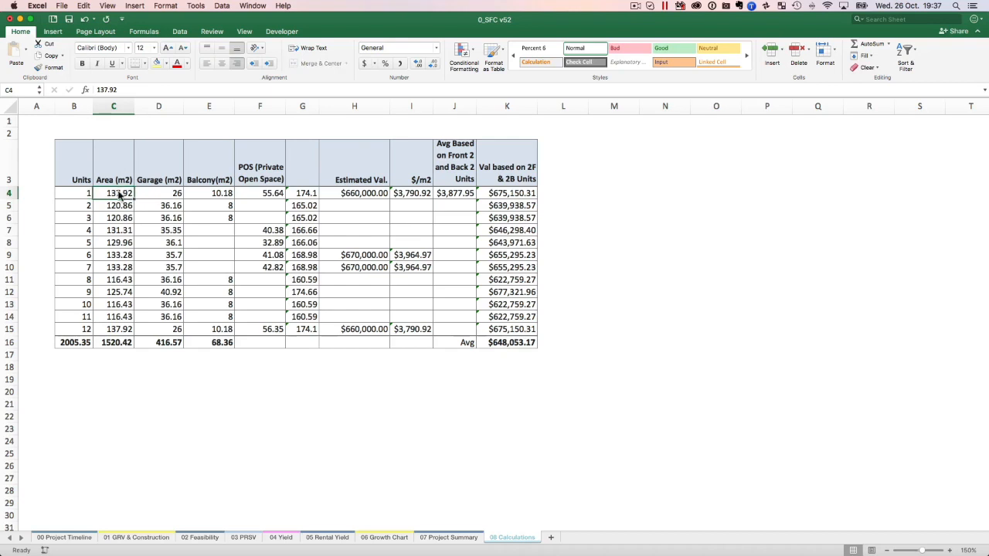
pyautogui.click(155, 197)
pyautogui.click(219, 197)
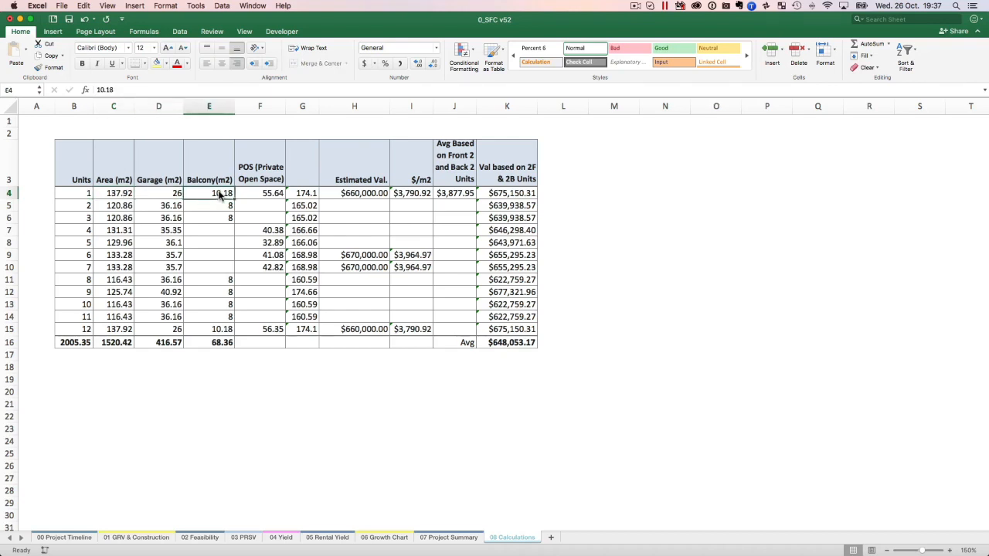
pyautogui.click(277, 194)
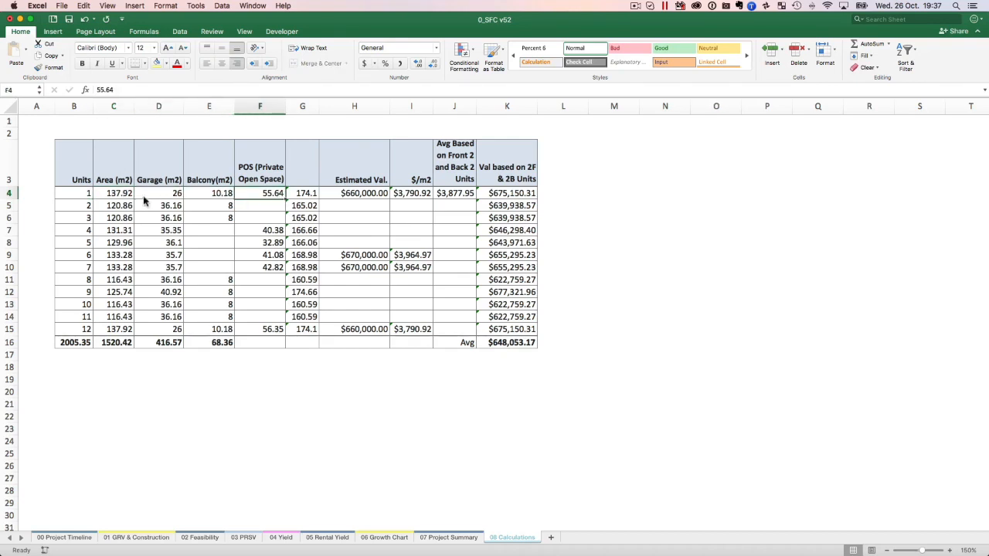
pyautogui.click(119, 198)
pyautogui.moveTo(172, 219); pyautogui.dragTo(255, 333)
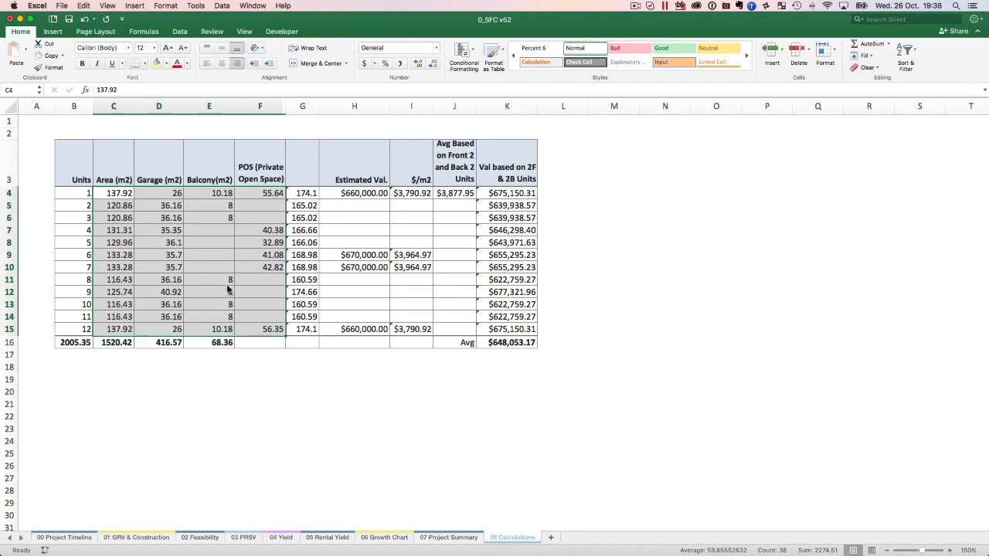
# Return to the 01 GRV & Construction sheet and inspect Unit 1's cost and area and the area cells of Units 2 to 4.
pyautogui.click(136, 537)
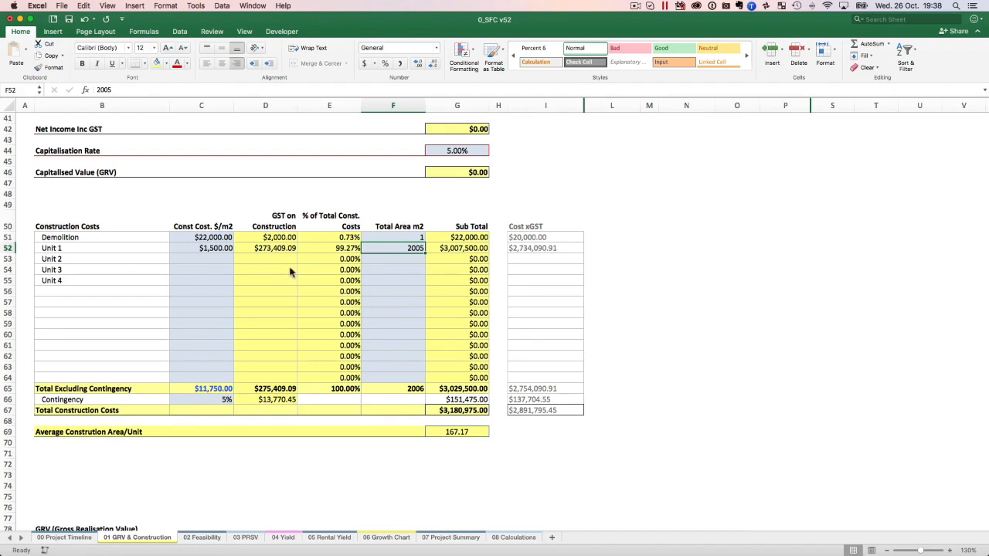
pyautogui.click(226, 249)
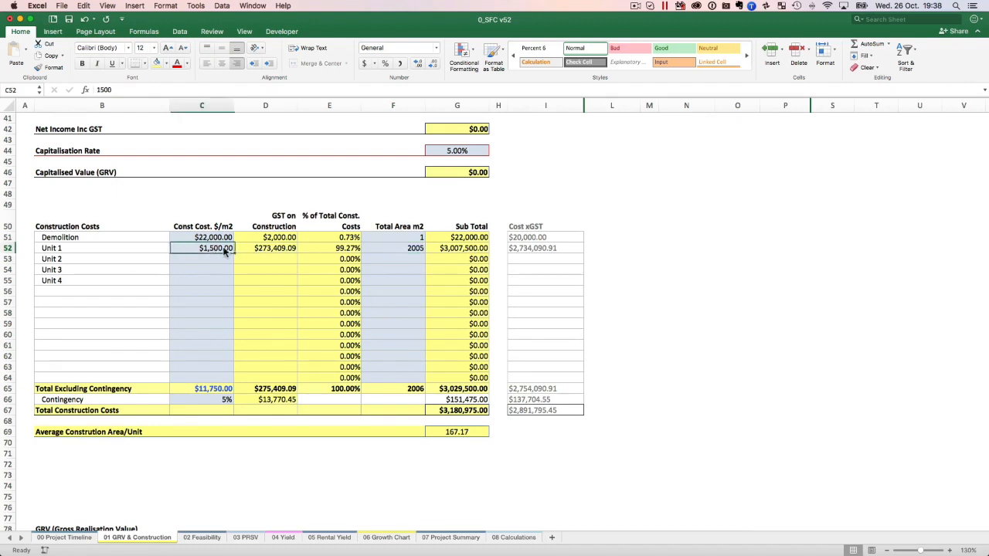
pyautogui.click(398, 248)
pyautogui.click(395, 260)
pyautogui.click(395, 270)
pyautogui.click(395, 280)
pyautogui.click(409, 259)
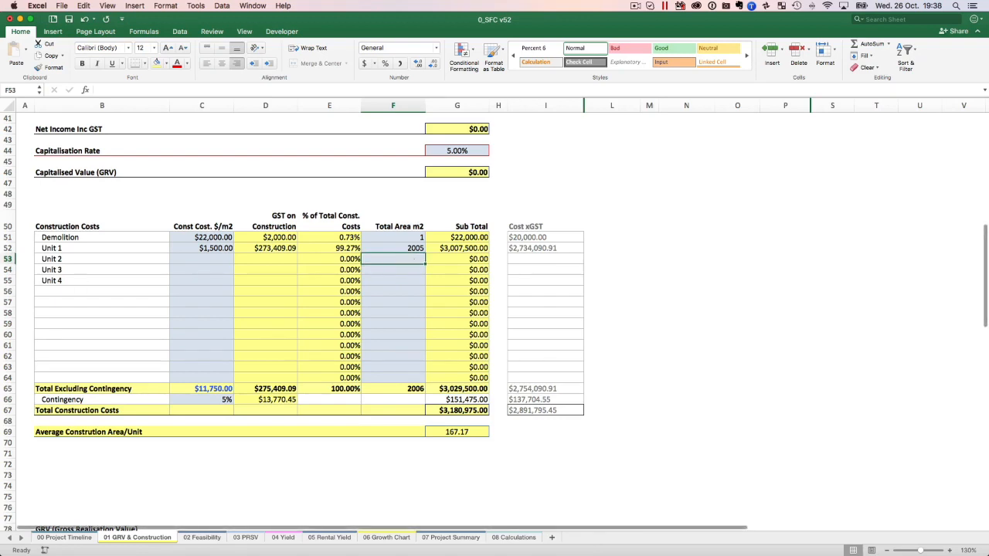
pyautogui.click(389, 251)
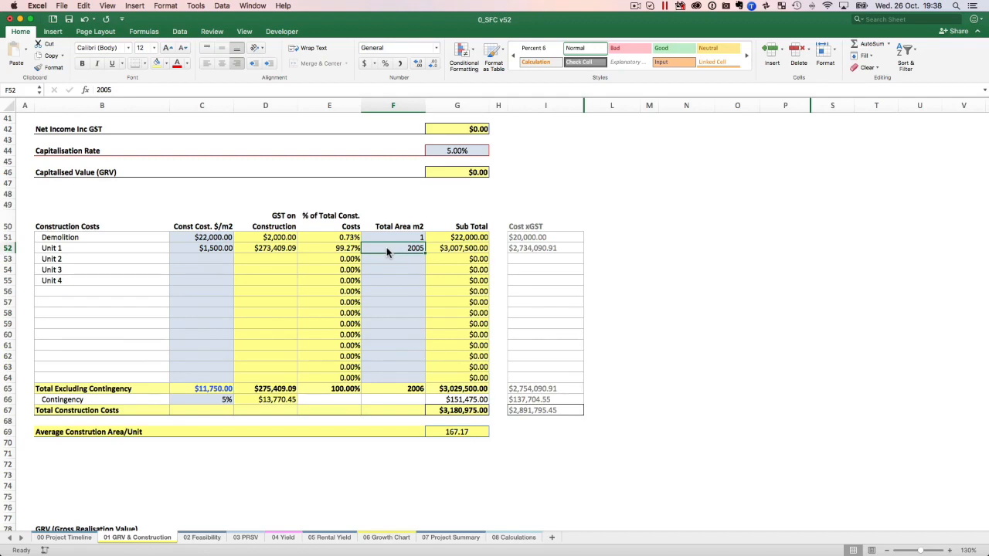
# On the 08 Calculations sheet, review the unit list and unit 1's areas, and inspect the total area formula in B16.
pyautogui.click(506, 539)
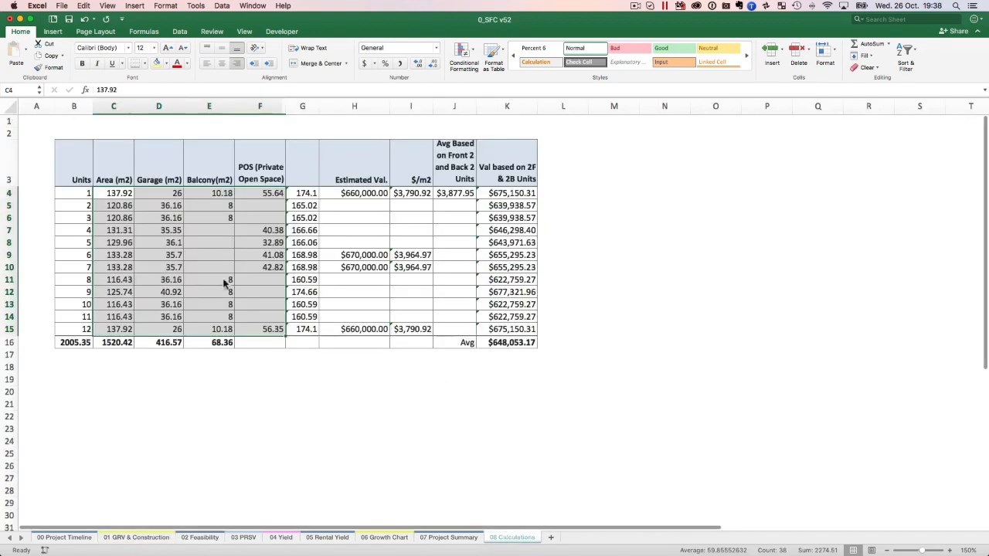
pyautogui.click(109, 222)
pyautogui.moveTo(81, 196); pyautogui.dragTo(86, 331)
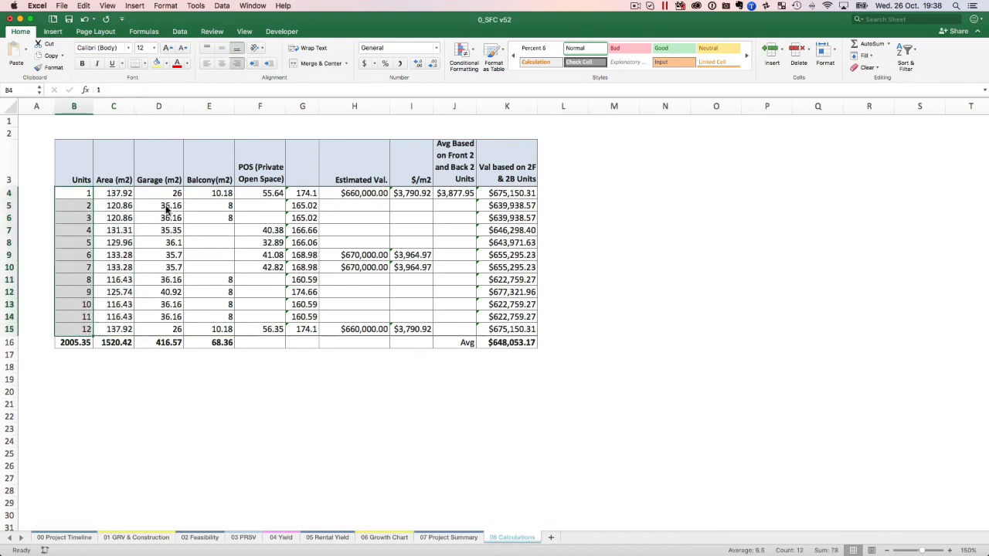
pyautogui.moveTo(122, 195); pyautogui.dragTo(297, 203)
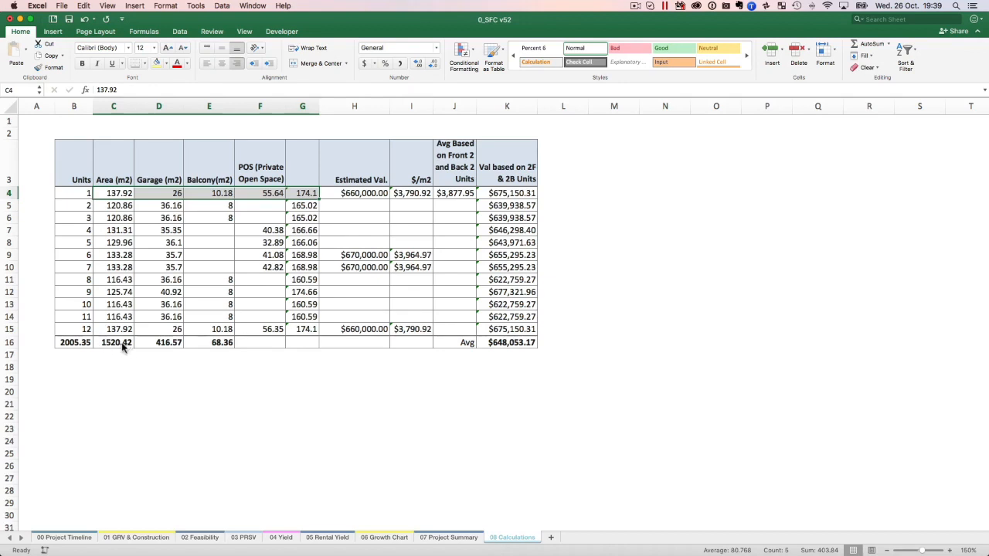
pyautogui.click(80, 342)
pyautogui.doubleClick(78, 343)
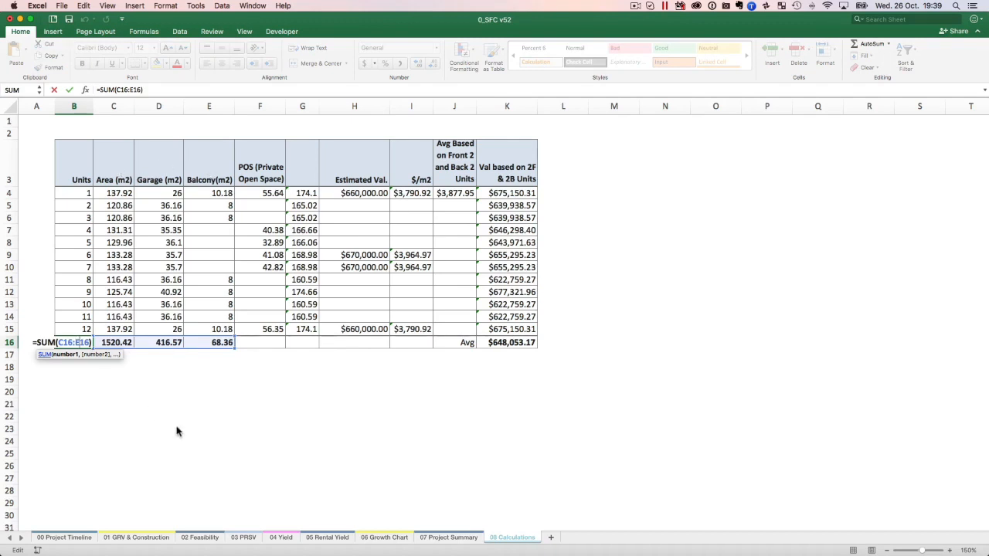
pyautogui.press('Escape')
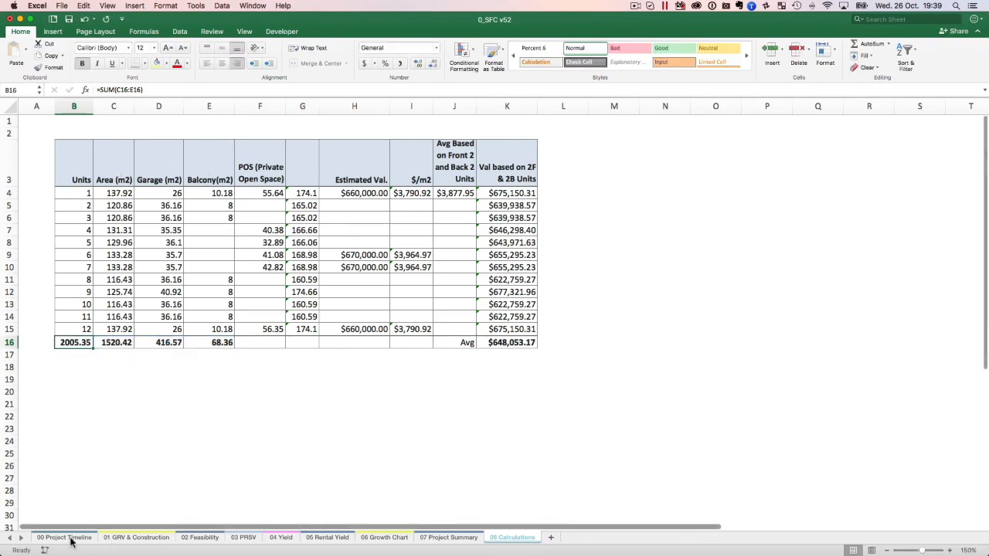
# Go back to the 01 GRV & Construction sheet and check Unit 1's cost per m2 and the Contingency percentage.
pyautogui.click(66, 538)
pyautogui.click(139, 538)
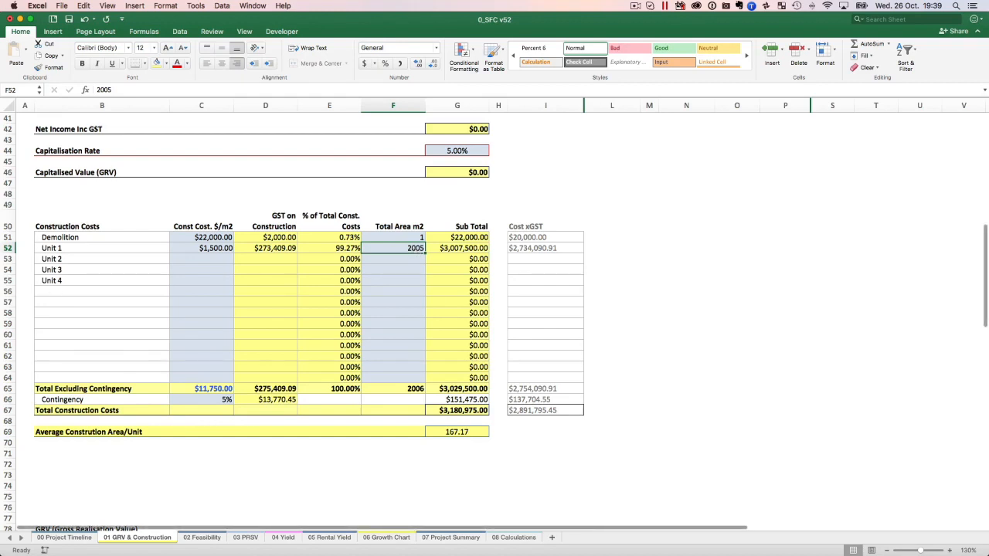
pyautogui.click(218, 249)
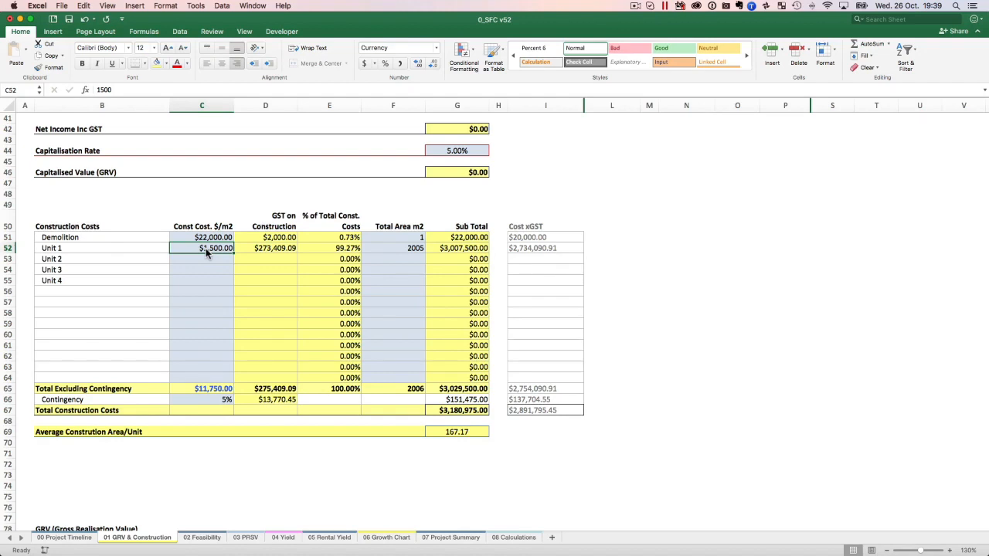
pyautogui.click(204, 399)
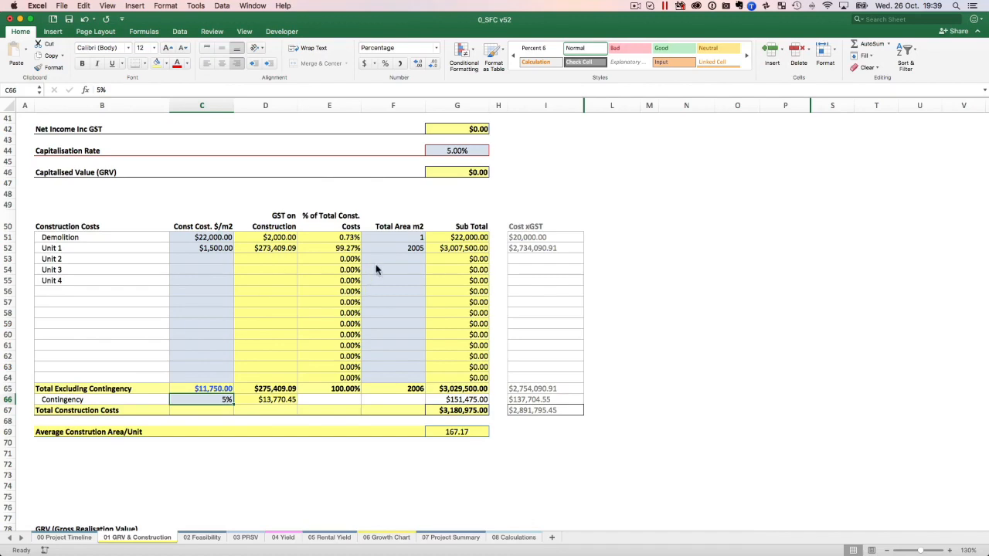
# Review the Residential GRV rows for Units 1 to 12, checking the Value / Unit of Units 2 and 7.
pyautogui.scroll(-10, 394, 342)
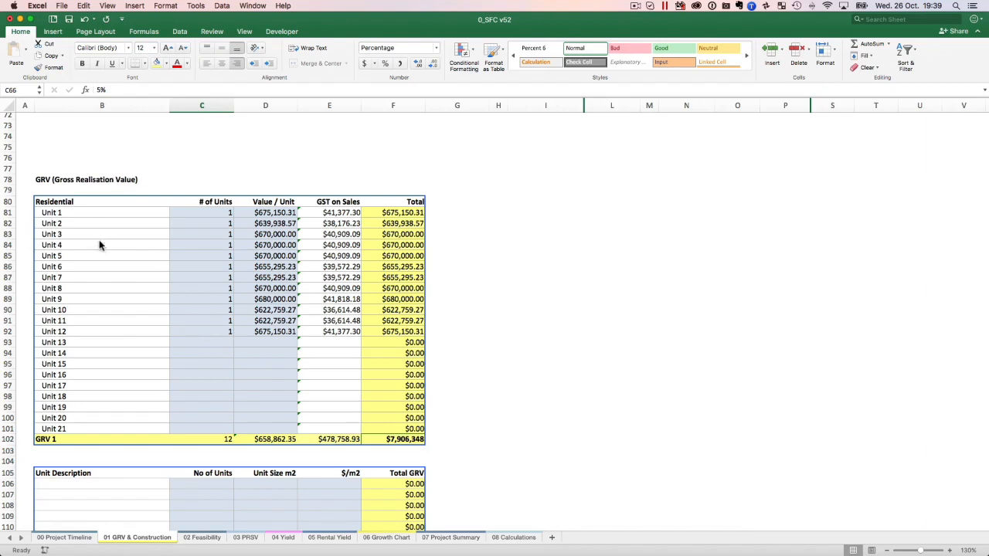
pyautogui.moveTo(86, 219); pyautogui.dragTo(305, 328)
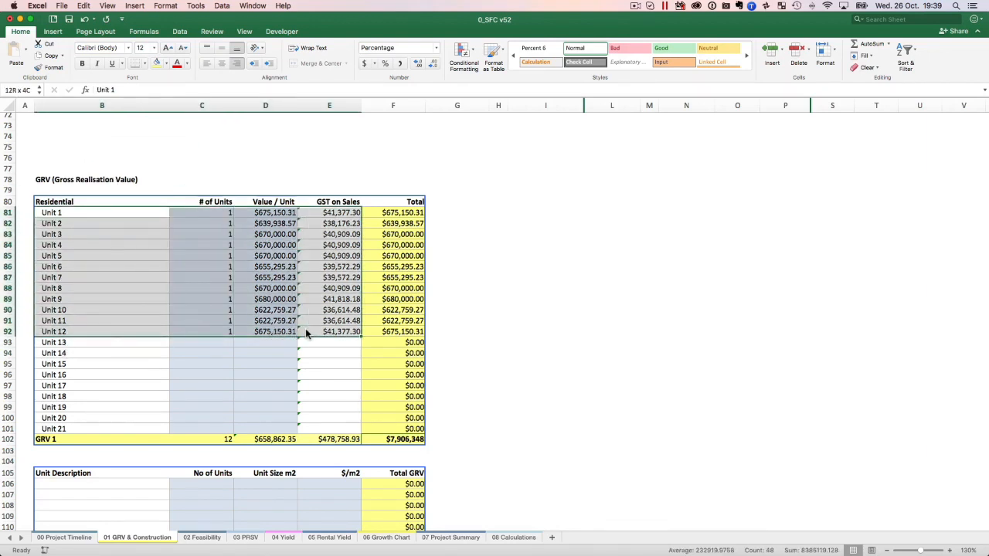
pyautogui.click(277, 223)
pyautogui.click(265, 280)
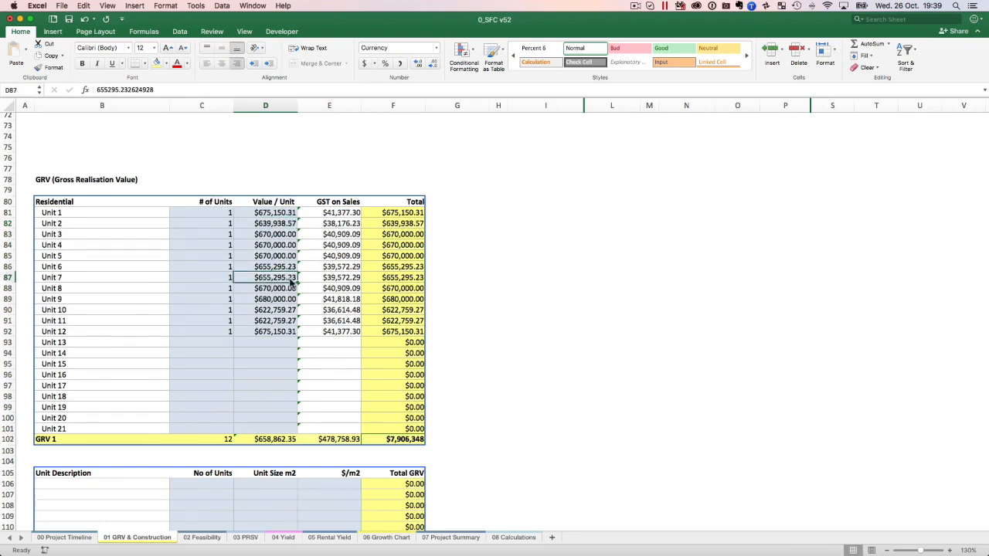
# Review the Value / Unit figures of Units 1 to 12 and inspect Unit 1's GST on Sales formula and unit value.
pyautogui.moveTo(290, 216); pyautogui.dragTo(284, 337)
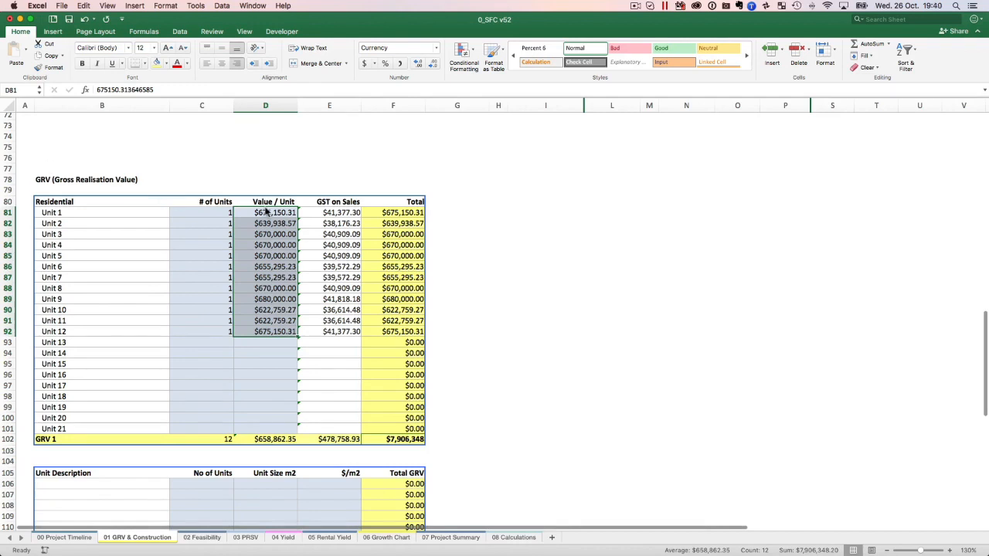
pyautogui.click(347, 216)
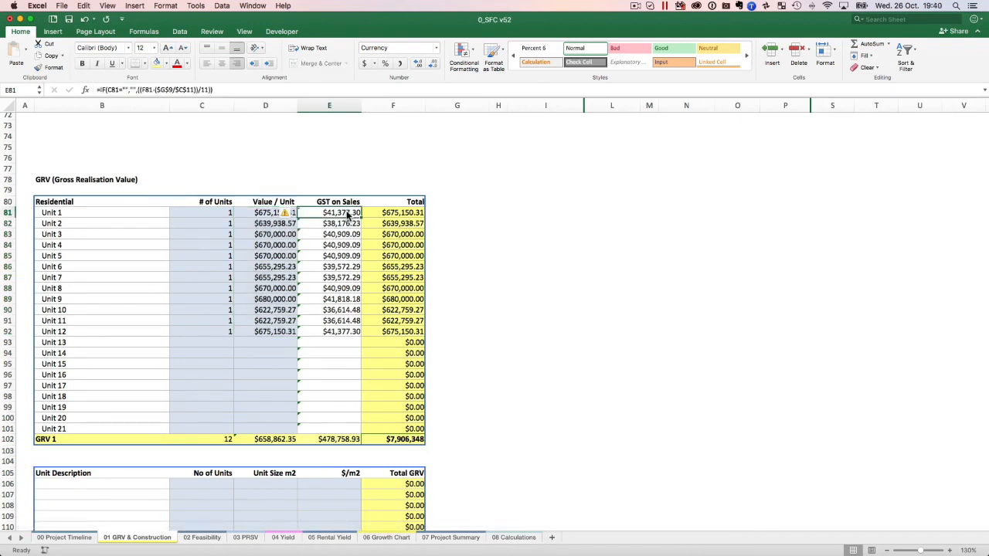
pyautogui.click(271, 217)
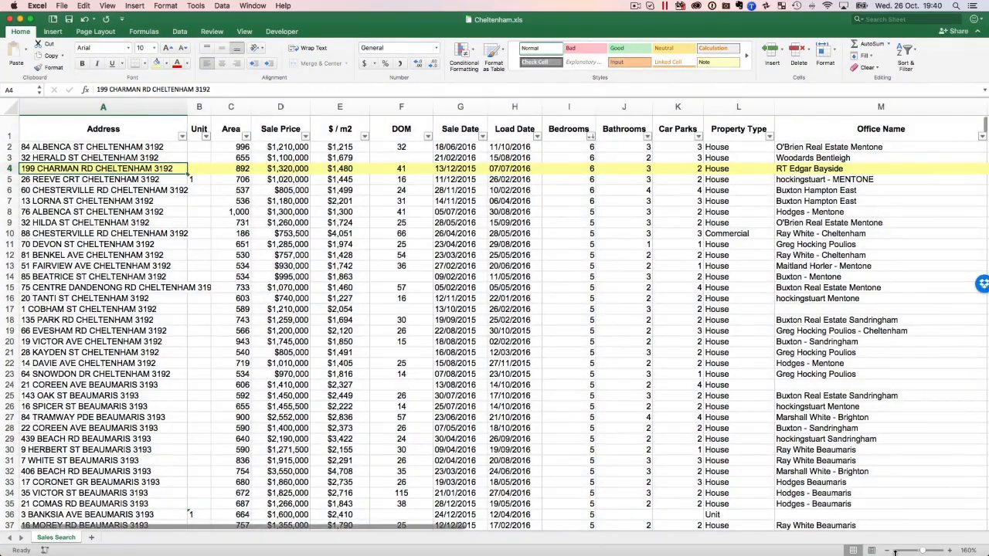
# In Cheltenham.xls, reduce the sheet to 100% and look over the sales list's addresses, areas and sale prices.
pyautogui.click(887, 551)
pyautogui.click(886, 551)
pyautogui.click(887, 552)
pyautogui.click(886, 551)
pyautogui.click(887, 552)
pyautogui.click(887, 552)
pyautogui.scroll(2, 340, 250)
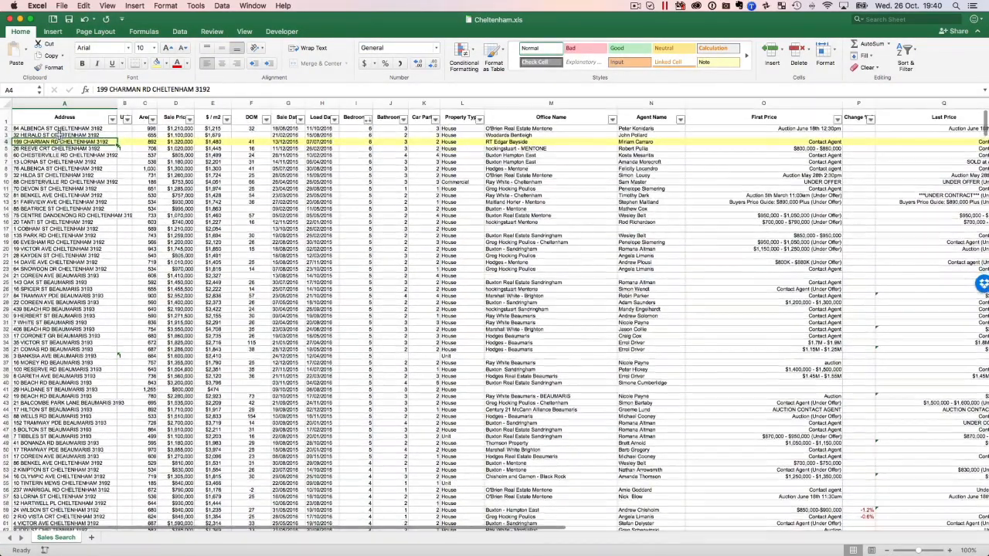
pyautogui.moveTo(60, 129); pyautogui.dragTo(182, 287)
pyautogui.press('super+Tab')
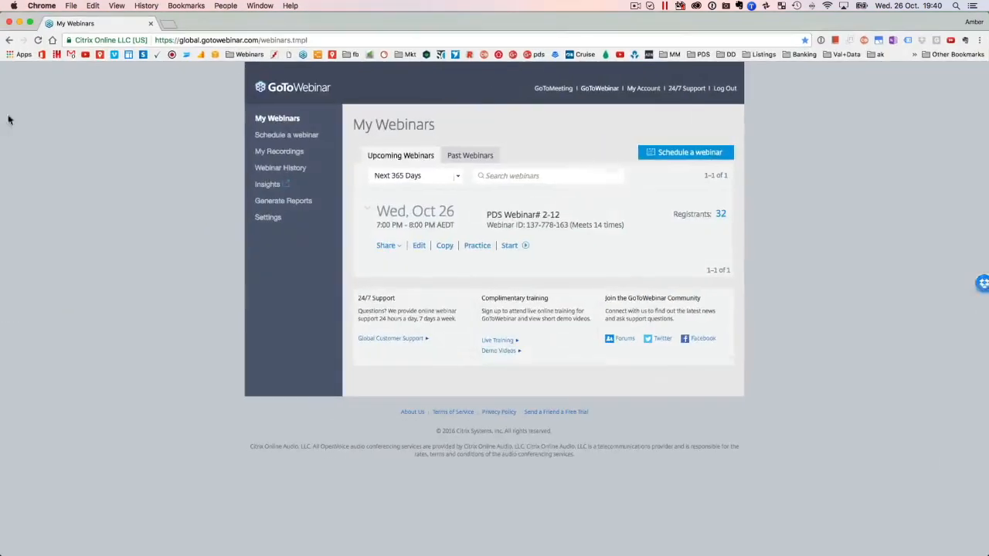
pyautogui.click(99, 54)
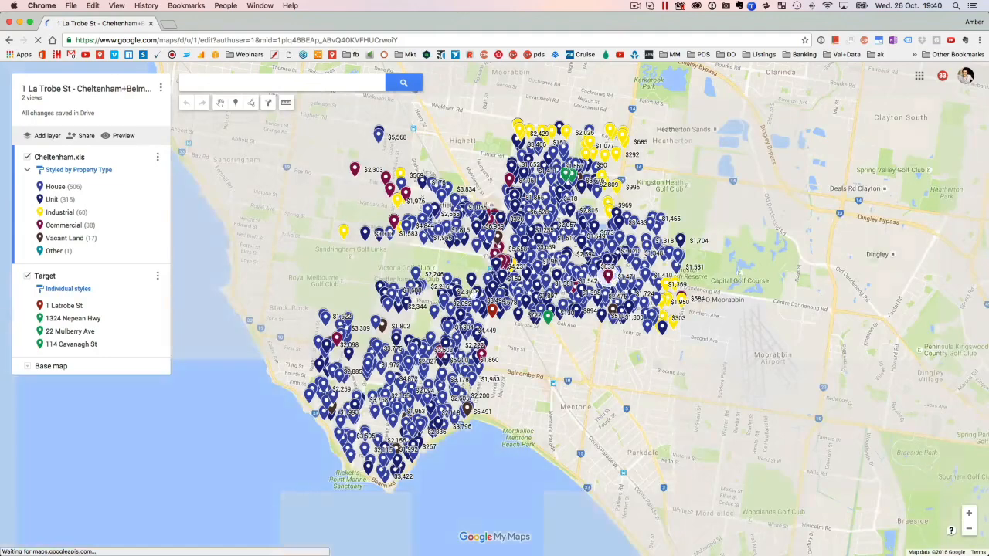
pyautogui.moveTo(594, 376); pyautogui.dragTo(523, 394)
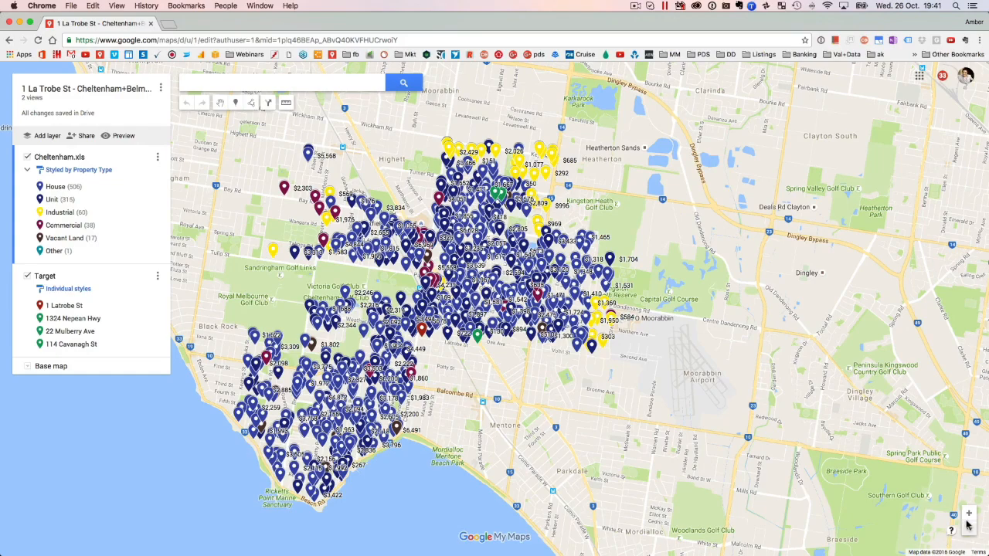
pyautogui.scroll(4, 464, 347)
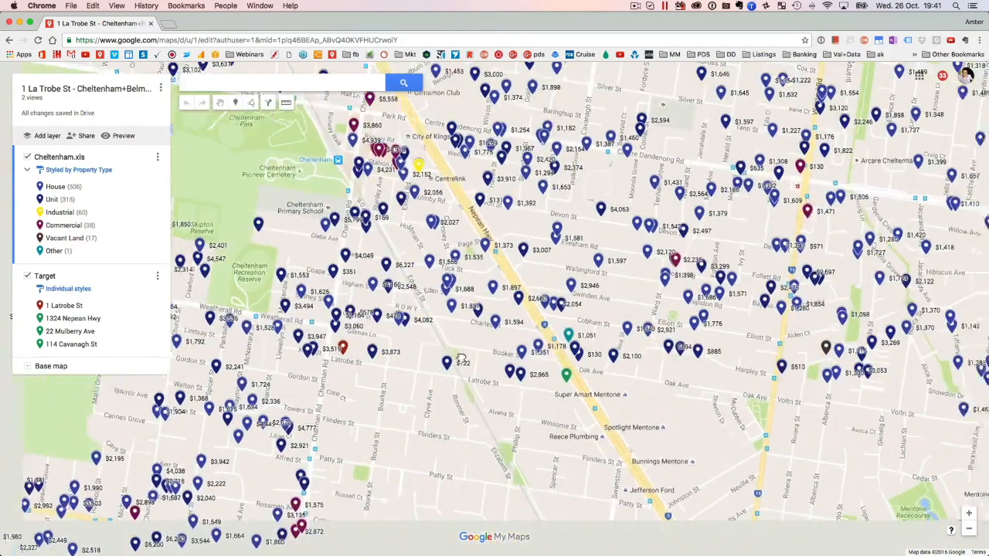
pyautogui.moveTo(461, 359); pyautogui.dragTo(587, 296)
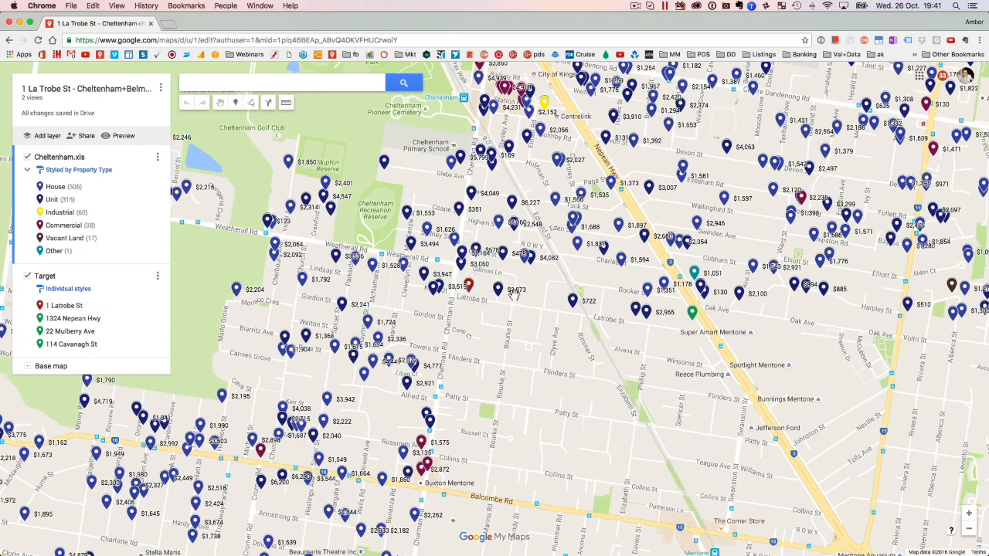
pyautogui.click(968, 514)
pyautogui.click(969, 516)
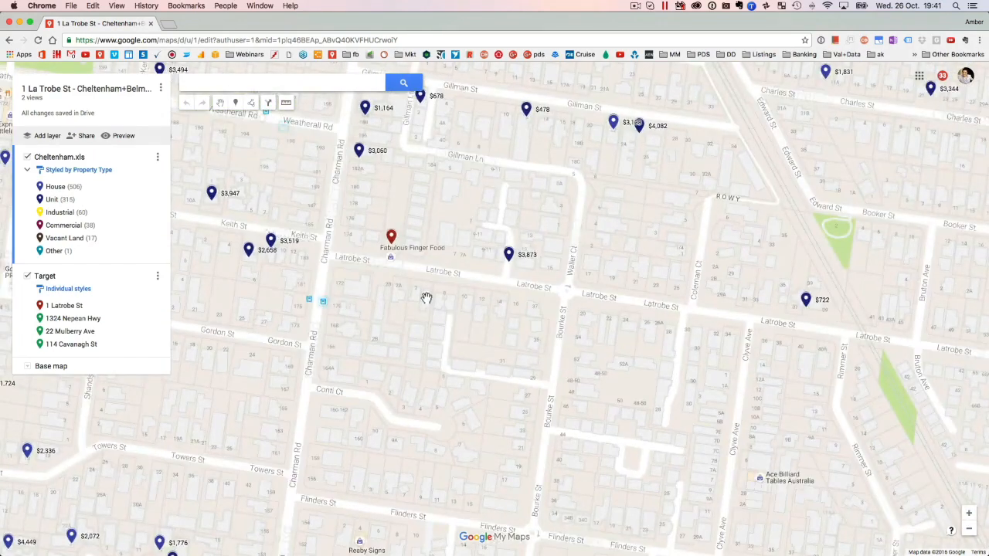
# Inspect the sale details of the $3,519 per m2 unit on Keith St, then close them and view the wider suburb.
pyautogui.moveTo(427, 298); pyautogui.dragTo(590, 345)
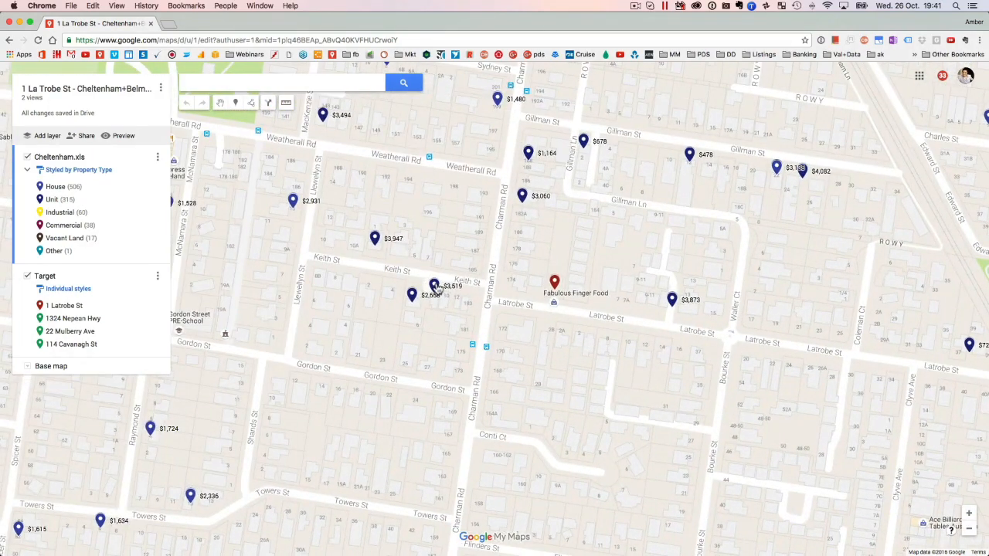
pyautogui.click(435, 287)
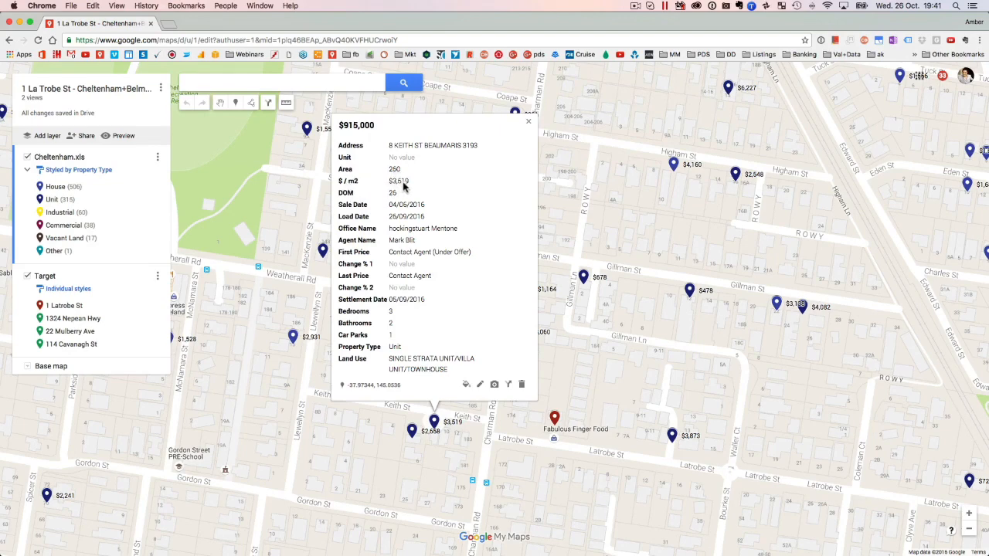
pyautogui.click(528, 121)
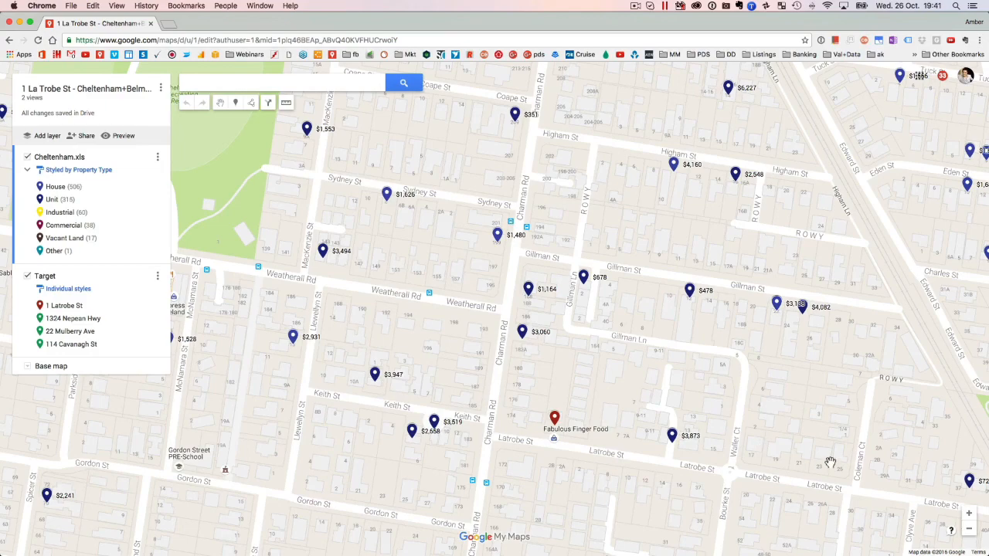
pyautogui.click(968, 529)
pyautogui.click(968, 529)
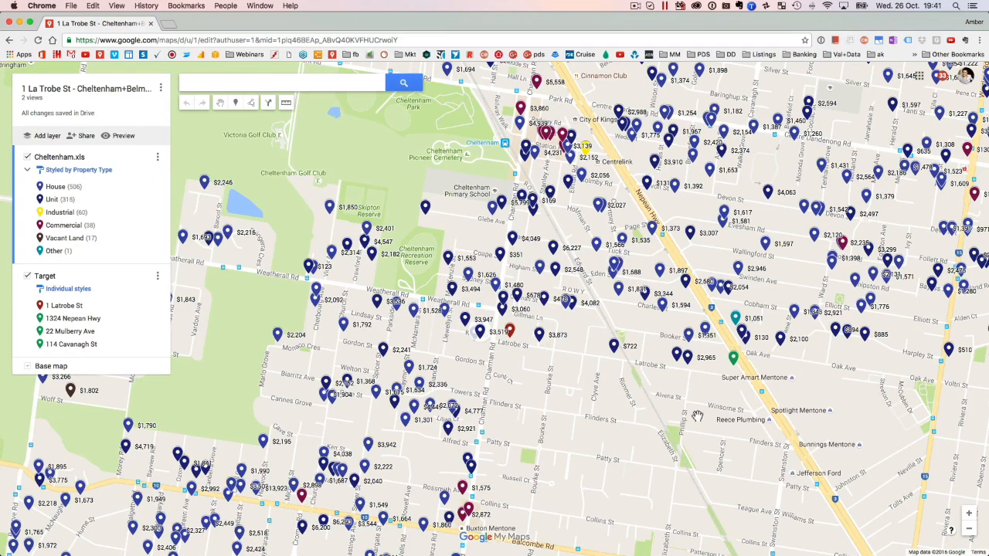
# Switch back to Cheltenham.xls in Excel and look through the whole sales list at 120% for the highlighted comparable sales.
pyautogui.hotkey('ctrl', 'Up')
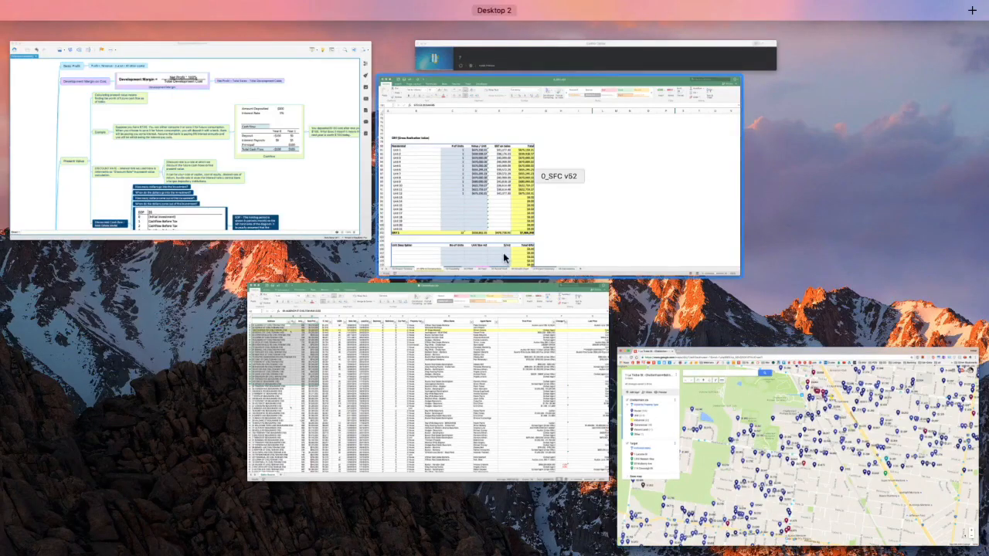
pyautogui.click(424, 393)
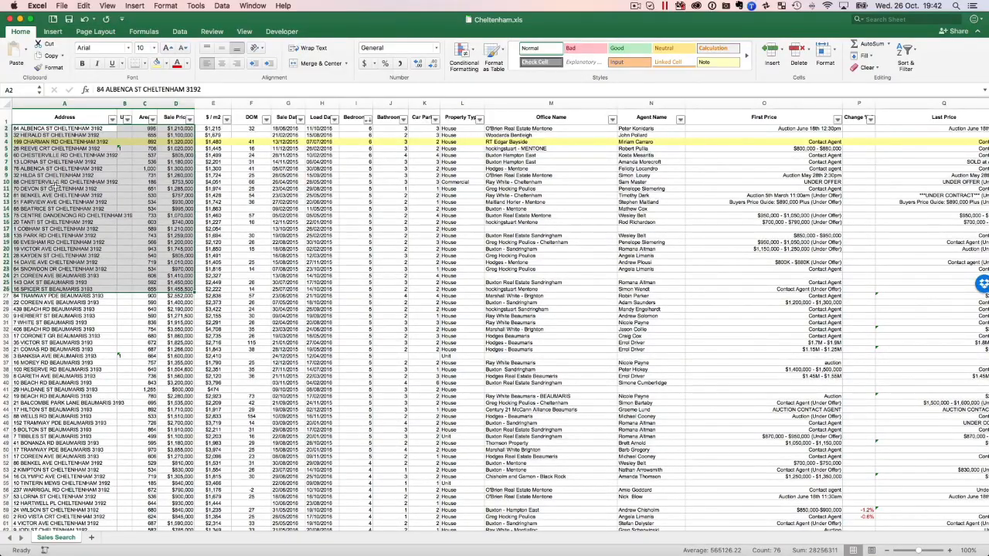
pyautogui.click(56, 188)
pyautogui.scroll(-20, 107, 201)
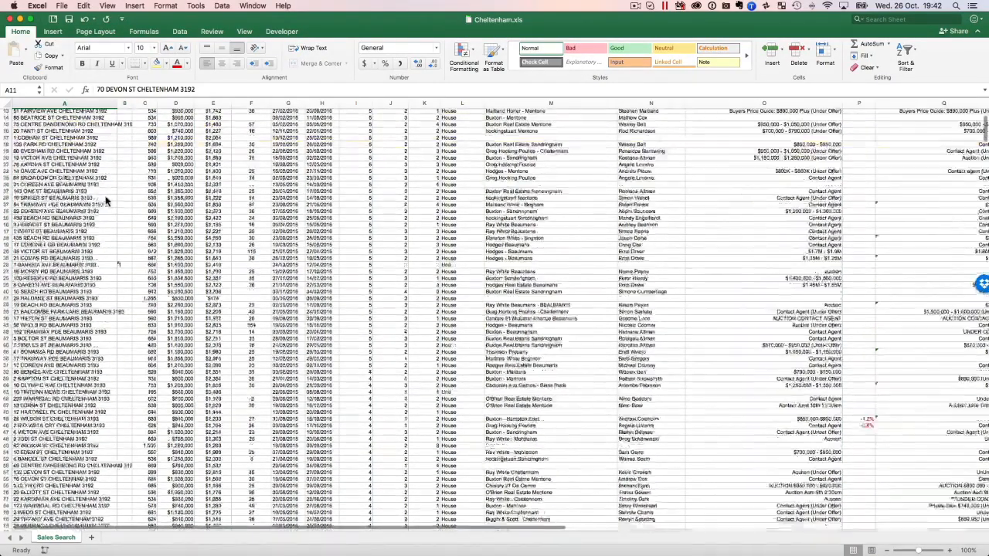
pyautogui.scroll(3, 106, 201)
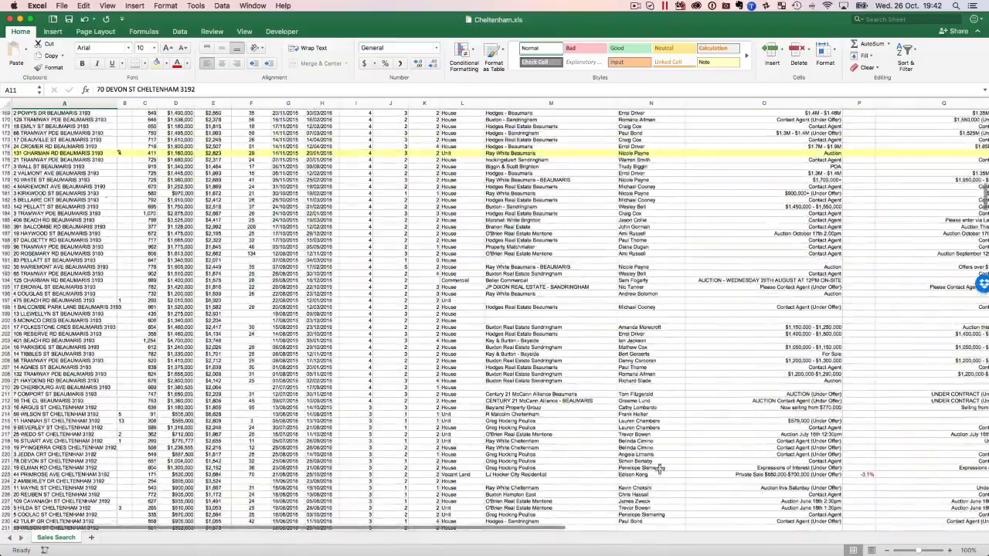
pyautogui.click(950, 551)
pyautogui.click(950, 551)
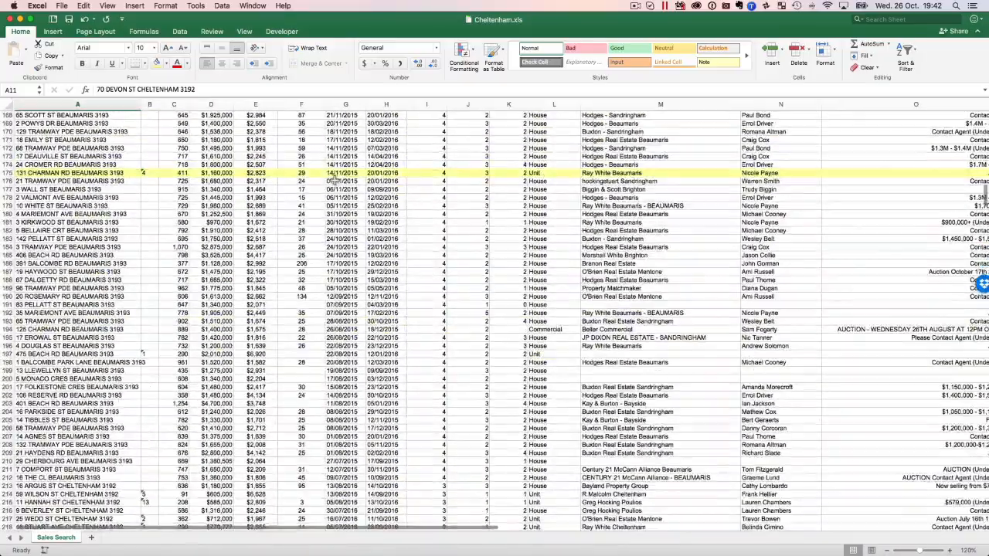
pyautogui.scroll(-8, 109, 286)
pyautogui.scroll(-18, 108, 286)
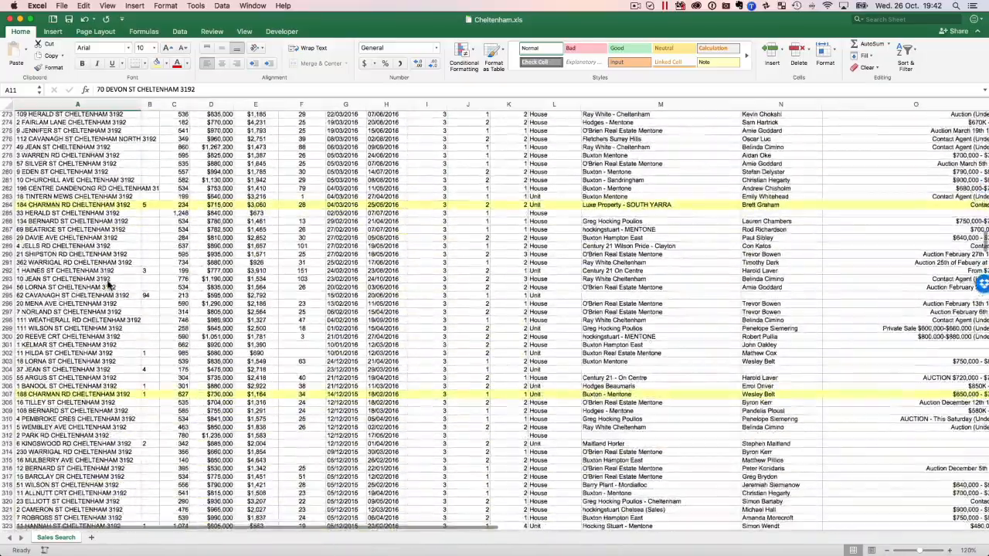
pyautogui.scroll(-20, 74, 215)
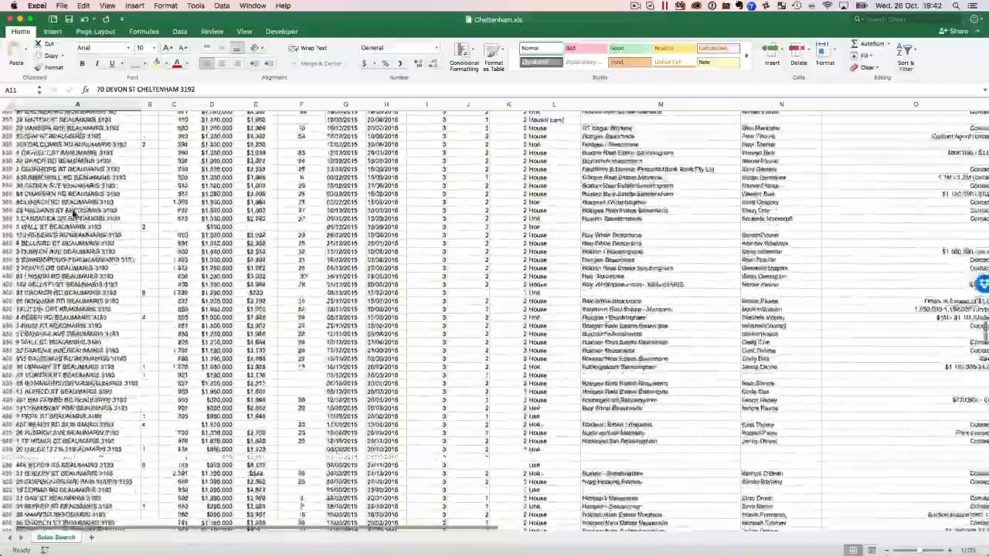
pyautogui.scroll(-20, 74, 215)
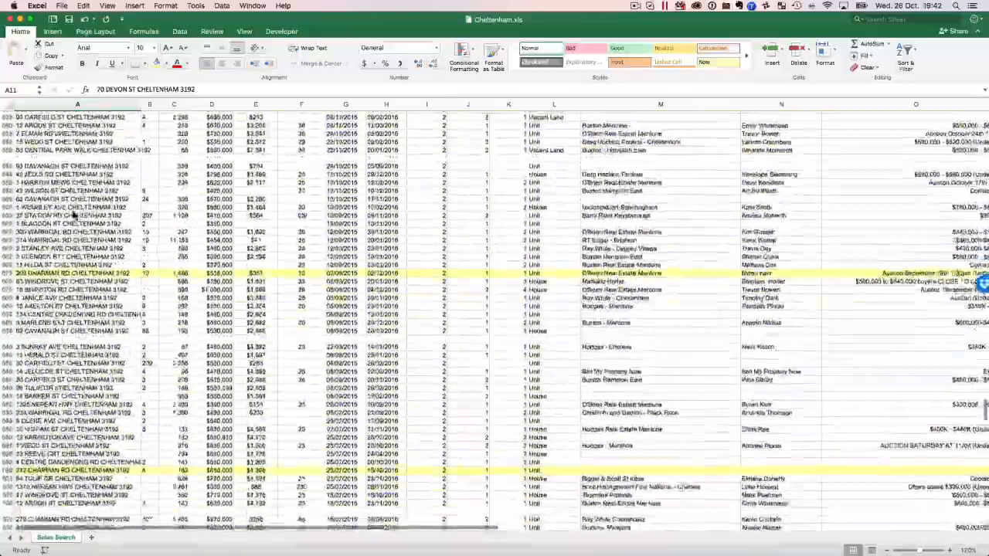
pyautogui.scroll(-10, 74, 215)
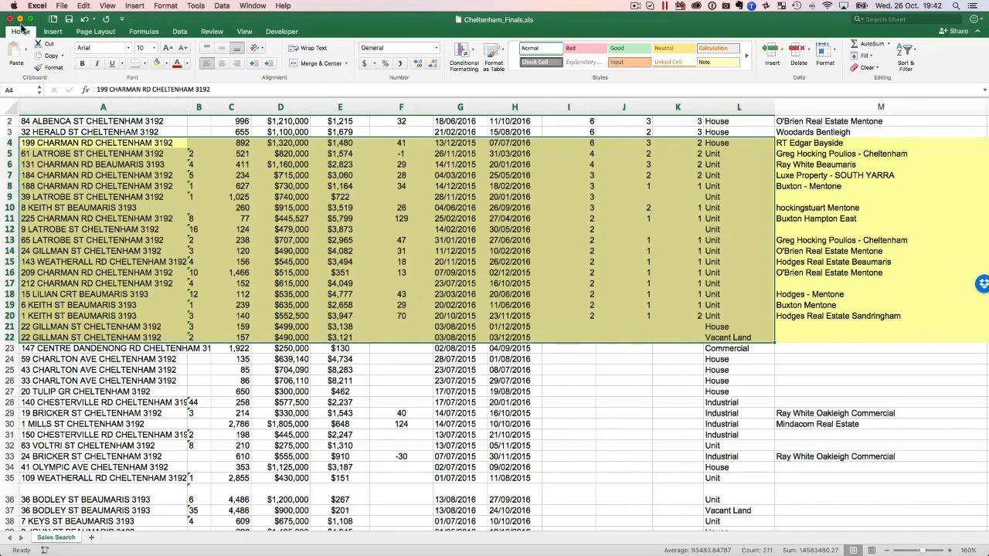
# Minimise the Cheltenham_Finals workbook, return to 0_SFC v52 and check the Value / Unit of Units 5 and 4.
pyautogui.click(20, 20)
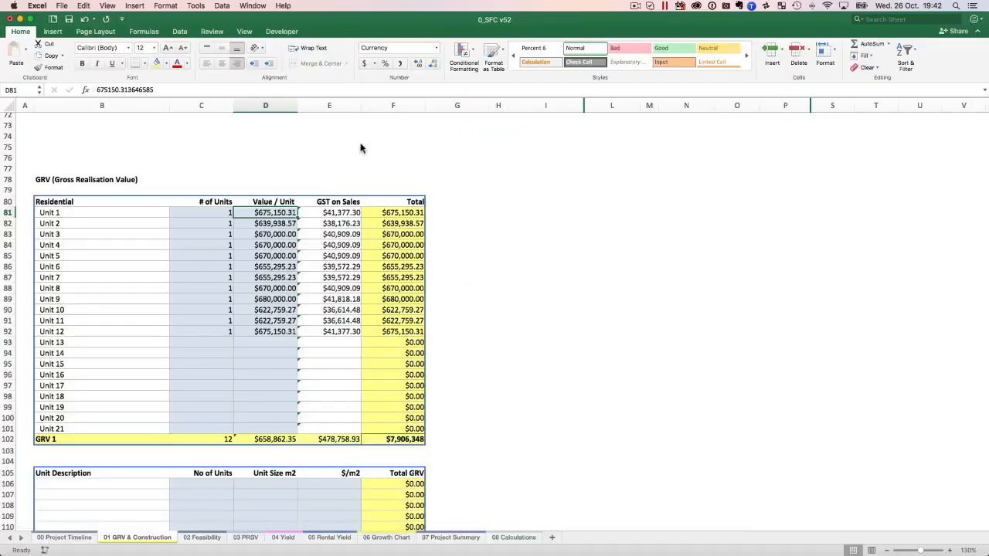
pyautogui.click(352, 297)
pyautogui.click(285, 255)
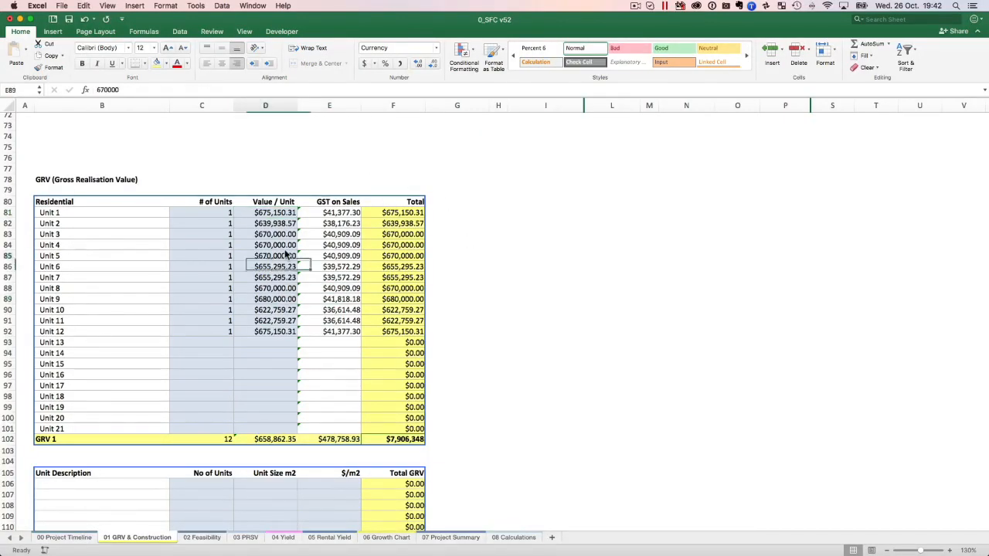
pyautogui.click(284, 245)
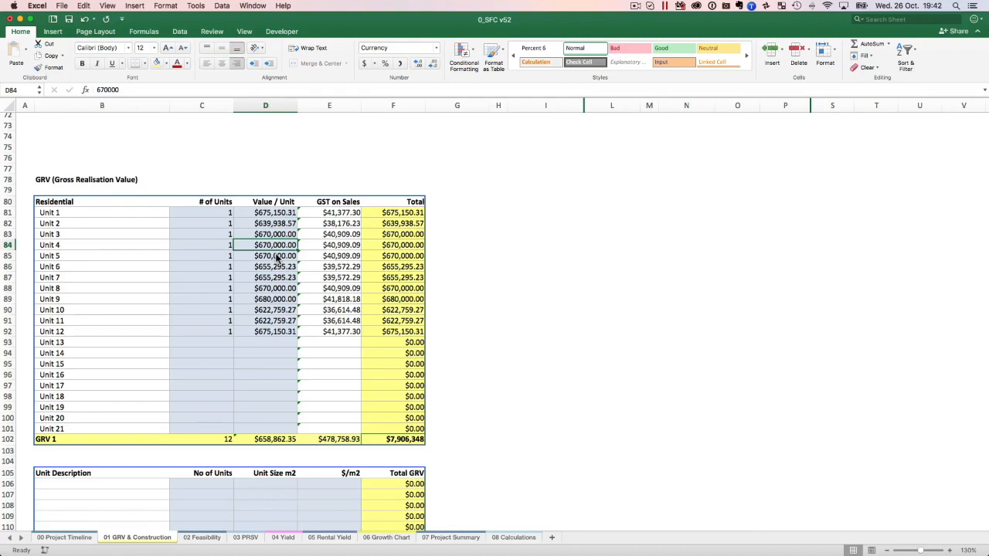
# On the 08 Calculations sheet, review the area columns and per-unit area totals, and the estimated values of units 1, 6 and 7.
pyautogui.click(512, 537)
pyautogui.moveTo(123, 194); pyautogui.dragTo(207, 334)
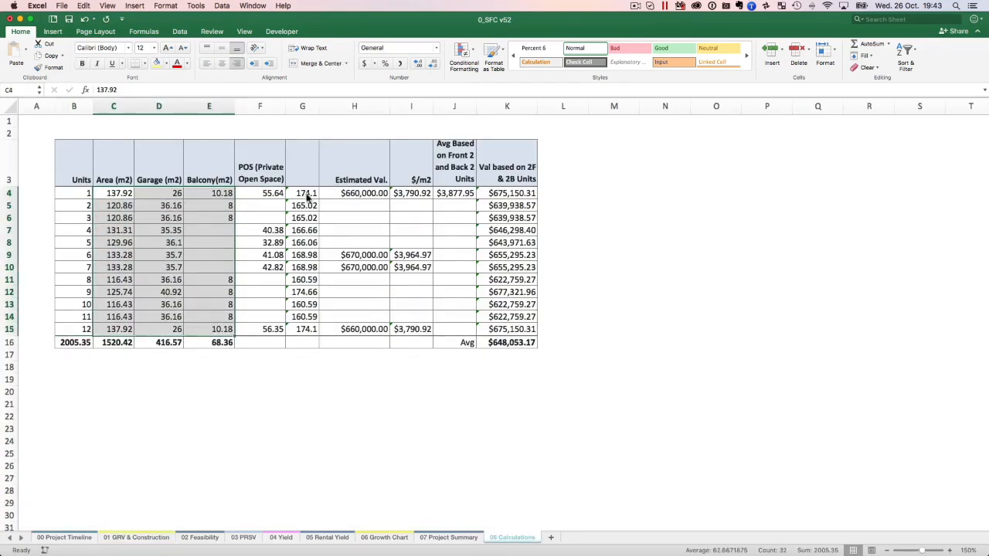
pyautogui.moveTo(307, 197); pyautogui.dragTo(302, 330)
pyautogui.click(372, 196)
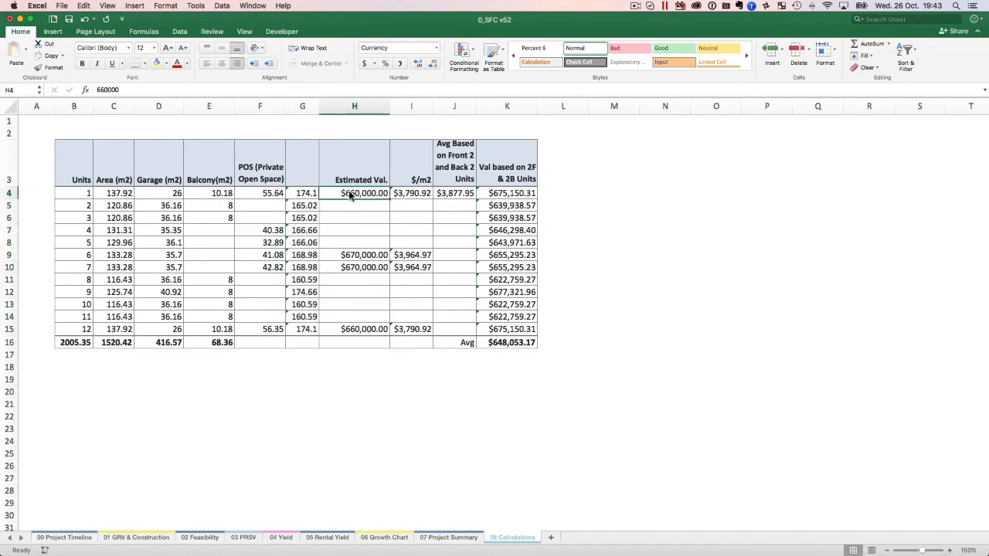
pyautogui.moveTo(73, 193); pyautogui.dragTo(342, 199)
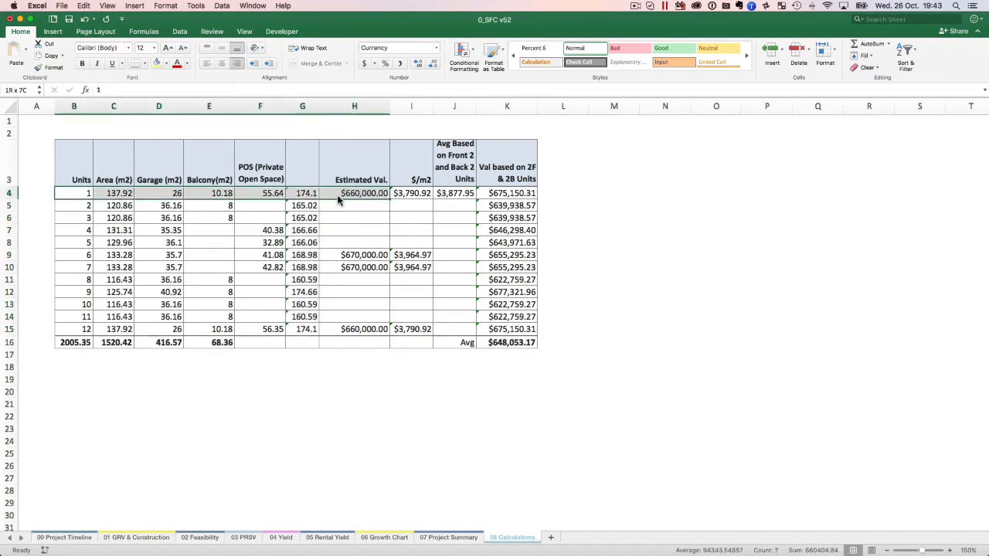
pyautogui.moveTo(354, 257); pyautogui.dragTo(90, 268)
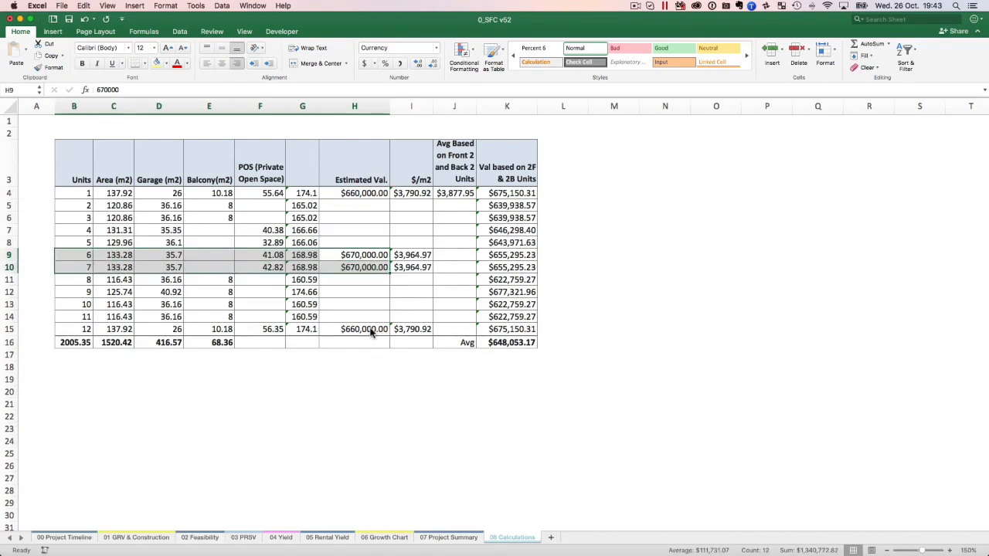
# Inspect unit 1's $/m2 formula, the average based on the front and back units, and the resulting values of units 1 to 12.
pyautogui.click(421, 193)
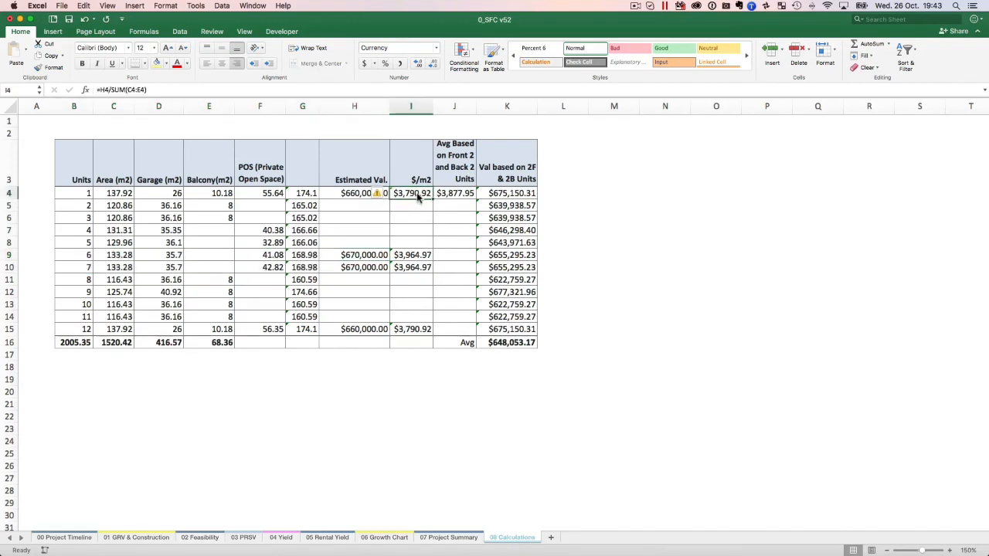
pyautogui.click(462, 197)
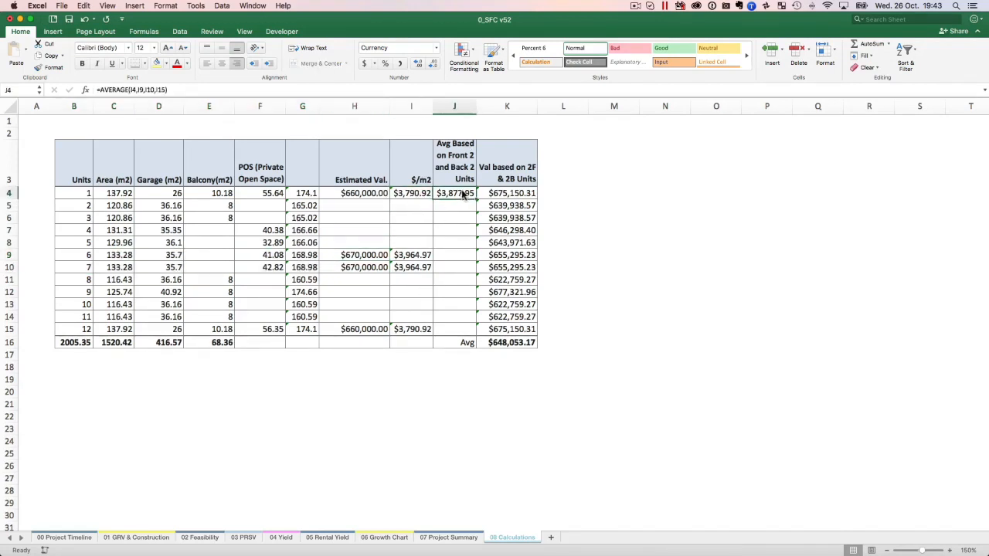
pyautogui.moveTo(519, 194); pyautogui.dragTo(521, 330)
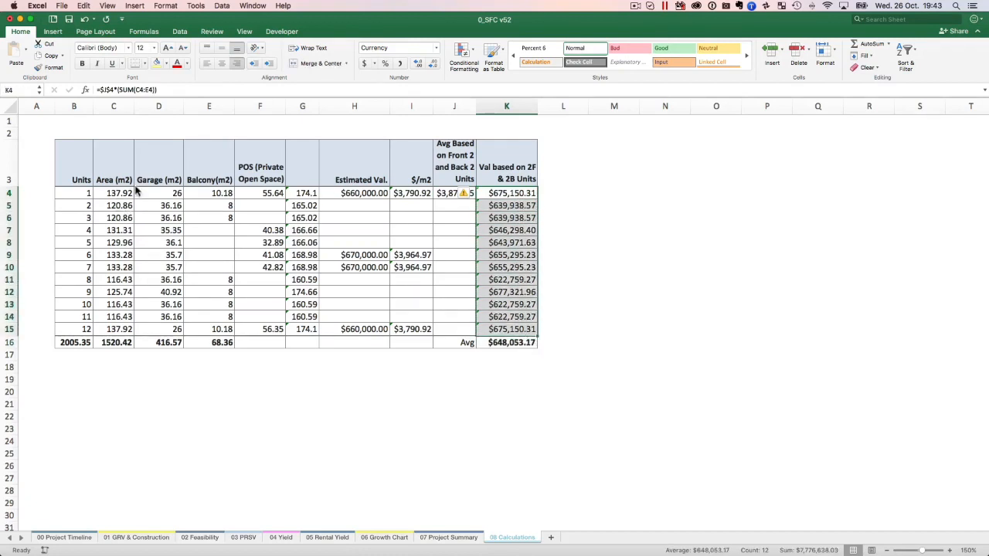
pyautogui.moveTo(510, 197); pyautogui.dragTo(496, 328)
# Return to the 01 GRV & Construction sheet and check Unit 1's Value / Unit.
pyautogui.click(194, 541)
pyautogui.click(162, 539)
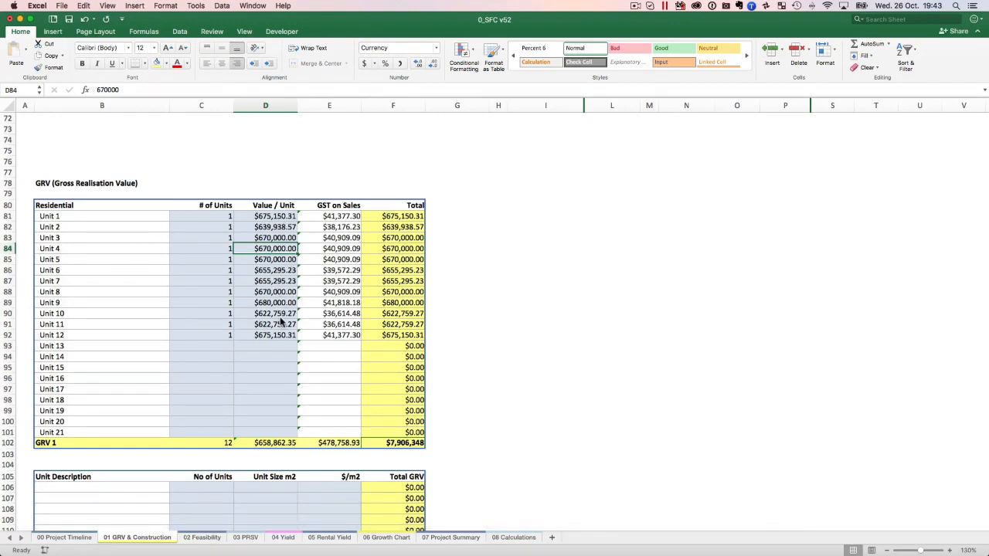
pyautogui.click(285, 217)
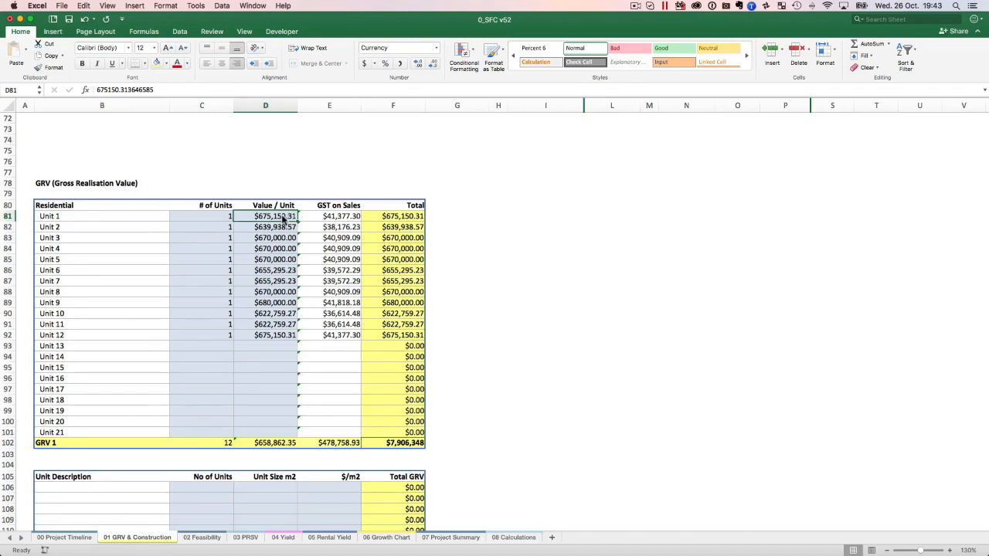
# Check the Value / Unit of Units 2 to 5, then select the unit values of Units 1 to 12.
pyautogui.click(273, 228)
pyautogui.click(274, 241)
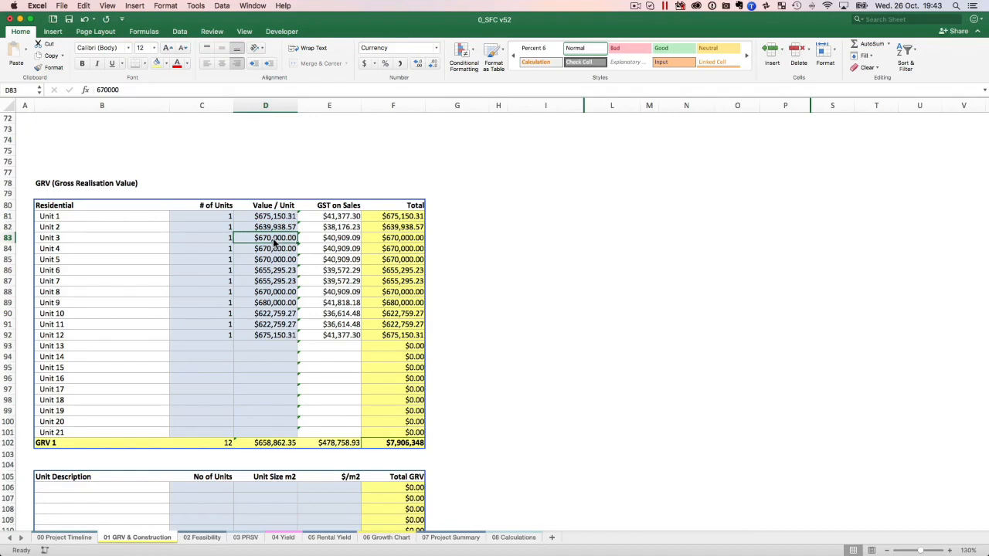
pyautogui.click(264, 250)
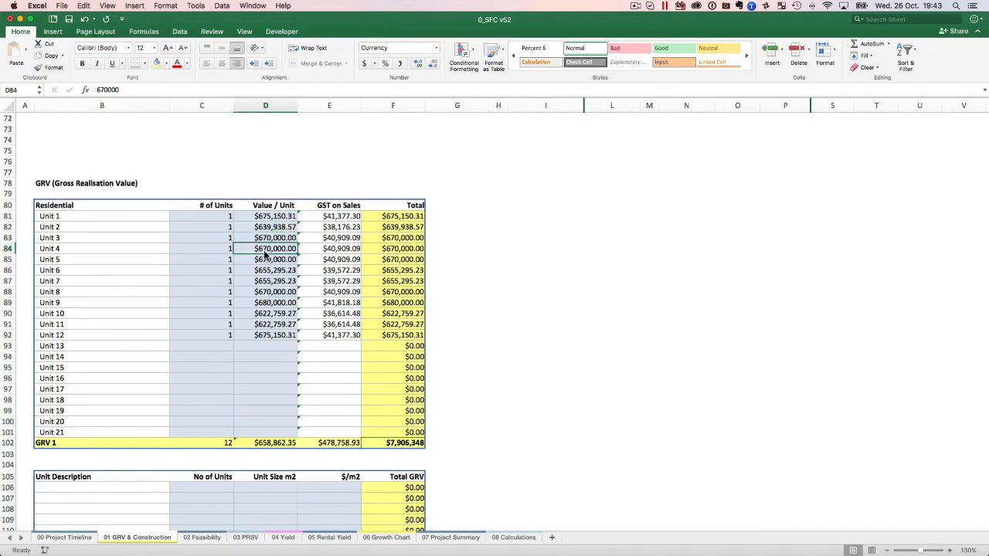
pyautogui.click(263, 260)
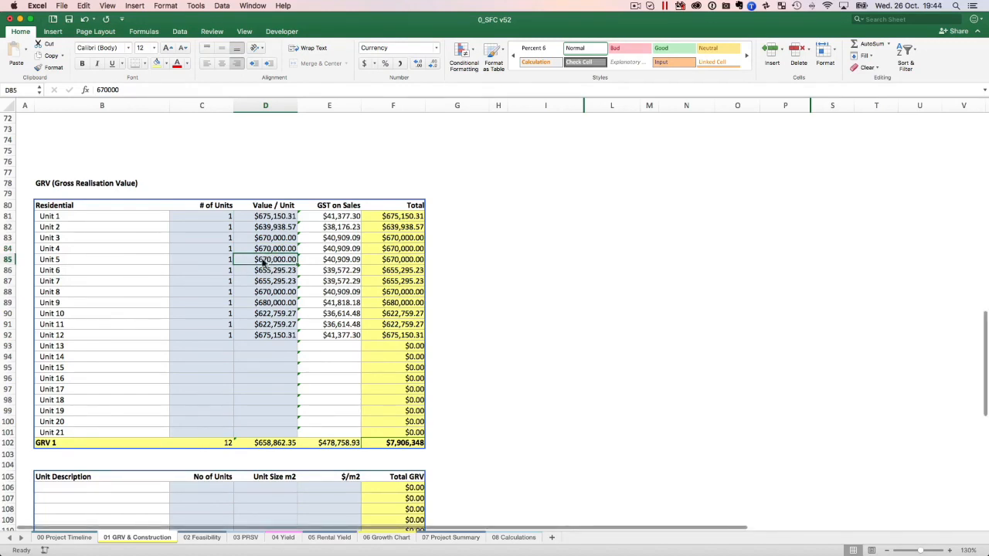
pyautogui.moveTo(281, 217); pyautogui.dragTo(264, 341)
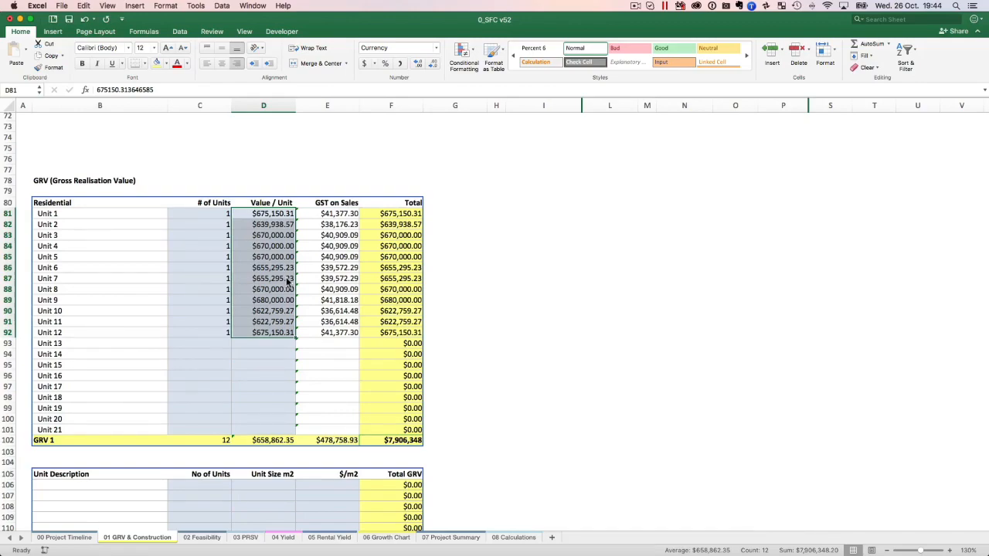
pyautogui.hotkey('ctrl', 'Up')
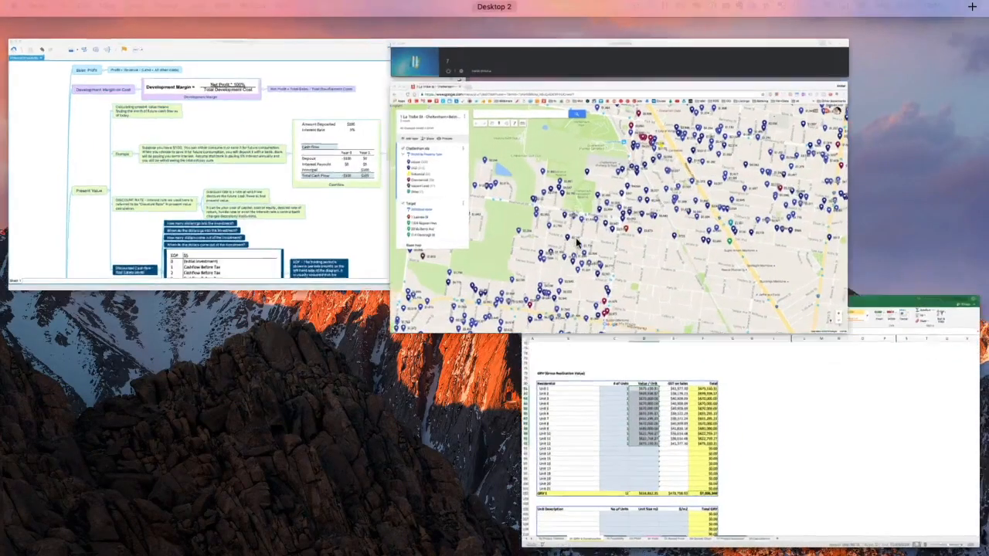
pyautogui.click(575, 242)
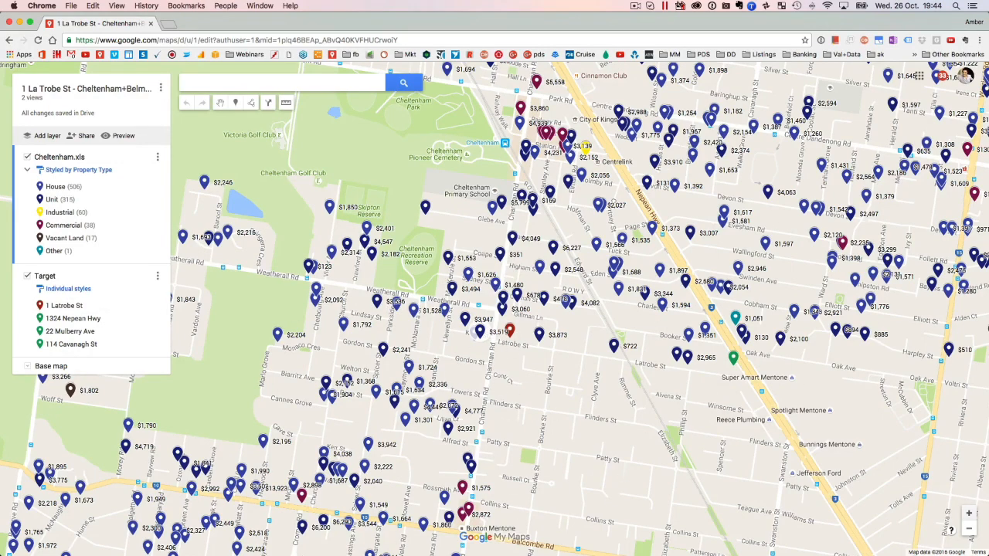
pyautogui.press('super+Tab')
pyautogui.moveTo(372, 17); pyautogui.dragTo(394, 1)
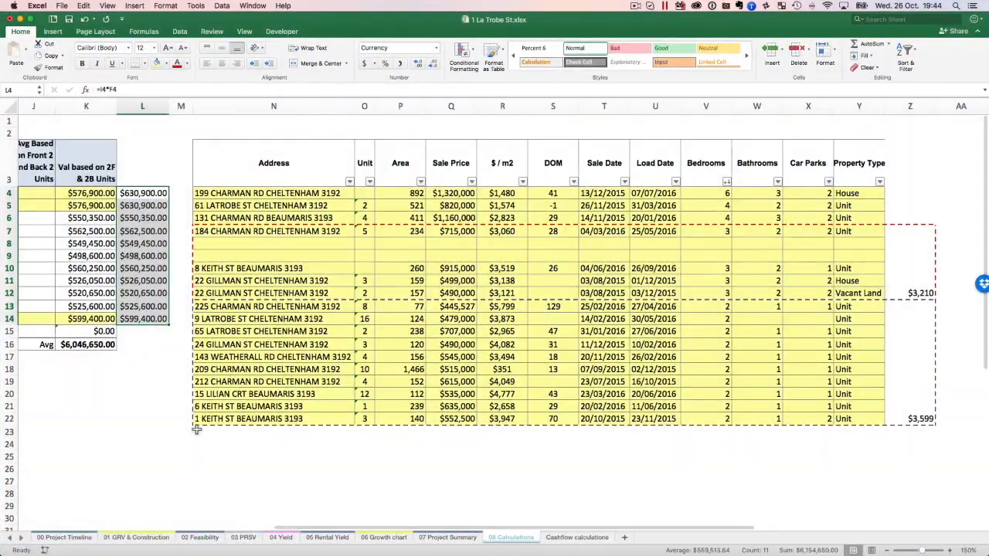
pyautogui.hscroll(-10, 402, 211)
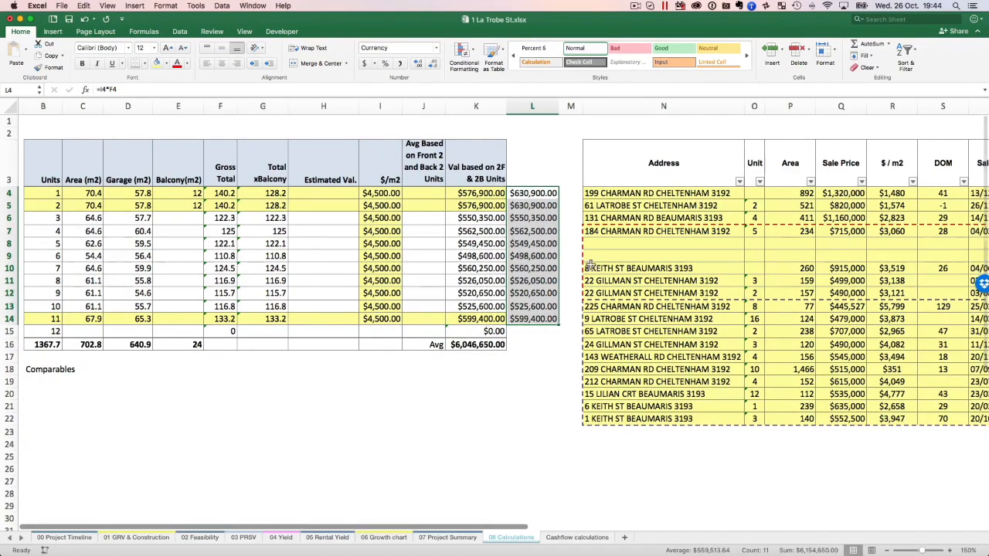
pyautogui.hscroll(3, 745, 278)
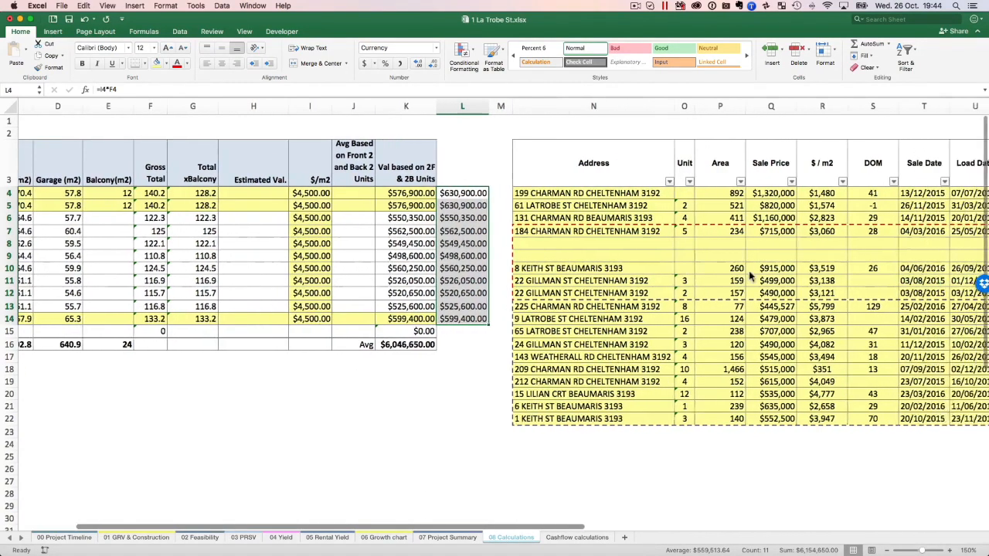
pyautogui.hscroll(6, 749, 274)
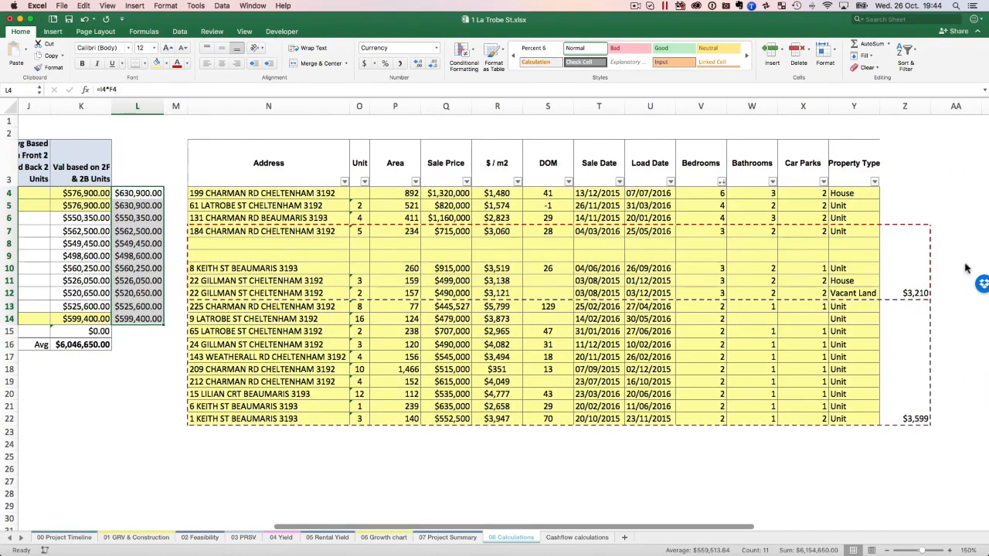
# Inspect the average $/m2 formulas for the three-bedroom and two-bedroom comparable sales groups.
pyautogui.click(914, 293)
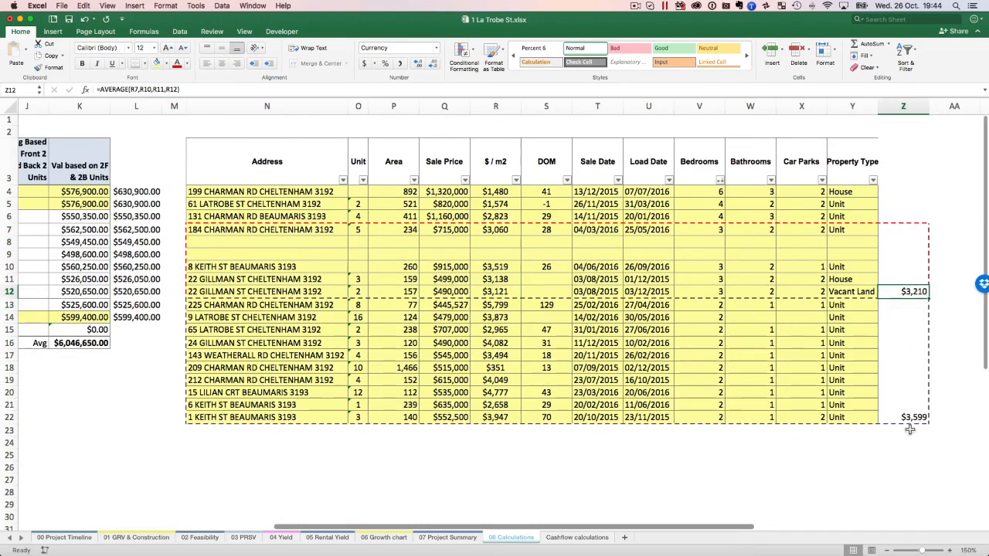
pyautogui.click(923, 416)
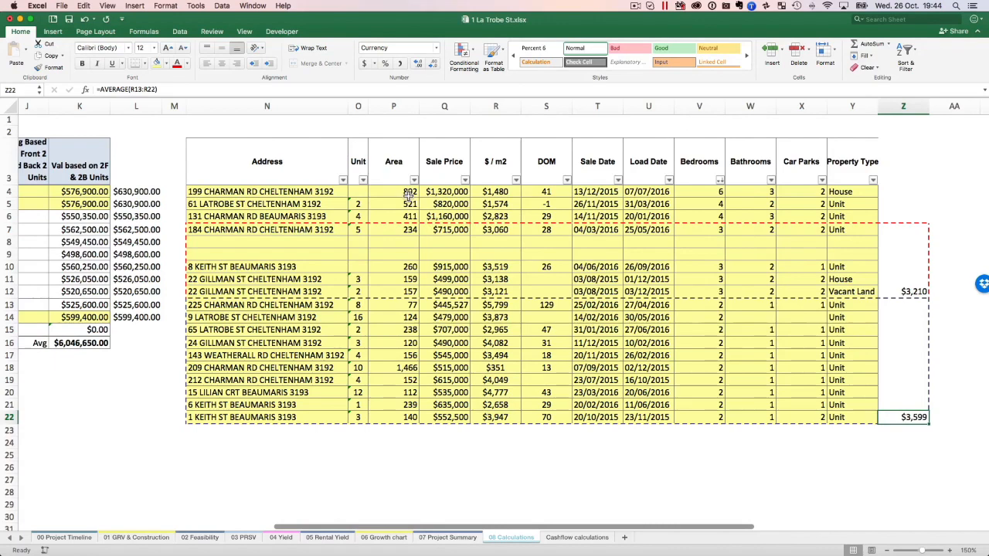
pyautogui.hscroll(-10, 409, 194)
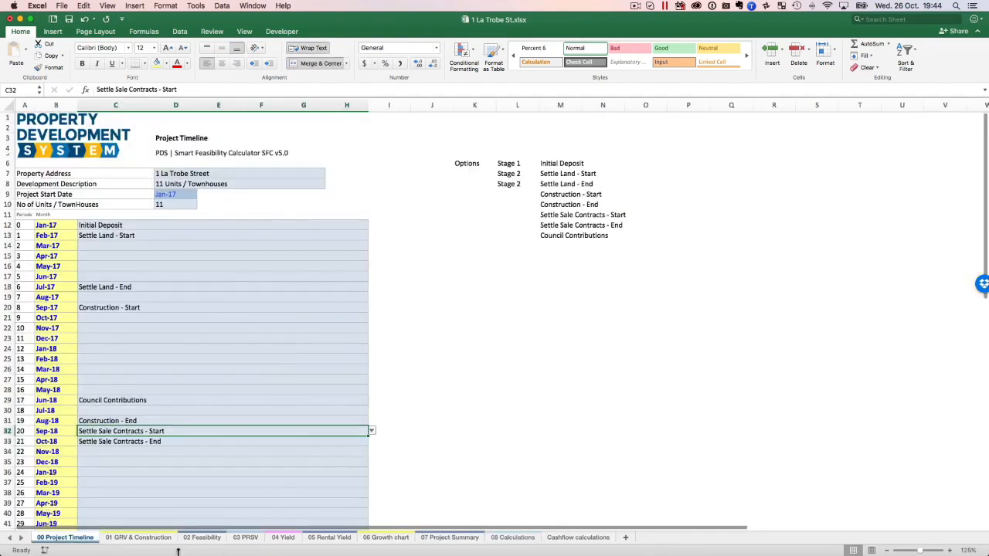
# Check the Value / Unit of Units 1 to 4 on 01 GRV & Construction and view the 02 Feasibility results.
pyautogui.click(138, 537)
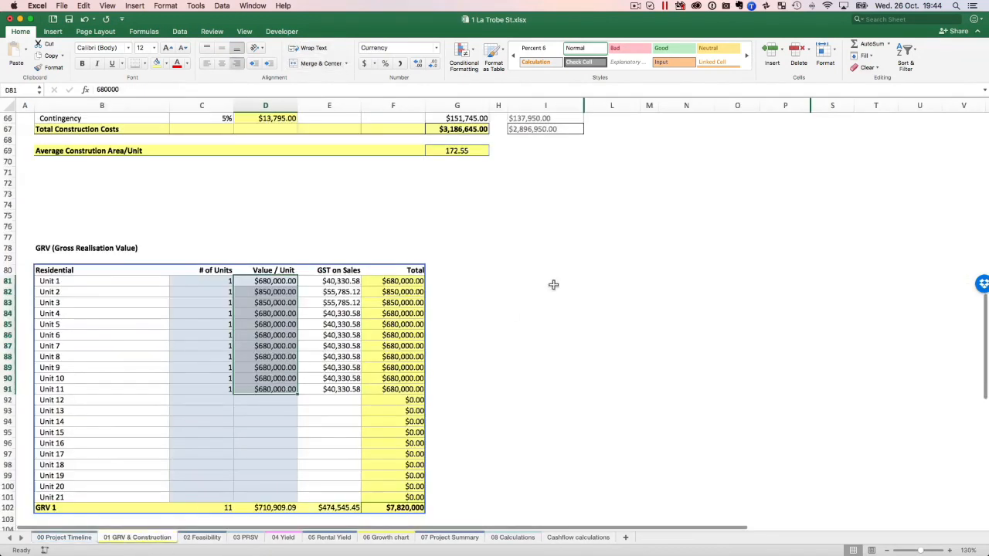
pyautogui.click(279, 281)
pyautogui.click(277, 291)
pyautogui.click(273, 302)
pyautogui.click(269, 314)
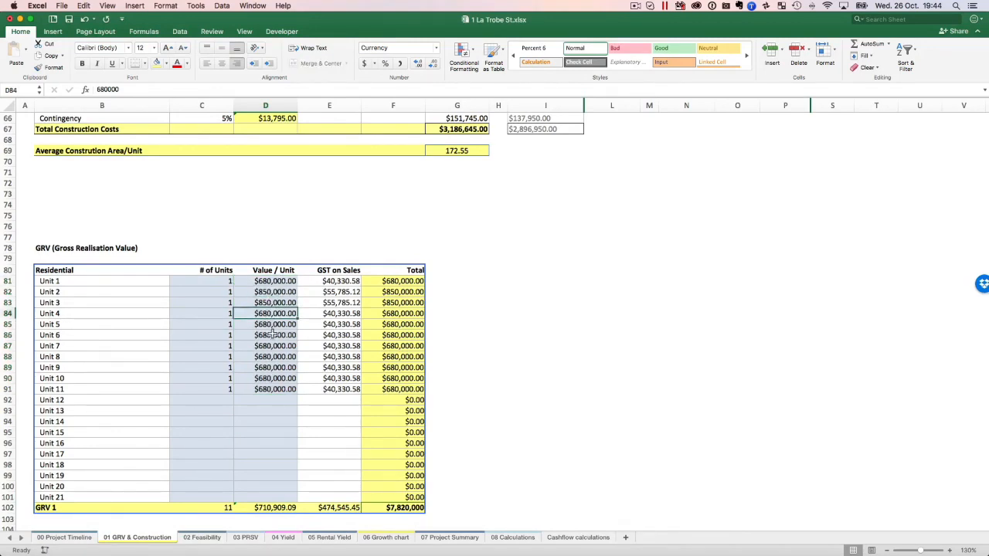
pyautogui.click(202, 537)
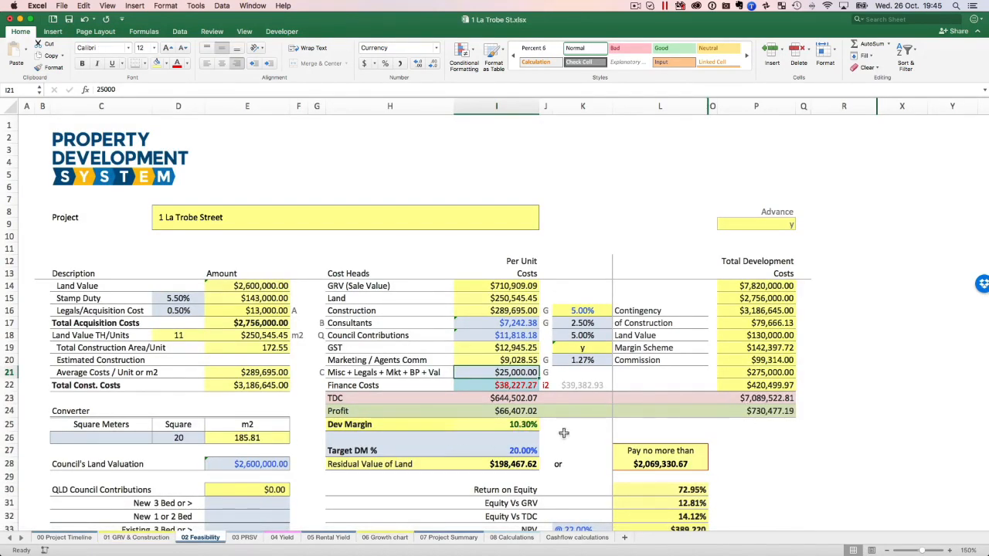
# Return to the 08 Calculations sheet and examine the values based on 2F & 2B Units for units 1 to 11.
pyautogui.click(140, 538)
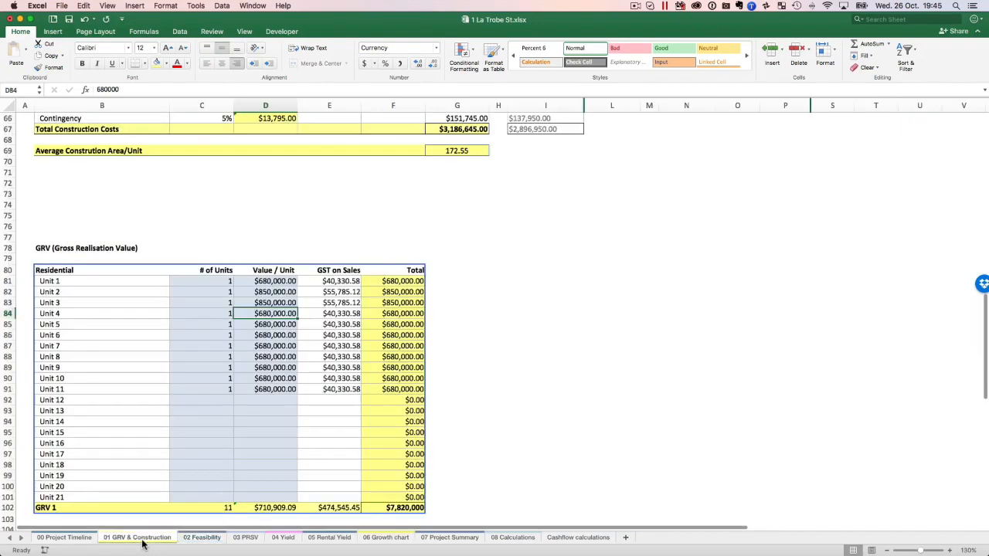
pyautogui.click(581, 538)
pyautogui.click(498, 538)
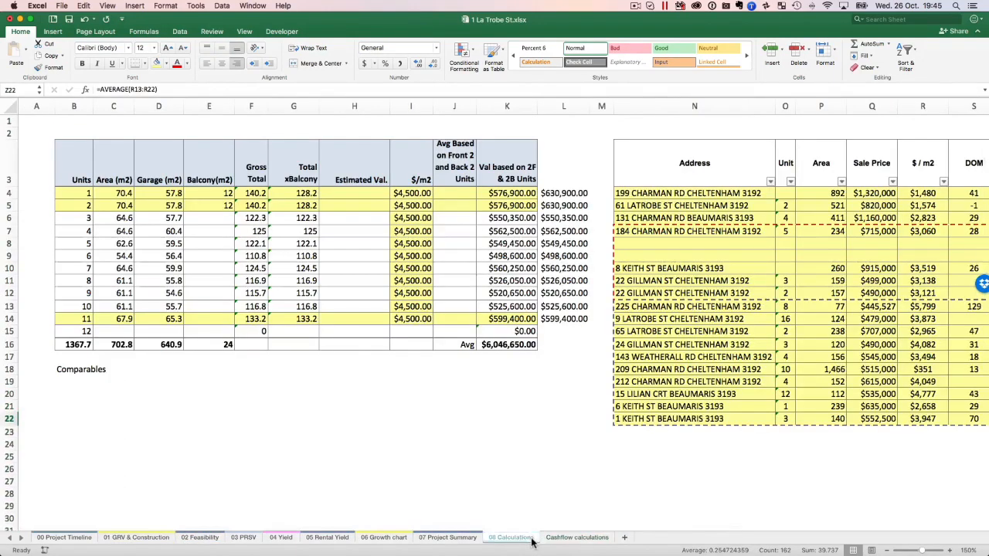
pyautogui.hscroll(5, 805, 338)
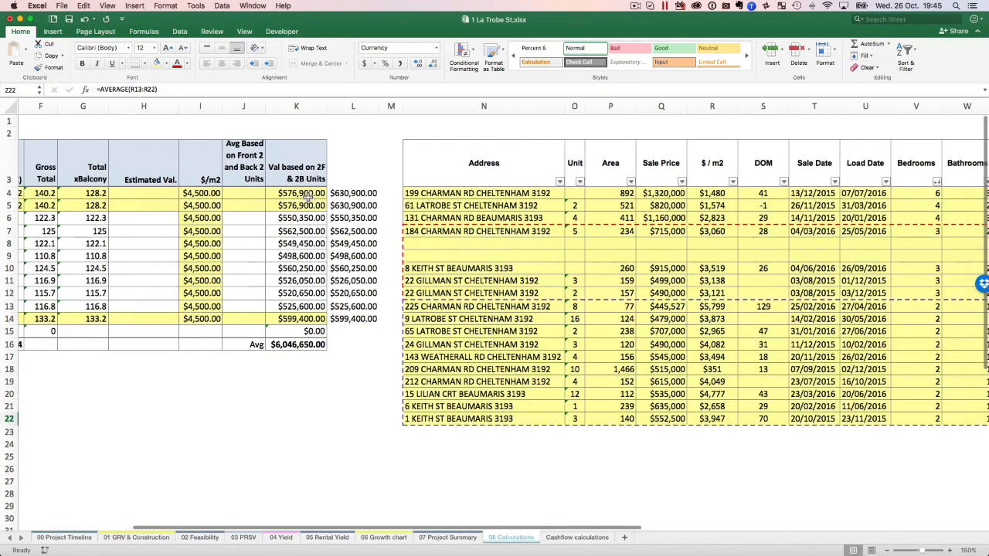
pyautogui.moveTo(305, 193); pyautogui.dragTo(300, 319)
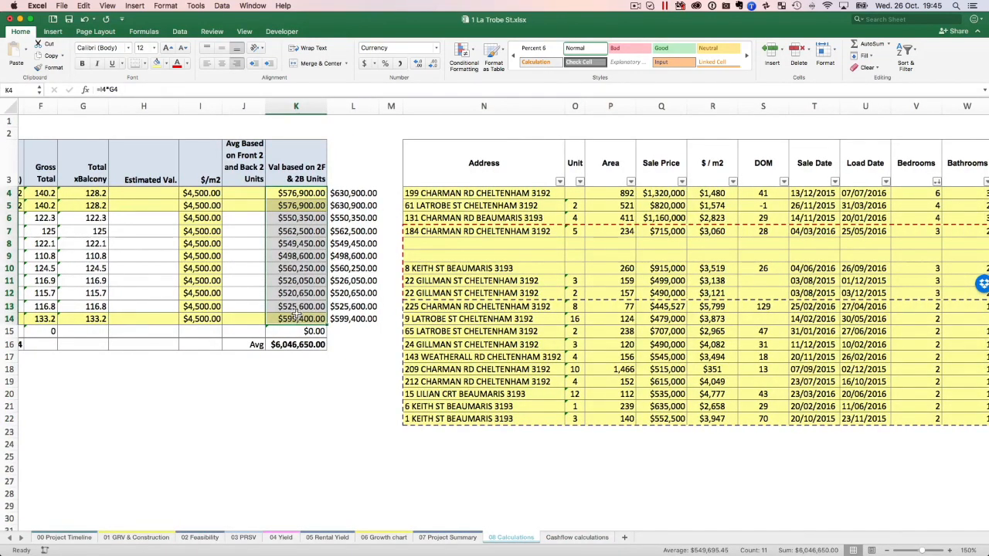
pyautogui.hscroll(-5, 296, 500)
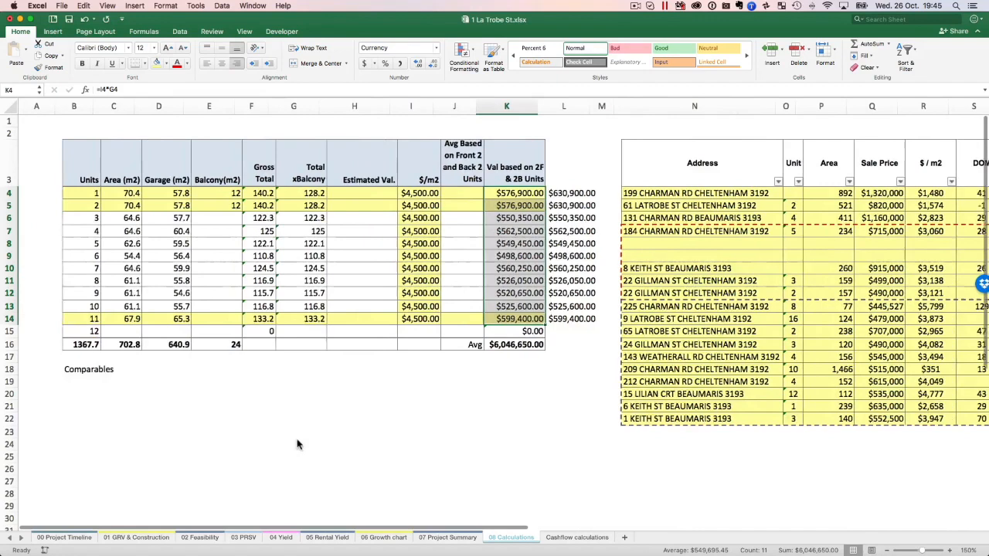
pyautogui.click(10, 19)
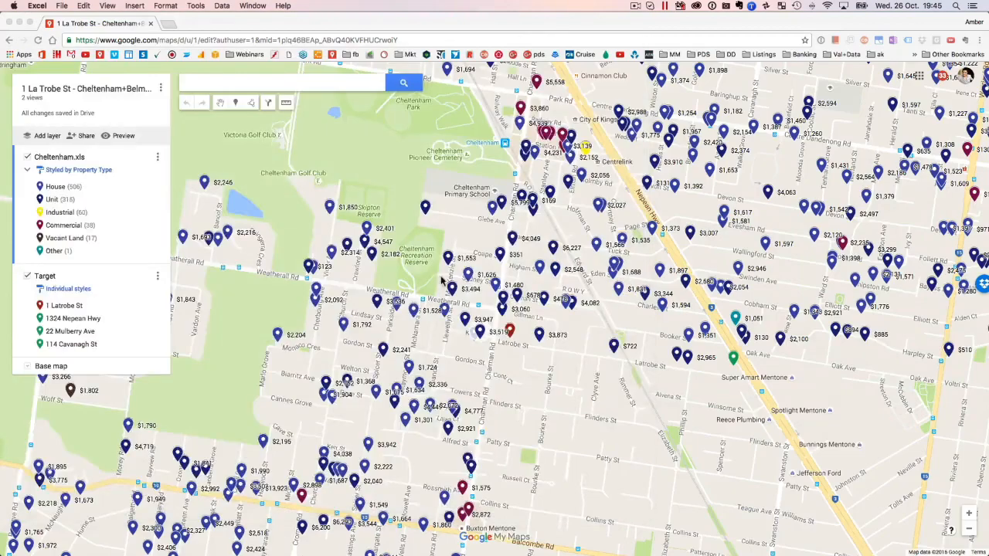
pyautogui.click(499, 251)
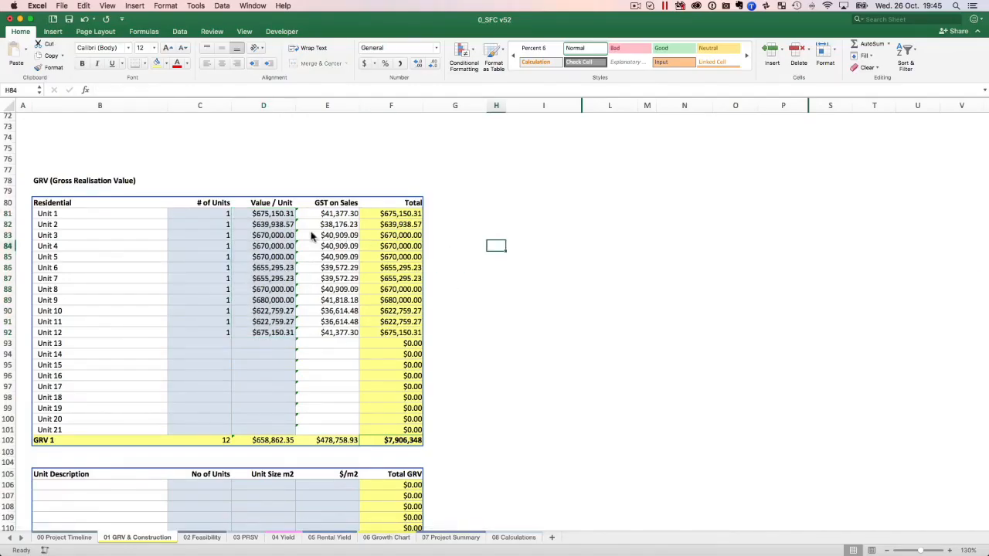
pyautogui.click(254, 236)
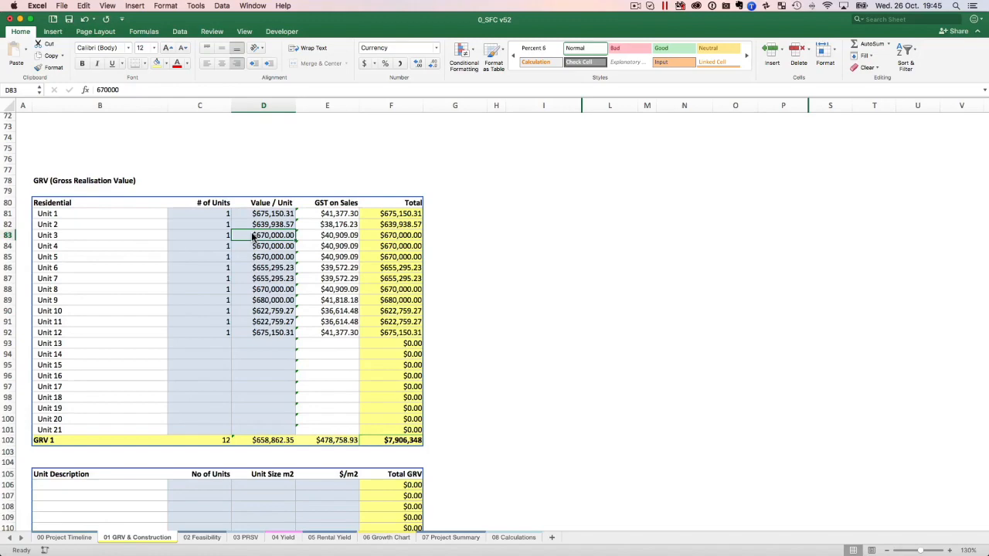
# Review the residential GRV table and select the Value / Unit figures of Units 1 to 12 for inspection.
pyautogui.scroll(-10, 252, 248)
pyautogui.scroll(6, 252, 245)
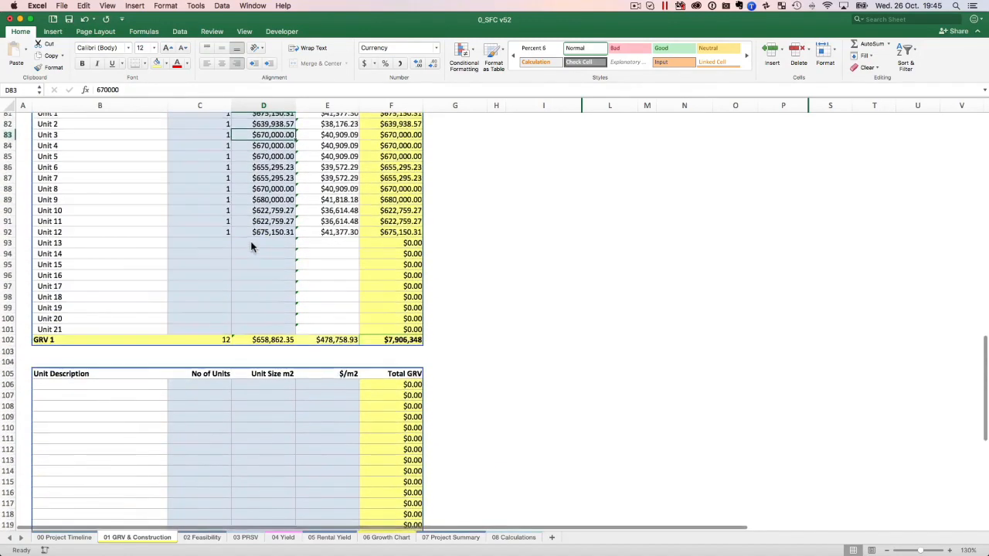
pyautogui.scroll(2, 252, 247)
pyautogui.click(268, 165)
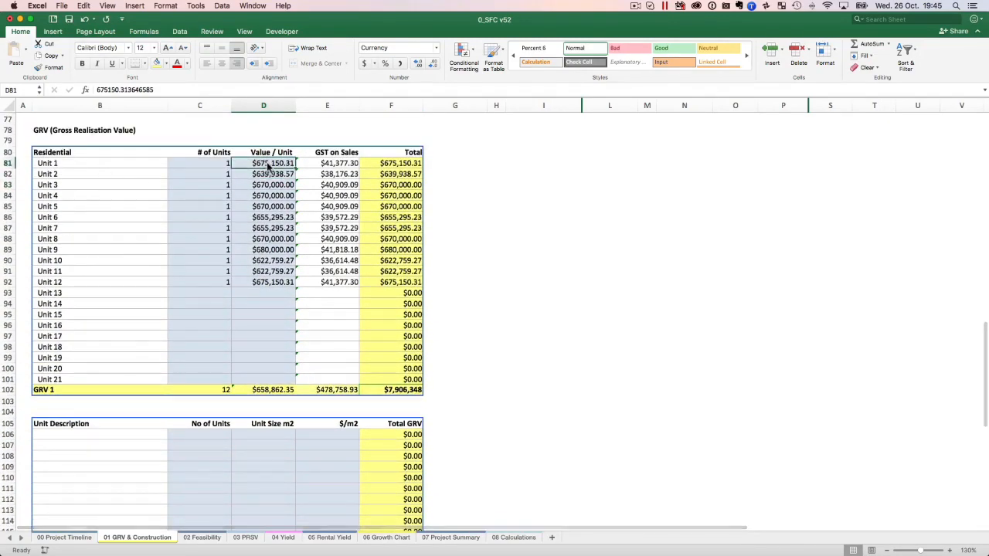
pyautogui.moveTo(268, 165); pyautogui.dragTo(267, 282)
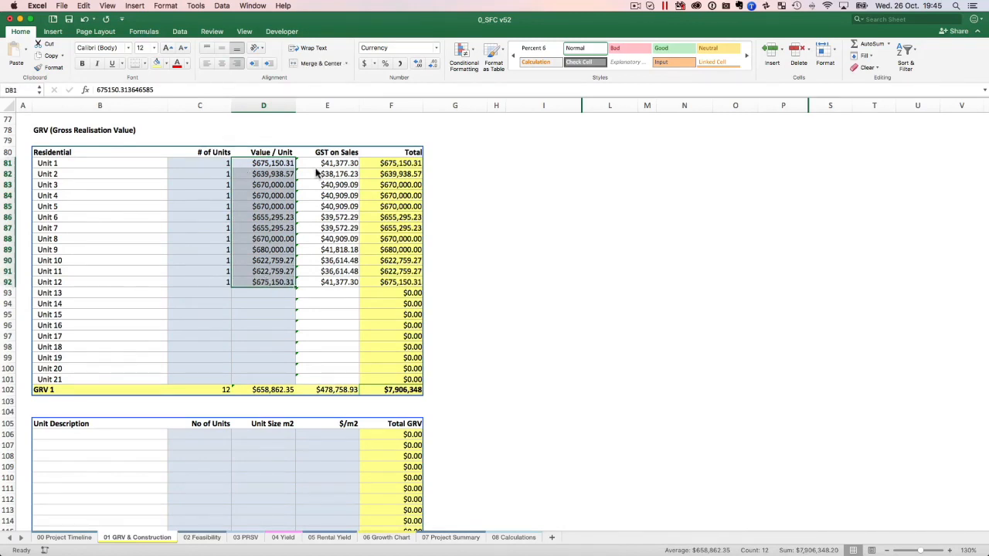
pyautogui.scroll(-1, 318, 170)
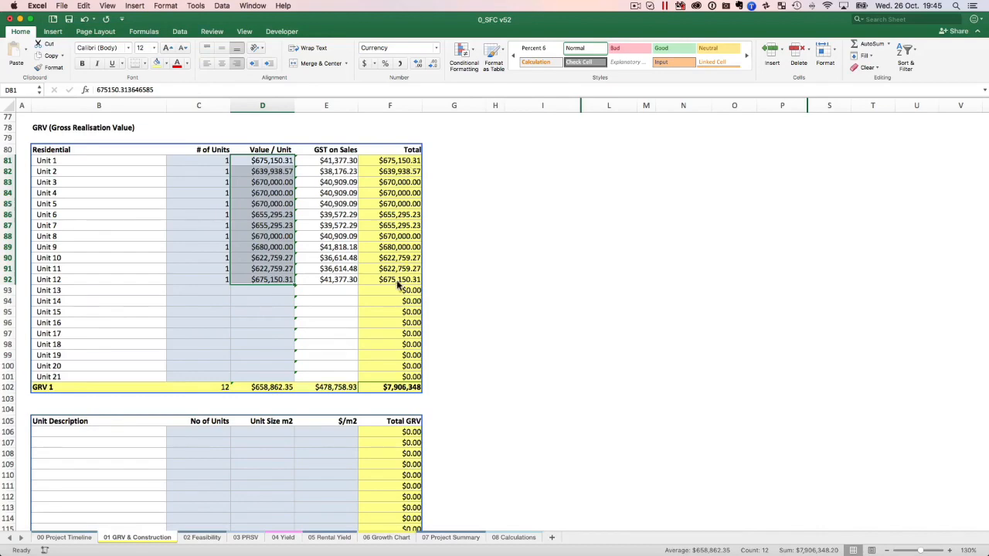
# View the 02 Feasibility sheet to examine the per-unit costs, total development costs and development margin.
pyautogui.click(199, 538)
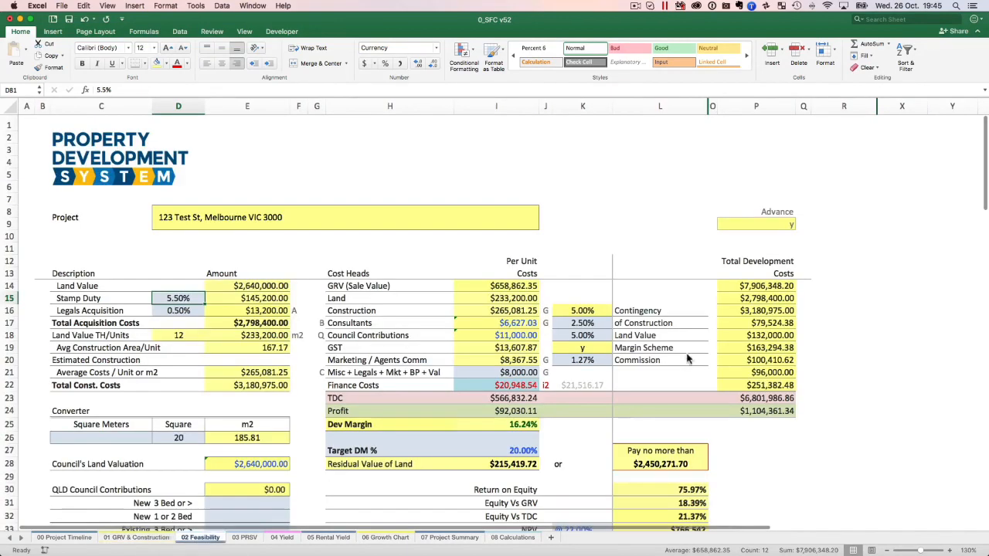
pyautogui.scroll(5, 498, 234)
pyautogui.scroll(1, 497, 234)
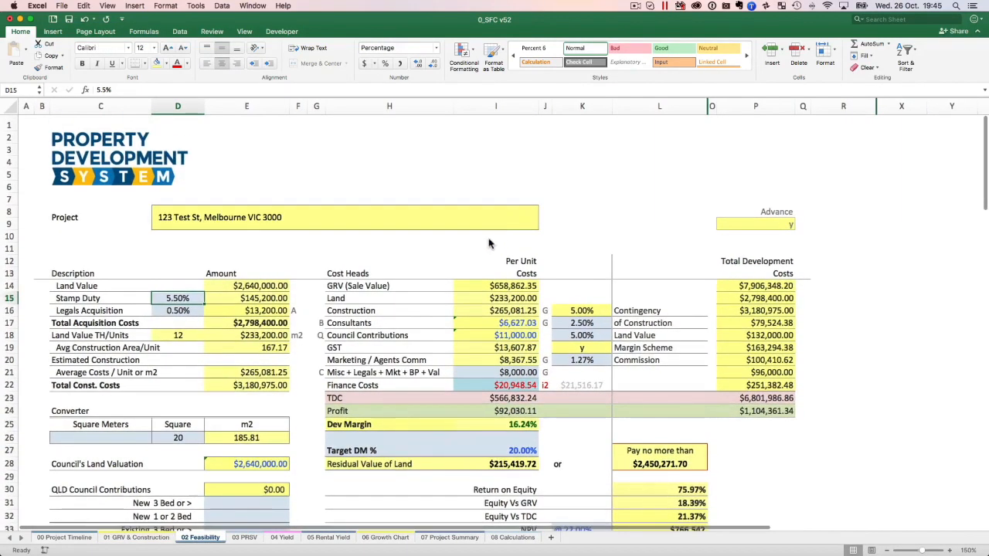
# Review the 01 GRV & Construction sheet from the commercial GFA inputs through the construction costs to the residential GRV table.
pyautogui.click(136, 538)
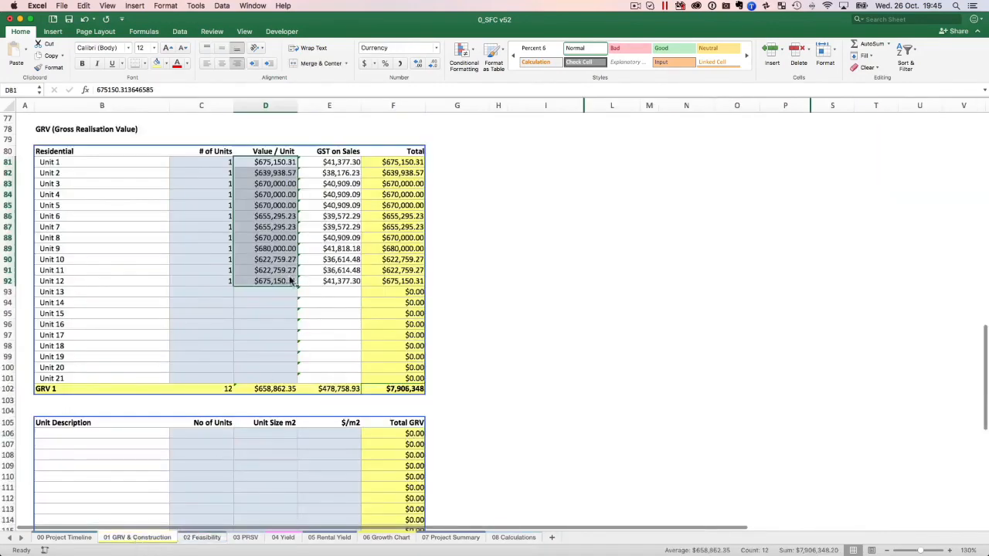
pyautogui.scroll(10, 243, 278)
pyautogui.scroll(6, 243, 278)
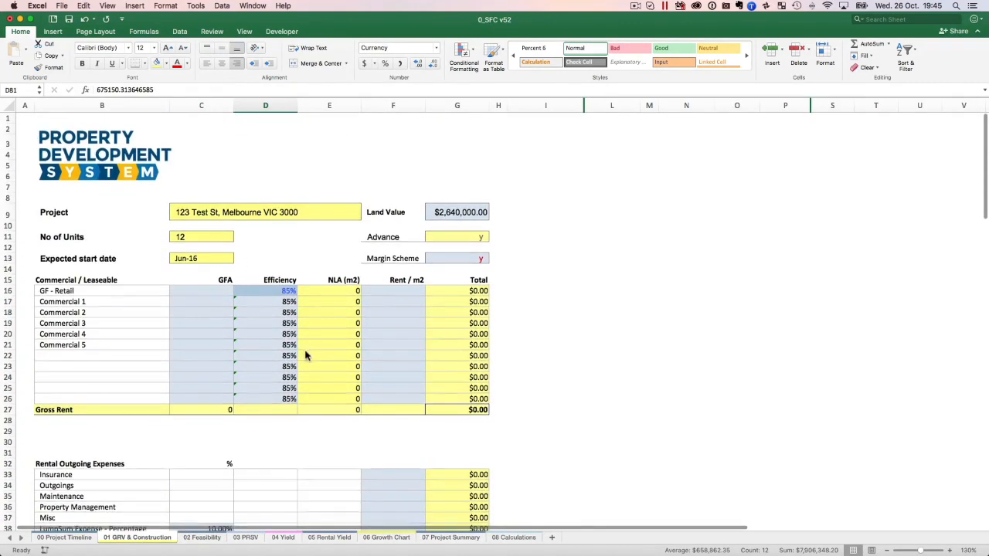
pyautogui.click(184, 289)
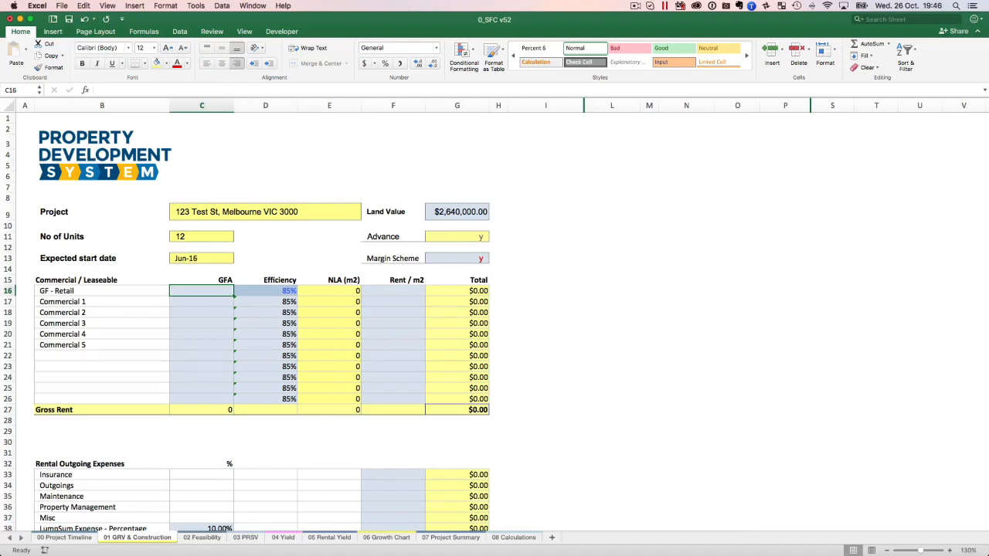
pyautogui.scroll(-15, 288, 315)
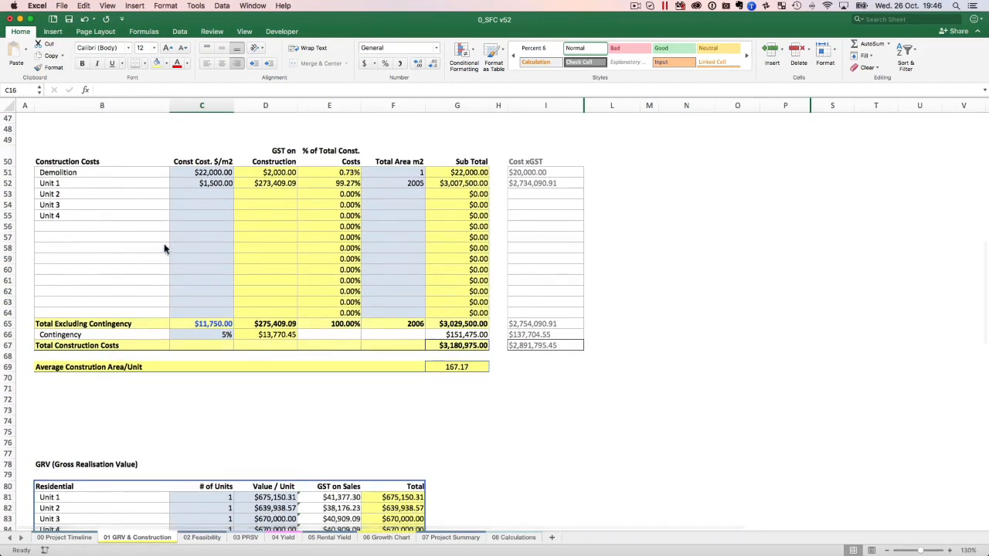
pyautogui.scroll(-2, 219, 448)
pyautogui.scroll(-4, 218, 448)
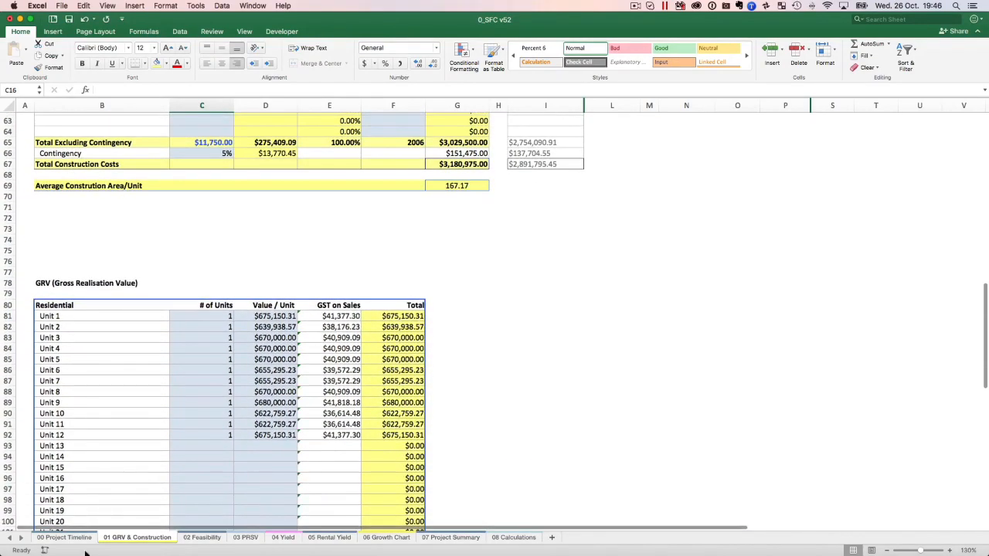
# Show the 02 Feasibility sheet at 140% zoom and examine its cost summary and the Dev Margin formula.
pyautogui.click(199, 538)
pyautogui.scroll(-3, 336, 295)
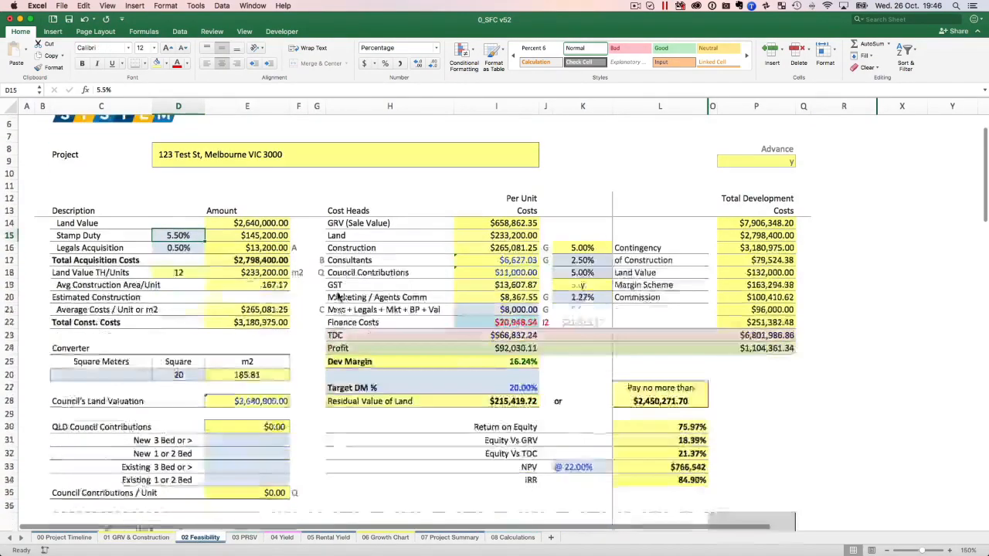
pyautogui.scroll(1, 335, 295)
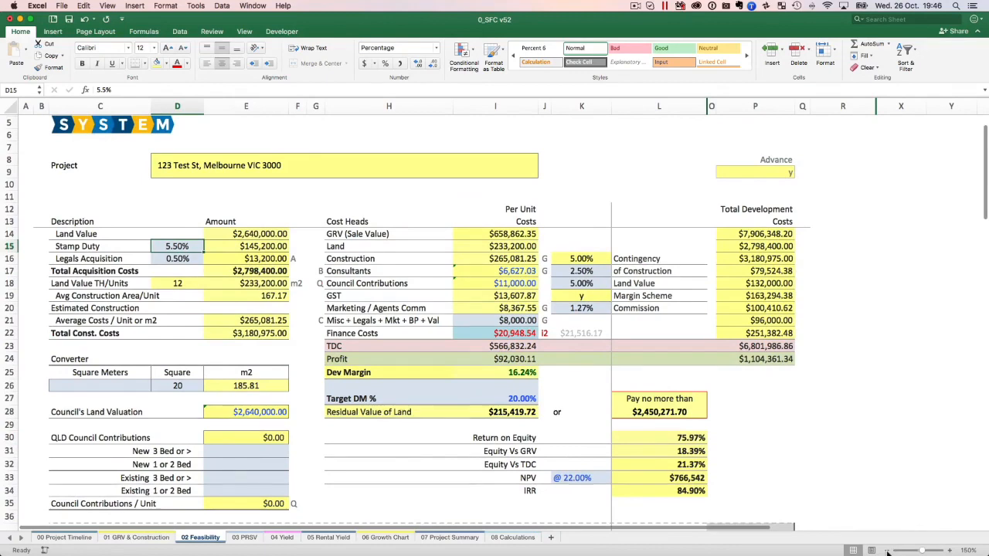
pyautogui.click(896, 550)
pyautogui.scroll(2, 802, 411)
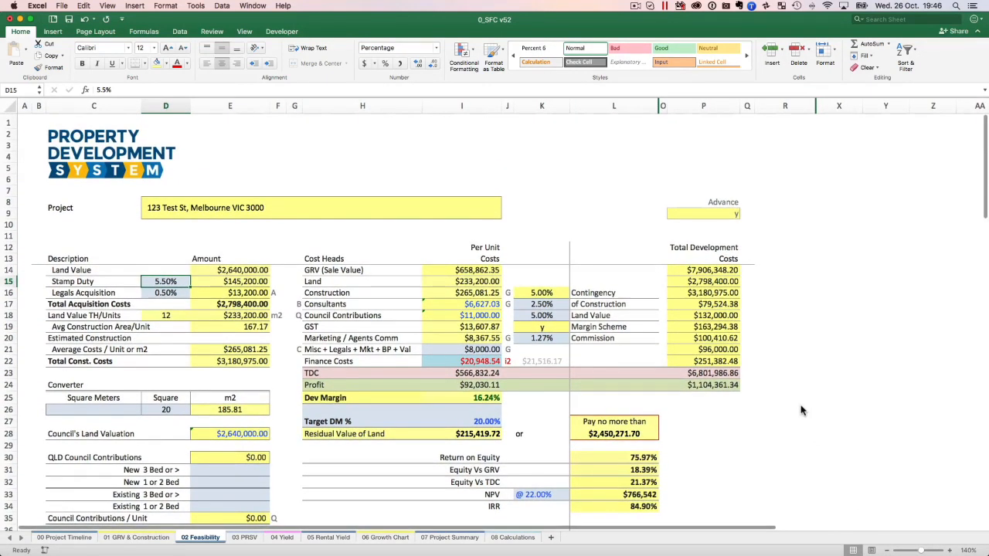
pyautogui.hscroll(2, 802, 411)
pyautogui.hscroll(-2, 802, 411)
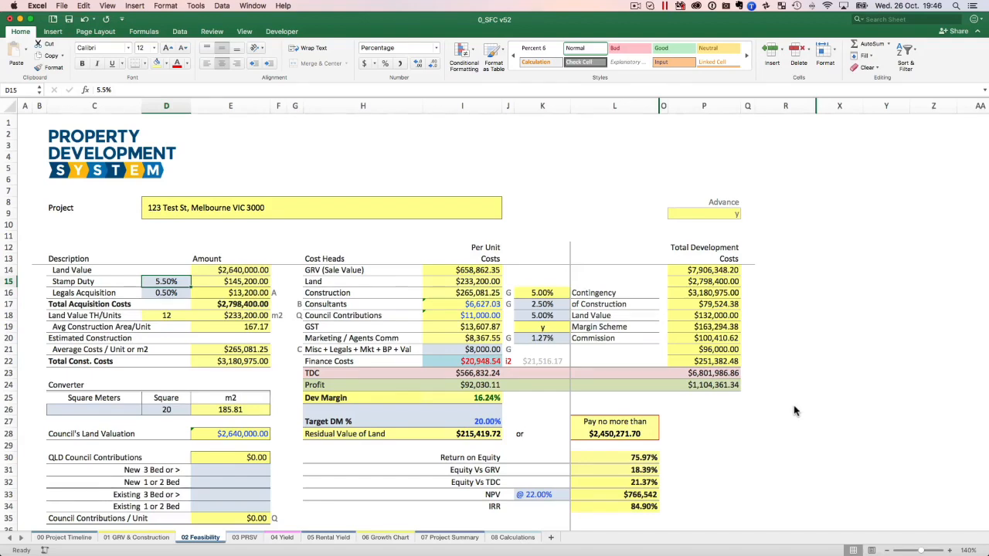
pyautogui.click(494, 398)
pyautogui.scroll(-2, 819, 413)
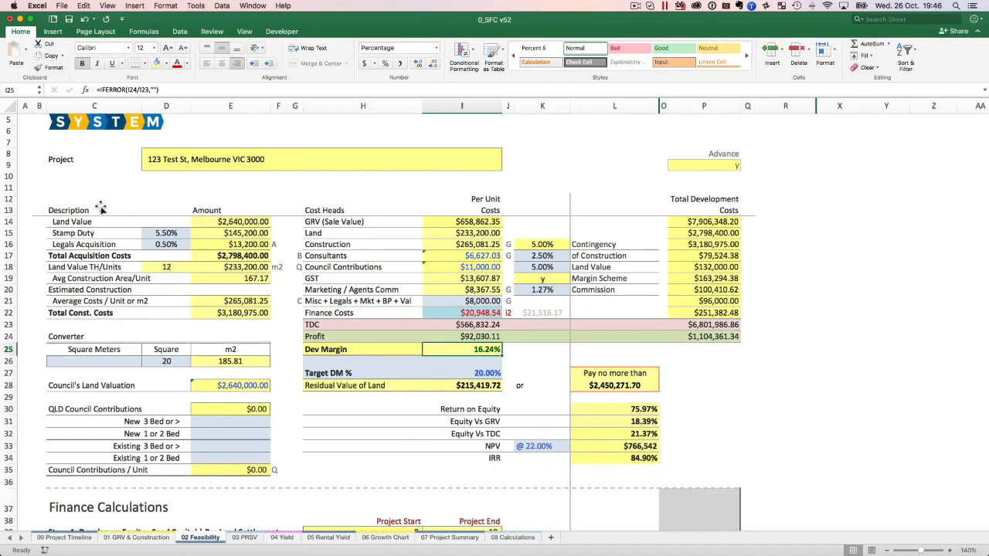
# Inspect the Stamp Duty and Legals Acquisition rates, the Land Value, the Total Acquisition Costs and the Land Value TH/Units row.
pyautogui.click(172, 234)
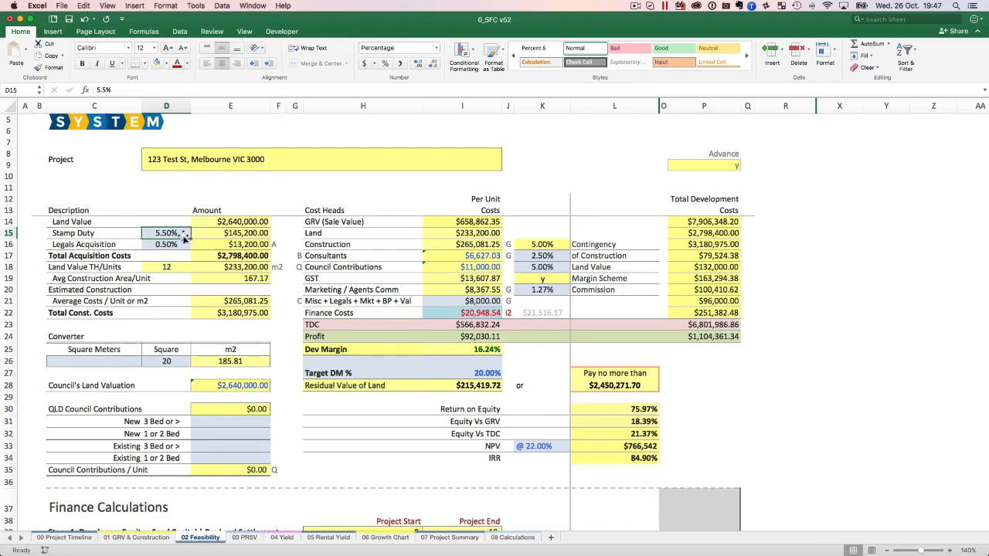
pyautogui.click(169, 244)
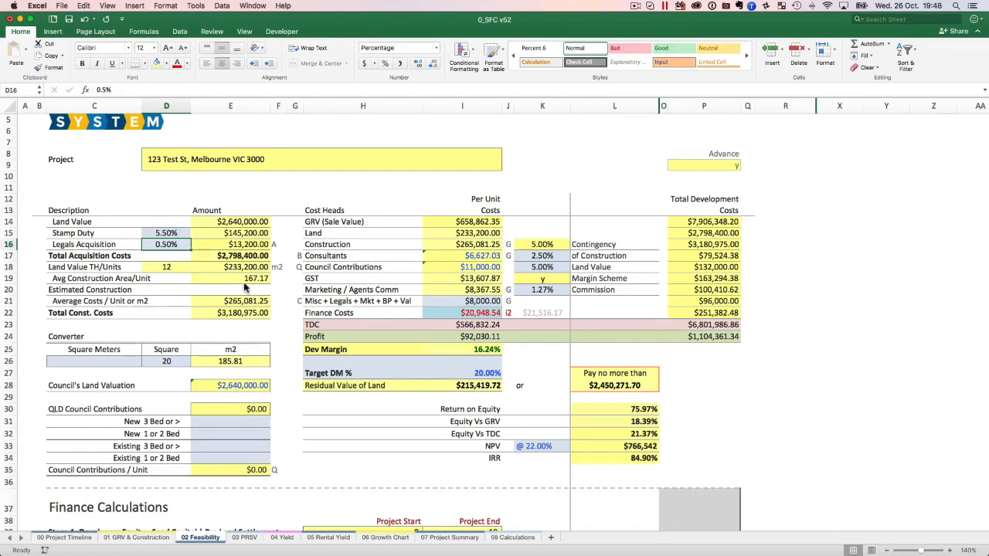
pyautogui.click(87, 224)
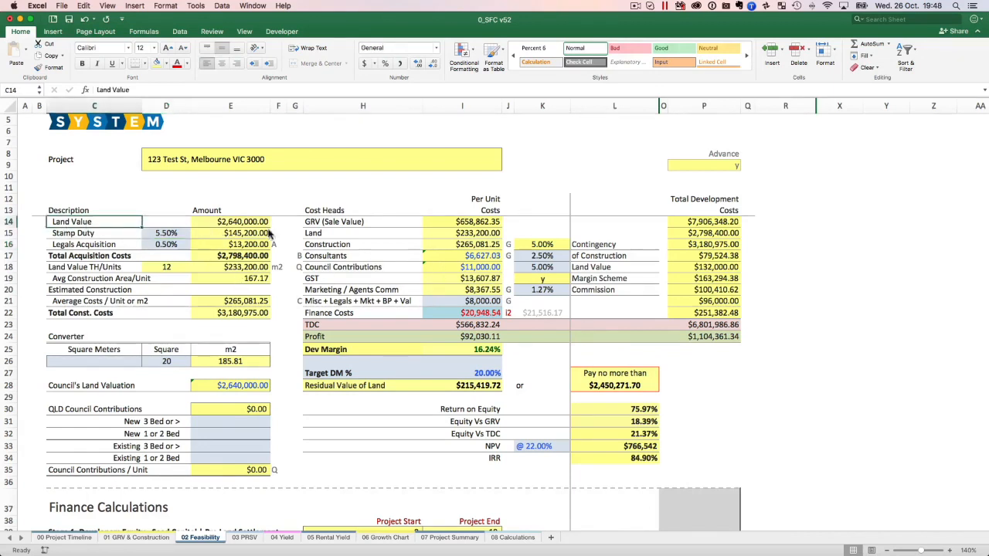
pyautogui.click(90, 233)
pyautogui.click(89, 246)
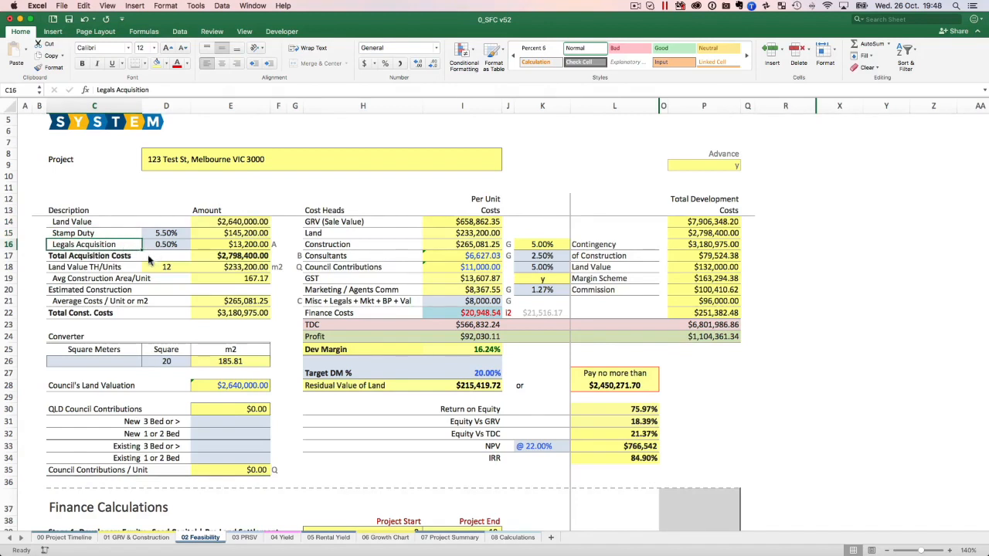
pyautogui.click(240, 256)
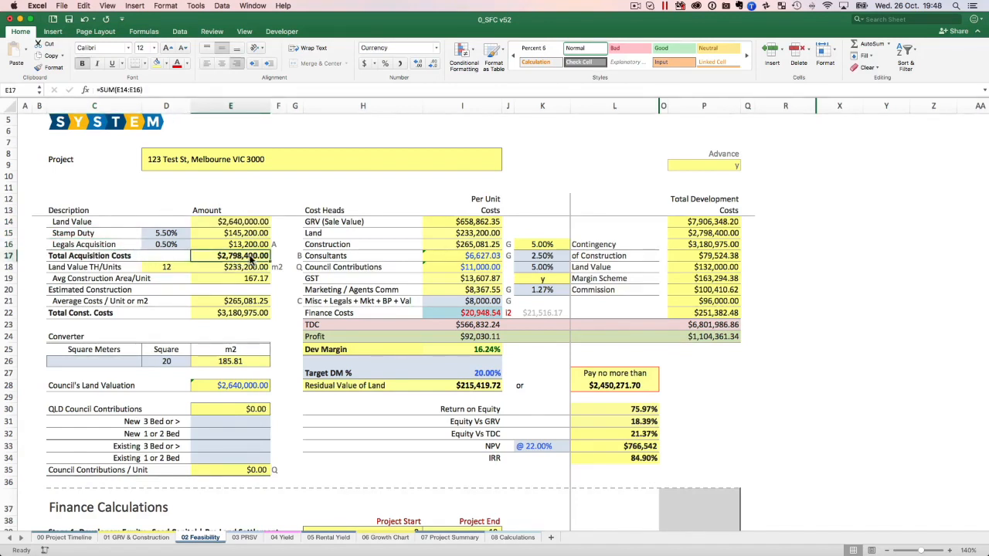
pyautogui.click(97, 268)
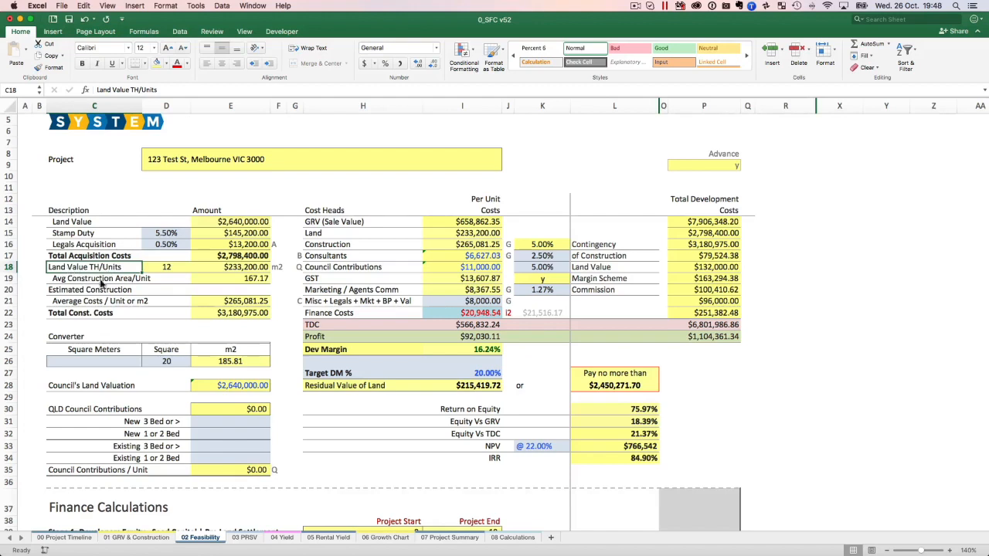
# Check Avg Construction Area/Unit against the 01 GRV & Construction sheet and review the Estimated Construction rows down to Total Const. Costs in 02 Feasibility.
pyautogui.click(104, 281)
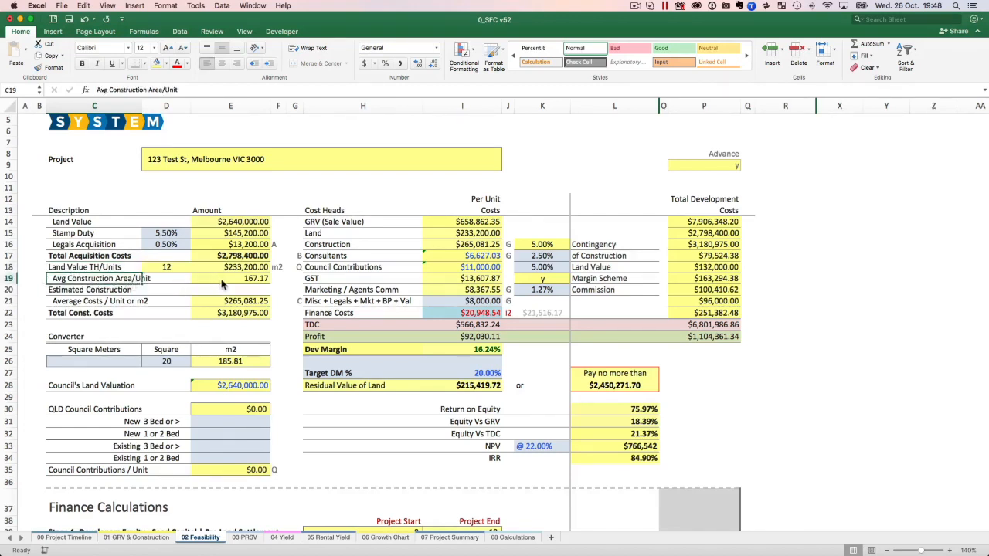
pyautogui.click(137, 537)
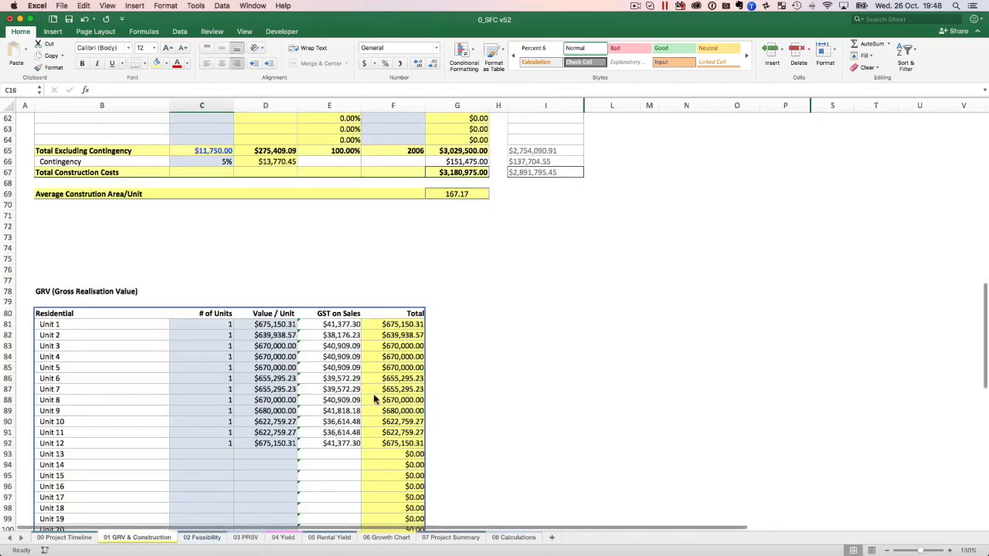
pyautogui.scroll(5, 231, 332)
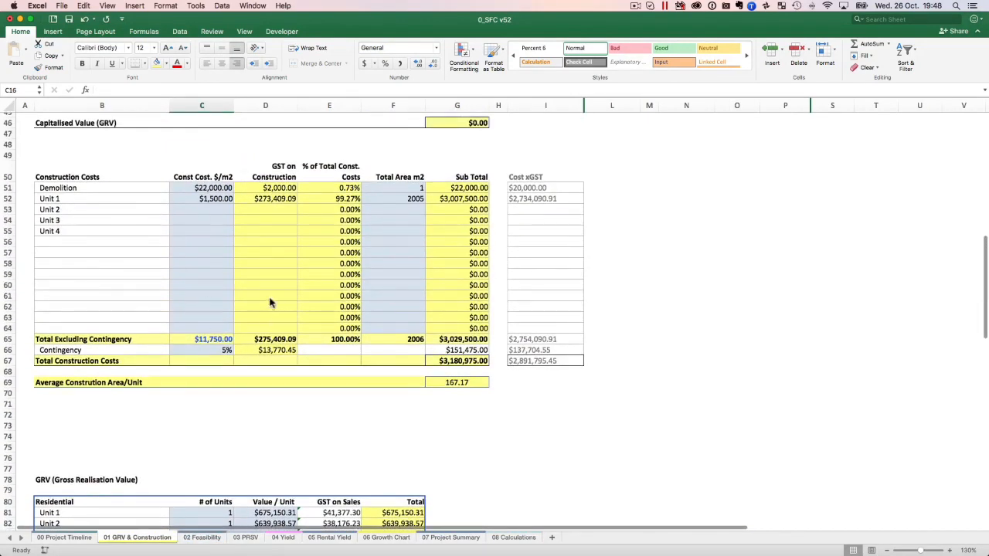
pyautogui.click(207, 537)
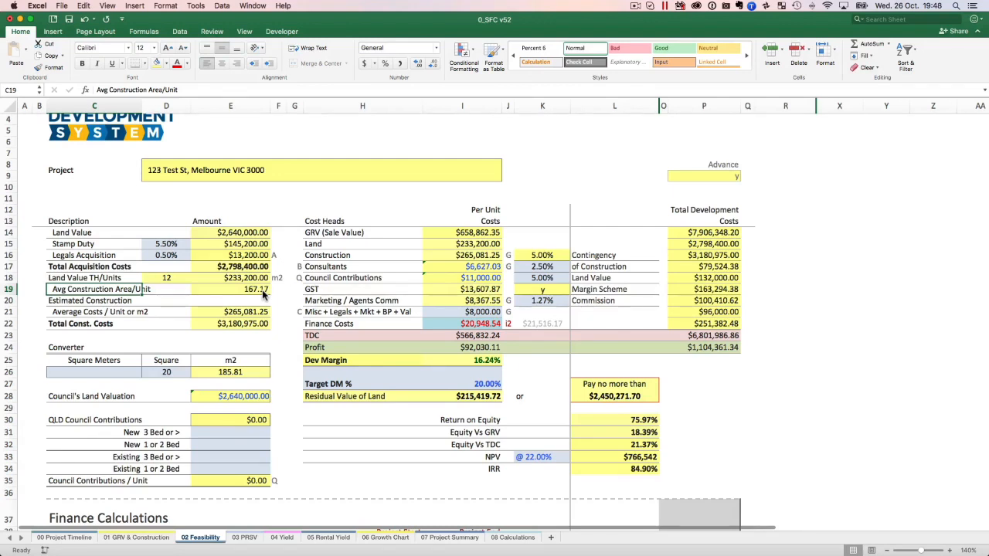
pyautogui.click(101, 302)
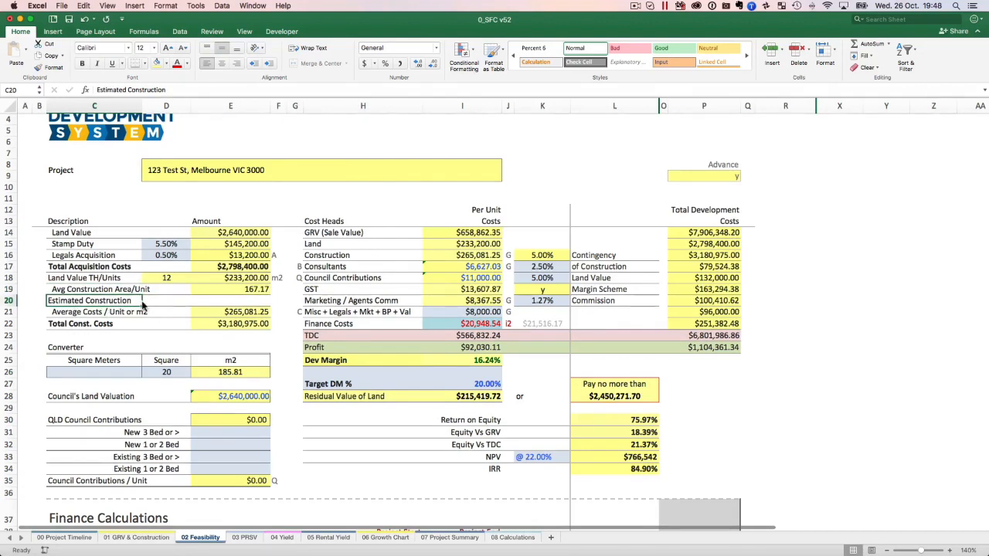
pyautogui.click(101, 311)
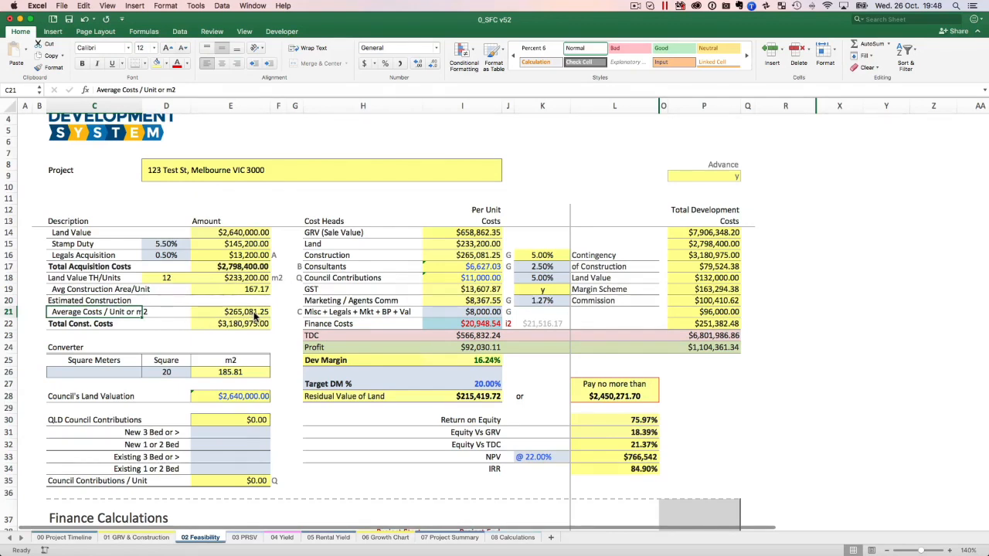
pyautogui.click(54, 325)
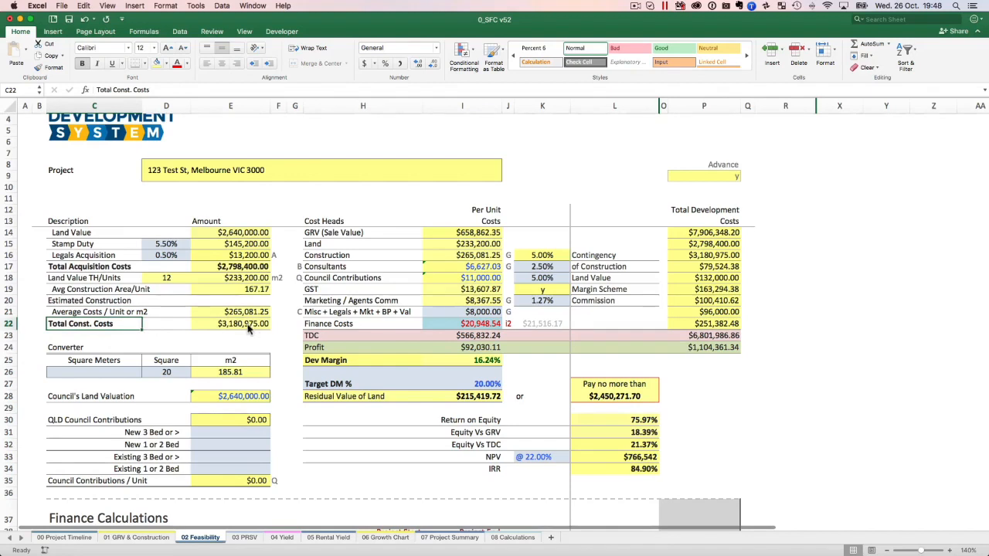
# Inspect the per-unit cost heads from GRV (Sale Value) through Land and Construction to the Consultants formula.
pyautogui.click(373, 233)
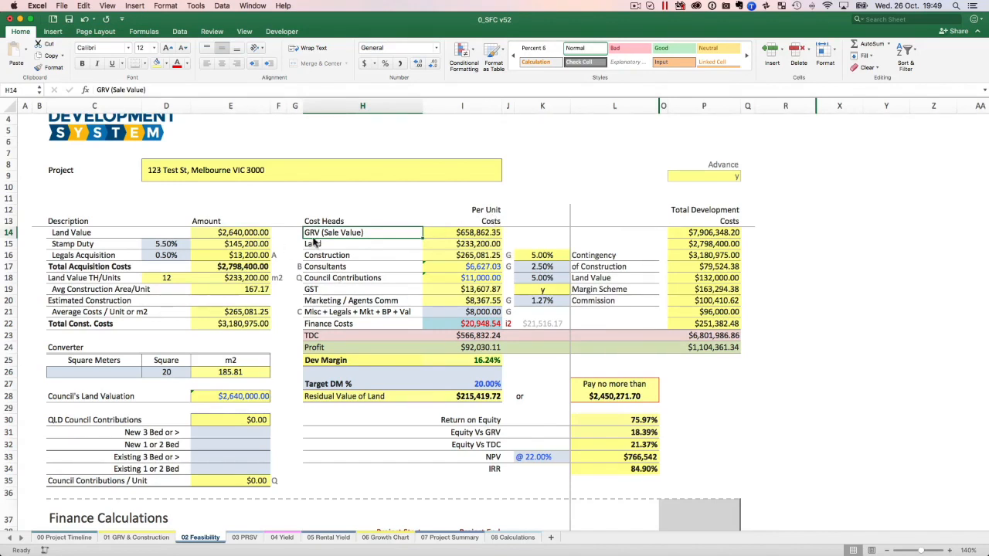
pyautogui.press('Down')
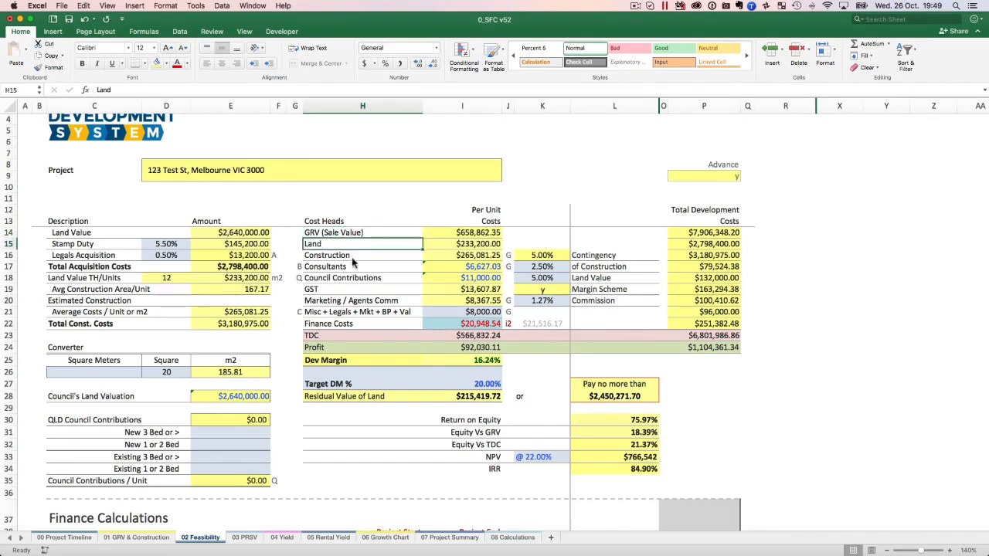
pyautogui.press('Down')
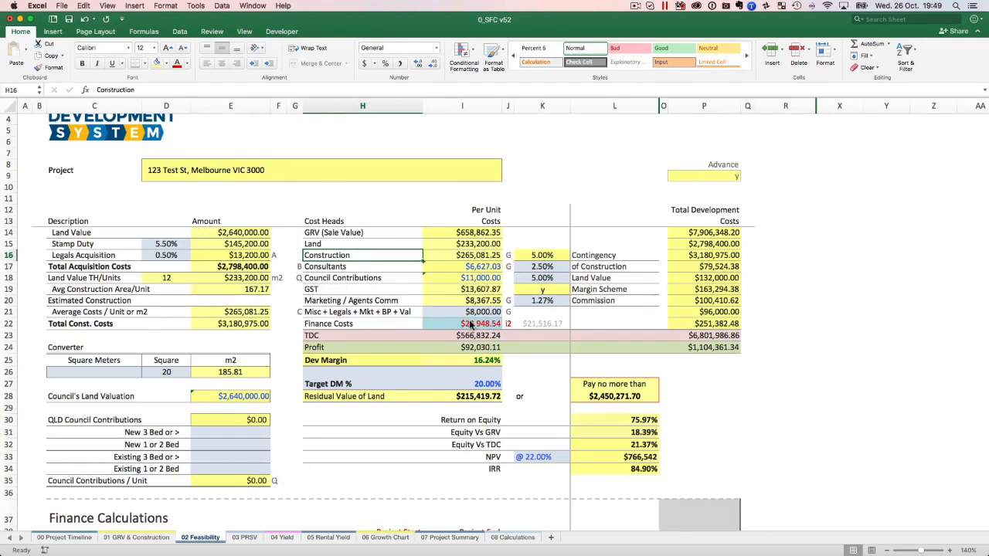
pyautogui.click(344, 267)
pyautogui.click(475, 271)
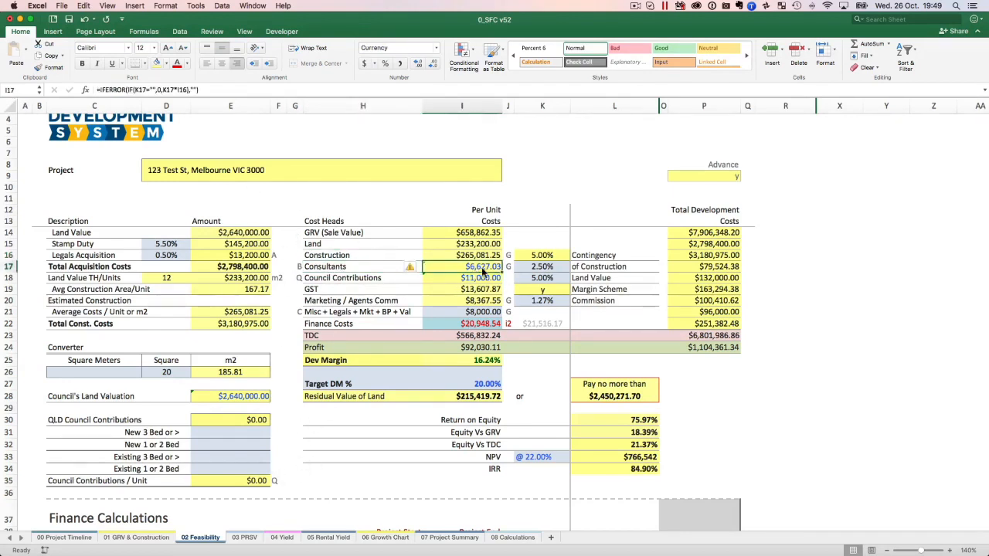
# Try Consultants at 5% of Construction to test the effect on the feasibility, and set the rate back to 2.5%.
pyautogui.click(550, 268)
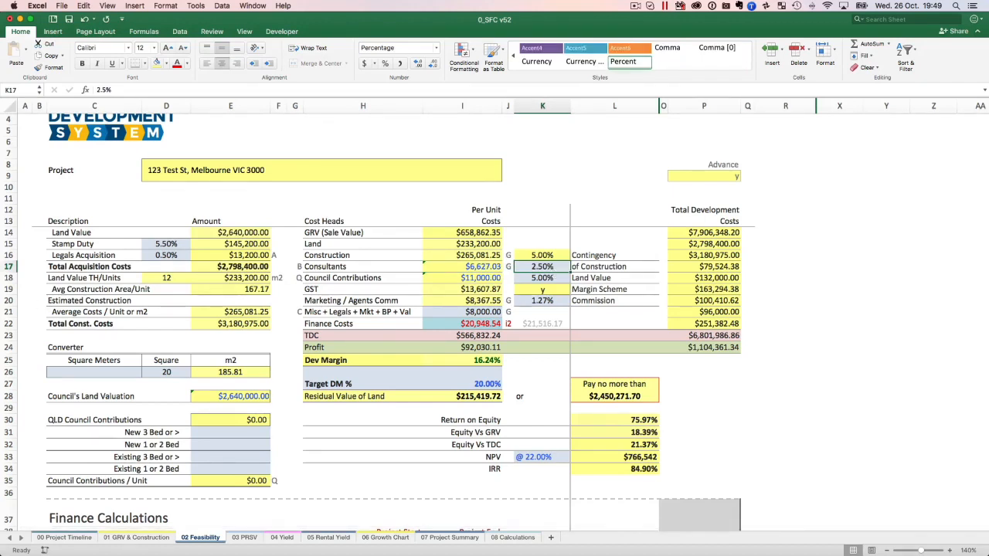
pyautogui.write('5')
pyautogui.hotkey('ctrl', 'Return')
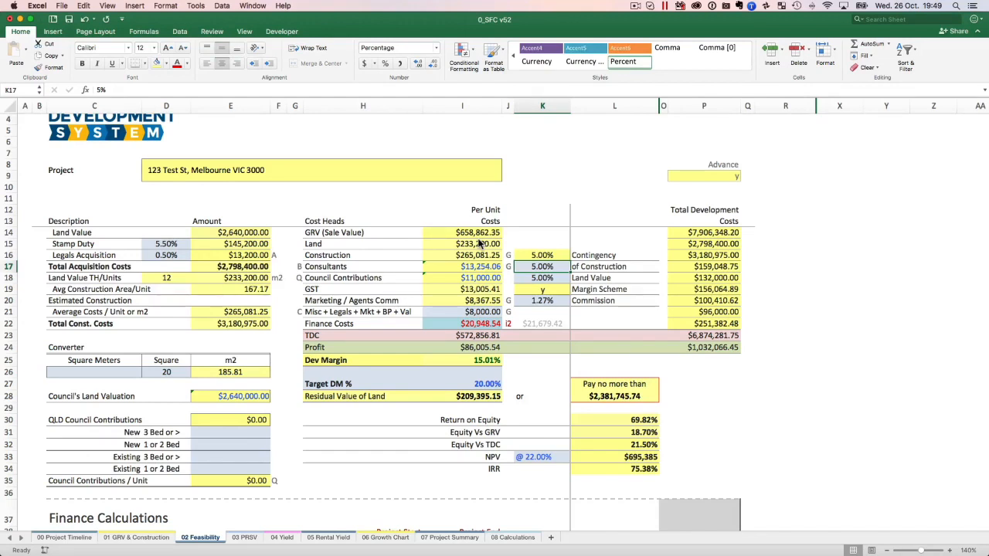
pyautogui.write('2.5')
pyautogui.press('Return')
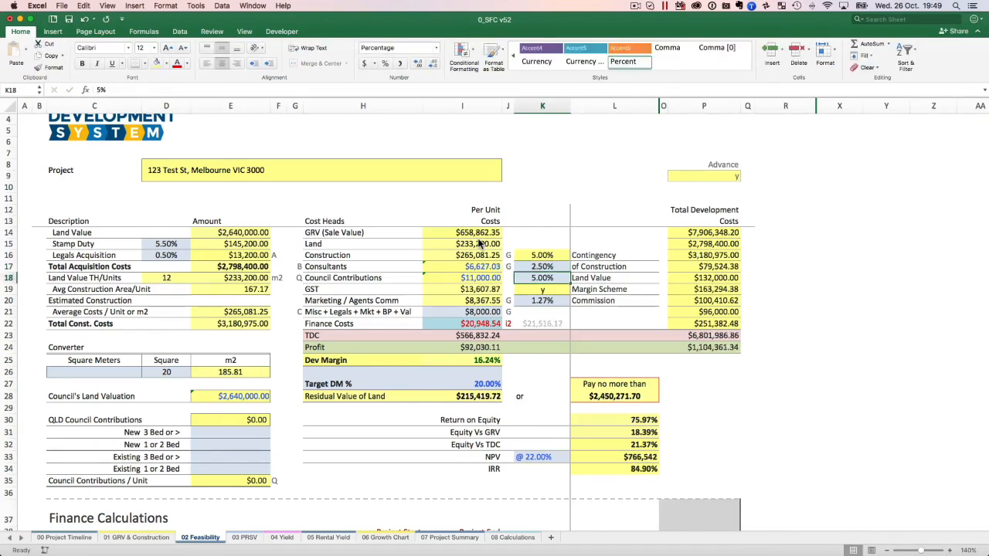
pyautogui.click(542, 268)
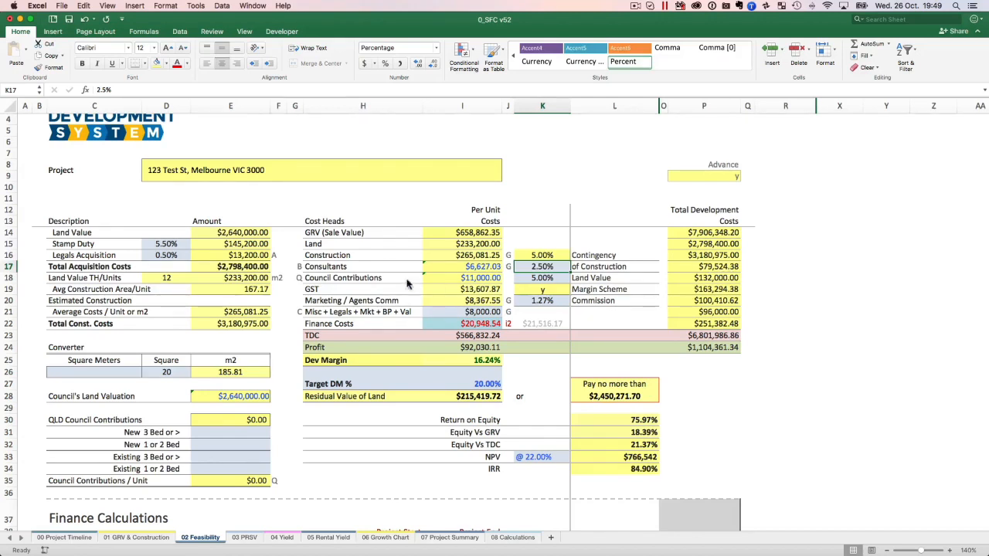
# Examine the Council Contributions formula, Land Value rate, Q marker and QLD Council Contributions section, and compare them with the Consultants formula and rate.
pyautogui.click(368, 283)
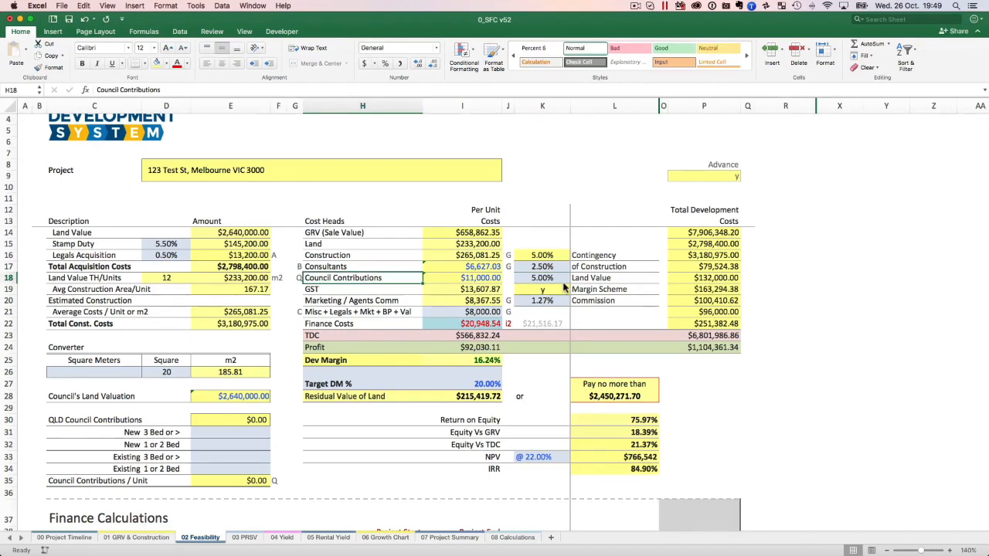
pyautogui.click(549, 279)
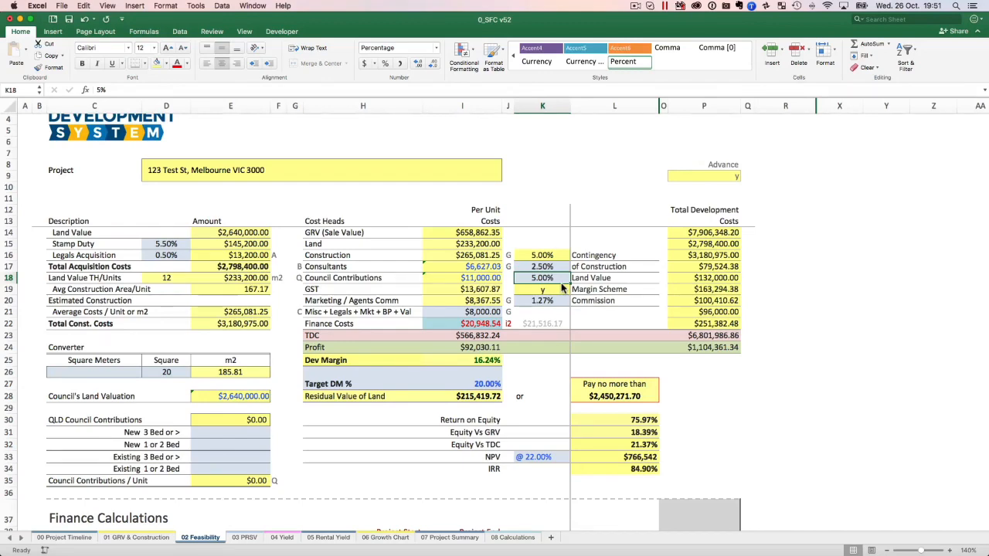
pyautogui.scroll(-3, 291, 292)
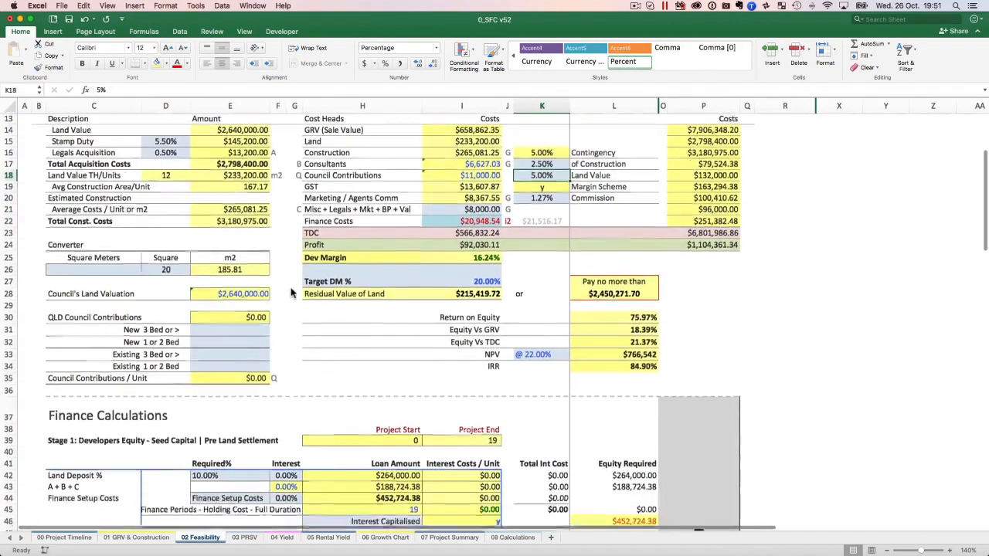
pyautogui.scroll(1, 248, 220)
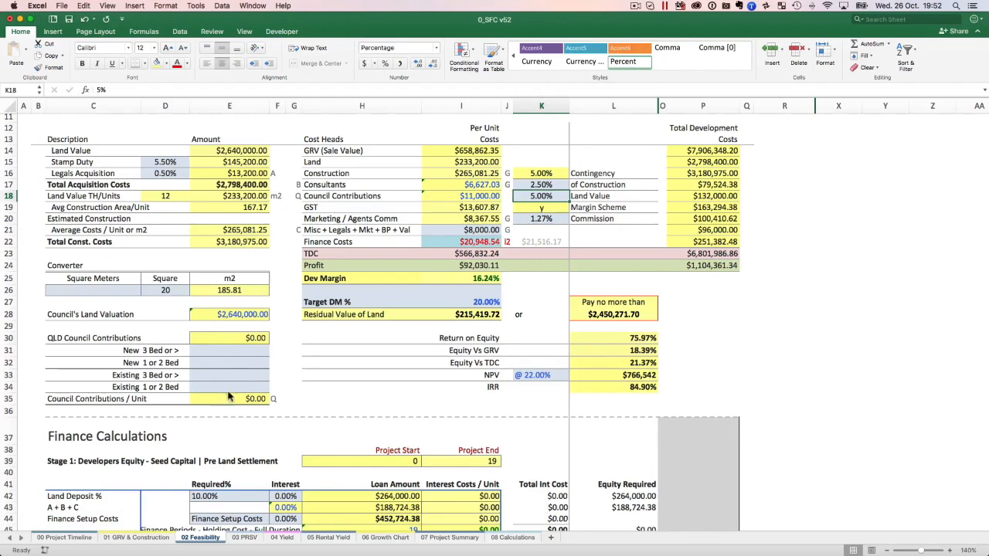
pyautogui.click(297, 195)
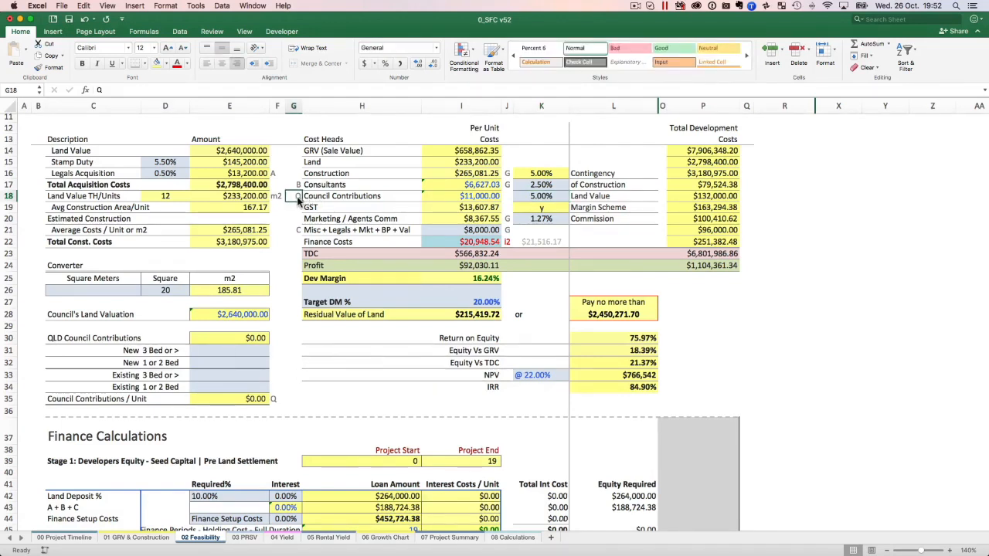
pyautogui.click(475, 197)
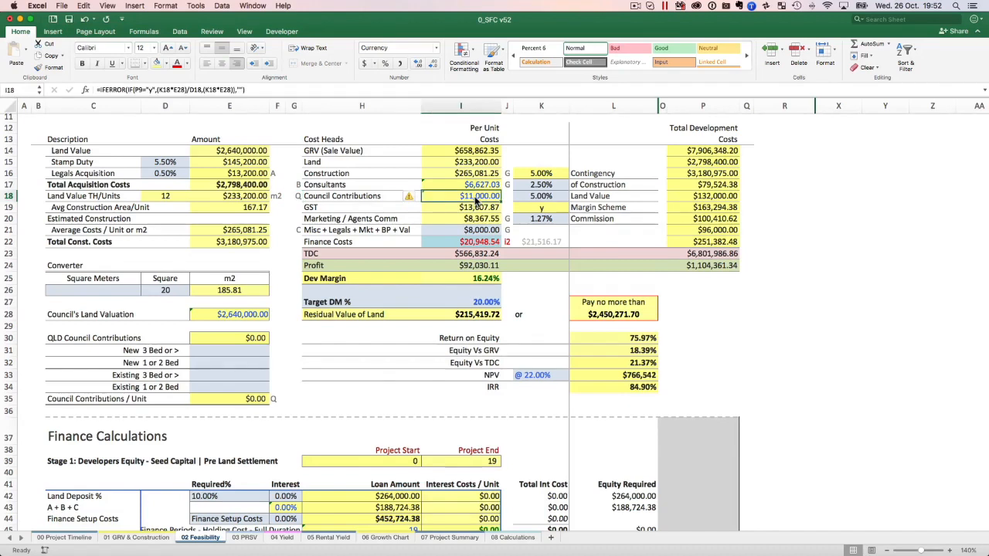
pyautogui.click(476, 186)
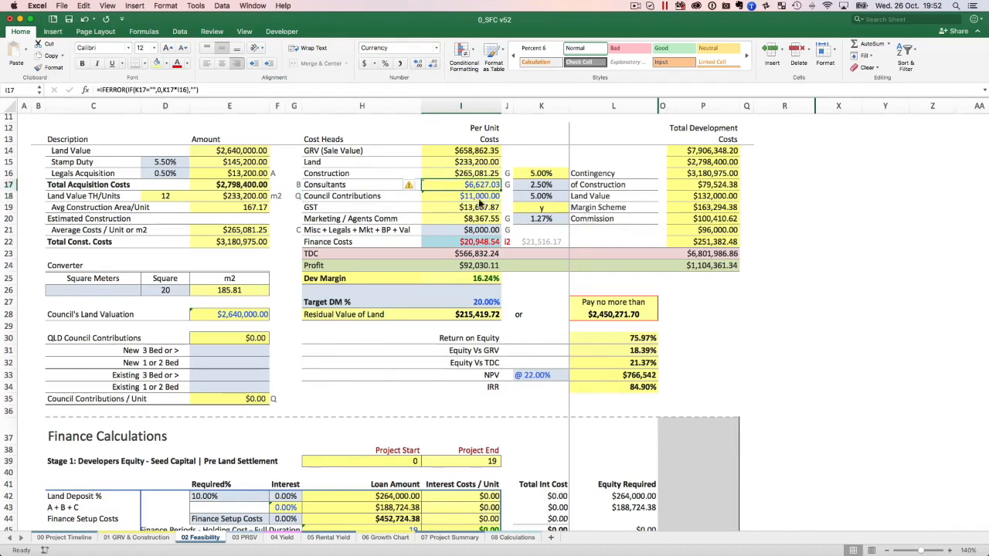
pyautogui.click(540, 186)
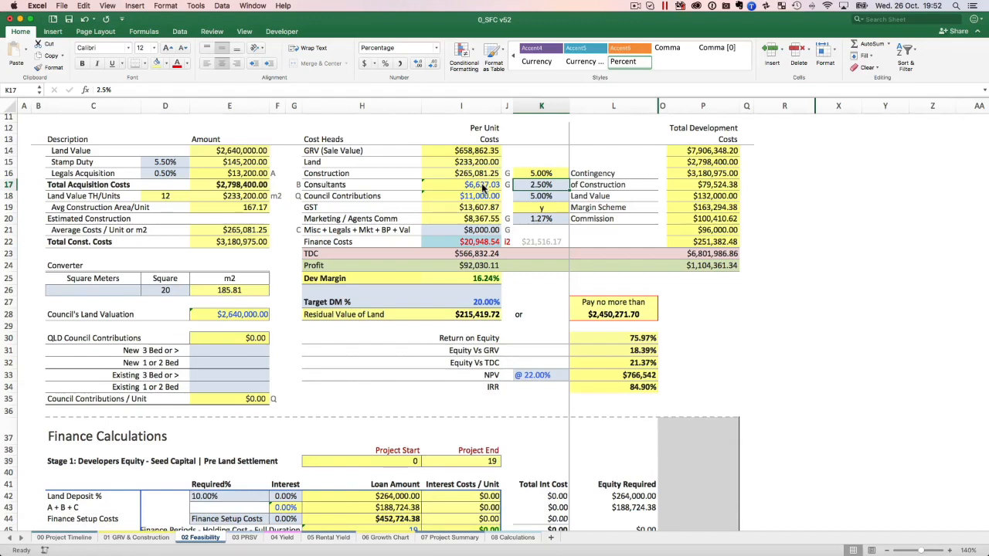
pyautogui.click(537, 198)
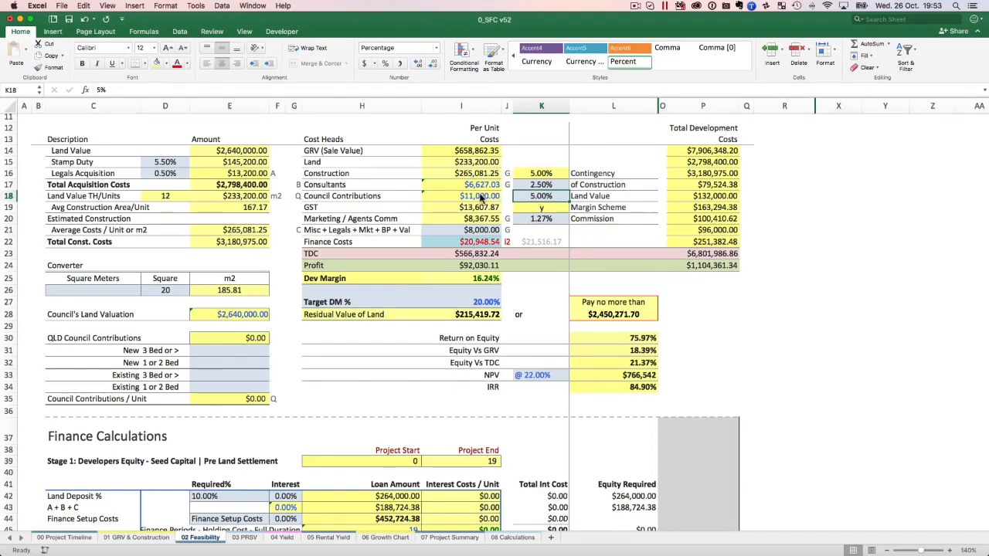
# Inspect the Consultants formula and Land Value rate, and trace the GST Margin Scheme setting to its source in the 01 GRV & Construction sheet.
pyautogui.click(475, 185)
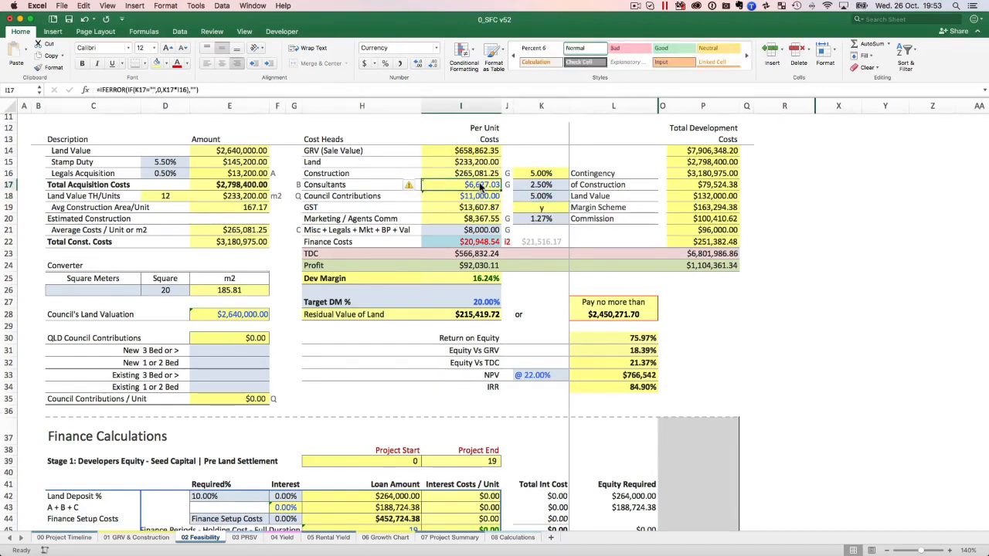
pyautogui.click(539, 198)
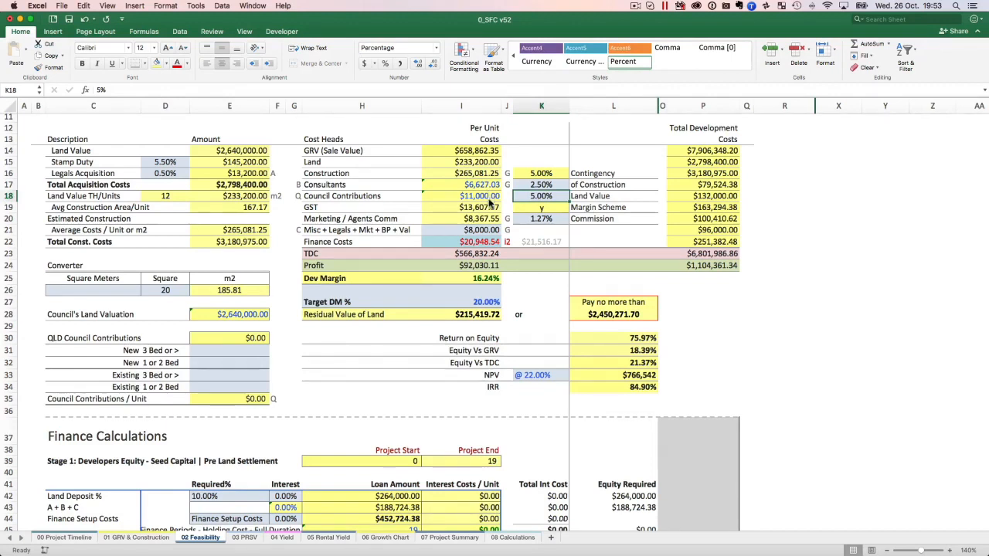
pyautogui.click(545, 210)
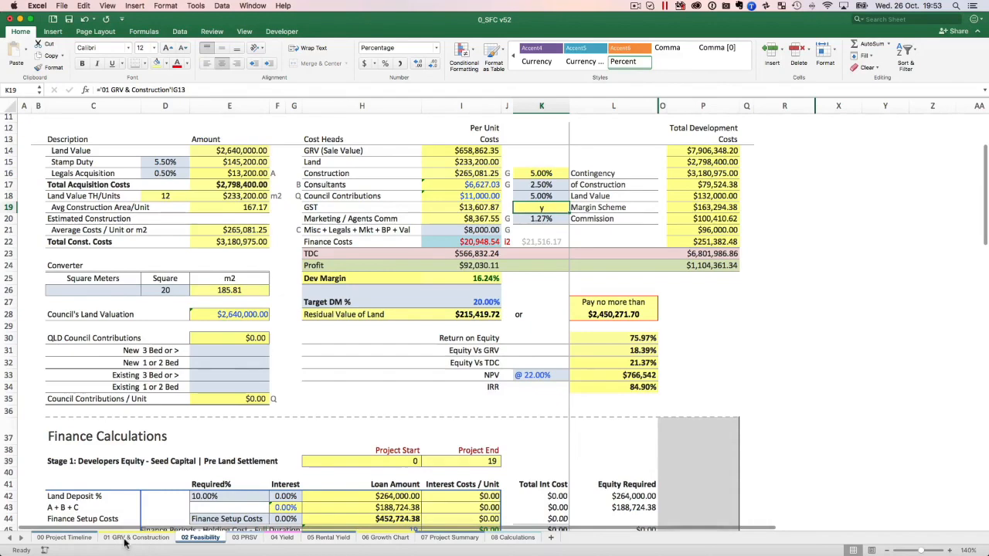
pyautogui.click(73, 539)
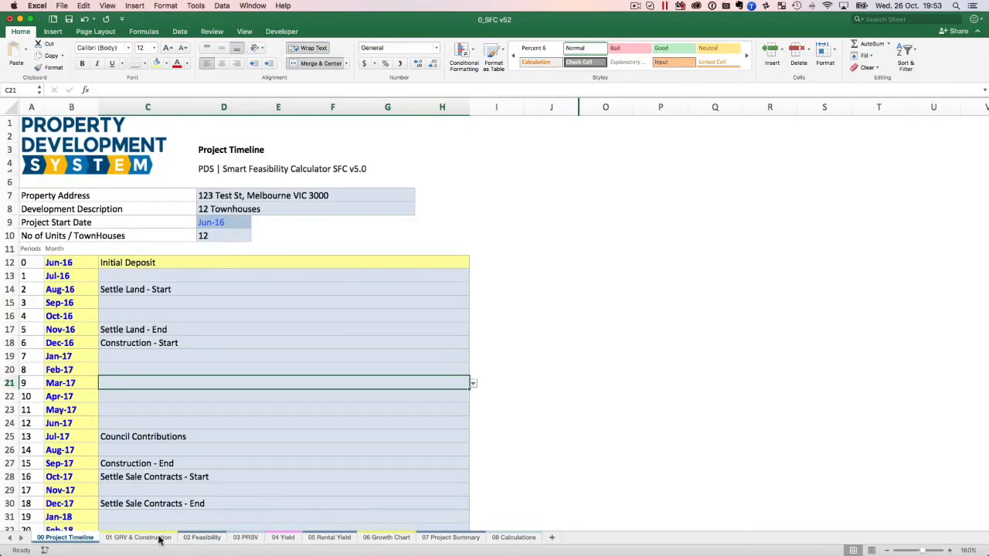
pyautogui.click(154, 538)
pyautogui.scroll(15, 535, 192)
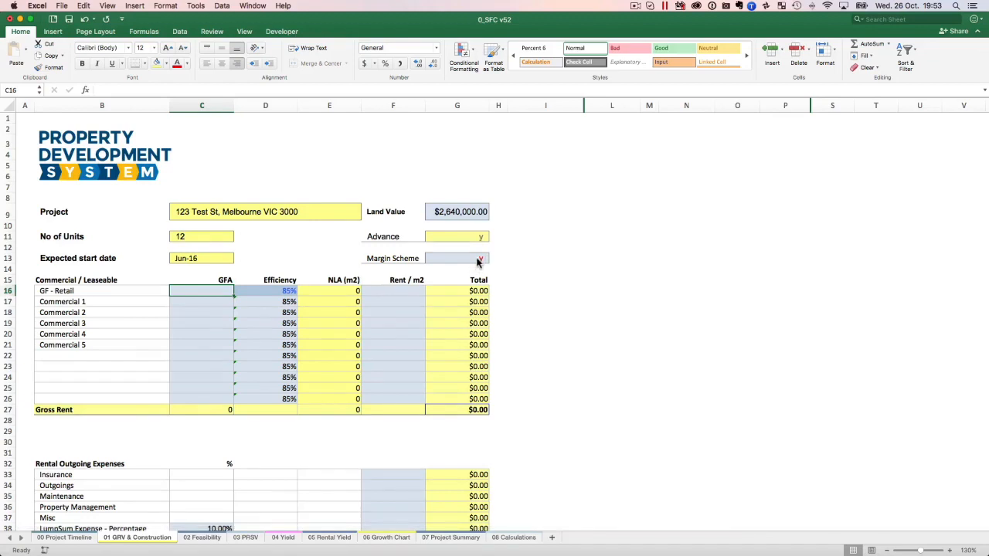
pyautogui.click(202, 538)
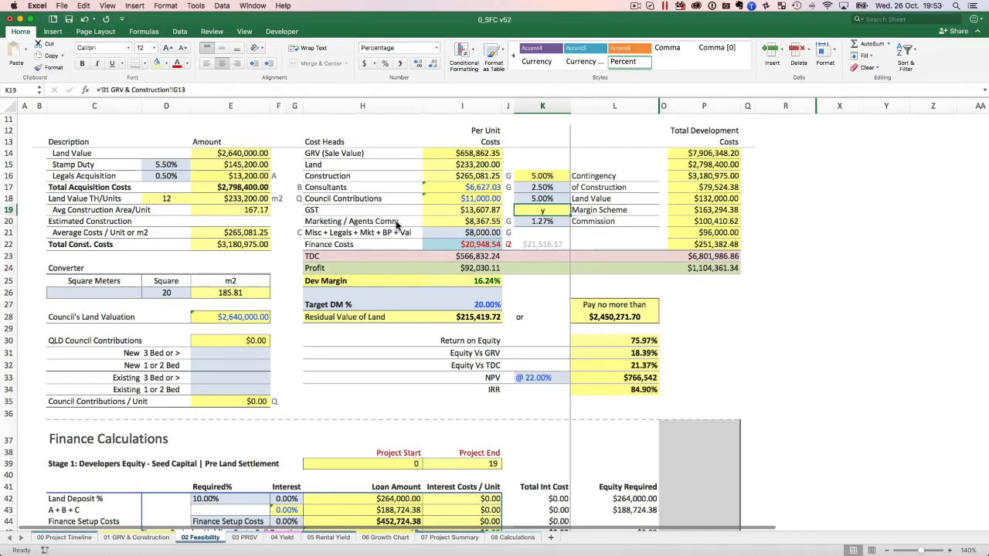
# Examine the Commission rate for Marketing / Agents Comm and the per-unit allowance for Misc + Legals + Mkt + BP + Val.
pyautogui.click(544, 222)
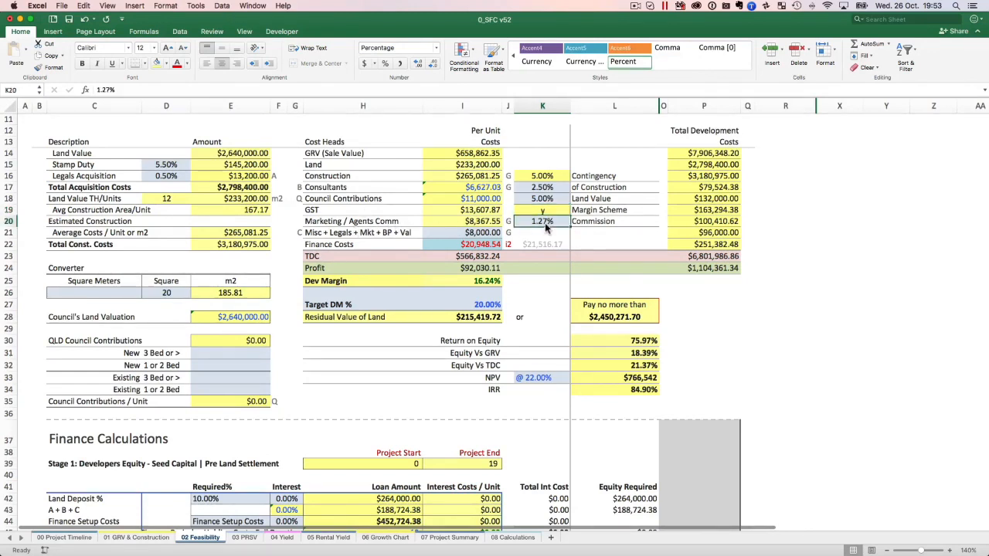
pyautogui.click(323, 235)
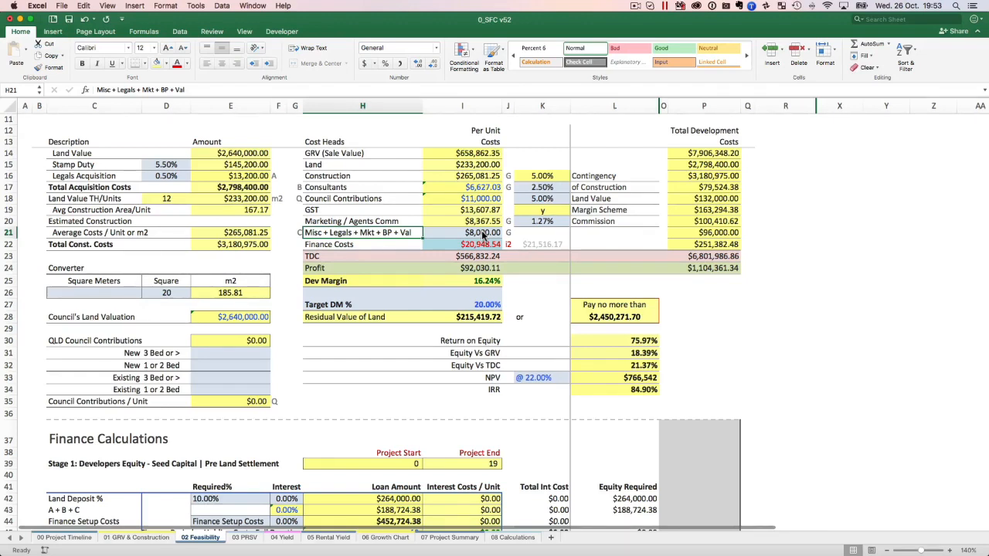
pyautogui.click(326, 222)
pyautogui.click(534, 223)
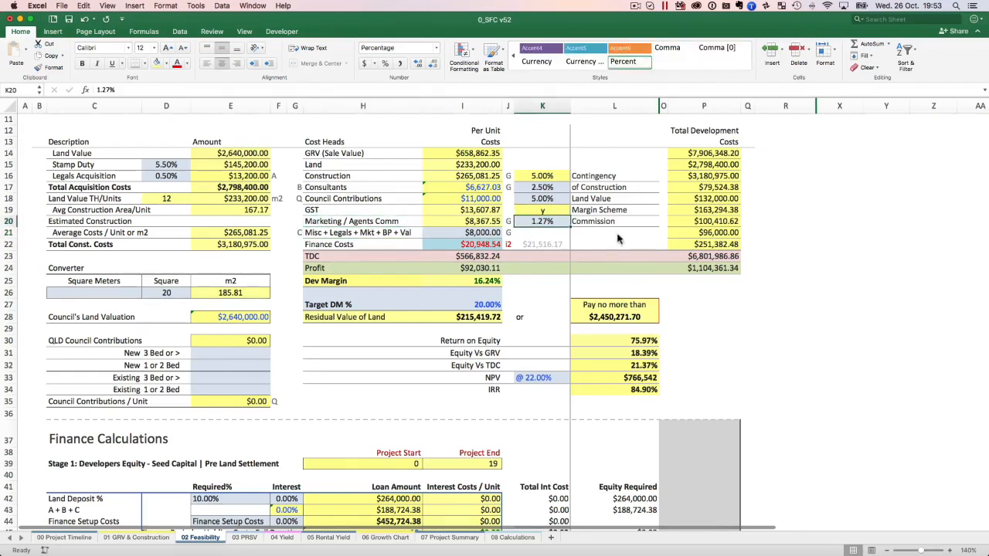
pyautogui.click(478, 234)
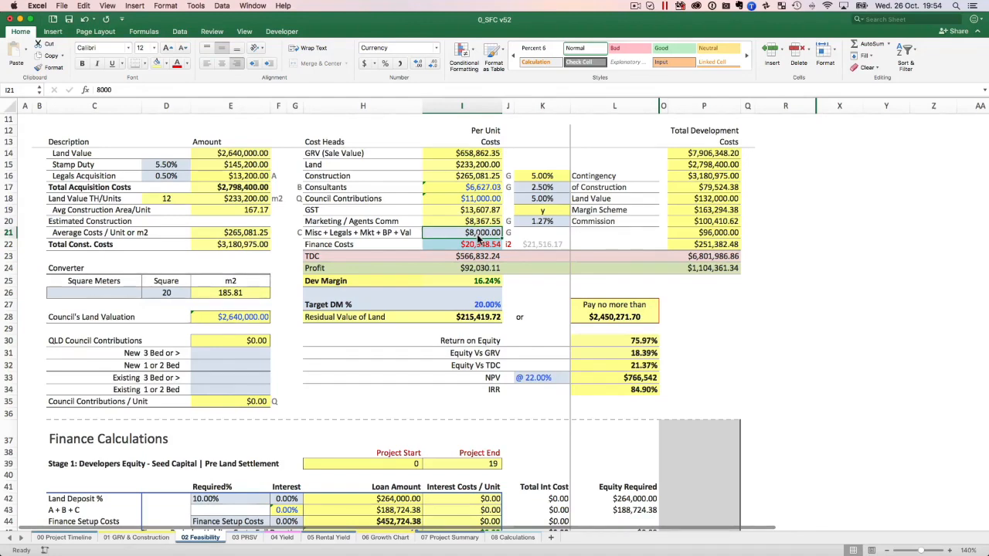
pyautogui.scroll(1, 478, 240)
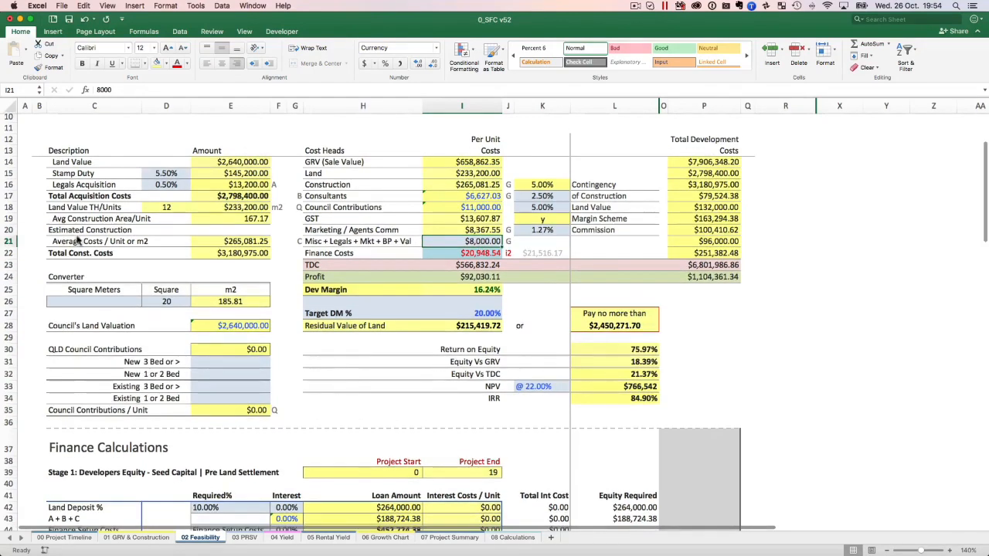
pyautogui.click(400, 243)
pyautogui.click(463, 242)
# Clear the per-unit Finance Costs value and locate the matching i2 Total Interest Costs/Unit in the Stage 3 finance calculations.
pyautogui.click(491, 253)
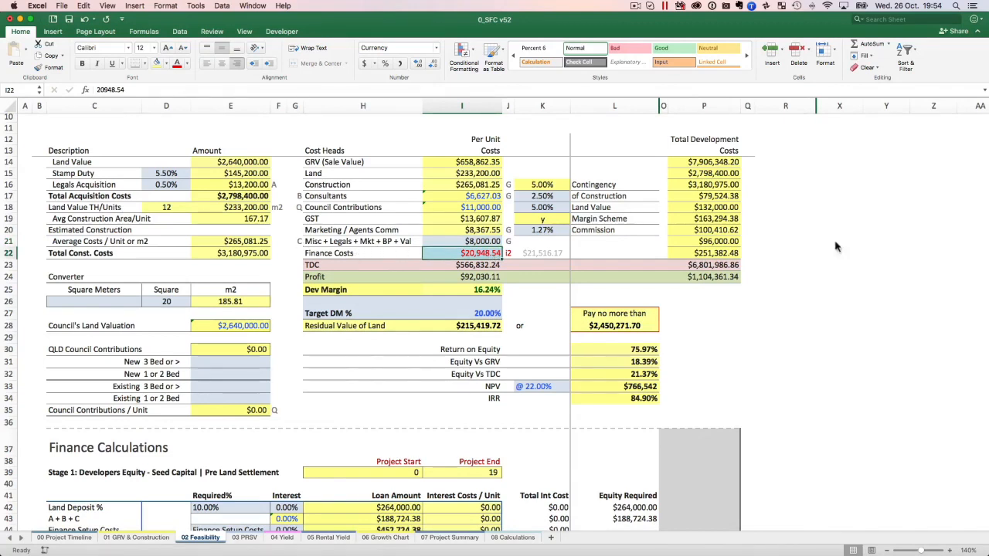
pyautogui.press('Delete')
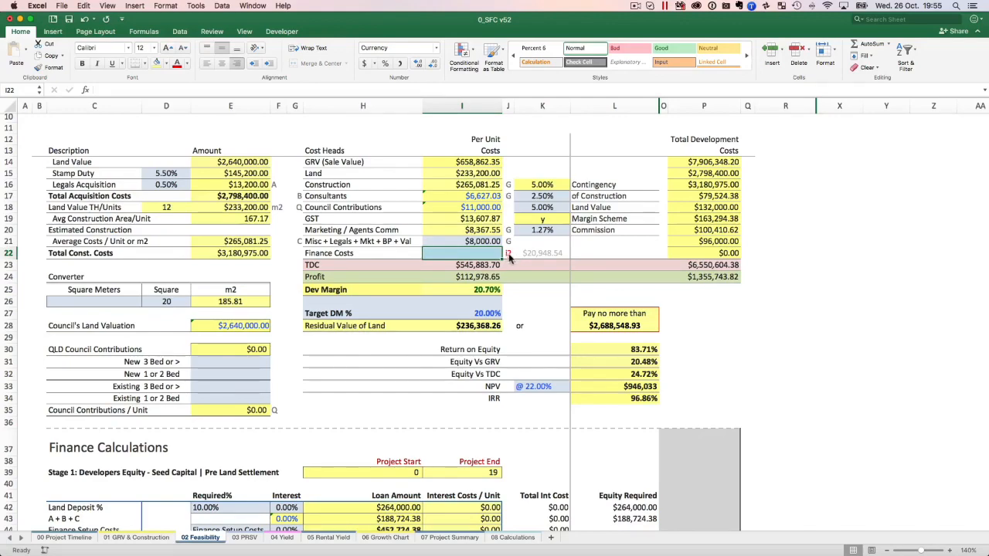
pyautogui.scroll(-20, 509, 255)
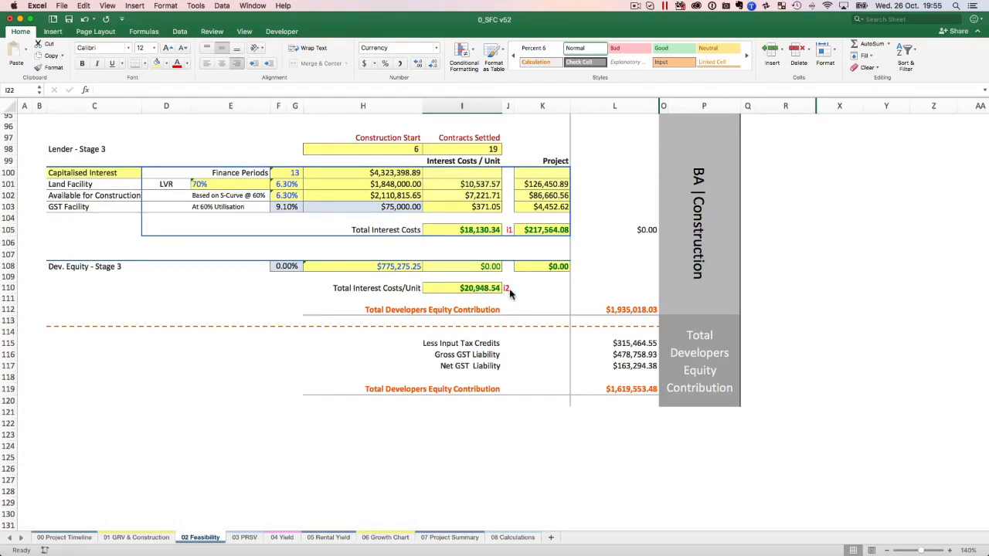
pyautogui.scroll(2, 510, 292)
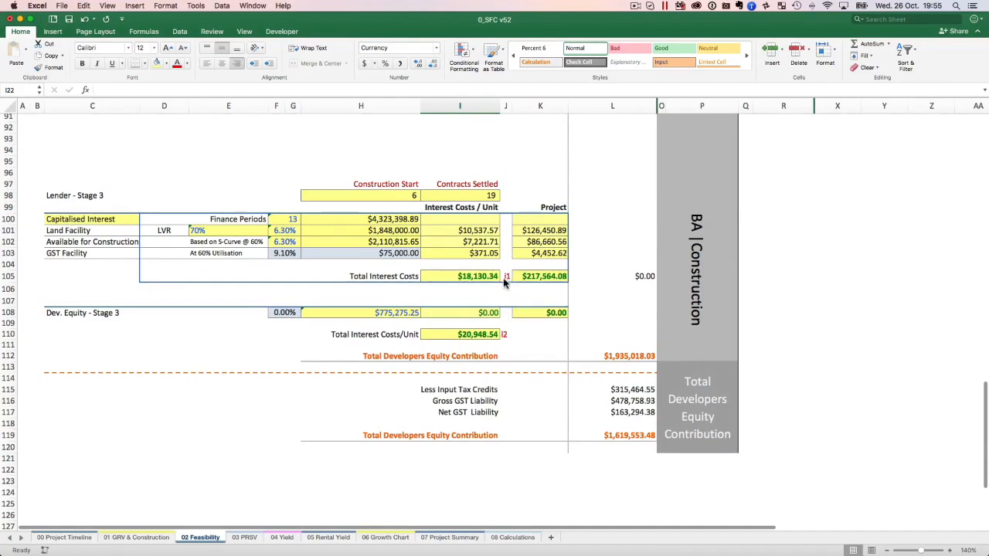
pyautogui.scroll(15, 505, 285)
pyautogui.scroll(-2, 507, 281)
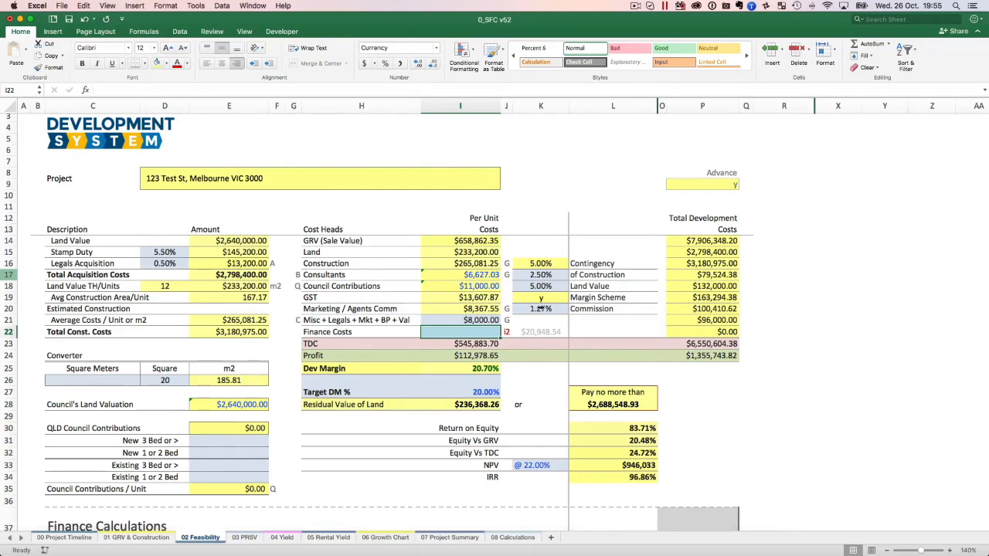
# Try QLD Council Contributions with 2 new 3 Bed or >, 4 new 1 or 2 Bed and 1 existing 3 Bed or >, and check the per-unit contribution.
pyautogui.scroll(-3, 479, 331)
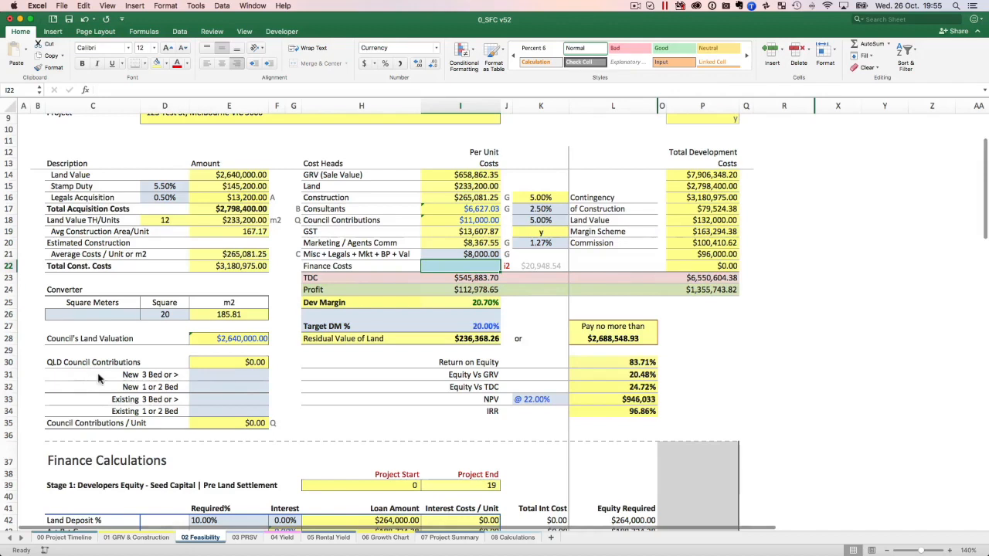
pyautogui.click(242, 376)
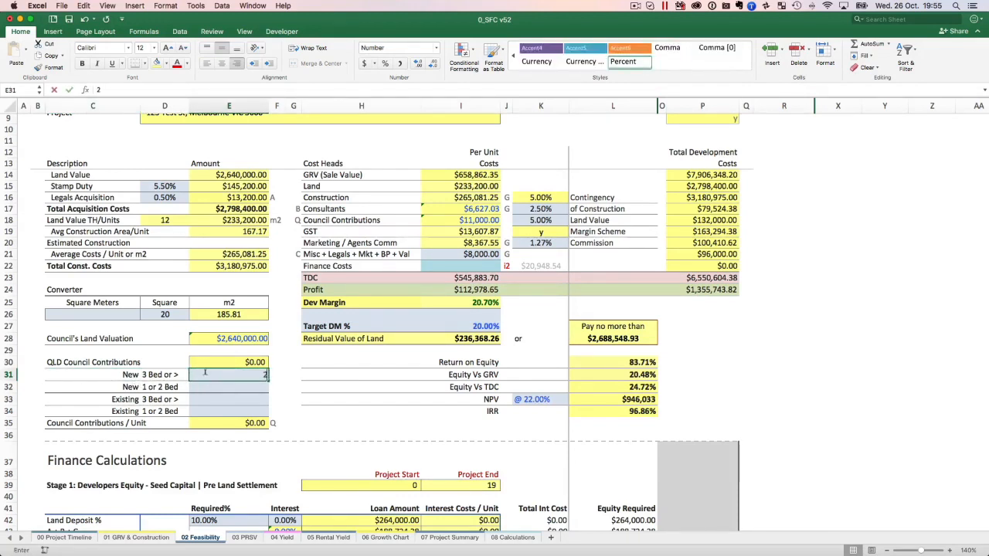
pyautogui.write('2')
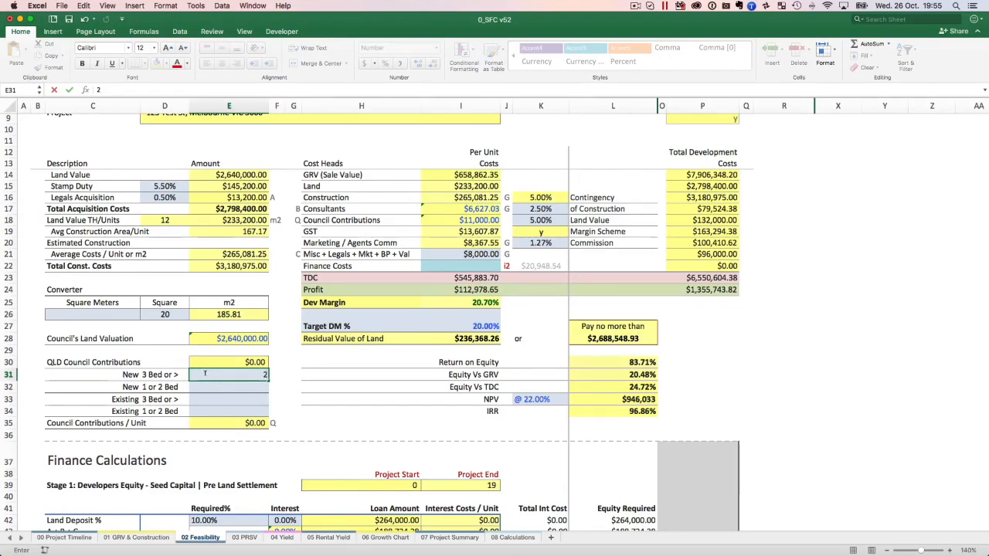
pyautogui.press('Return')
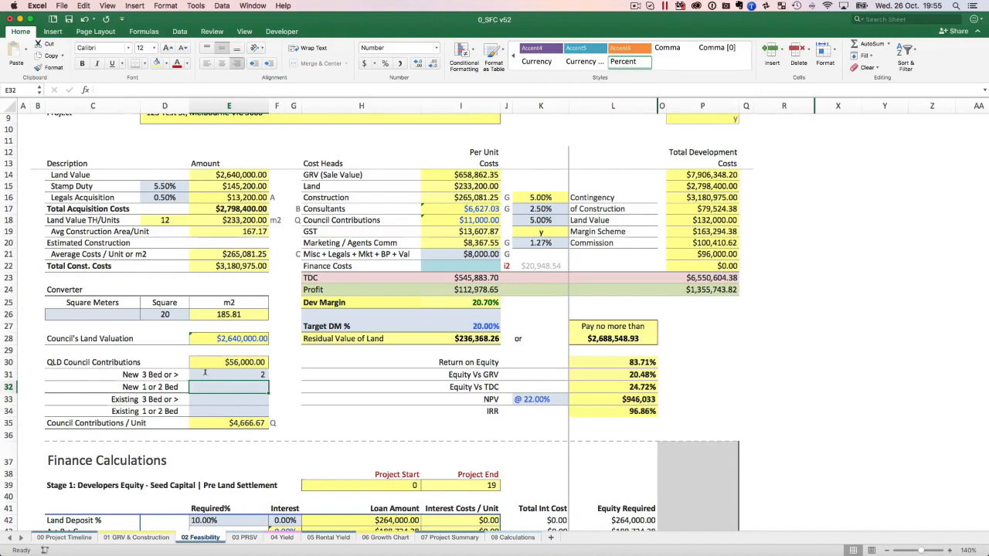
pyautogui.write('4')
pyautogui.click(205, 374)
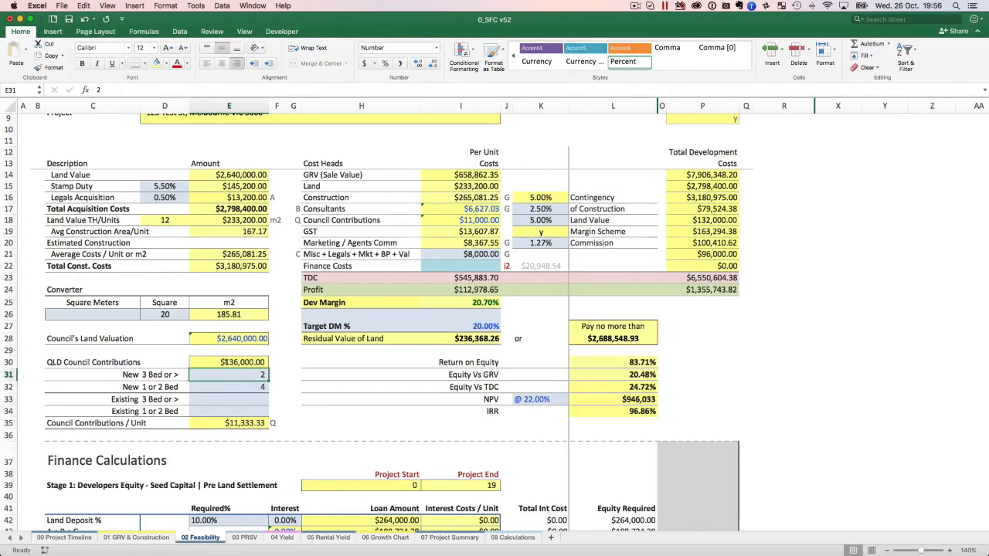
pyautogui.click(240, 396)
pyautogui.scroll(-1, 241, 390)
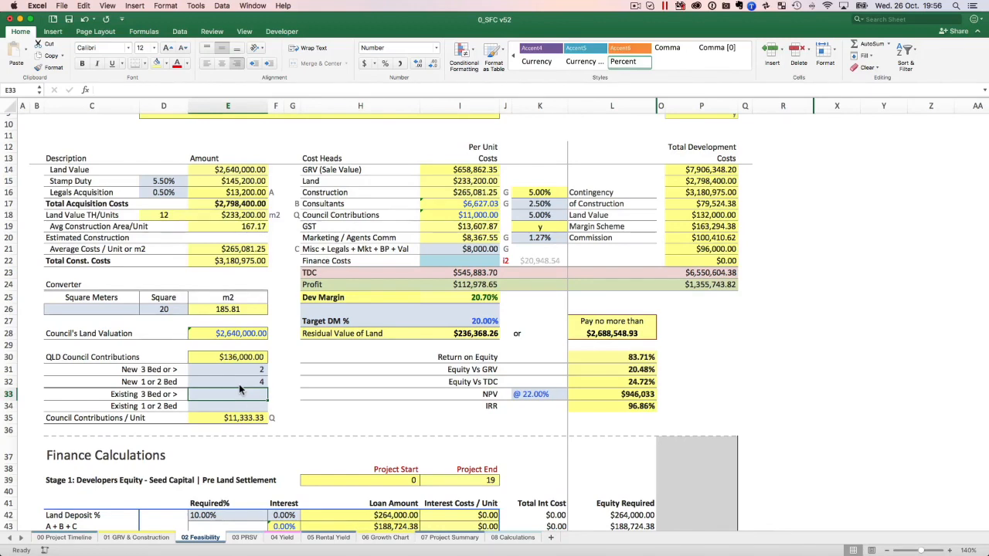
pyautogui.write('1')
pyautogui.press('Return')
pyautogui.click(236, 421)
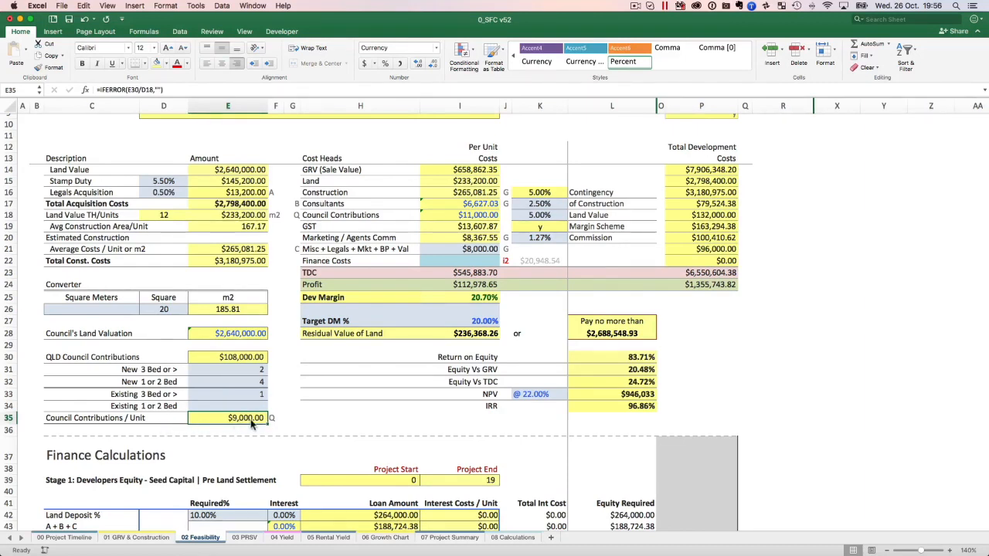
# Check the Council Contributions cost head formula and clear the new and existing dwelling counts under QLD Council Contributions.
pyautogui.click(475, 219)
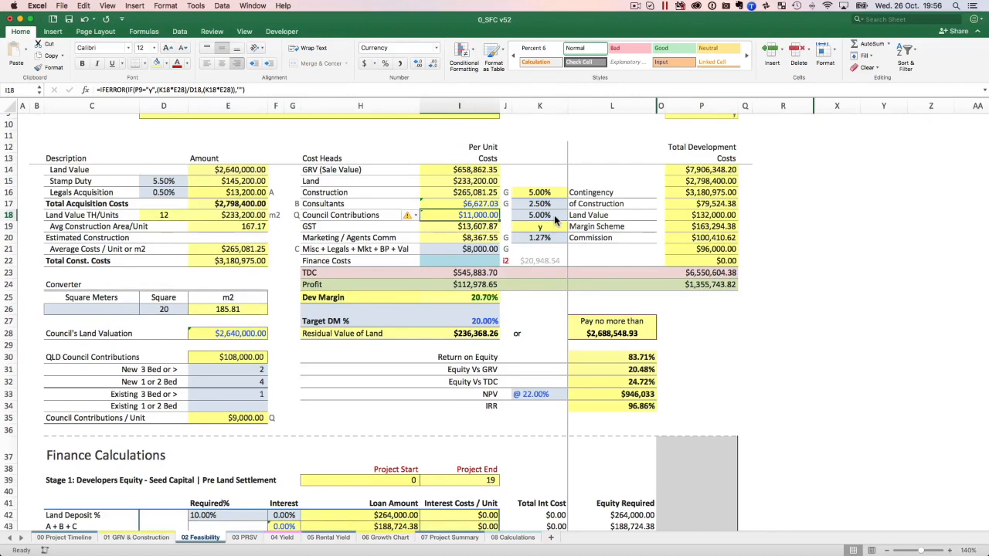
pyautogui.moveTo(239, 369); pyautogui.dragTo(239, 394)
pyautogui.press('Delete')
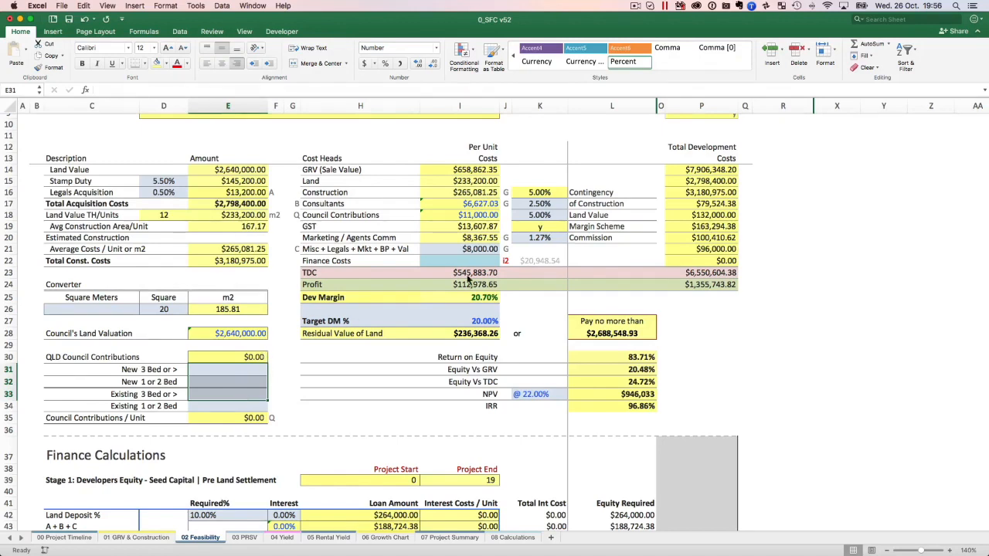
# Try Council Contributions at 4.75%, 4.5%, 4.25% and 4% of Land Value to approximate the QLD contribution per unit.
pyautogui.click(527, 216)
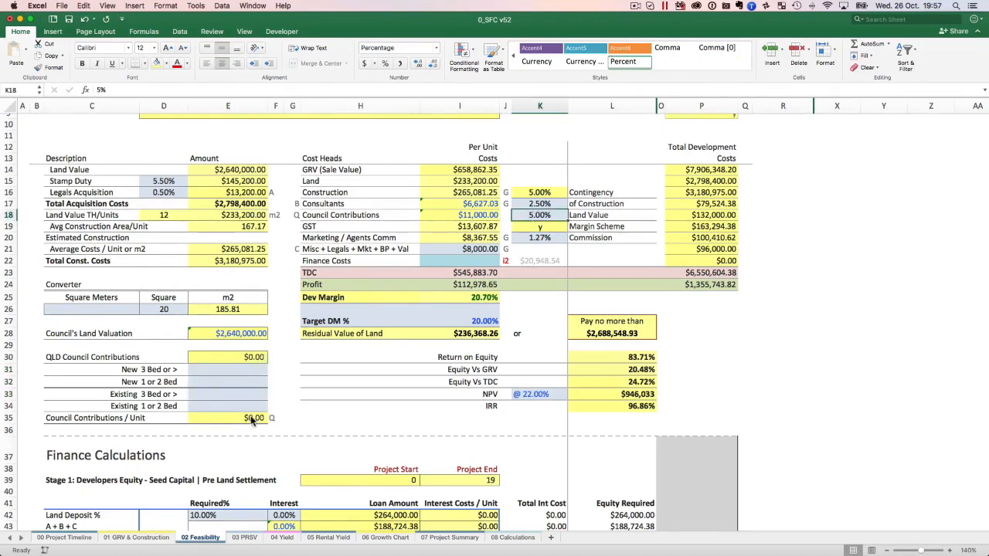
pyautogui.write('4.75')
pyautogui.press('Return')
pyautogui.click(540, 214)
pyautogui.write('4.5')
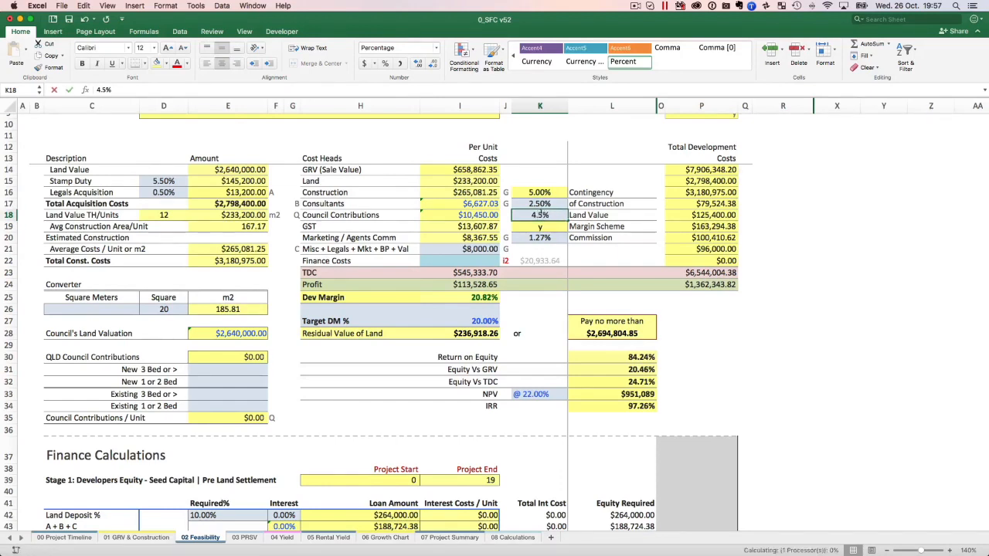
pyautogui.press('Return')
pyautogui.click(541, 213)
pyautogui.write('4.25')
pyautogui.press('Return')
pyautogui.click(543, 212)
pyautogui.write('4')
pyautogui.press('Return')
# Try Council Contributions at 4.1% of Land Value, and set the rate back to 5%.
pyautogui.click(543, 213)
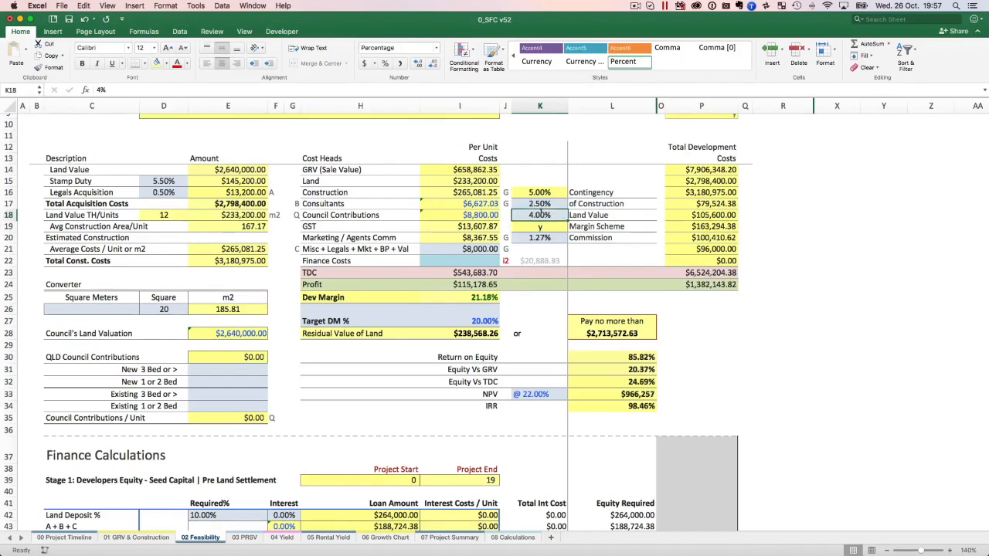
pyautogui.write('4.1')
pyautogui.press('Return')
pyautogui.click(543, 213)
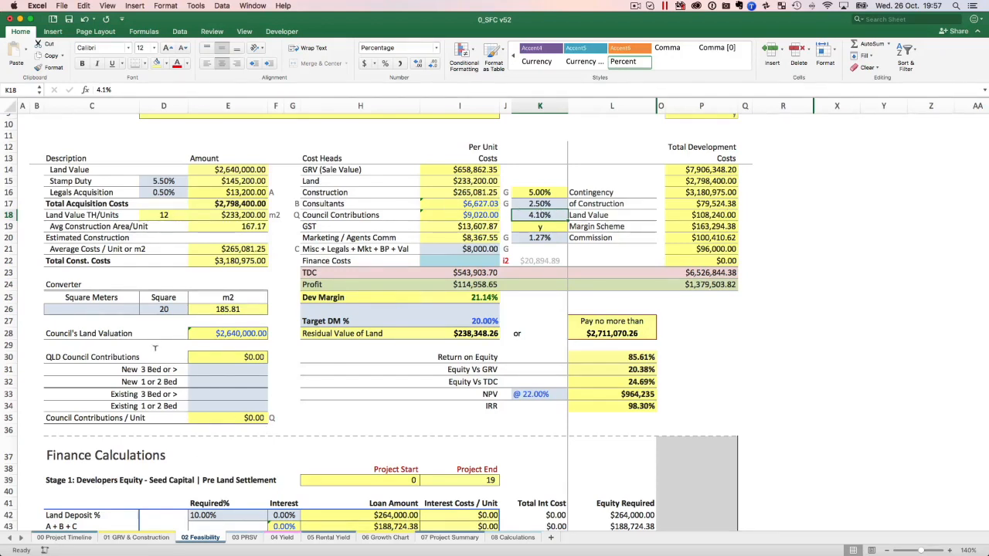
pyautogui.write('5')
pyautogui.click(545, 215)
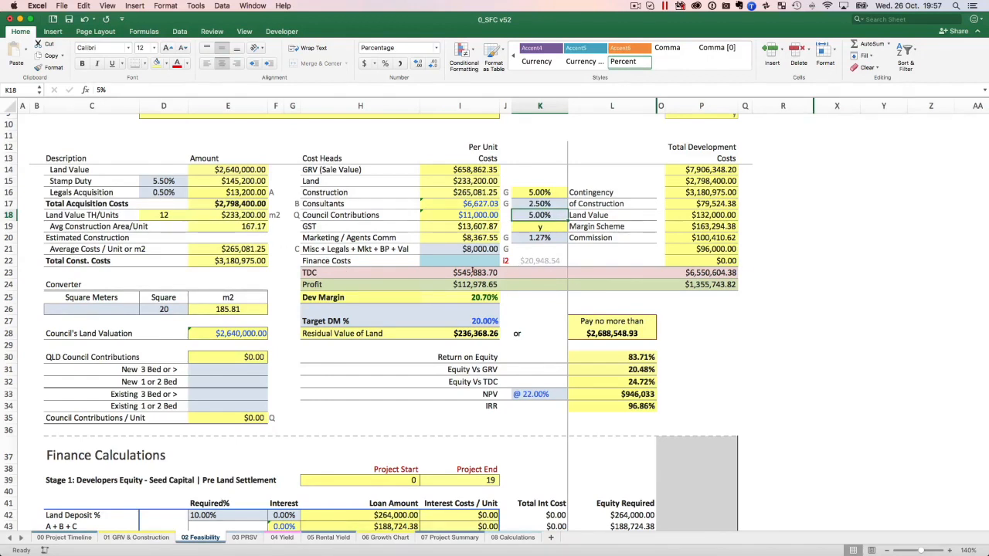
# Inspect the per-unit TDC formula and the empty Finance Costs cell, and look over the Stage 1 and Stage 2 finance calculations.
pyautogui.click(474, 272)
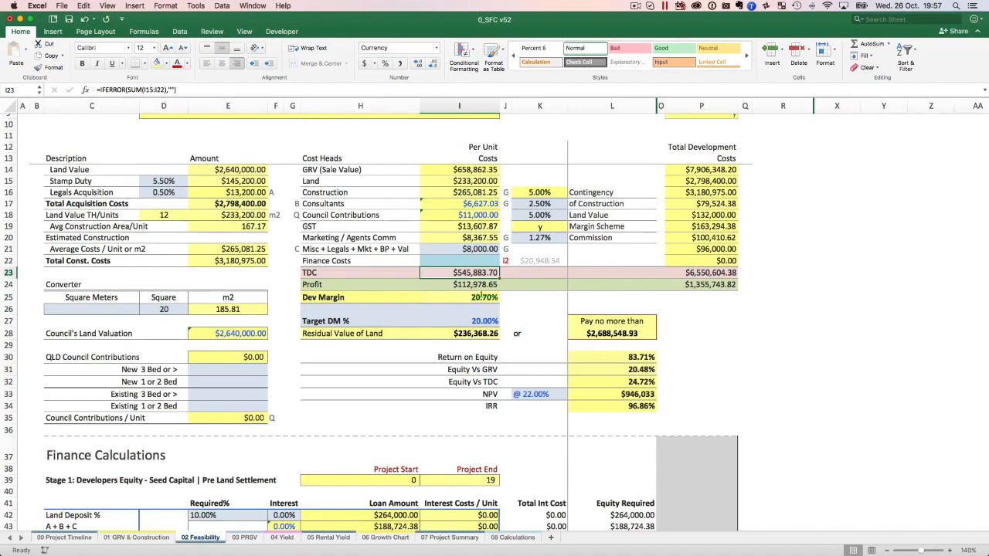
pyautogui.click(450, 255)
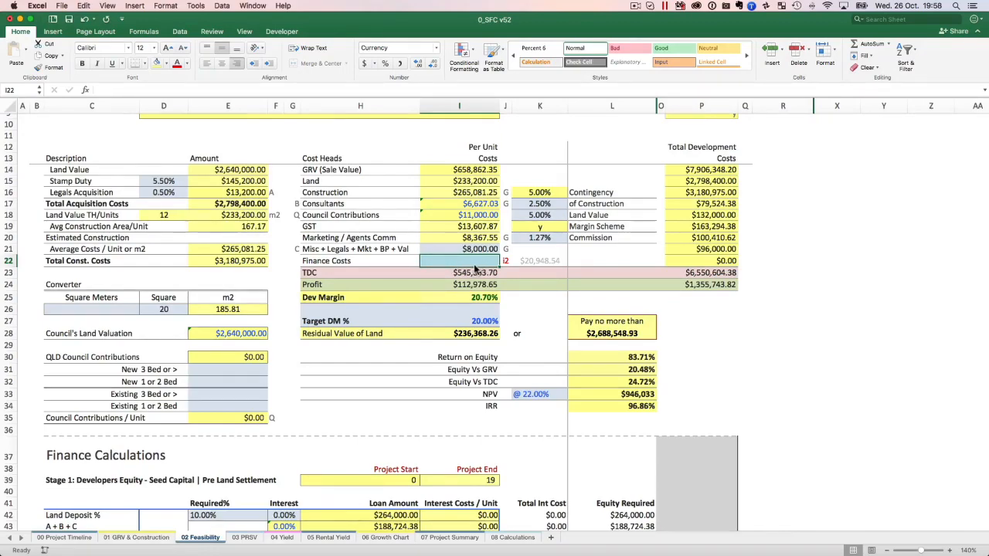
pyautogui.scroll(-6, 762, 430)
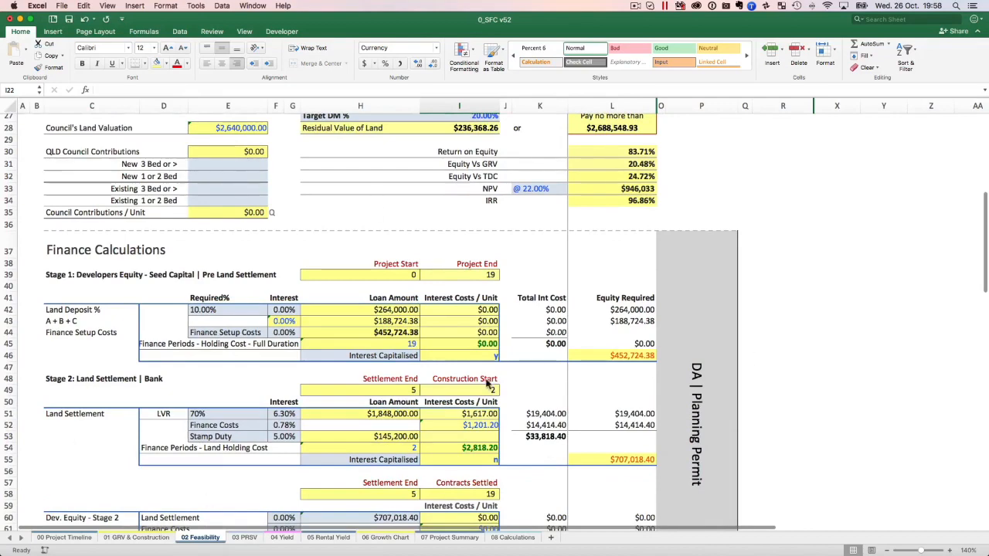
pyautogui.scroll(1, 402, 300)
pyautogui.scroll(1, 401, 300)
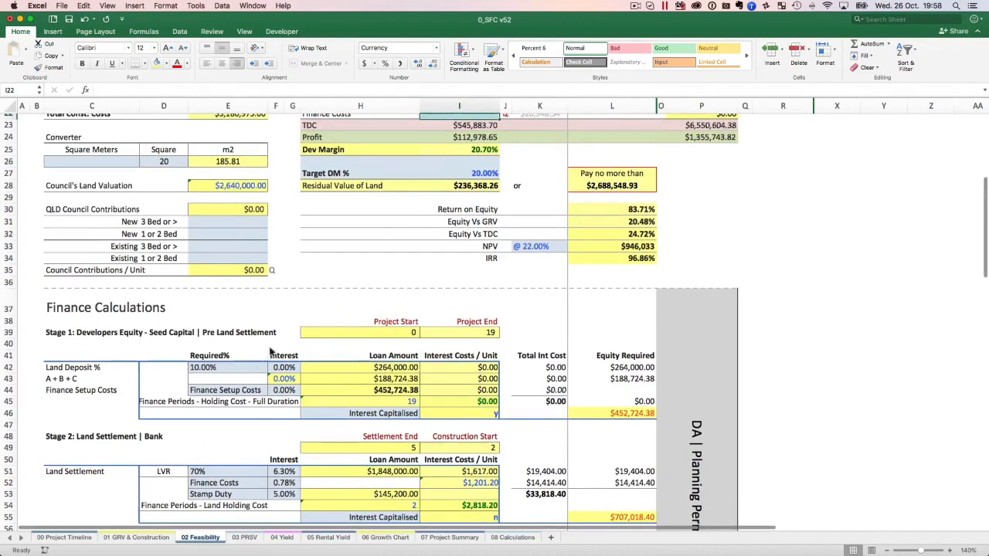
# Inspect the Stage 1 full-duration finance periods formula and the Stage 2 land settlement interest rate, and review the developer's equity section.
pyautogui.scroll(2, 323, 332)
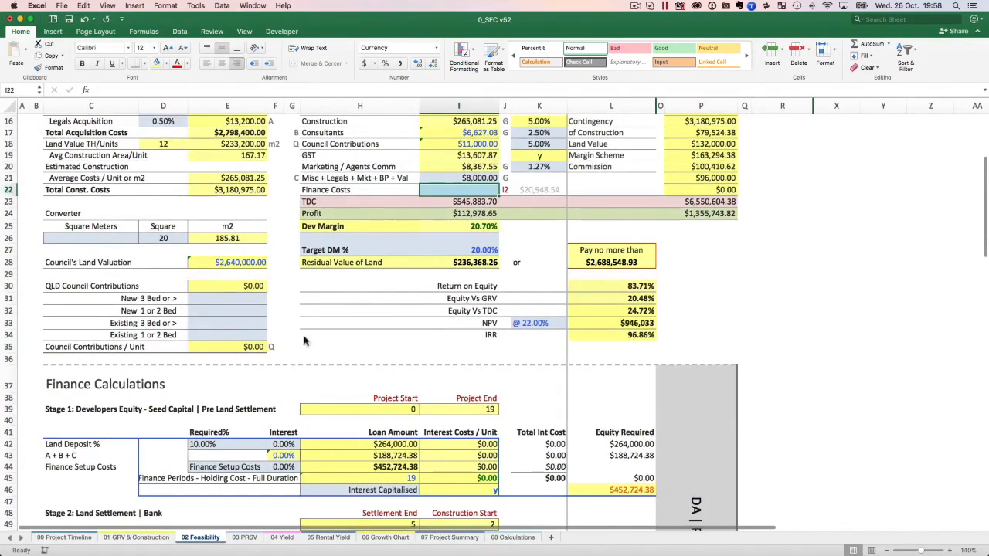
pyautogui.scroll(-4, 378, 267)
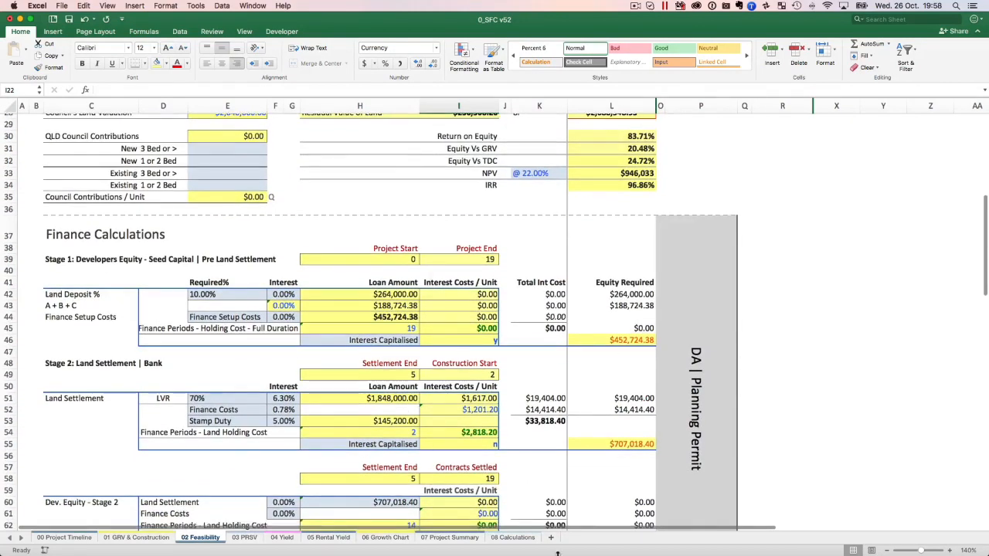
pyautogui.click(391, 333)
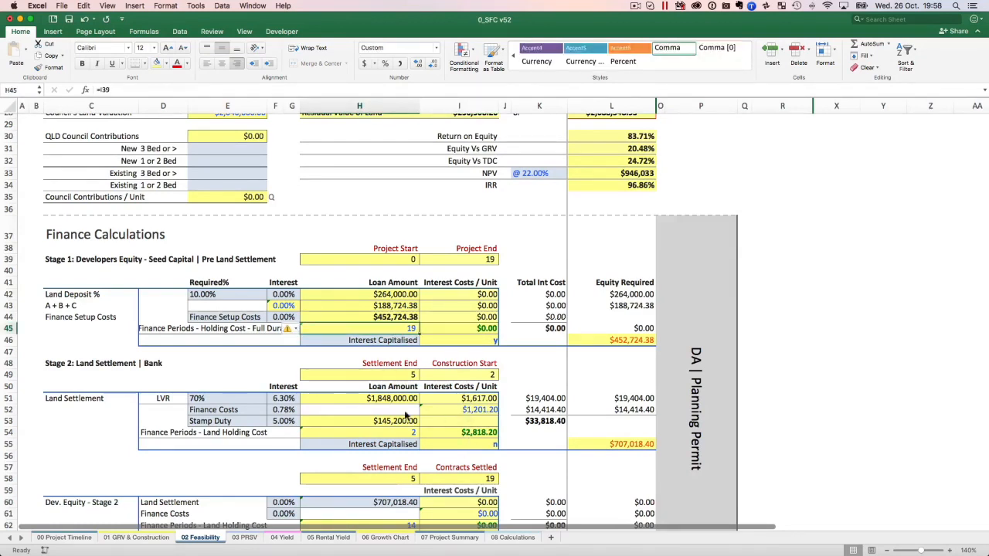
pyautogui.click(276, 399)
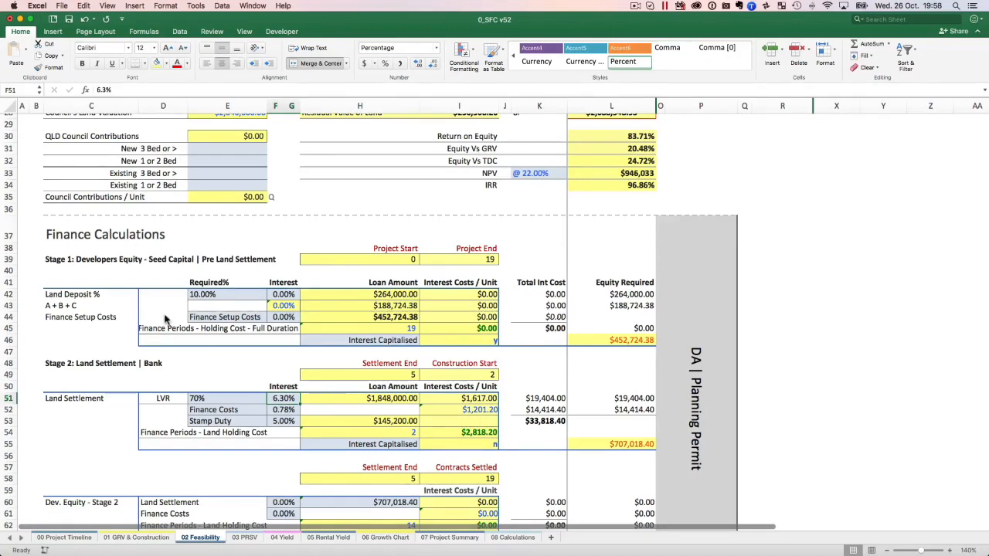
pyautogui.scroll(-3, 166, 319)
pyautogui.scroll(-2, 168, 319)
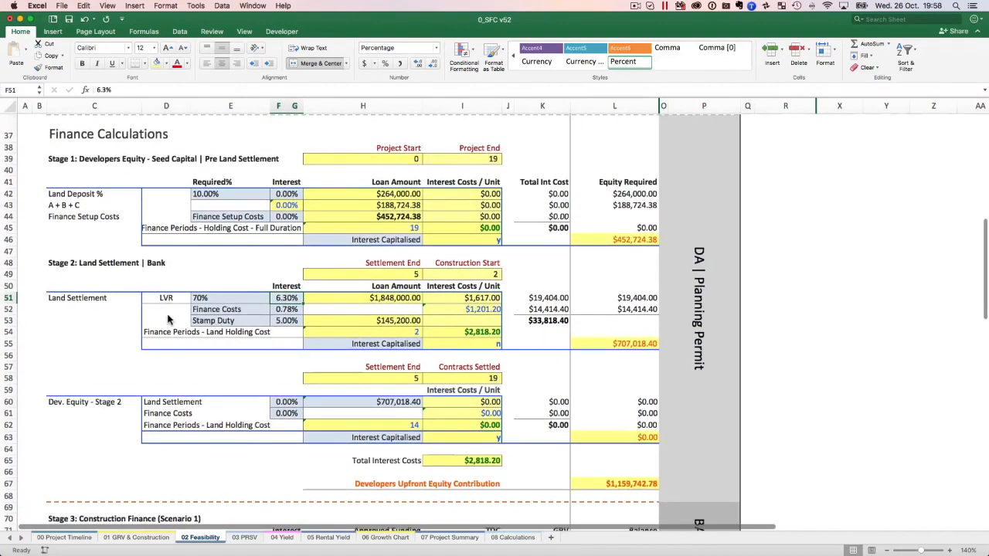
pyautogui.hscroll(1, 168, 319)
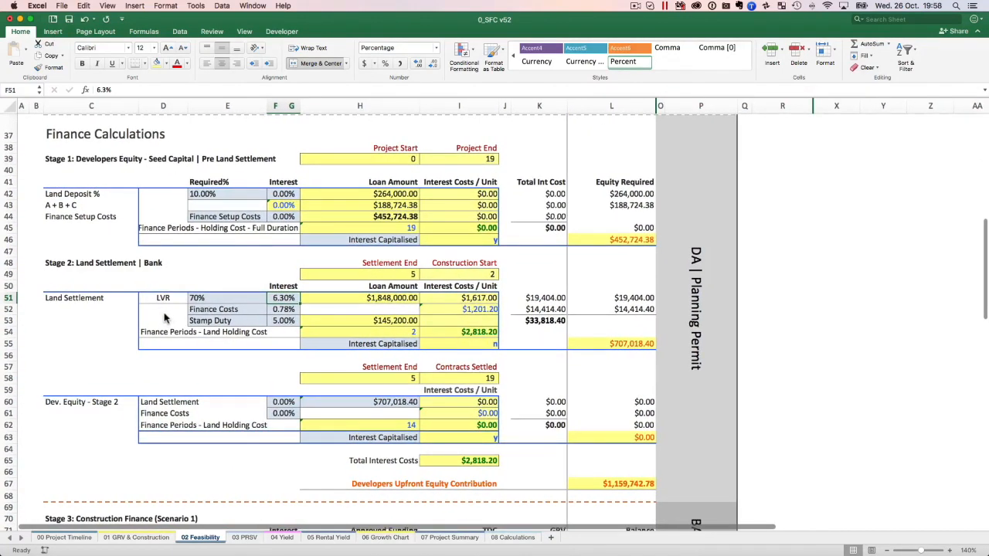
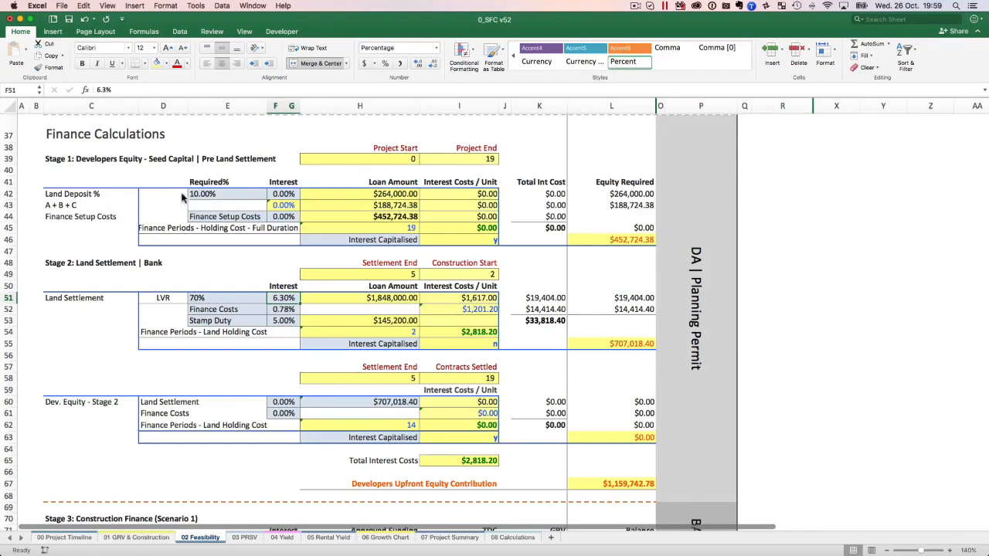
# Inspect the Stage 1 land deposit percentage and loan amount formula, and try a 5% interest rate on the land deposit.
pyautogui.click(243, 192)
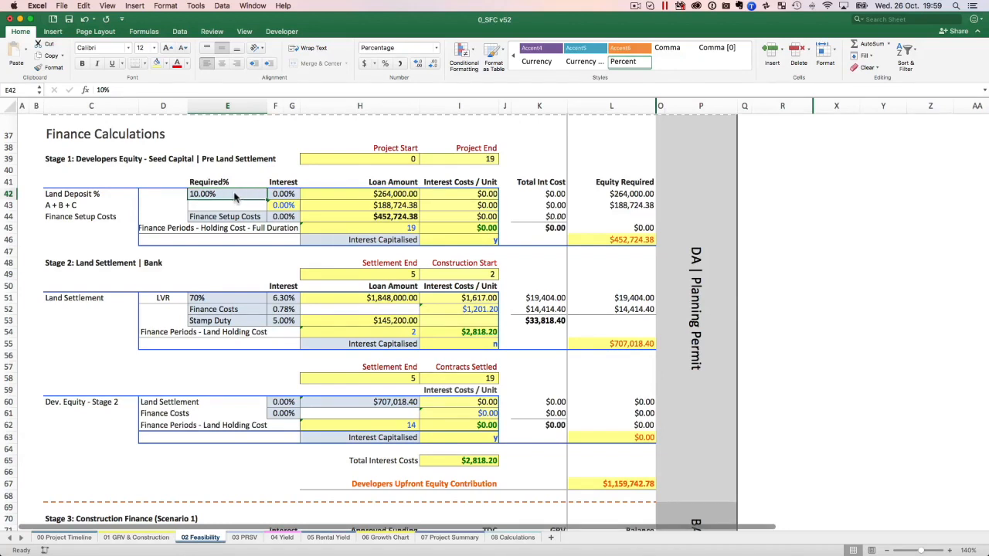
pyautogui.click(396, 200)
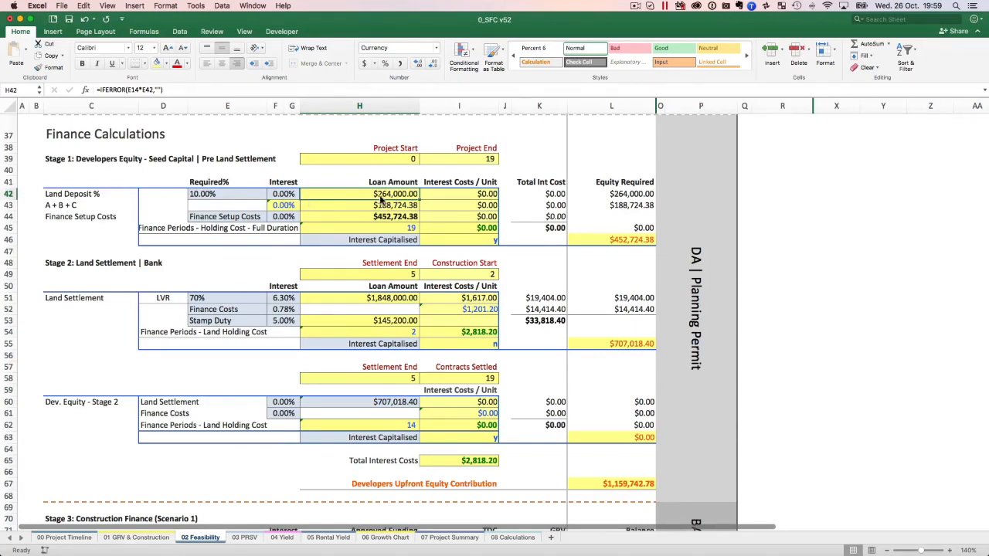
pyautogui.click(293, 198)
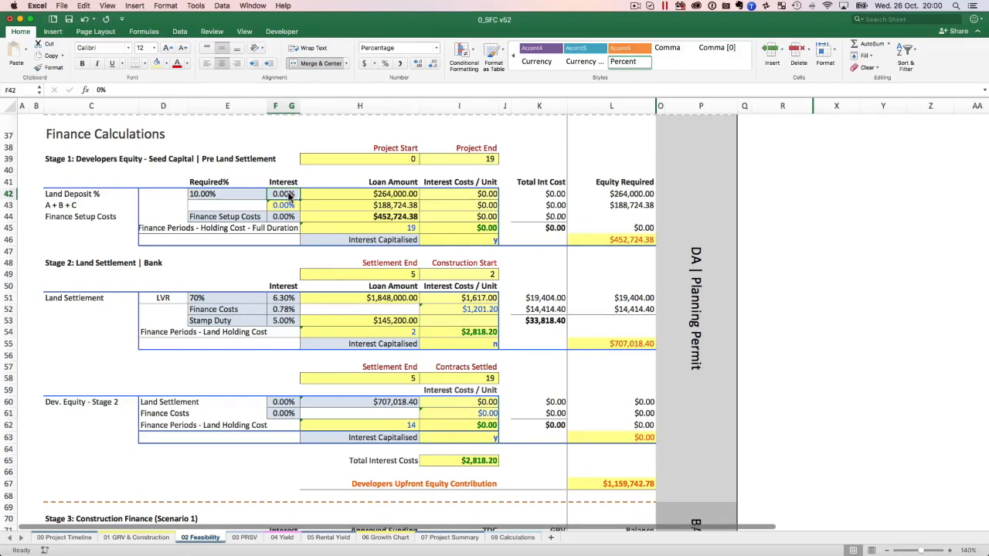
pyautogui.write('5')
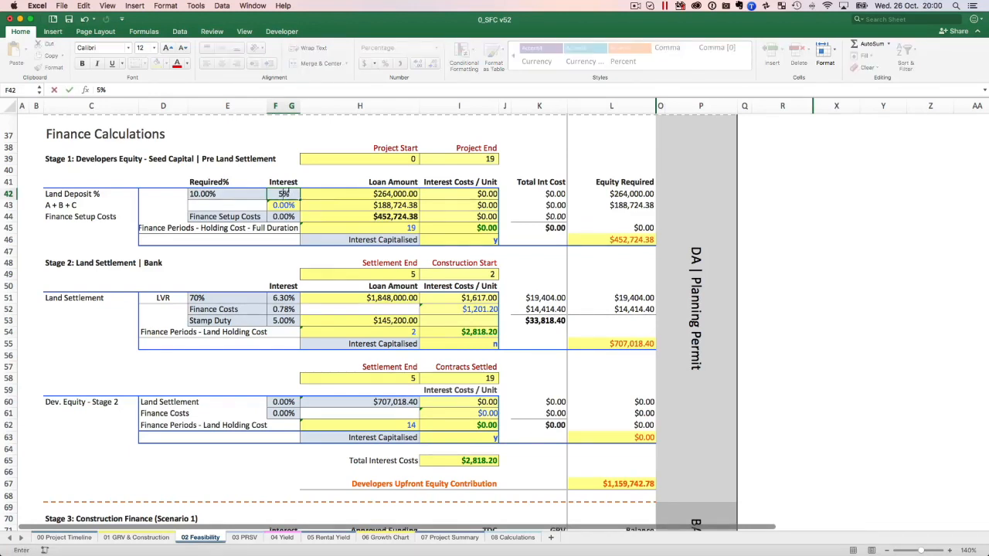
pyautogui.press('Return')
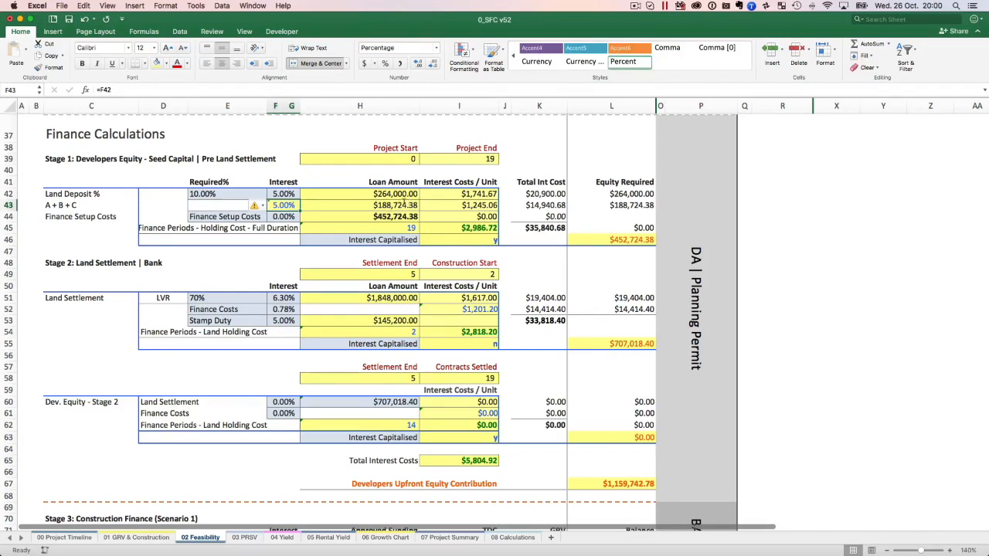
# Review the A, B and C cost items behind the Stage 1 loan amount, and set the land deposit interest back to 0%.
pyautogui.scroll(9, 275, 259)
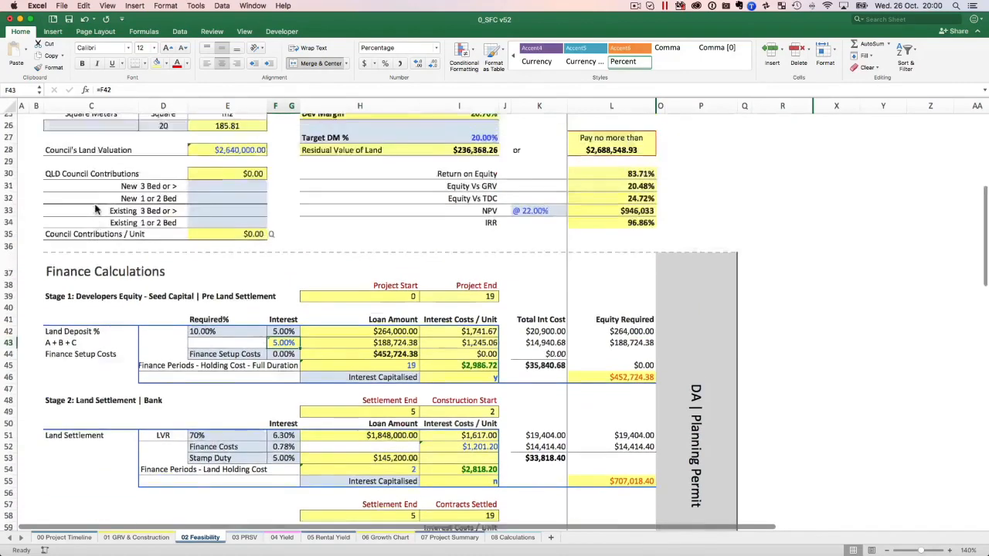
pyautogui.scroll(1, 276, 259)
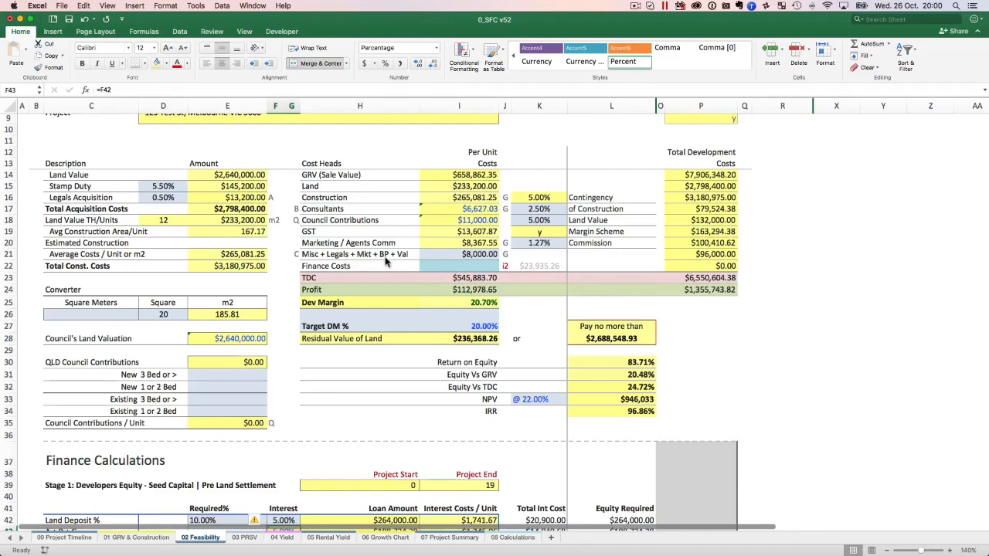
pyautogui.scroll(-10, 456, 255)
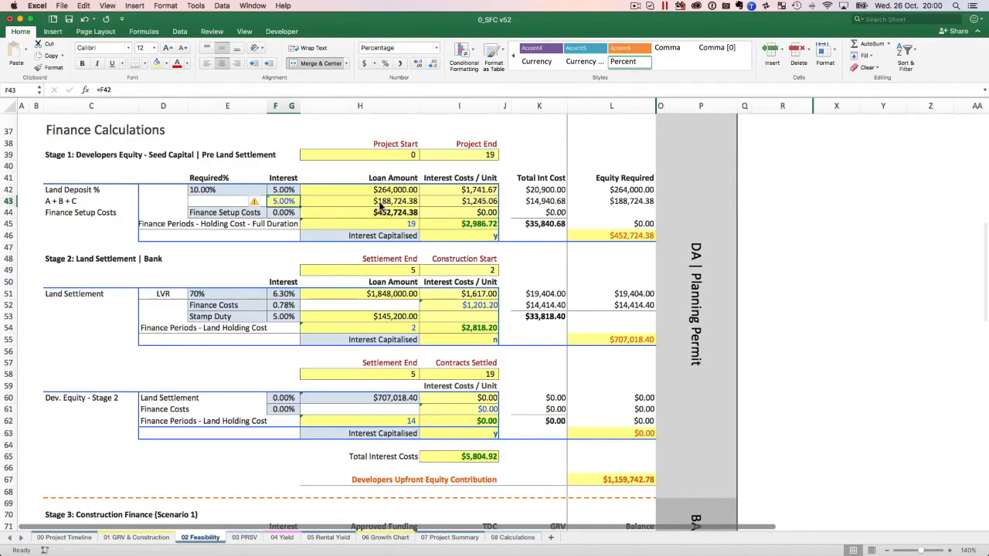
pyautogui.click(288, 214)
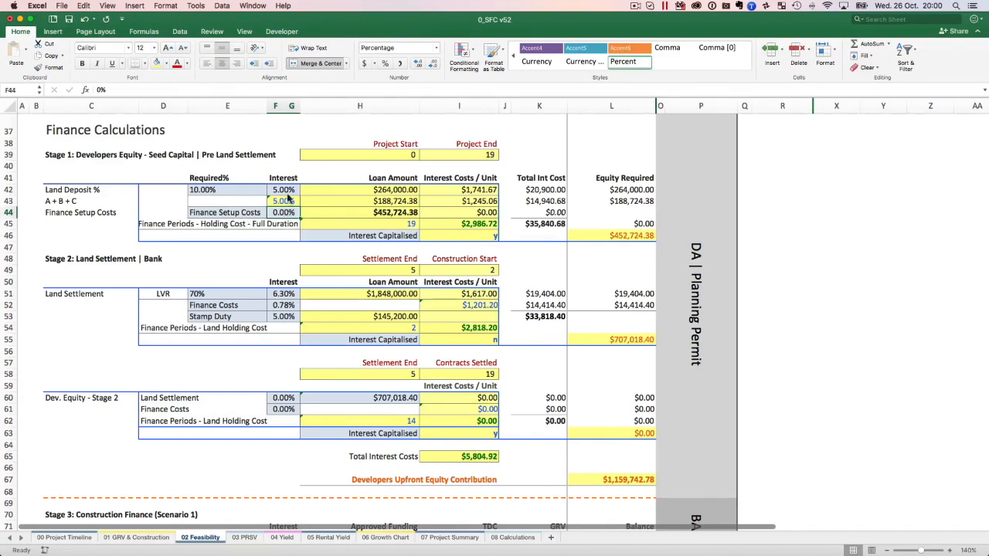
pyautogui.click(289, 193)
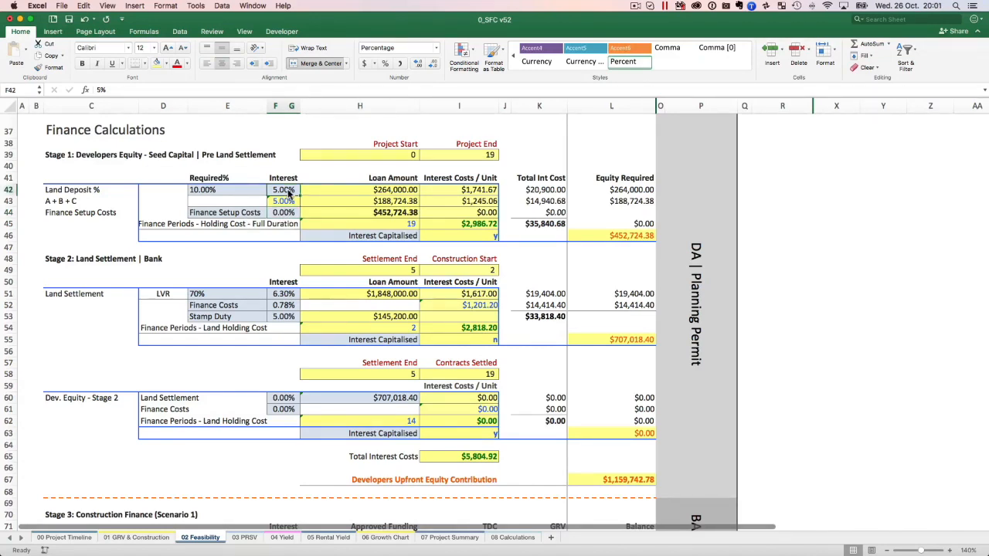
pyautogui.write('0')
pyautogui.press('Return')
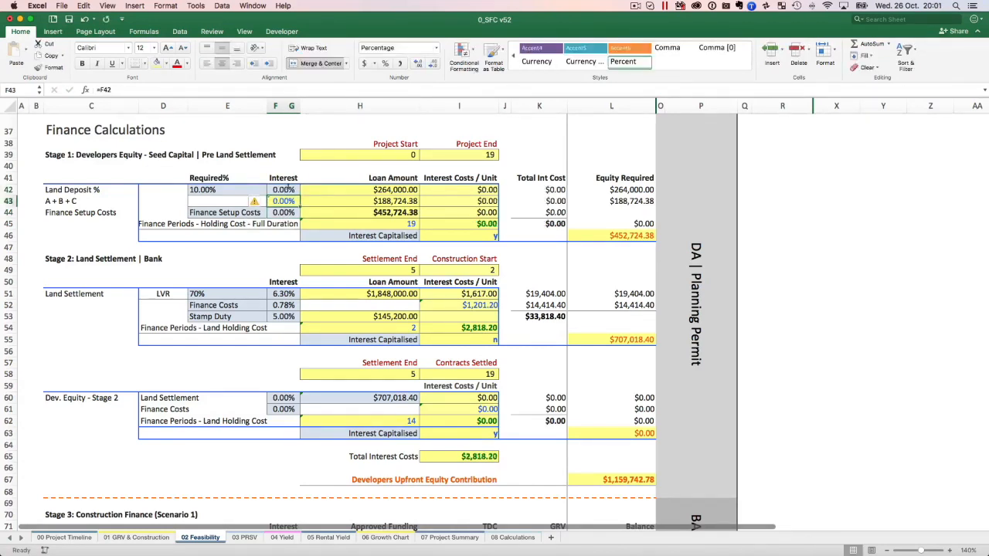
# Check the project duration from the Initial Deposit in the Project Timeline, and inspect the Stage 1 full-duration finance periods formula on the Feasibility sheet.
pyautogui.click(282, 211)
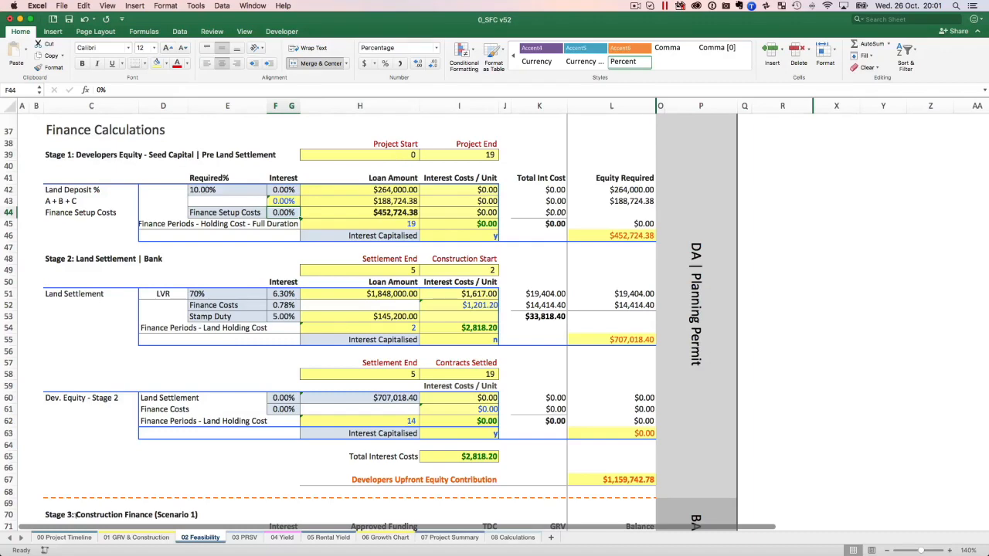
pyautogui.click(60, 537)
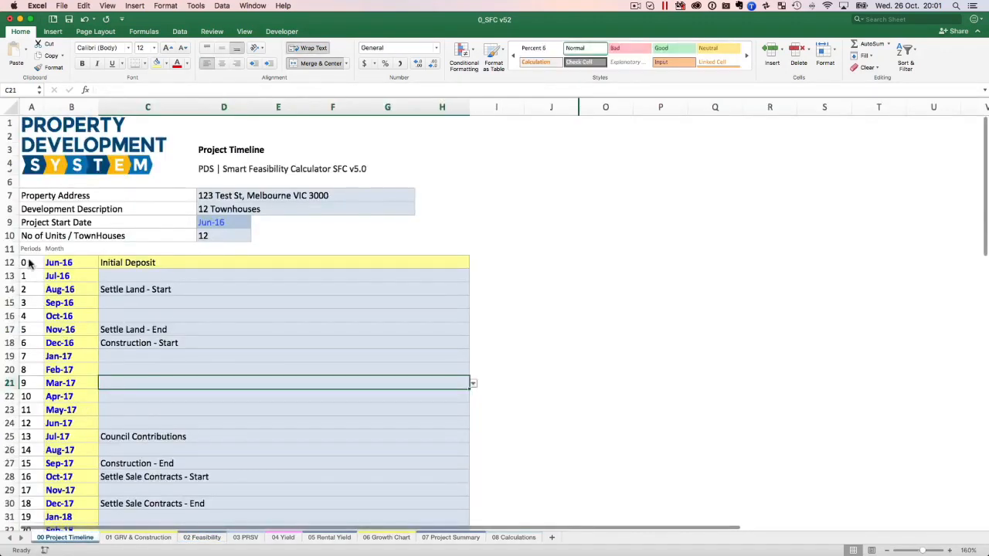
pyautogui.scroll(-5, 74, 403)
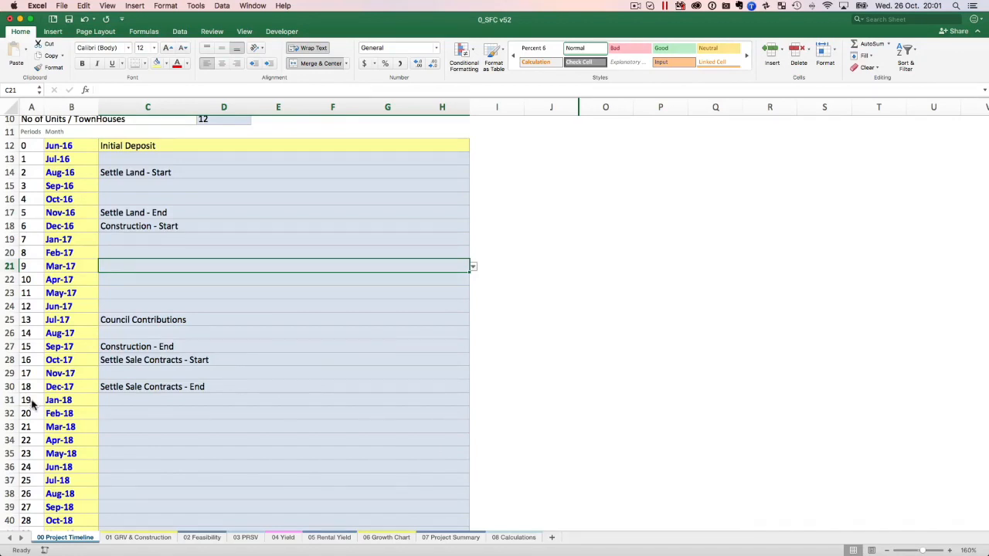
pyautogui.click(145, 147)
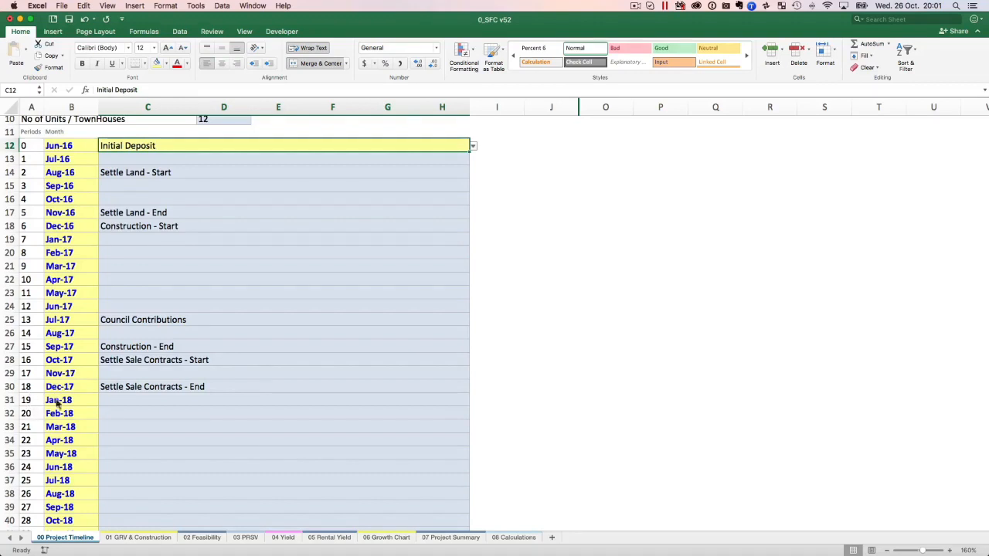
pyautogui.click(138, 537)
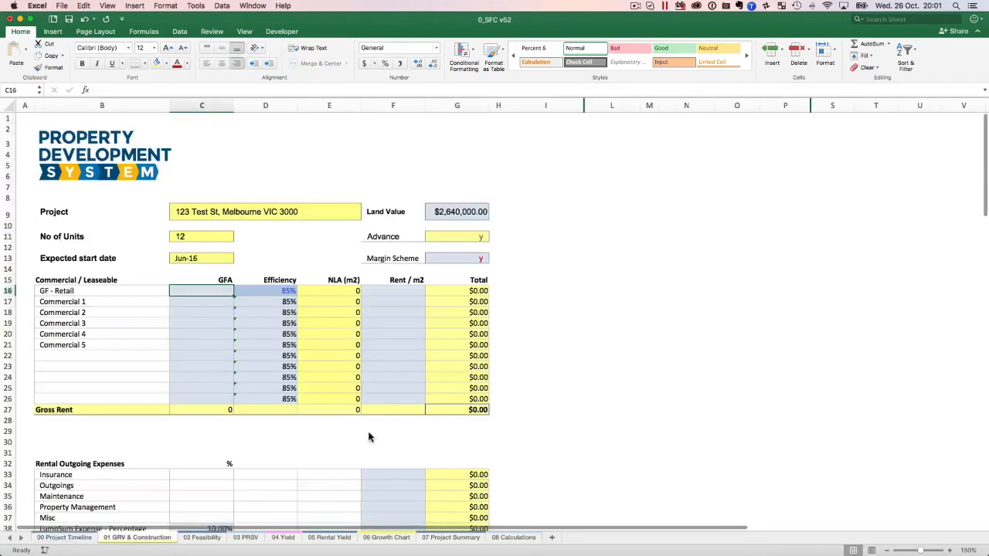
pyautogui.click(208, 538)
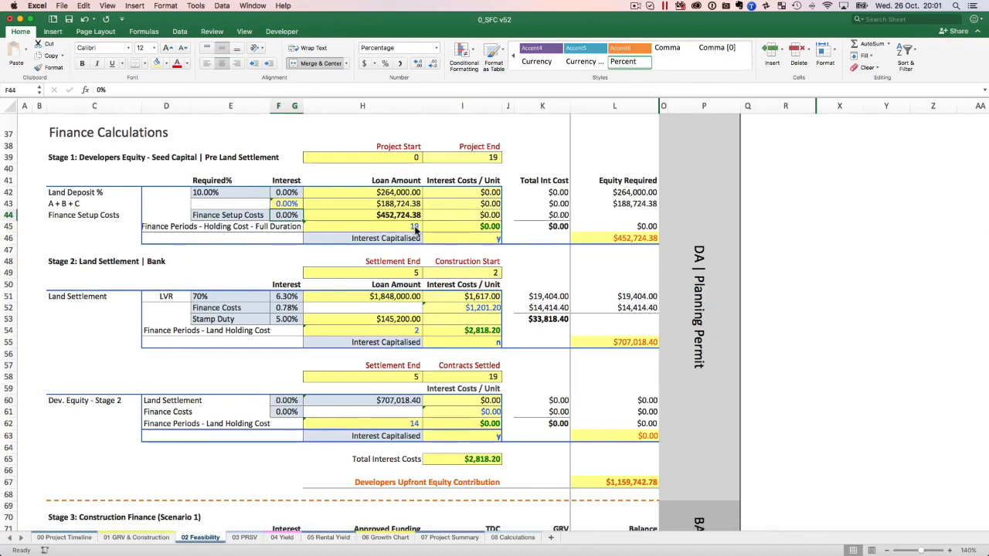
pyautogui.click(415, 226)
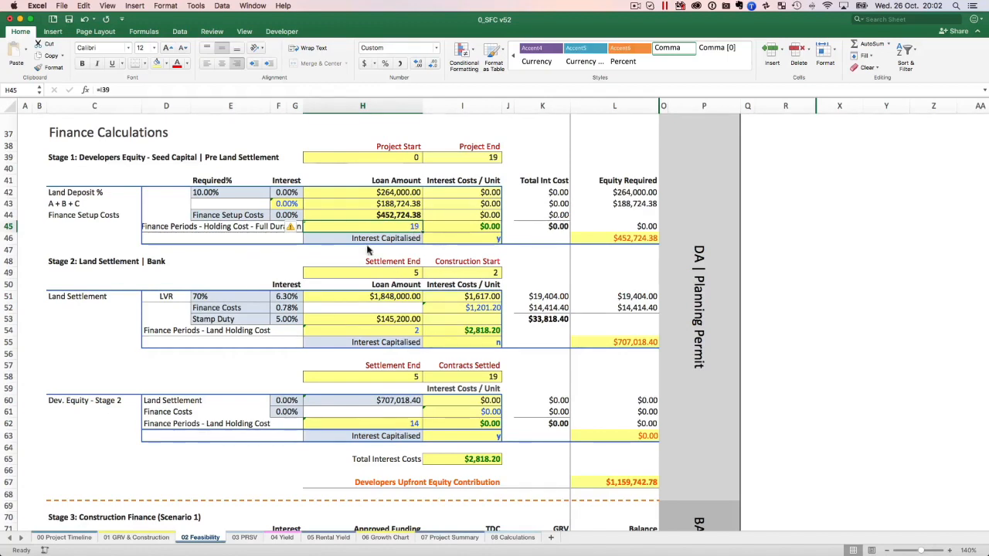
# Try the Stage 1 Interest Capitalised option as n, and set it back to y.
pyautogui.click(408, 240)
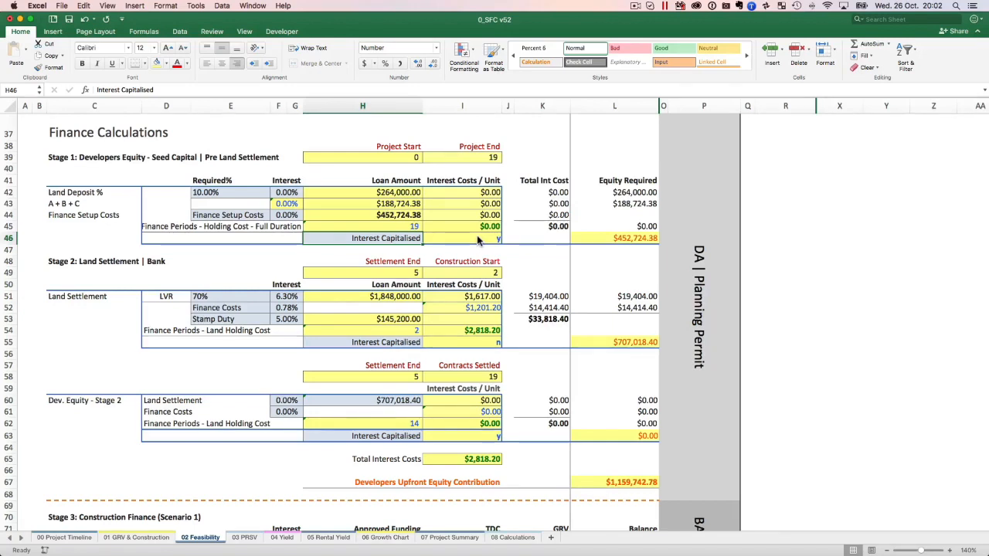
pyautogui.click(477, 239)
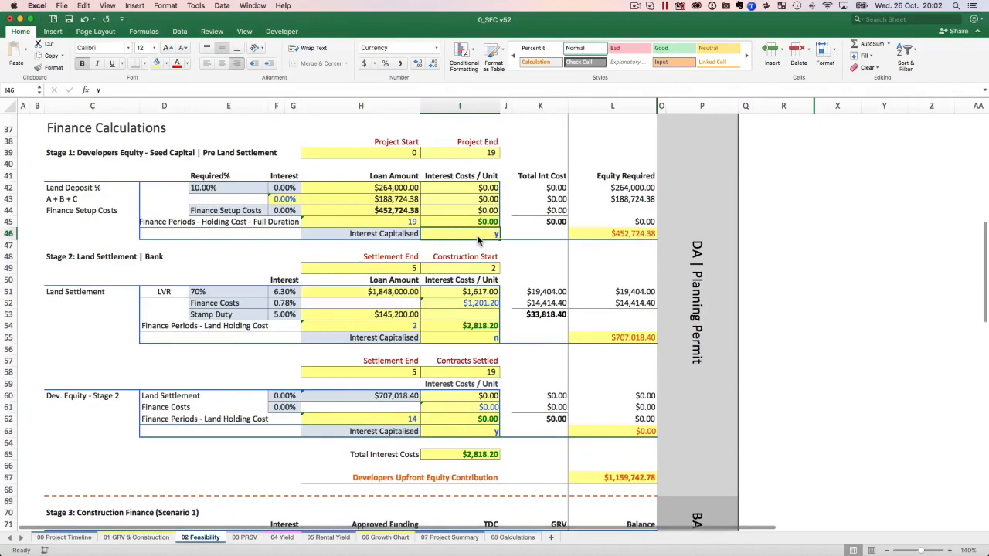
pyautogui.scroll(5, 476, 239)
pyautogui.scroll(-5, 477, 241)
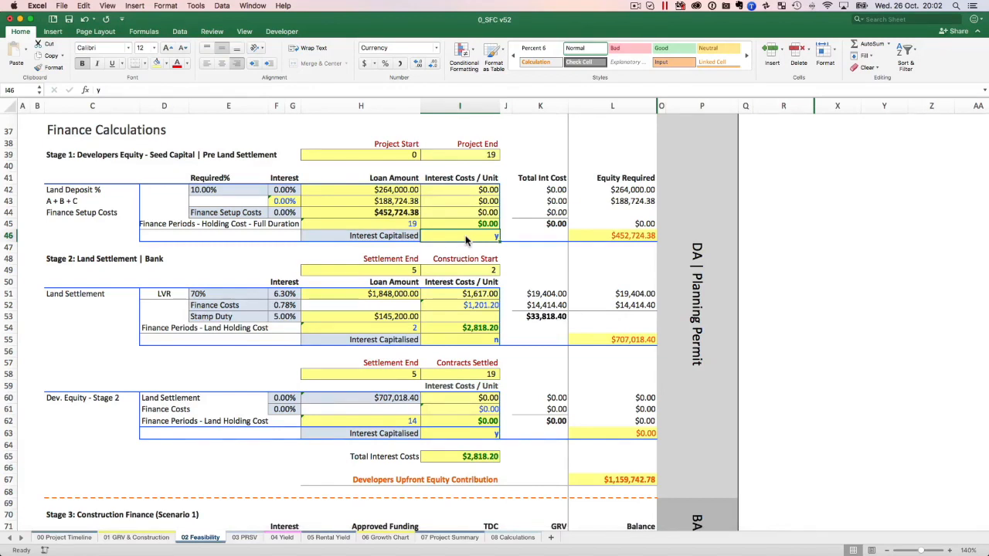
pyautogui.write('n')
pyautogui.press('Tab')
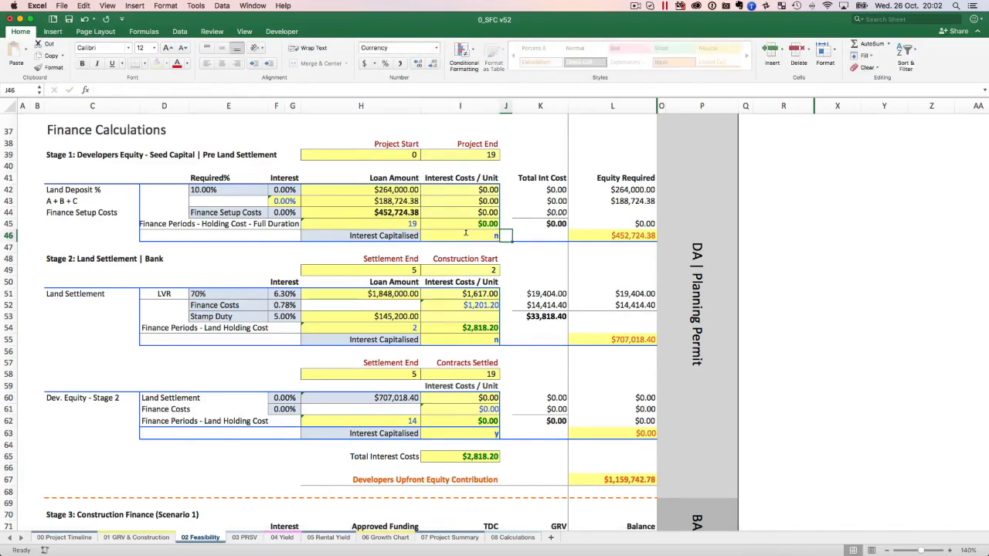
pyautogui.click(465, 233)
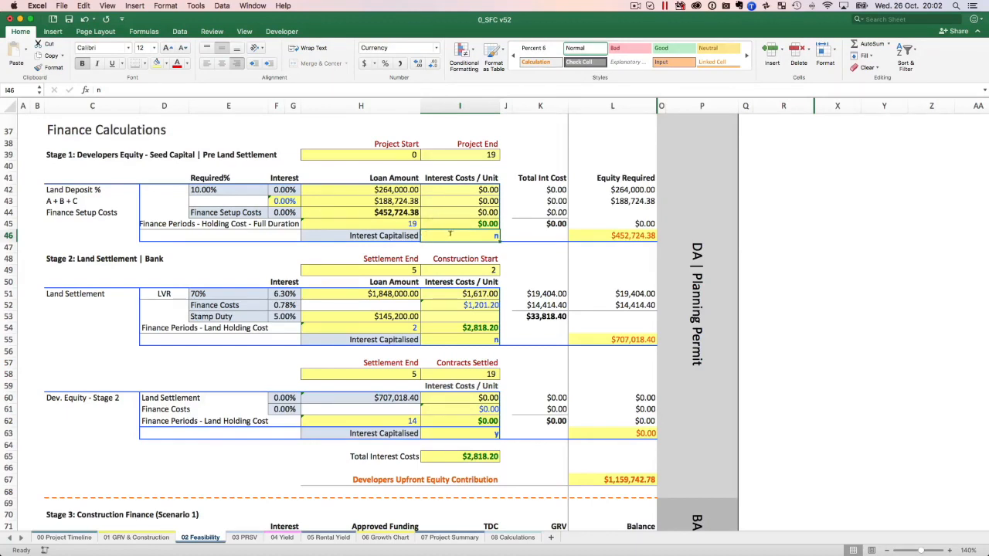
pyautogui.write('y')
pyautogui.press('Tab')
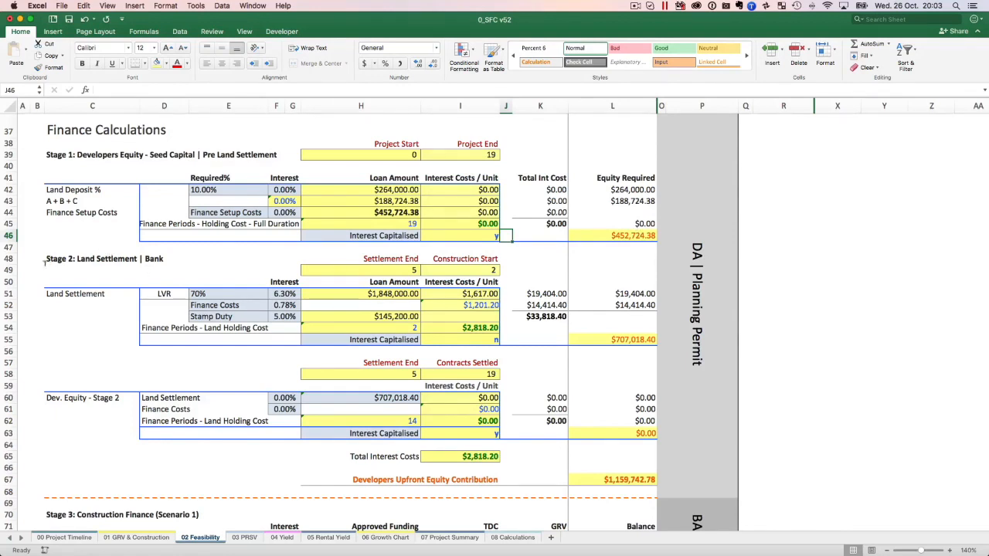
# Review the Stage 2 Land Settlement section, inspecting its LVR percentage and bank interest rate.
pyautogui.moveTo(46, 258); pyautogui.dragTo(151, 258)
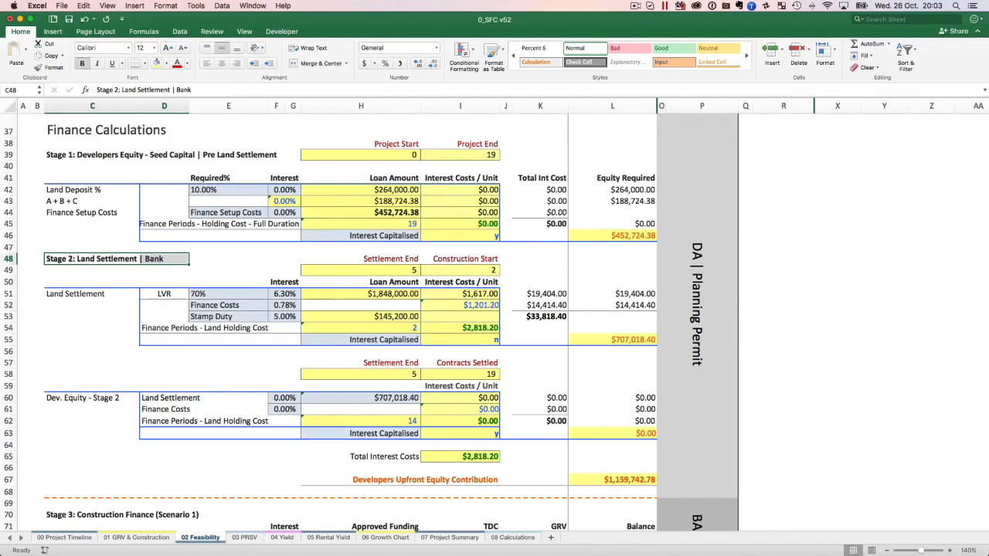
pyautogui.click(123, 263)
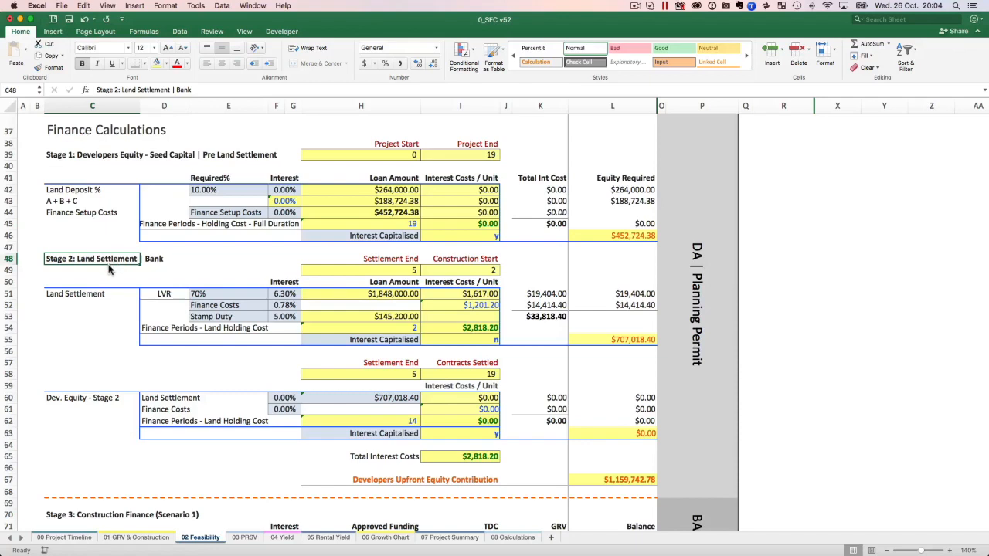
pyautogui.click(221, 294)
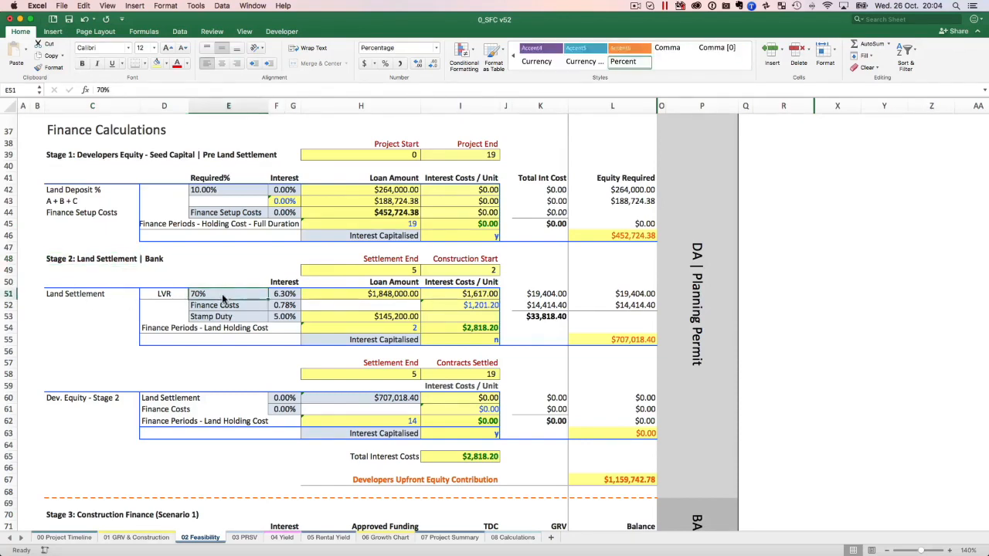
pyautogui.click(294, 295)
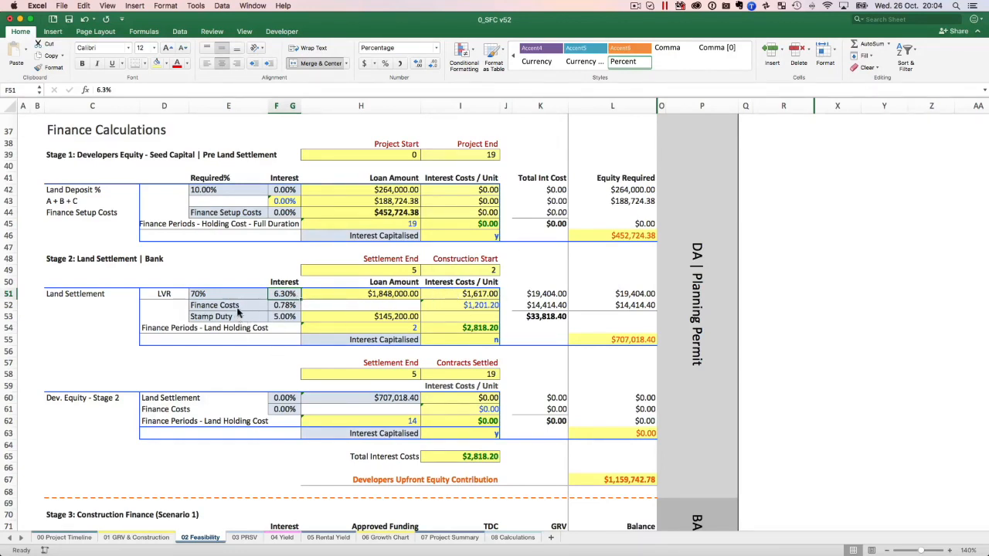
# Try the Stage 2 land settlement Finance Costs rate at 1.2%, and re-enter the rate as .78.
pyautogui.click(283, 306)
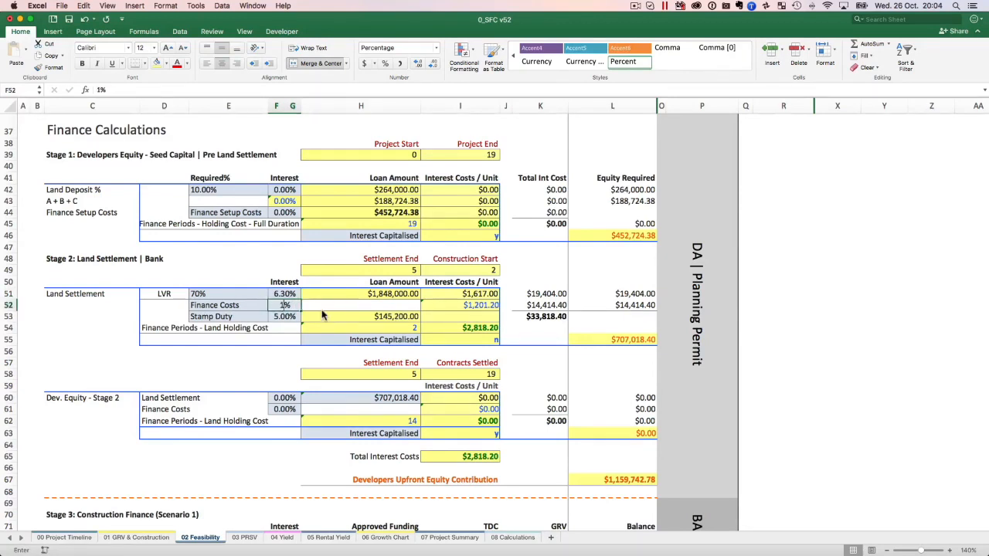
pyautogui.write('1.2')
pyautogui.press('Return')
pyautogui.press('Up')
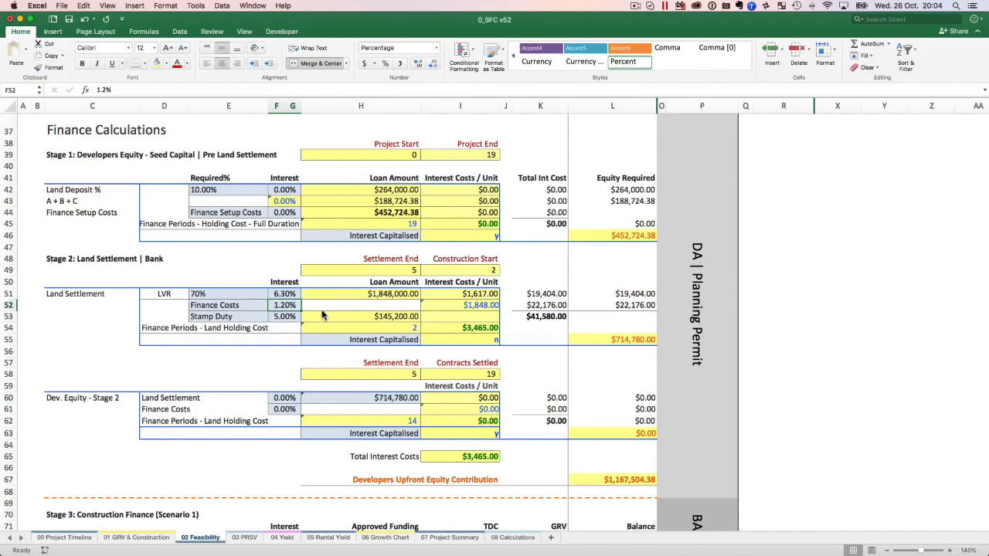
pyautogui.write('.78')
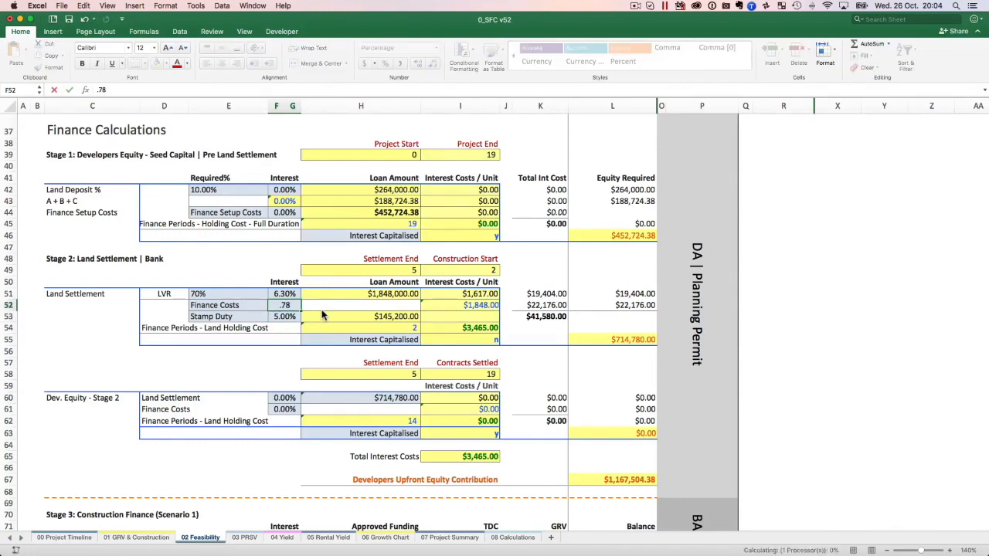
pyautogui.hotkey('ctrl', 'Return')
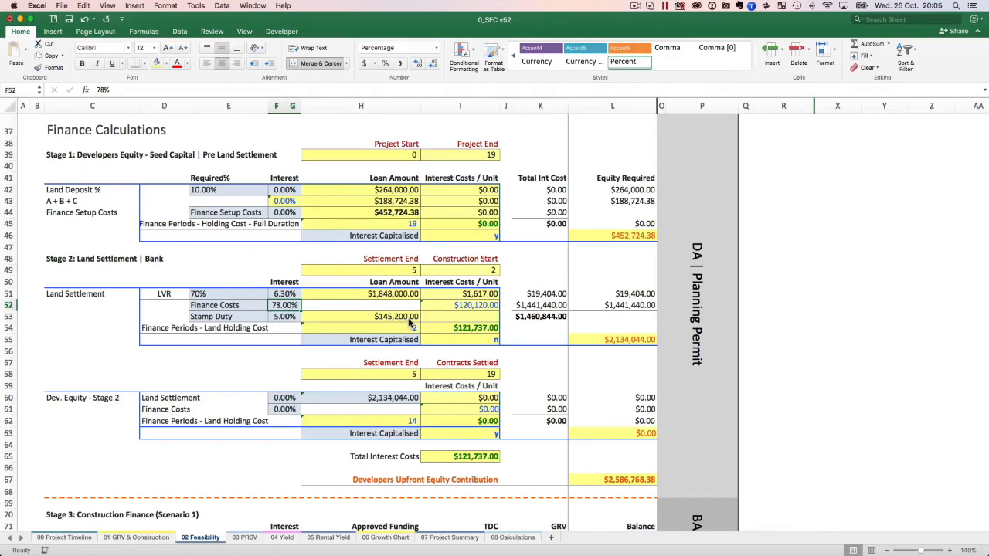
# Set the Stage 2 Stamp Duty rate to 0% and reselect that rate for inspection.
pyautogui.click(277, 318)
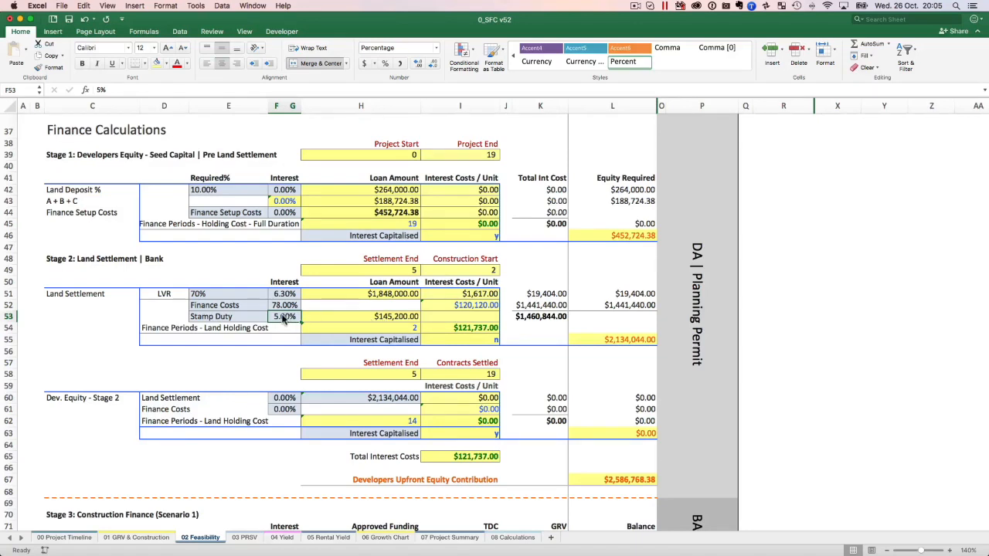
pyautogui.write('0')
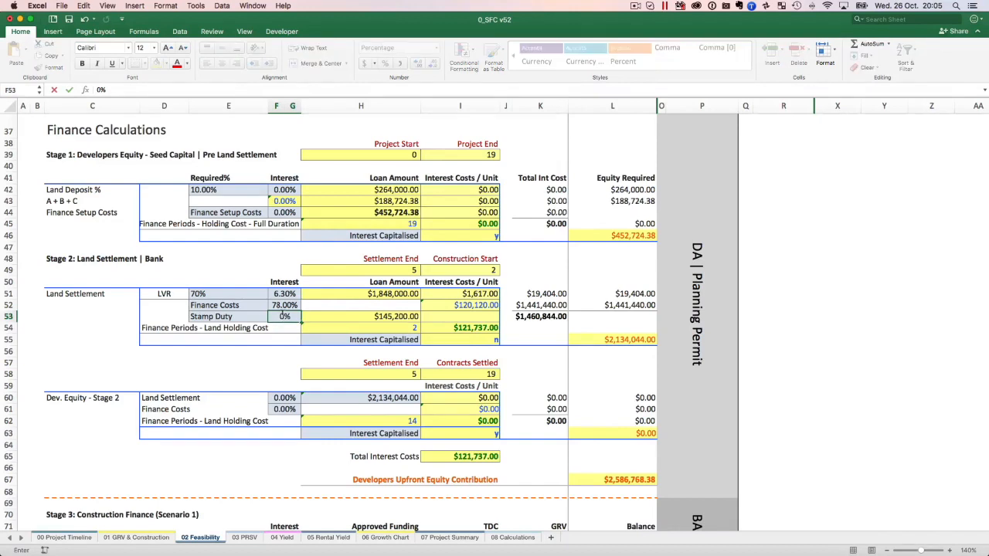
pyautogui.press('Return')
pyautogui.click(283, 312)
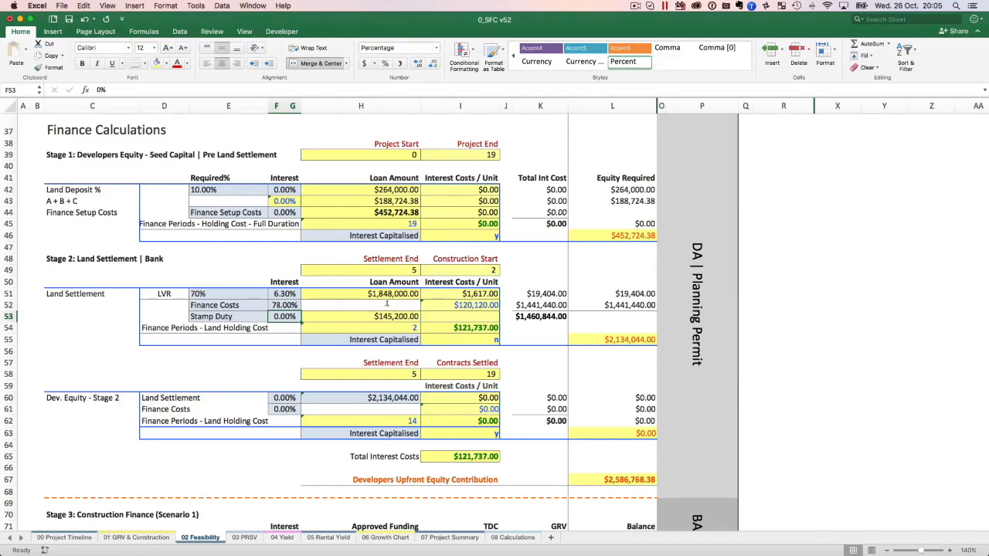
# Try the Stage 2 Stamp Duty rate at 5%, and set it back to 0%.
pyautogui.write('5')
pyautogui.press('Tab')
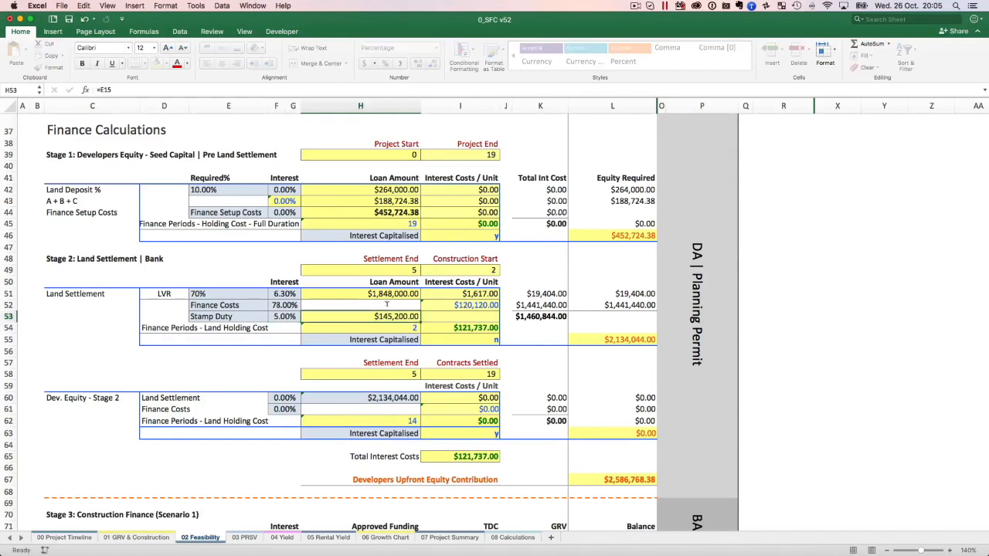
pyautogui.write('0')
pyautogui.press('Tab')
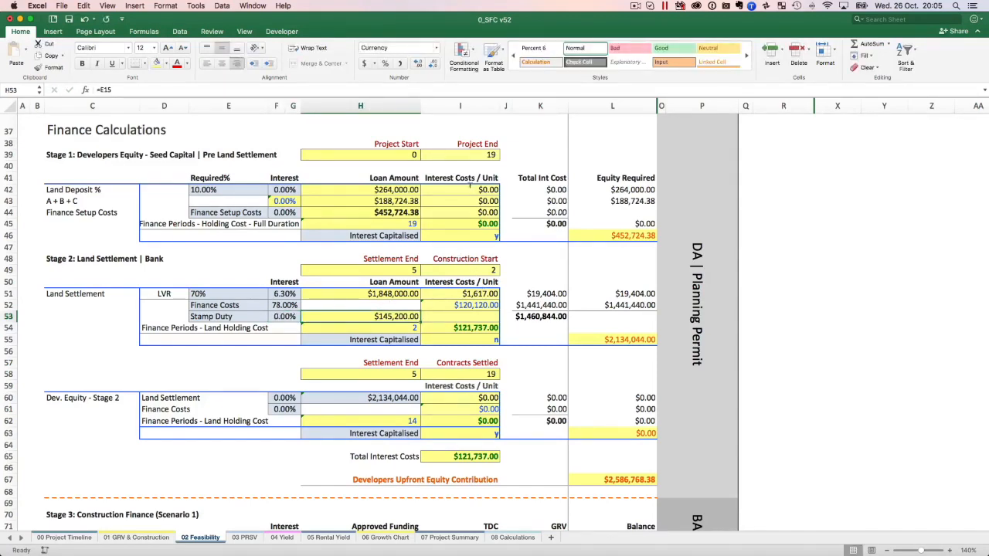
# Review the feasibility cost heads and profit summary against the Stage 1 and Stage 2 finance calculations.
pyautogui.scroll(10, 473, 157)
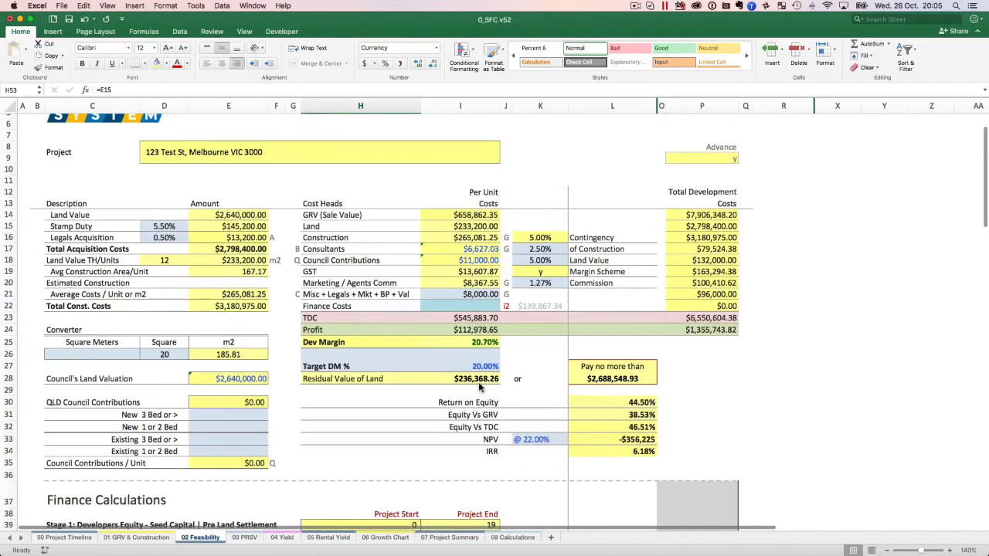
pyautogui.scroll(-7, 470, 286)
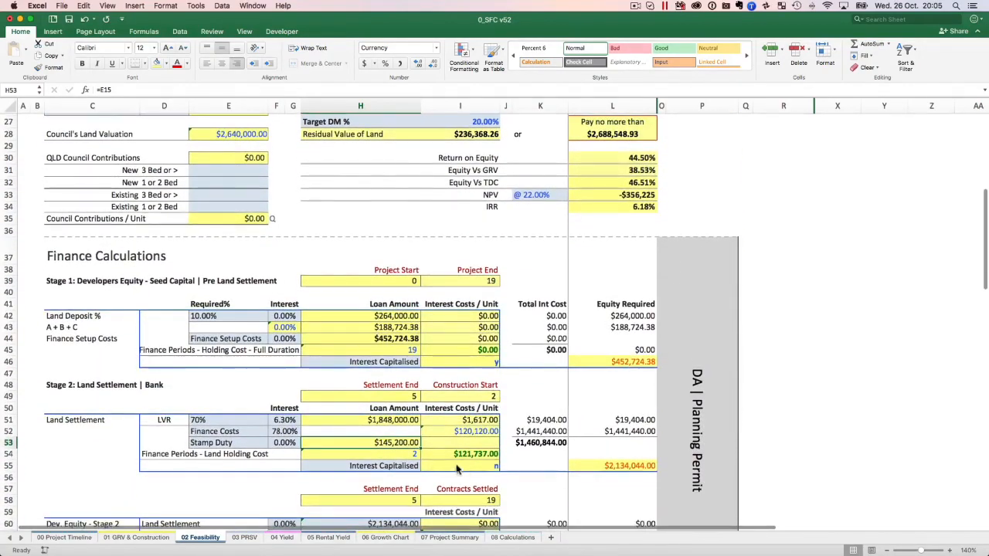
pyautogui.scroll(-3, 459, 463)
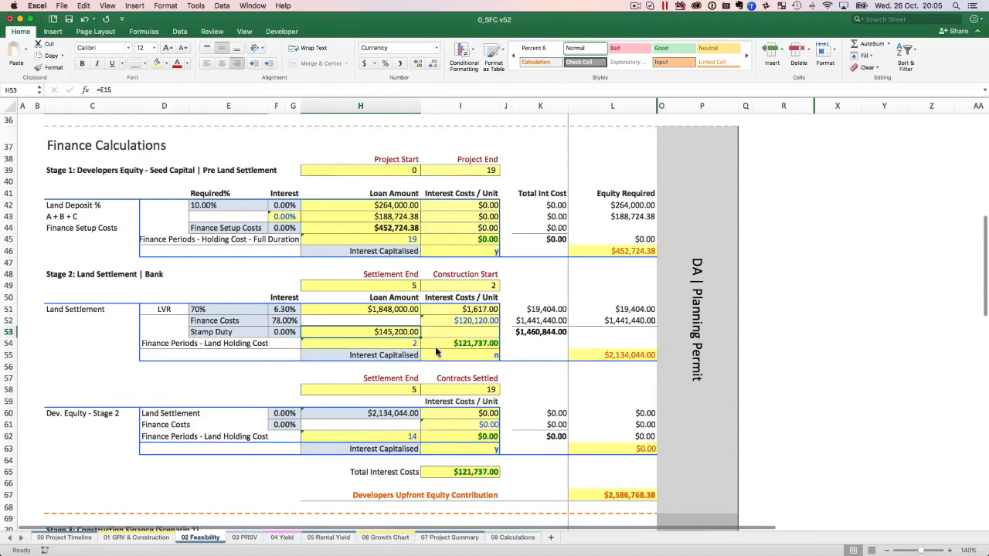
pyautogui.scroll(-1, 437, 354)
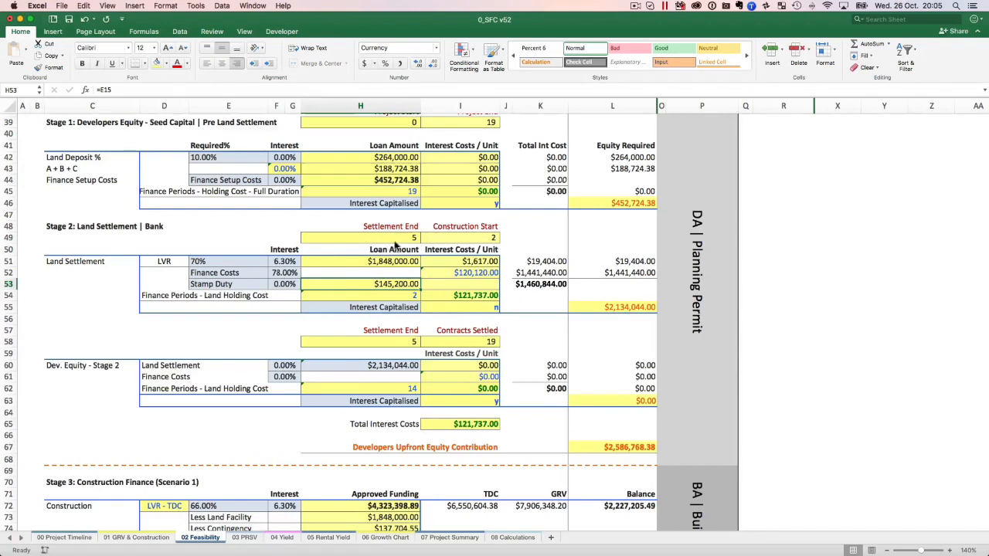
pyautogui.scroll(-1, 476, 436)
pyautogui.scroll(1, 476, 436)
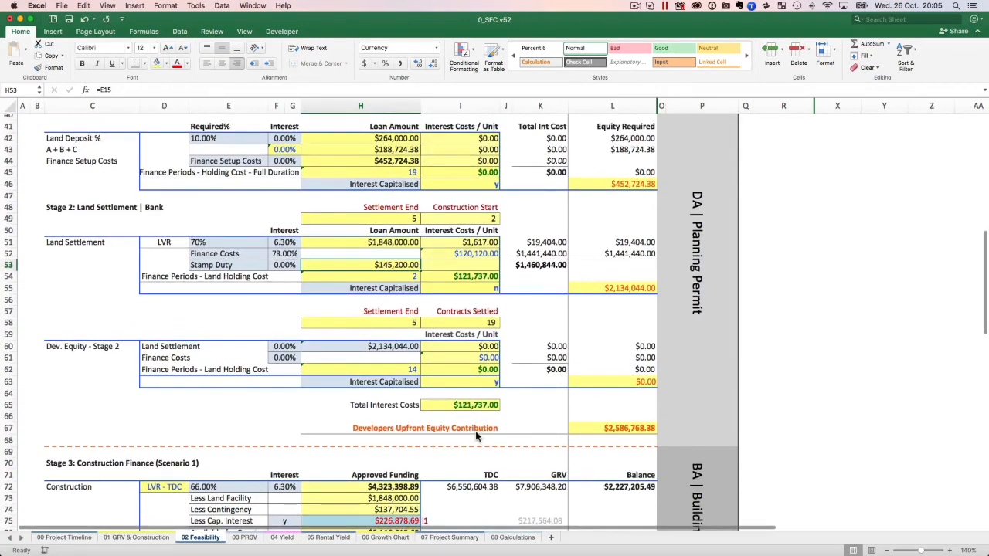
pyautogui.scroll(5, 475, 430)
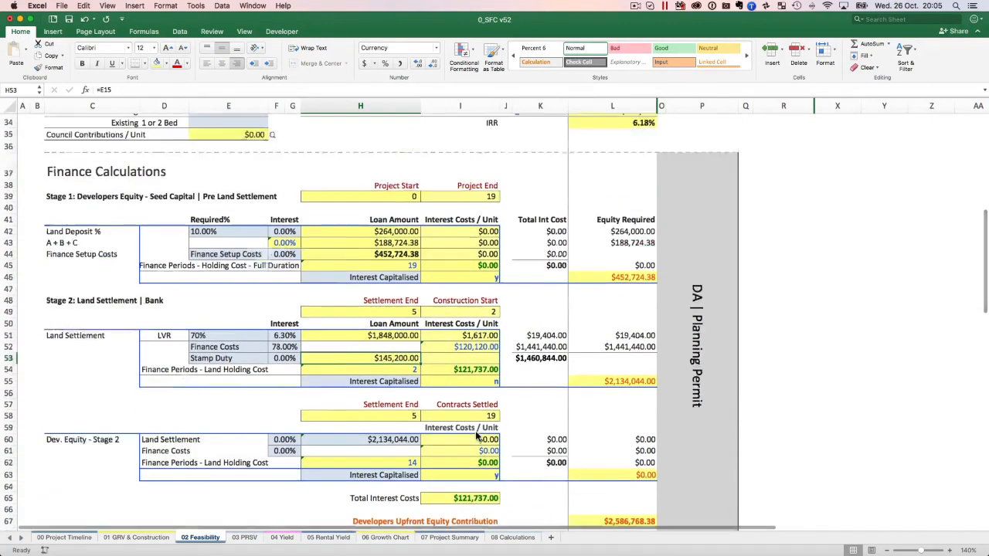
# Try the Stage 2 Stamp Duty rate at 5% again, and check the Stage 3 funding table and lender figures.
pyautogui.press('Left')
pyautogui.write('5')
pyautogui.press('Return')
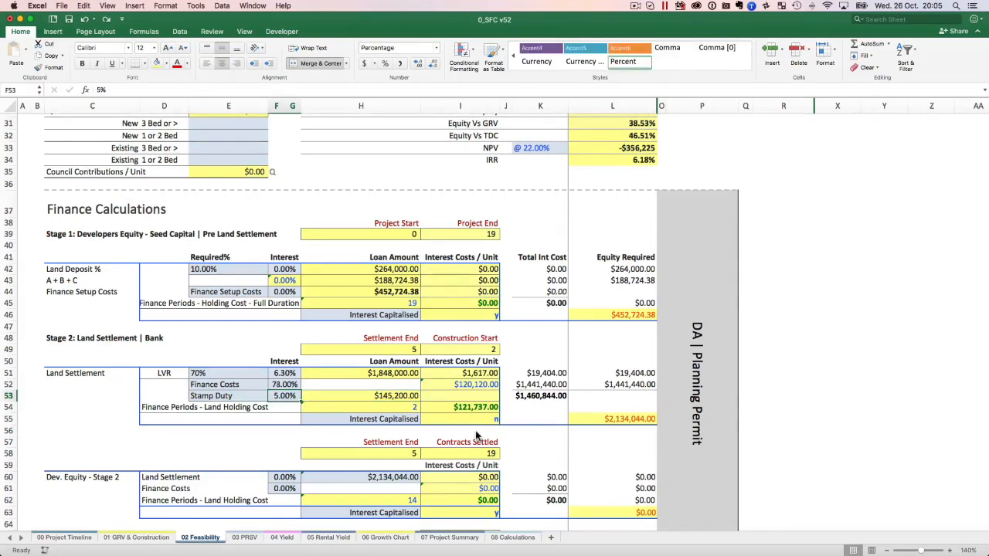
pyautogui.scroll(-20, 477, 436)
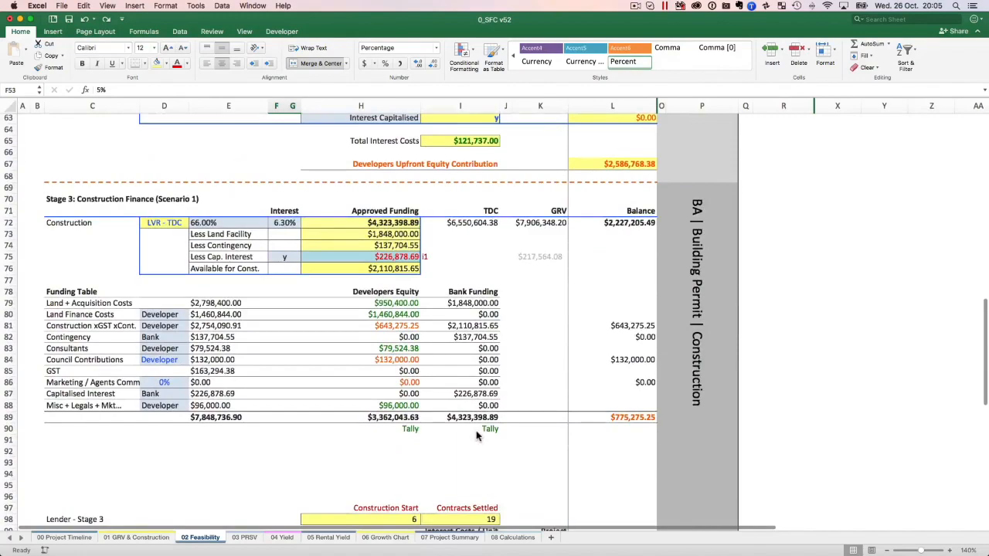
pyautogui.scroll(-3, 476, 437)
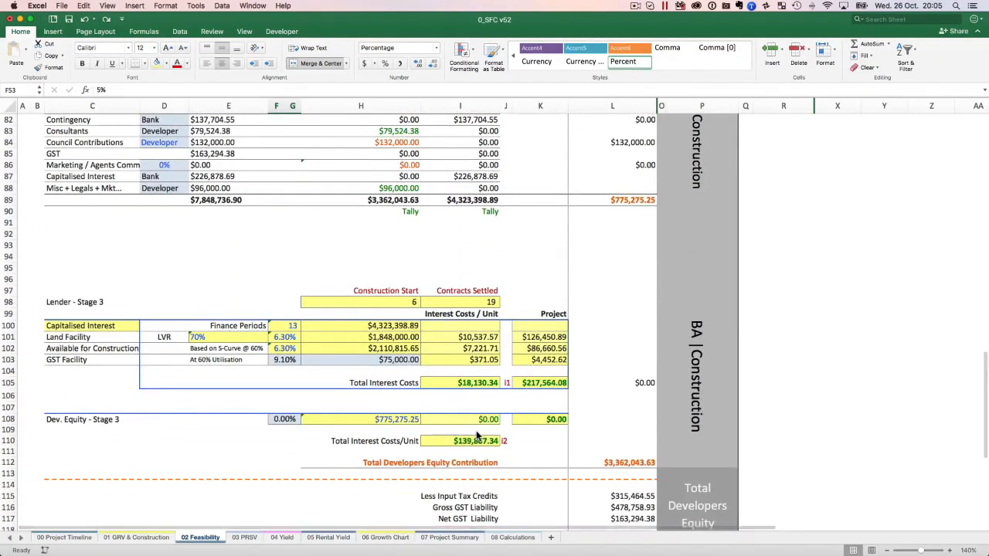
pyautogui.scroll(-5, 476, 437)
pyautogui.scroll(10, 476, 436)
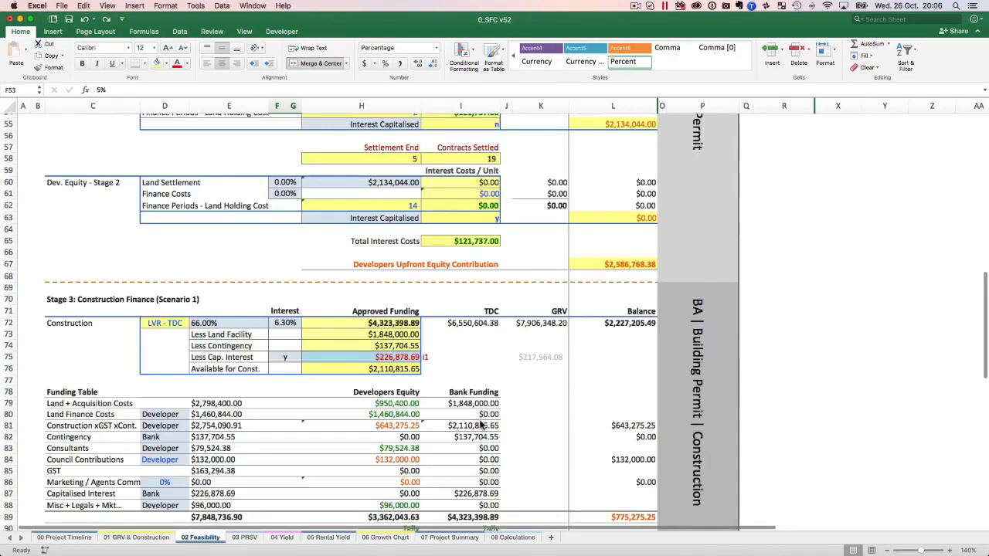
pyautogui.scroll(2, 479, 424)
pyautogui.scroll(5, 480, 424)
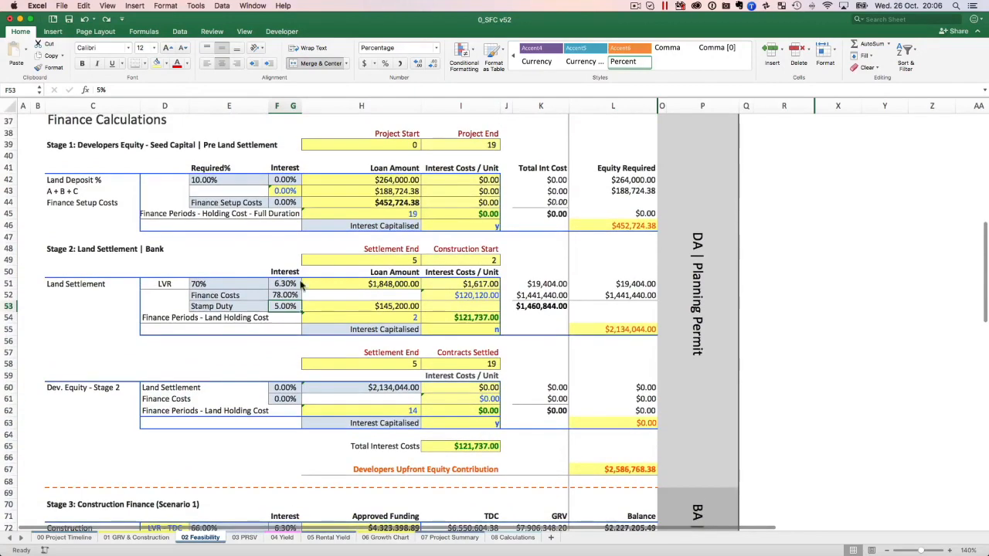
# Correct the Stage 2 land settlement Finance Costs rate by entering .0078.
pyautogui.write('.78')
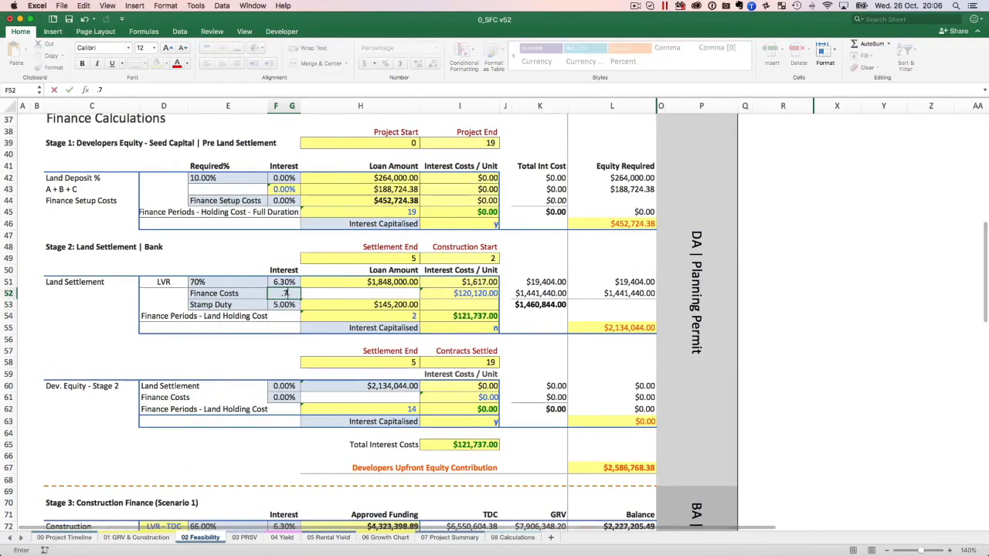
pyautogui.click(286, 293)
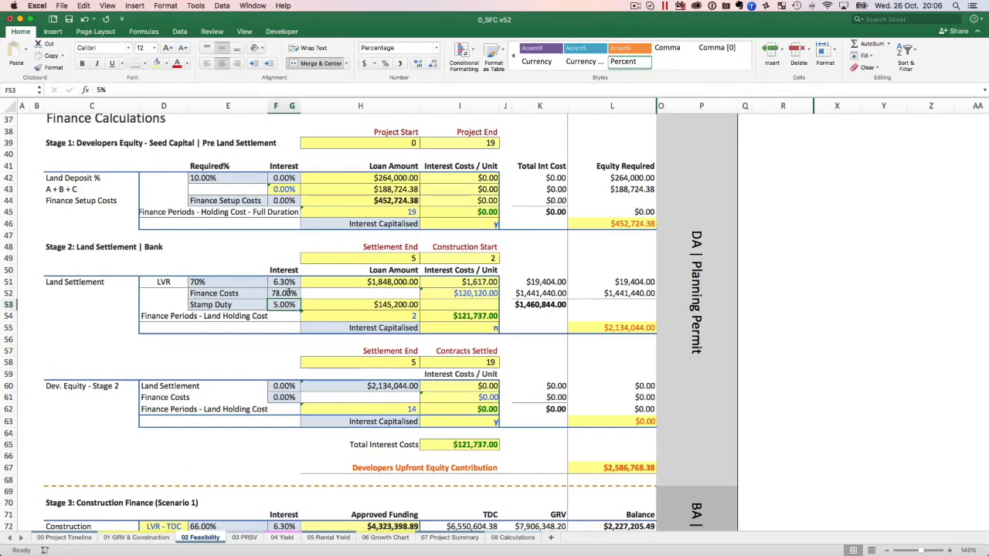
pyautogui.write('.0078')
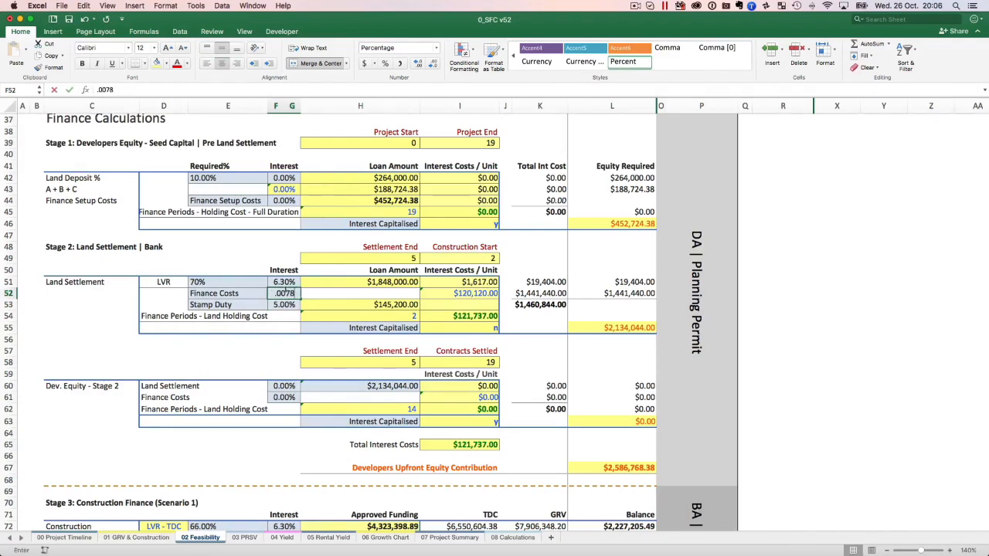
pyautogui.press('Return')
pyautogui.click(286, 293)
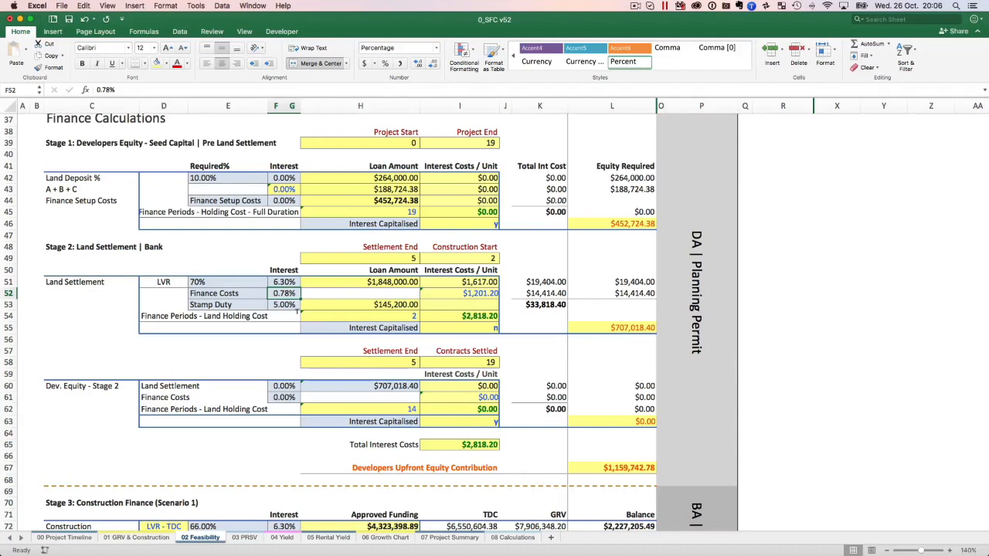
# Set the Stage 2 Stamp Duty rate to 0%.
pyautogui.click(294, 304)
pyautogui.write('0')
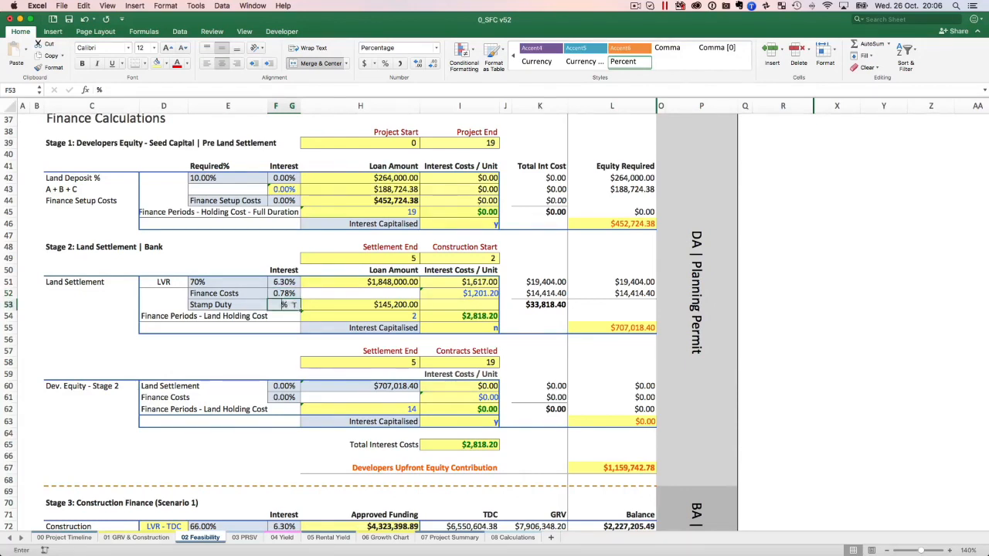
pyautogui.press('Return')
pyautogui.click(292, 304)
# Inspect the Stage 2 bank Interest Capitalised option and the formula behind the Stage 2 equity required total.
pyautogui.click(402, 327)
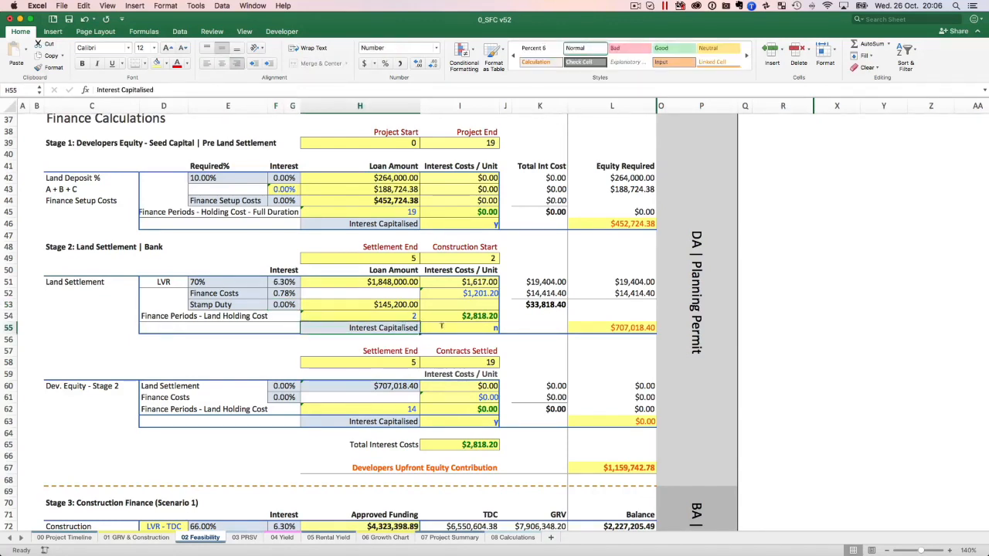
pyautogui.click(441, 326)
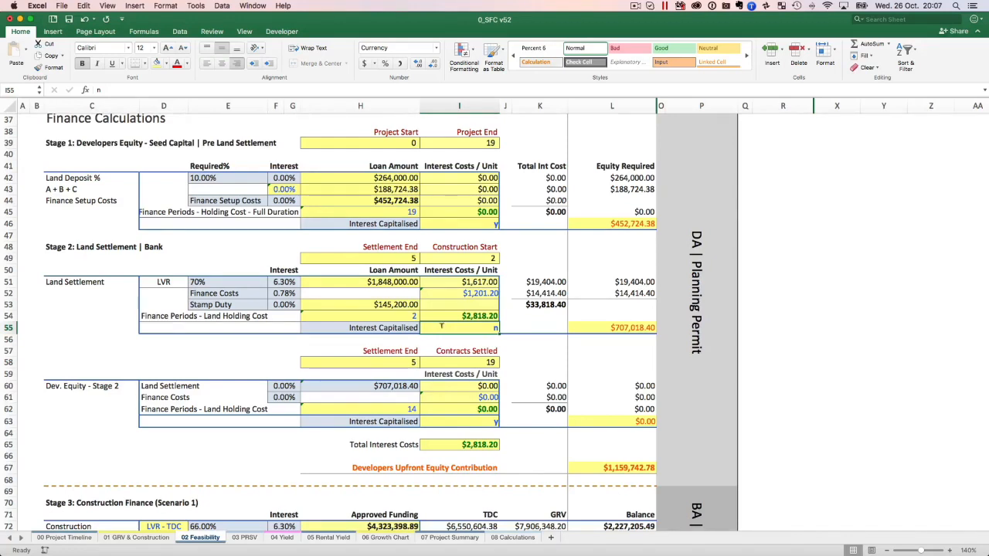
pyautogui.click(634, 324)
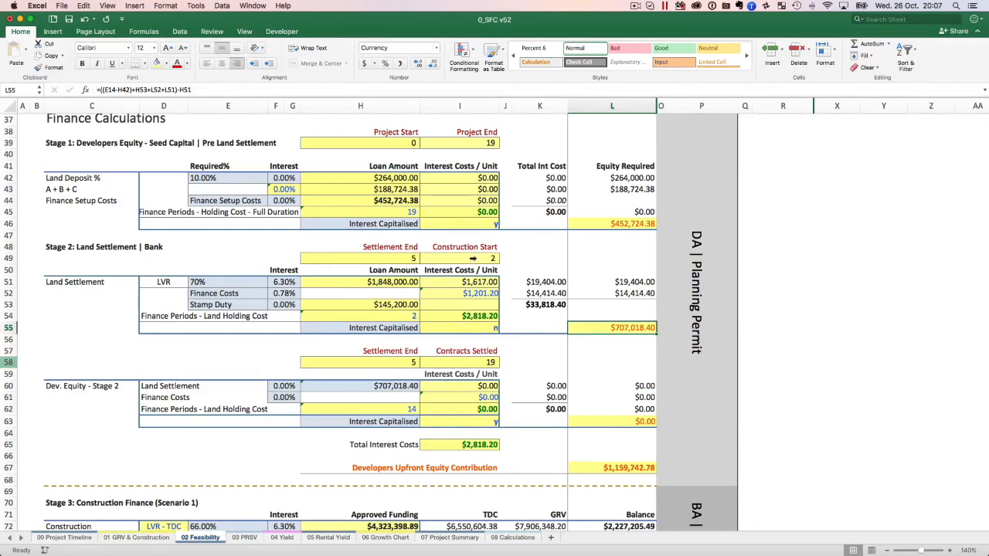
pyautogui.click(597, 351)
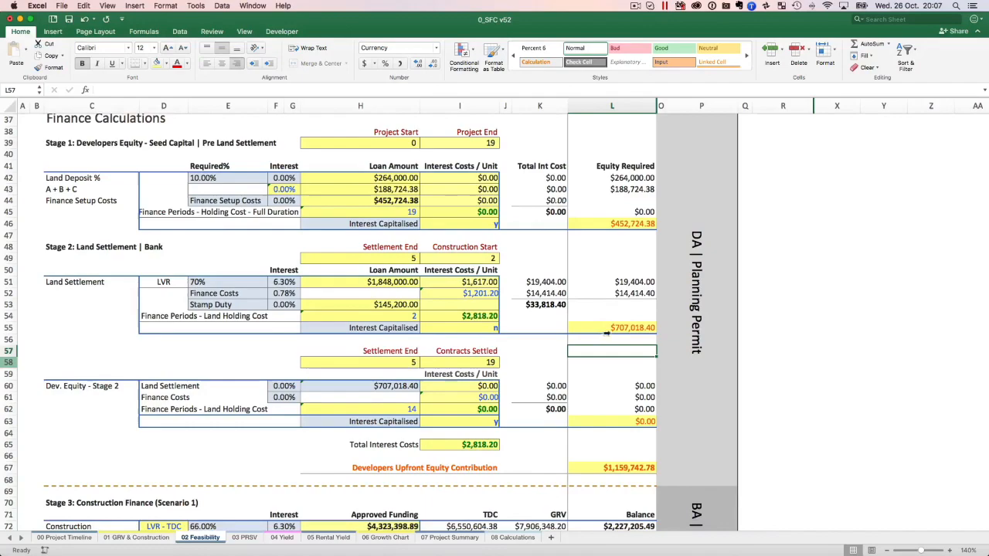
pyautogui.scroll(-2, 607, 334)
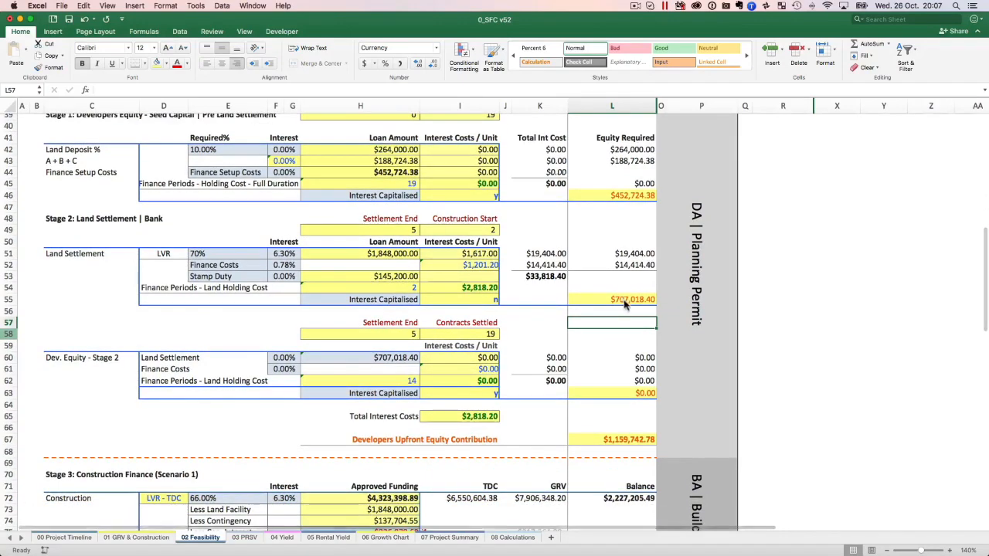
# Try the Dev. Equity - Stage 2 Land Settlement interest rate at 5%, and set it back to 0%.
pyautogui.scroll(-5, 631, 303)
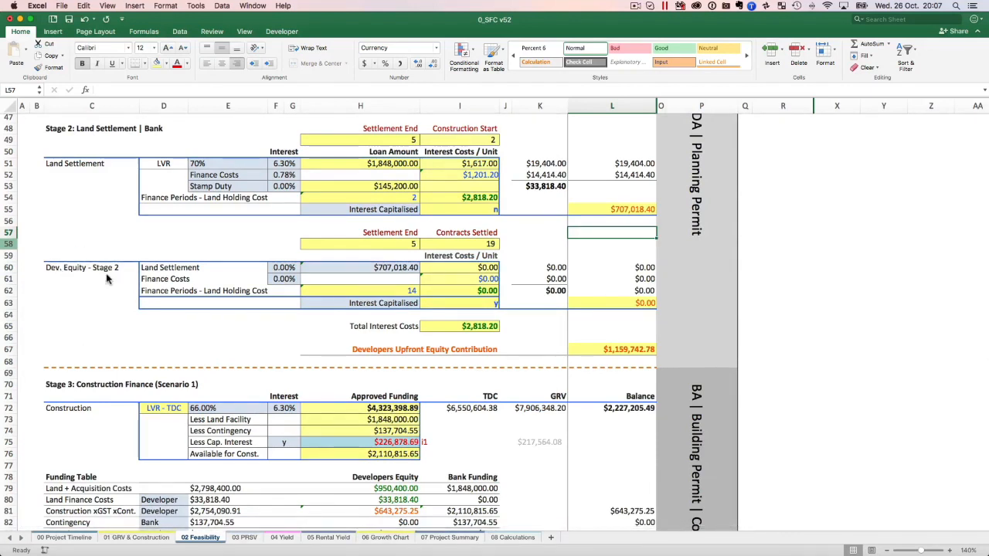
pyautogui.click(184, 330)
pyautogui.scroll(3, 382, 243)
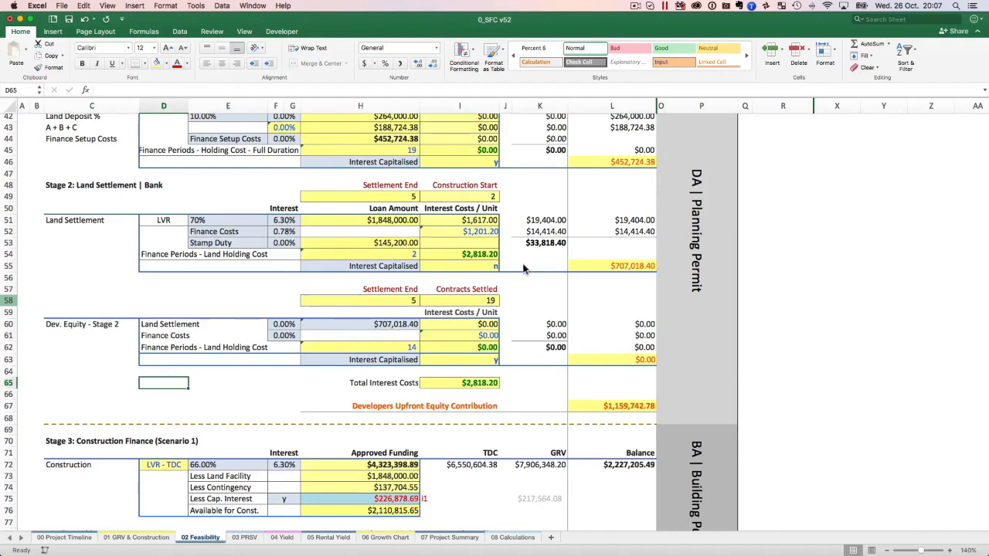
pyautogui.click(371, 325)
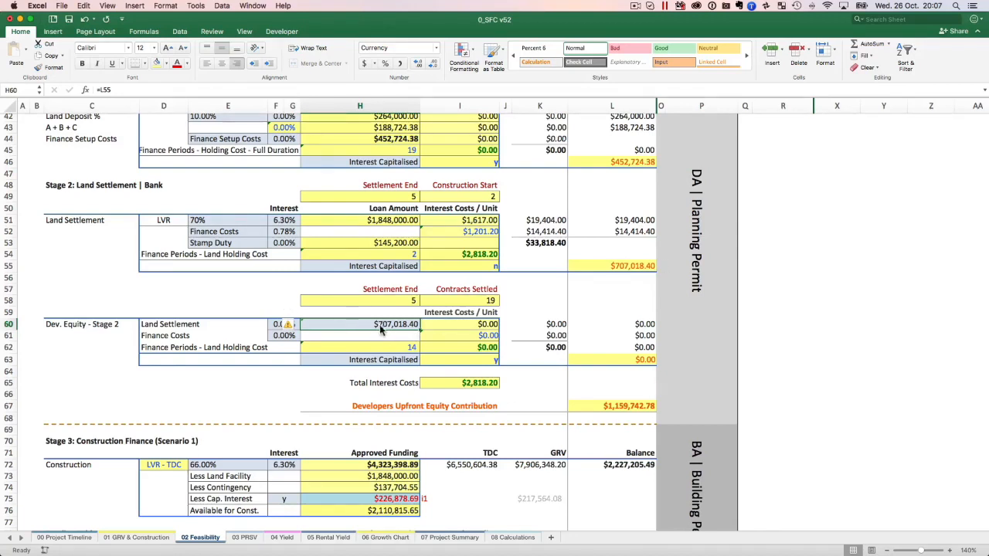
pyautogui.click(282, 325)
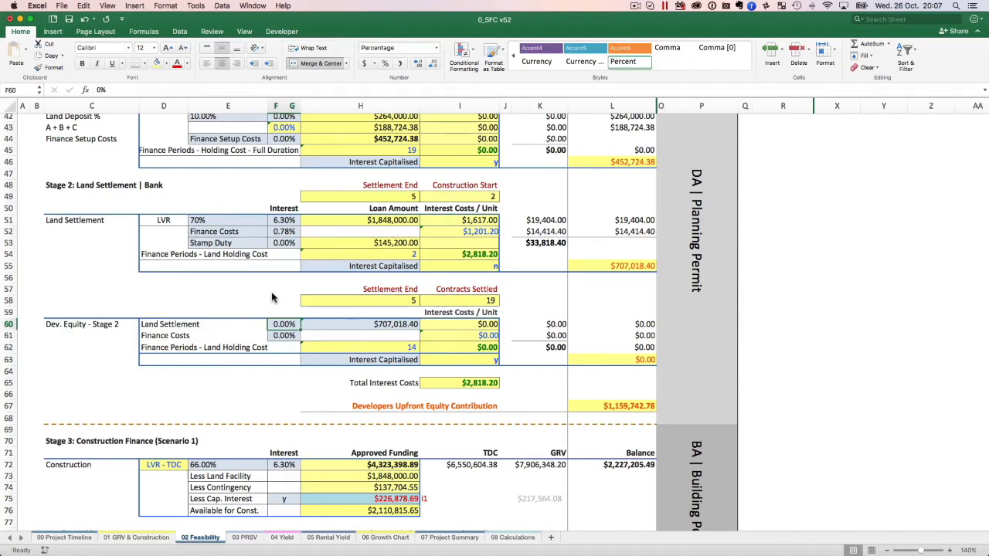
pyautogui.write('5')
pyautogui.press('Return')
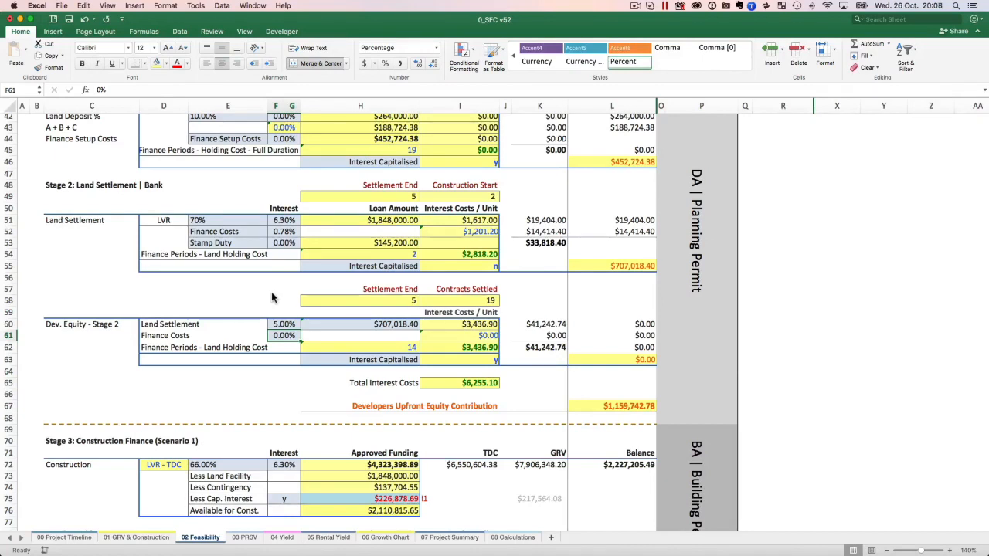
pyautogui.press('Up')
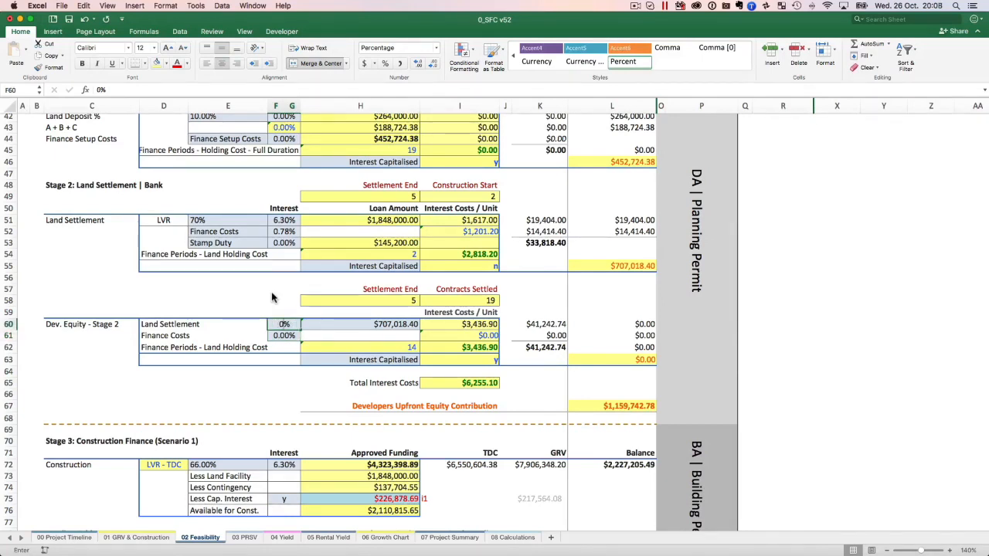
pyautogui.write('0')
pyautogui.press('Return')
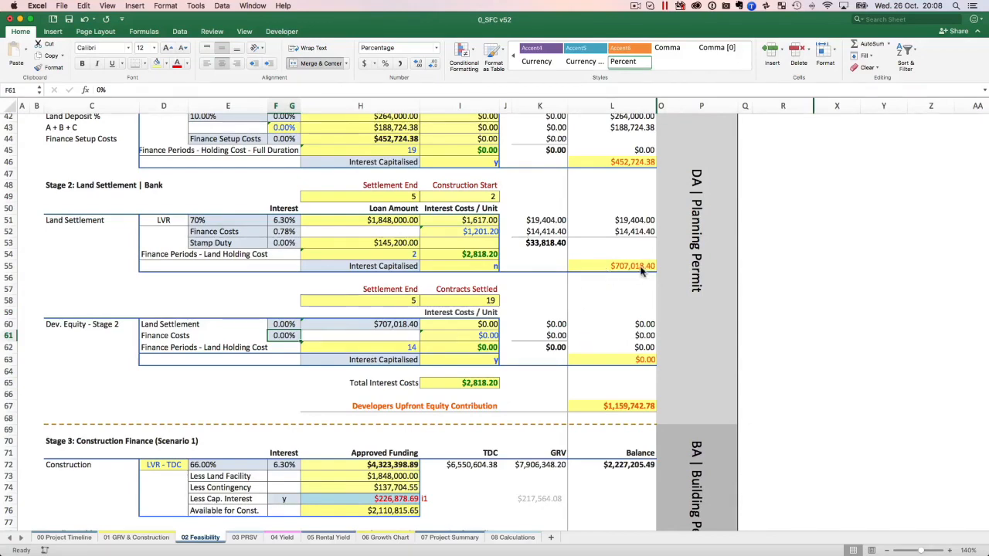
# Inspect the formula behind the Developers Upfront Equity Contribution and view the Stage 3 construction finance section.
pyautogui.scroll(-5, 548, 361)
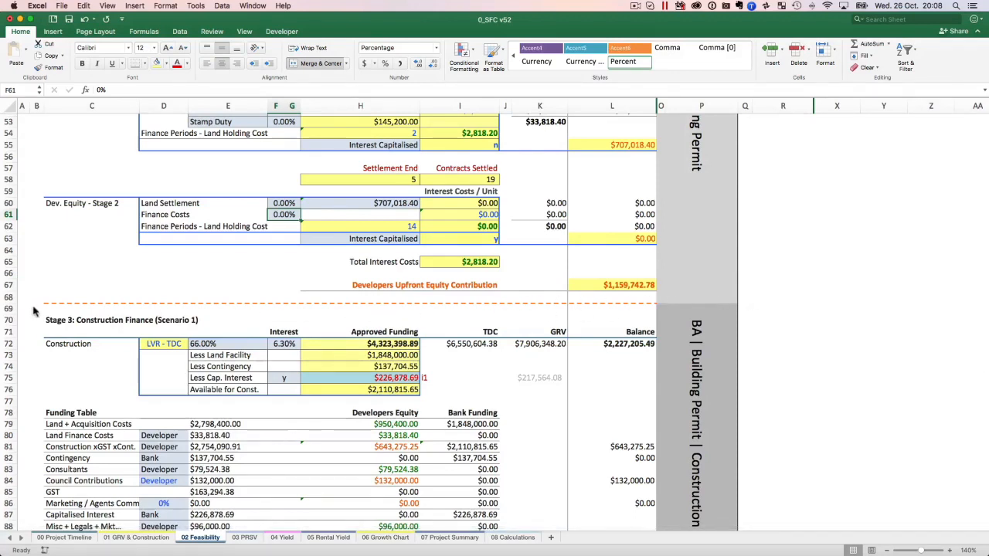
pyautogui.click(622, 285)
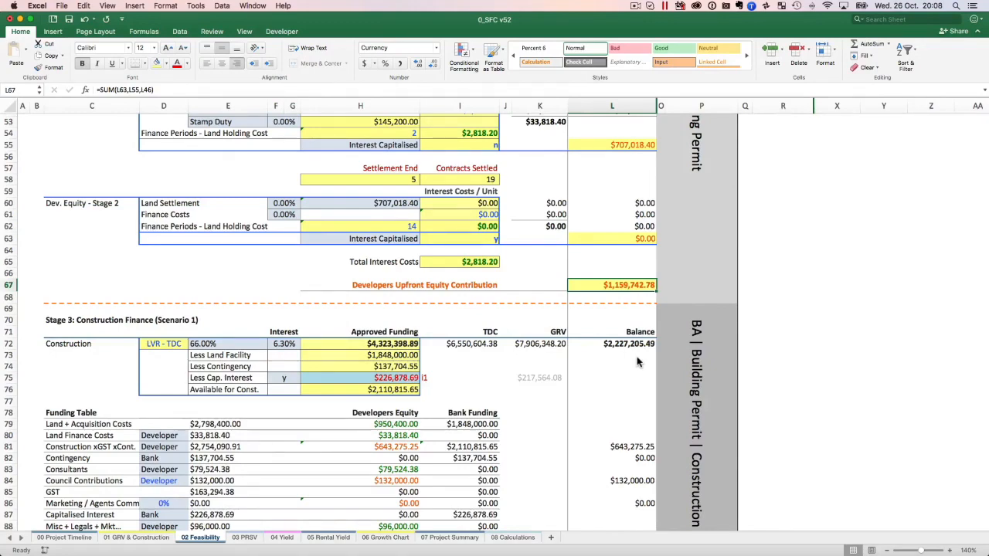
pyautogui.scroll(-5, 618, 348)
pyautogui.scroll(2, 587, 329)
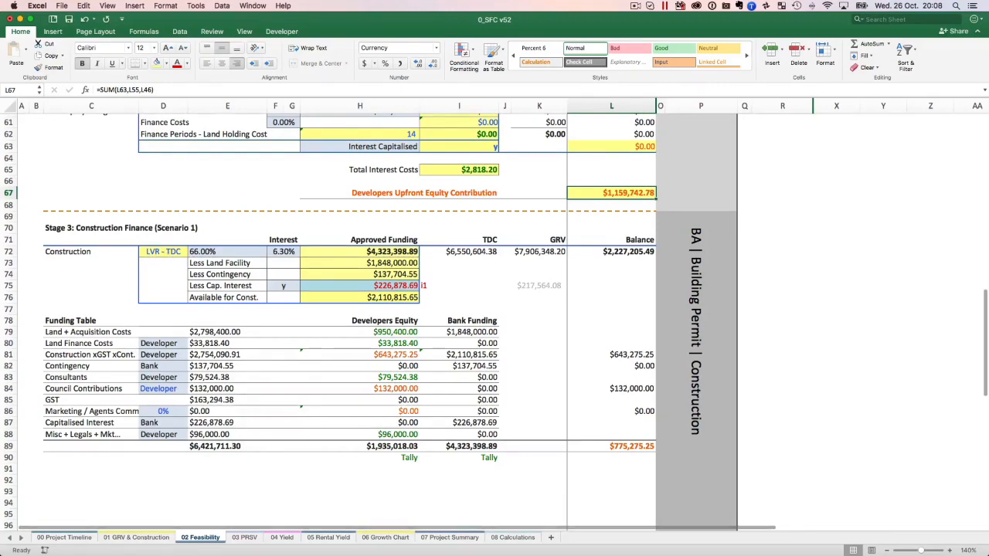
# Examine the LVR basis options for the Stage 3 Construction loan, leaving LVR - TDC selected.
pyautogui.click(175, 255)
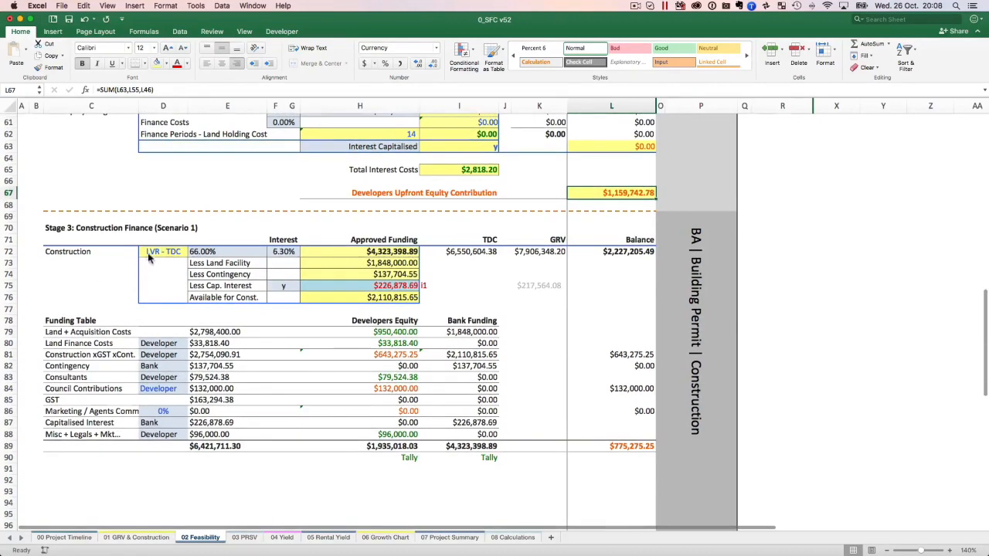
pyautogui.scroll(-1, 167, 268)
pyautogui.scroll(-1, 192, 251)
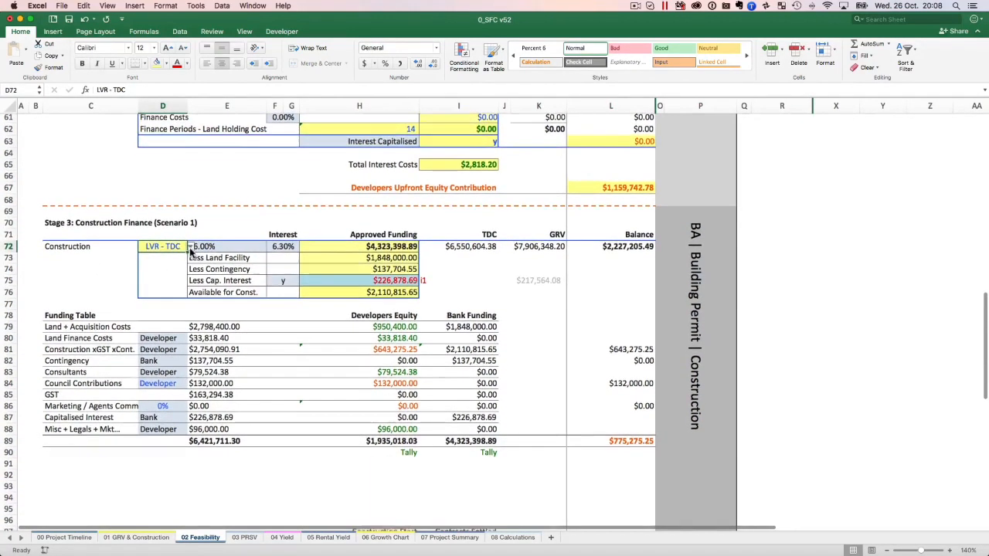
pyautogui.scroll(-1, 191, 249)
pyautogui.scroll(1, 192, 247)
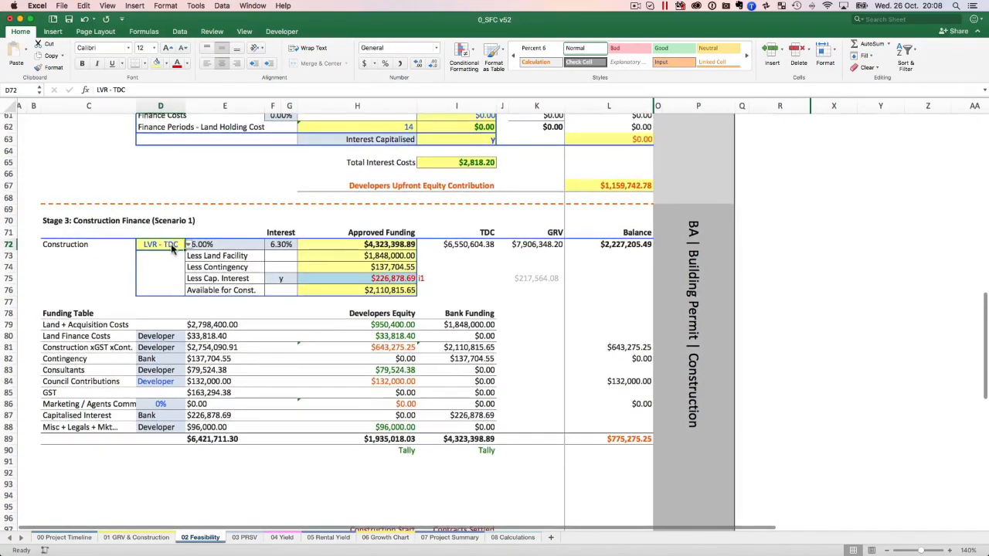
pyautogui.hscroll(-1, 177, 249)
pyautogui.press('Down')
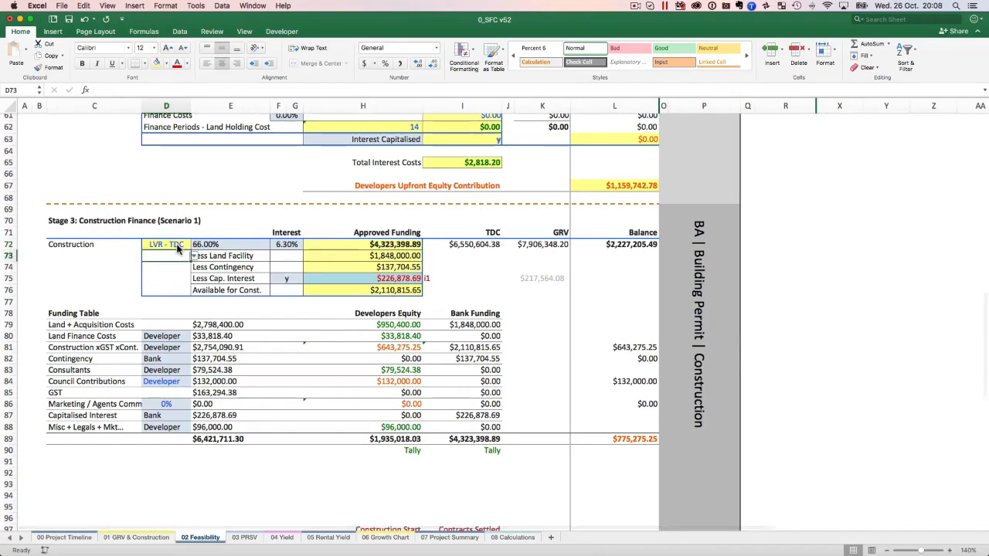
pyautogui.click(177, 246)
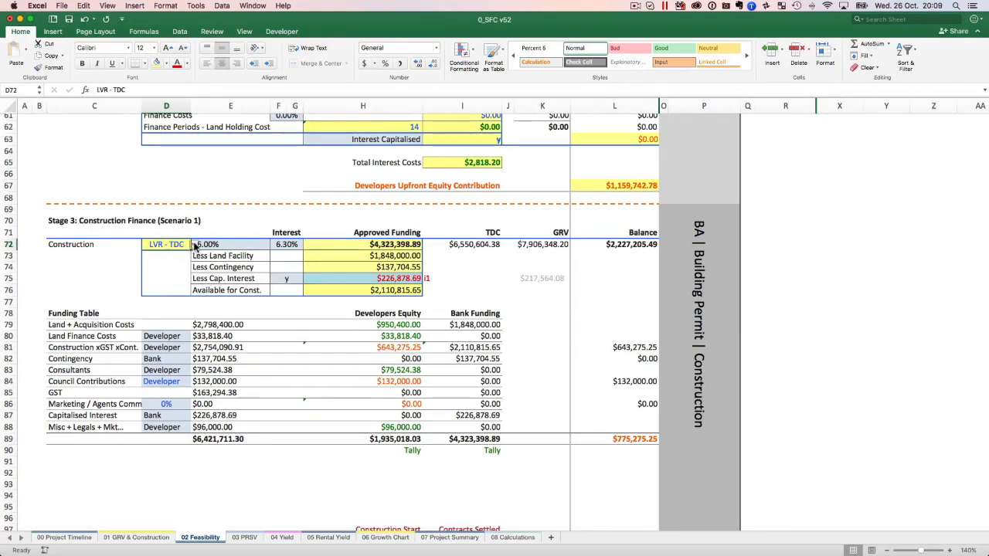
pyautogui.click(194, 244)
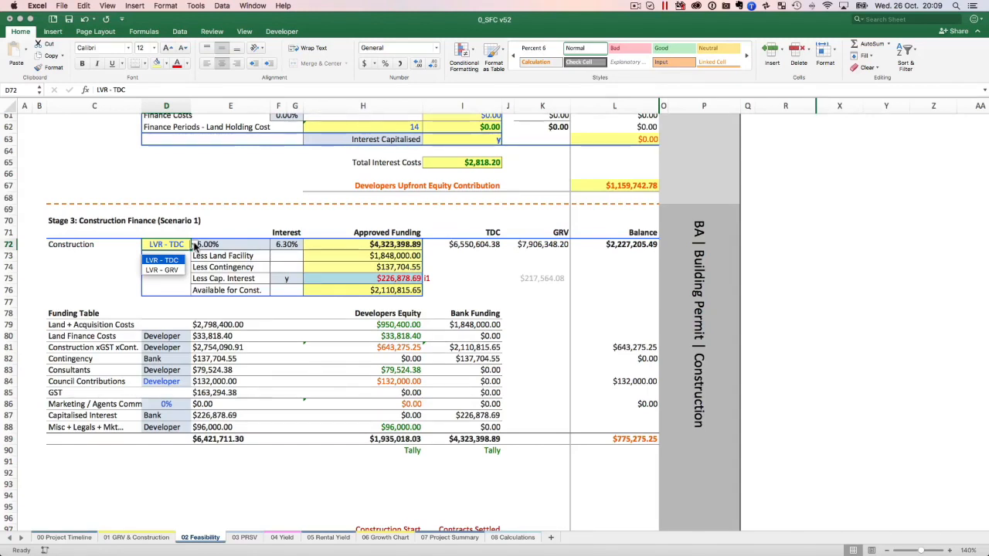
pyautogui.press('Escape')
# Review the GRV and TDC figures in the Total Development Costs column and inspect the Stage 3 Construction LVR percentage.
pyautogui.scroll(9, 230, 245)
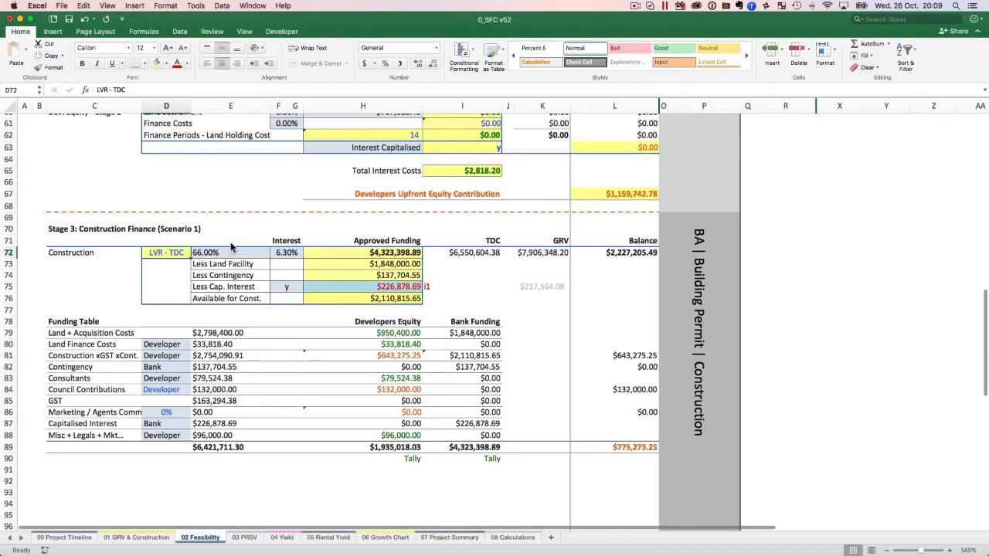
pyautogui.scroll(12, 230, 246)
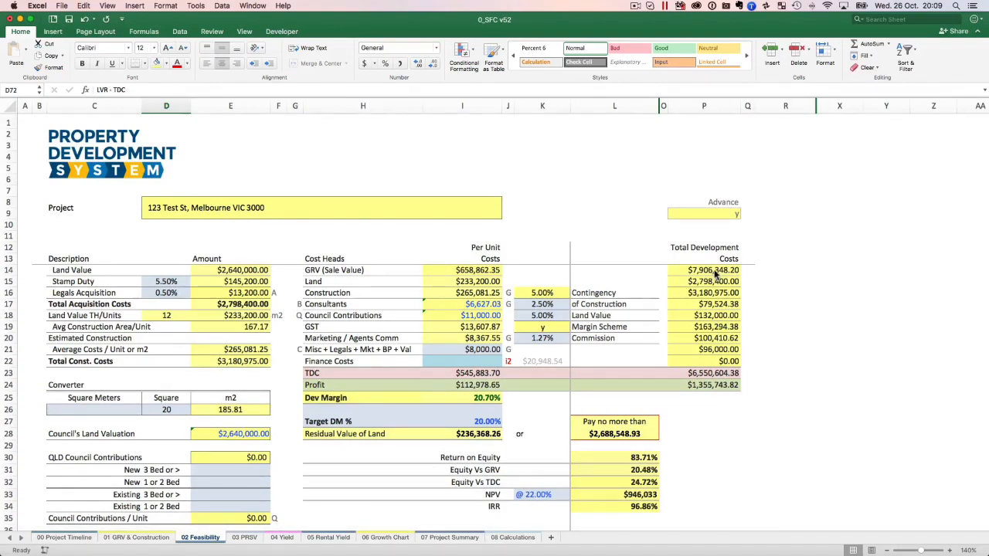
pyautogui.scroll(-14, 439, 332)
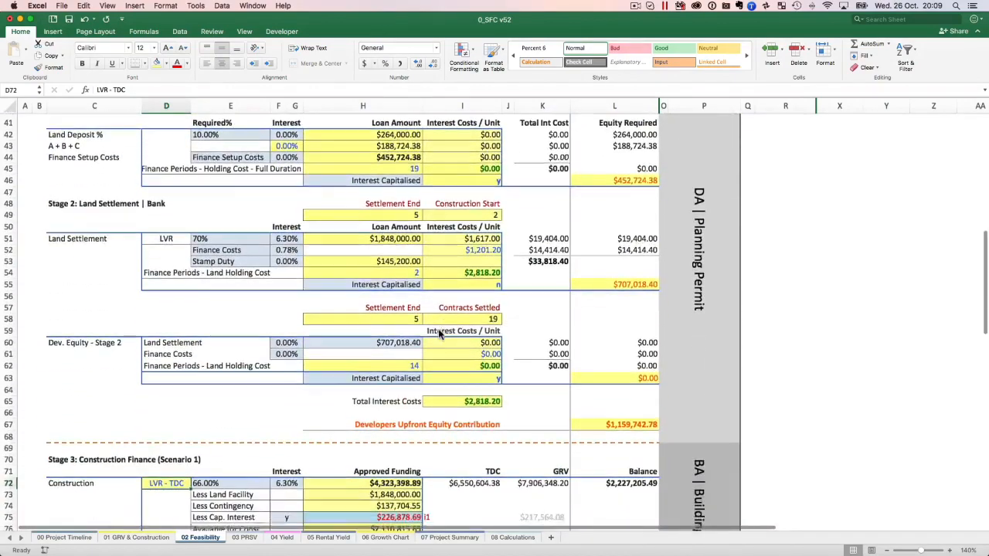
pyautogui.scroll(-3, 439, 333)
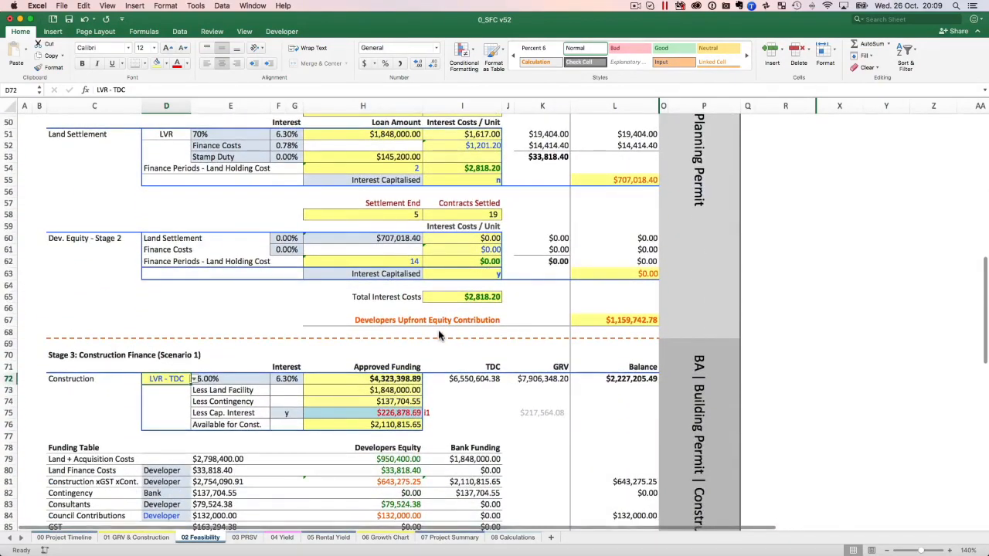
pyautogui.click(253, 378)
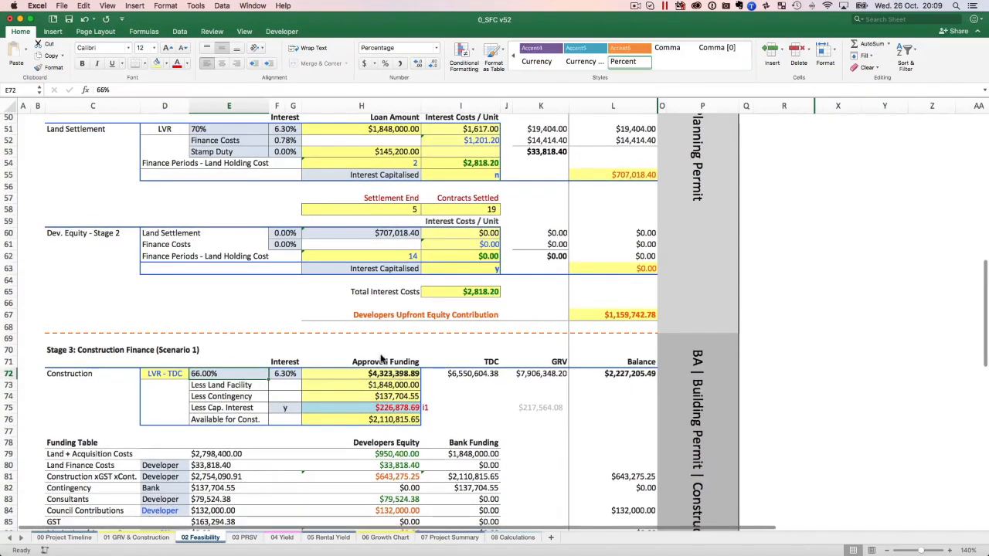
pyautogui.scroll(-2, 381, 356)
pyautogui.scroll(-2, 381, 356)
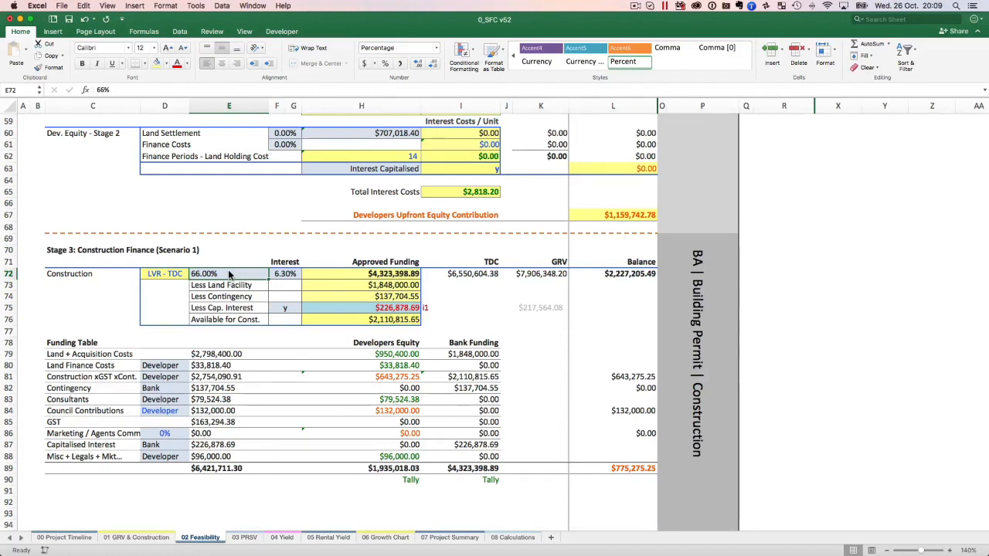
# Check the Stage 3 construction interest rate and clear the Less Cap. Interest amount under Approved Funding.
pyautogui.click(292, 275)
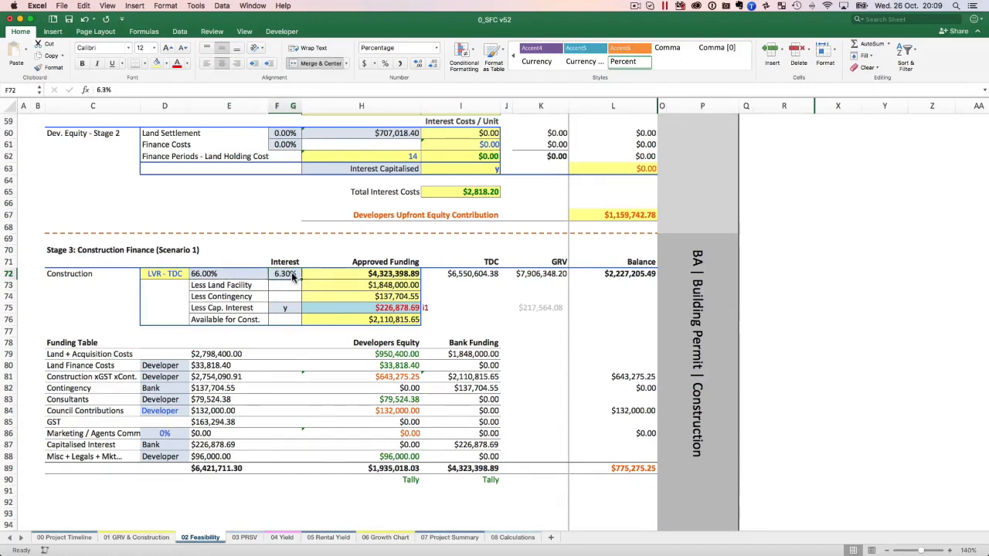
pyautogui.click(383, 312)
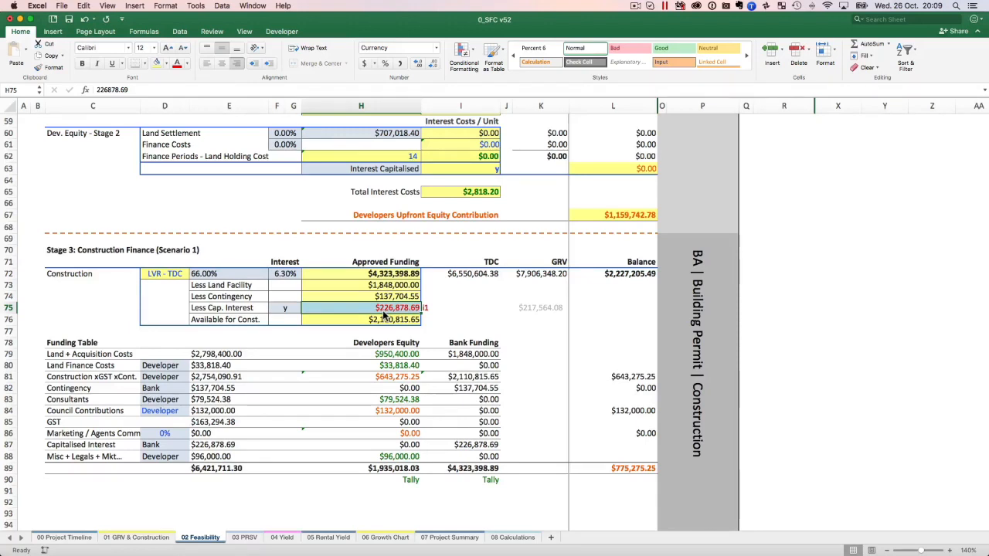
pyautogui.press('Delete')
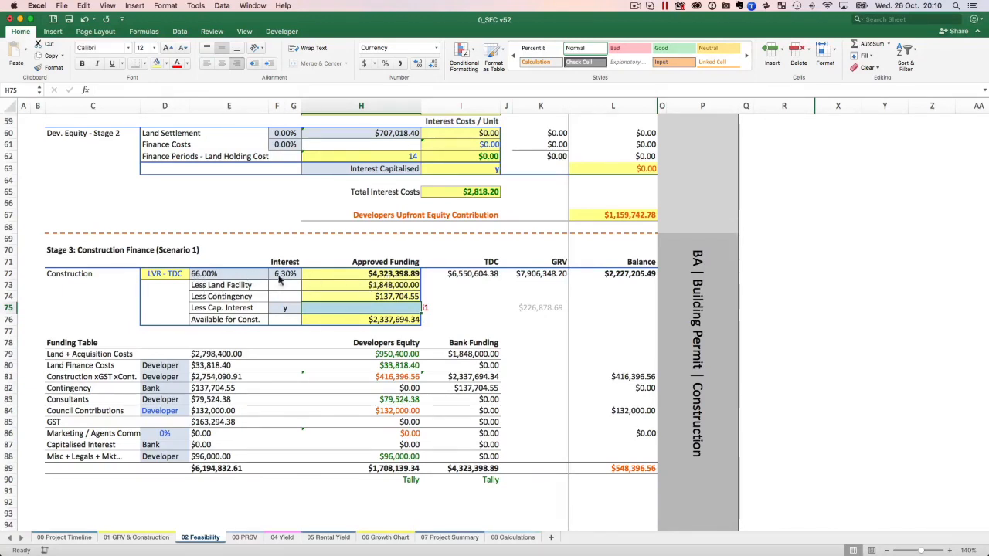
# Compare the Stage 3 LVR percentage with the TDC total in the cost summary and the resulting Approved Funding.
pyautogui.click(234, 276)
pyautogui.scroll(15, 234, 276)
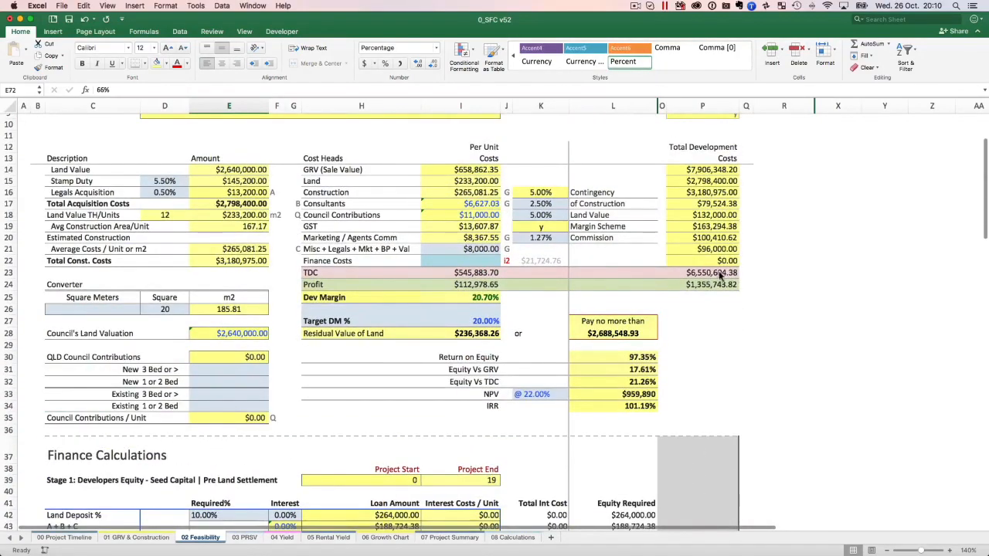
pyautogui.scroll(-14, 324, 341)
pyautogui.scroll(-5, 325, 342)
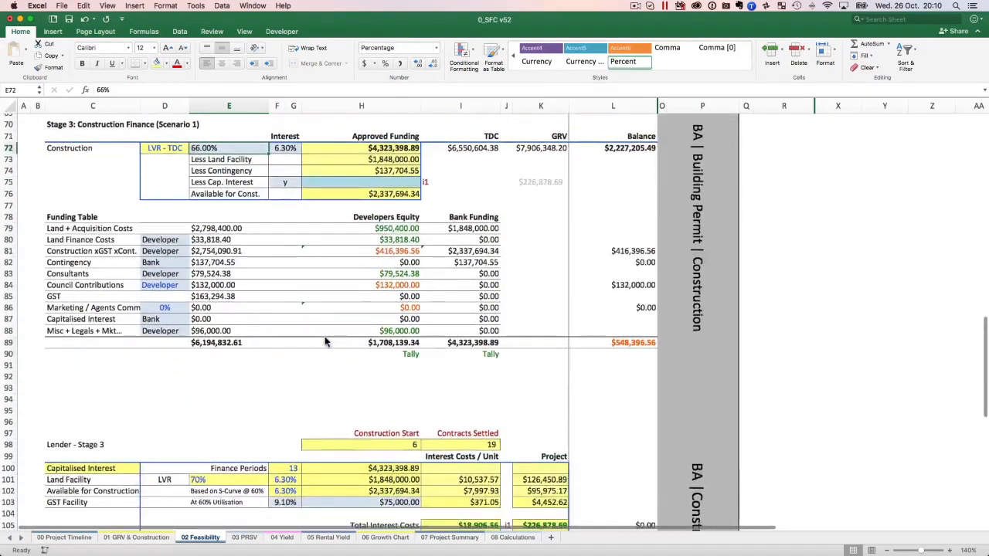
pyautogui.scroll(2, 327, 340)
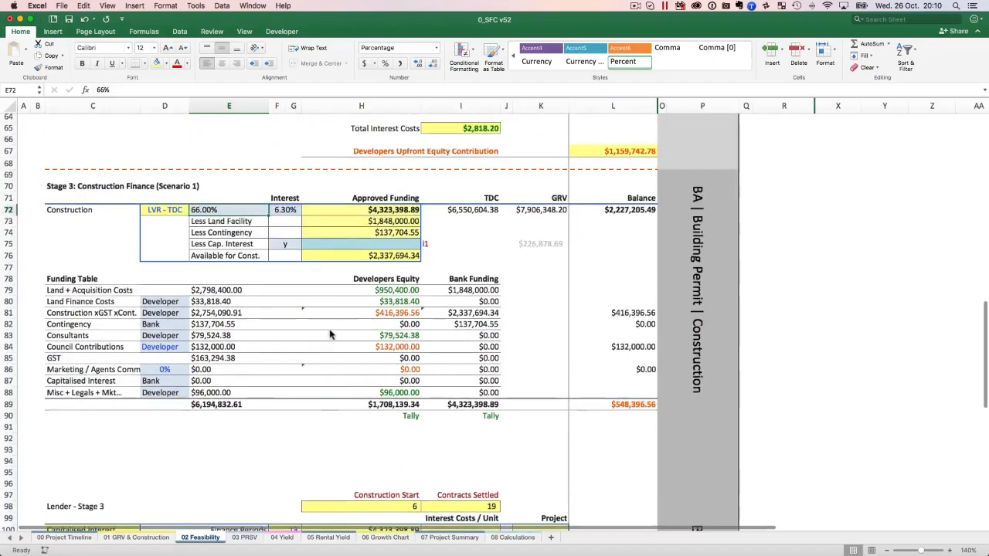
# Inspect the formulas for Less Land Facility, Less Contingency and Available for Const., and review the Less Cap. Interest row.
pyautogui.click(375, 224)
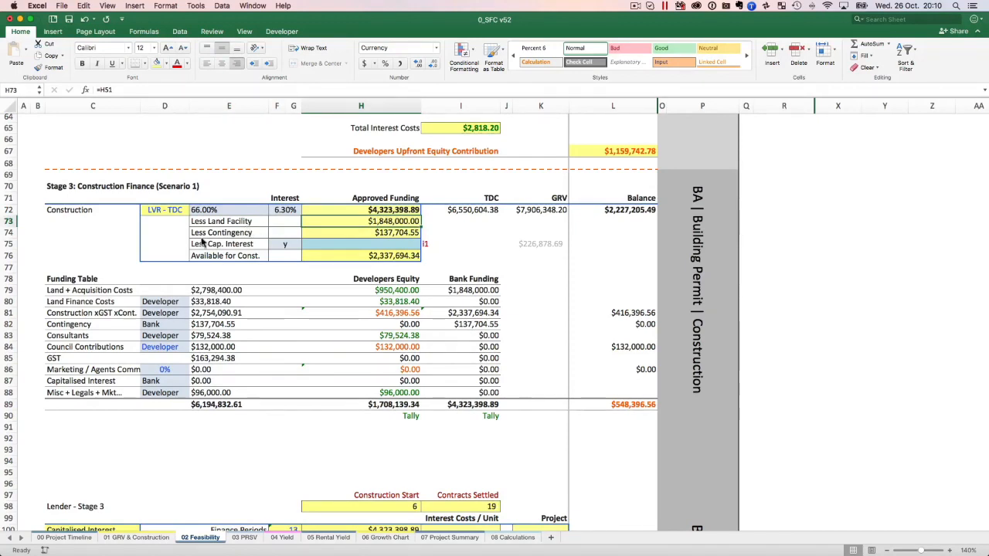
pyautogui.click(411, 236)
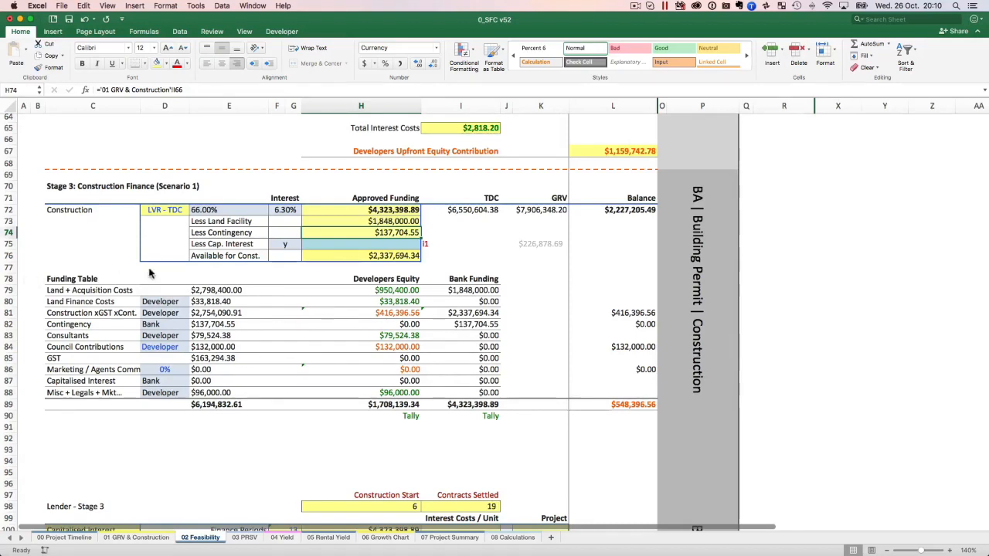
pyautogui.click(226, 258)
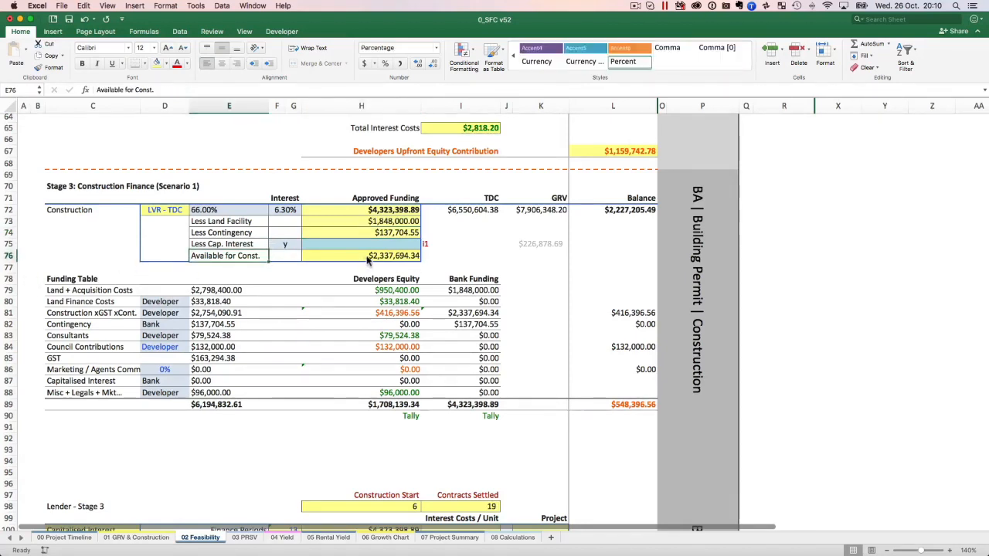
pyautogui.click(395, 255)
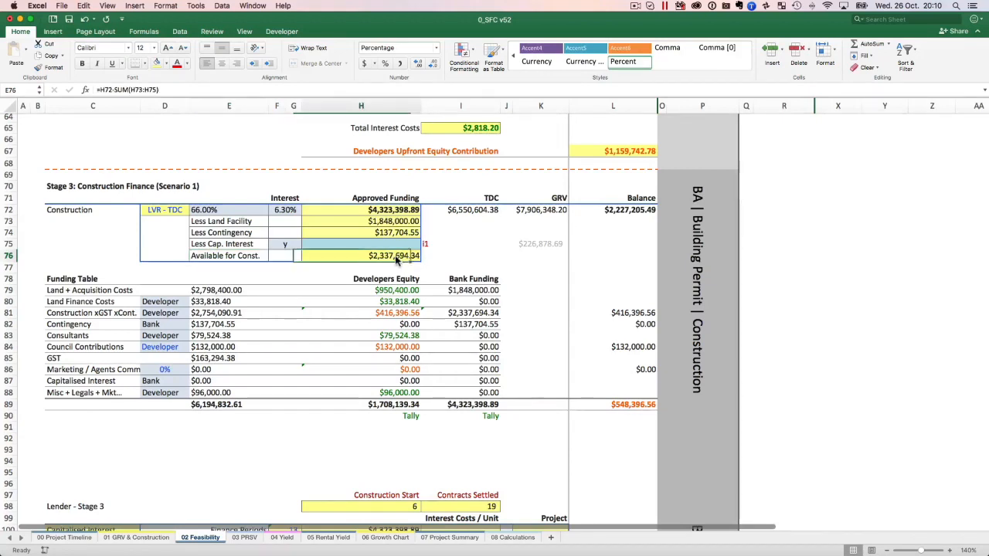
pyautogui.click(211, 246)
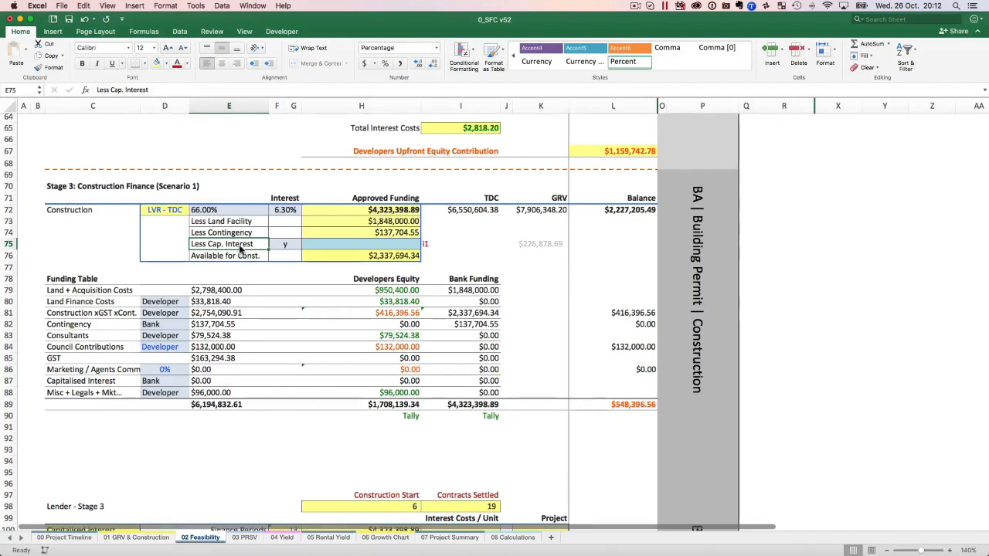
pyautogui.click(234, 256)
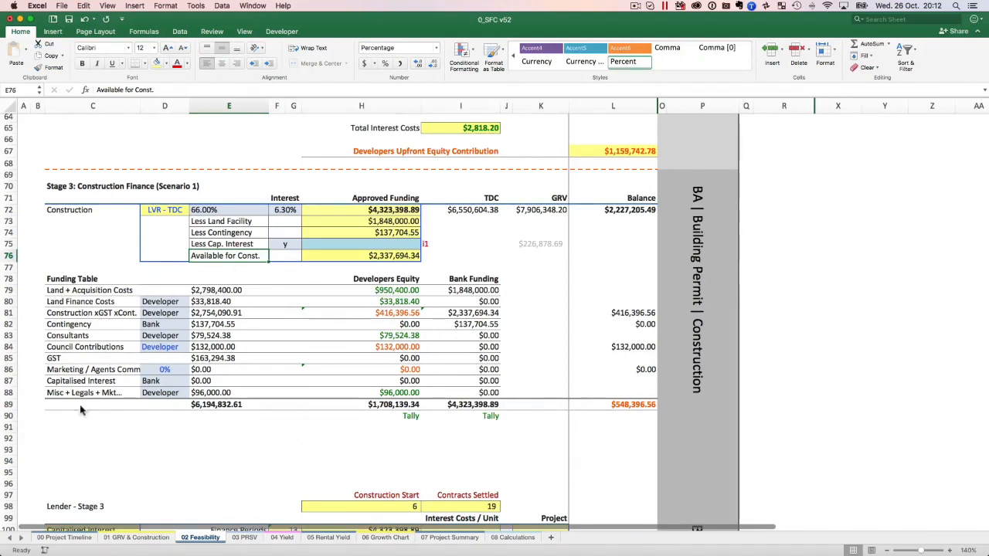
# Review the Funding Table's funding source selections and inspect the check formulas beneath the Developers Equity and Bank Funding totals.
pyautogui.click(167, 349)
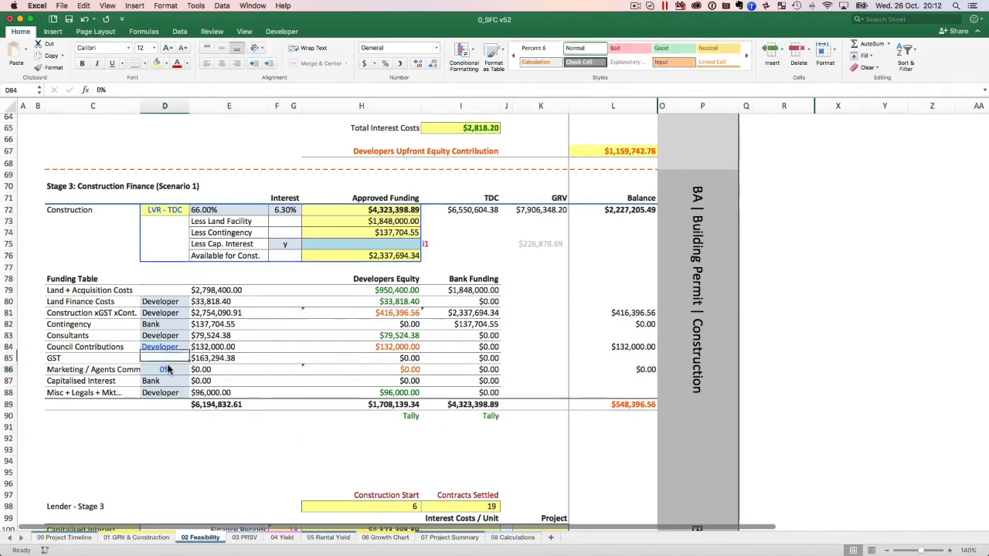
pyautogui.click(173, 213)
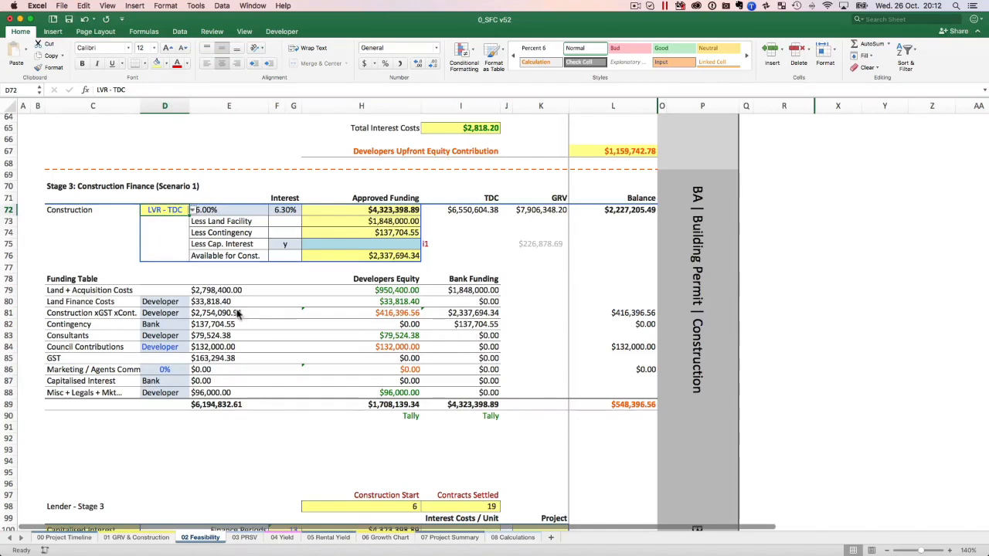
pyautogui.click(405, 415)
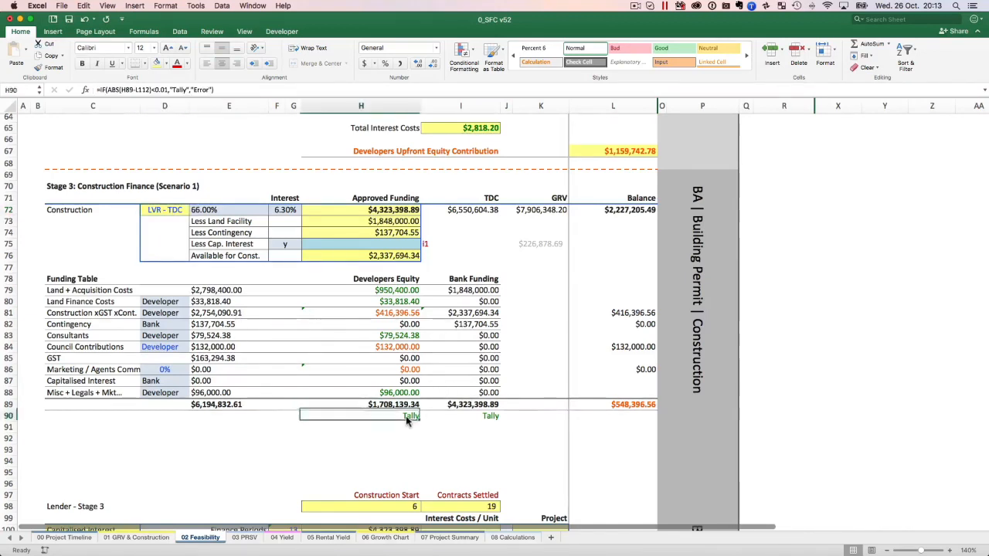
pyautogui.click(496, 419)
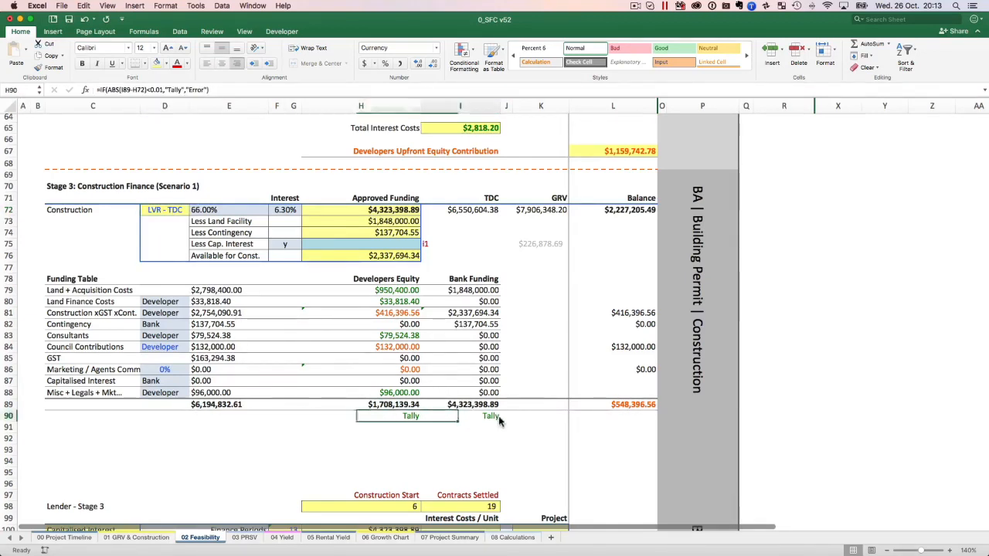
pyautogui.click(379, 422)
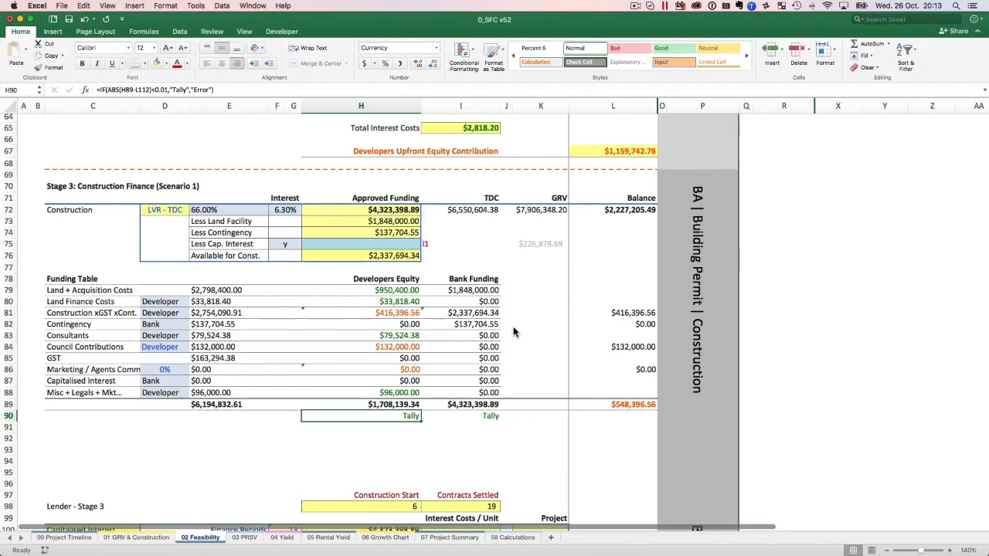
# Try Bank as the funding source for Council Contributions in the Funding Table, and set it back to Developer.
pyautogui.click(186, 348)
pyautogui.click(189, 348)
pyautogui.click(169, 370)
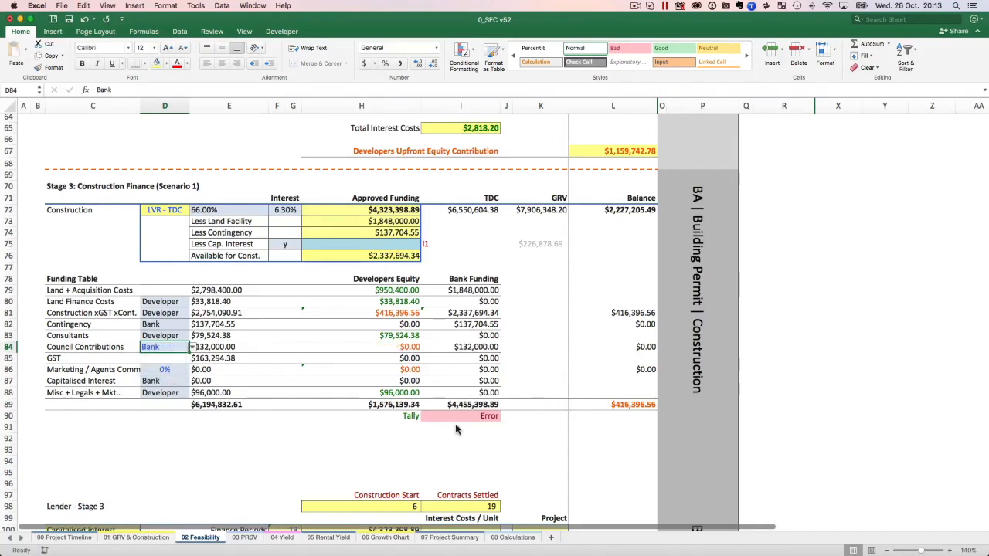
pyautogui.click(195, 349)
pyautogui.click(163, 358)
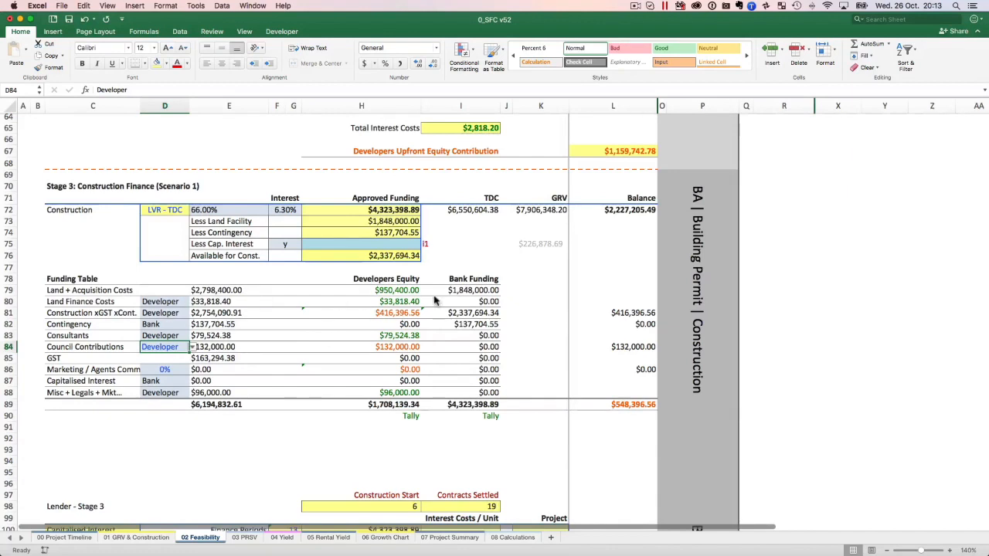
# Inspect the Funding Table formulas for the developer's equity in Land + Acquisition Costs and for the Land Finance Costs amount.
pyautogui.click(82, 292)
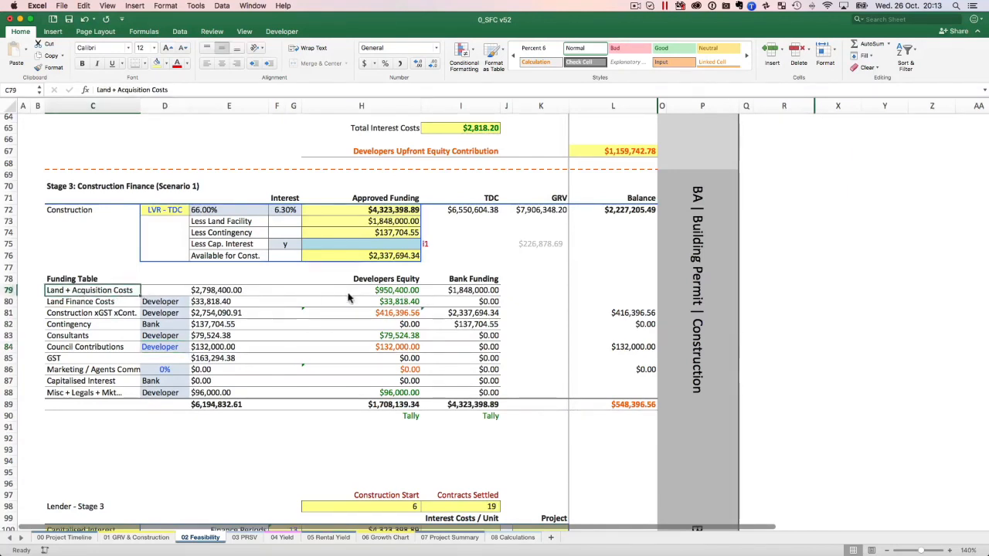
pyautogui.click(390, 292)
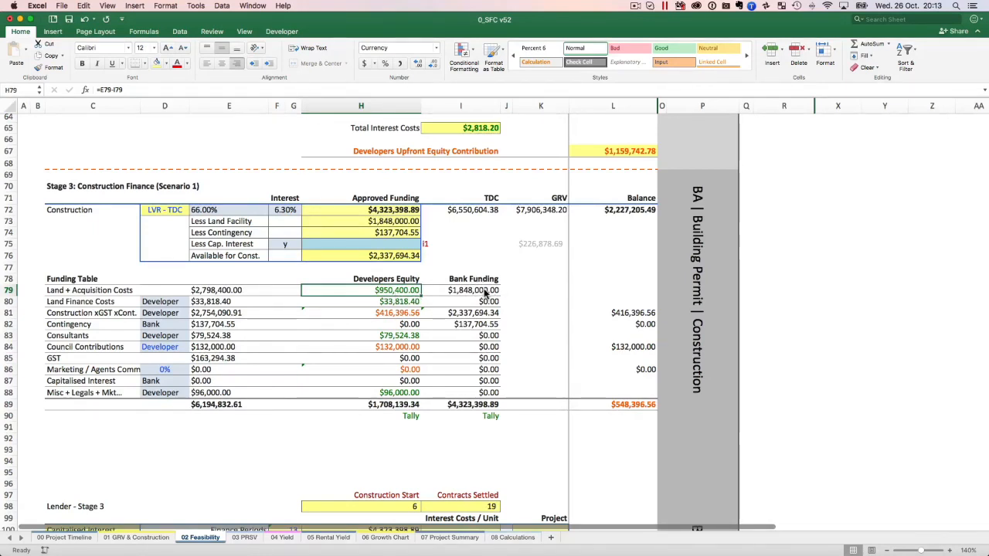
pyautogui.click(76, 304)
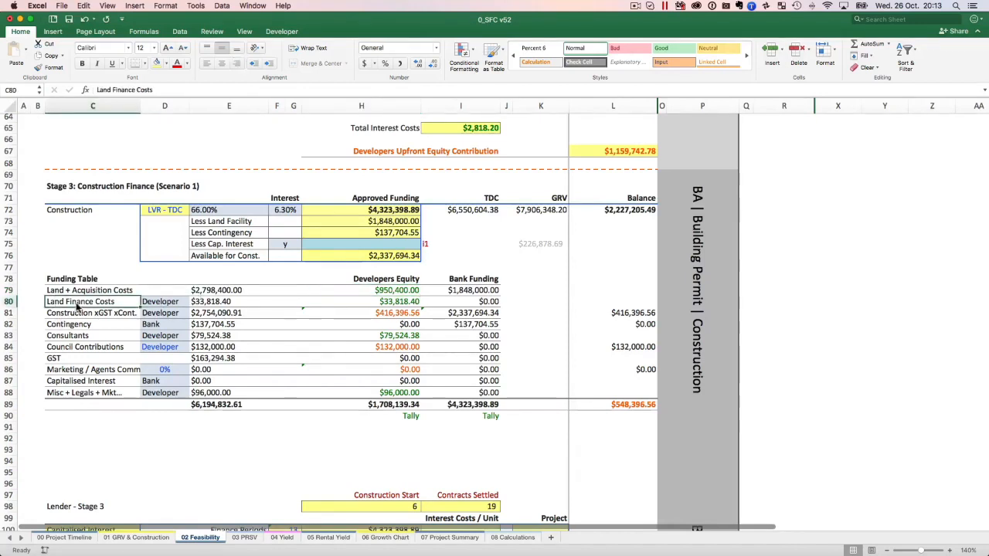
pyautogui.click(224, 304)
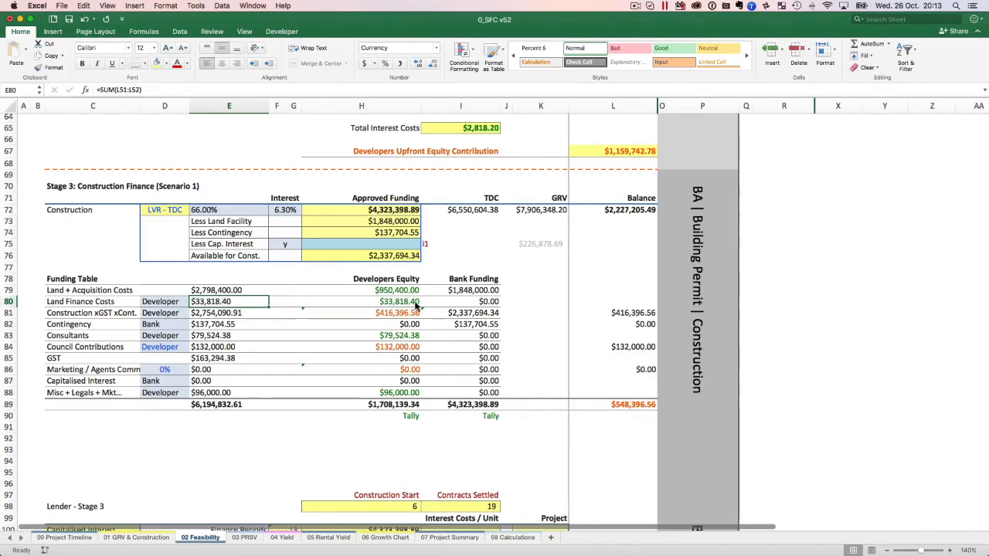
# Inspect the Funding Table formulas for Construction xGST xCont. bank funding and developer's equity, and for the Contingency bank funding.
pyautogui.click(95, 314)
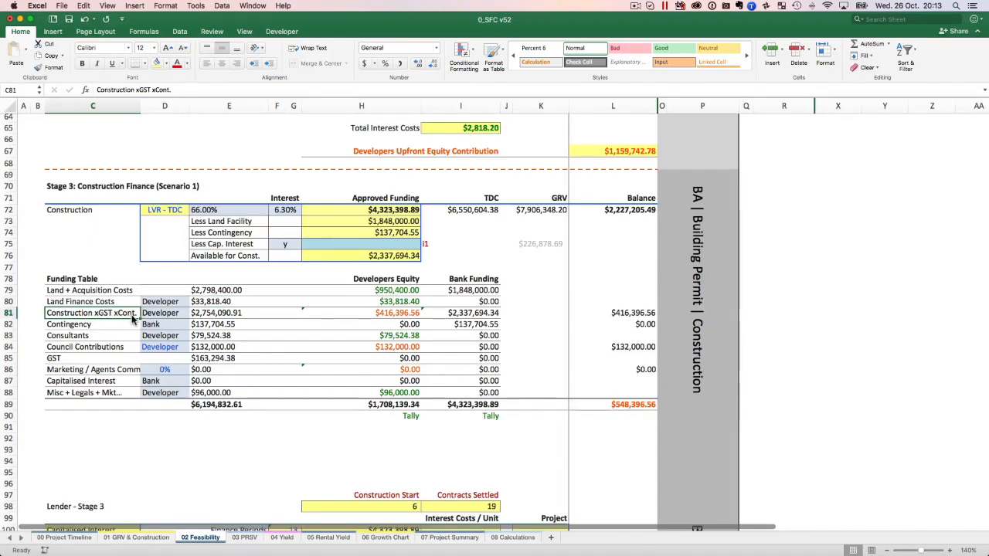
pyautogui.click(475, 314)
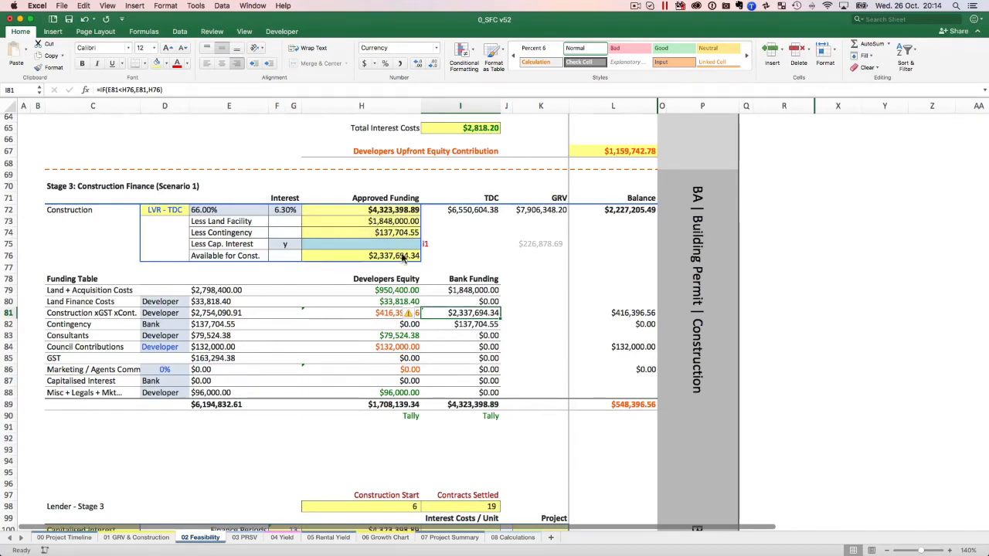
pyautogui.click(388, 318)
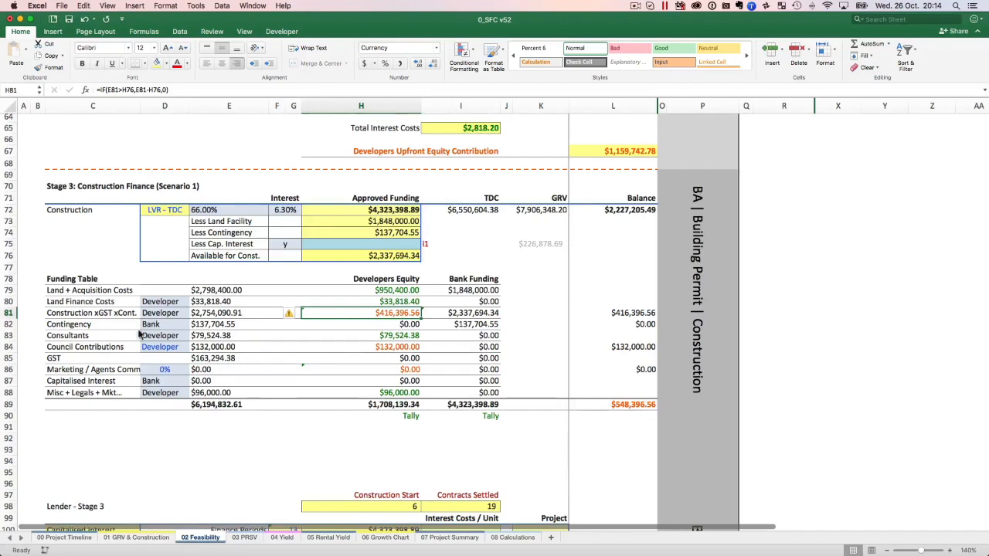
pyautogui.click(93, 328)
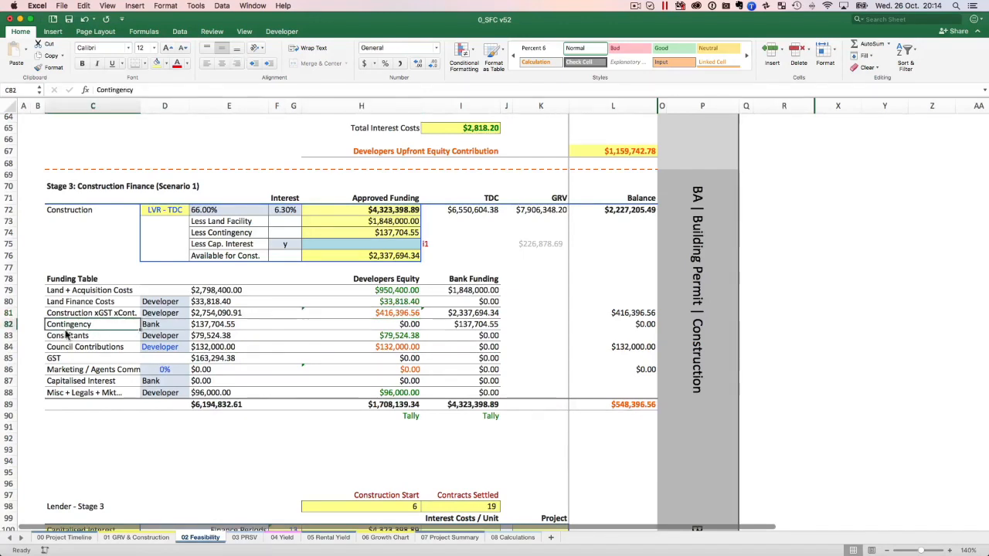
pyautogui.click(210, 328)
pyautogui.click(480, 330)
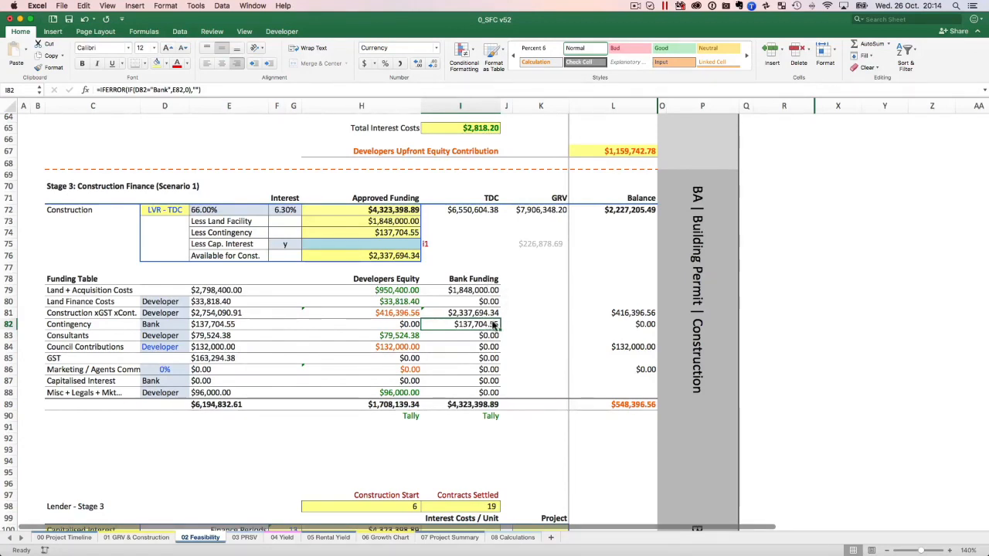
# Inspect the Funding Table's amount and funding split formulas in the Consultants and Council Contributions rows.
pyautogui.click(82, 337)
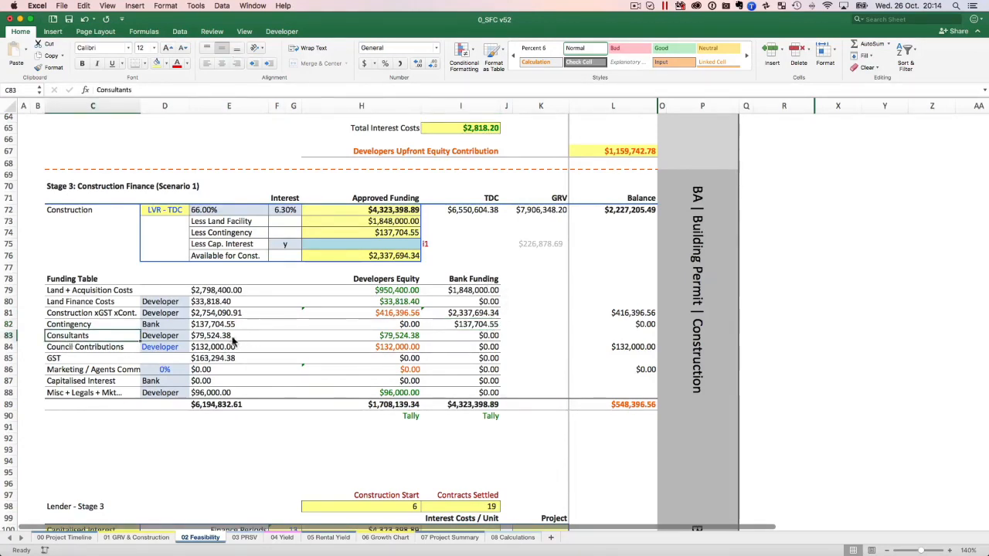
pyautogui.click(219, 338)
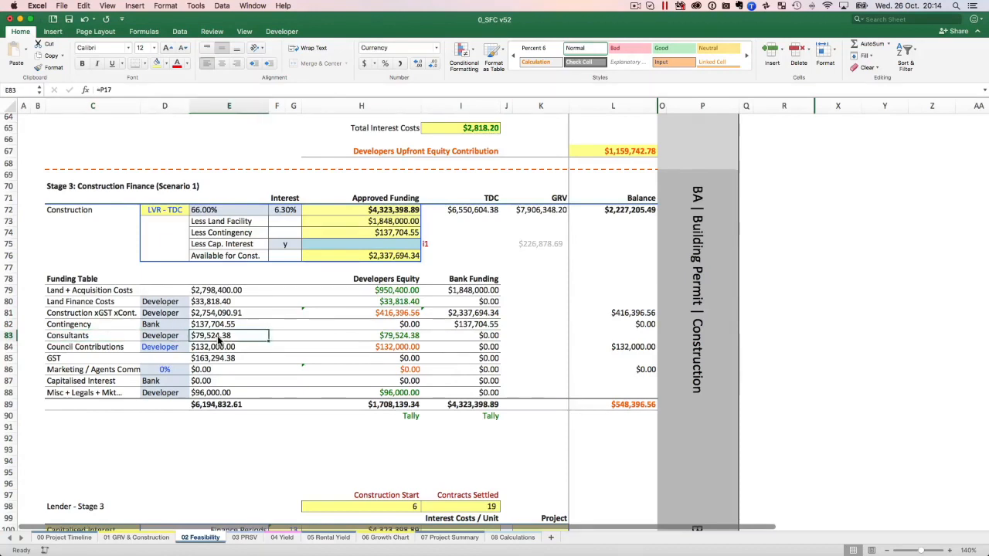
pyautogui.click(418, 340)
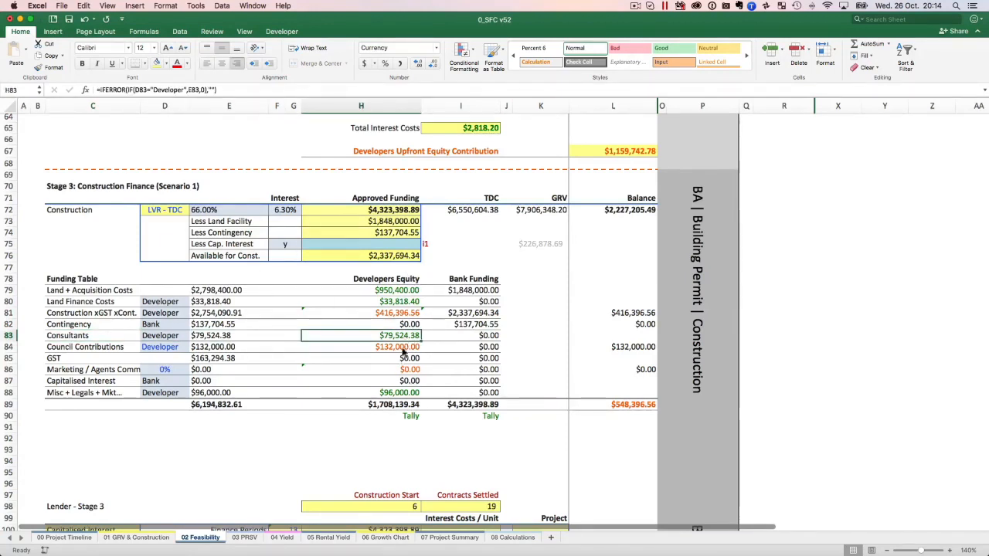
pyautogui.click(77, 348)
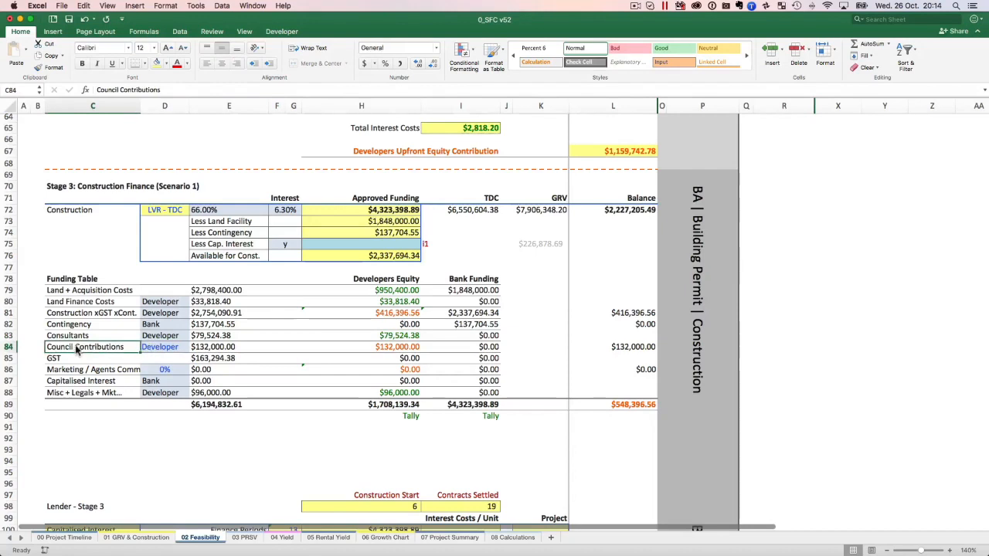
pyautogui.click(219, 350)
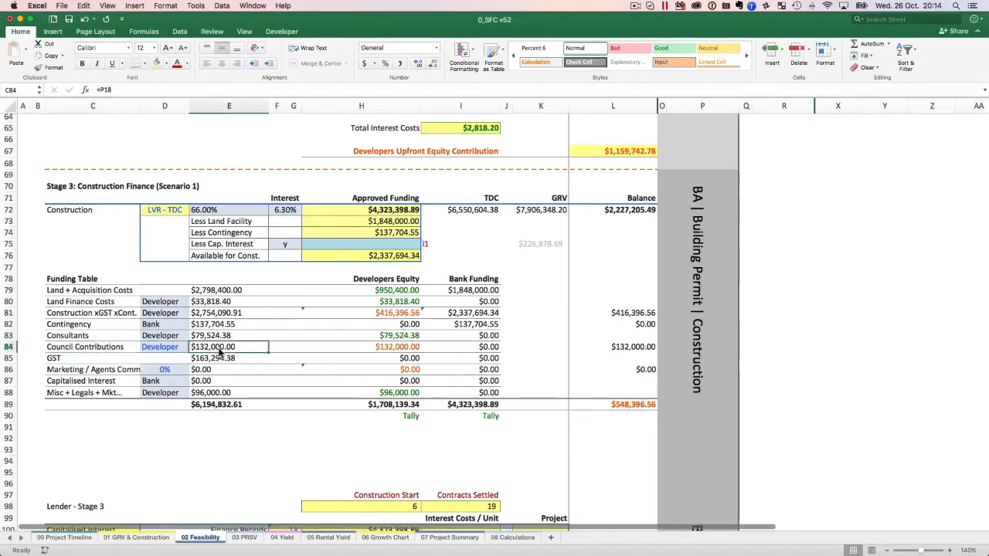
pyautogui.click(494, 350)
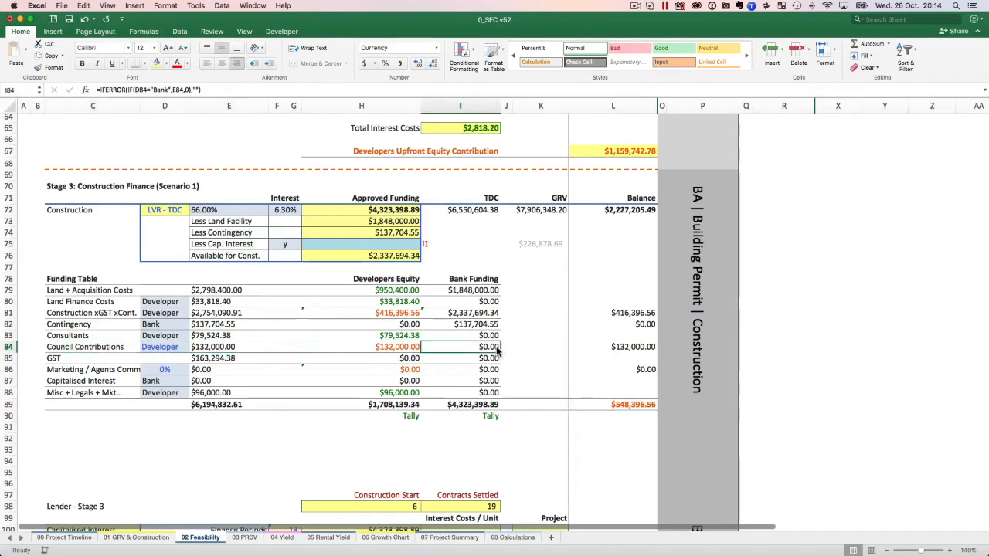
pyautogui.click(386, 349)
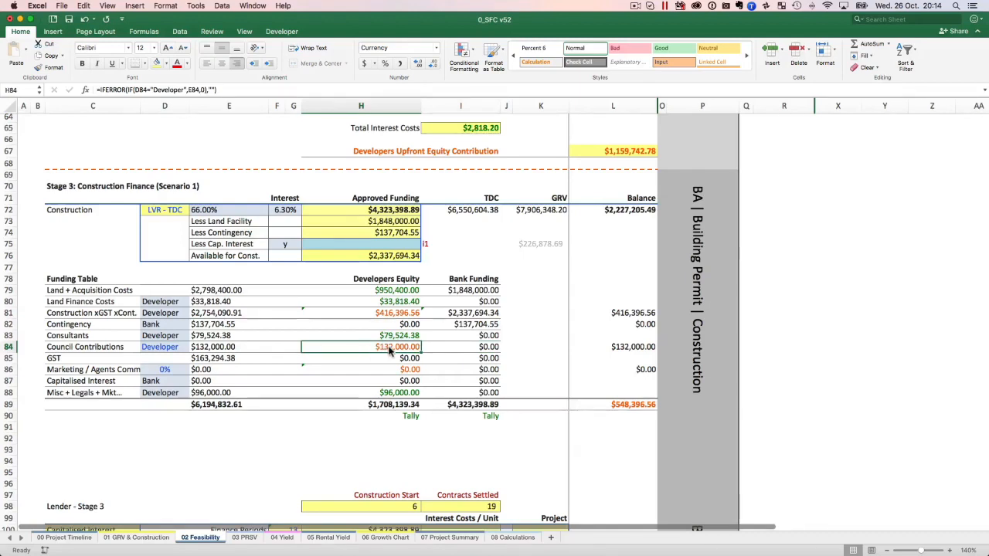
# Try LVR - GRV as the Stage 3 construction lending basis with Bank as the funding source for Council Contributions.
pyautogui.click(173, 216)
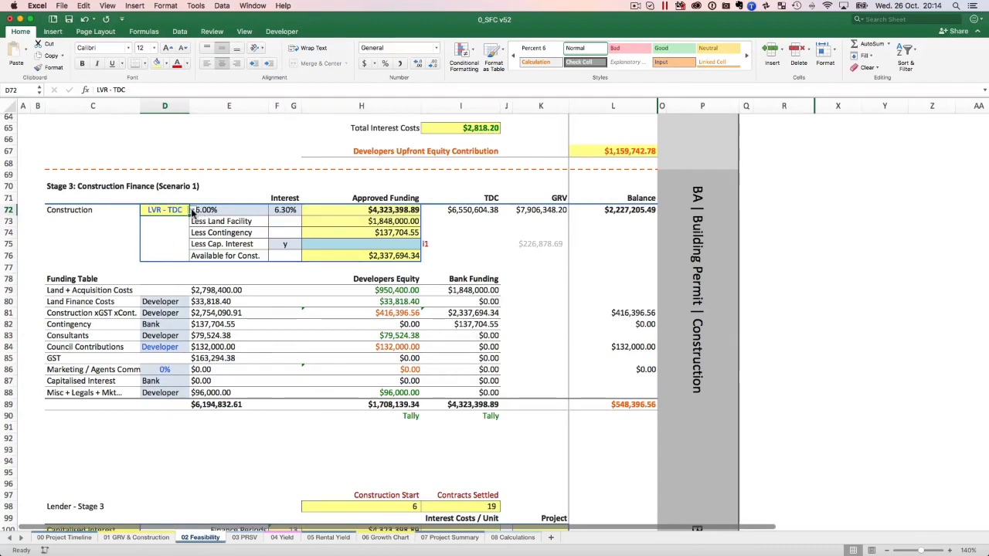
pyautogui.click(192, 210)
pyautogui.click(162, 230)
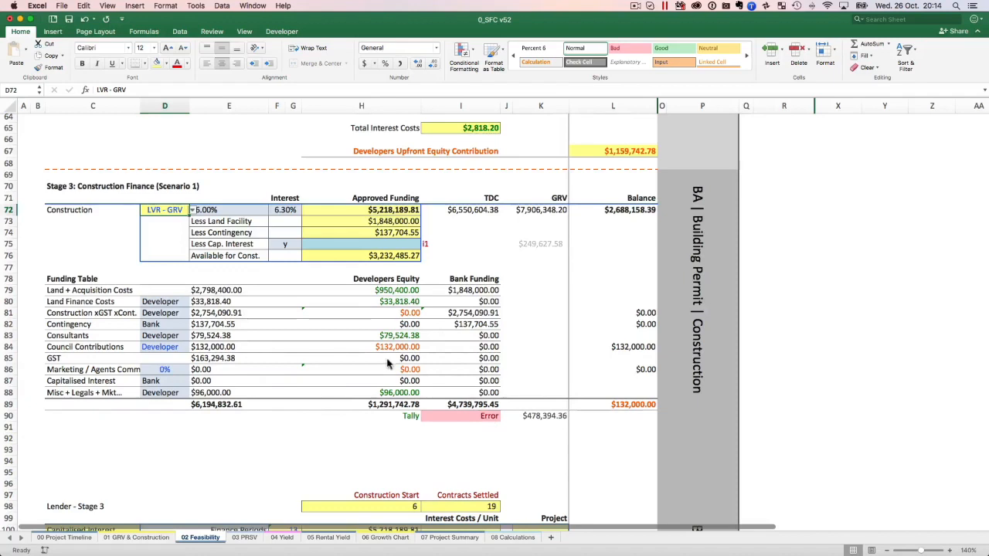
pyautogui.click(187, 348)
pyautogui.click(192, 347)
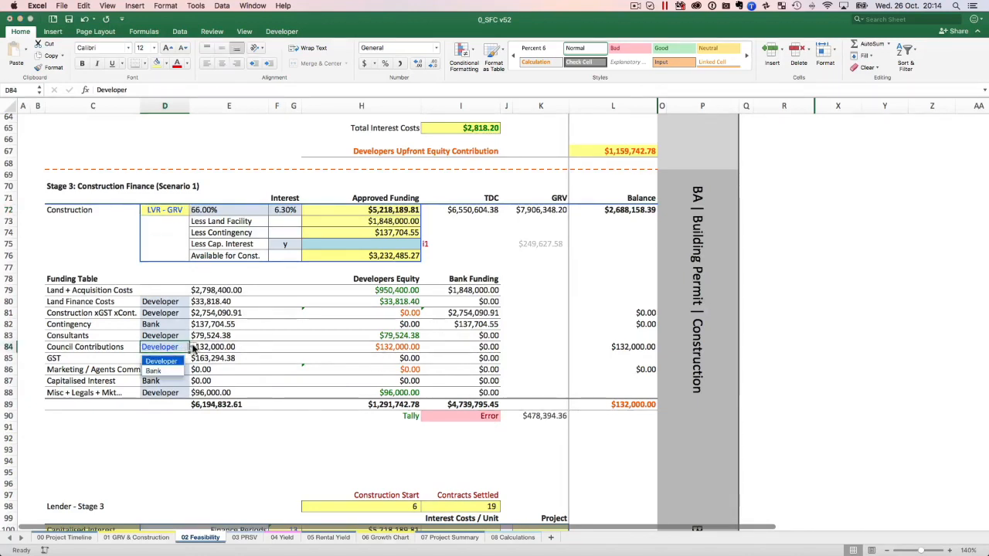
pyautogui.click(174, 370)
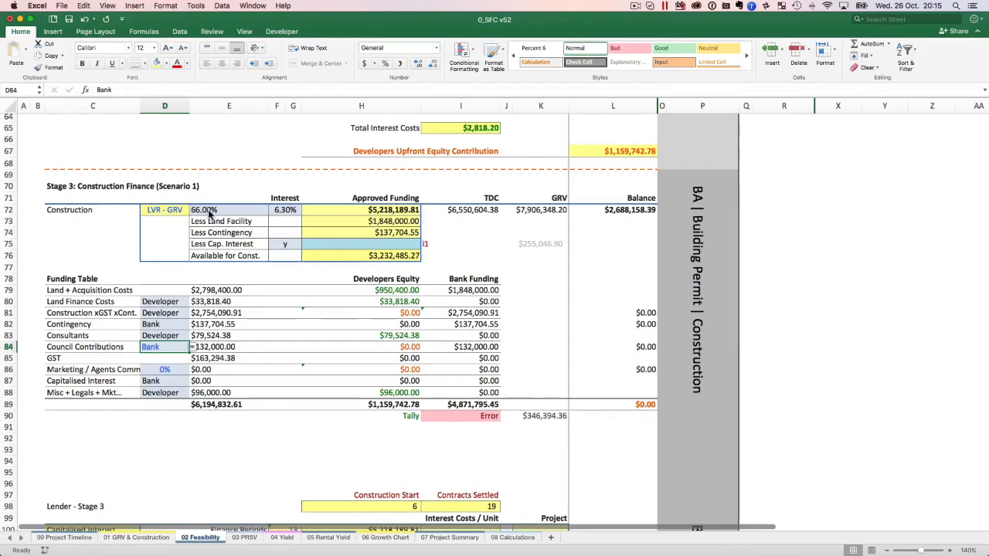
# Review the finance stages, then set Council Contributions back to Developer and the Stage 3 construction lending basis back to LVR - TDC.
pyautogui.scroll(10, 320, 260)
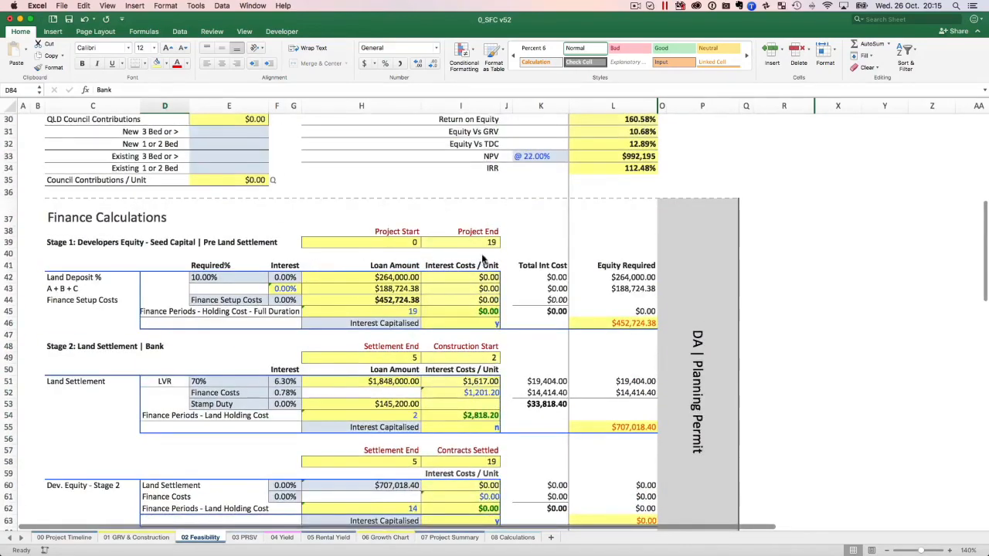
pyautogui.scroll(10, 482, 260)
pyautogui.scroll(-12, 491, 300)
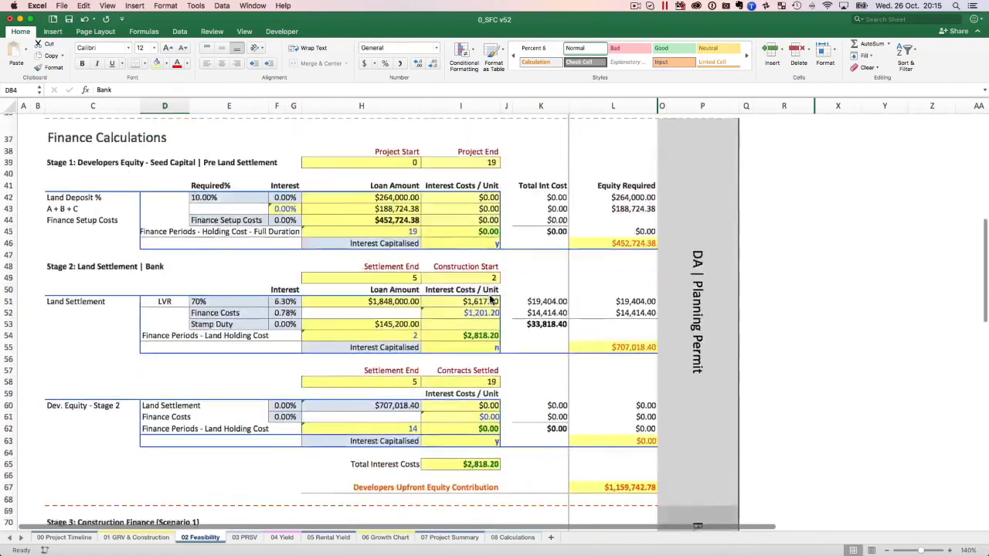
pyautogui.scroll(-20, 490, 299)
pyautogui.scroll(7, 490, 299)
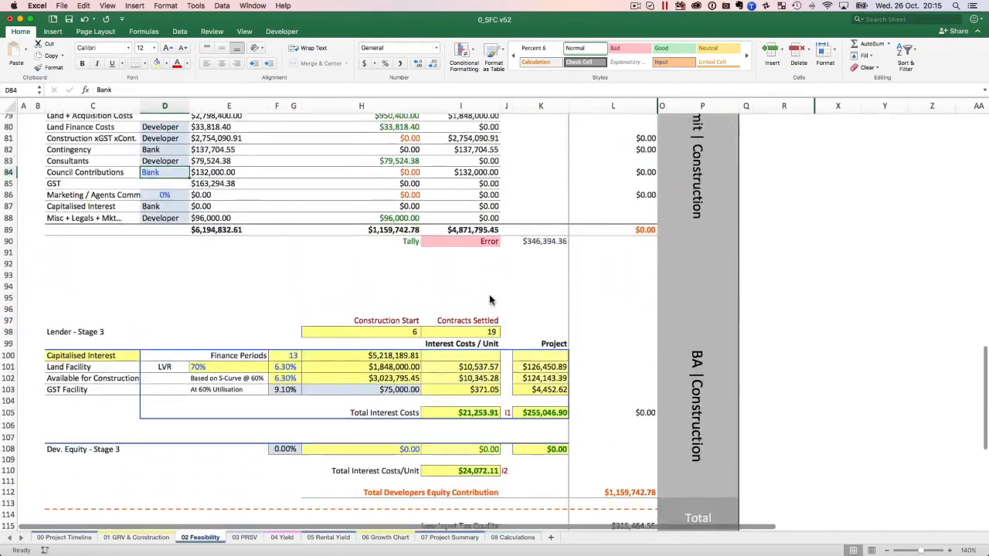
pyautogui.scroll(4, 490, 300)
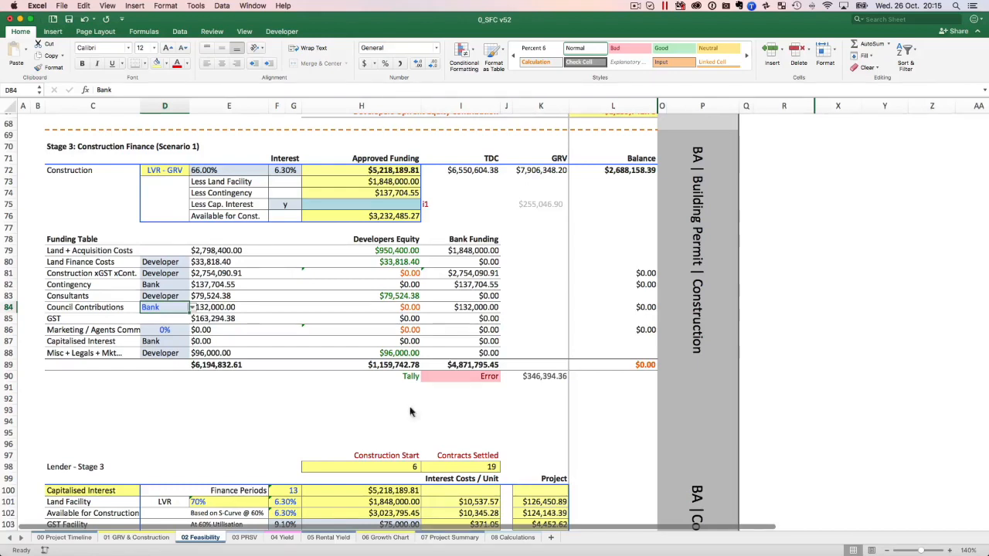
pyautogui.click(193, 308)
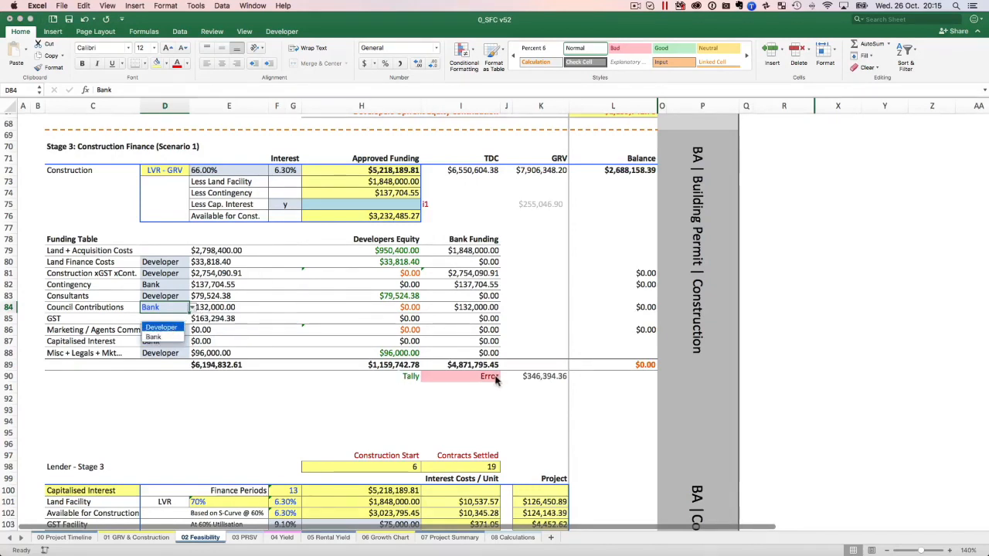
pyautogui.click(161, 327)
pyautogui.click(189, 173)
pyautogui.click(193, 171)
pyautogui.click(176, 193)
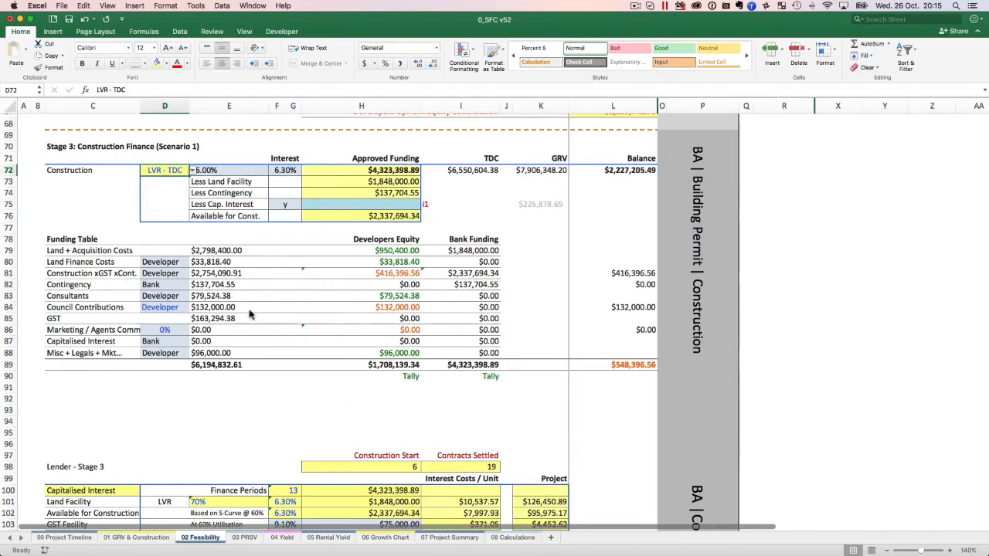
# Inspect the Council Contributions developer's equity formula and the GST amount formula, and review the Marketing / Agents Comm row.
pyautogui.click(416, 309)
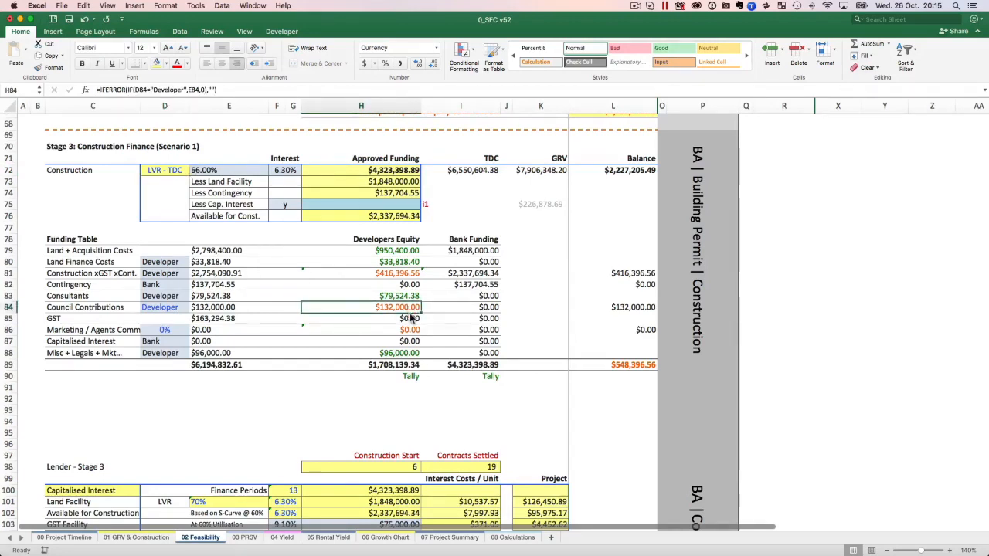
pyautogui.click(51, 319)
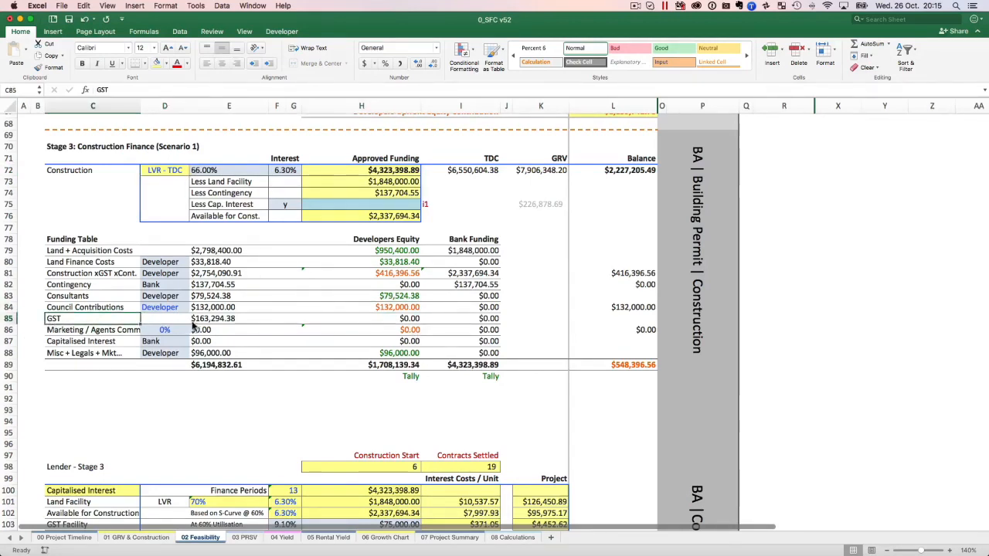
pyautogui.click(195, 321)
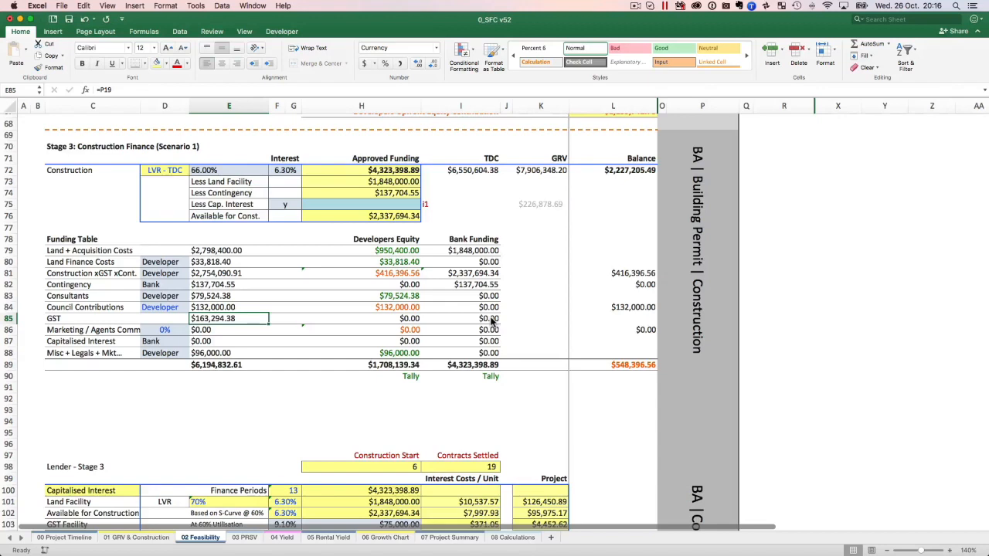
pyautogui.click(73, 341)
pyautogui.click(75, 332)
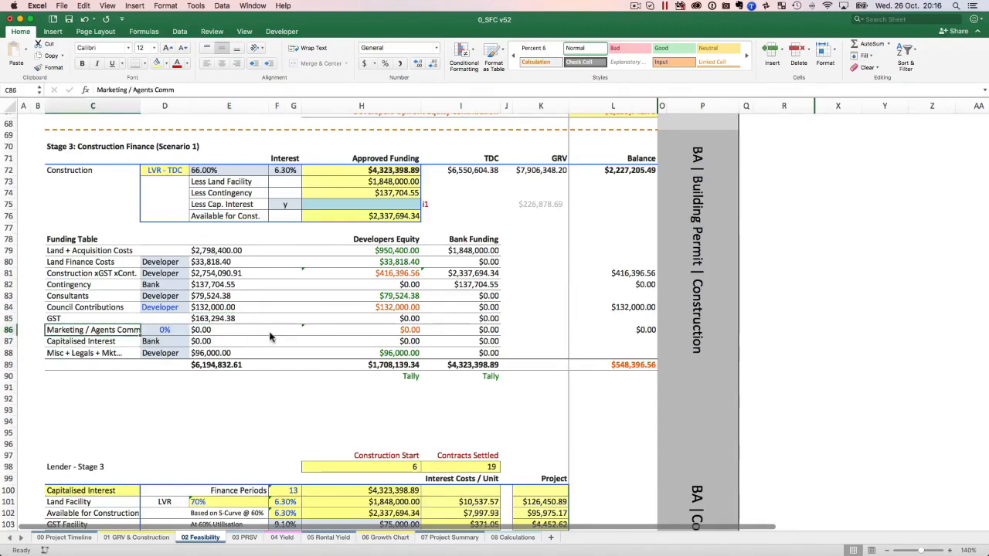
# Try 50% for Marketing / Agents Comm in the Funding Table and inspect its amount and developer's equity formulas.
pyautogui.click(168, 332)
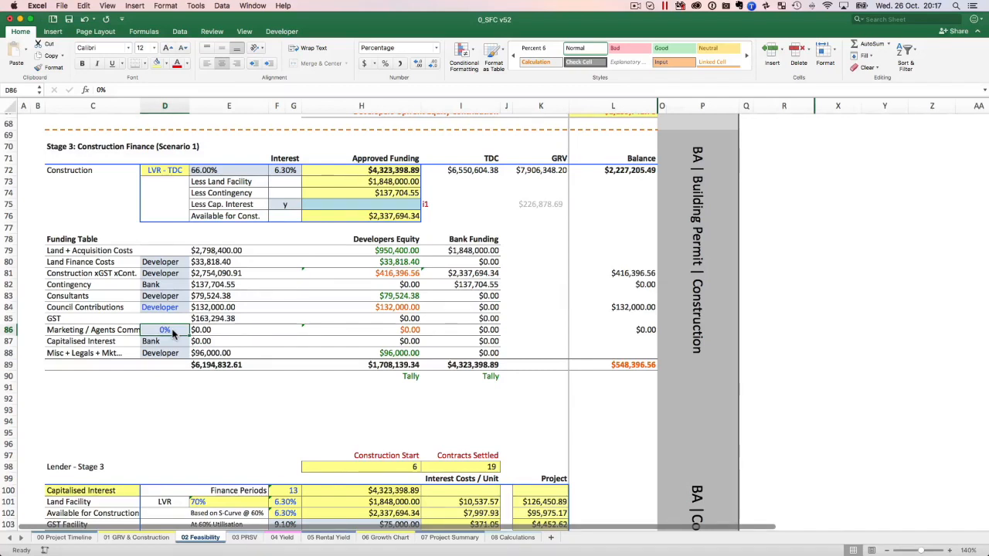
pyautogui.write('50')
pyautogui.press('Tab')
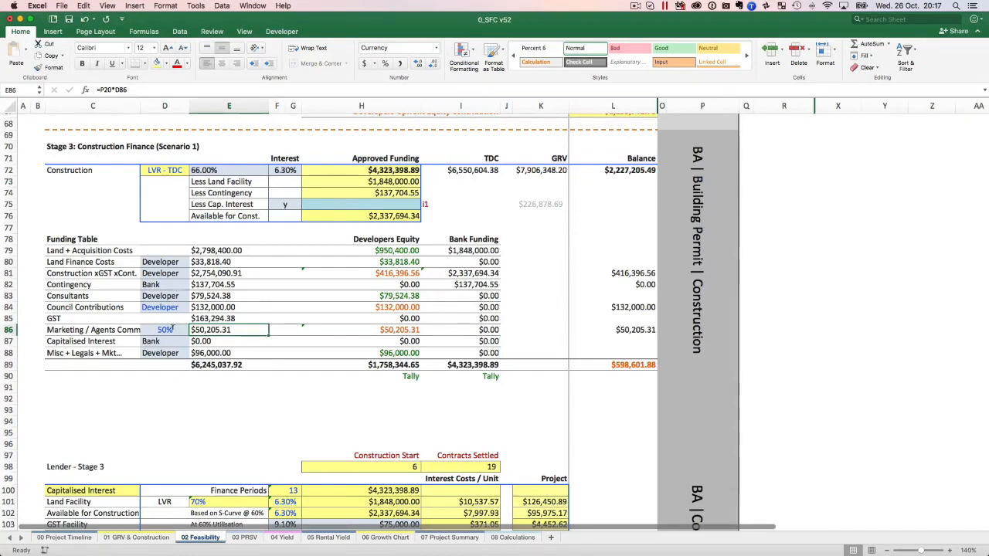
pyautogui.click(172, 329)
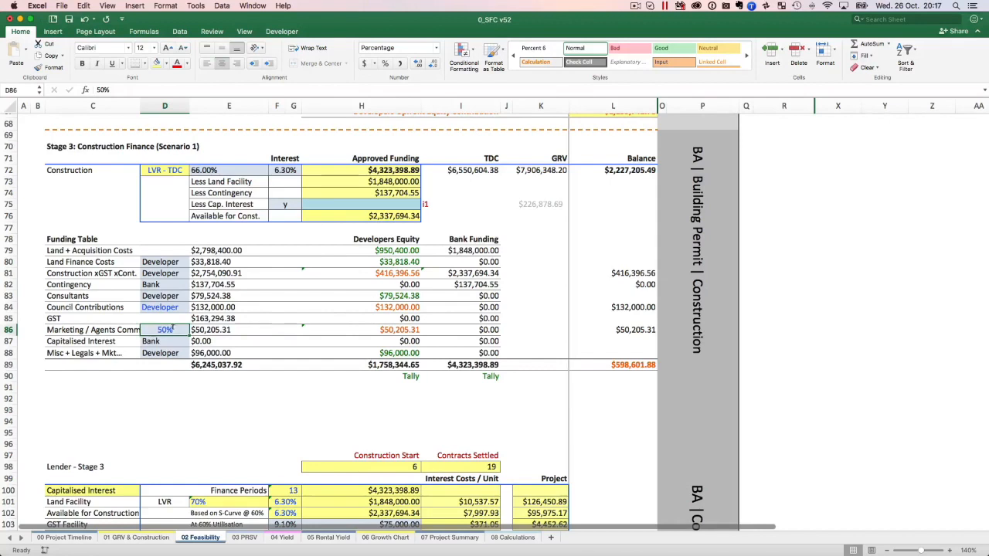
pyautogui.click(407, 330)
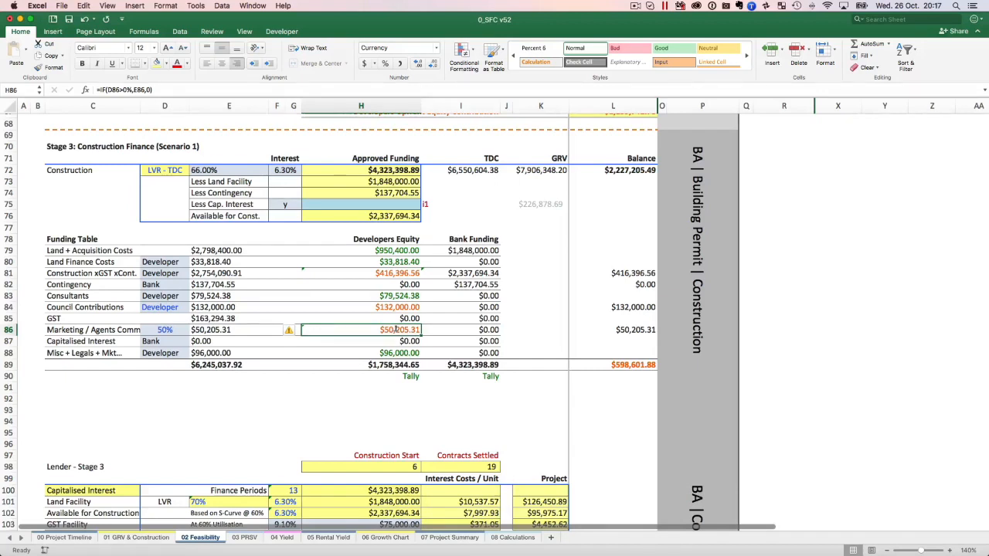
# Set the Marketing / Agents Comm percentage in the Funding Table back to 0%.
pyautogui.click(153, 330)
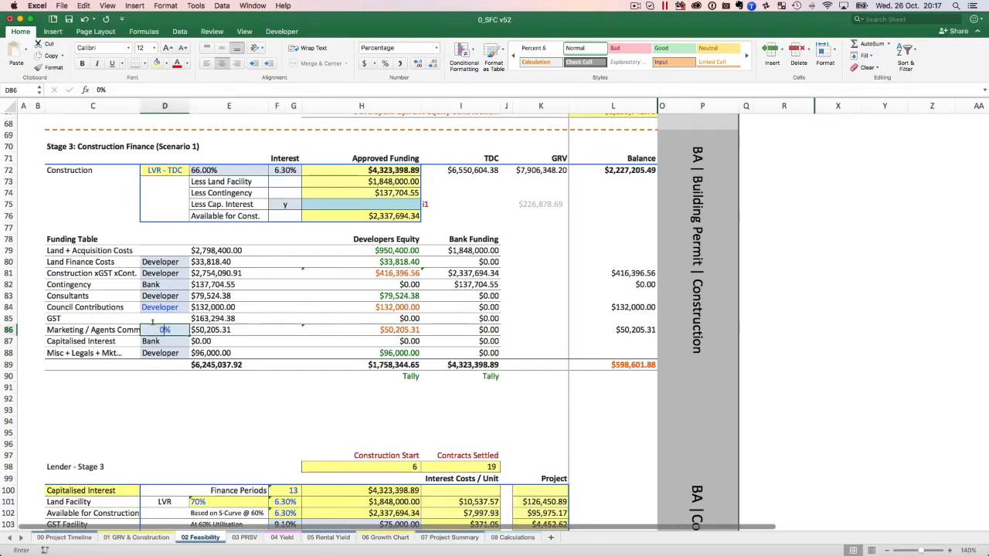
pyautogui.write('0')
pyautogui.press('Return')
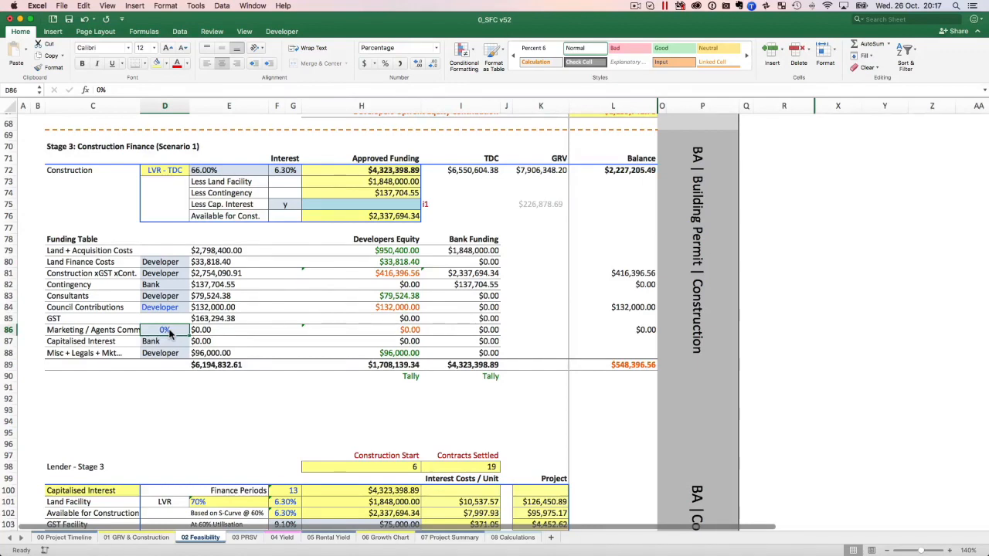
# Review the funding source options for Capitalised Interest in the Funding Table and select Bank.
pyautogui.click(83, 343)
pyautogui.press('Right')
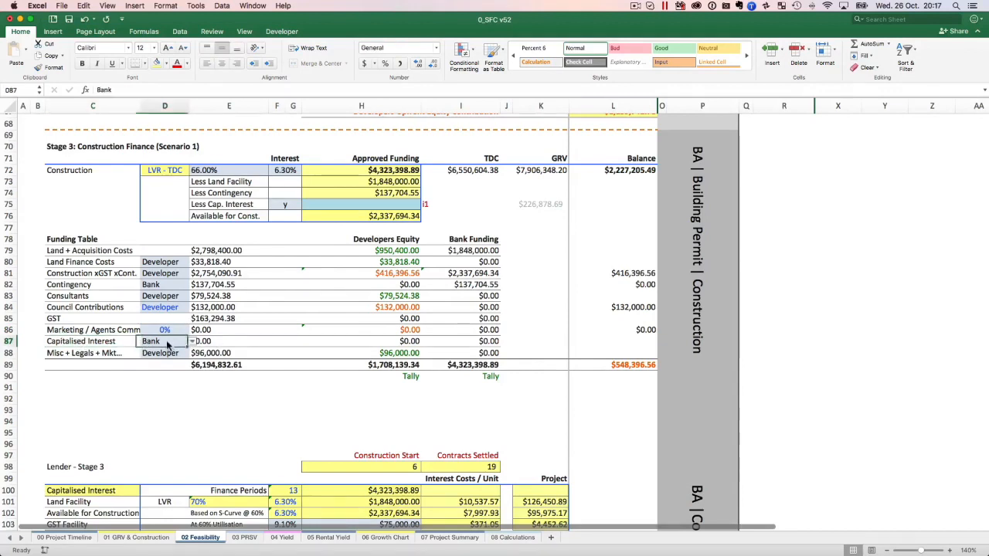
pyautogui.click(194, 345)
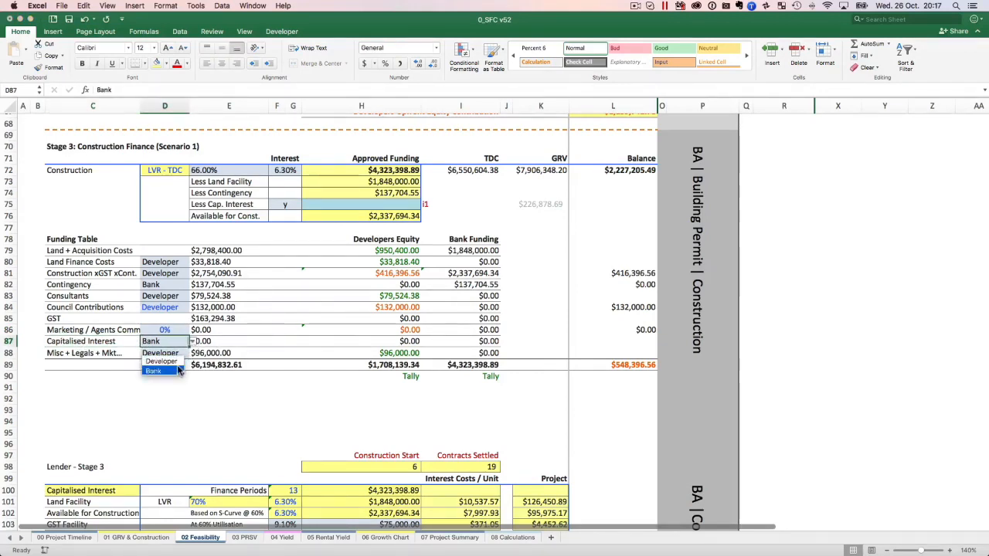
pyautogui.click(178, 366)
pyautogui.click(193, 343)
pyautogui.click(153, 371)
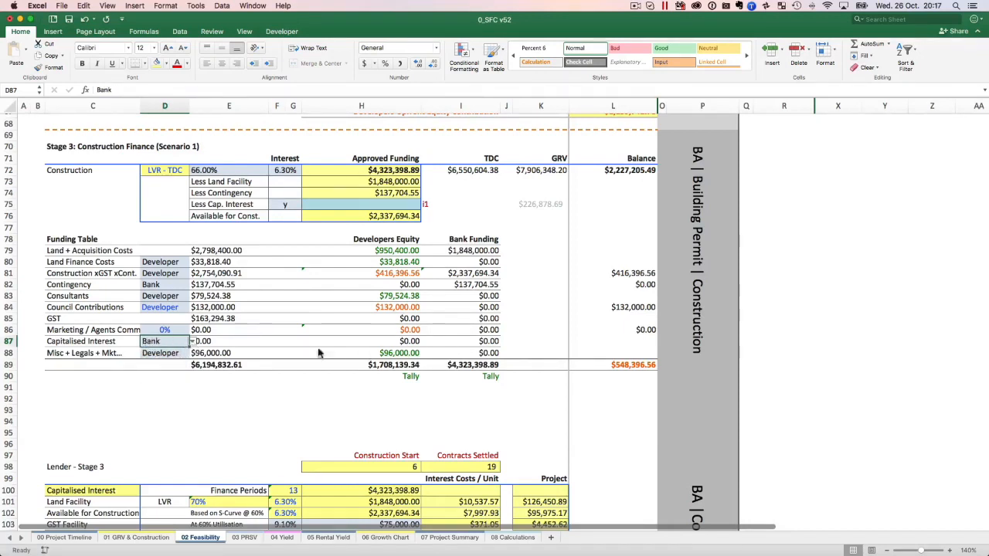
# Reselect Bank for Capitalised Interest in the Funding Table, and inspect the Misc + Legals + Mkt amount and developer's equity formulas.
pyautogui.click(193, 342)
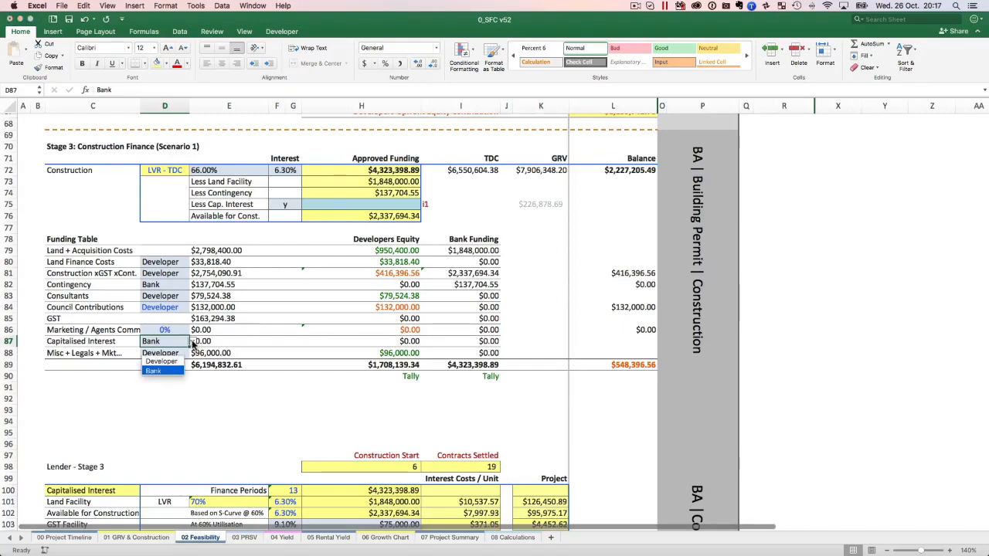
pyautogui.click(173, 372)
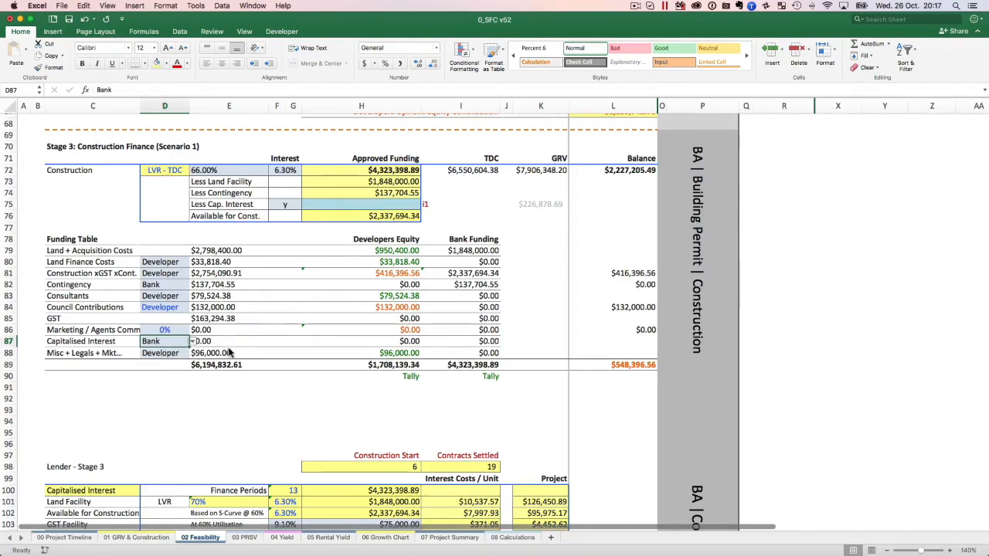
pyautogui.scroll(-2, 224, 378)
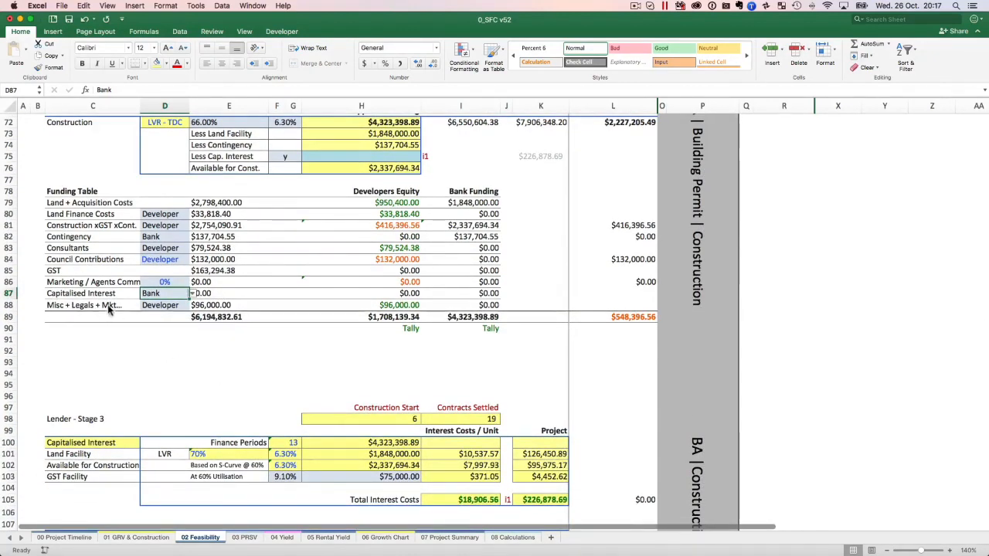
pyautogui.click(218, 309)
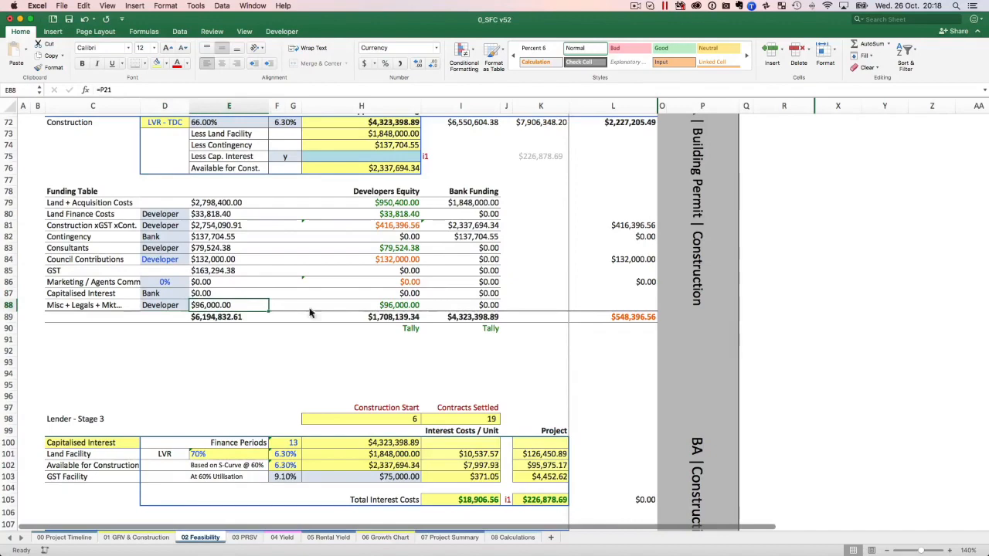
pyautogui.click(402, 312)
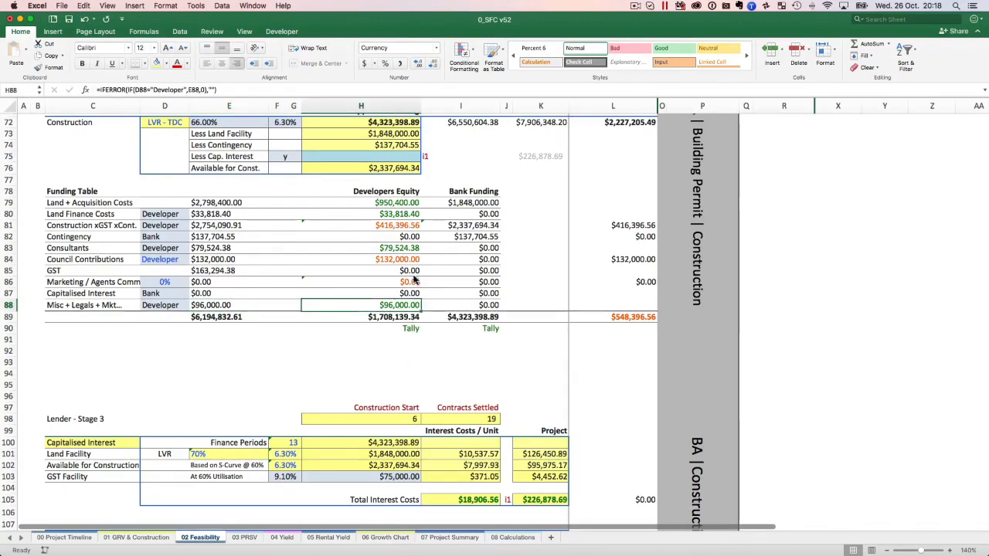
# Inspect the developer's equity formulas for Construction and Council Contributions, and the formula totalling the Funding Table's Balance column.
pyautogui.scroll(3, 415, 301)
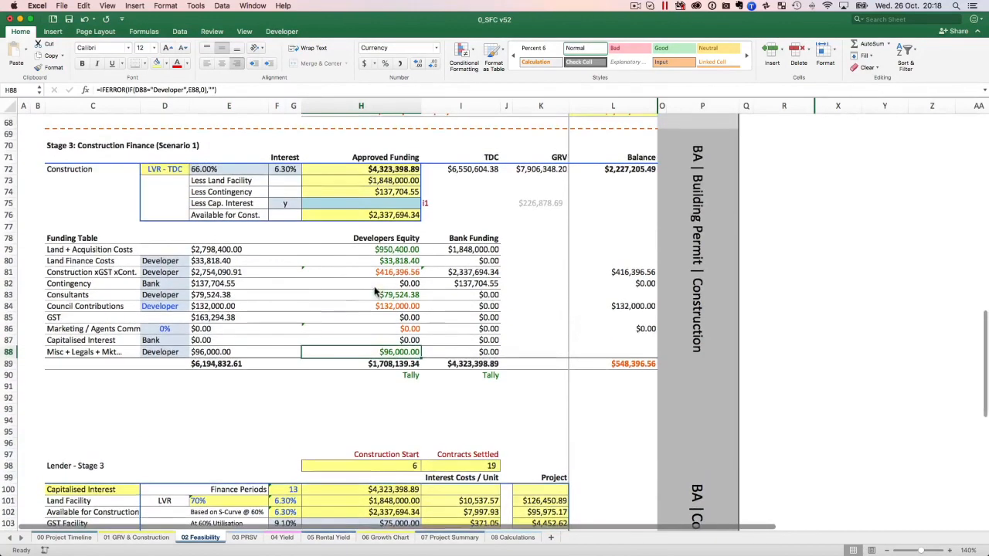
pyautogui.click(406, 274)
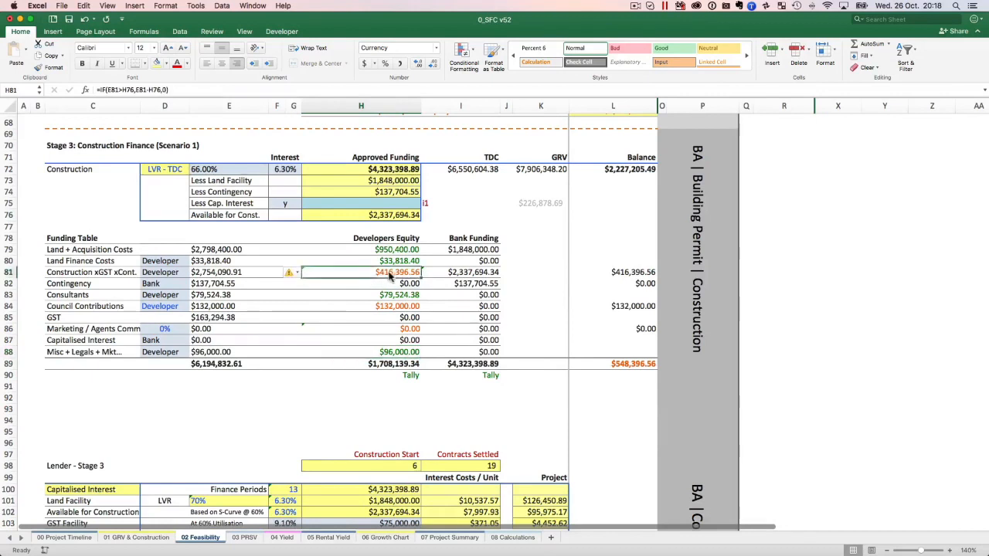
pyautogui.click(398, 307)
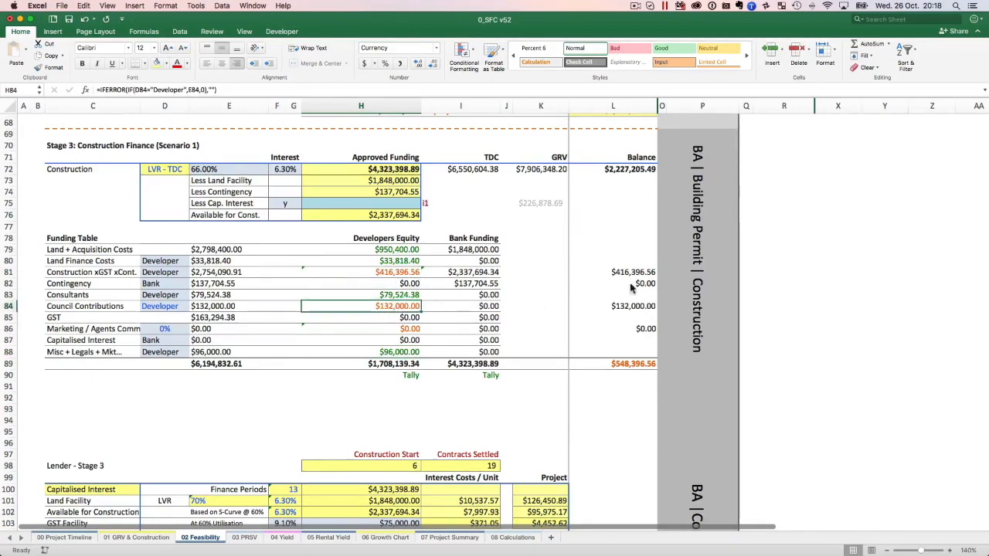
pyautogui.click(644, 362)
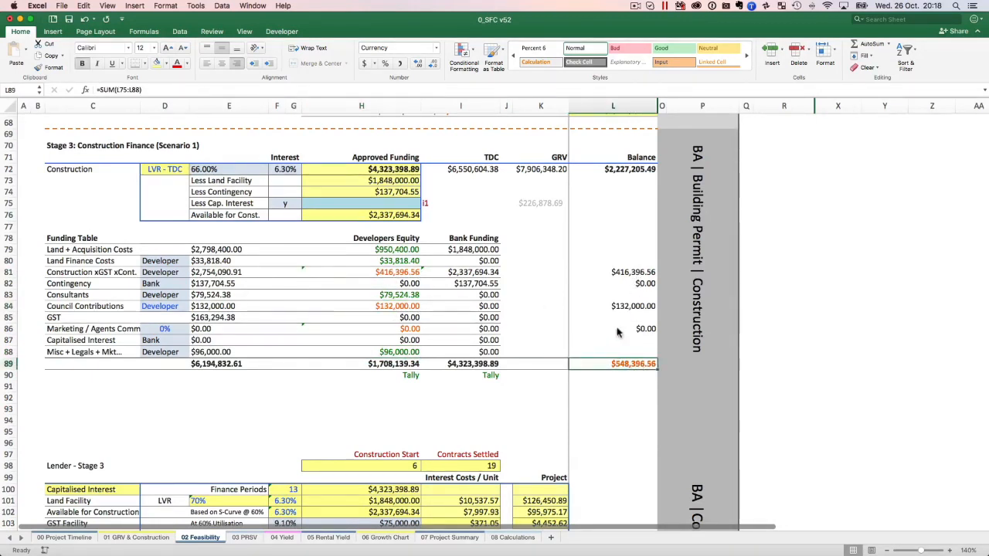
# Review the period from Settle Land - Start to Settle Land - End and the Construction - Start entry on the 00 Project Timeline sheet.
pyautogui.scroll(-5, 610, 328)
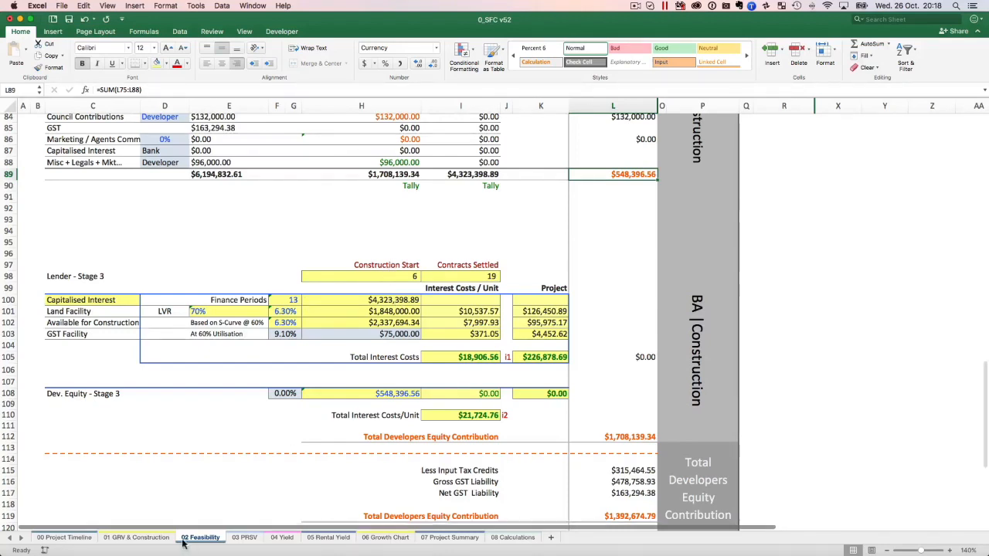
pyautogui.click(58, 539)
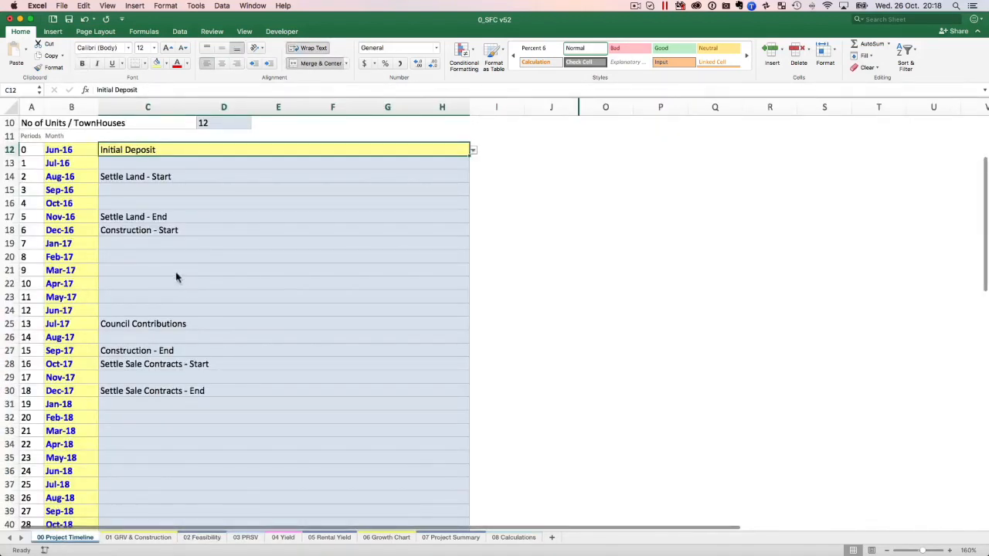
pyautogui.click(175, 230)
pyautogui.click(187, 177)
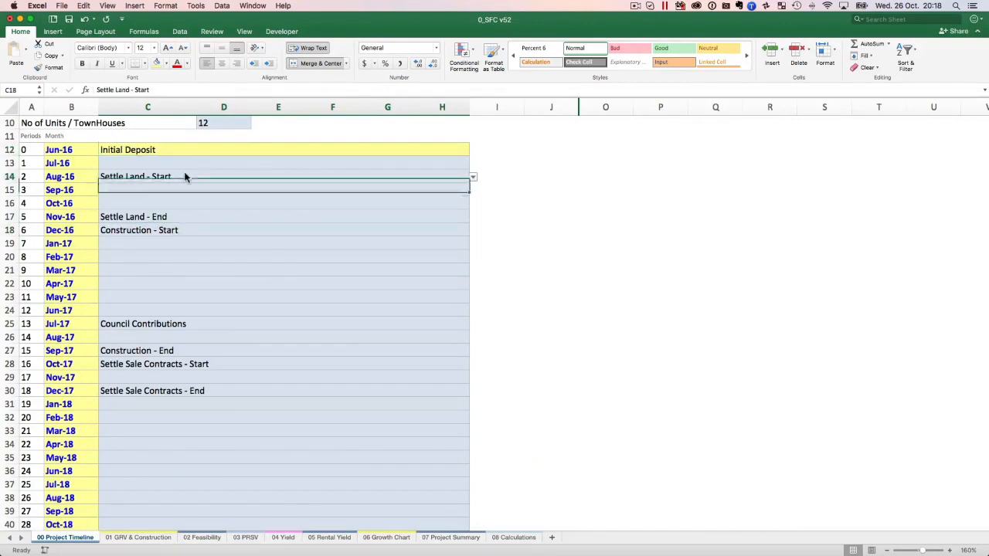
pyautogui.moveTo(186, 189); pyautogui.dragTo(182, 218)
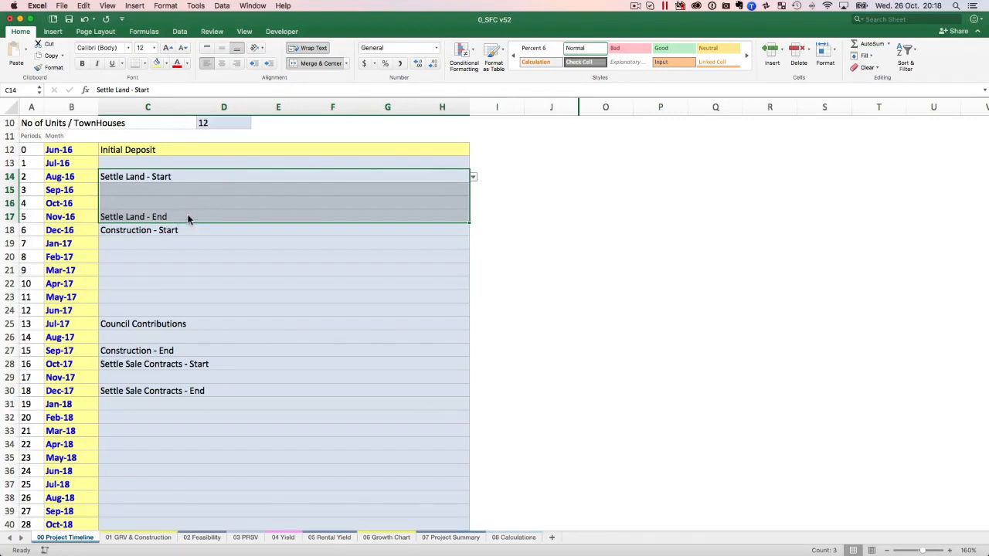
pyautogui.click(184, 231)
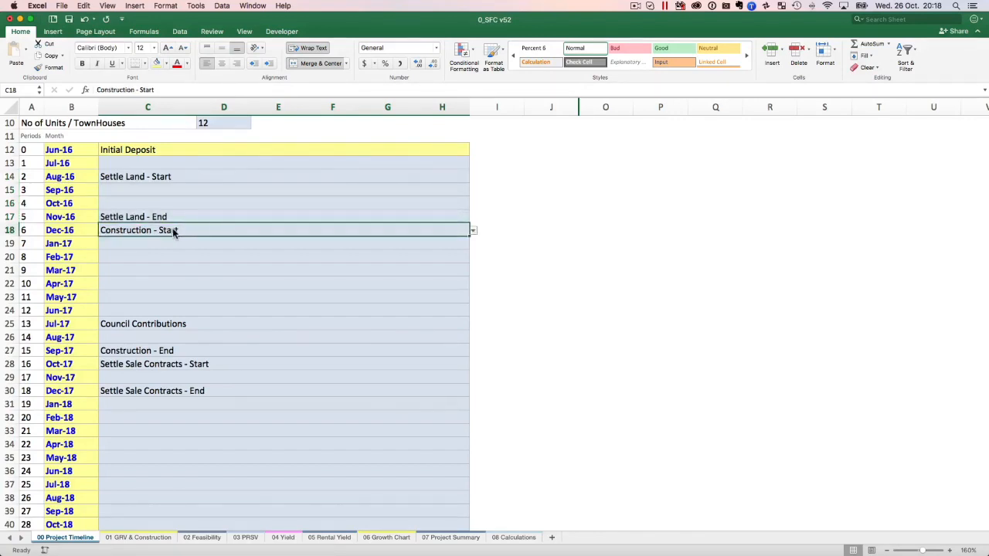
# On the 02 Feasibility sheet, inspect the Lender - Stage 3 Land Facility LVR formula and compare it with the Stage 2 Land Settlement LVR.
pyautogui.click(200, 538)
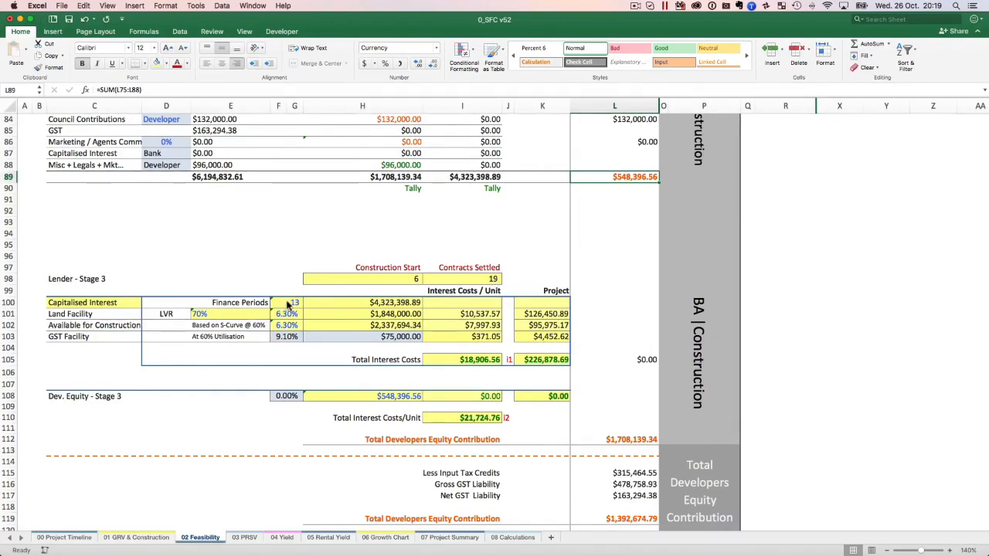
pyautogui.click(199, 317)
pyautogui.scroll(3, 262, 265)
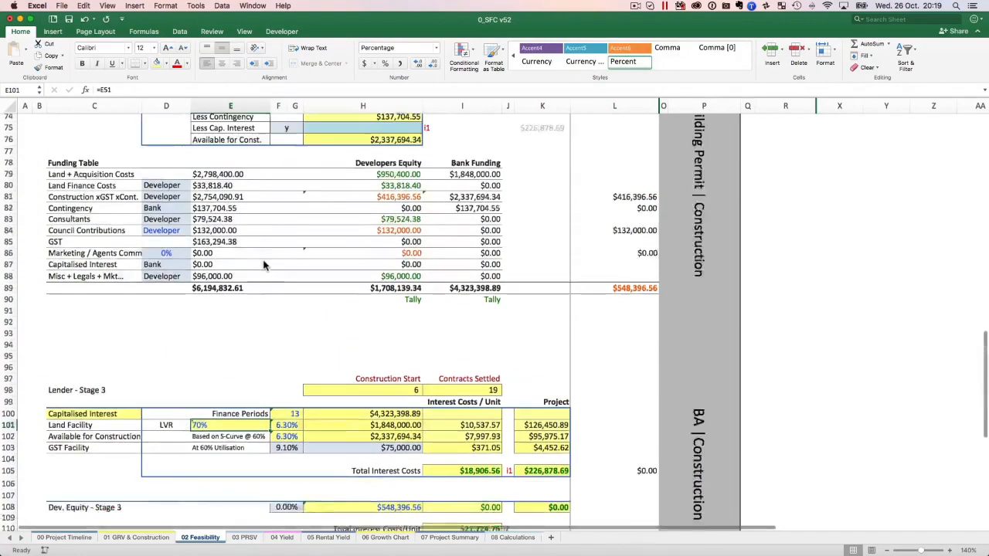
pyautogui.scroll(15, 263, 265)
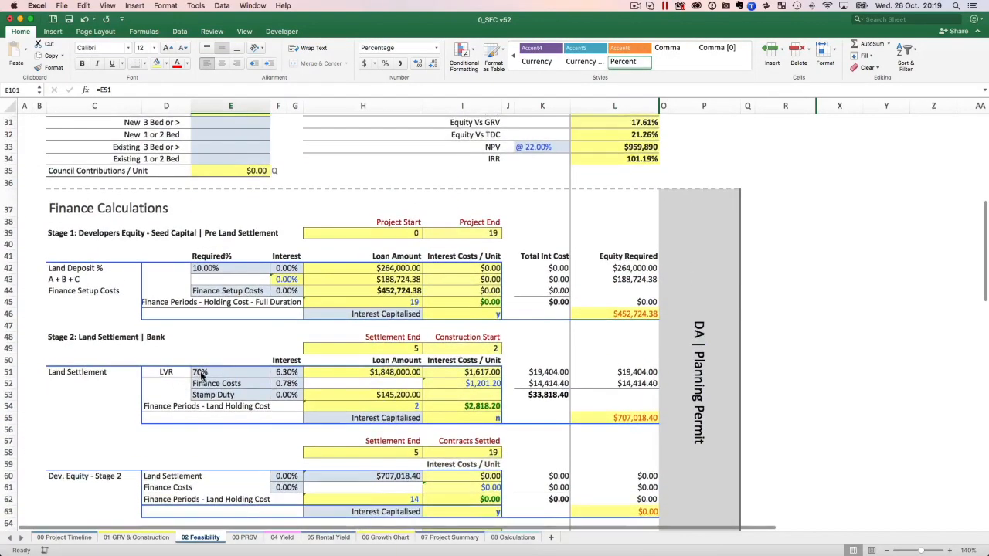
pyautogui.scroll(-15, 201, 374)
pyautogui.scroll(-3, 202, 375)
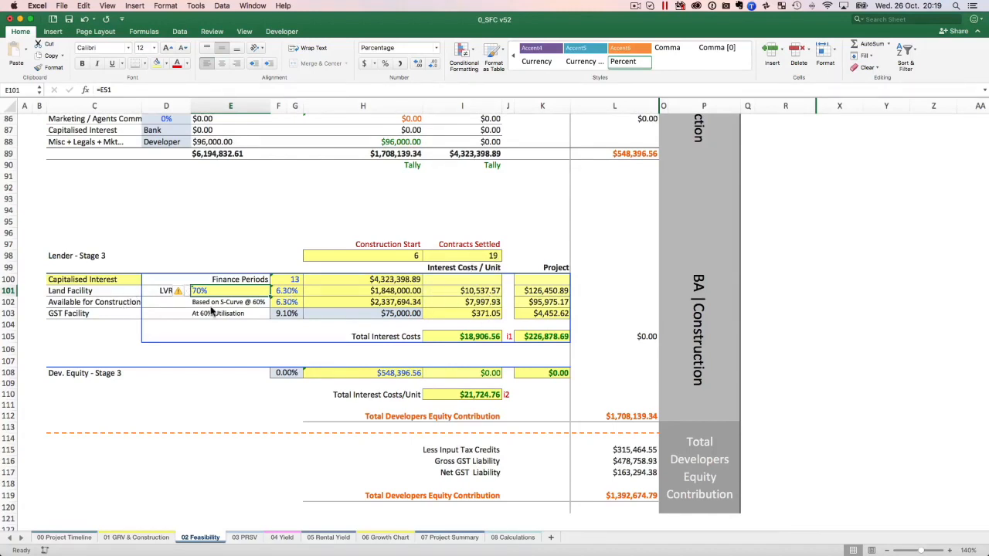
# Inspect the Available for Construction row in Lender - Stage 3, including its amount formula and S-curve basis.
pyautogui.click(70, 305)
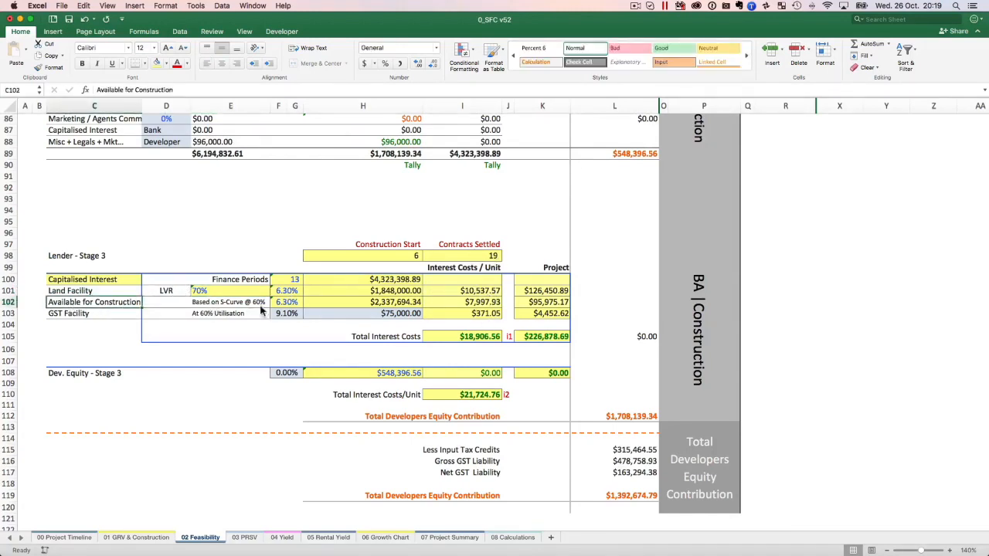
pyautogui.click(401, 307)
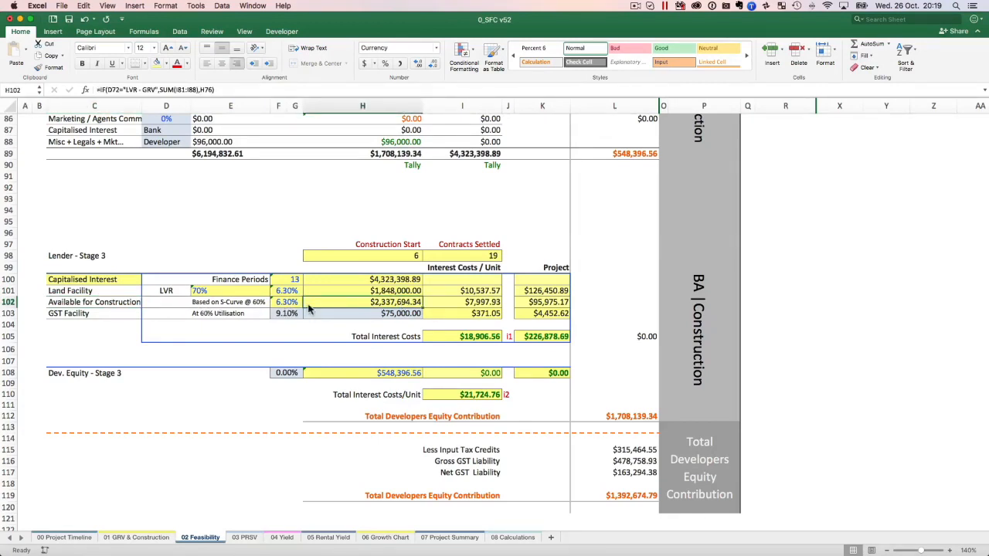
pyautogui.click(244, 306)
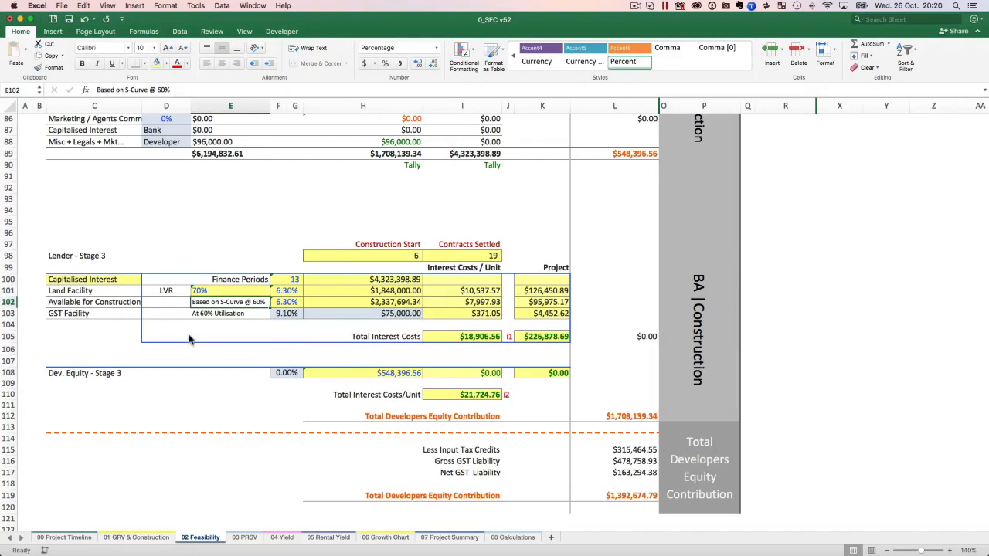
# Inspect the GST Facility row in Lender - Stage 3, checking its facility amount and interest rate.
pyautogui.click(79, 311)
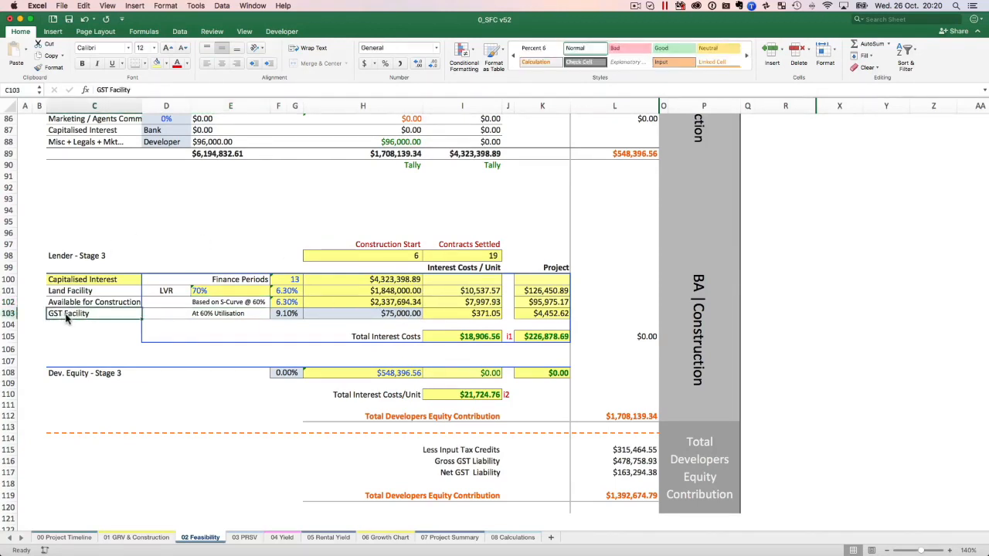
pyautogui.click(378, 317)
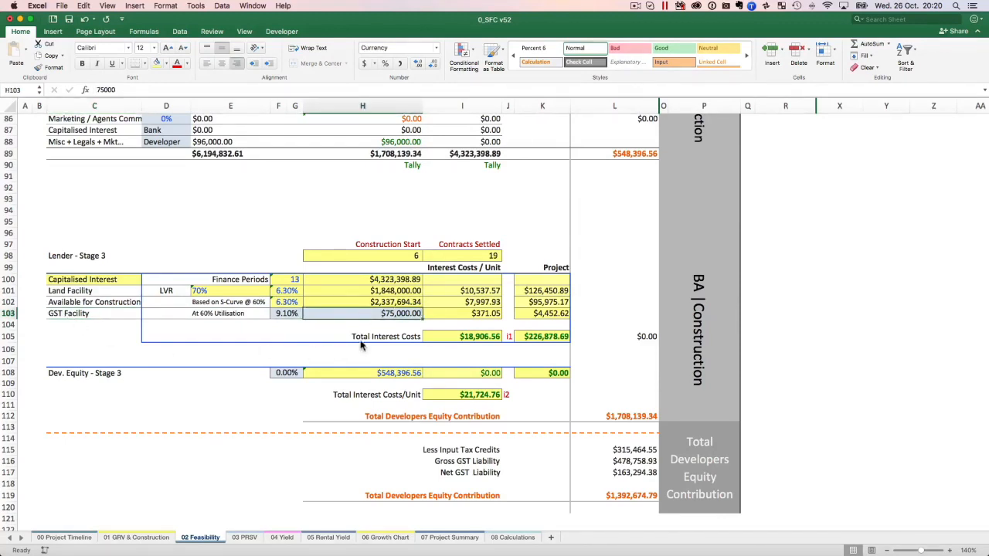
pyautogui.click(285, 314)
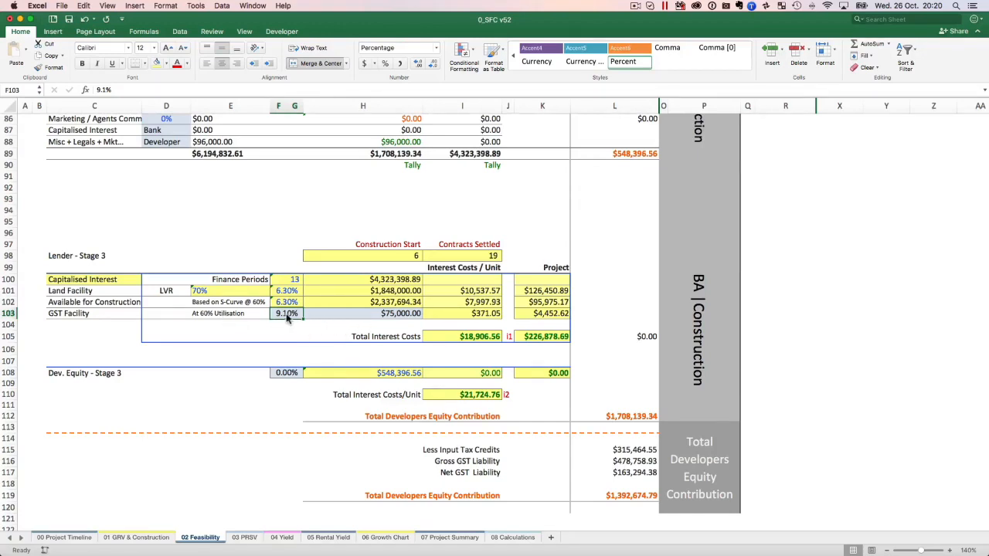
pyautogui.click(347, 317)
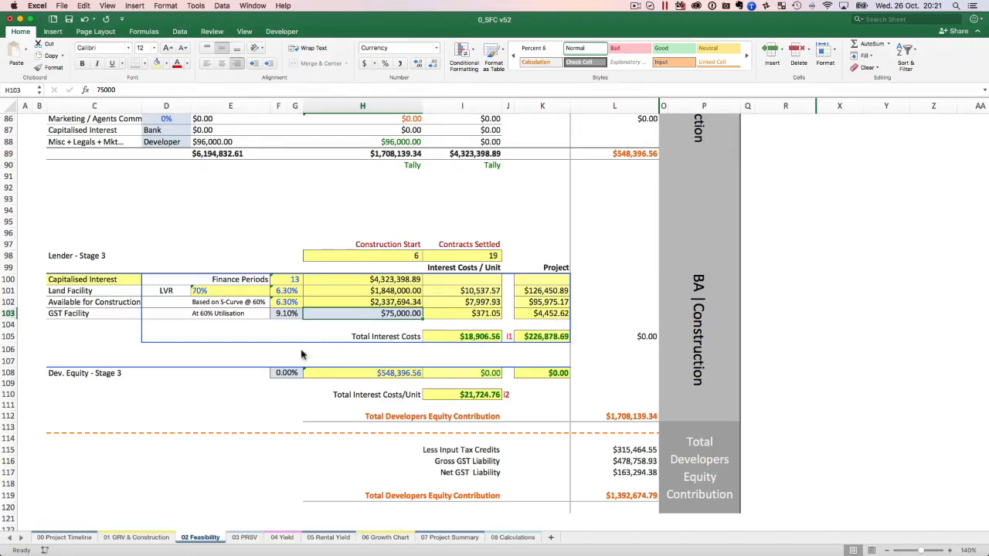
# Check the Stage 3 Construction interest rate and review the interest rates used in the Stage 1 and Stage 2 finance calculations.
pyautogui.scroll(10, 296, 298)
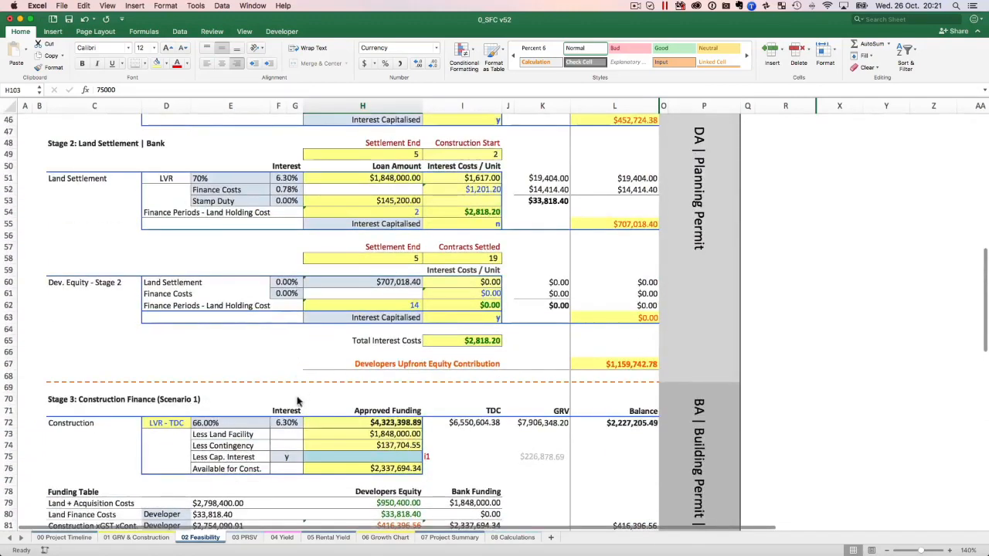
pyautogui.click(286, 424)
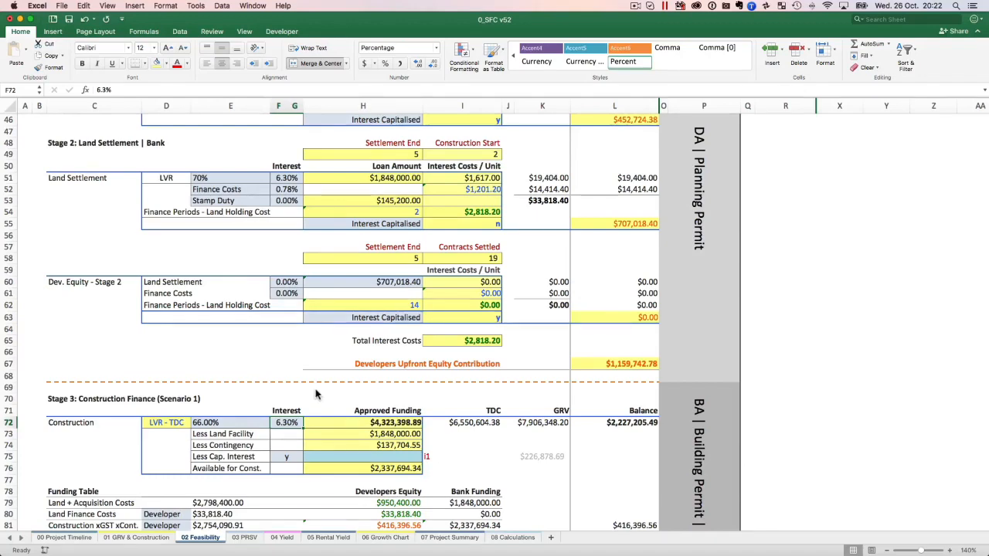
pyautogui.scroll(-10, 328, 396)
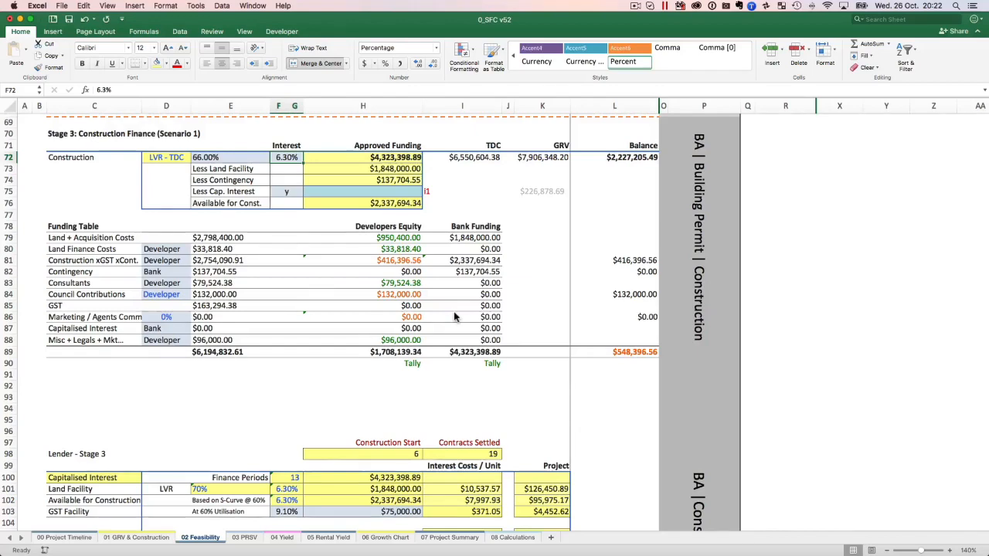
pyautogui.scroll(3, 333, 272)
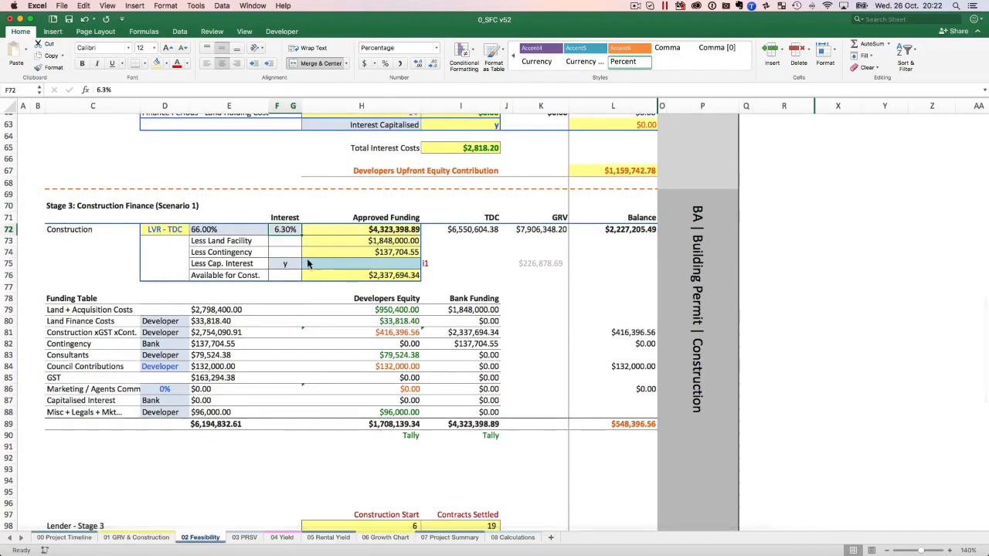
pyautogui.scroll(10, 295, 234)
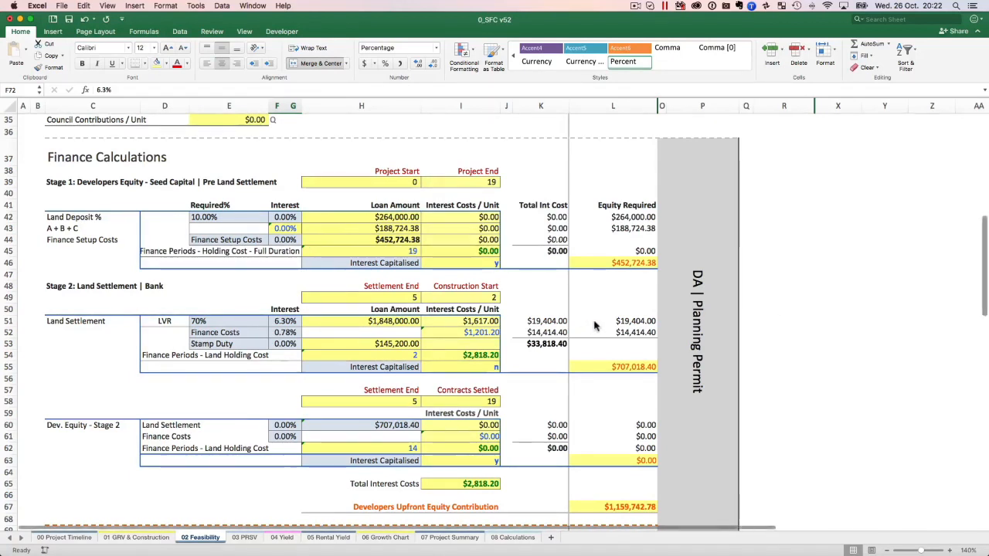
pyautogui.hscroll(-1, 596, 327)
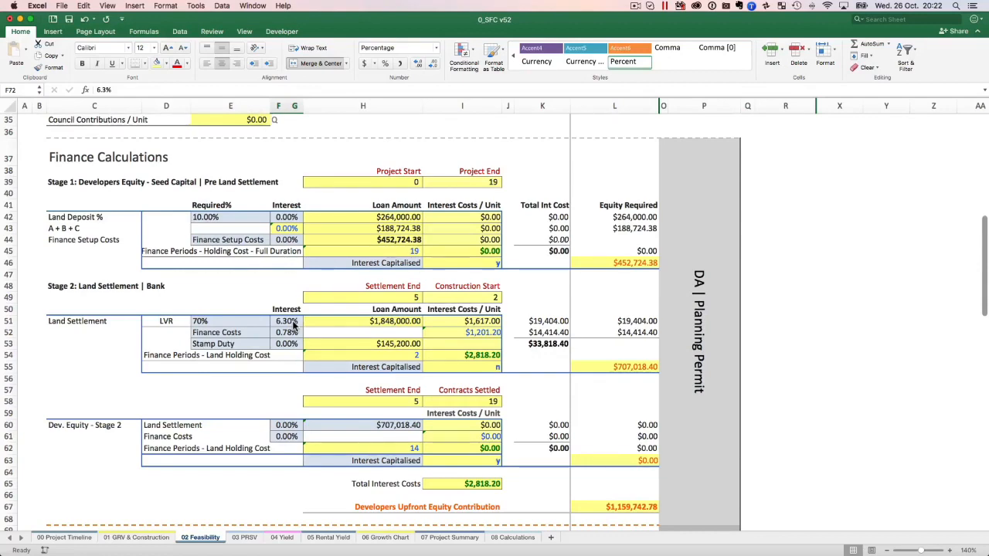
pyautogui.scroll(1, 293, 326)
# Compare the Funding Table's Balance total with the Dev. Equity - Stage 3 amount and review the Total Developers Equity Contribution section.
pyautogui.scroll(-10, 294, 326)
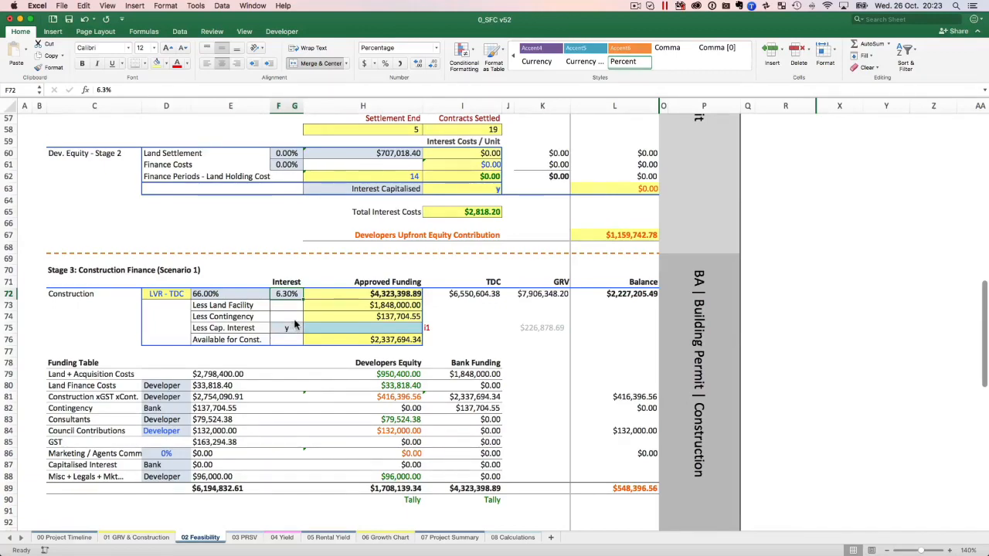
pyautogui.scroll(-12, 293, 328)
pyautogui.scroll(-2, 288, 256)
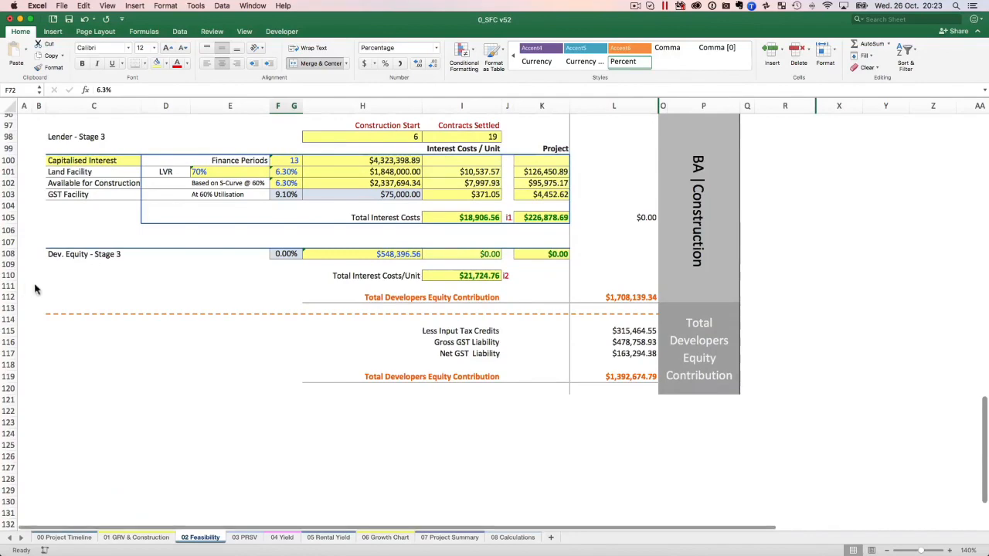
pyautogui.scroll(10, 89, 268)
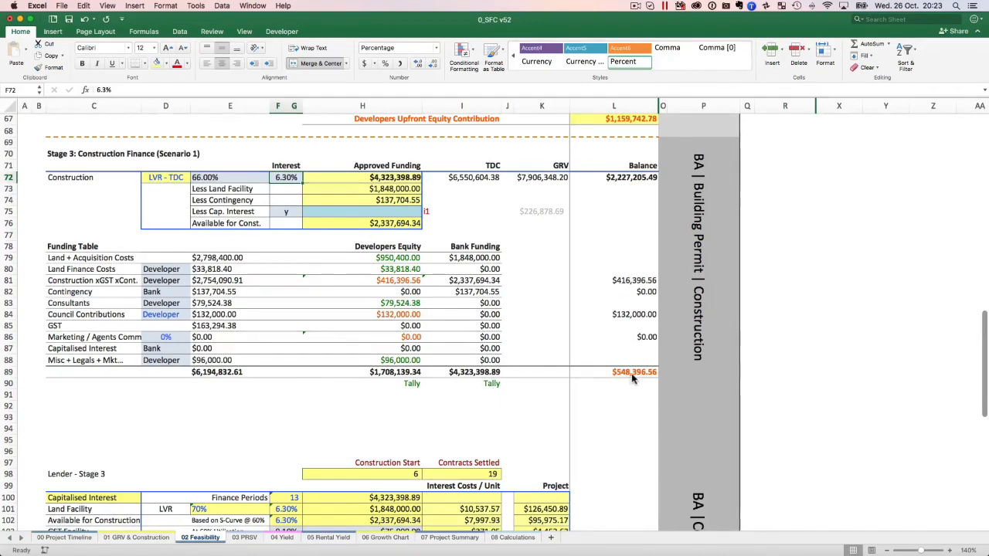
pyautogui.scroll(-5, 633, 378)
pyautogui.scroll(-4, 639, 377)
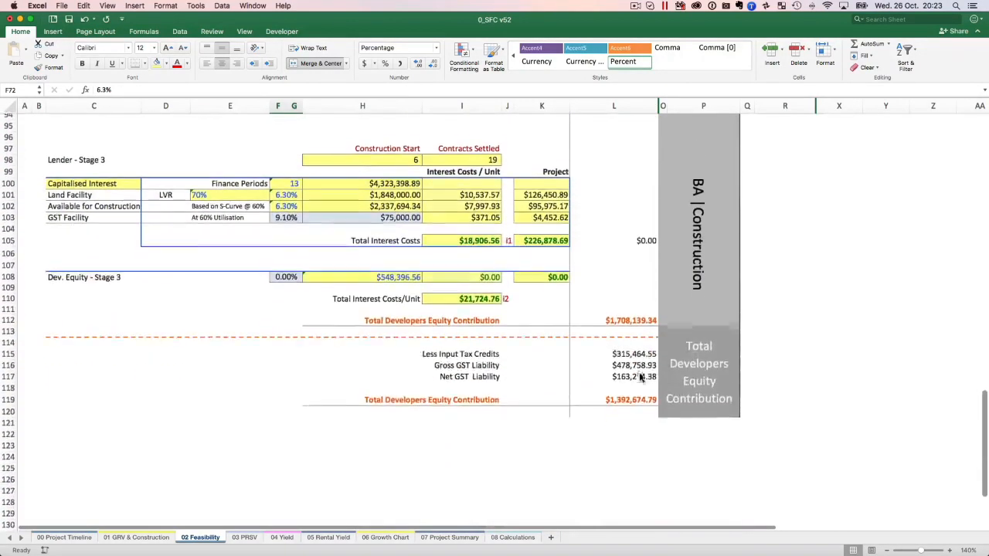
# Inspect the Dev. Equity - Stage 3 row, checking the source of its amount and its interest rate.
pyautogui.click(397, 266)
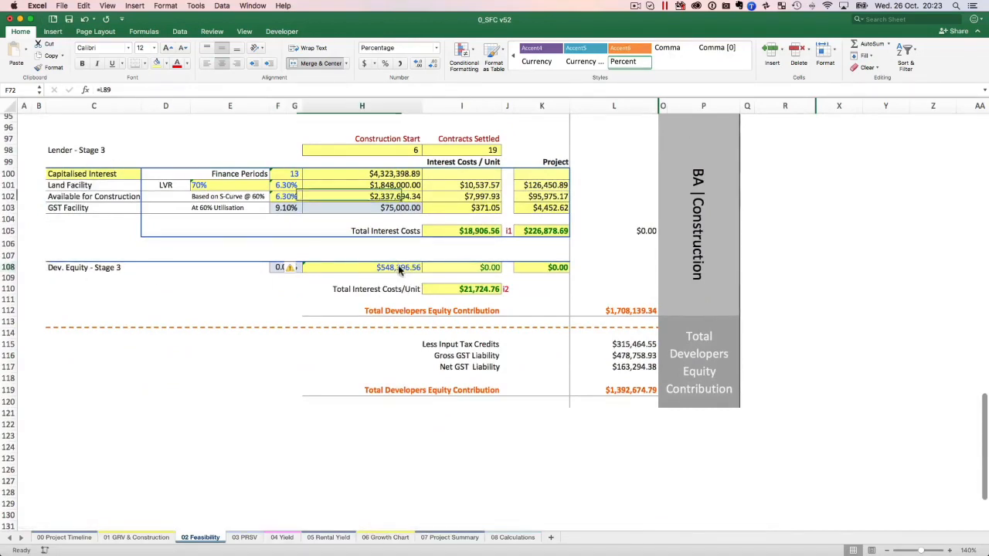
pyautogui.click(282, 267)
pyautogui.scroll(-1, 288, 270)
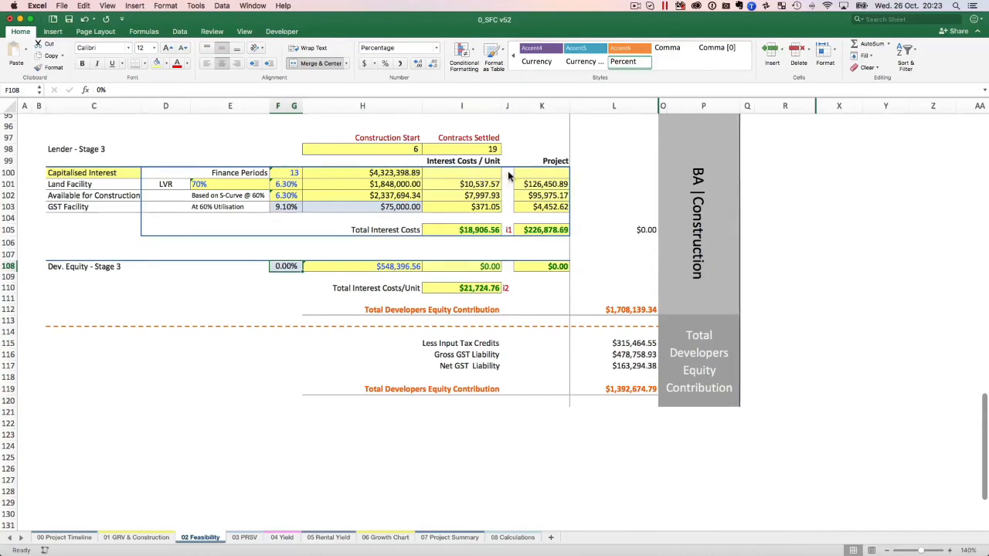
# Match the Less Cap. Interest and Finance Costs input cells with the Stage 3 interest totals marked i1 and i2.
pyautogui.scroll(10, 502, 170)
pyautogui.scroll(1, 375, 283)
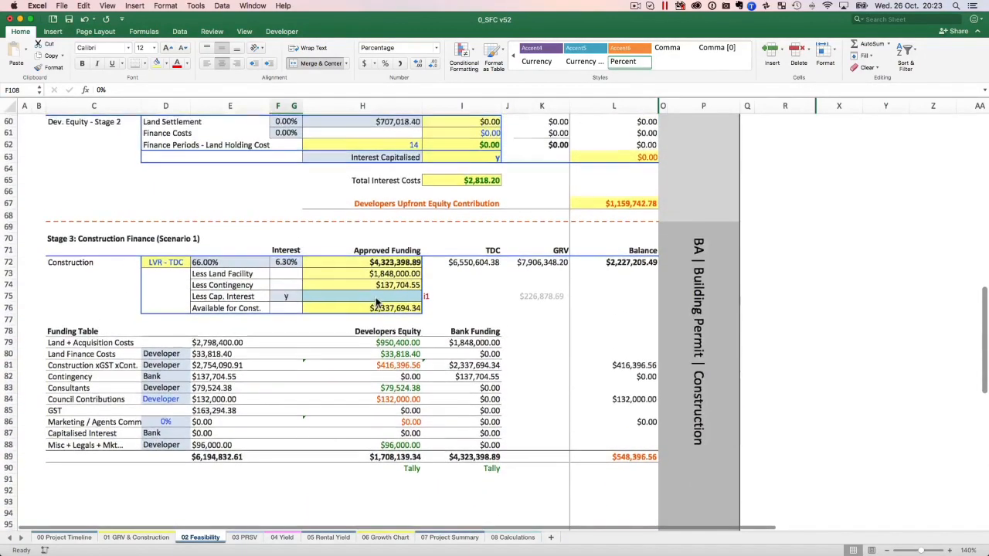
pyautogui.click(407, 296)
pyautogui.scroll(-1, 407, 296)
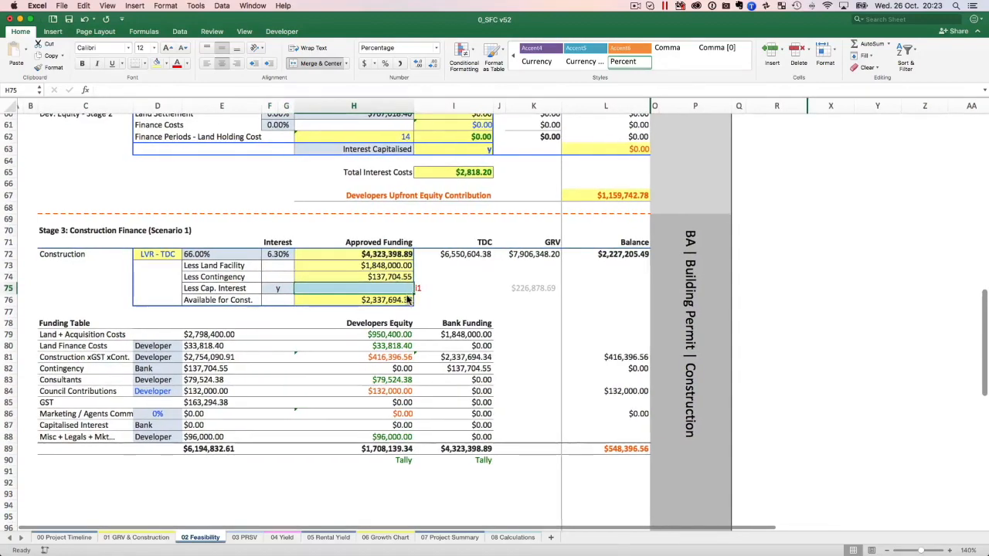
pyautogui.scroll(-3, 456, 296)
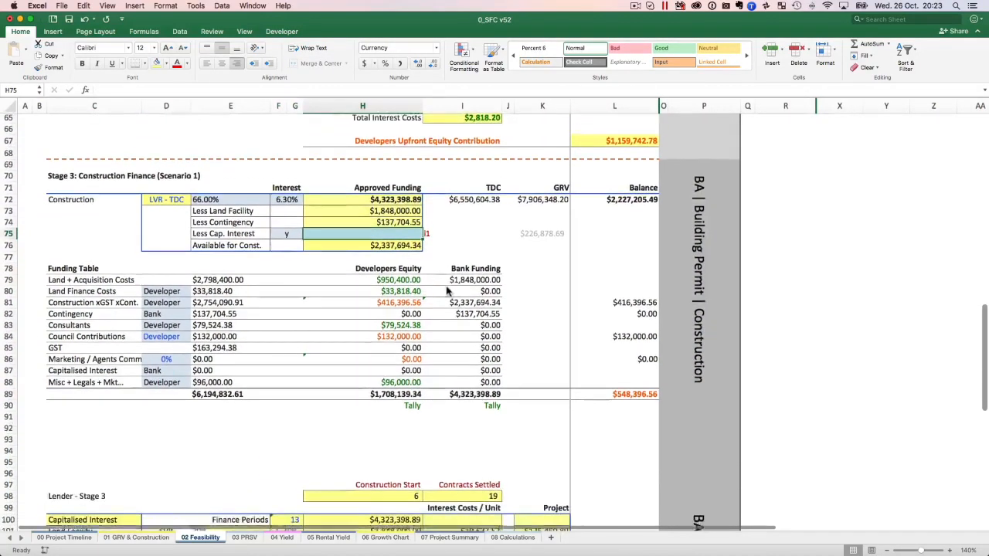
pyautogui.scroll(15, 466, 297)
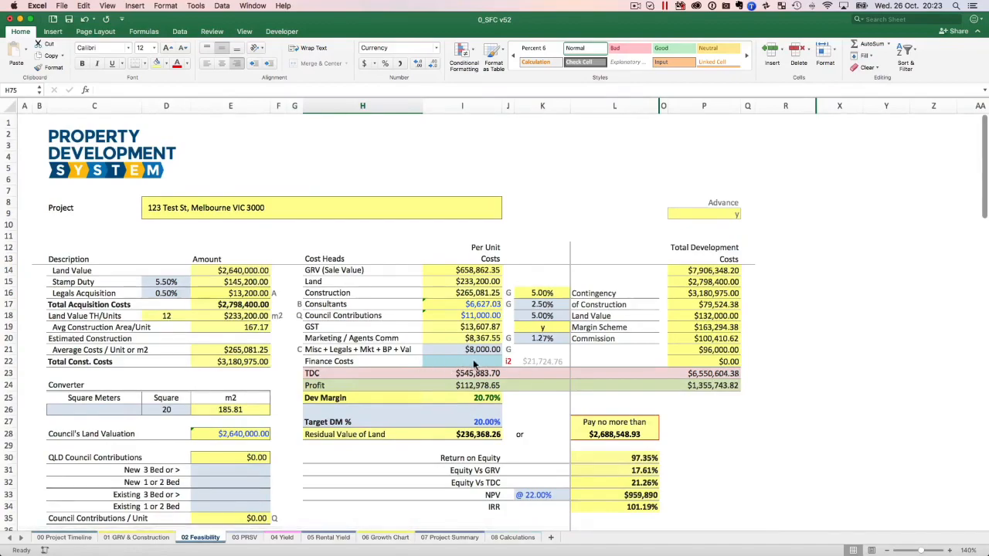
pyautogui.scroll(-15, 469, 366)
pyautogui.scroll(-8, 470, 366)
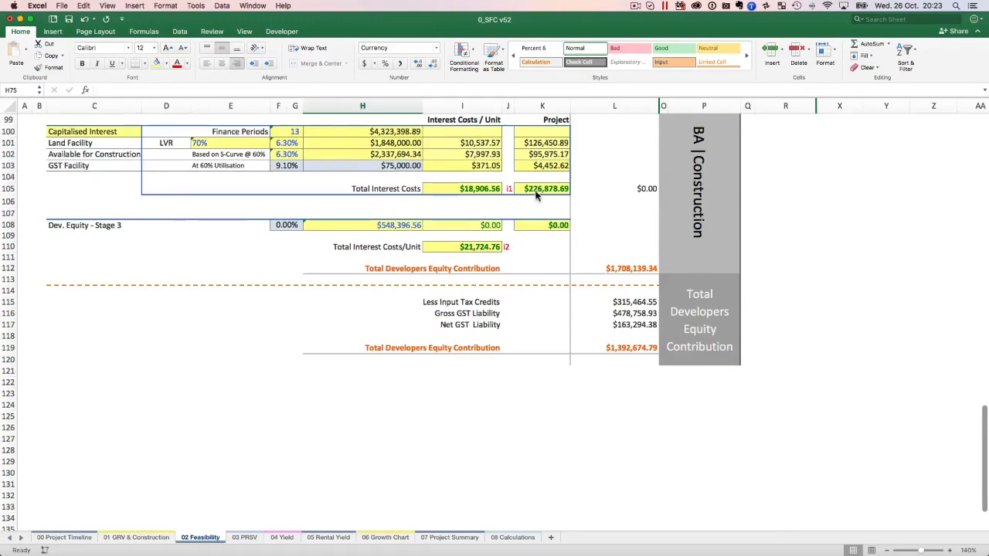
# Enter 226878.69 as the Less Cap. Interest amount in Stage 3: Construction Finance, using the i1 reference figure beside it.
pyautogui.scroll(7, 558, 197)
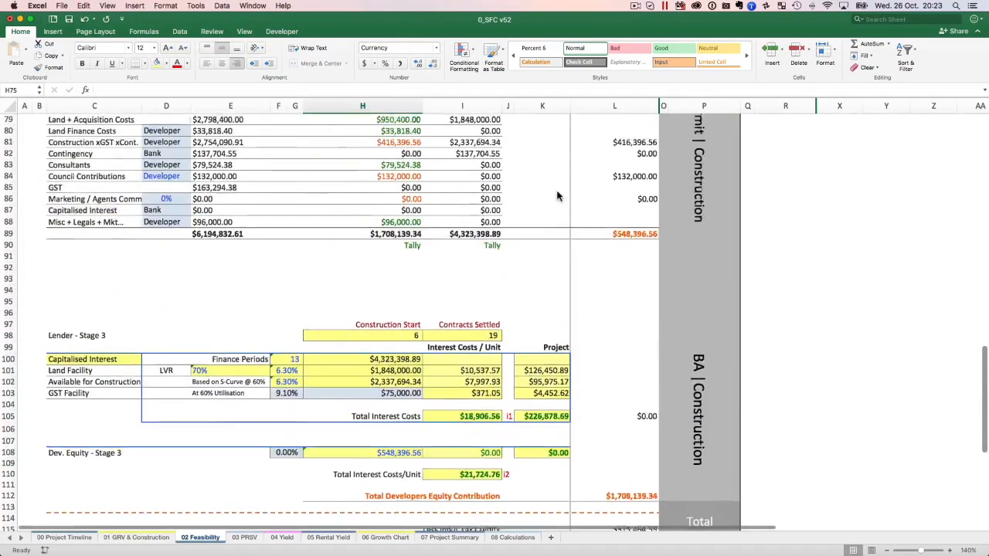
pyautogui.scroll(5, 558, 197)
pyautogui.click(542, 253)
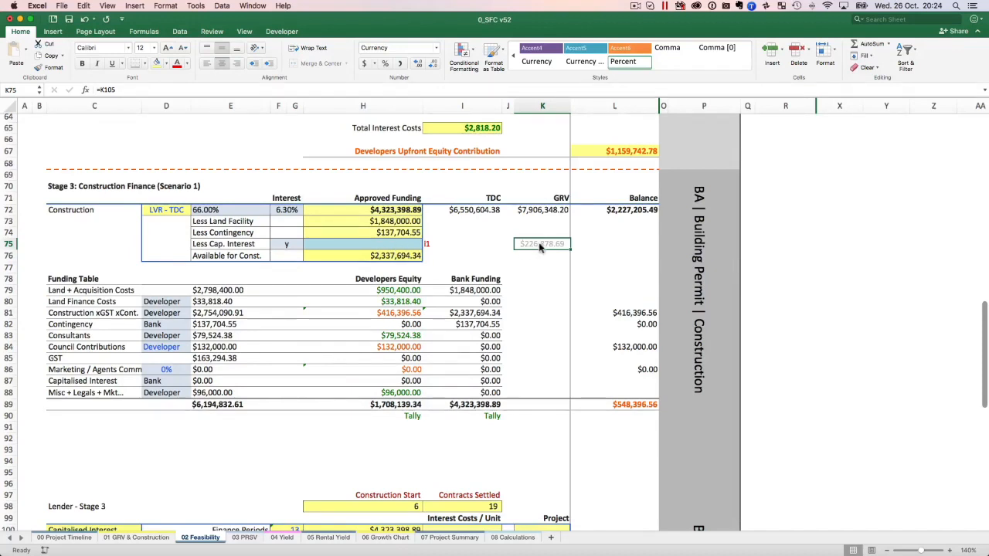
pyautogui.click(396, 249)
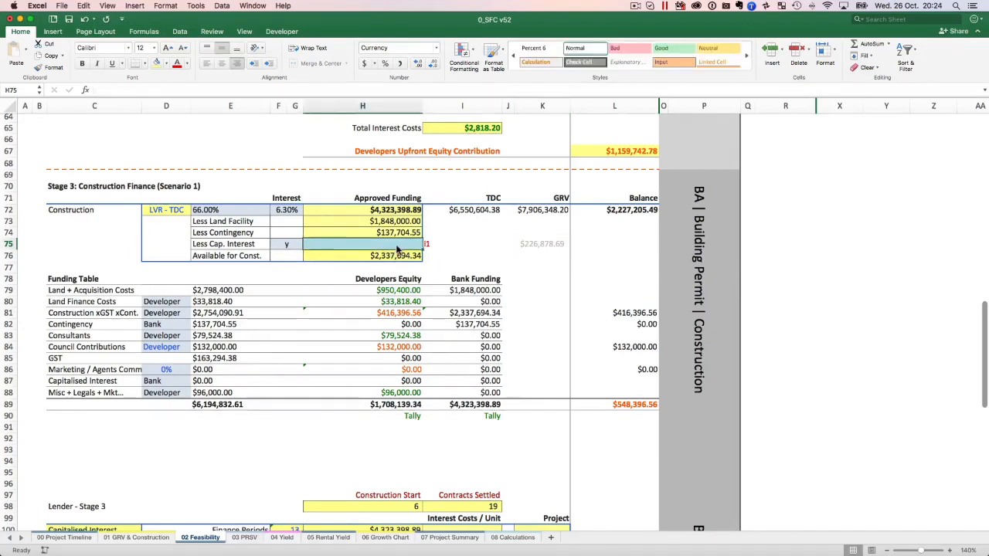
pyautogui.write('226878.69')
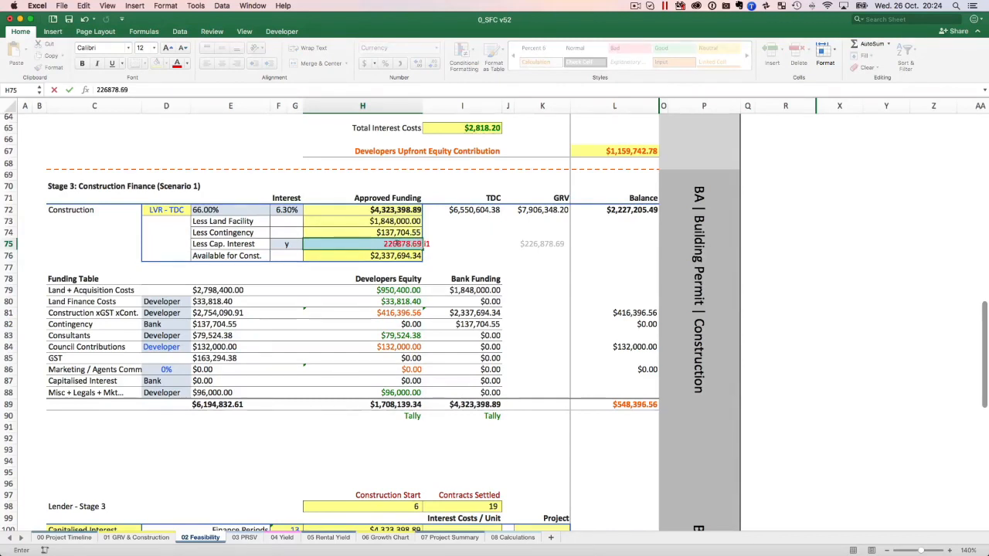
pyautogui.press('Return')
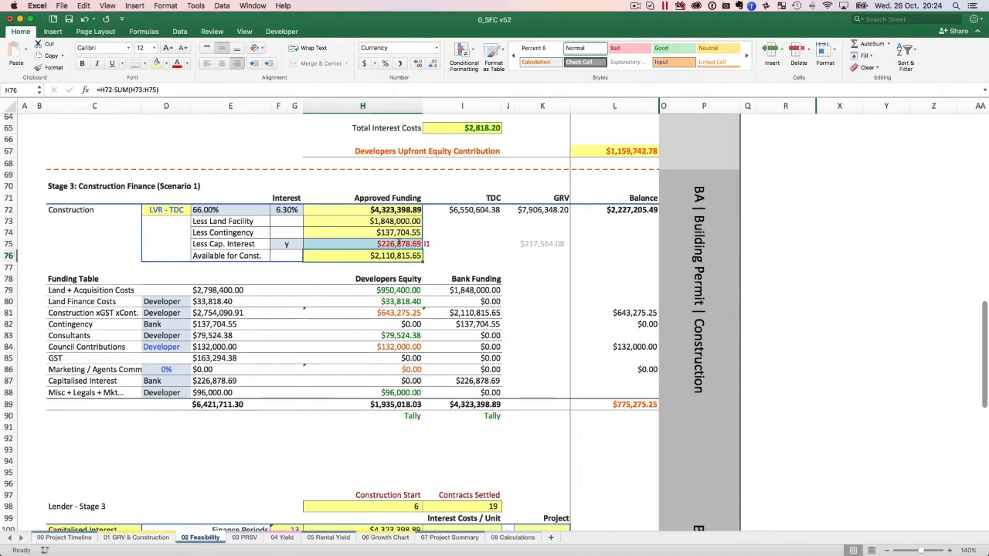
# Check the recalculated Stage 3 interest totals and enter 20948.54 as the per-unit Finance Costs in the cost heads.
pyautogui.click(398, 243)
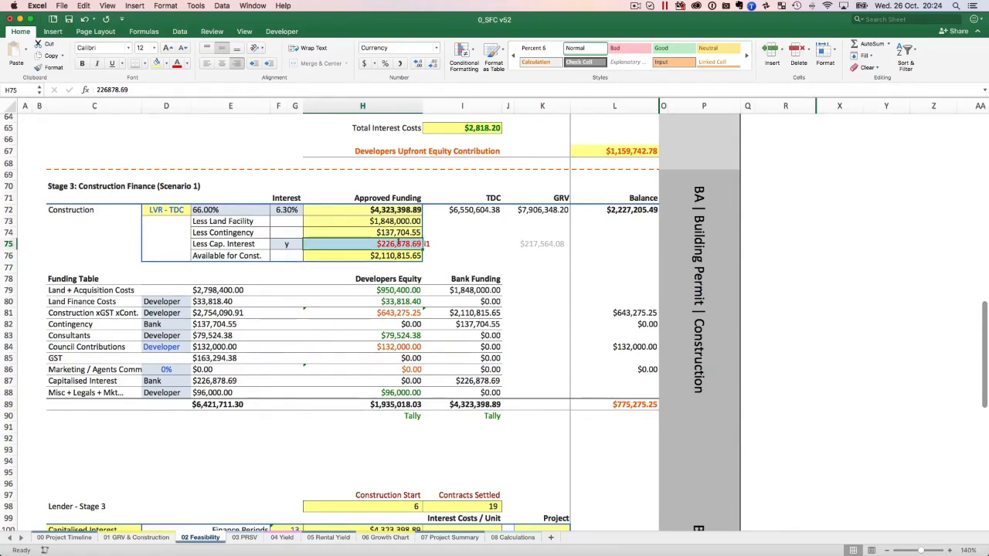
pyautogui.scroll(-8, 485, 412)
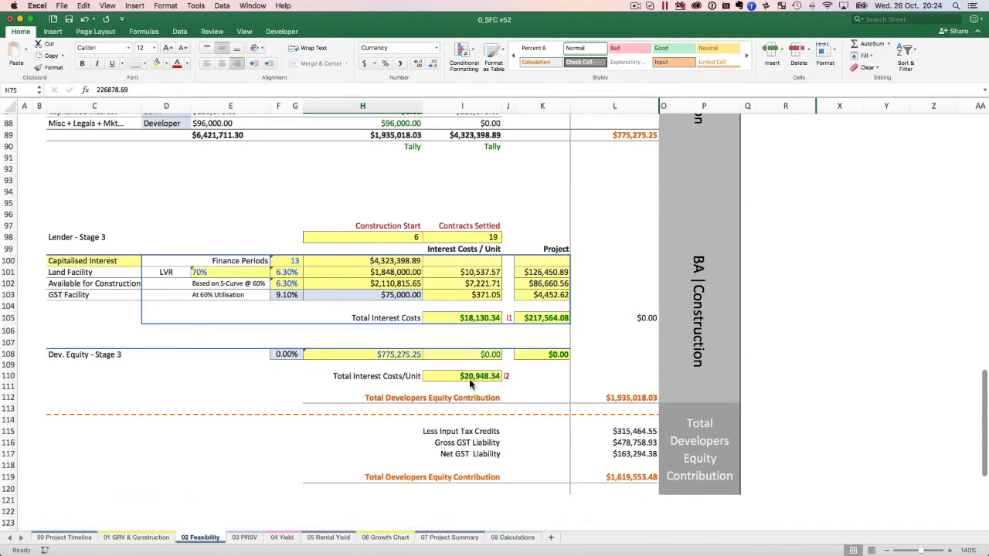
pyautogui.scroll(20, 507, 380)
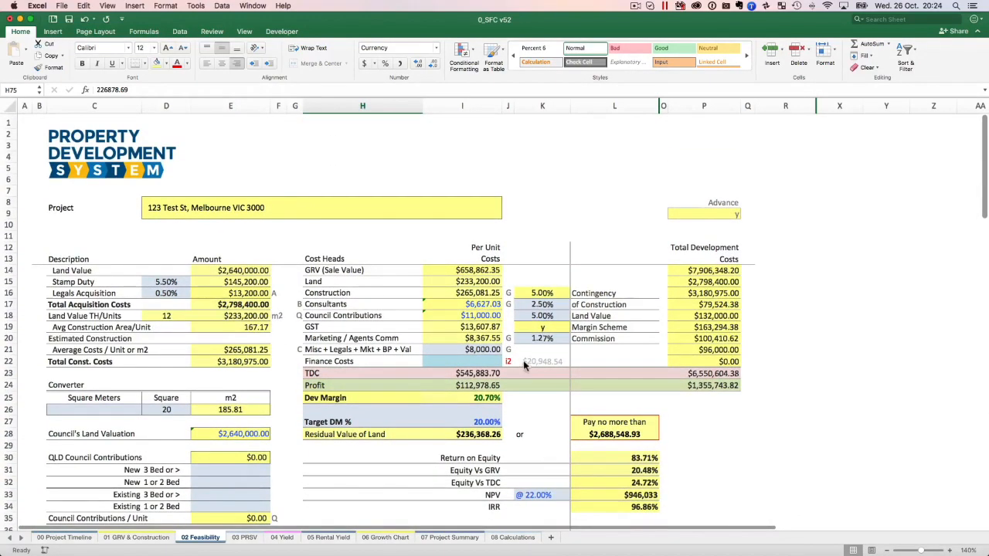
pyautogui.click(539, 361)
pyautogui.click(454, 364)
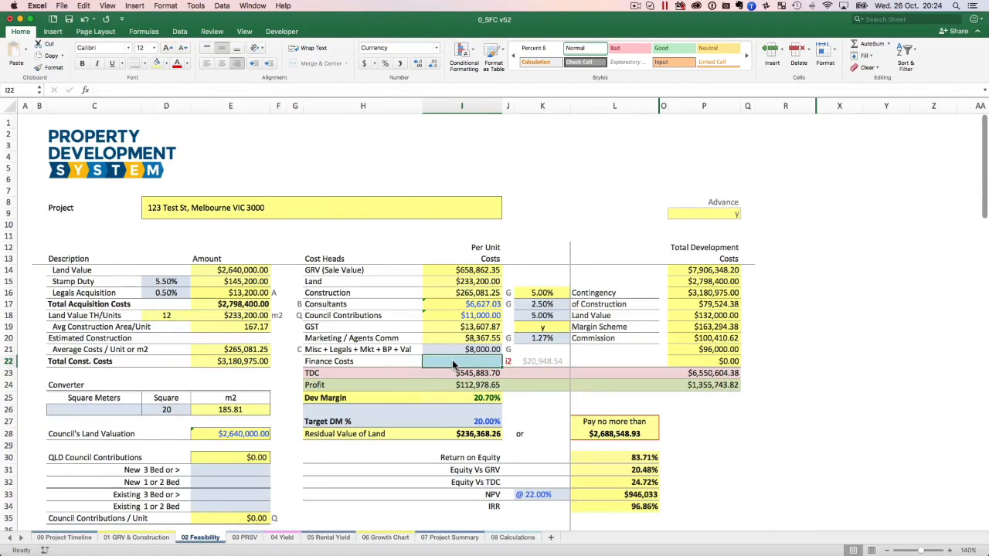
pyautogui.write('20,9')
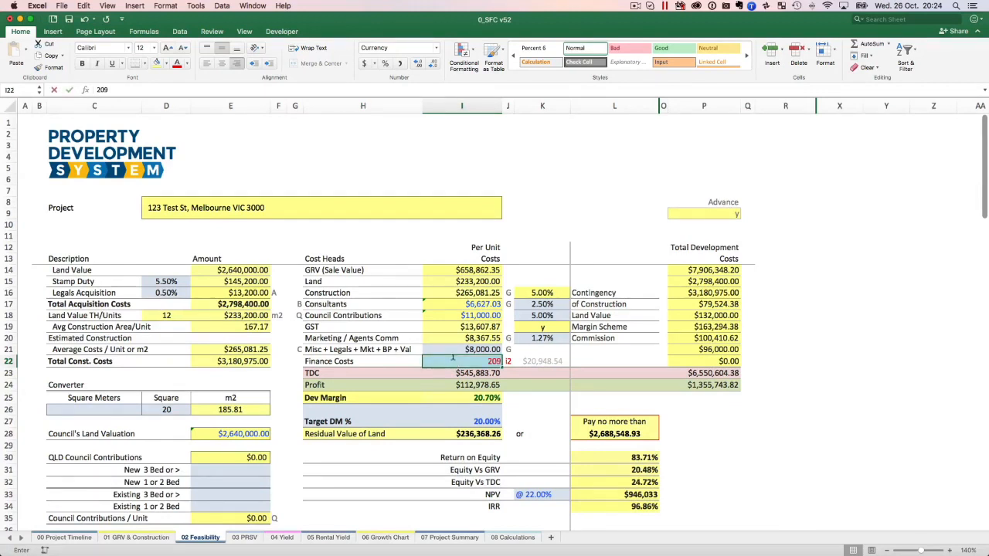
pyautogui.write('48.54')
pyautogui.press('Return')
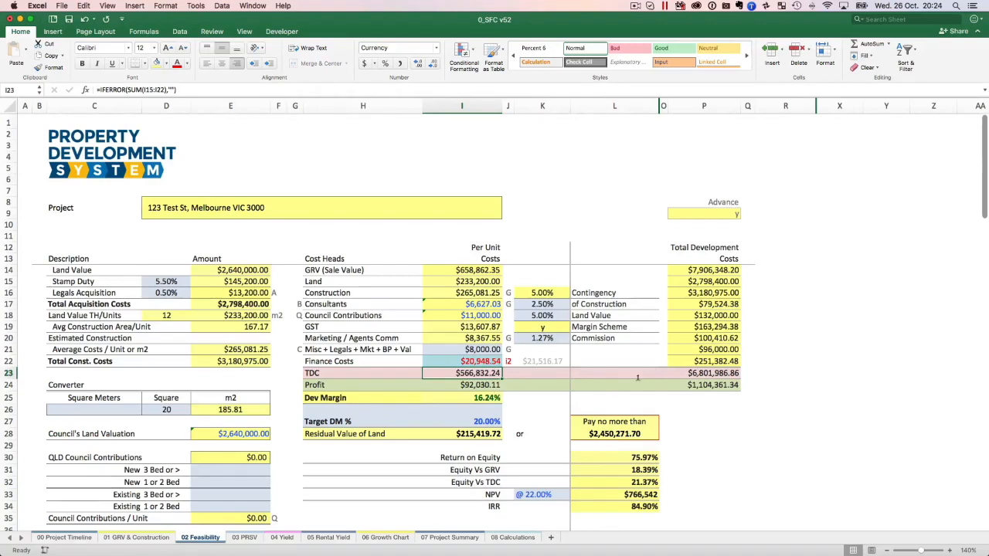
# Set the Target DM % to 25% to test its effect on the Residual Value of Land.
pyautogui.scroll(-5, 504, 384)
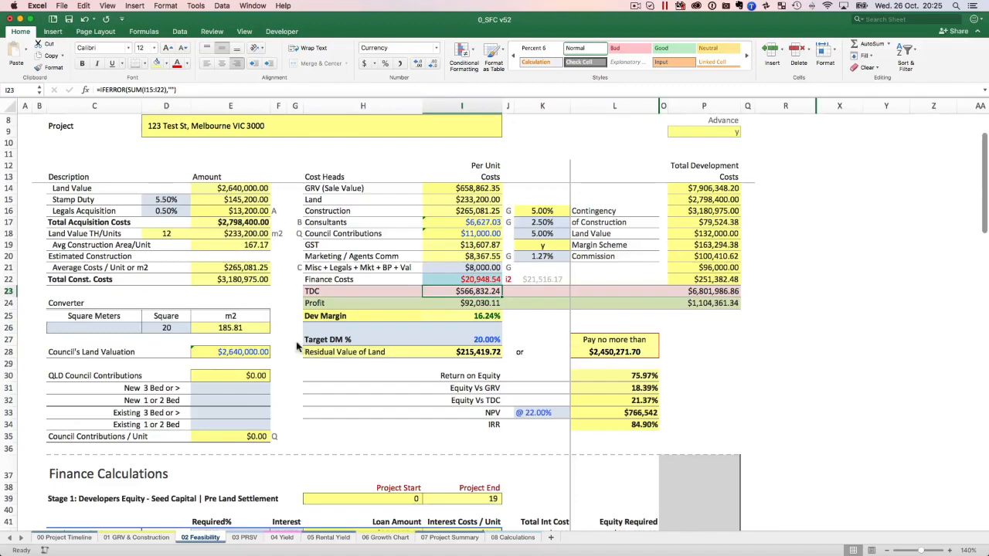
pyautogui.click(480, 344)
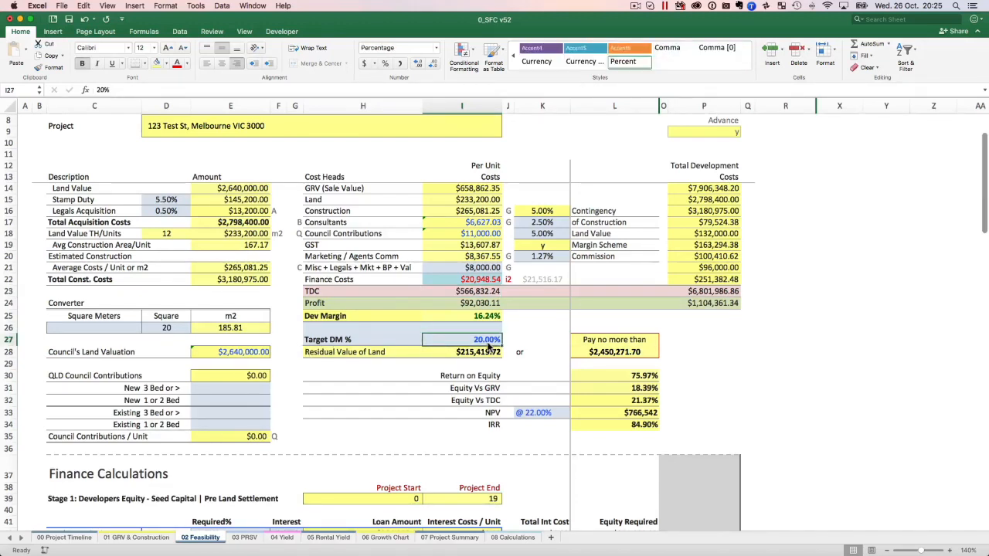
pyautogui.write('25')
pyautogui.press('Return')
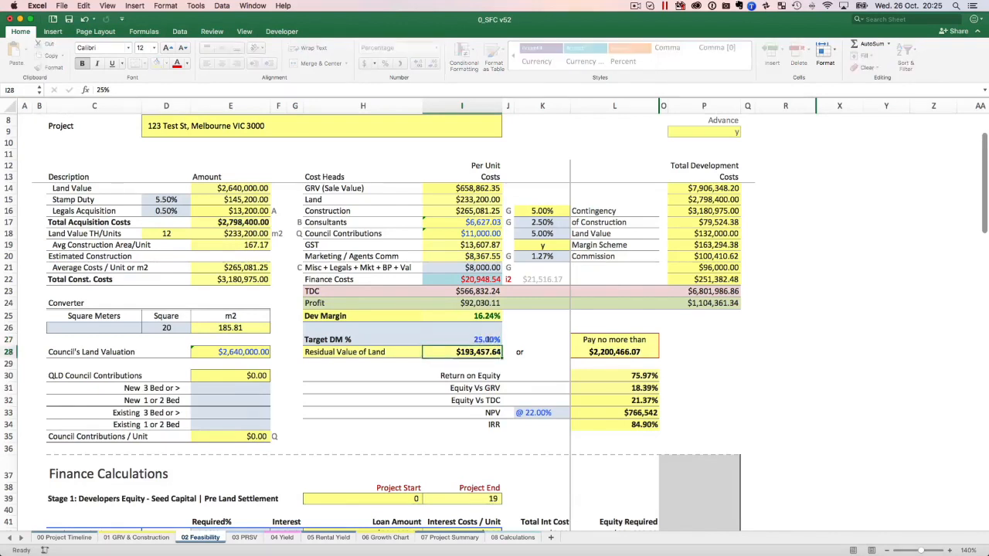
# Set the Target DM % back to 20%.
pyautogui.click(486, 340)
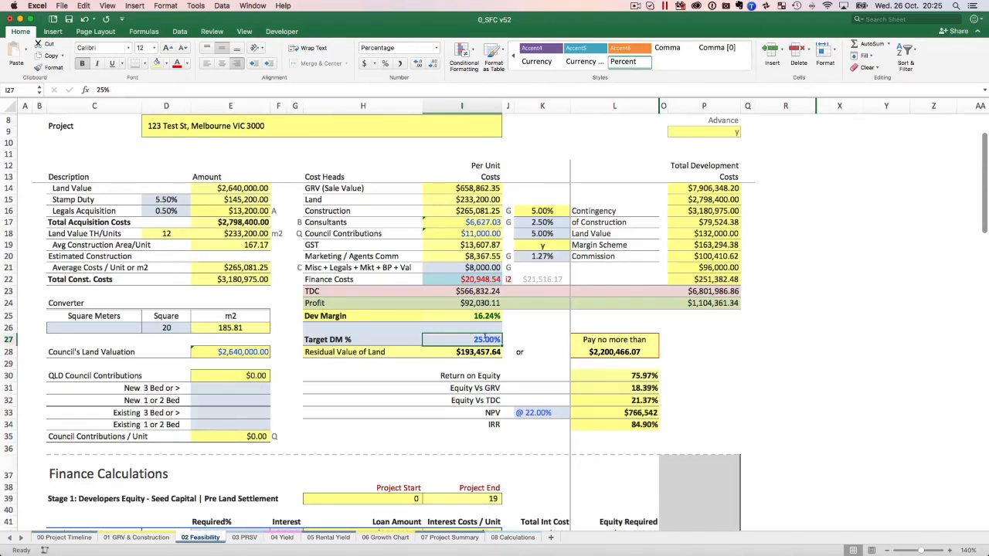
pyautogui.write('20')
pyautogui.press('Up')
pyautogui.press('Down')
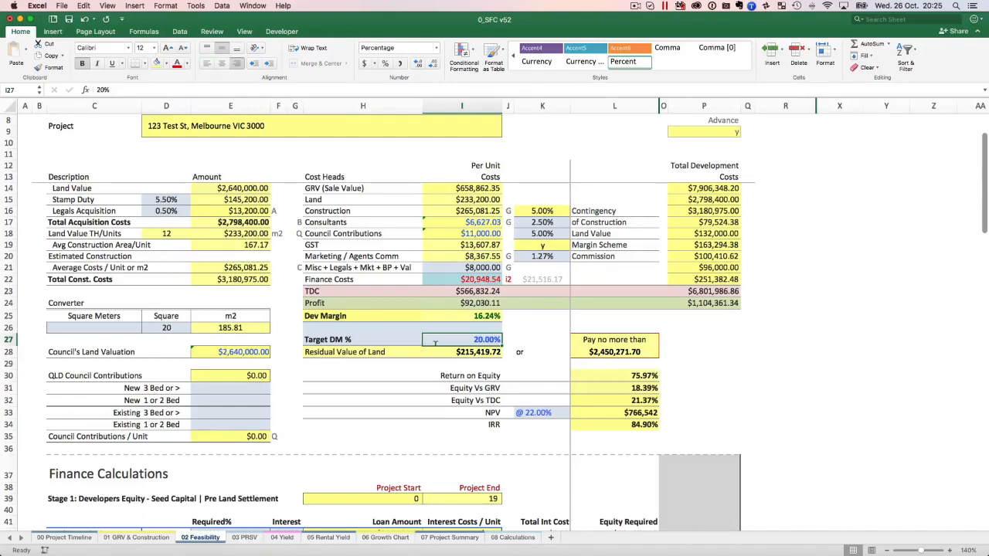
# Inspect the Total Developers Equity Contribution formula in L112 and trace its components through the Stage 2 and Stage 3 calculations.
pyautogui.scroll(-20, 435, 346)
pyautogui.scroll(10, 434, 351)
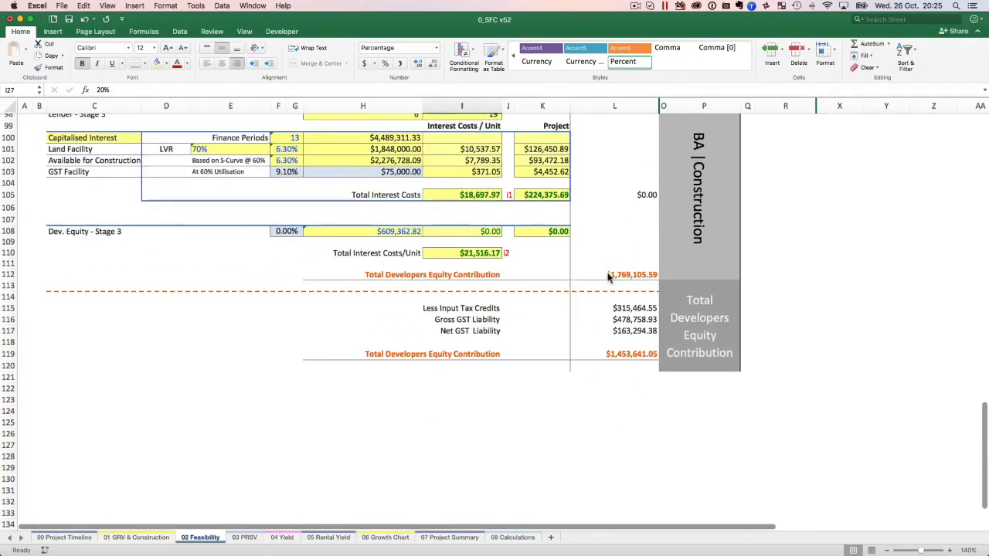
pyautogui.click(607, 277)
pyautogui.scroll(20, 656, 387)
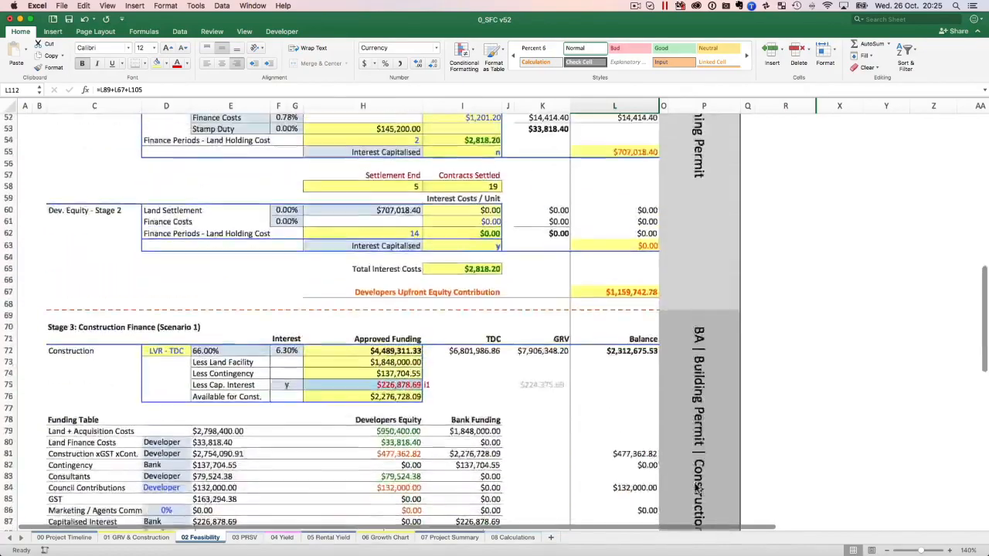
pyautogui.scroll(-6, 619, 306)
pyautogui.scroll(-12, 618, 307)
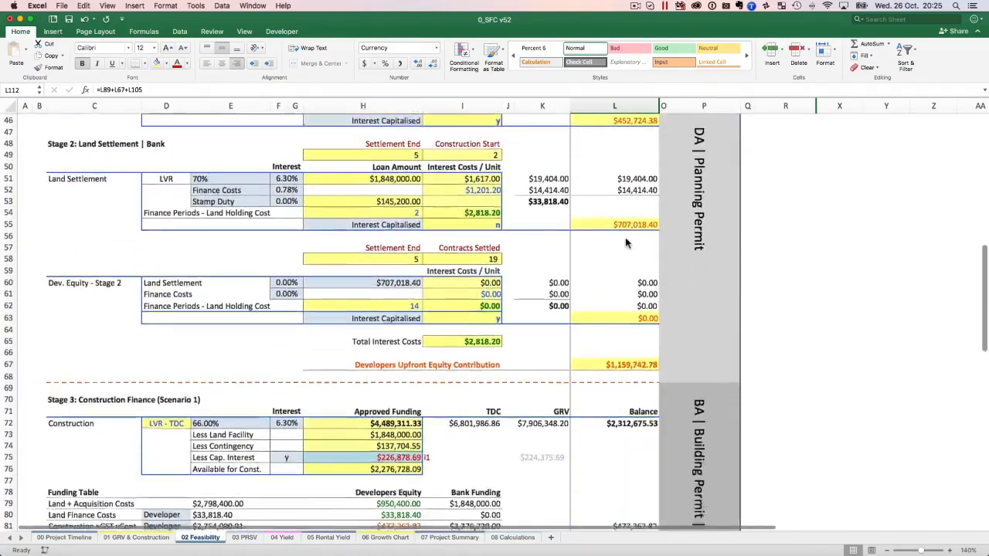
pyautogui.scroll(-10, 624, 449)
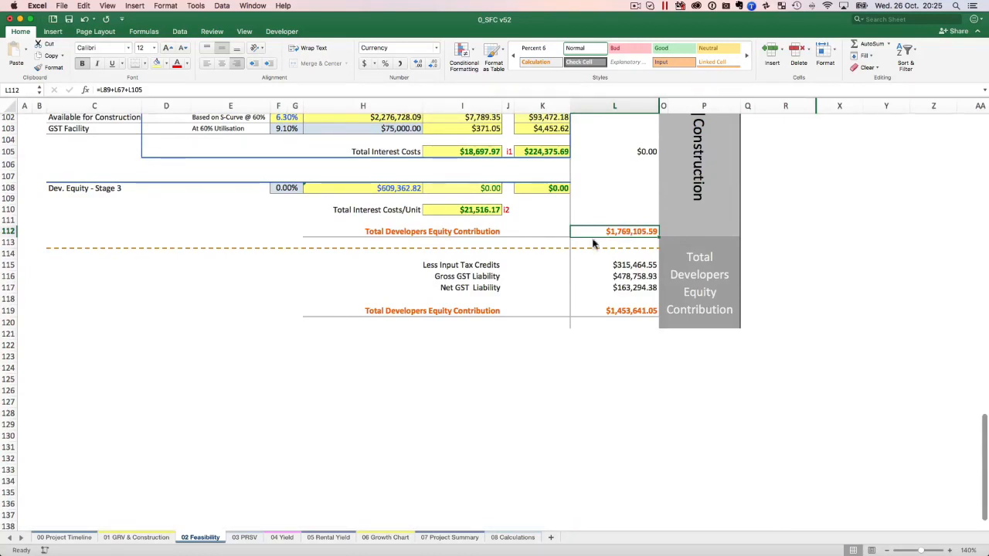
# Inspect the Less Input Tax Credits and Gross GST Liability rows, including the formulas behind their amounts.
pyautogui.click(471, 265)
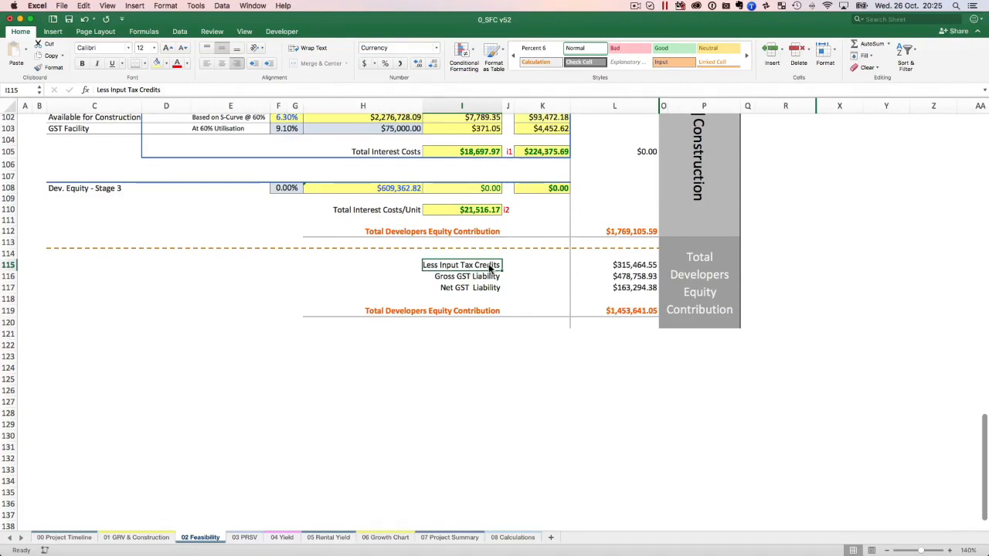
pyautogui.click(651, 269)
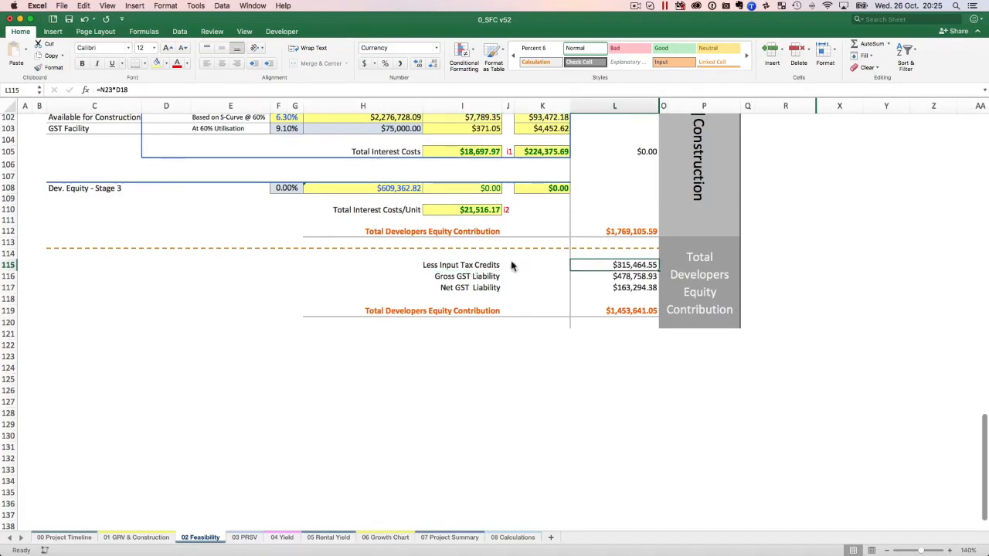
pyautogui.click(453, 280)
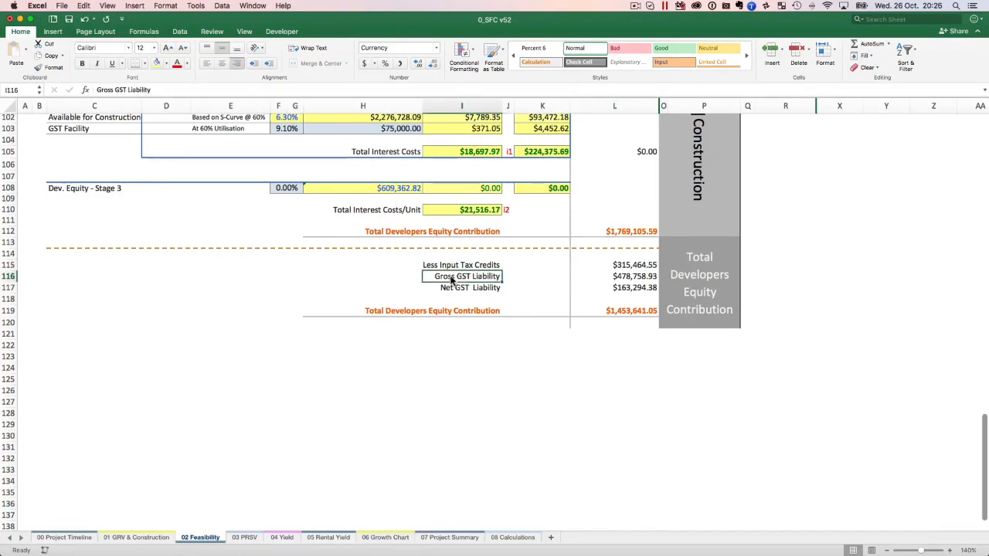
pyautogui.click(634, 281)
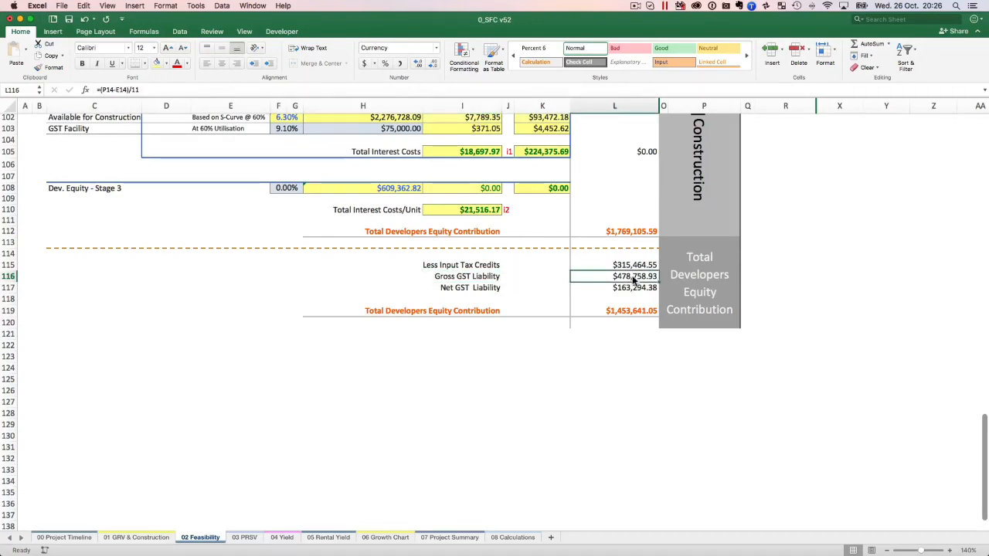
# Check the GST on Sales total in the GRV table of the 01 GRV & Construction sheet, and return to 02 Feasibility.
pyautogui.click(136, 538)
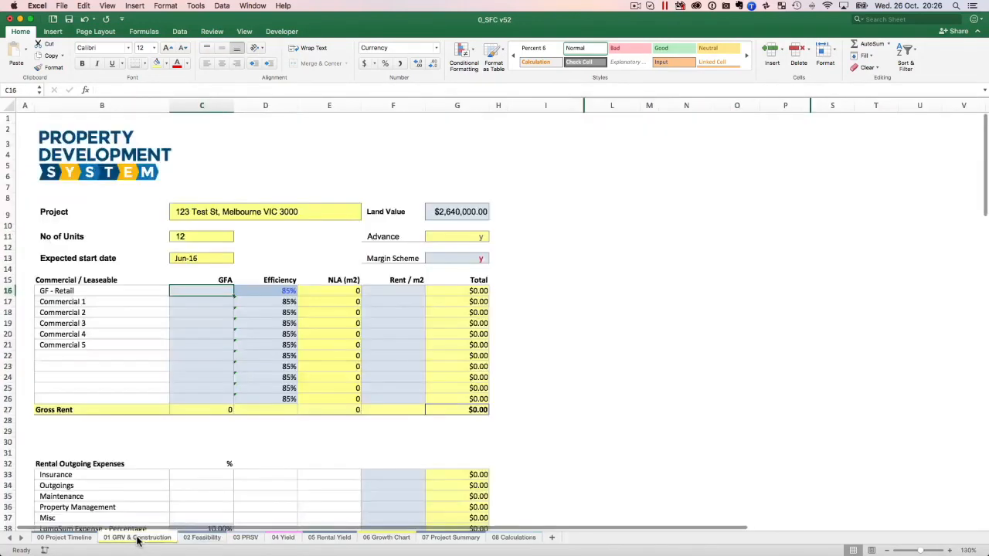
pyautogui.scroll(-10, 369, 463)
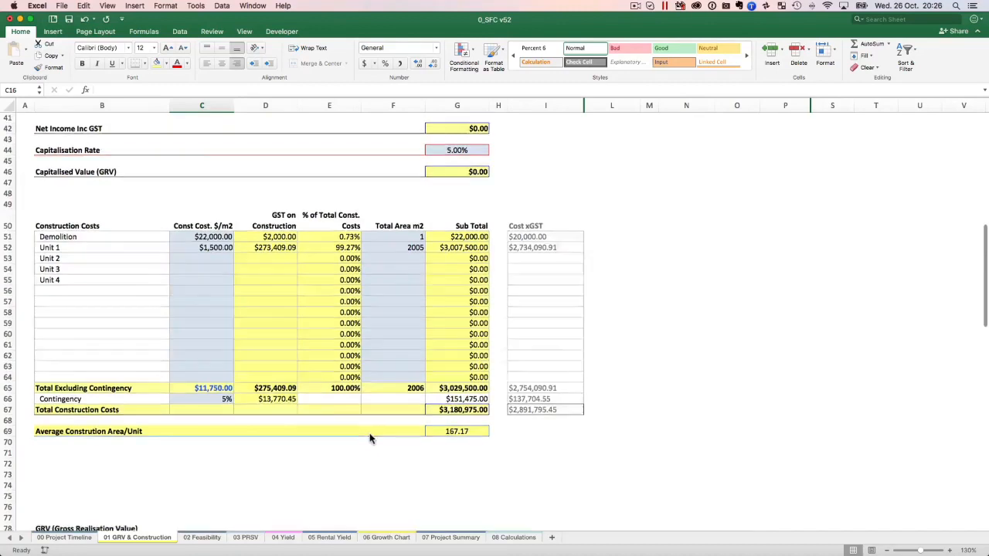
pyautogui.scroll(-8, 369, 438)
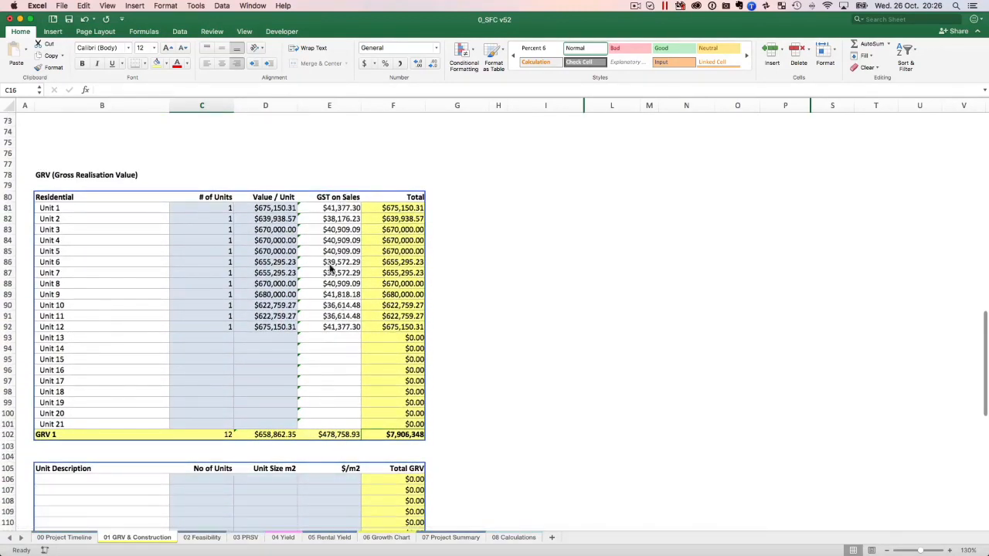
pyautogui.click(203, 538)
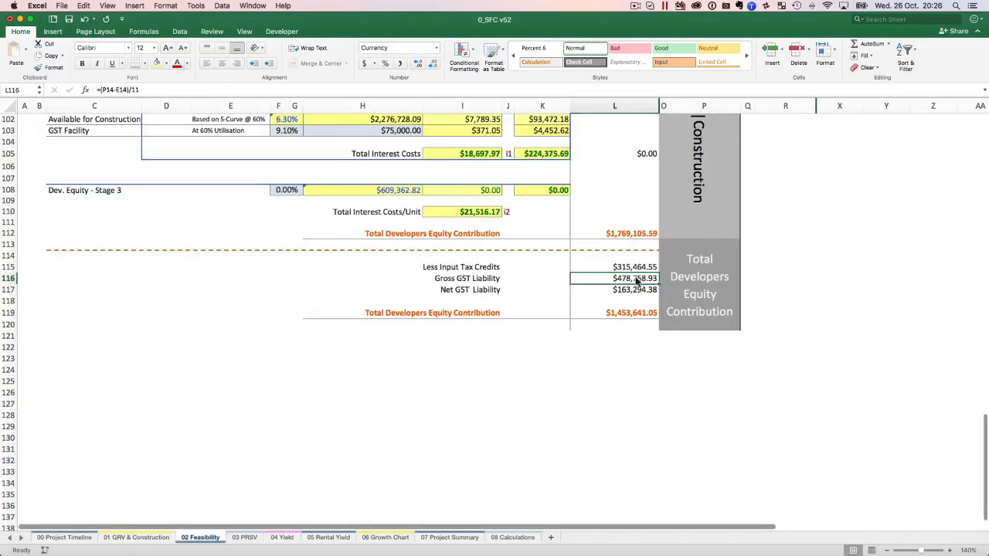
# Inspect the Net GST Liability formula in L117 and compare it with the Gross GST Liability and Less Input Tax Credits amounts.
pyautogui.click(455, 295)
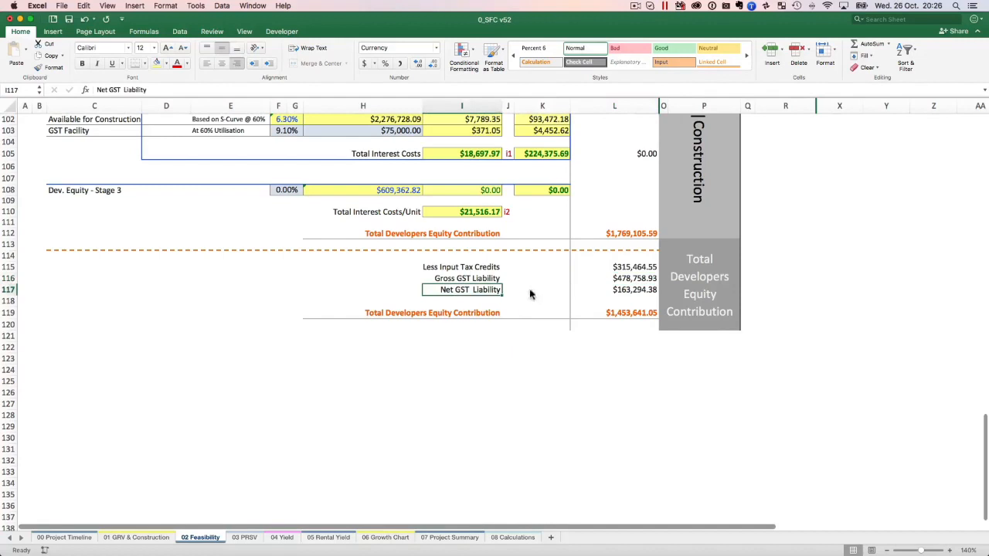
pyautogui.click(642, 289)
pyautogui.click(626, 283)
pyautogui.click(638, 268)
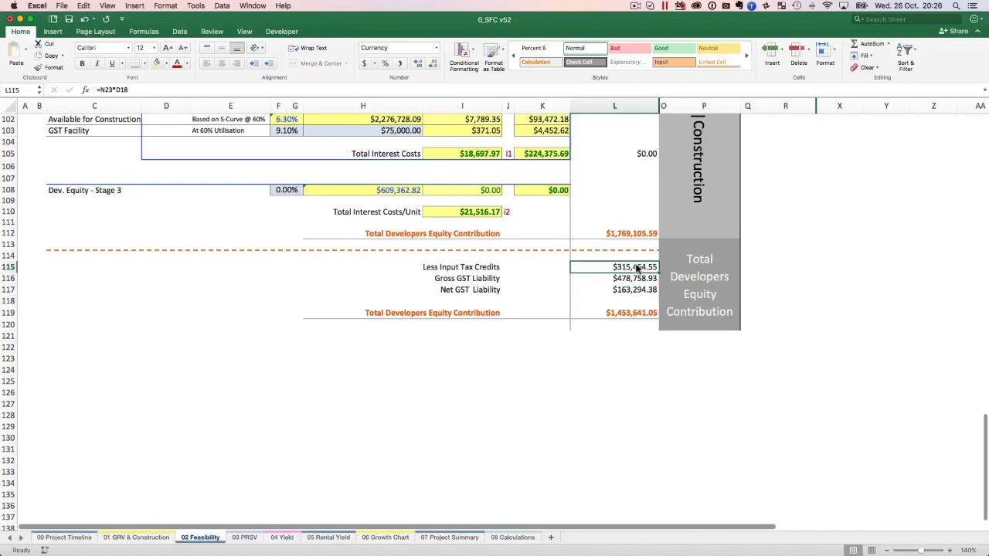
pyautogui.click(631, 292)
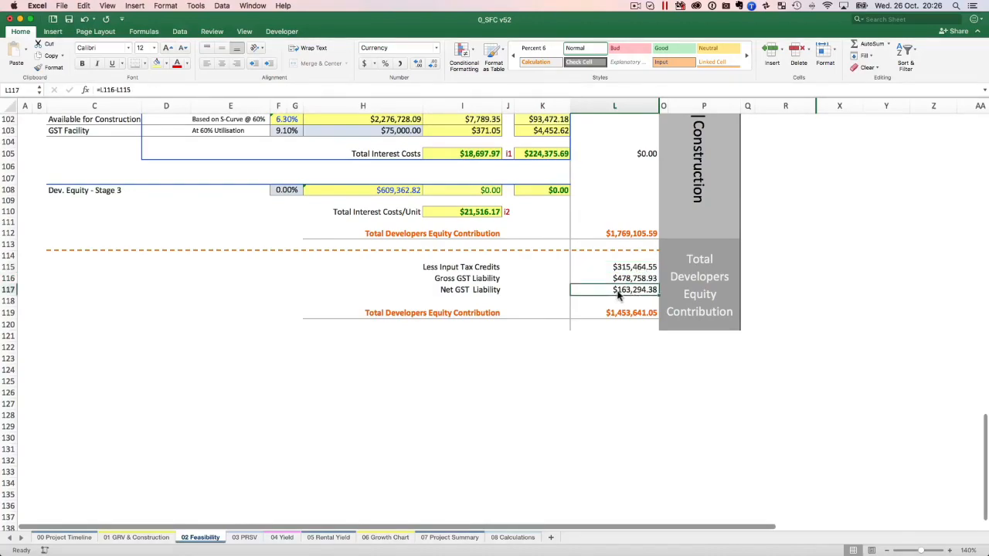
# Review the per-unit and total development costs on 02 Feasibility, check the GRV table on 01 GRV & Construction, and return to the equity totals.
pyautogui.scroll(20, 630, 294)
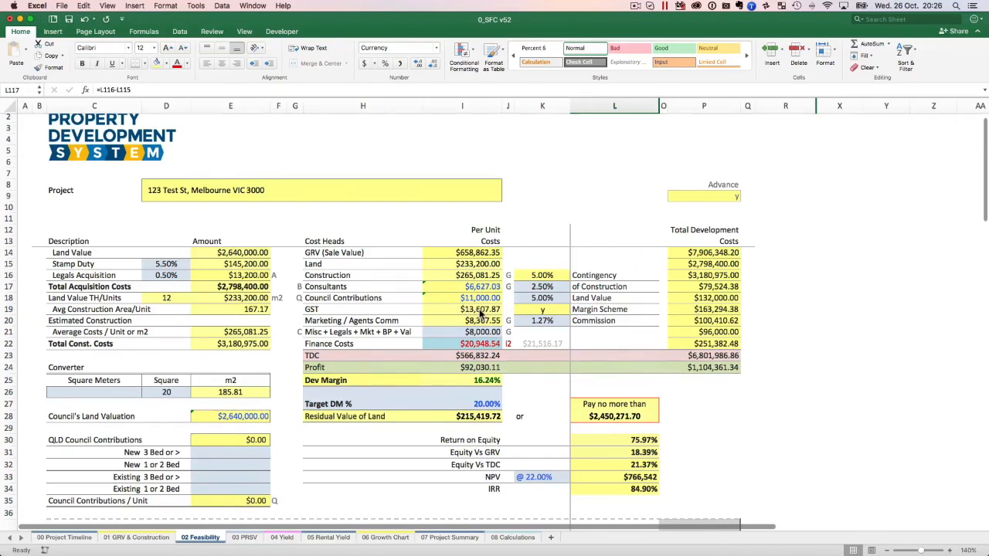
pyautogui.click(121, 540)
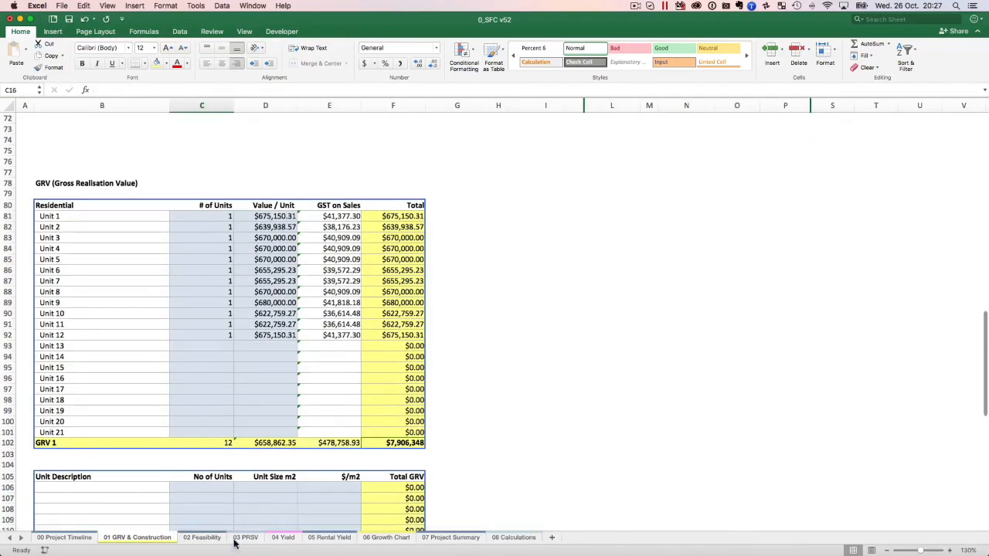
pyautogui.click(203, 539)
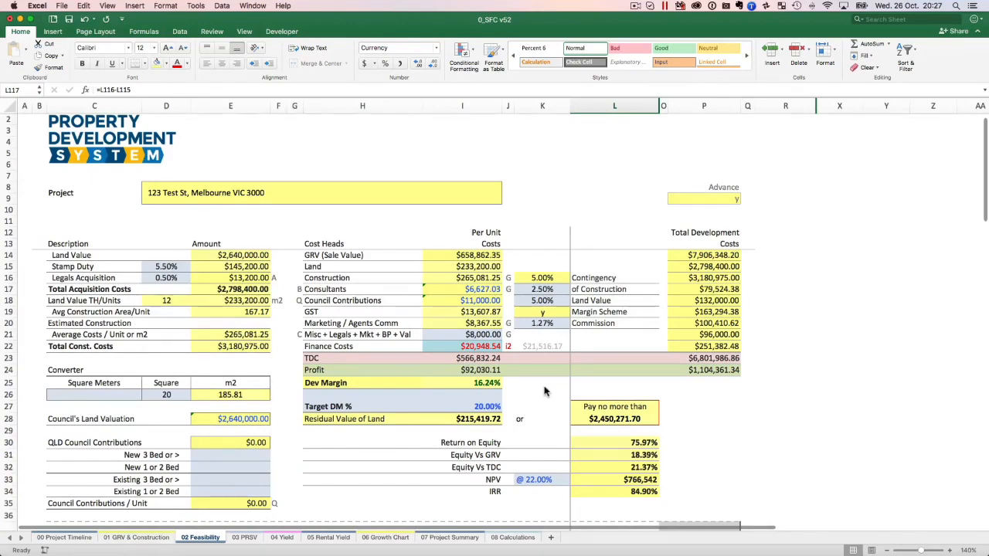
pyautogui.scroll(-20, 558, 325)
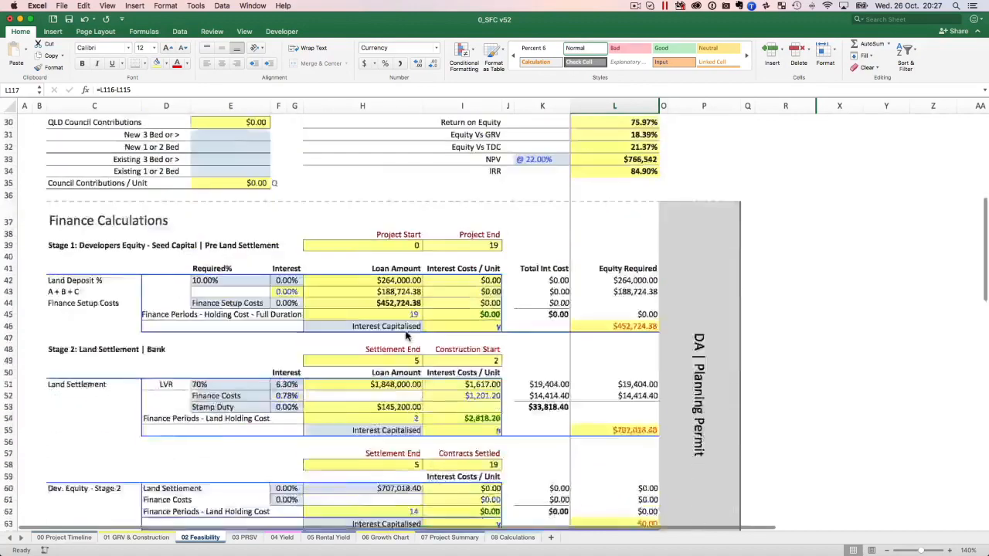
pyautogui.scroll(6, 406, 336)
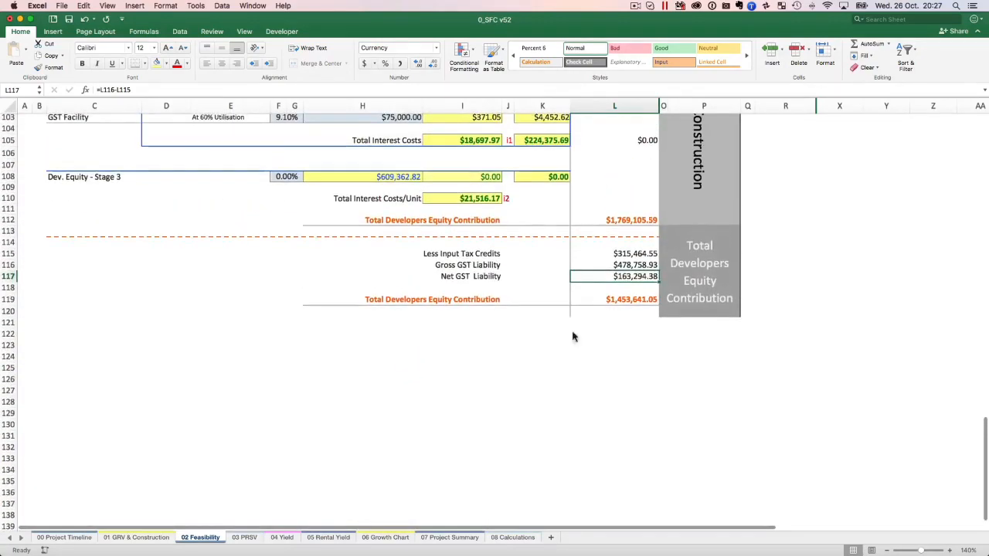
# Inspect how the final Total Developers Equity Contribution in L119 derives from the L112 contribution and the Less Input Tax Credits amount.
pyautogui.click(641, 256)
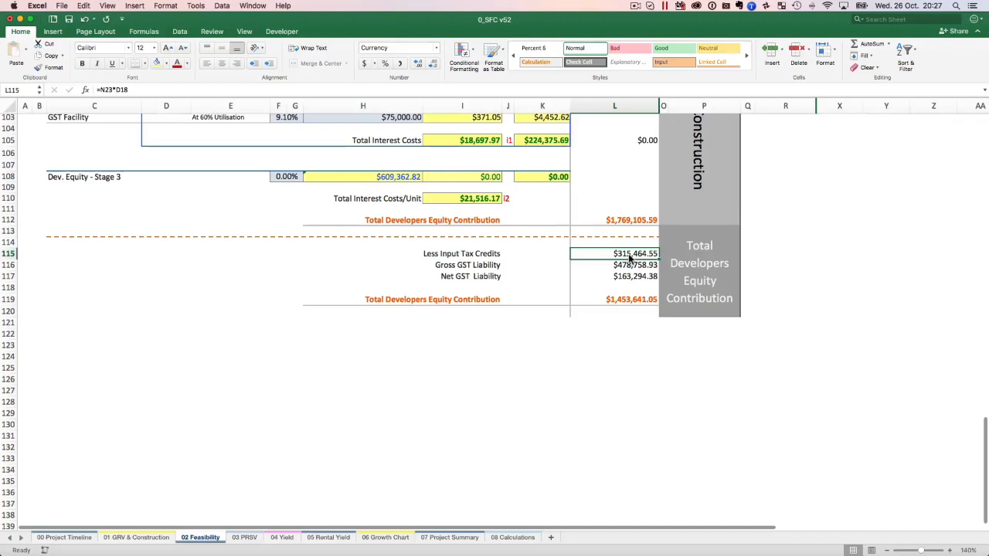
pyautogui.click(632, 223)
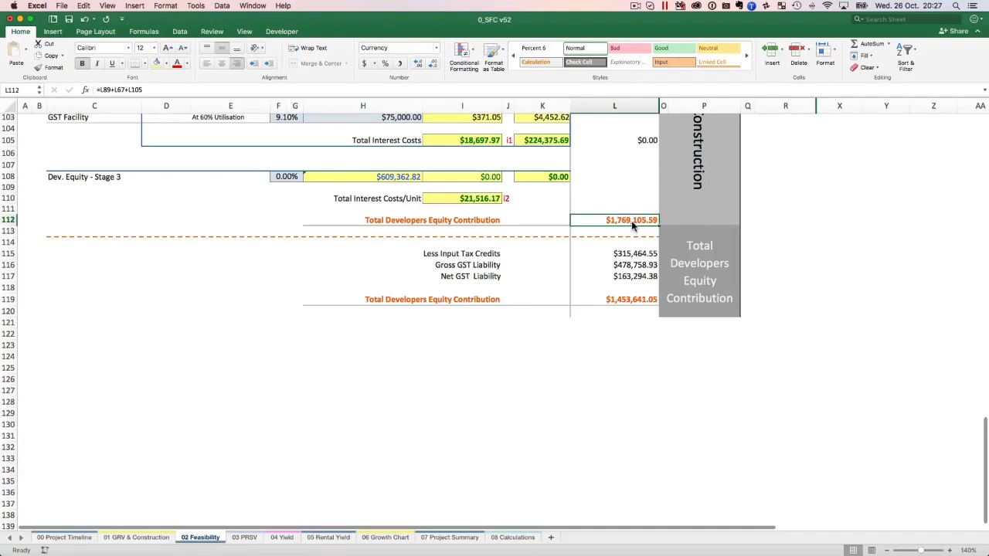
pyautogui.click(627, 301)
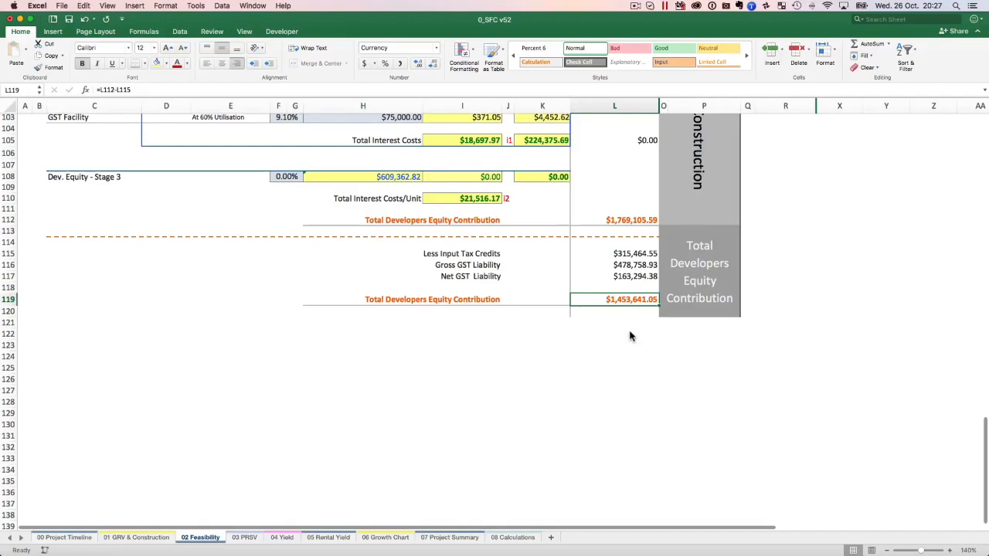
pyautogui.scroll(10, 629, 336)
pyautogui.scroll(20, 630, 336)
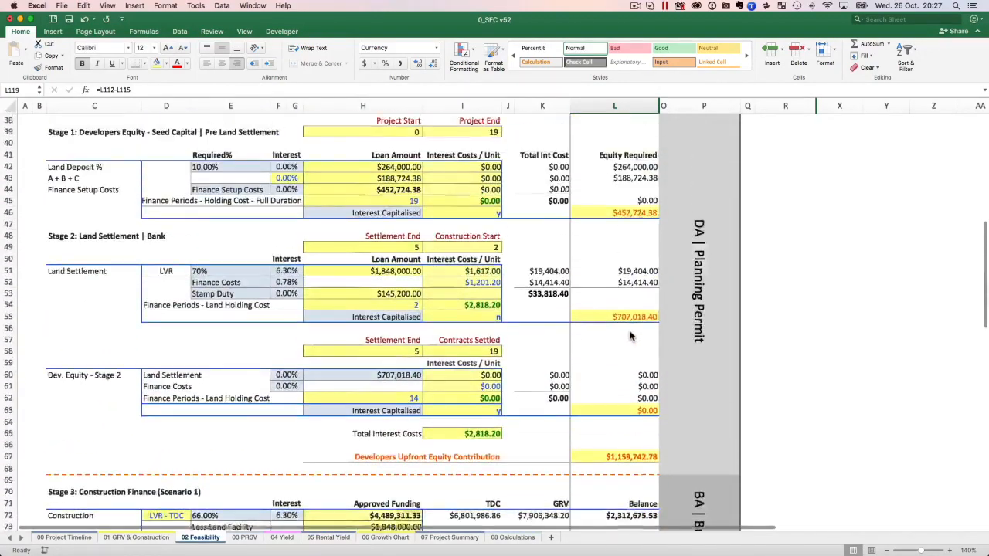
pyautogui.scroll(-1, 629, 336)
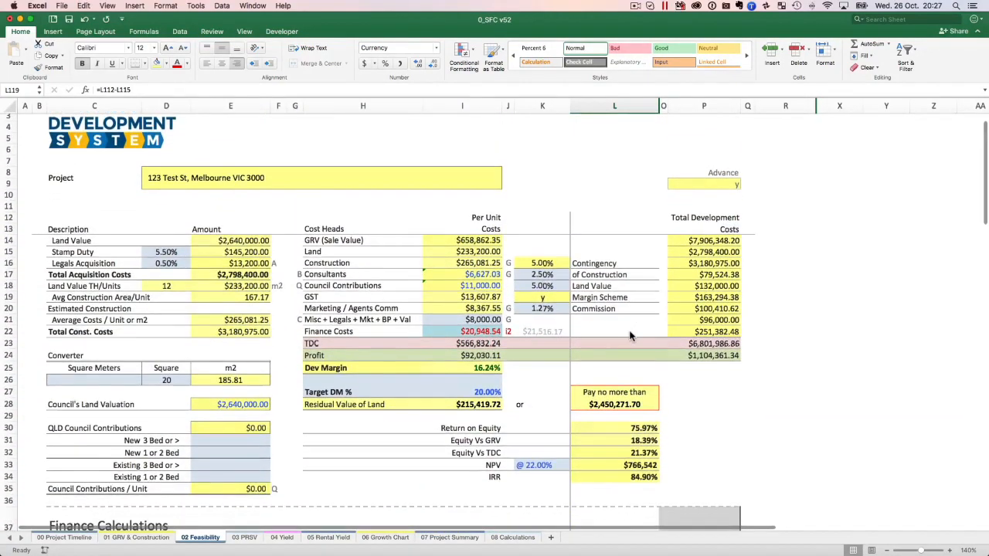
pyautogui.scroll(-5, 629, 336)
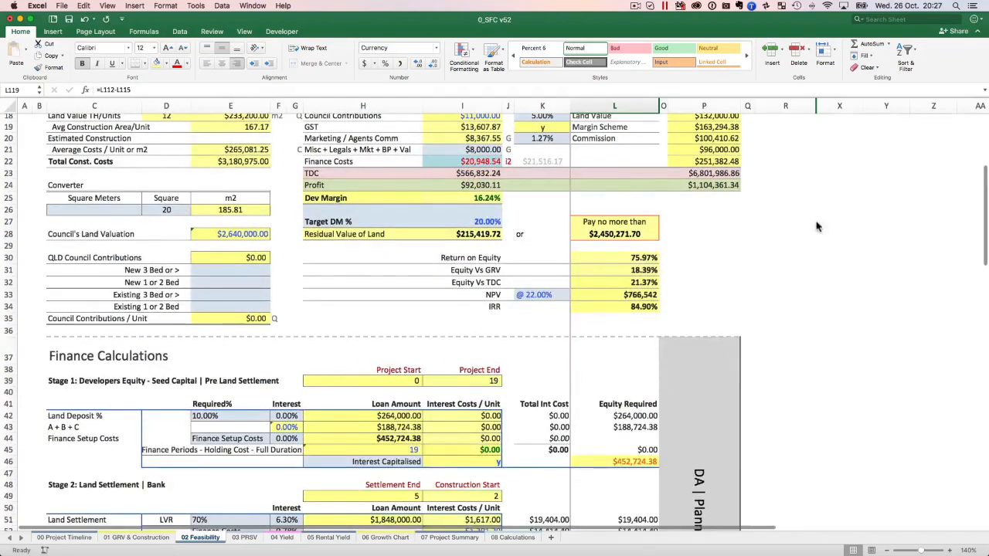
# Inspect the Return on Equity formula in L30 and trace it to the final developers equity contribution and the total profit.
pyautogui.click(466, 261)
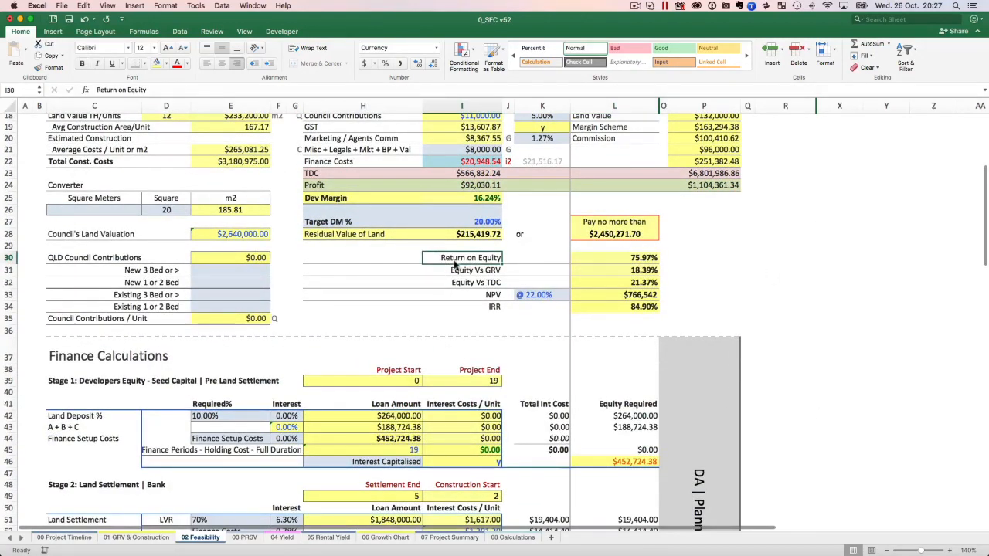
pyautogui.click(642, 261)
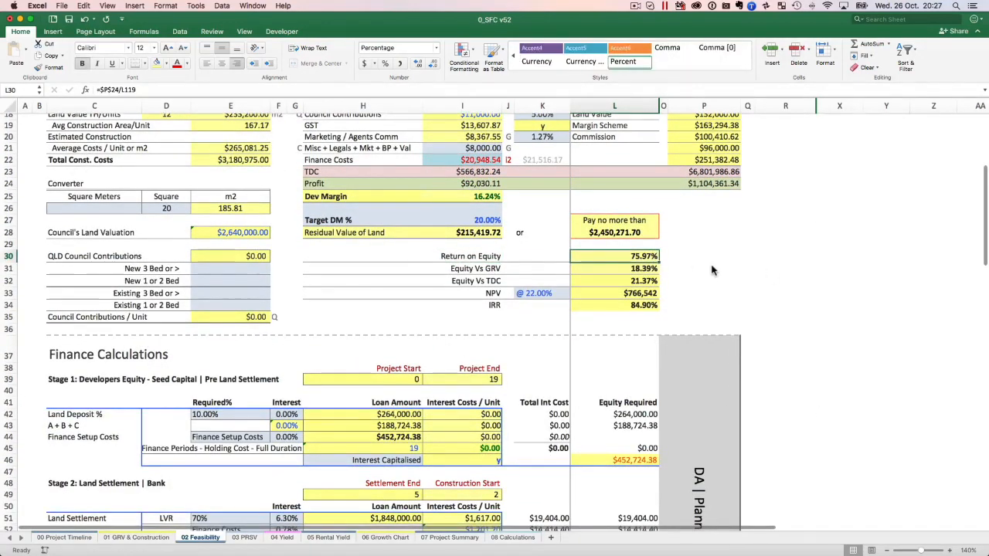
pyautogui.scroll(-20, 712, 270)
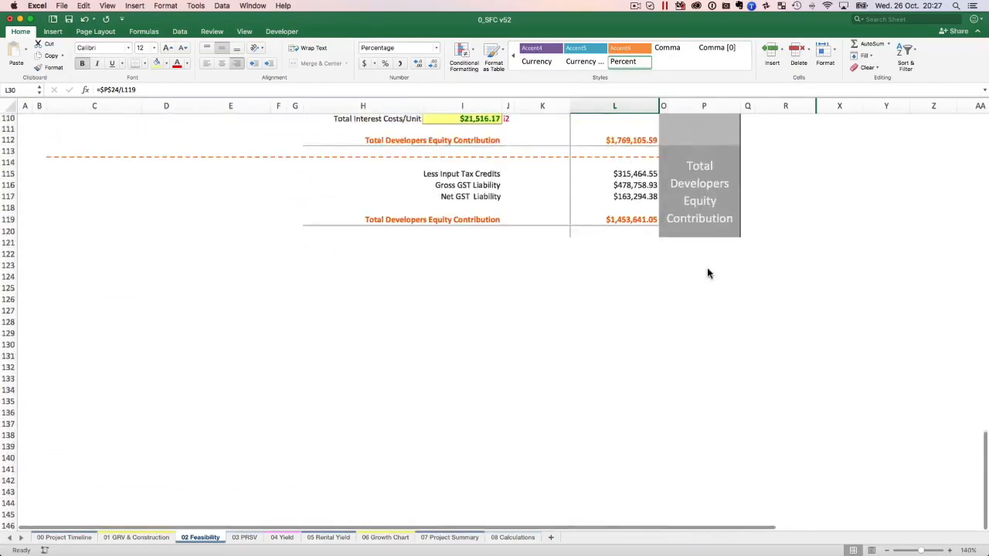
pyautogui.scroll(20, 655, 297)
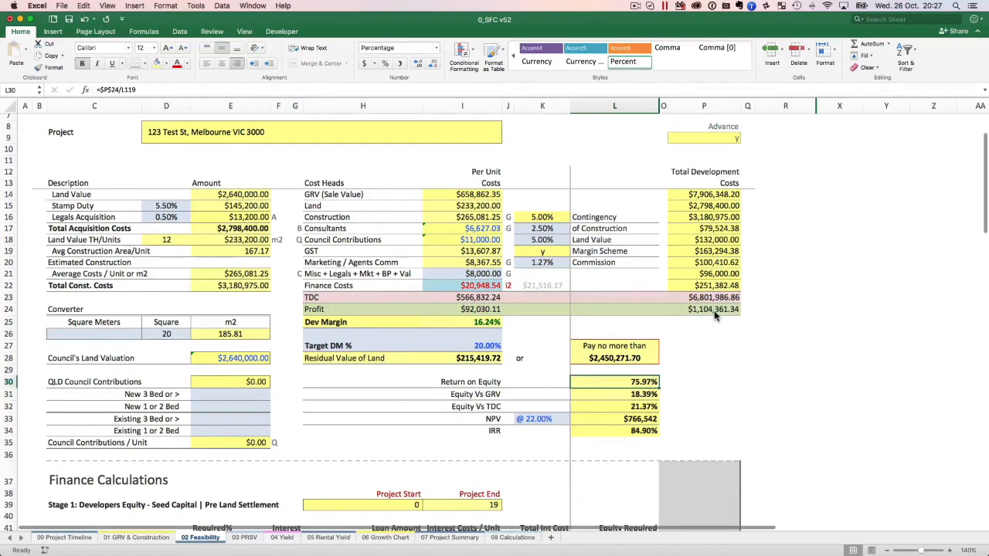
# Inspect the Equity Vs GRV row and the formula behind its percentage in L31.
pyautogui.scroll(-2, 649, 386)
pyautogui.click(494, 362)
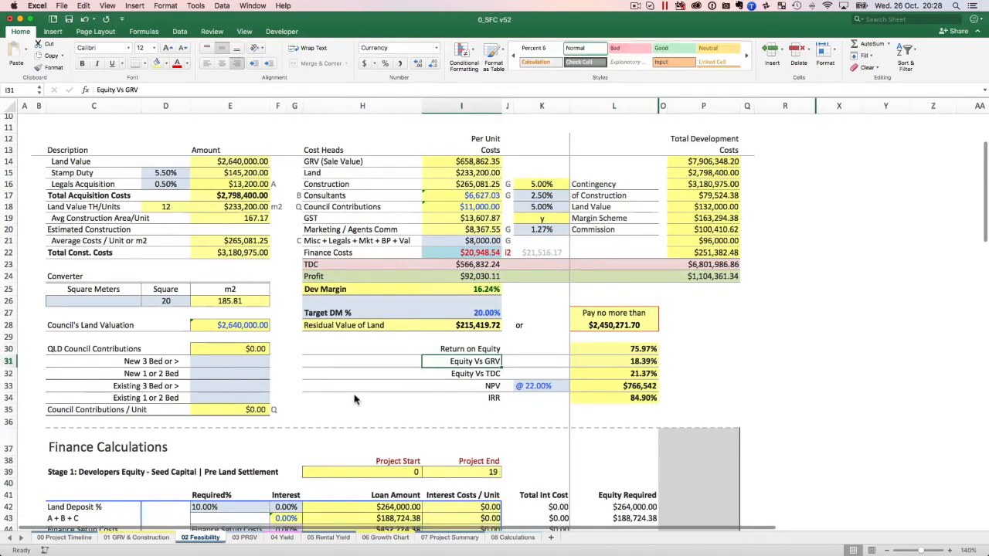
pyautogui.scroll(-1, 620, 362)
pyautogui.click(621, 362)
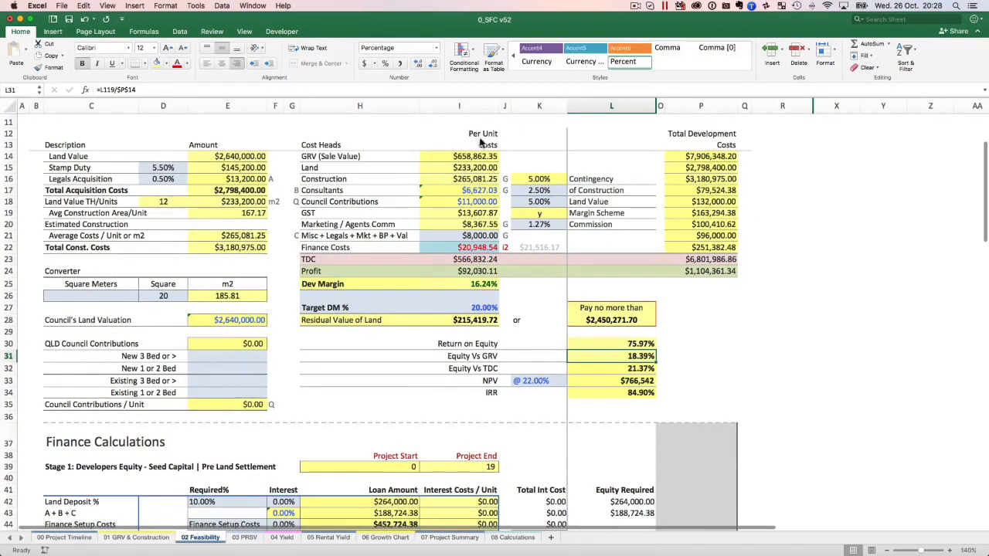
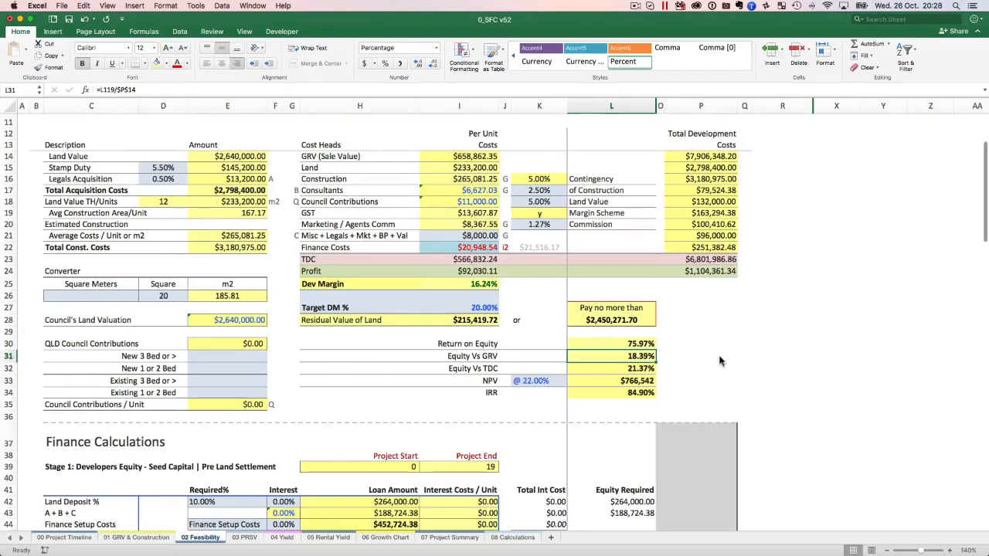
# Look over the 03 PRSV and 04 Yield sheets, and return to the equity ratios on 02 Feasibility.
pyautogui.scroll(-3, 738, 347)
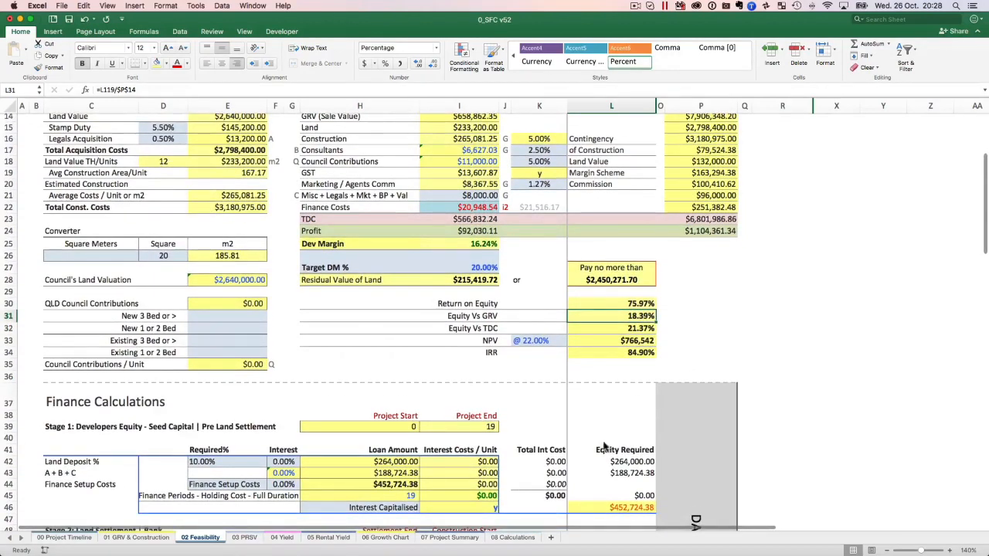
pyautogui.click(246, 539)
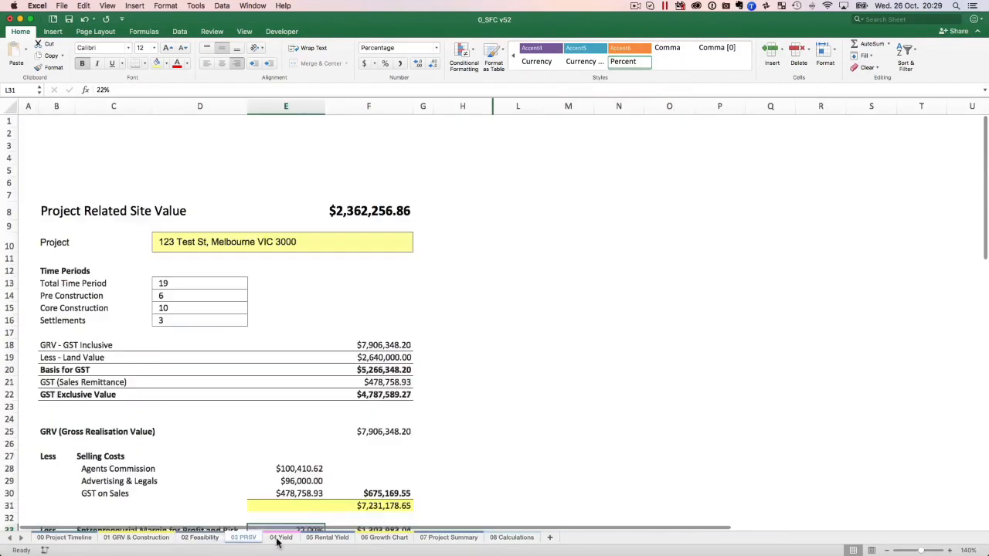
pyautogui.click(281, 539)
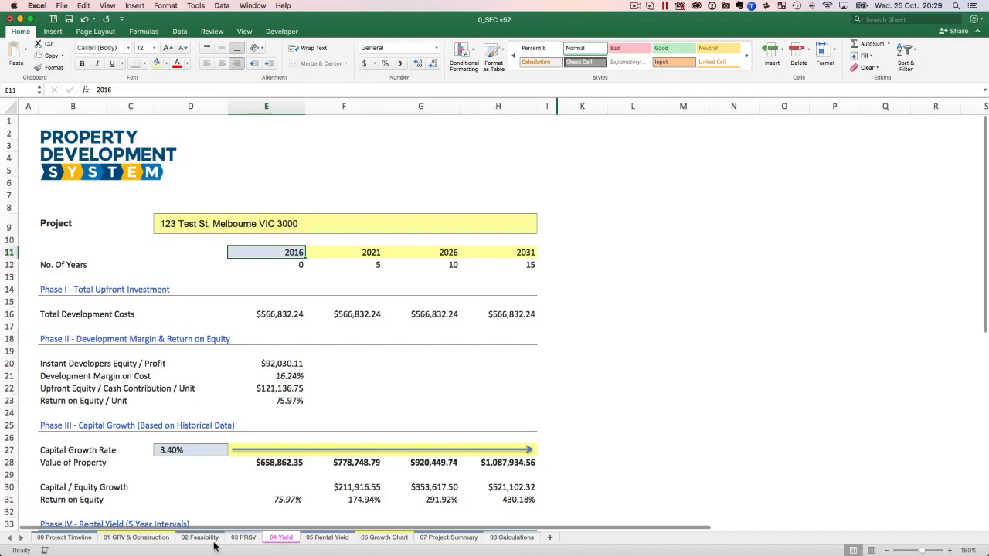
pyautogui.click(199, 540)
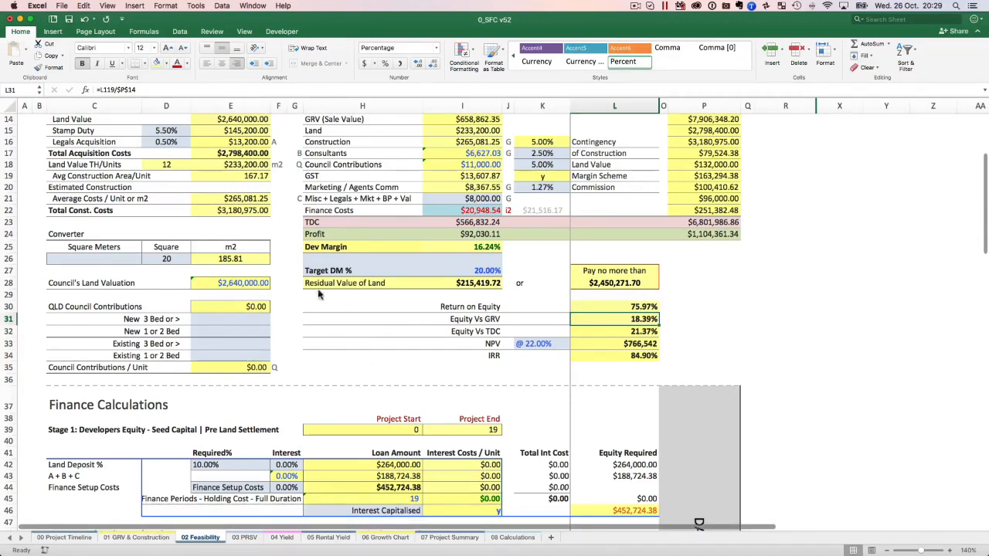
pyautogui.scroll(1, 309, 348)
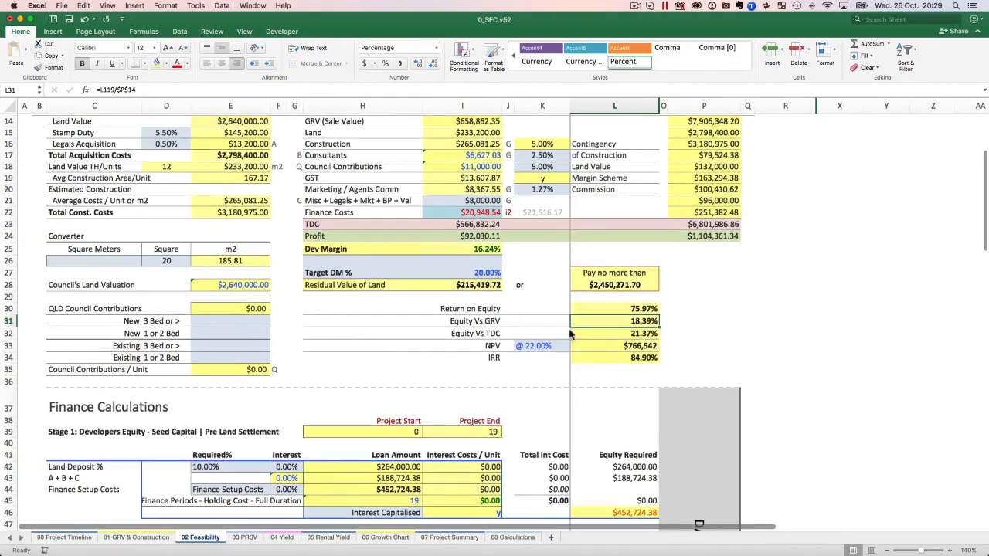
# Inspect the Equity Vs TDC row and the formula behind its percentage in L32.
pyautogui.click(678, 321)
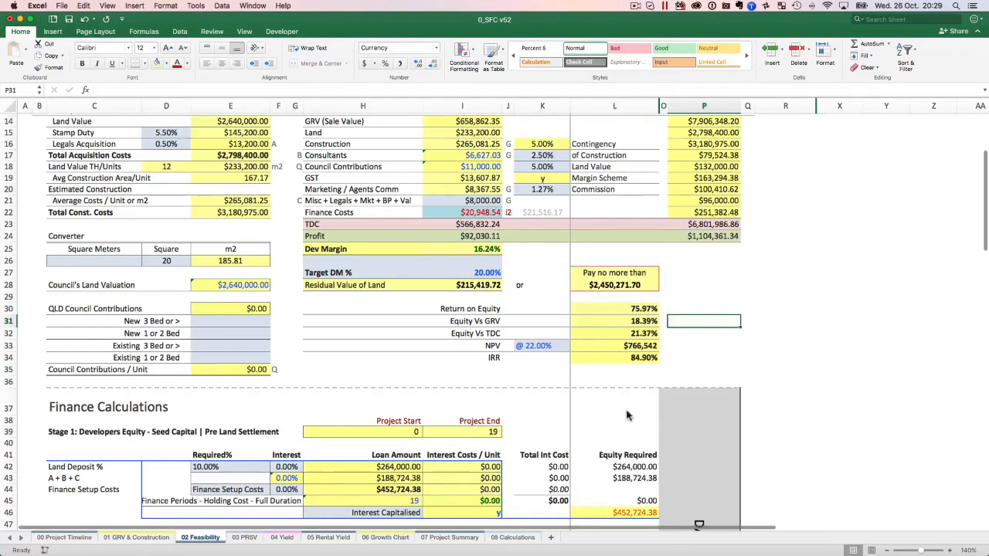
pyautogui.click(646, 337)
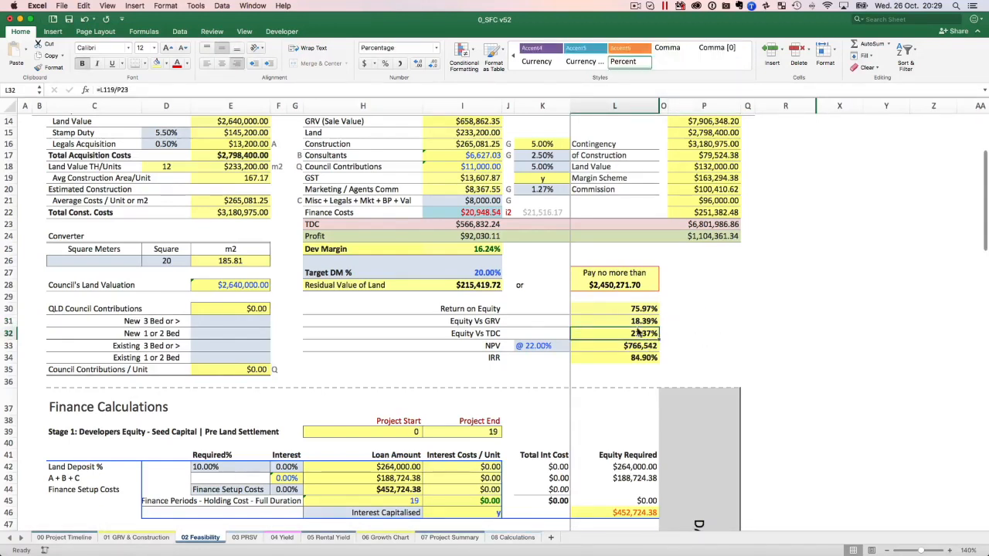
pyautogui.click(465, 337)
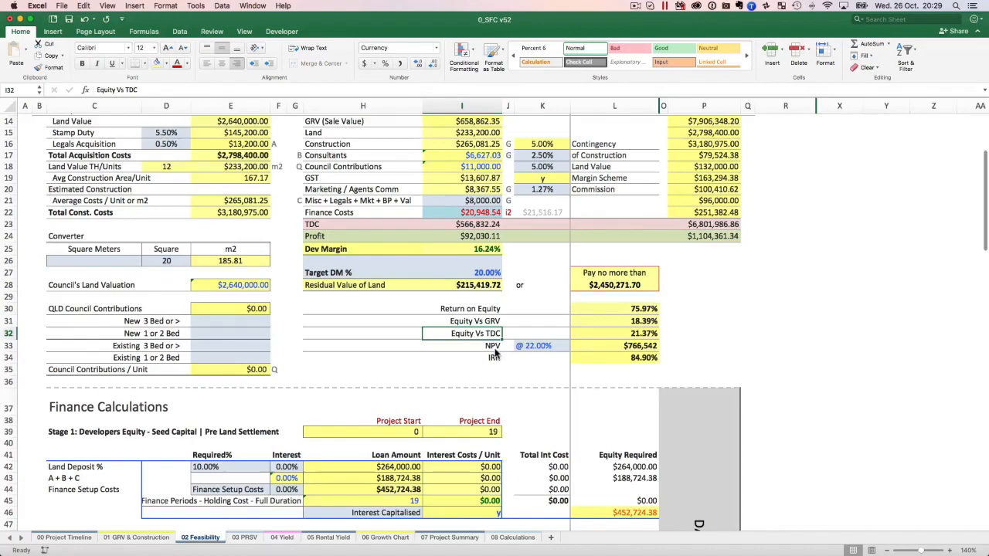
# Switch to the Financial Feasibility mind map in XMind, skim its Net Present Value and Internal Rate of Return branches, and return to Excel.
pyautogui.hotkey('ctrl', 'Up')
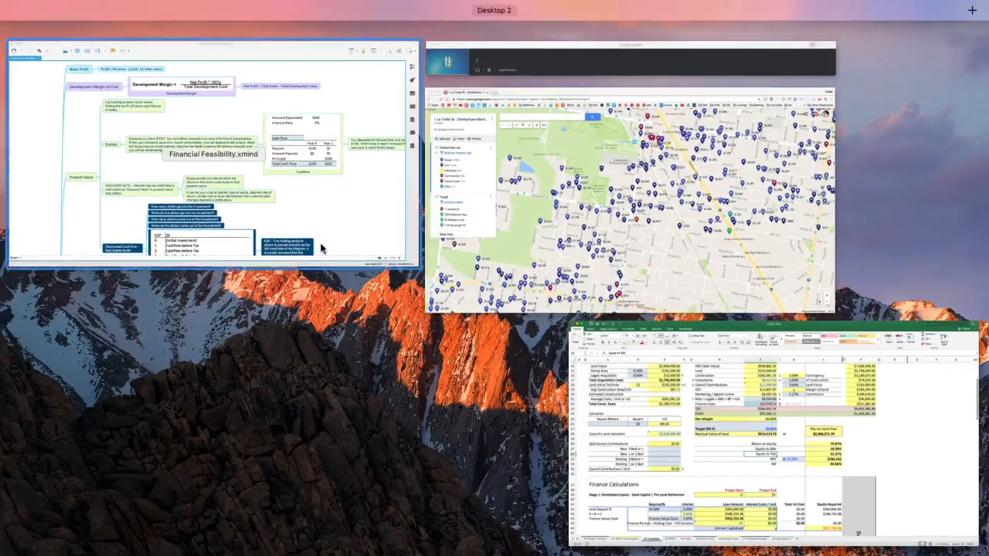
pyautogui.click(372, 249)
pyautogui.scroll(-10, 373, 249)
pyautogui.scroll(8, 373, 249)
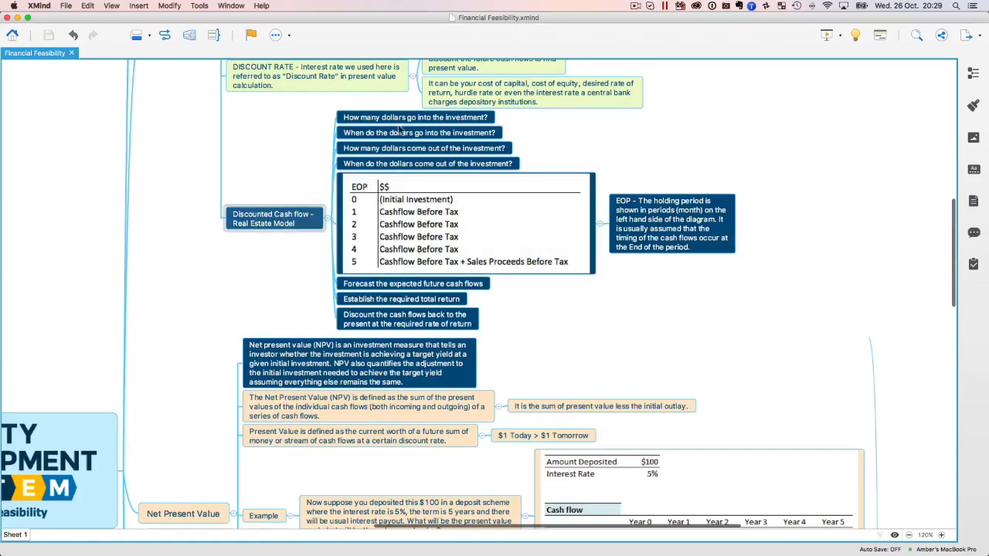
pyautogui.scroll(-10, 436, 357)
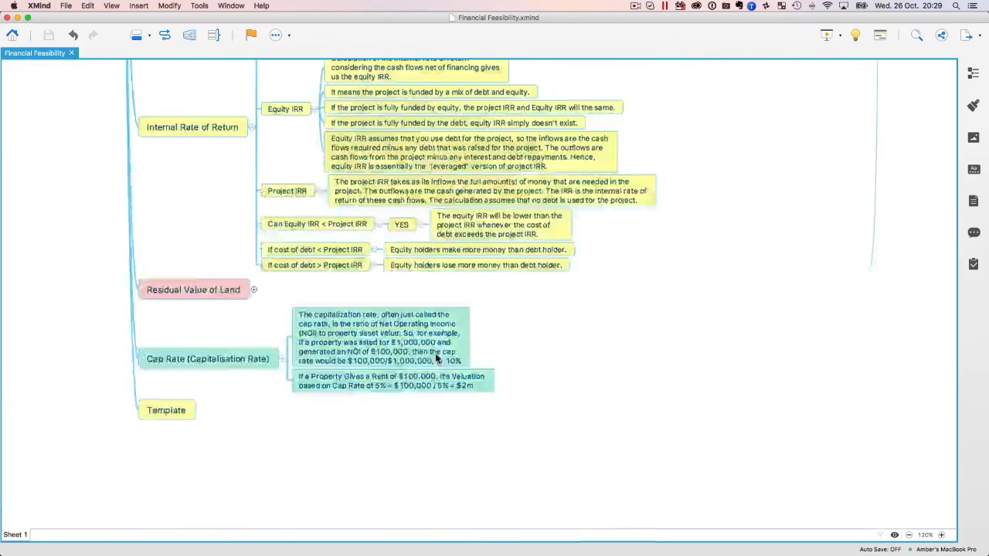
pyautogui.scroll(4, 435, 357)
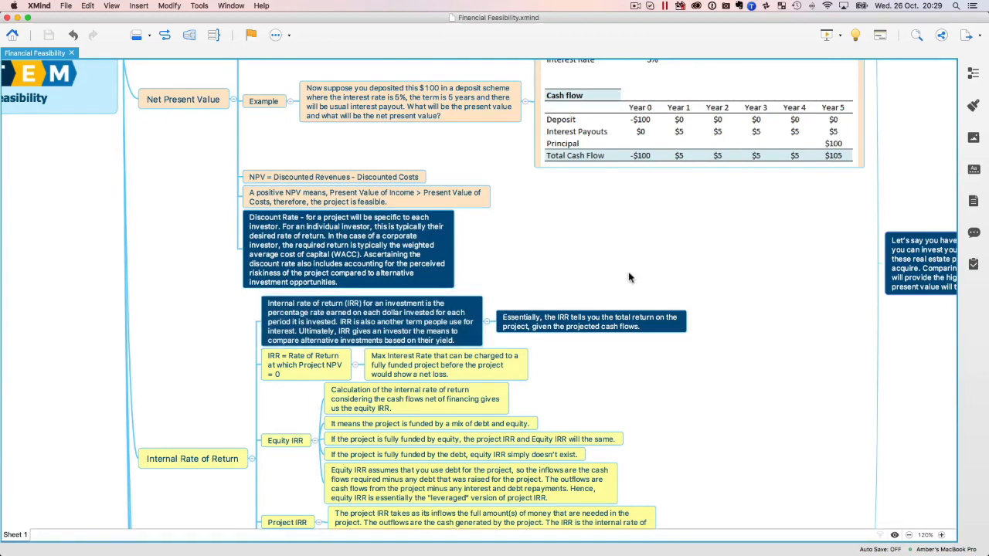
pyautogui.hotkey('ctrl', 'Up')
pyautogui.click(757, 224)
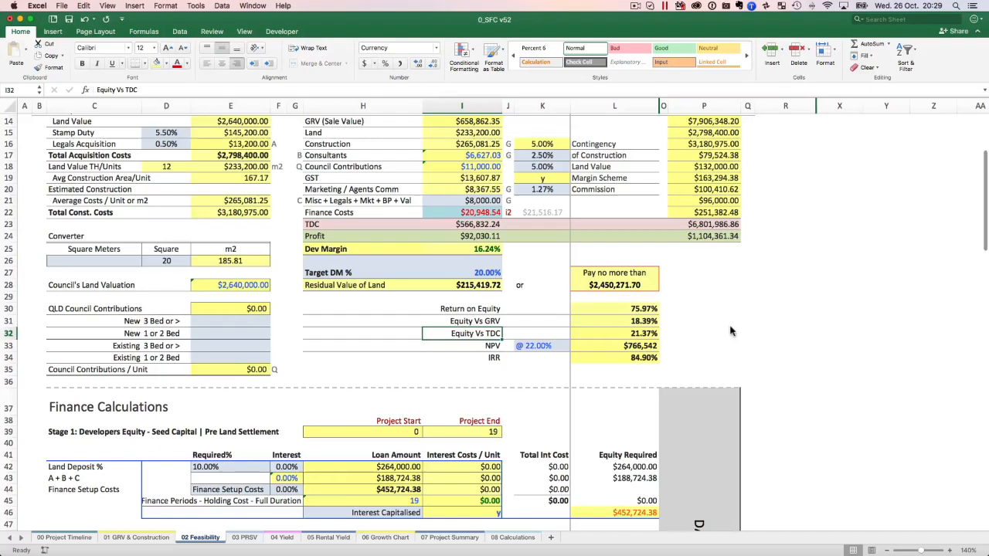
# Go over the NPV, IRR and Equity Vs TDC labels, and recheck the Equity Vs GRV formula in L31.
pyautogui.click(498, 348)
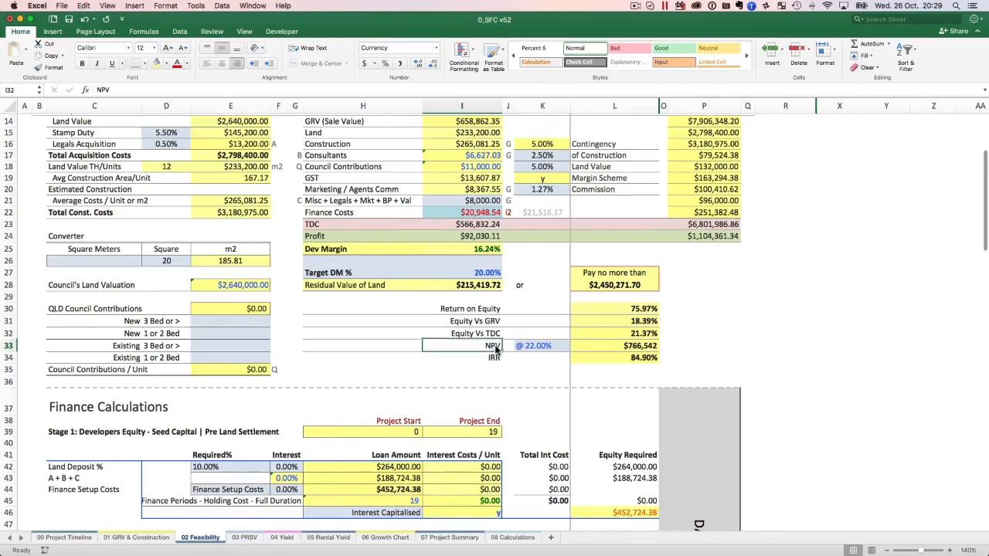
pyautogui.scroll(-1, 498, 354)
pyautogui.click(498, 359)
pyautogui.click(475, 338)
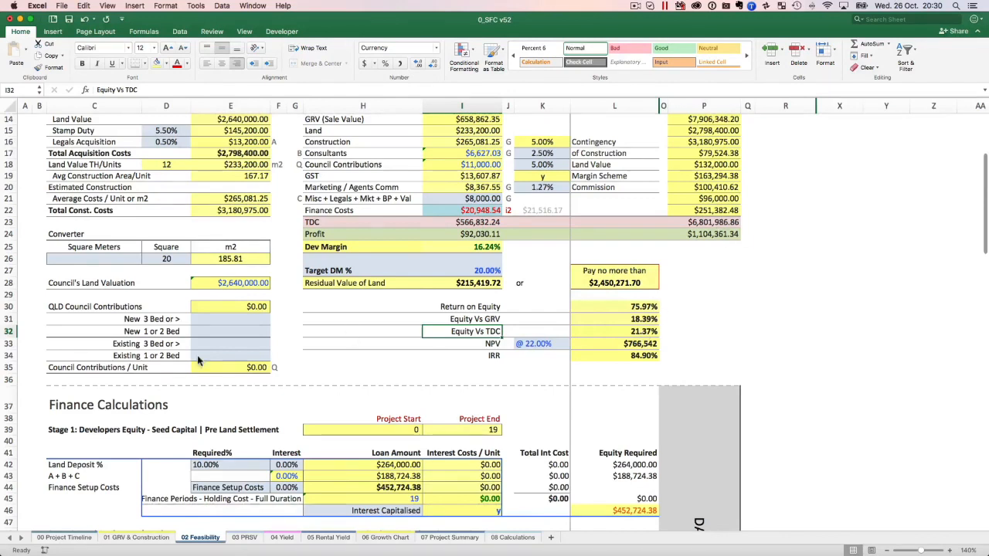
pyautogui.click(719, 331)
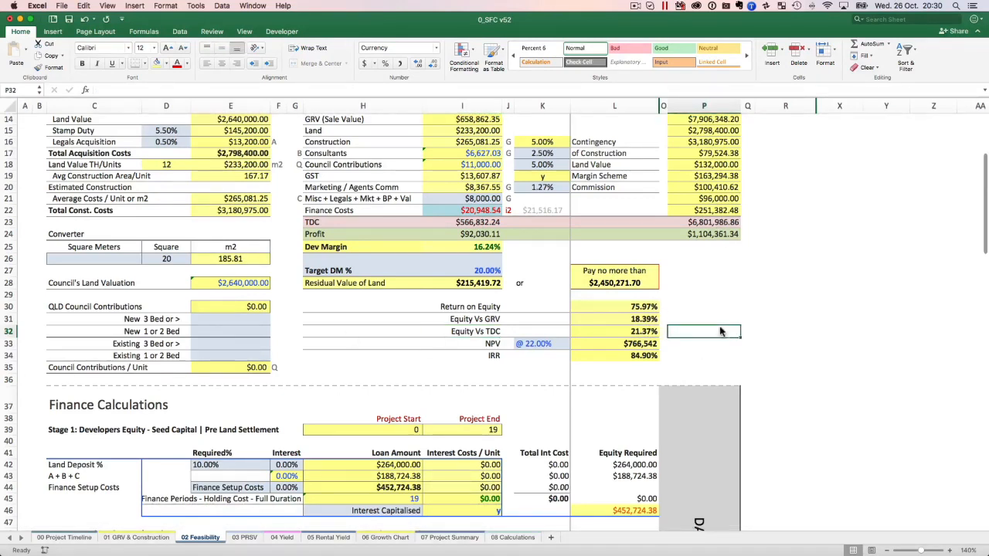
pyautogui.click(652, 319)
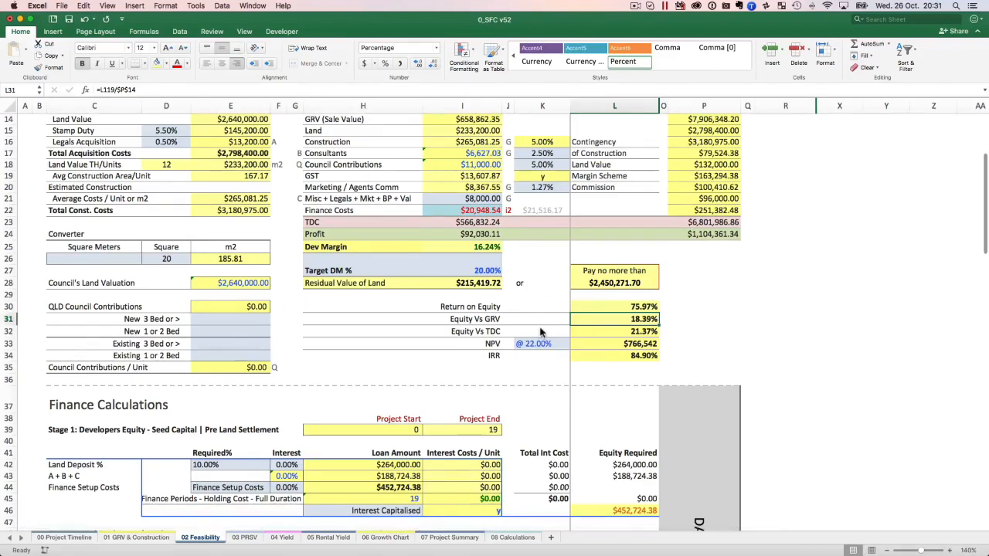
# Locate the NPV row on 02 Feasibility and view the Project Related Site Value on 03 PRSV.
pyautogui.scroll(-2, 494, 317)
pyautogui.click(493, 316)
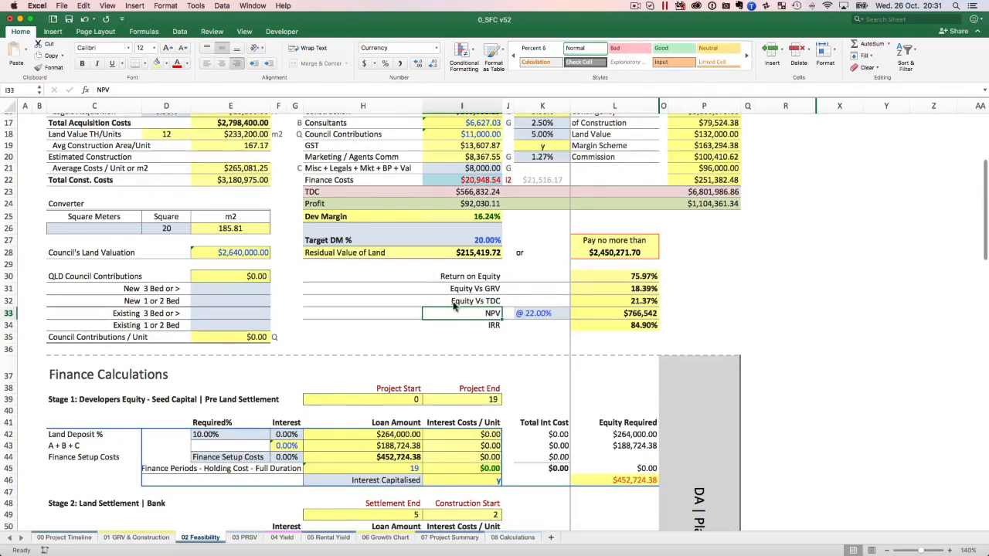
pyautogui.click(244, 538)
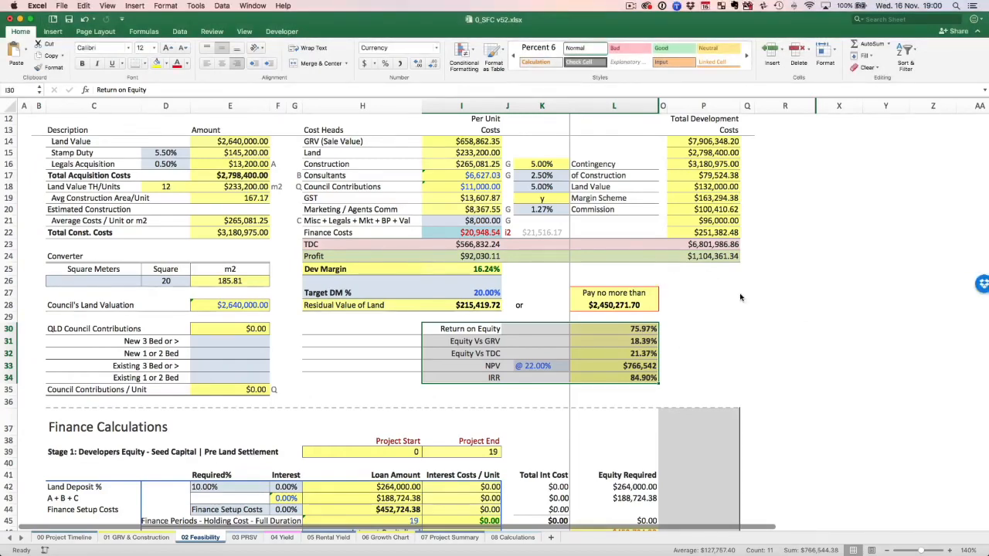
pyautogui.click(740, 298)
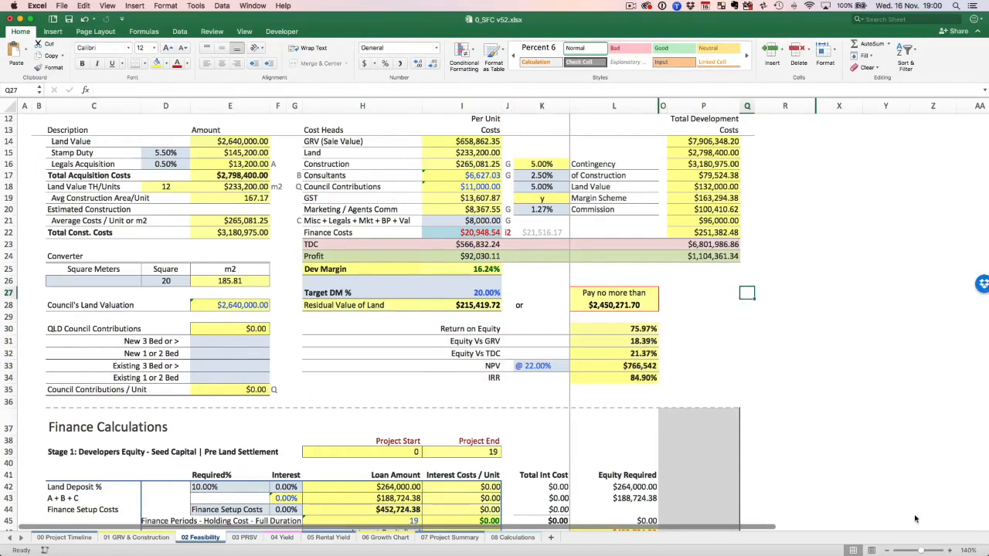
# Review the property address, development description and project start date on the 00 Project Timeline sheet.
pyautogui.click(950, 551)
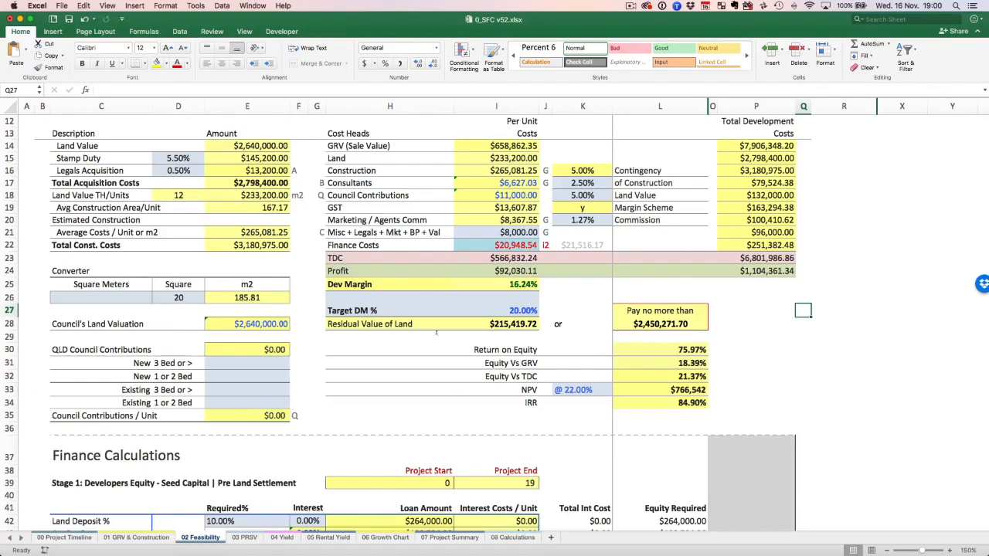
pyautogui.click(61, 538)
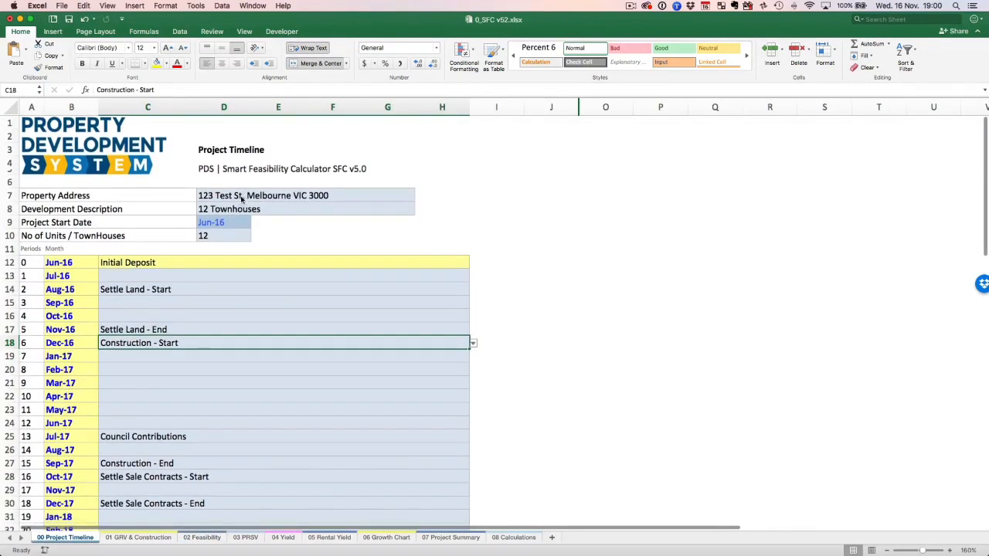
pyautogui.click(242, 198)
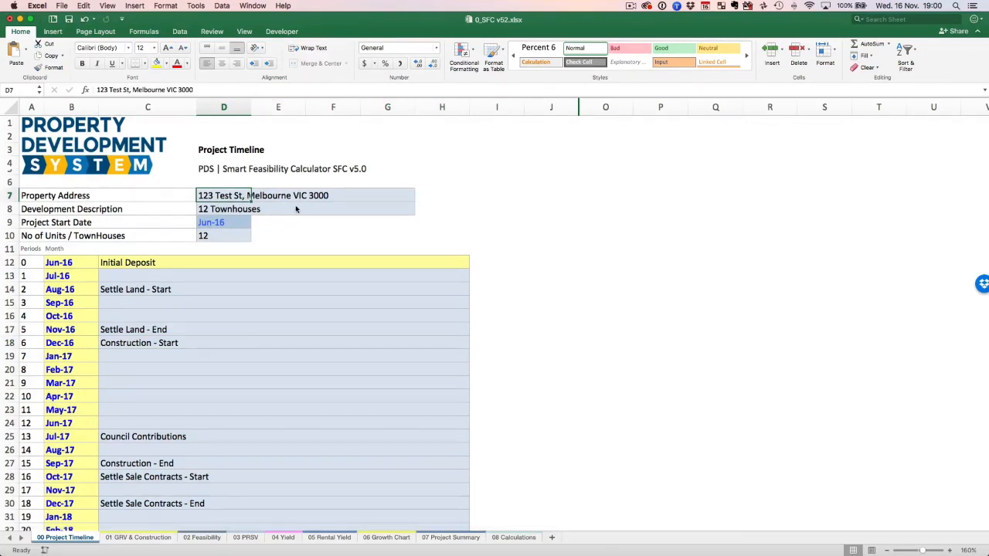
pyautogui.click(233, 207)
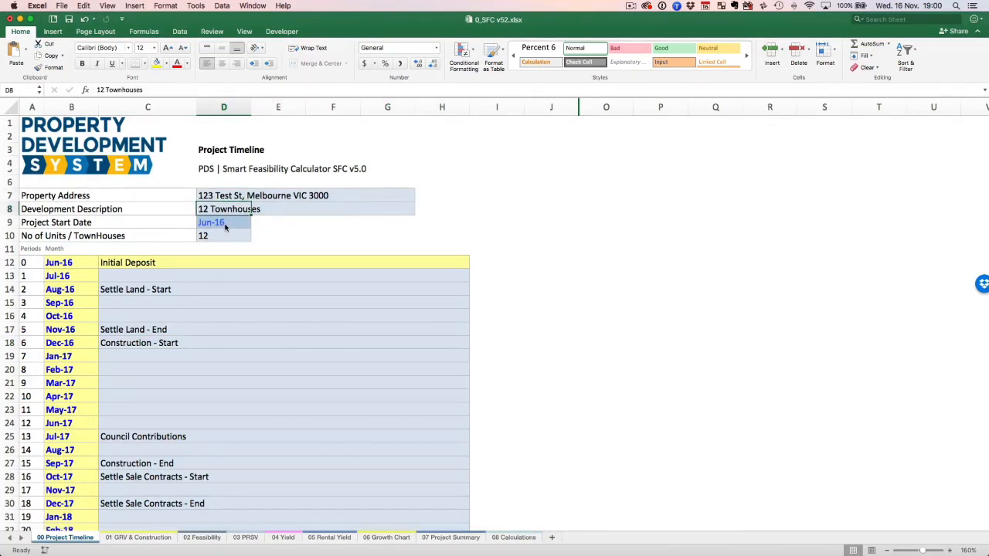
pyautogui.click(225, 224)
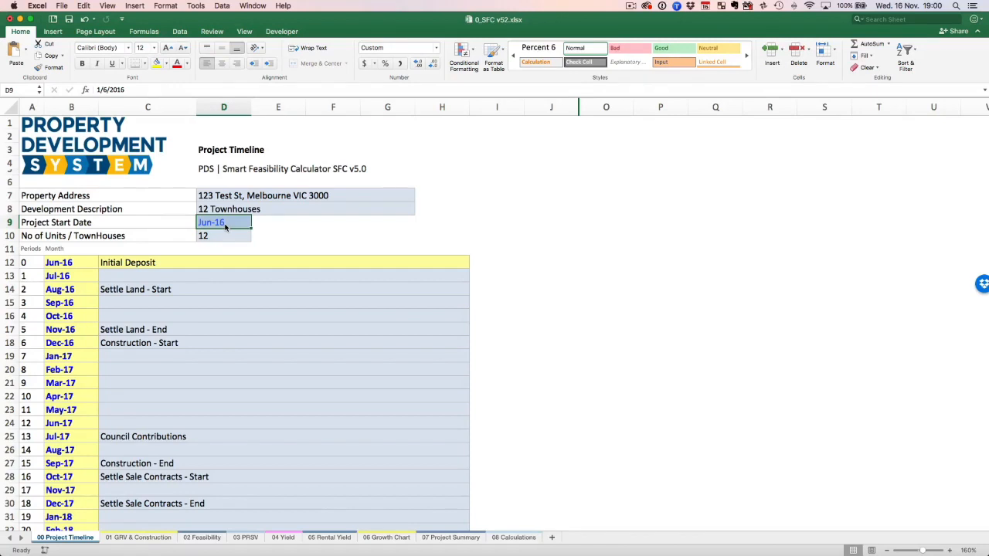
# Examine the timeline milestones from Initial Deposit and Settle Land - Start through the settlement of sale contracts, including the Initial Deposit's choice list.
pyautogui.click(148, 265)
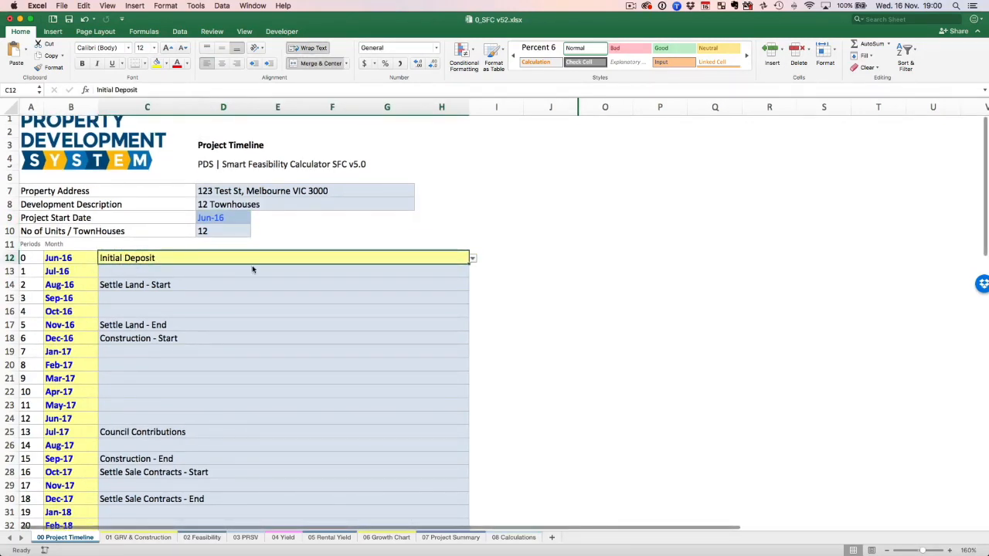
pyautogui.click(473, 258)
pyautogui.click(473, 260)
pyautogui.click(151, 287)
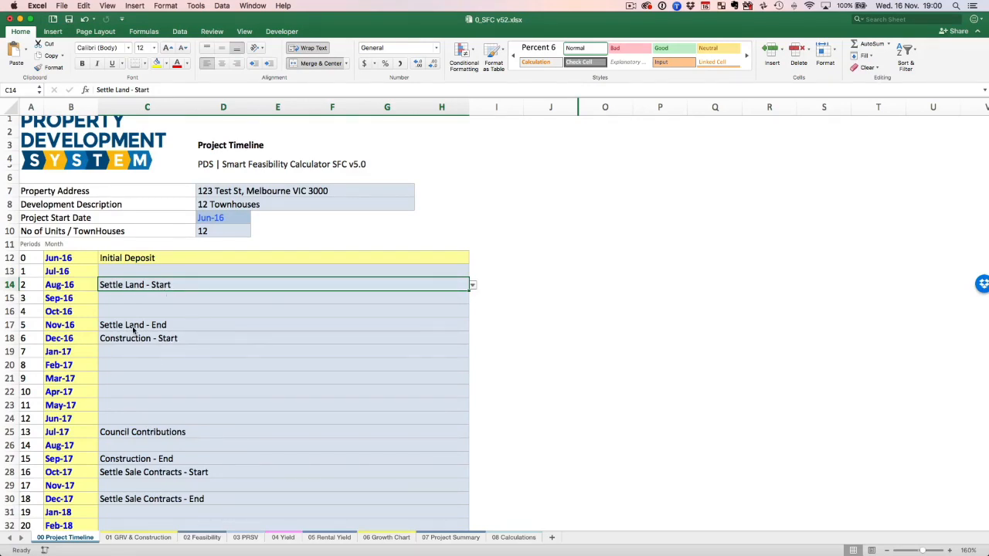
pyautogui.scroll(-5, 133, 330)
pyautogui.scroll(1, 133, 330)
pyautogui.scroll(1, 132, 326)
pyautogui.scroll(-4, 132, 326)
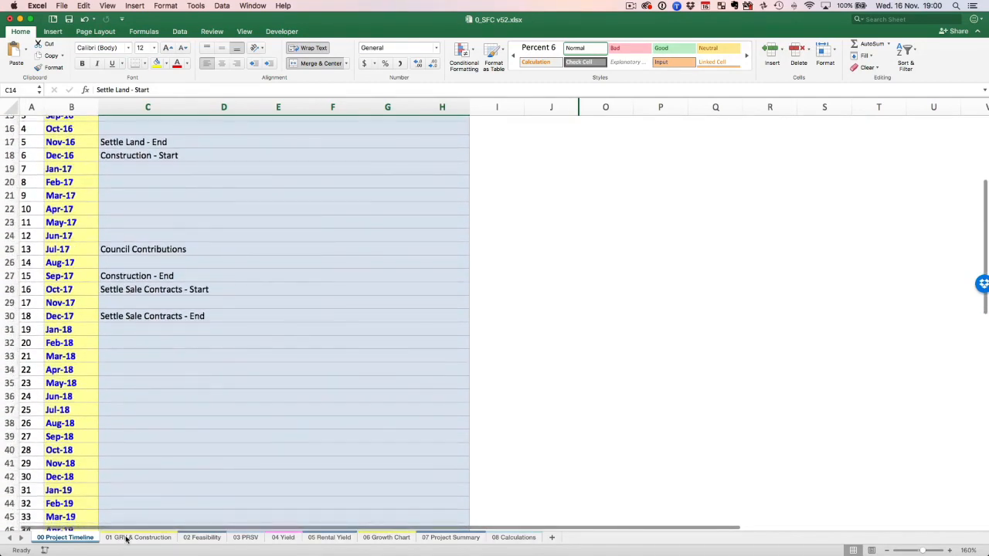
# Review the rental expenses, construction costs and GRV tables down to Total Project GRV on 01 GRV & Construction.
pyautogui.click(127, 538)
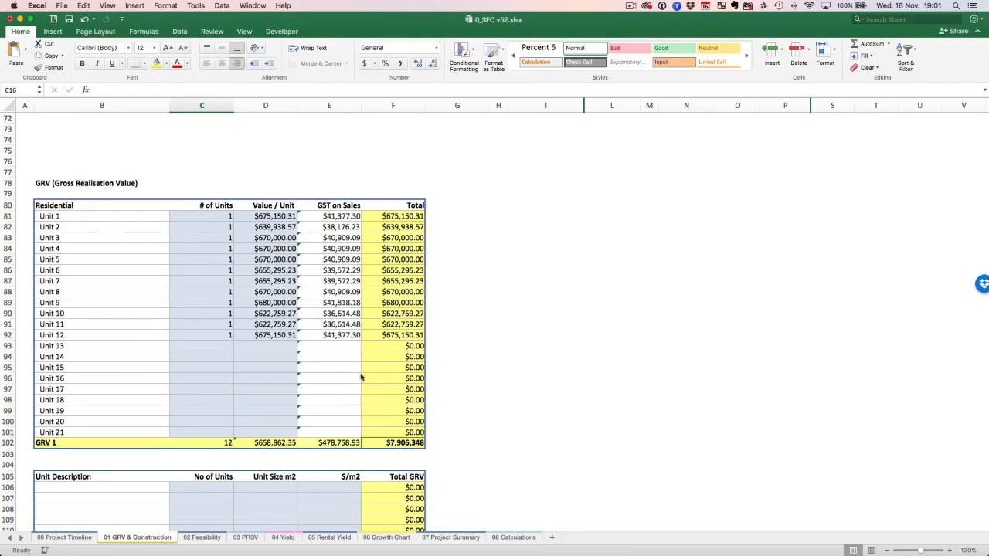
pyautogui.scroll(20, 386, 374)
pyautogui.scroll(-10, 344, 369)
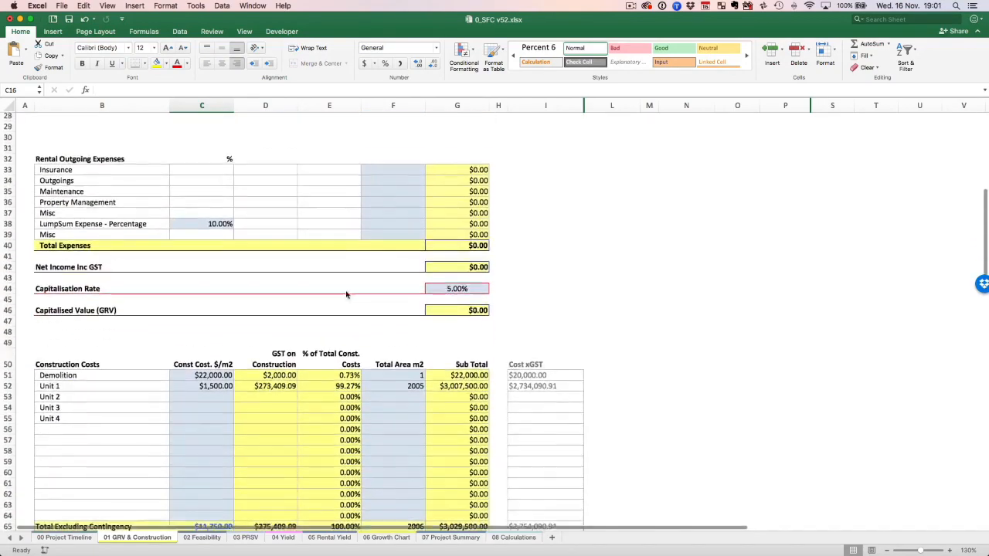
pyautogui.scroll(-20, 462, 362)
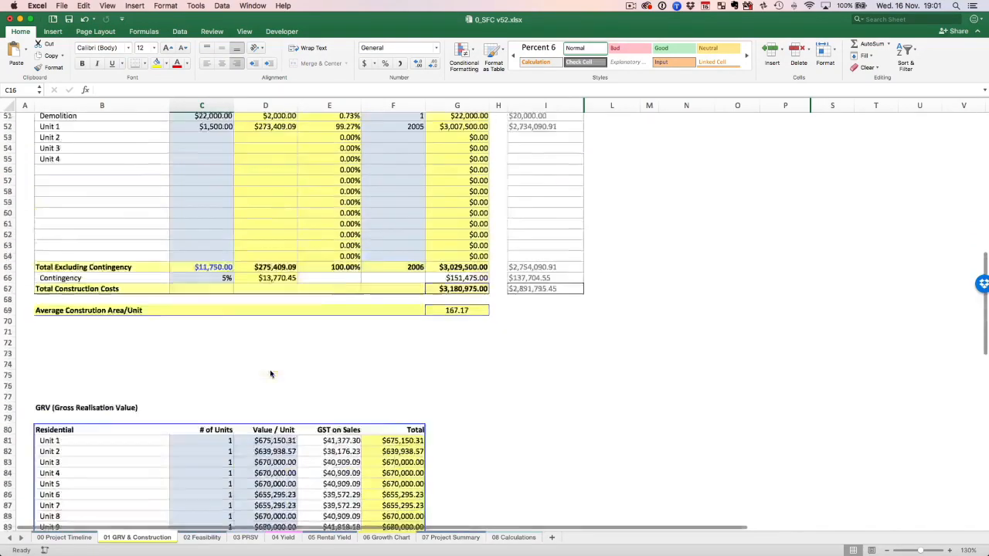
# Review Return on Equity on 02 Feasibility and locate the final Total Developers Equity Contribution in L119 below the finance stages.
pyautogui.click(203, 537)
pyautogui.click(519, 352)
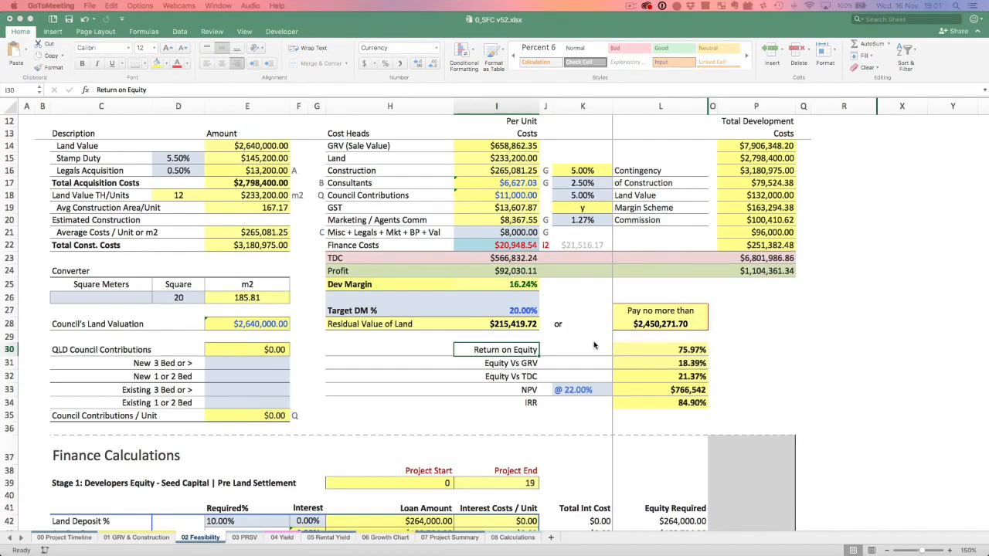
pyautogui.scroll(-15, 594, 345)
pyautogui.scroll(-11, 594, 346)
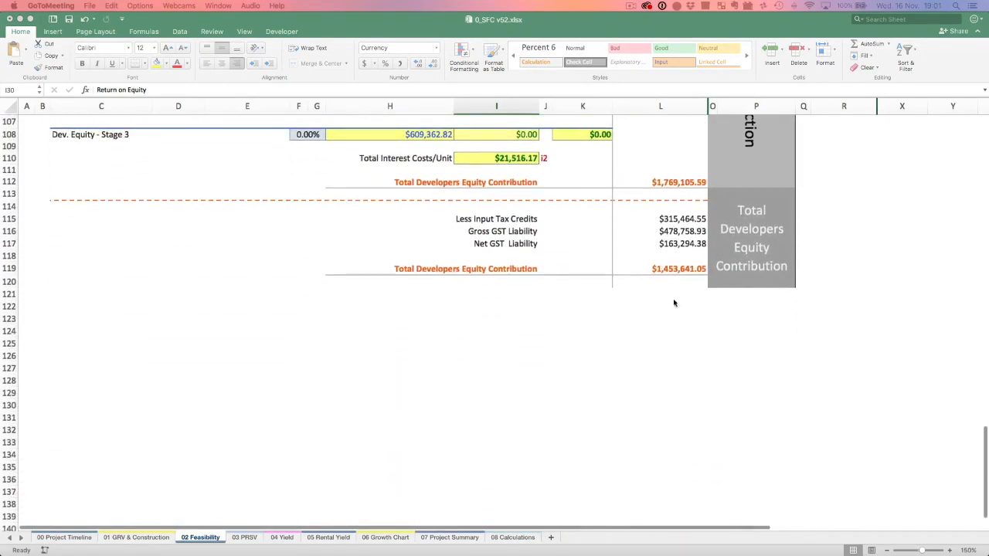
pyautogui.click(676, 269)
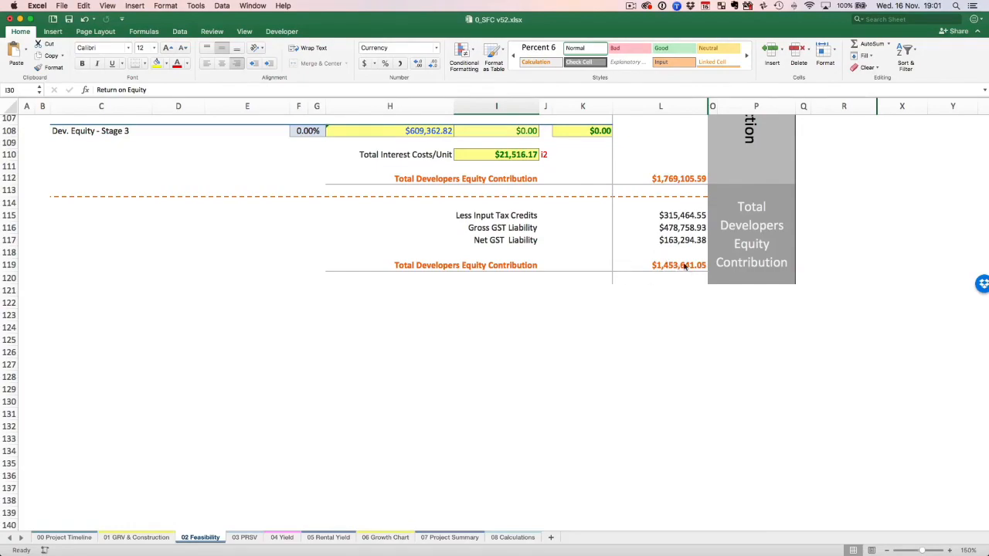
pyautogui.scroll(20, 586, 282)
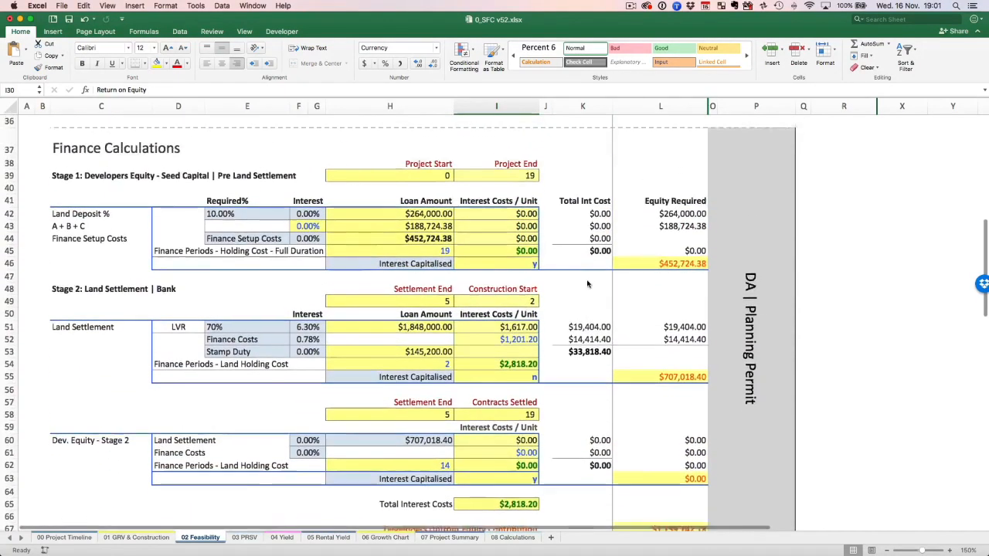
# Enter 350000 as the available equity amount in M5 on the 08 Calculations sheet.
pyautogui.scroll(6, 587, 284)
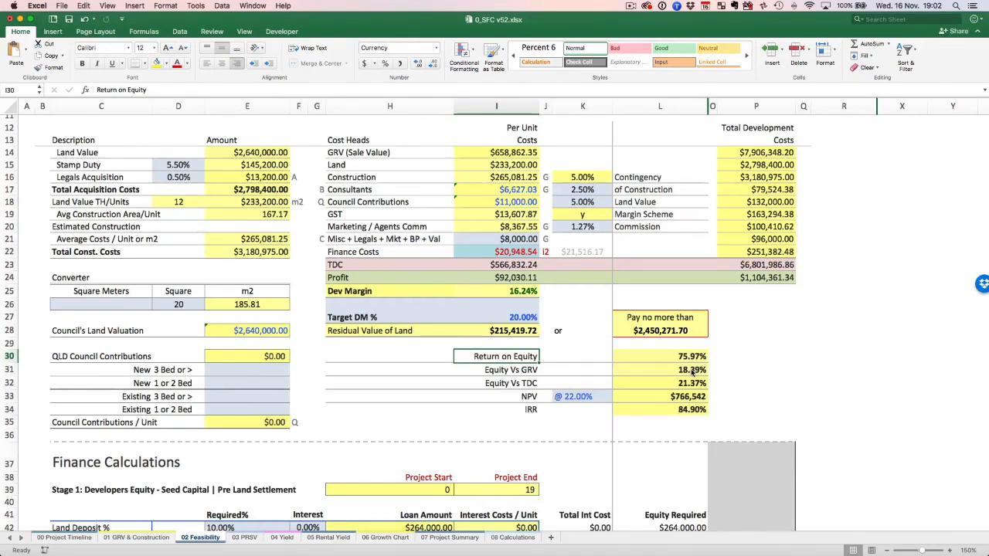
pyautogui.click(512, 537)
pyautogui.click(611, 208)
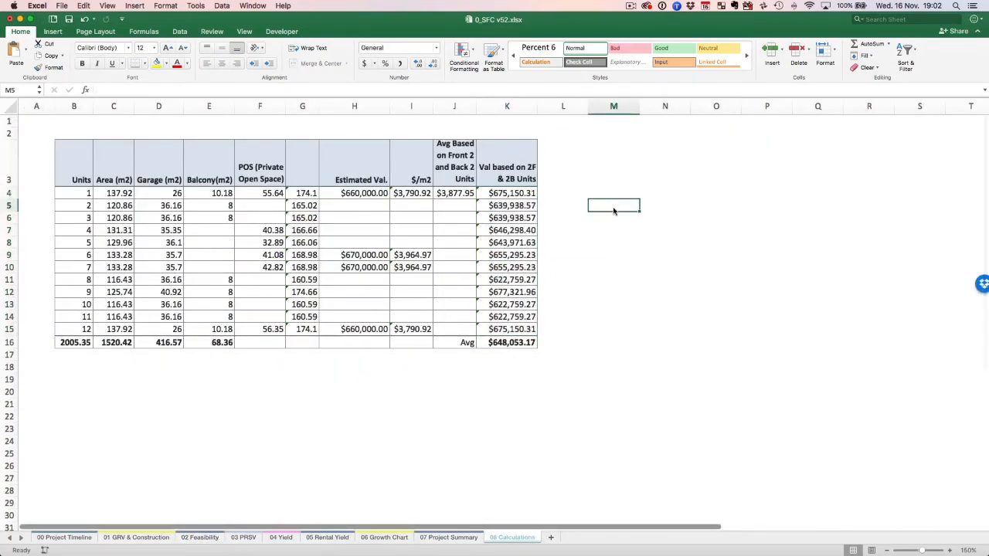
pyautogui.write('350000')
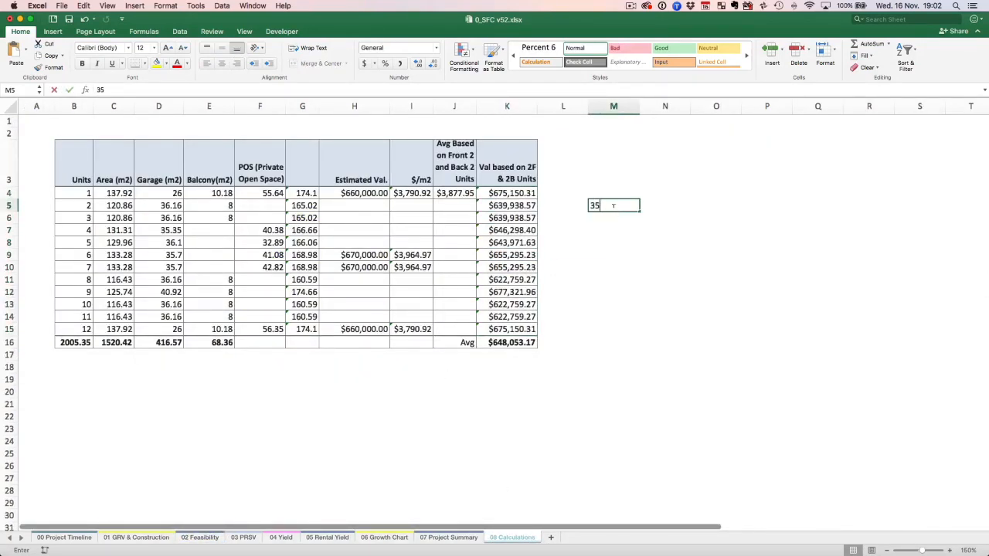
pyautogui.press('Return')
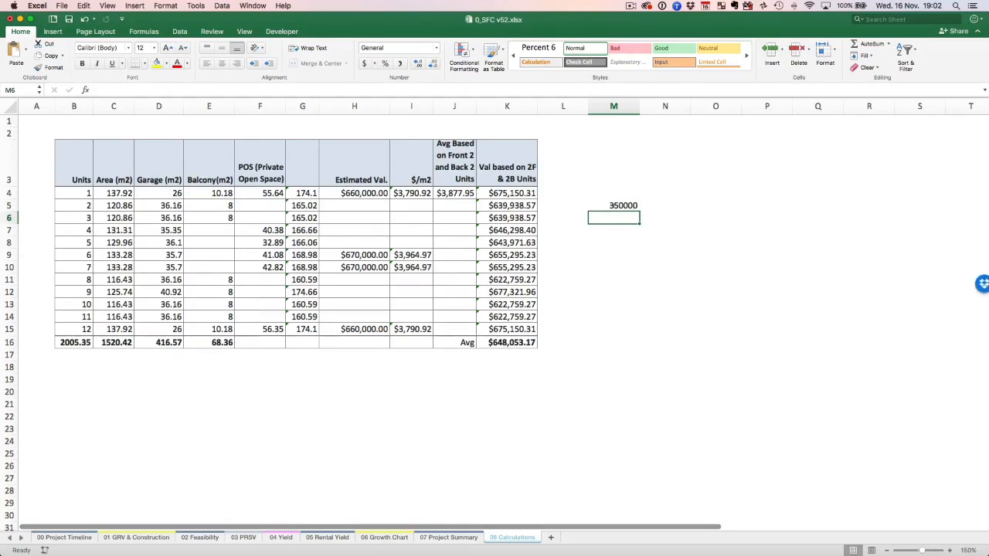
# Enter the percentage range 18-25% in M6 and format the amount in M5 as currency.
pyautogui.write('20-25%')
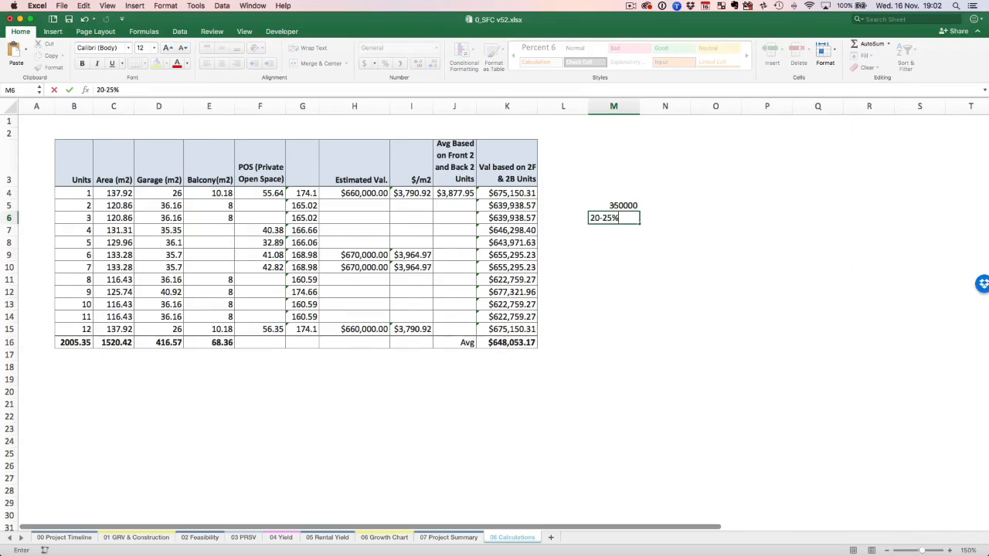
pyautogui.click(599, 216)
pyautogui.hotkey('shift', 'Left')
pyautogui.hotkey('shift', 'Left')
pyautogui.write('18')
pyautogui.press('Return')
pyautogui.click(599, 218)
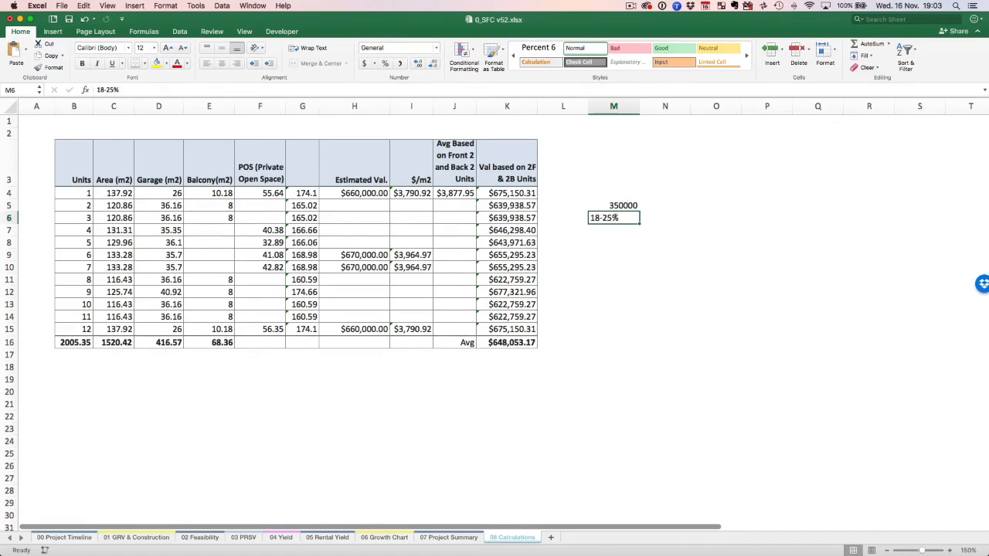
pyautogui.click(618, 205)
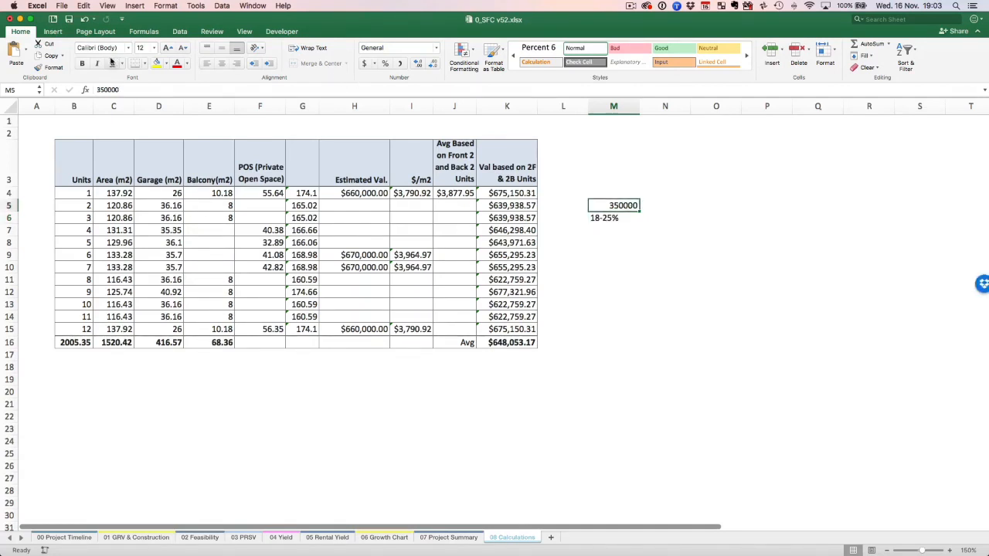
pyautogui.click(364, 63)
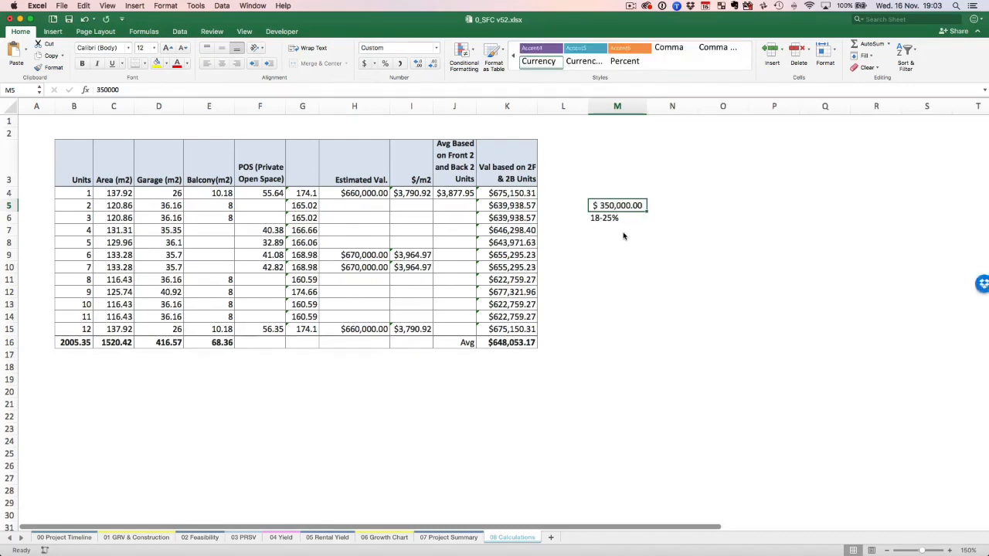
# Begin a formula in M7 that divides the amount in M5 by a 20% equity share.
pyautogui.click(624, 236)
pyautogui.write('=')
pyautogui.press('Up')
pyautogui.press('Up')
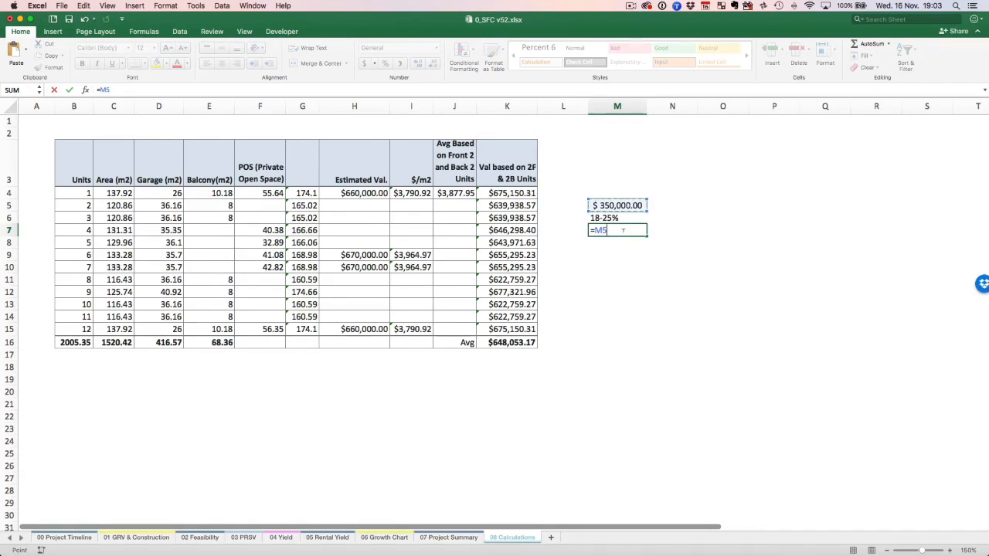
pyautogui.write('/')
pyautogui.write('.25')
pyautogui.press('BackSpace')
pyautogui.press('BackSpace')
pyautogui.write('.2')
pyautogui.press('Return')
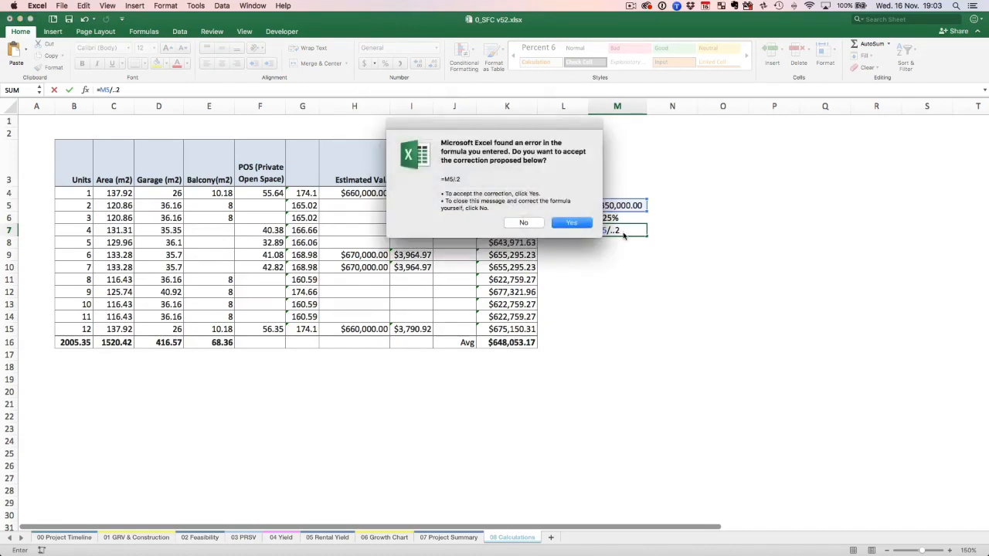
pyautogui.click(523, 223)
pyautogui.click(570, 204)
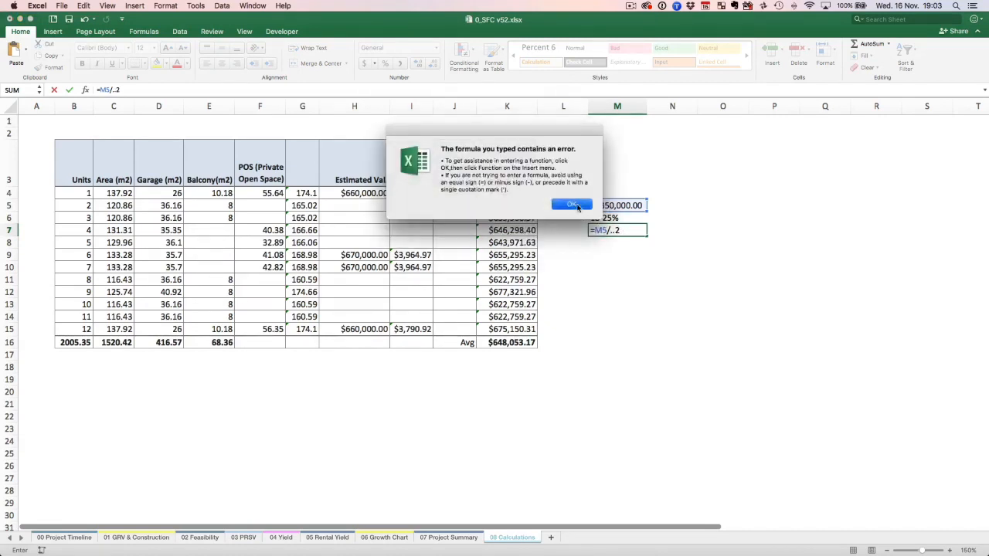
# Correct the formula in M7 to =M5/.2 and format its result as currency.
pyautogui.click(614, 230)
pyautogui.press('BackSpace')
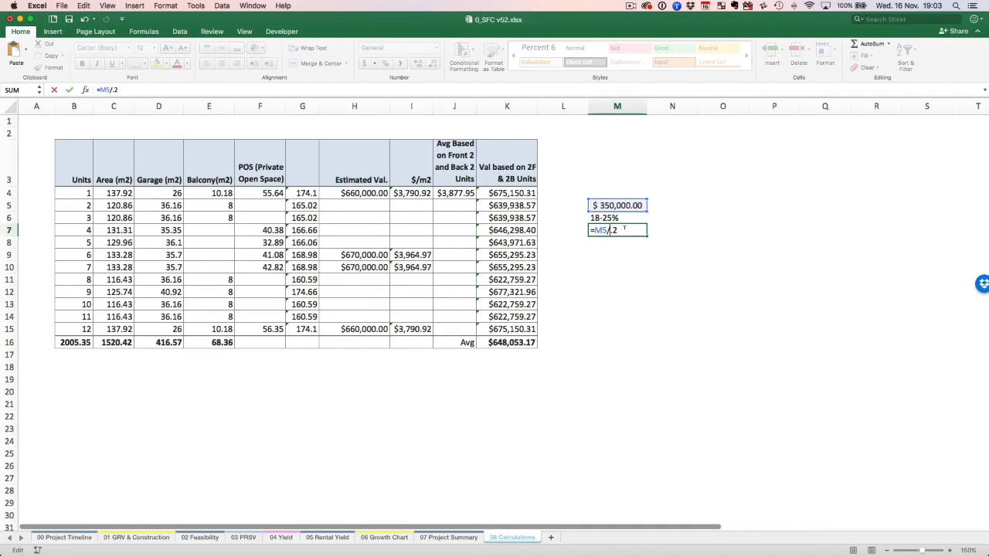
pyautogui.press('Return')
pyautogui.click(622, 229)
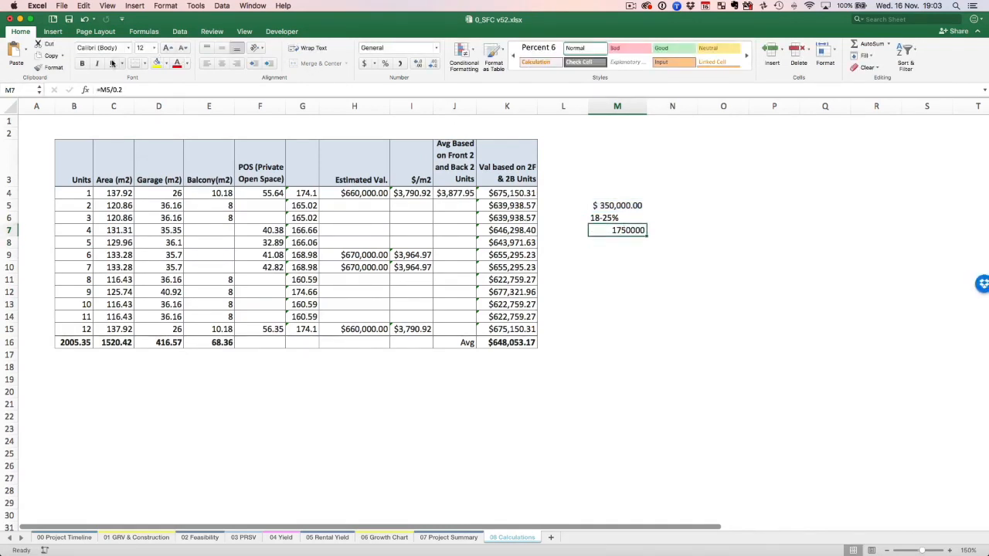
pyautogui.click(364, 63)
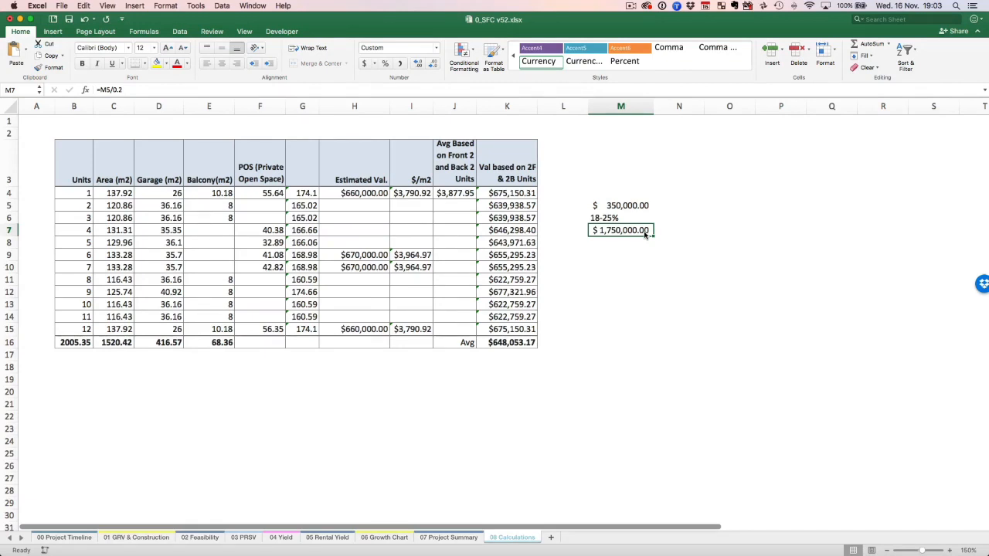
# Return to the 02 Feasibility sheet and review Equity Vs GRV together with the per-unit costs.
pyautogui.click(200, 538)
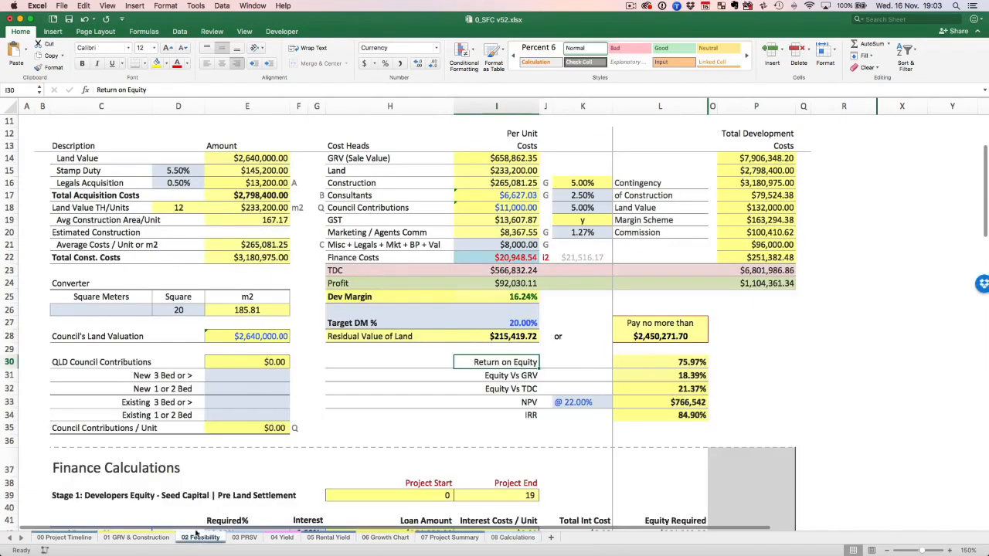
pyautogui.click(519, 376)
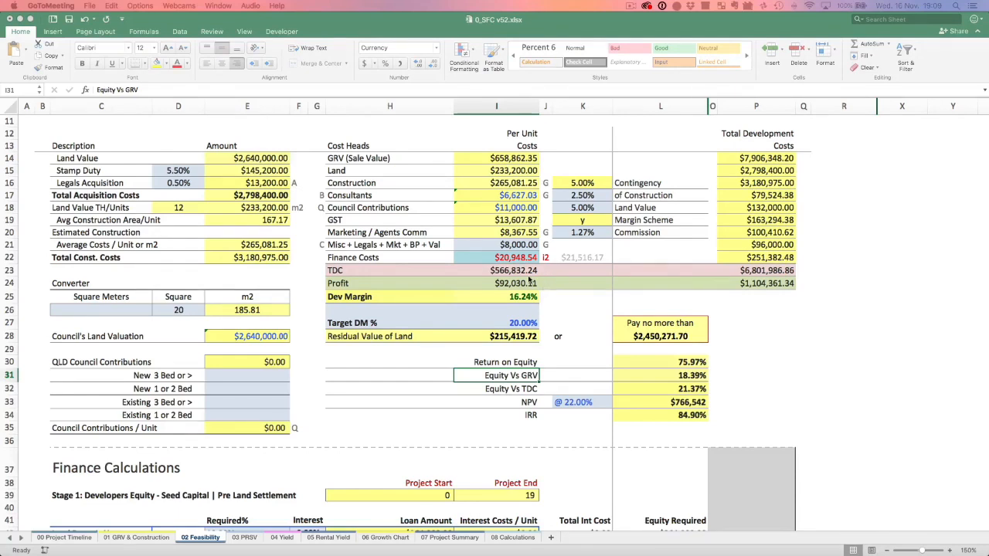
pyautogui.click(518, 261)
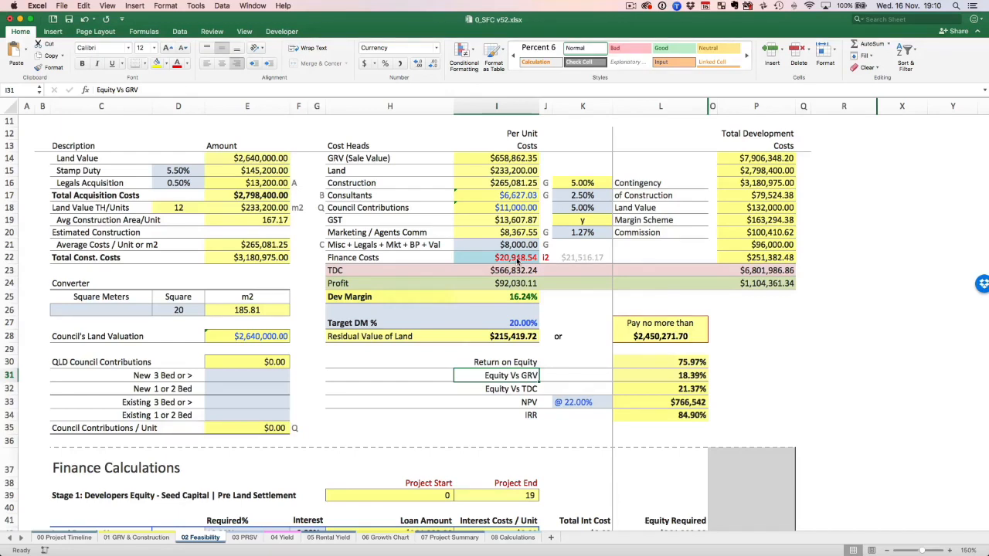
# Review the GST on Sales column for the residential units in the GRV table on 01 GRV & Construction.
pyautogui.click(136, 538)
pyautogui.scroll(10, 347, 293)
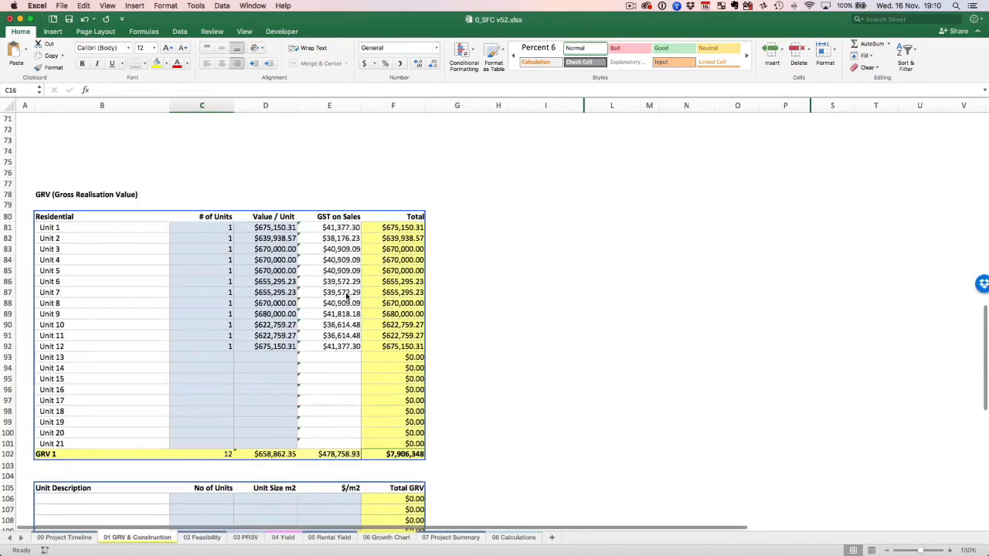
pyautogui.scroll(-8, 346, 294)
pyautogui.scroll(8, 354, 341)
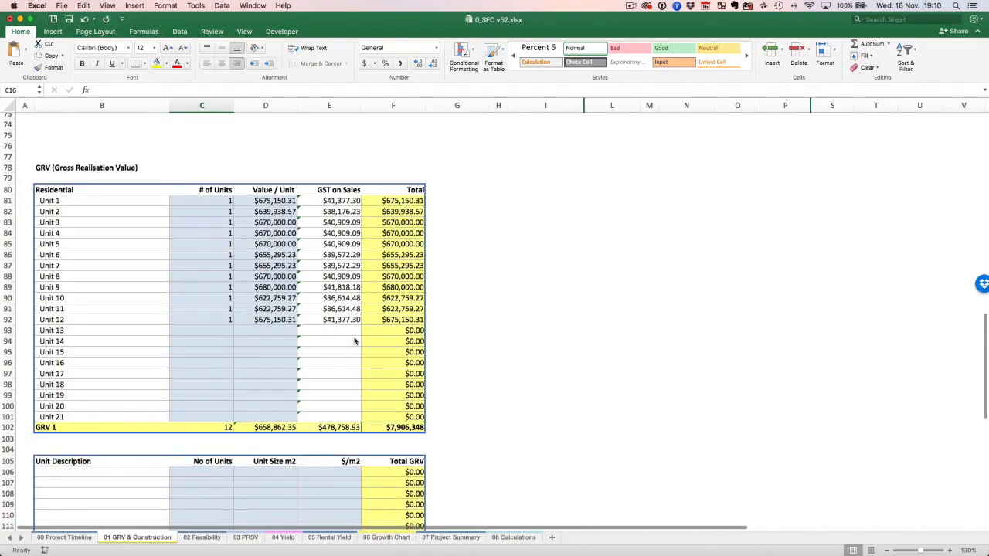
# Go back to 02 Feasibility and locate the Equity Vs GRV label in I31.
pyautogui.click(207, 538)
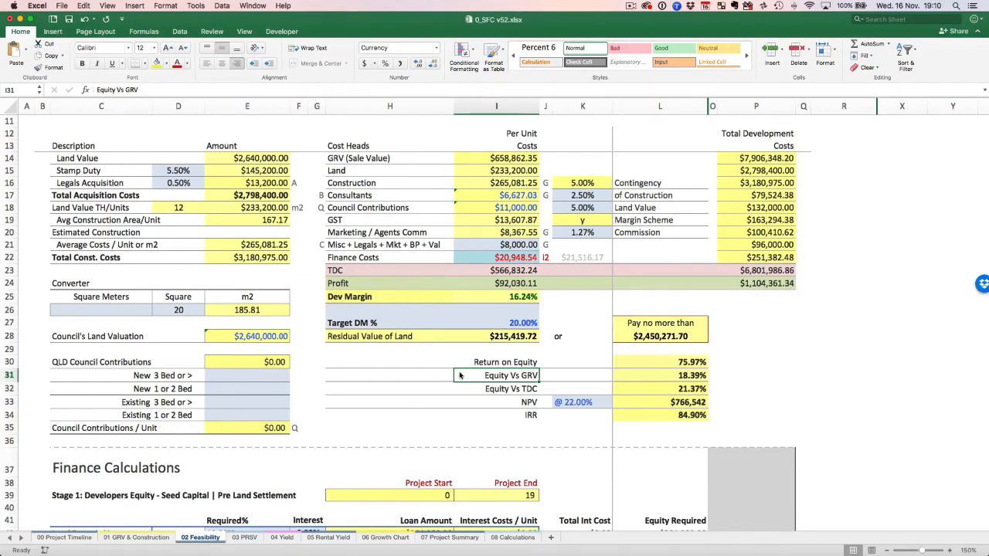
pyautogui.click(409, 378)
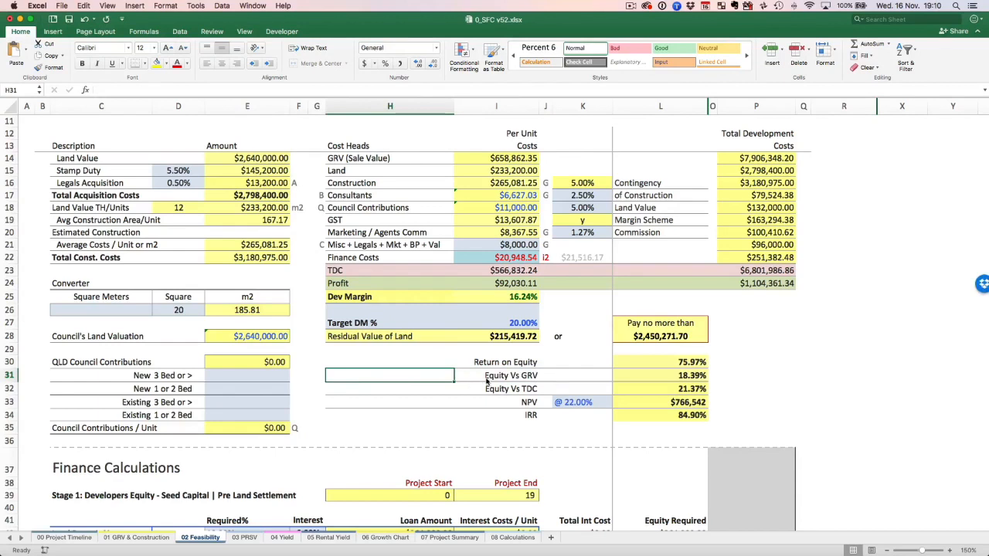
pyautogui.click(489, 378)
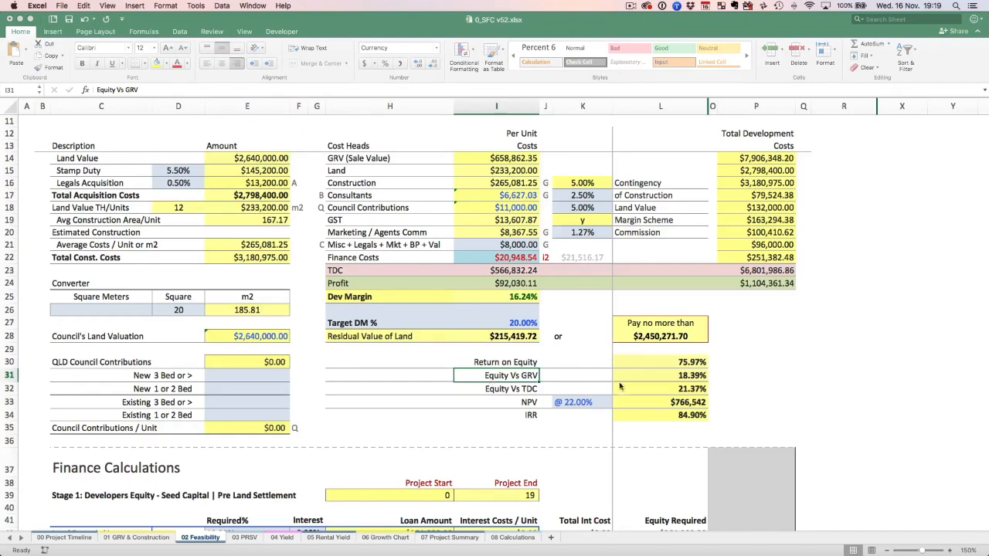
# Review the IRR and NPV rows and show all open windows to find the Financial Feasibility.xmind mind map.
pyautogui.scroll(-3, 648, 381)
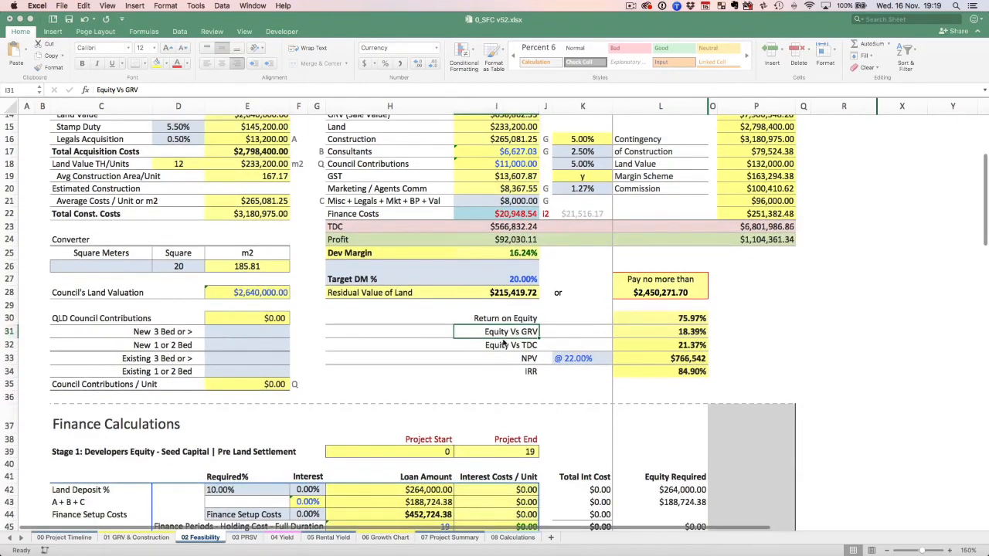
pyautogui.click(516, 360)
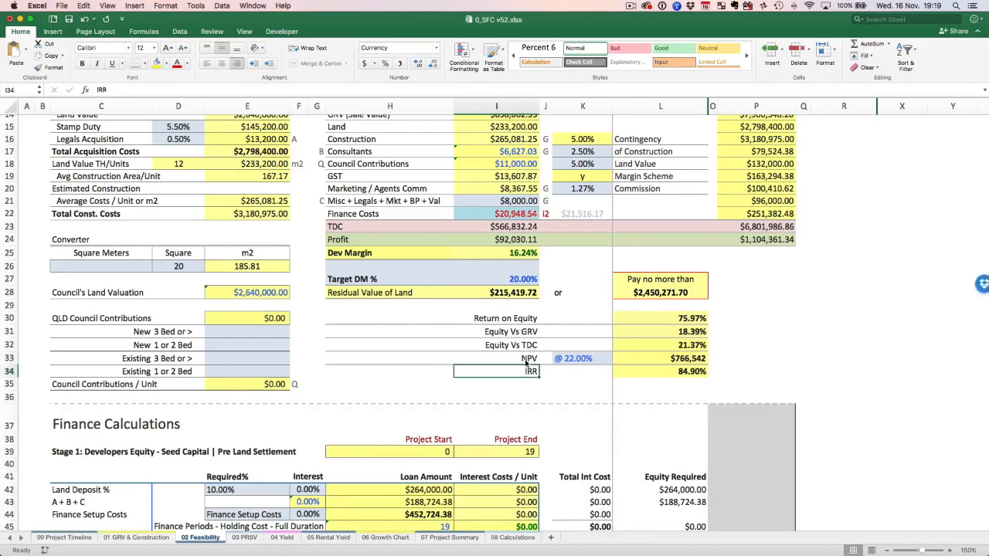
pyautogui.hotkey('ctrl', 'Up')
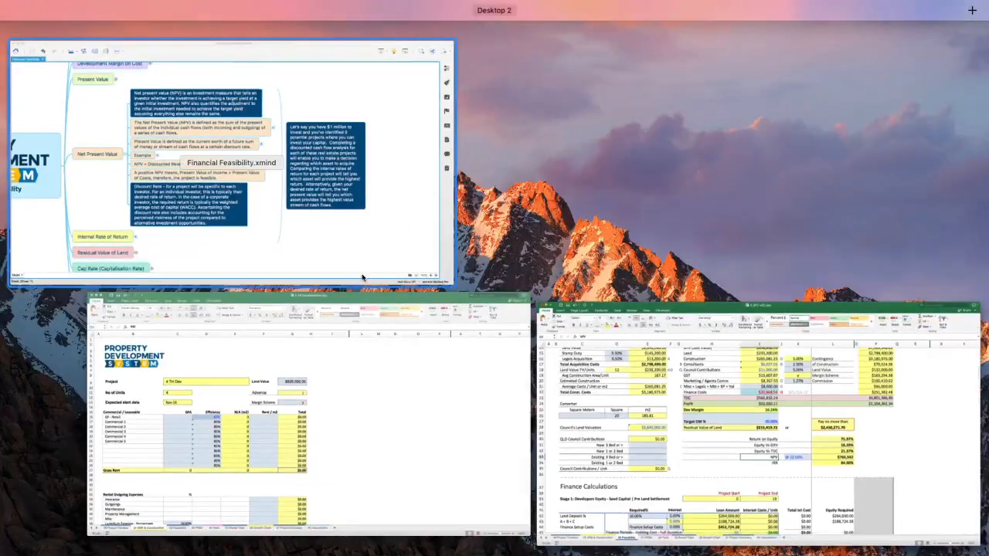
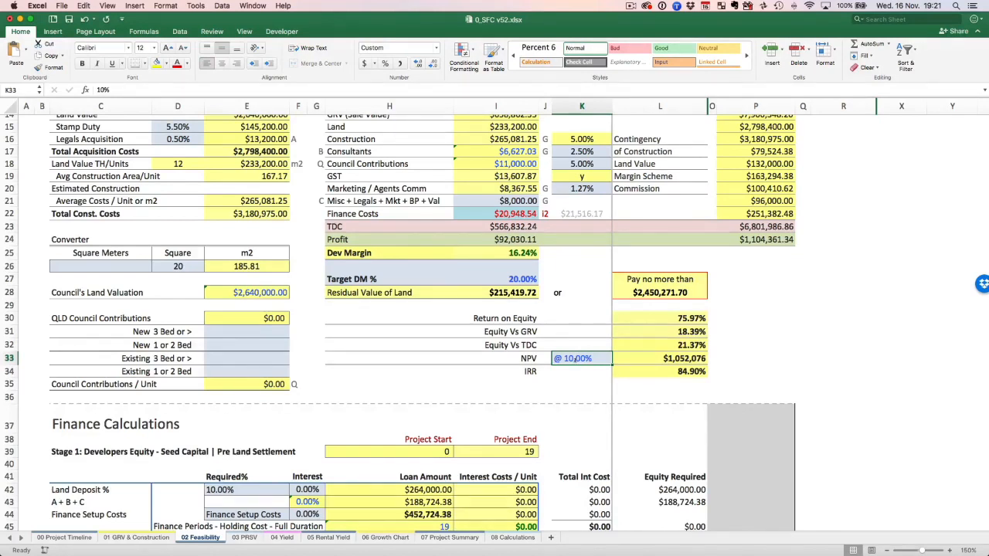
# Set the NPV discount rate in K33 of the 02 Feasibility sheet to 15%.
pyautogui.doubleClick(573, 358)
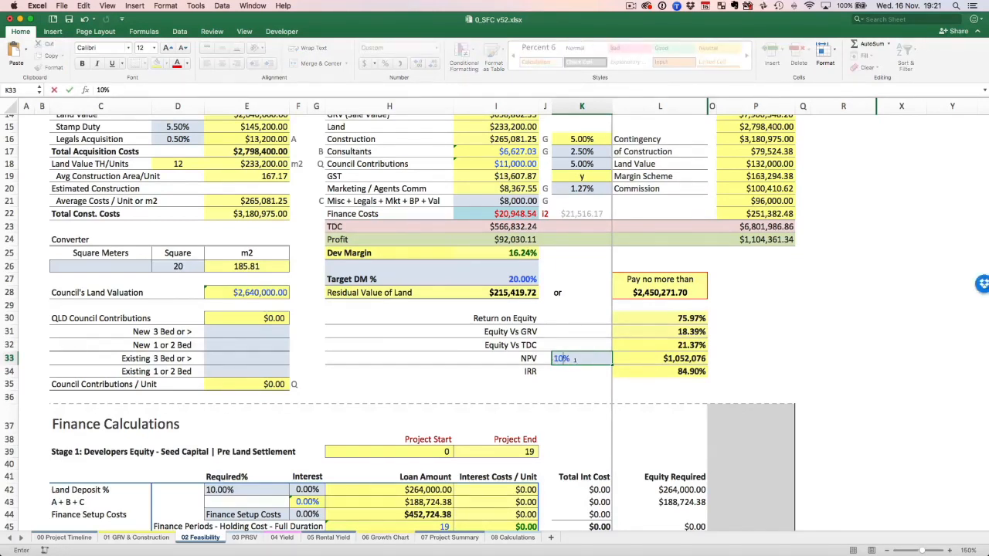
pyautogui.press('BackSpace')
pyautogui.press('BackSpace')
pyautogui.write('5%')
pyautogui.press('Return')
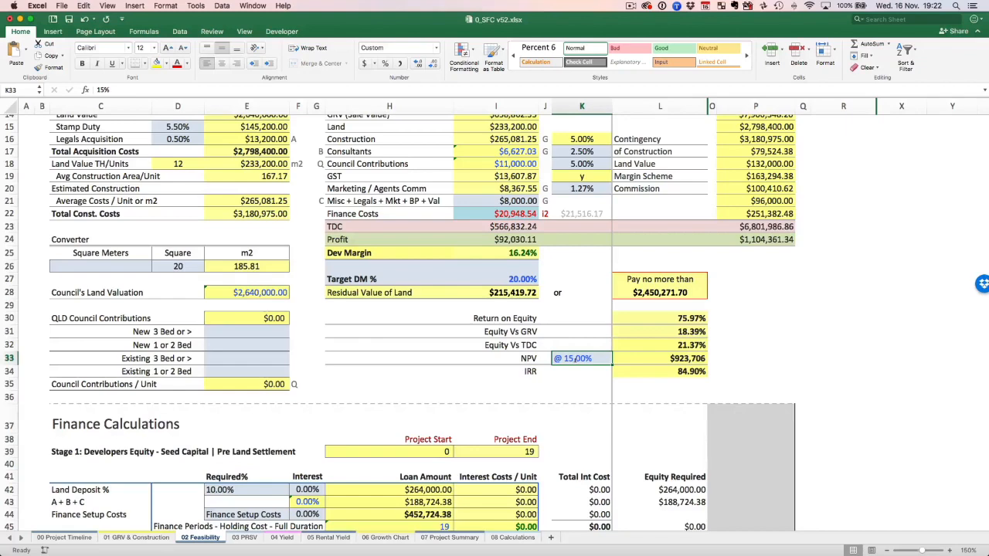
# Unhide the hidden columns between L and X and examine the monthly cash flows in columns S and T.
pyautogui.click(673, 107)
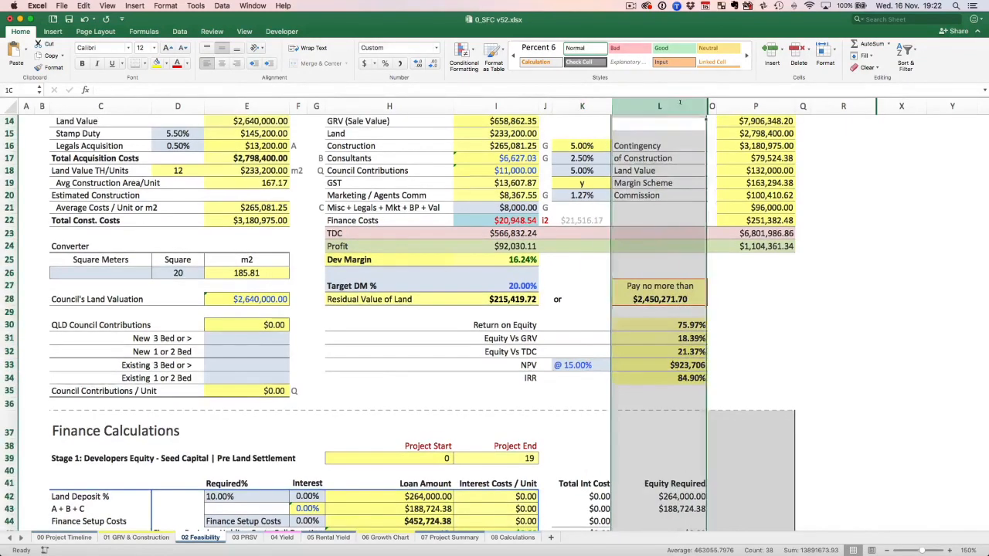
pyautogui.keyDown('shift'); pyautogui.click(901, 103); pyautogui.keyUp('shift')
pyautogui.rightClick(901, 102)
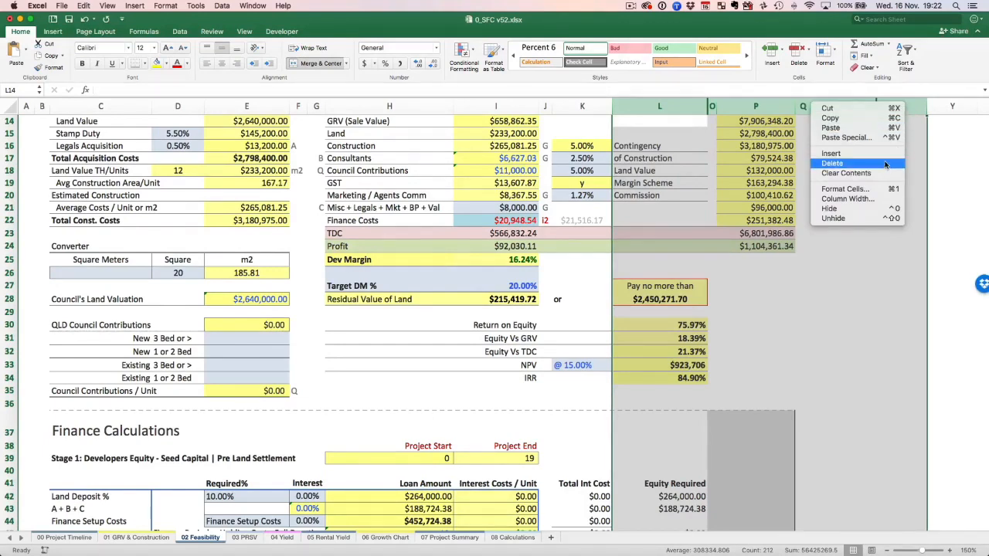
pyautogui.click(850, 218)
pyautogui.hscroll(4, 850, 209)
pyautogui.hscroll(3, 849, 209)
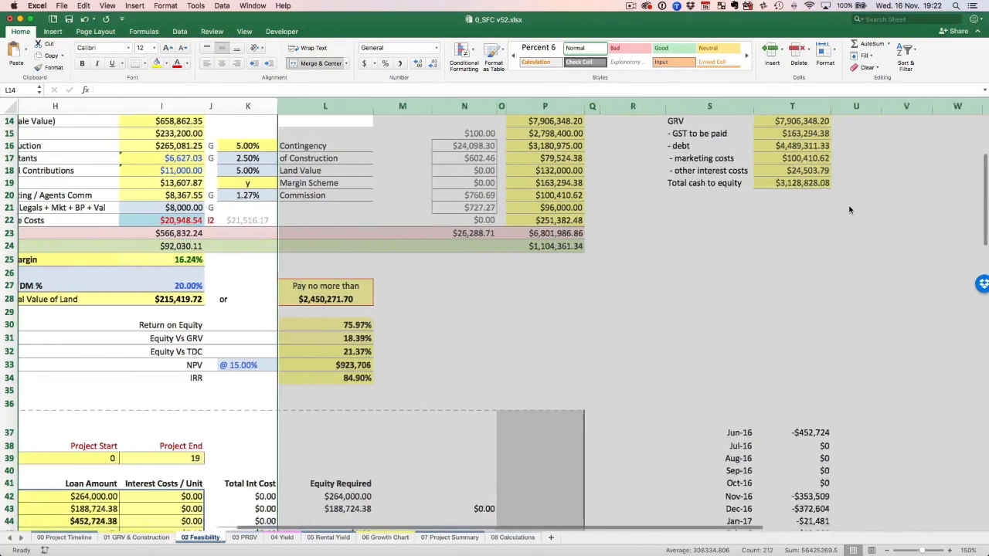
pyautogui.scroll(-7, 849, 210)
pyautogui.click(849, 209)
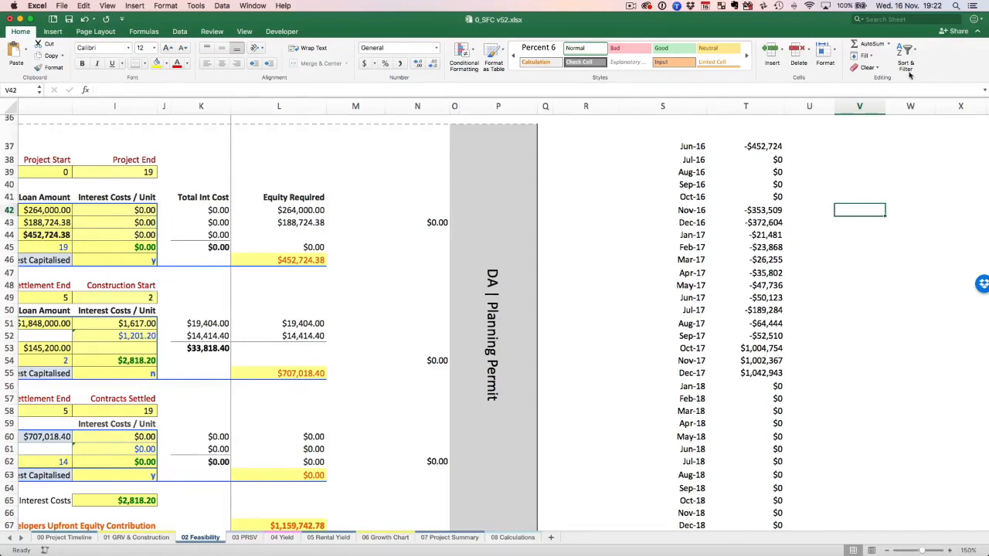
# Undo the column unhiding and go back to the interest costs under Finance Calculations.
pyautogui.press('super+z')
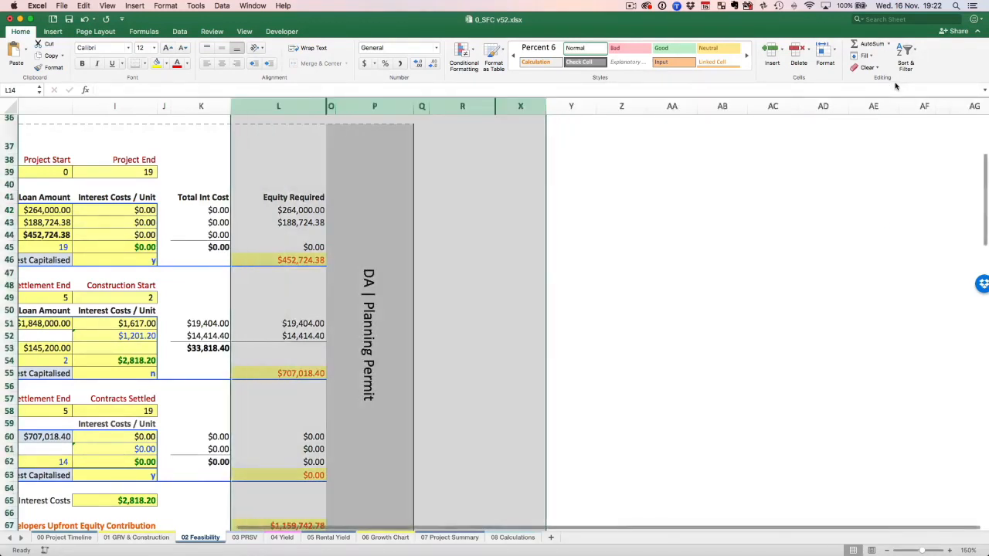
pyautogui.hscroll(-10, 848, 114)
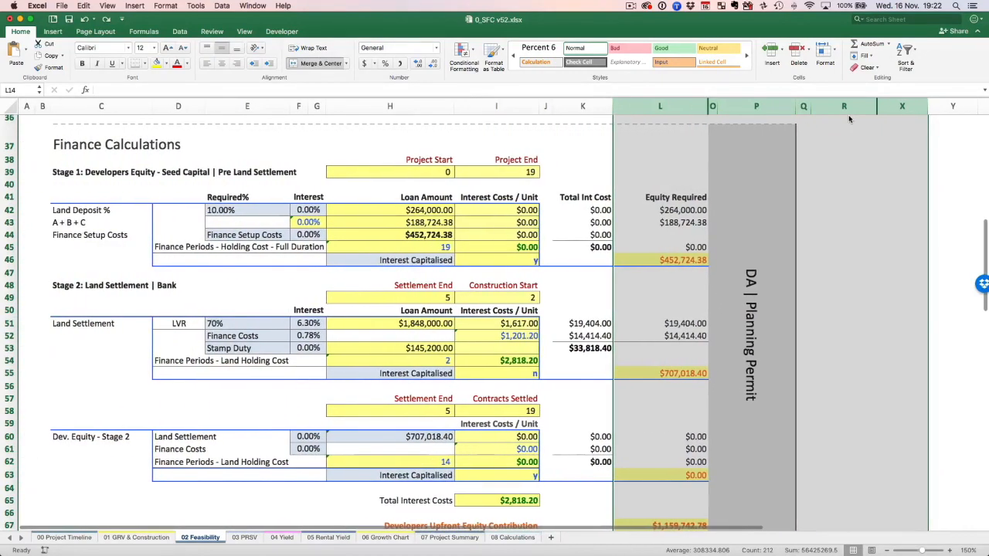
pyautogui.click(498, 234)
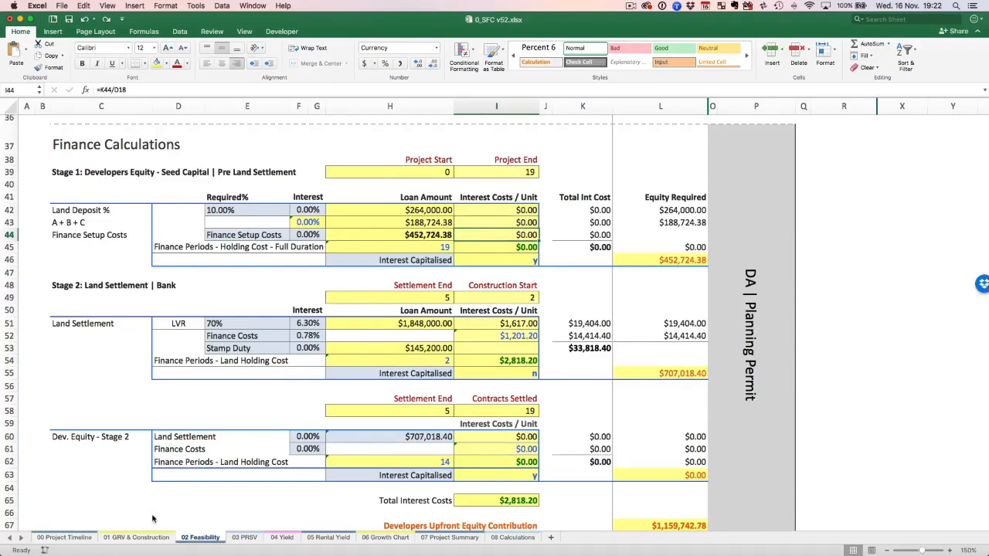
# Review the Settle Land - End, Construction - Start and Council Contributions milestones on the 00 Project Timeline sheet.
pyautogui.click(64, 537)
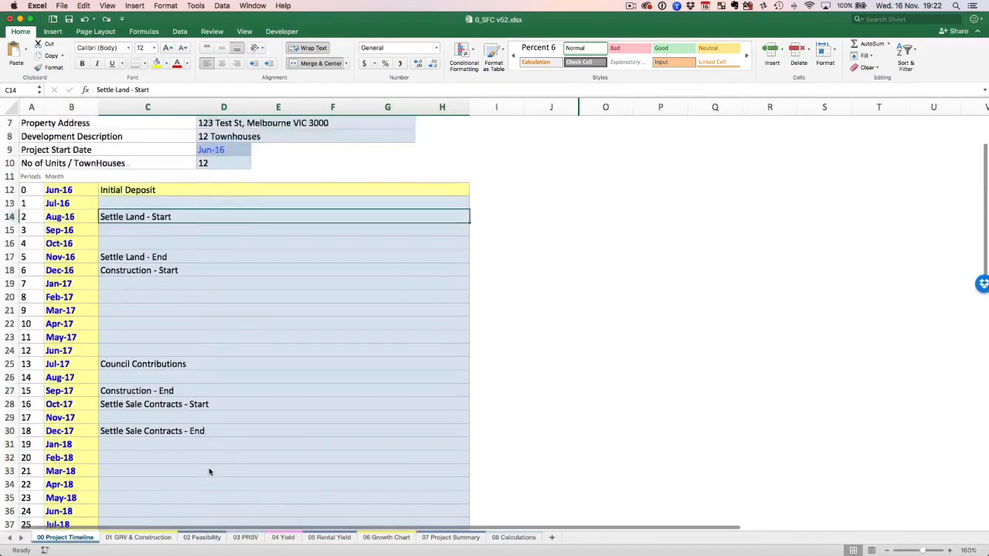
pyautogui.scroll(3, 208, 471)
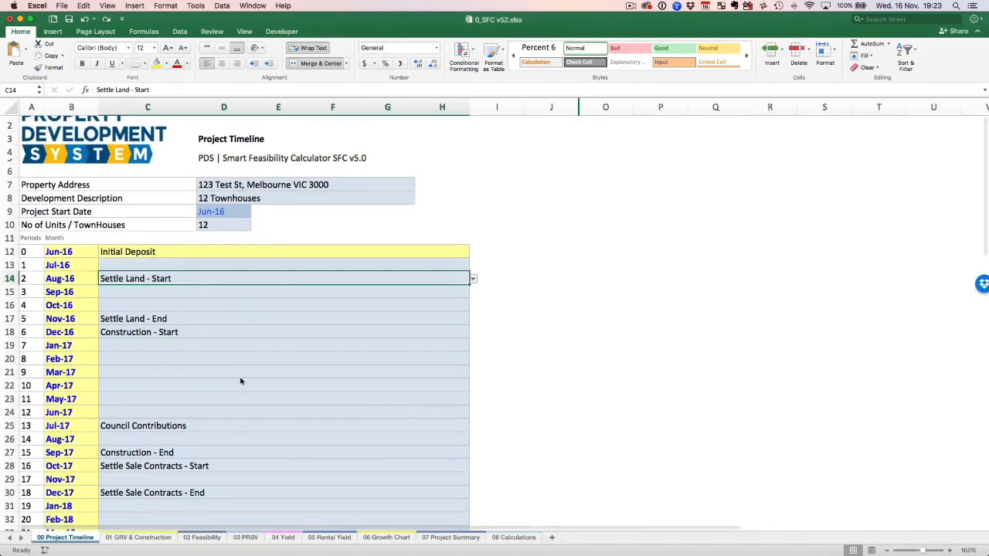
pyautogui.click(144, 320)
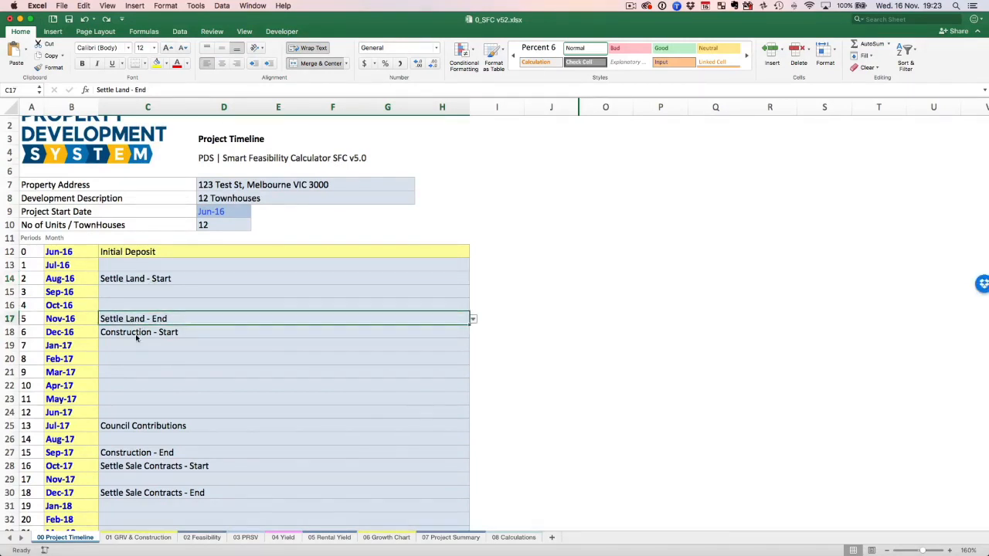
pyautogui.click(136, 335)
pyautogui.hscroll(1, 135, 333)
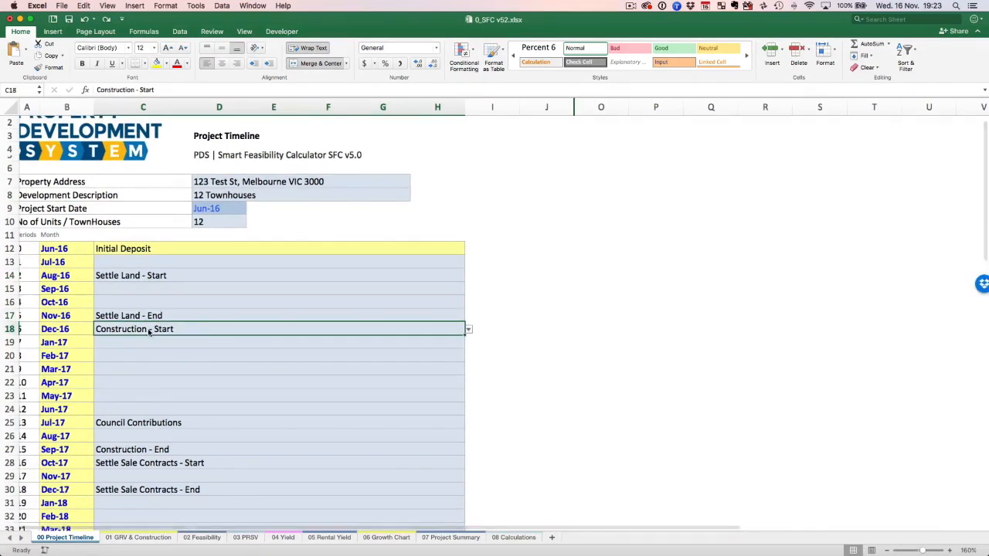
pyautogui.click(144, 423)
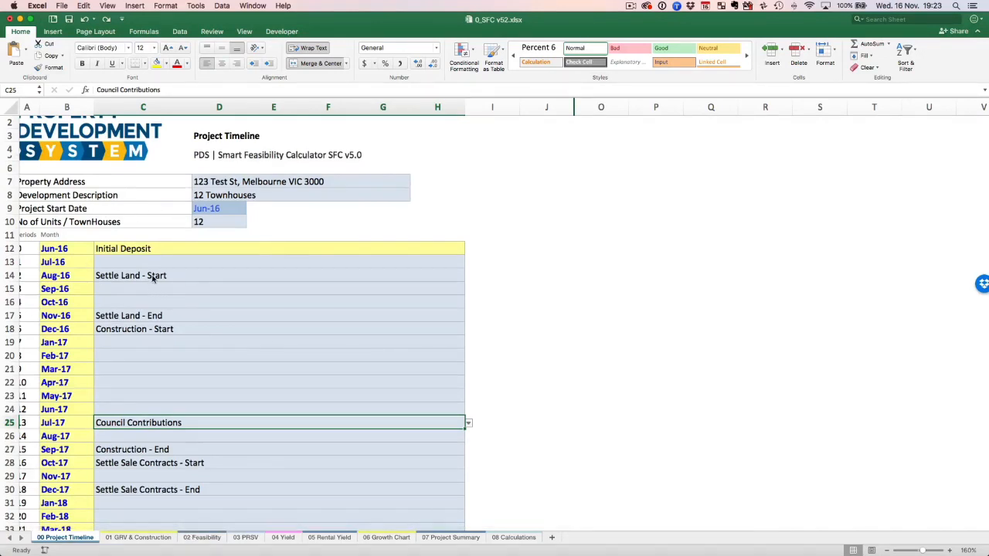
pyautogui.hscroll(-1, 59, 280)
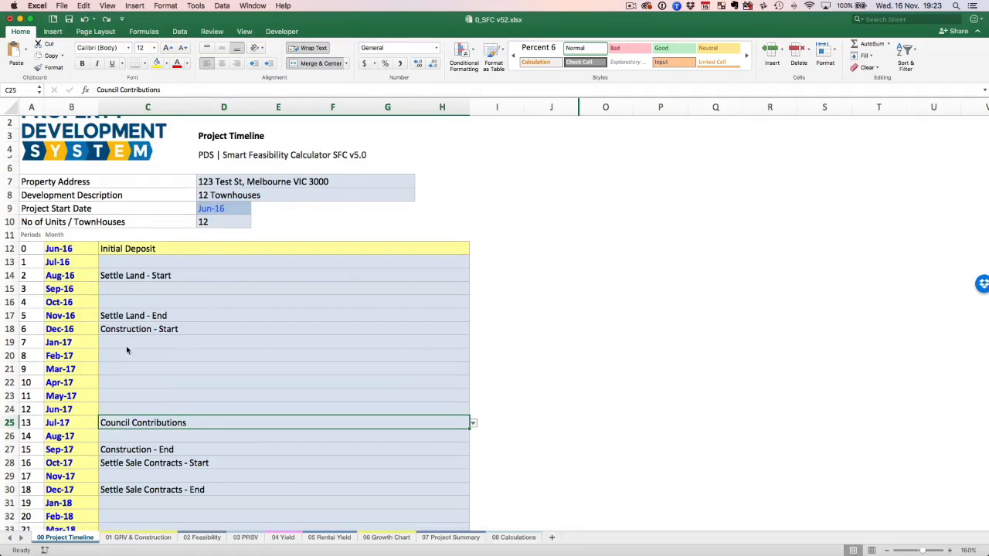
# Review the Settle Sale Contracts - Start and Settle Sale Contracts - End milestones in the project timeline.
pyautogui.scroll(-1, 149, 386)
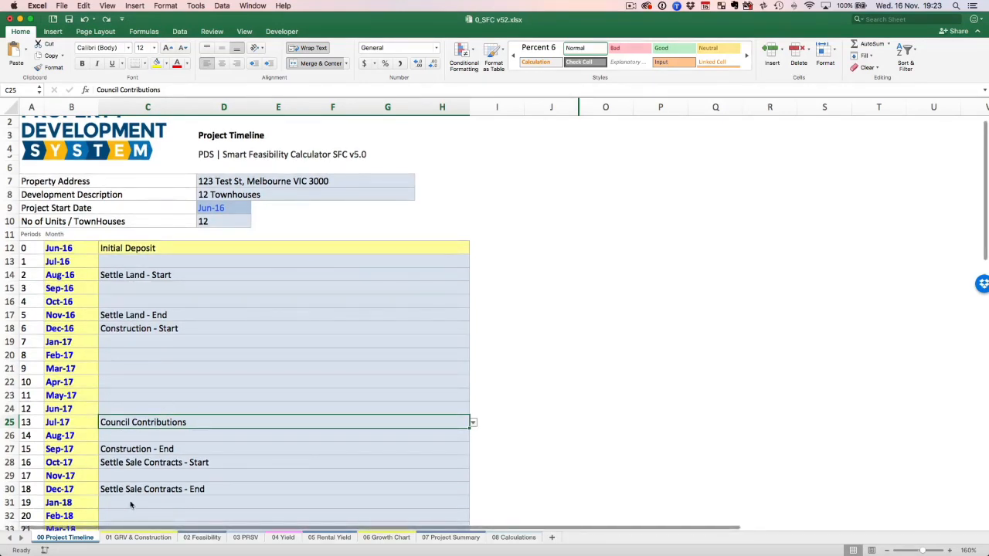
pyautogui.scroll(-5, 135, 494)
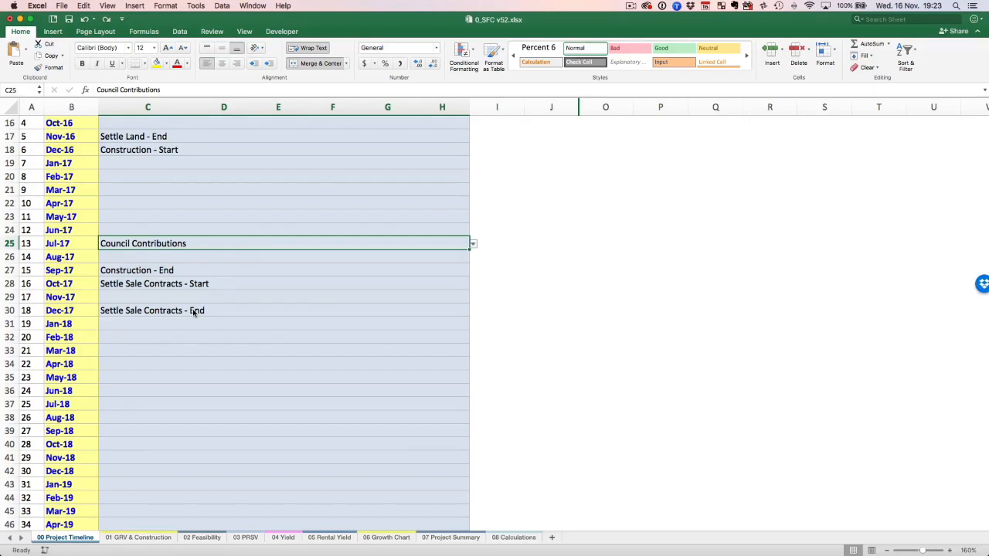
pyautogui.click(193, 284)
pyautogui.scroll(-1, 193, 283)
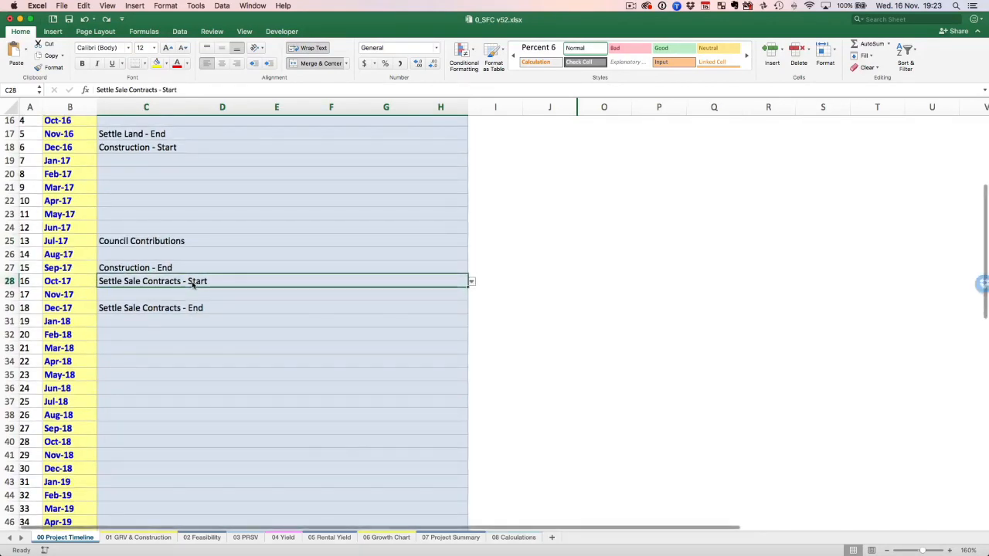
pyautogui.press('Down')
pyautogui.press('Down')
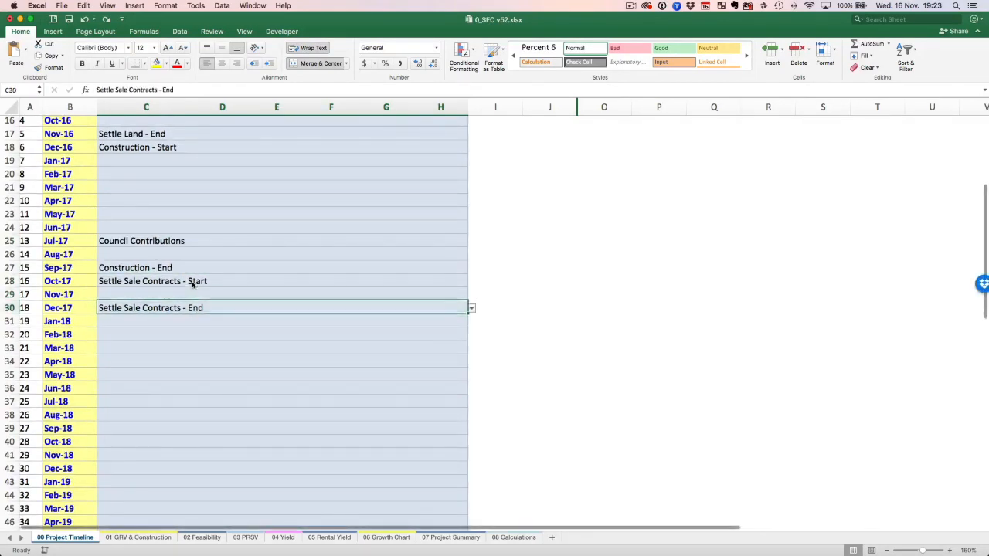
# Revisit the NPV row on 02 Feasibility, and switch to the Financial Feasibility.xmind mind map in XMind to examine the Discount Rate topic.
pyautogui.click(201, 537)
pyautogui.scroll(6, 587, 282)
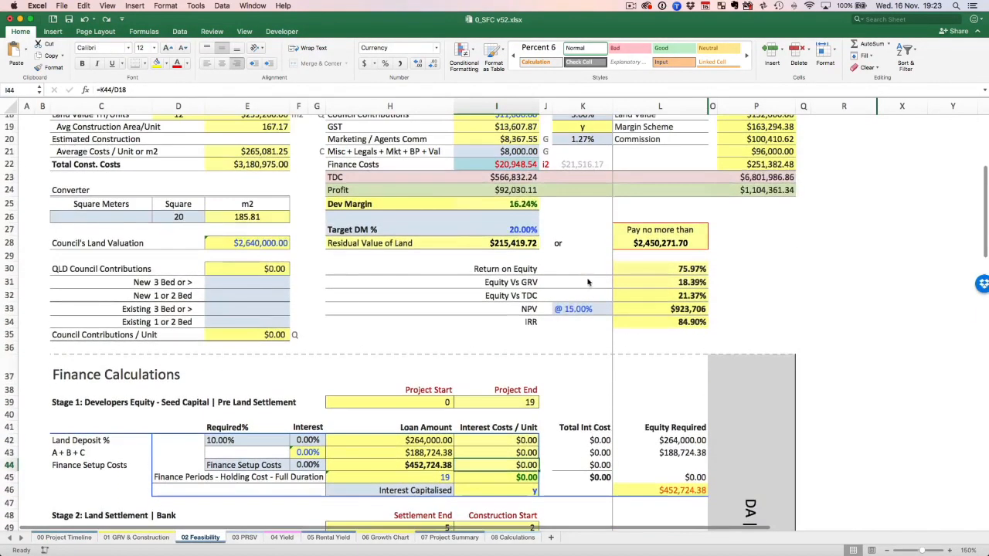
pyautogui.hotkey('ctrl', 'Up')
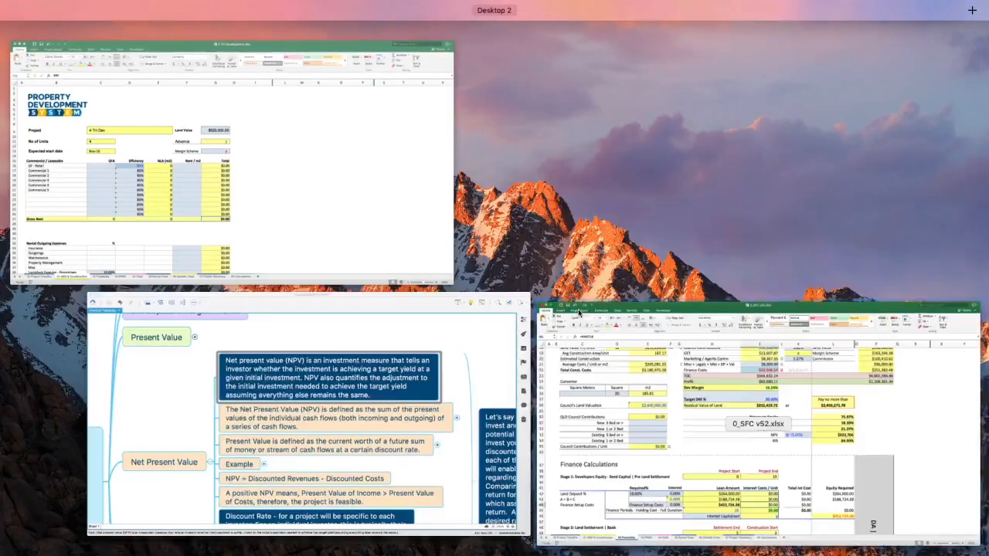
pyautogui.click(396, 407)
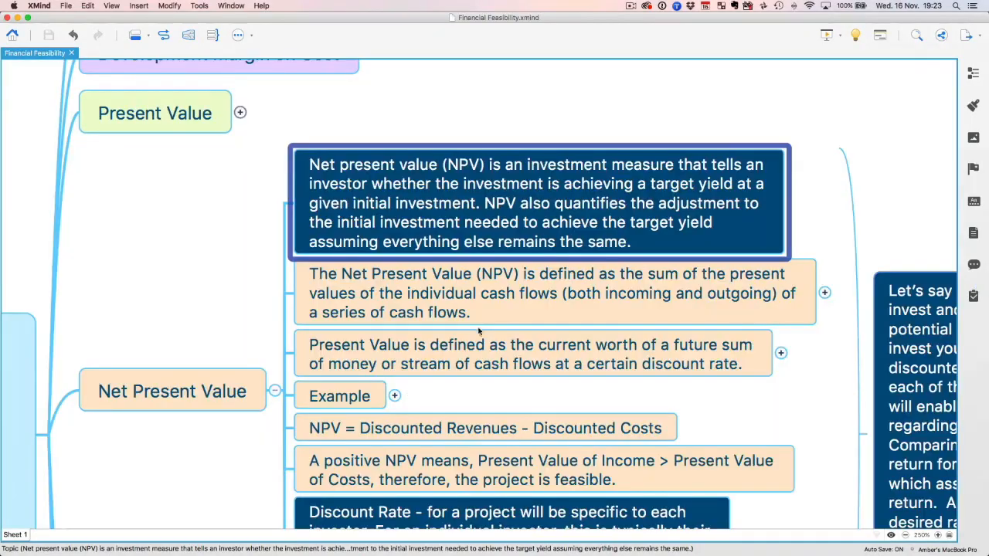
pyautogui.scroll(-5, 479, 330)
pyautogui.scroll(2, 479, 331)
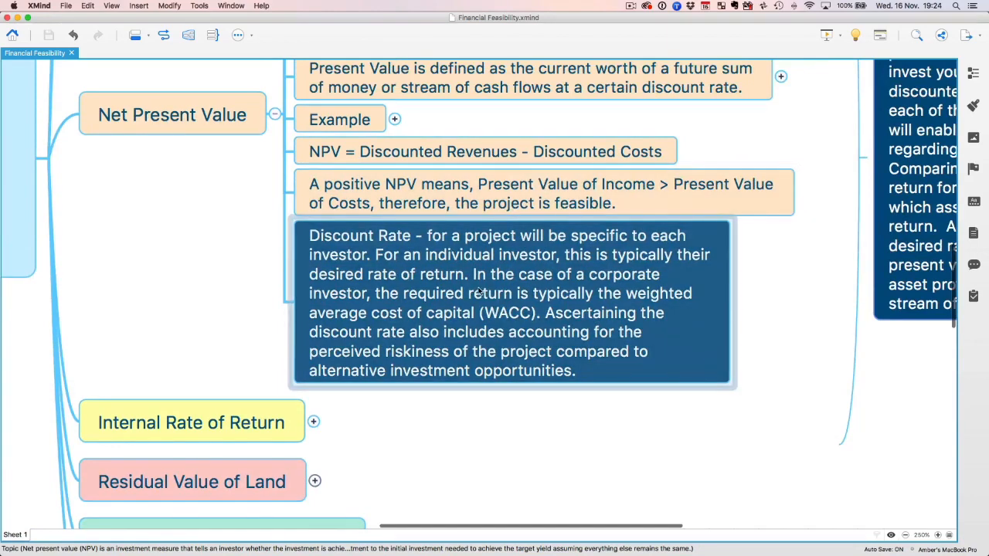
pyautogui.click(531, 305)
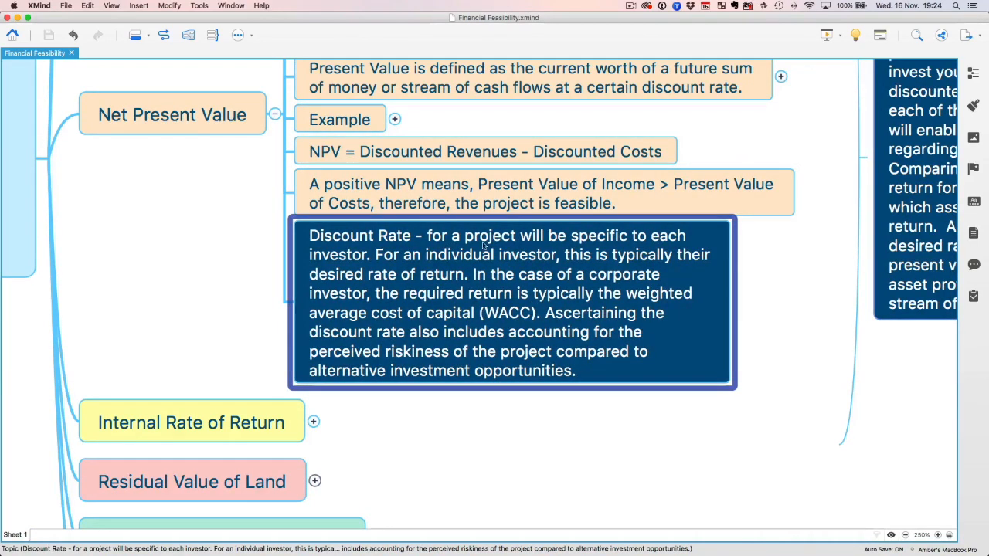
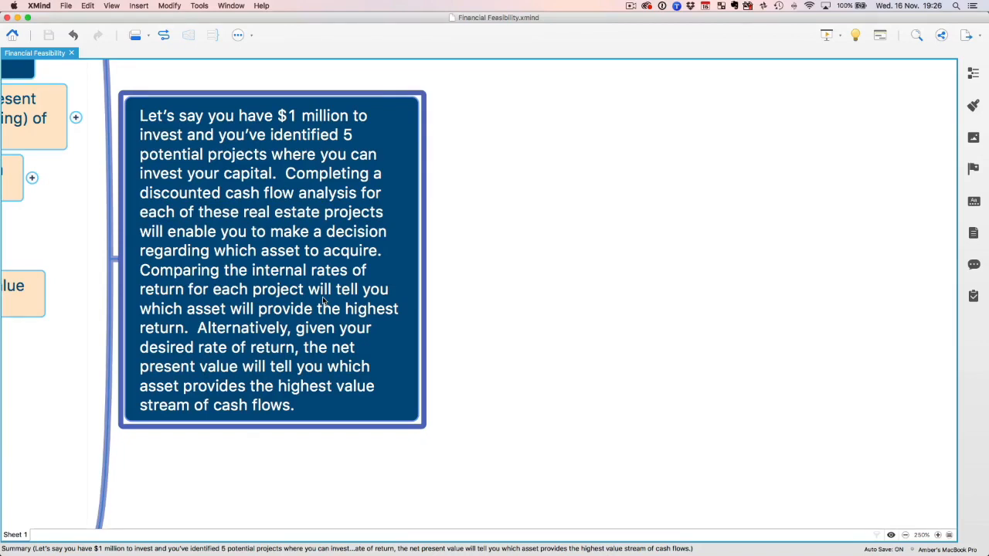
# Go back to the Net Present Value branch of the mind map and expand its Example topic to read it, then collapse it.
pyautogui.hscroll(-10, 325, 301)
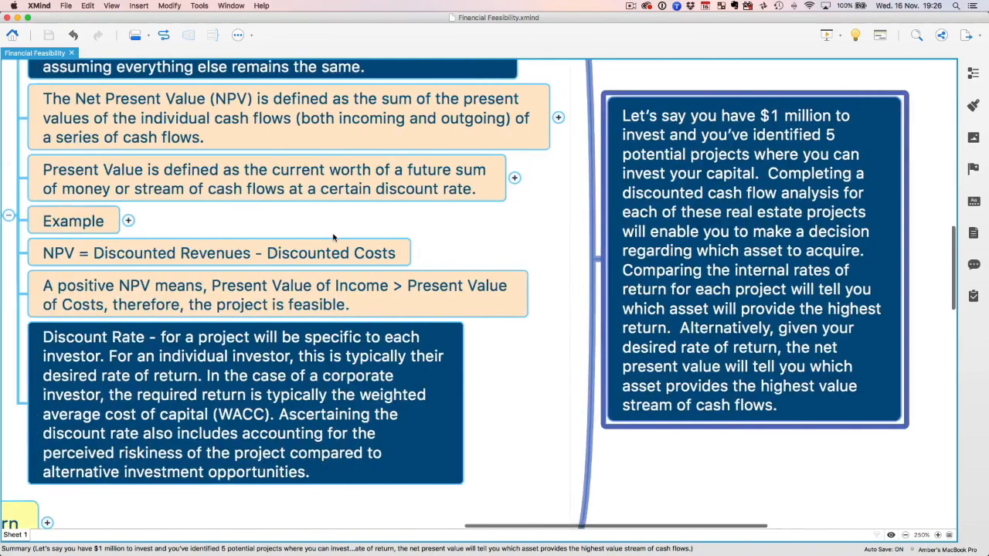
pyautogui.hscroll(-2, 387, 239)
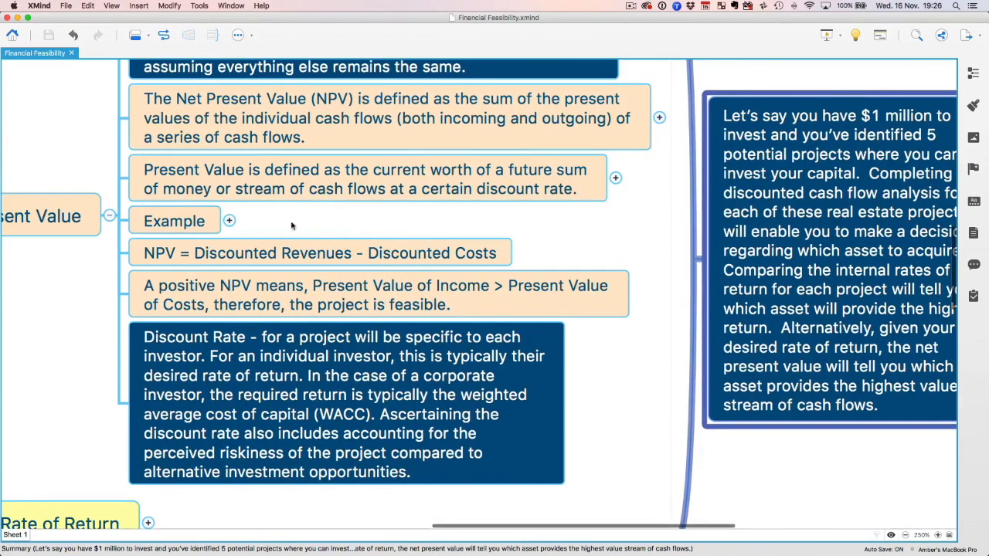
pyautogui.click(229, 221)
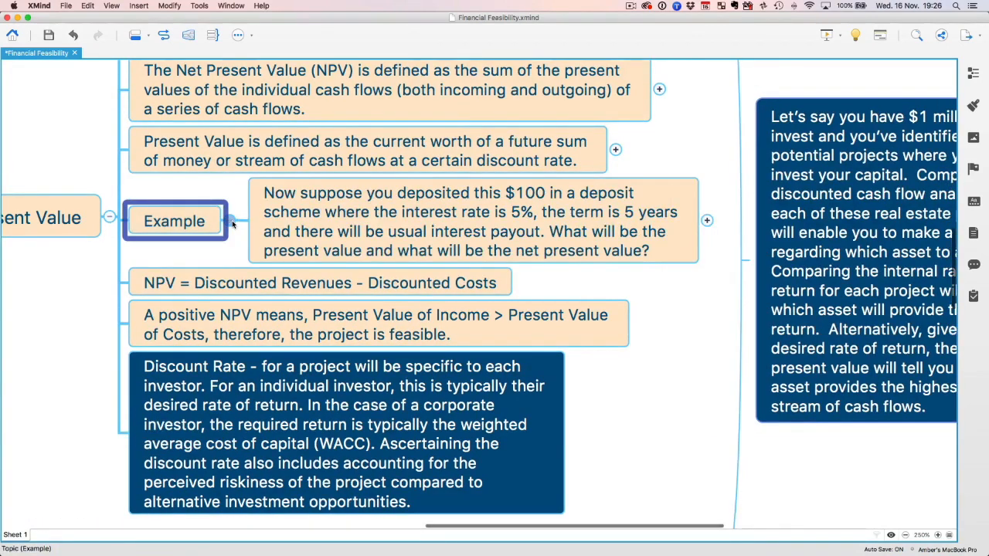
pyautogui.click(229, 221)
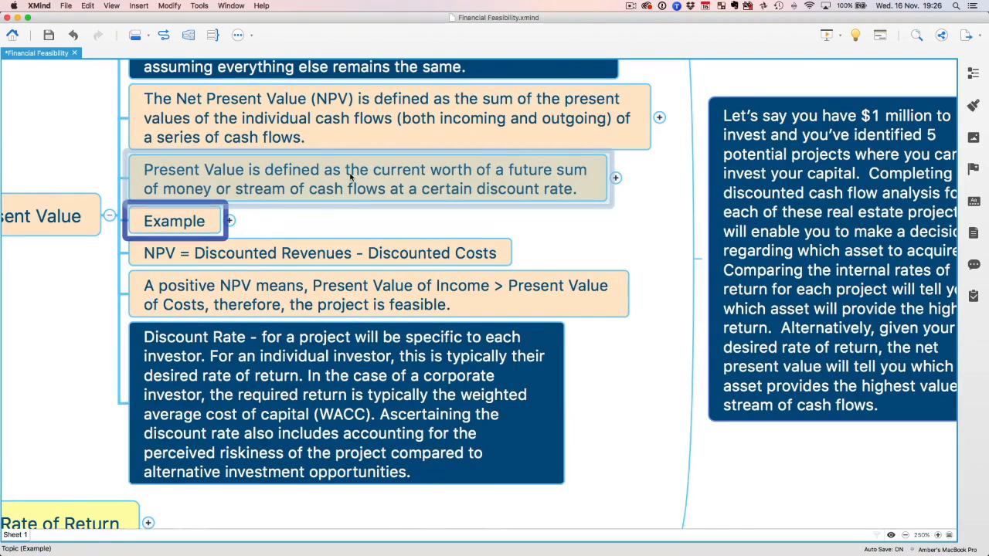
# Review the Net Present Value branch from the neighbouring Internal Rate of Return topic up to the NPV investment-measure definition.
pyautogui.hscroll(-5, 350, 176)
pyautogui.scroll(-5, 348, 179)
pyautogui.scroll(5, 417, 170)
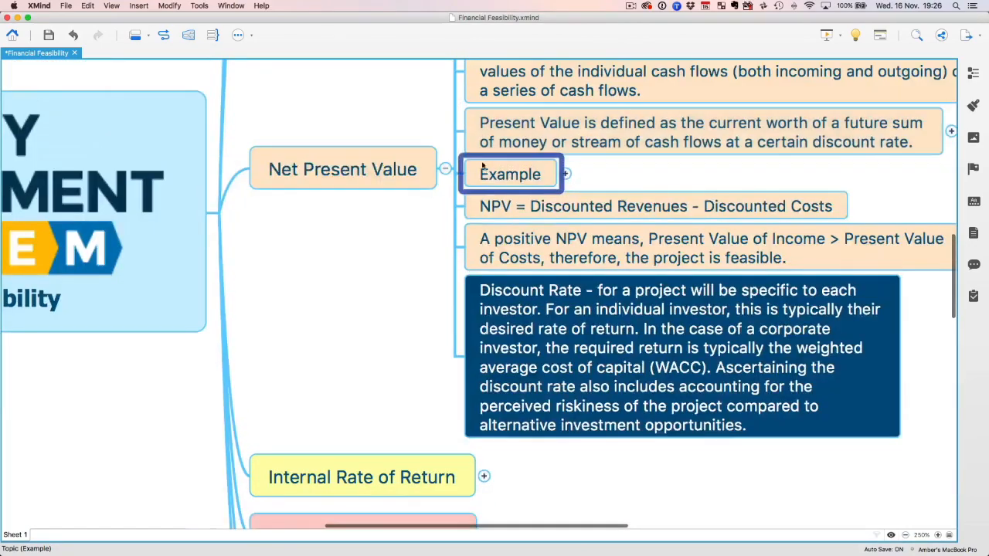
pyautogui.hscroll(5, 426, 260)
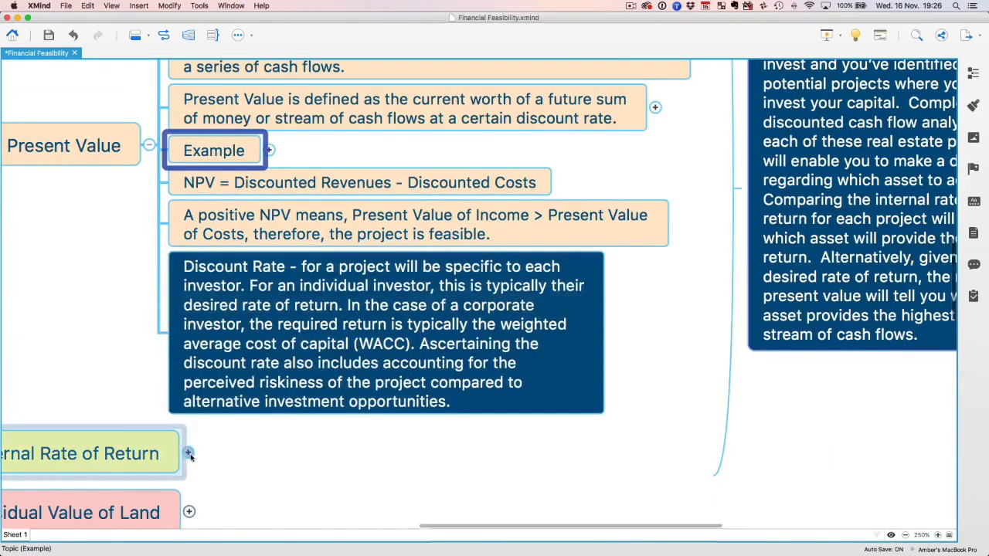
pyautogui.scroll(5, 48, 287)
pyautogui.hscroll(1, 48, 287)
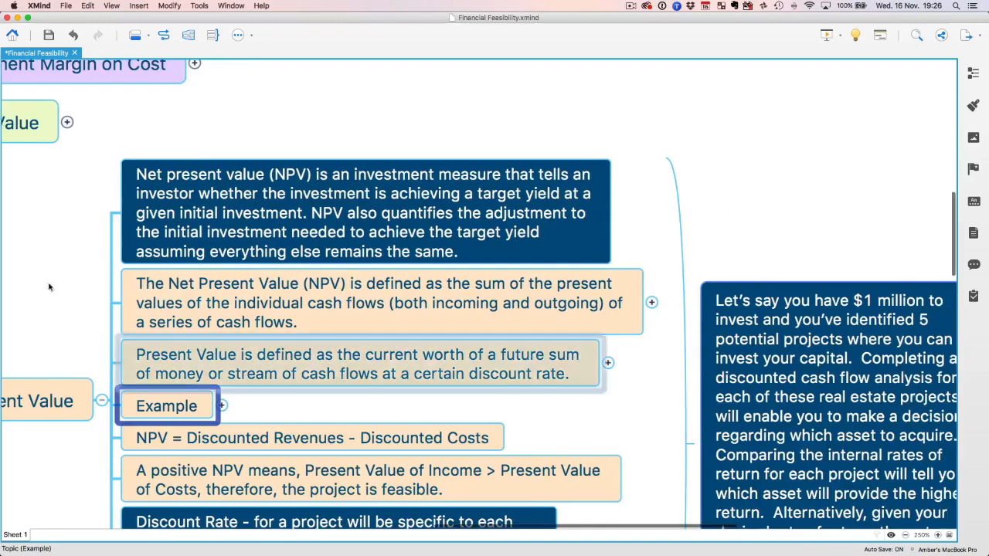
pyautogui.click(410, 116)
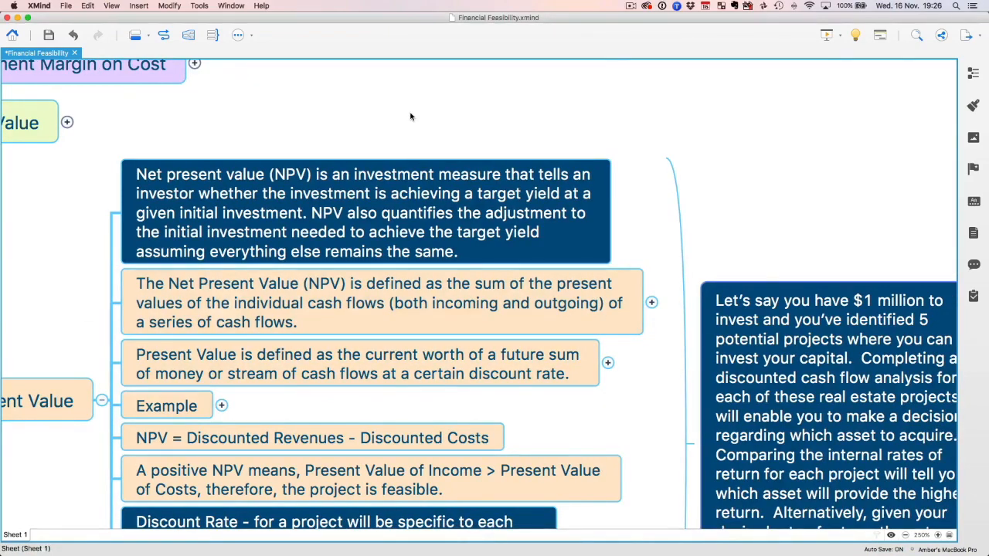
# Switch to Excel and, after a glance at 0_SFC v52.xlsx, show the 02 Feasibility sheet of 4 TH Development.xlsx at 120% zoom.
pyautogui.hotkey('ctrl', 'Up')
pyautogui.click(313, 385)
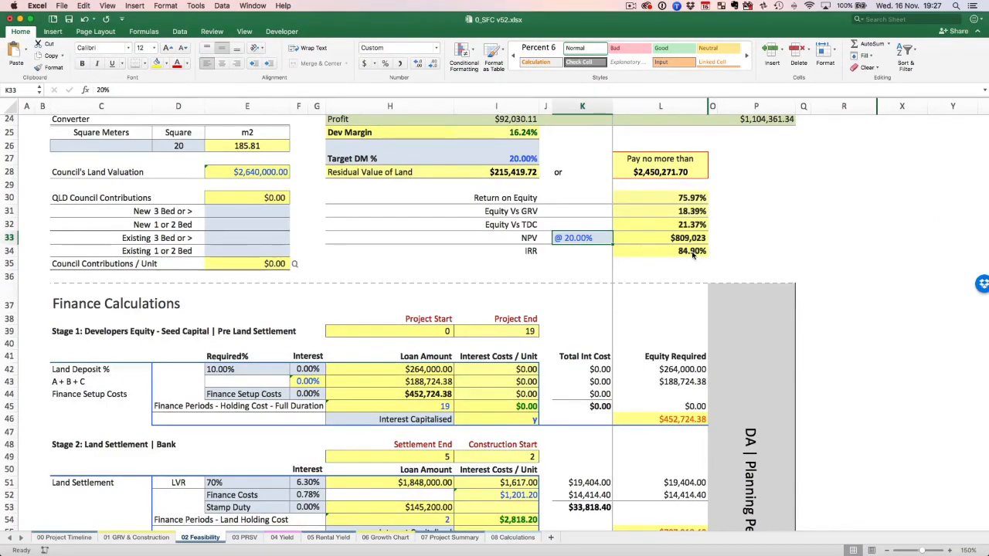
pyautogui.hotkey('ctrl', 'Up')
pyautogui.click(369, 234)
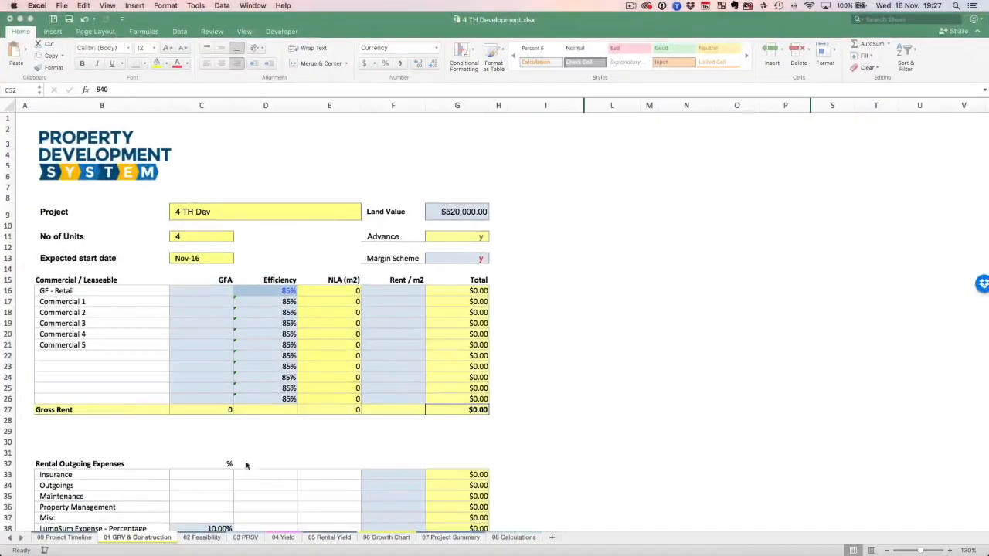
pyautogui.click(206, 538)
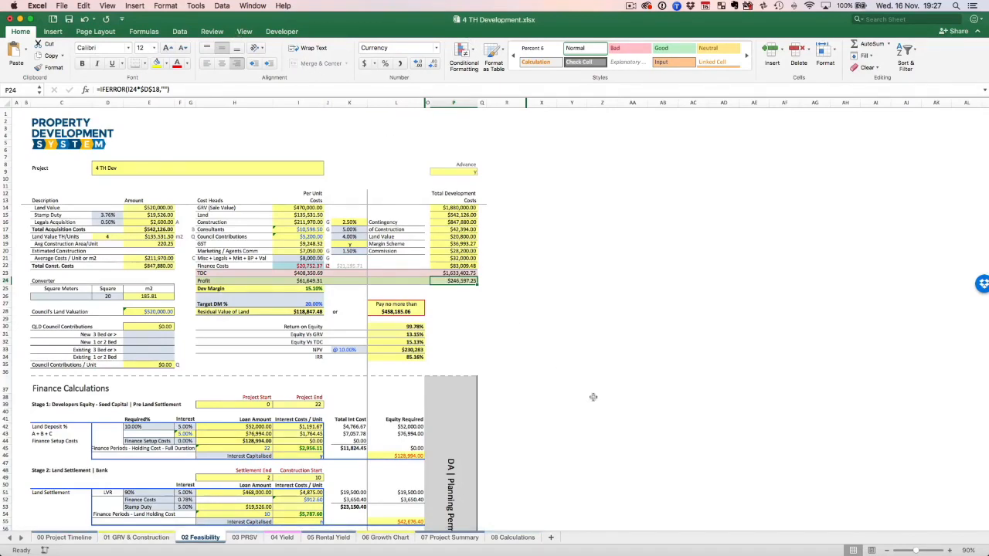
pyautogui.click(948, 550)
pyautogui.click(949, 550)
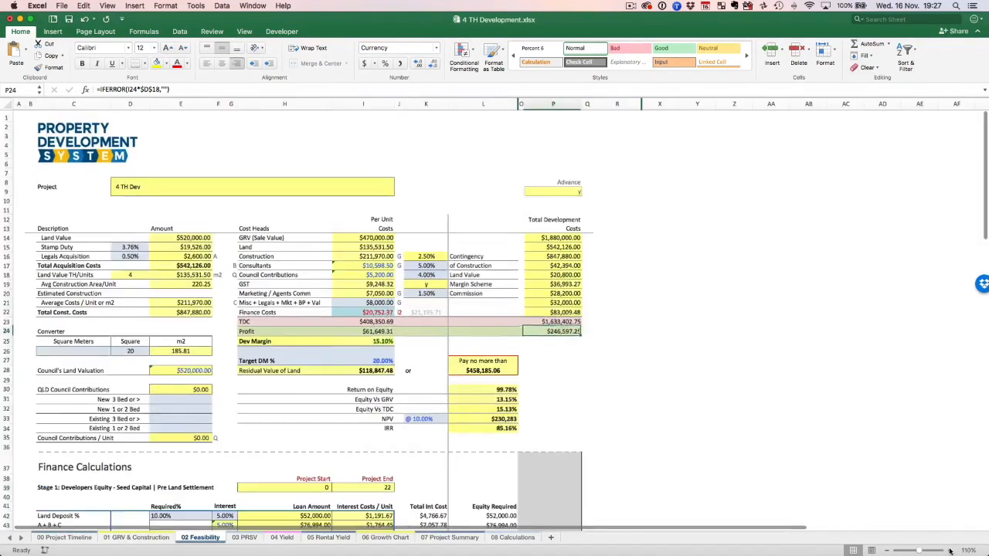
pyautogui.click(949, 550)
# Examine the Total Developers Equity Contribution and the NPV and IRR rows of the 4 TH Development feasibility.
pyautogui.scroll(-6, 827, 332)
pyautogui.scroll(2, 827, 335)
pyautogui.scroll(-15, 827, 334)
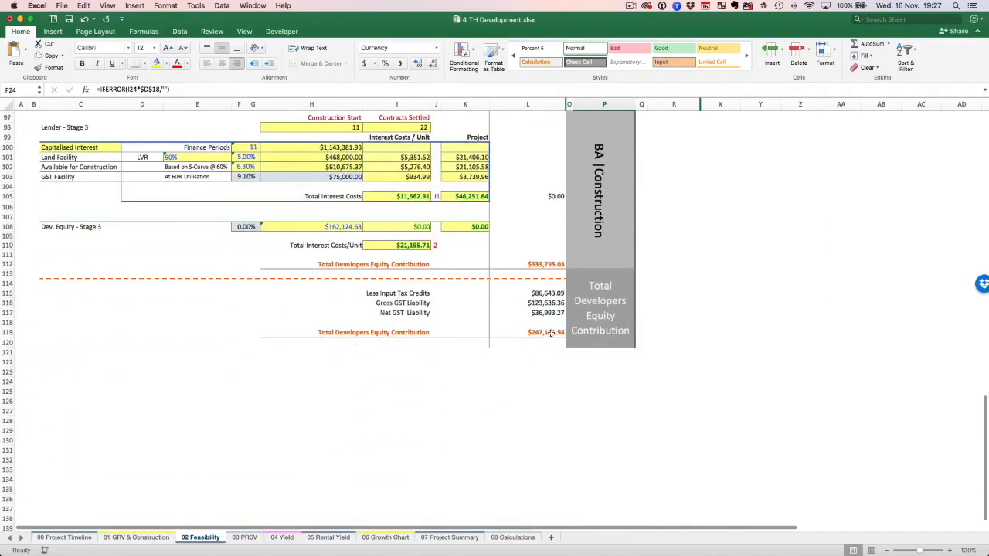
pyautogui.scroll(5, 730, 346)
pyautogui.scroll(9, 733, 347)
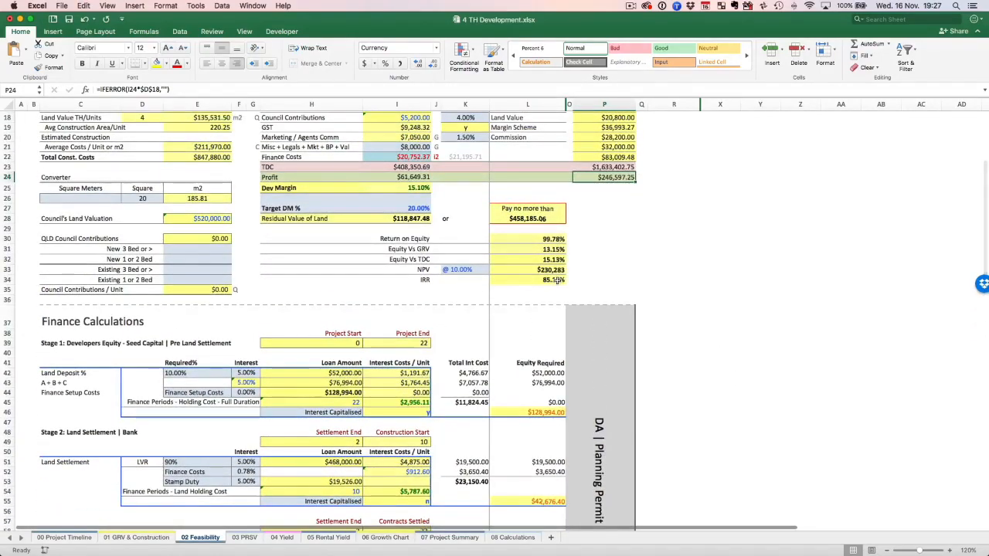
# Switch to 0_SFC v52.xlsx and compare its Total Developers Equity Contribution, NPV and IRR with the 4 TH Development project.
pyautogui.hotkey('ctrl', 'Up')
pyautogui.click(438, 371)
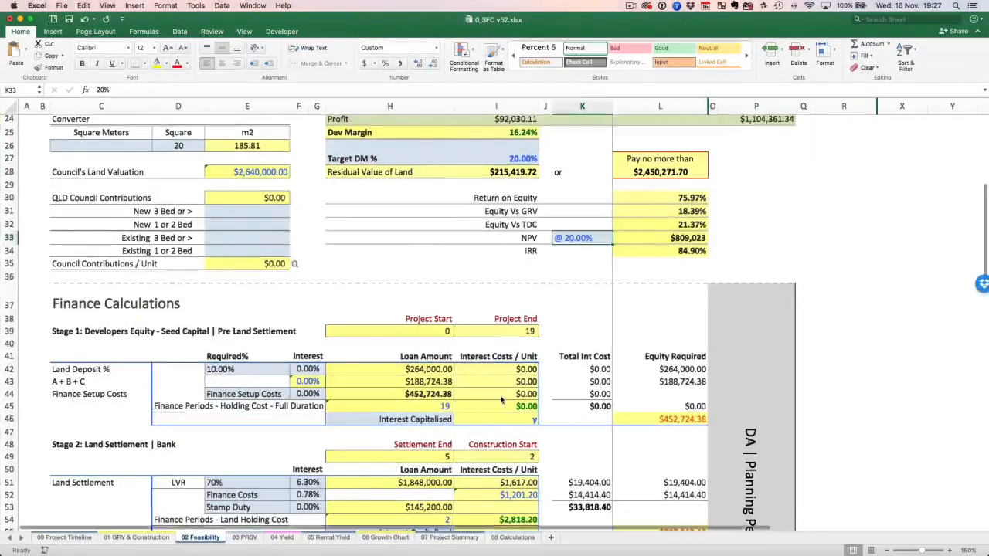
pyautogui.scroll(-12, 500, 400)
pyautogui.scroll(-2, 500, 400)
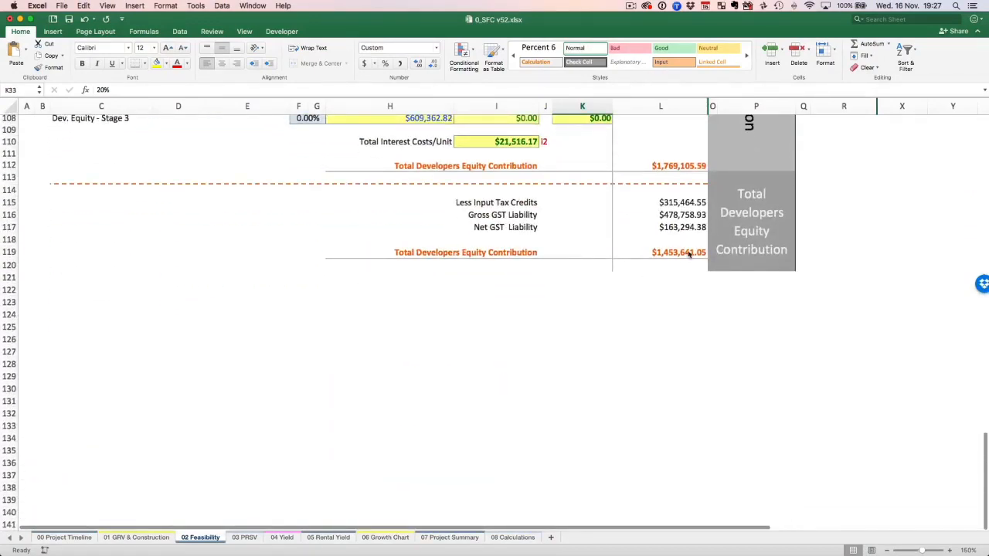
pyautogui.scroll(14, 683, 257)
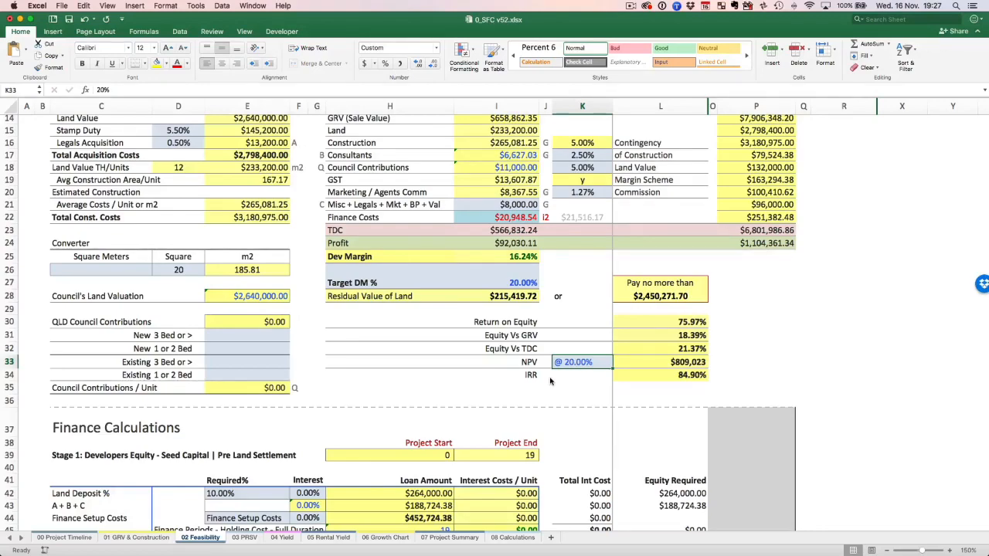
# Check the 00 Project Timeline sheet of 0_SFC v52.xlsx, and bring up the 4 TH Development.xlsx feasibility for comparison.
pyautogui.hotkey('ctrl', 'Up')
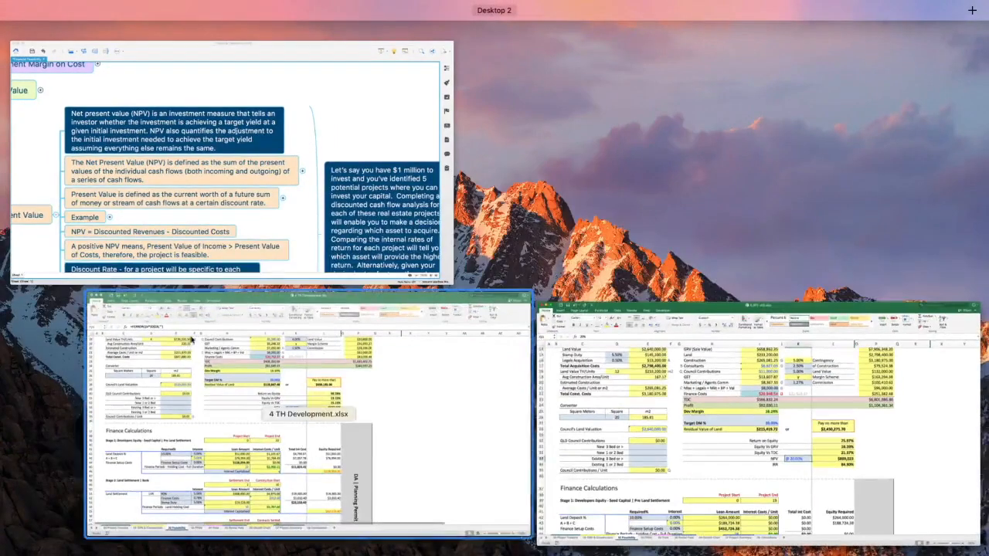
pyautogui.click(590, 445)
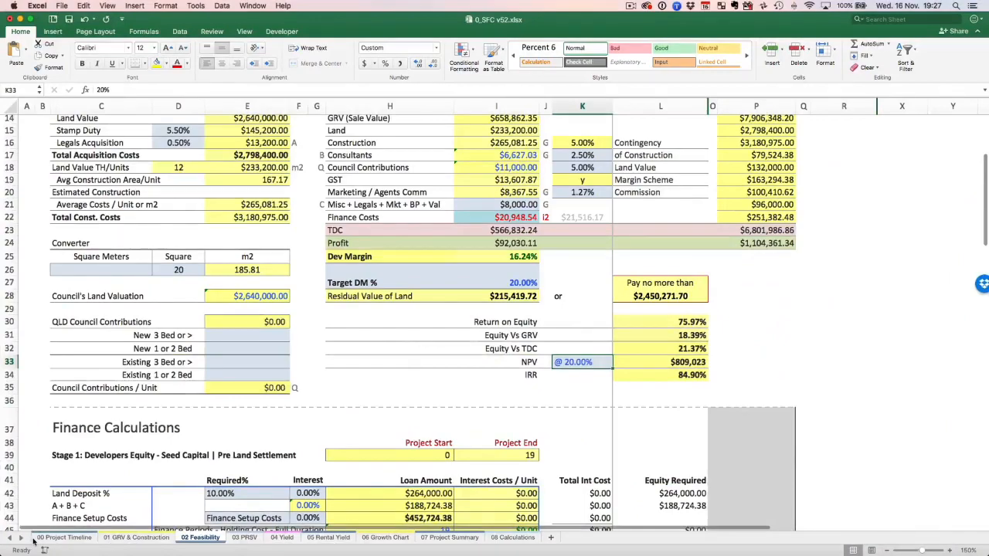
pyautogui.click(40, 537)
pyautogui.scroll(5, 133, 435)
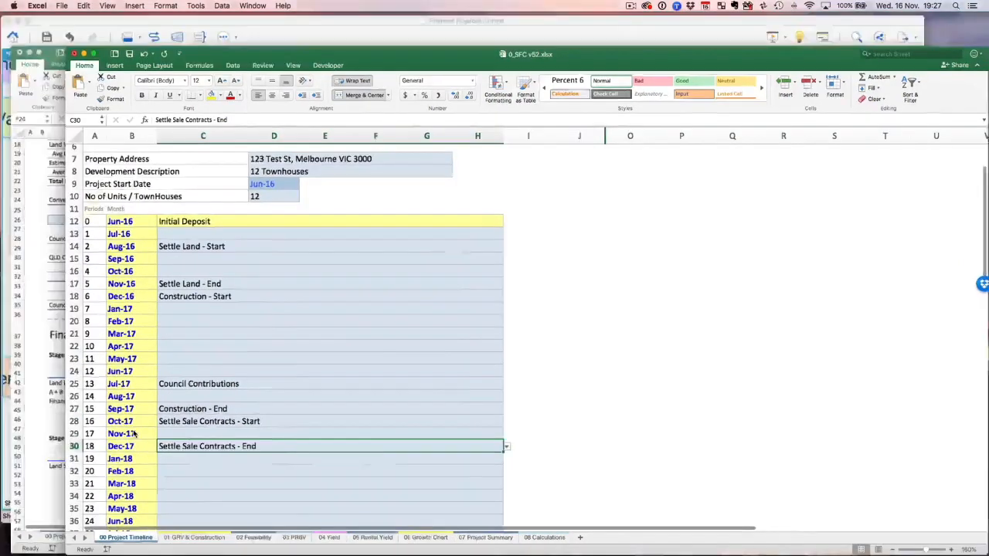
pyautogui.hotkey('ctrl', 'Up')
pyautogui.click(316, 435)
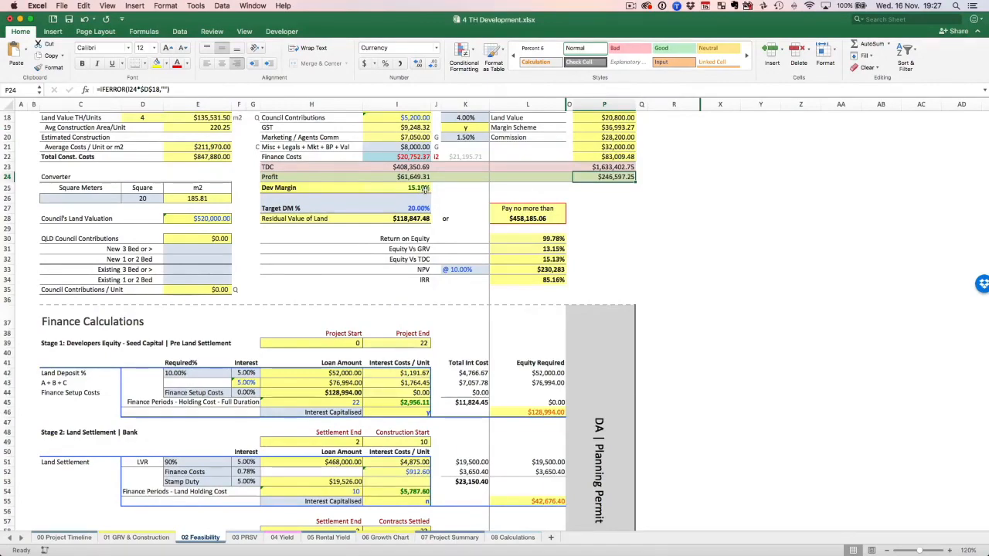
# Return to 0_SFC v52.xlsx and compare its 02 Feasibility return figures with the milestones on 00 Project Timeline.
pyautogui.hotkey('ctrl', 'Up')
pyautogui.click(433, 330)
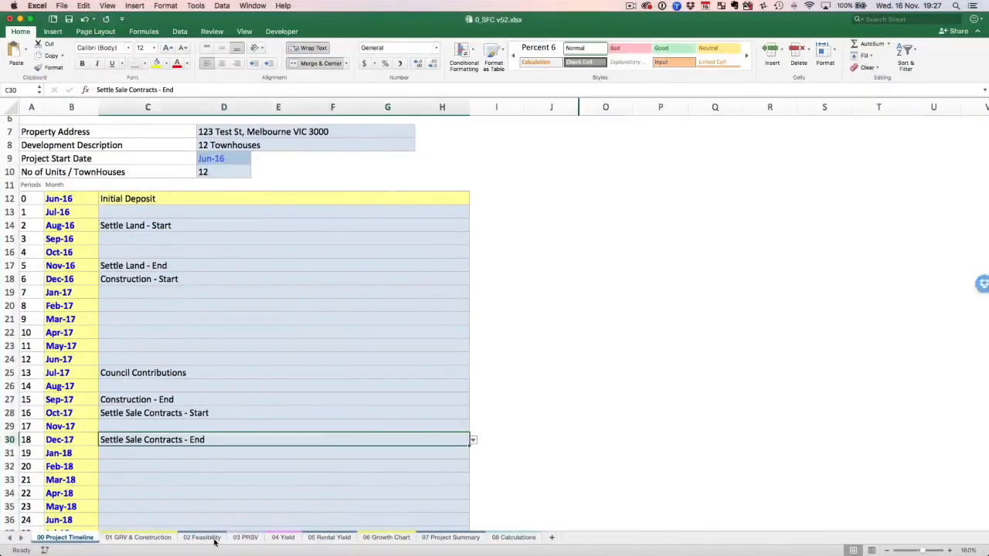
pyautogui.click(200, 537)
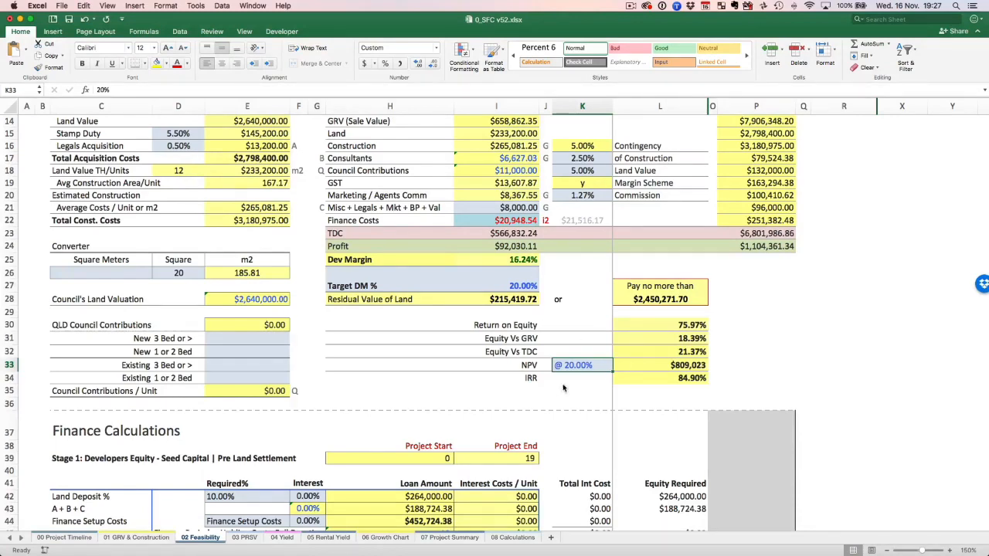
pyautogui.click(64, 537)
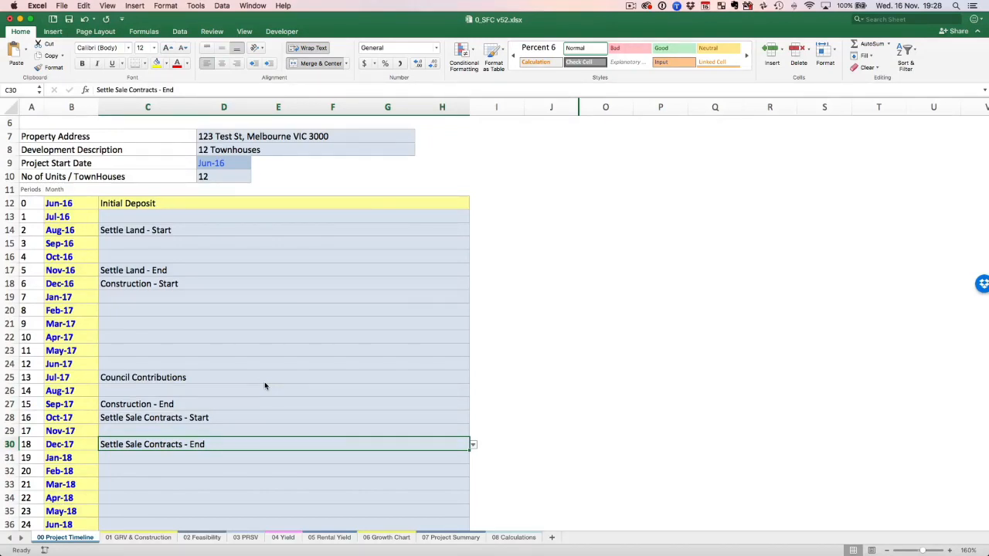
# Revisit the 4 TH Development feasibility, and return to the total Profit figure on the 02 Feasibility sheet of 0_SFC v52.xlsx.
pyautogui.hotkey('ctrl', 'Up')
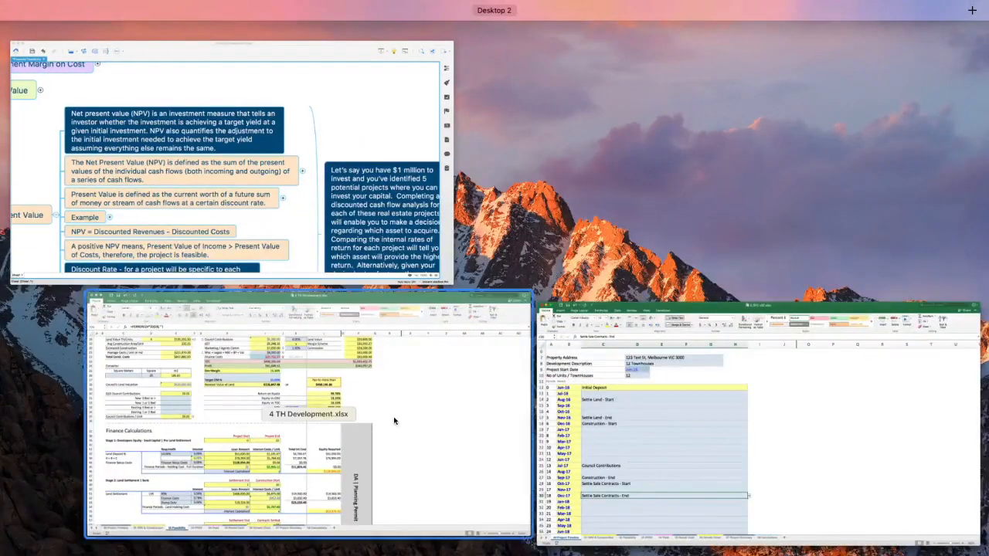
pyautogui.click(292, 391)
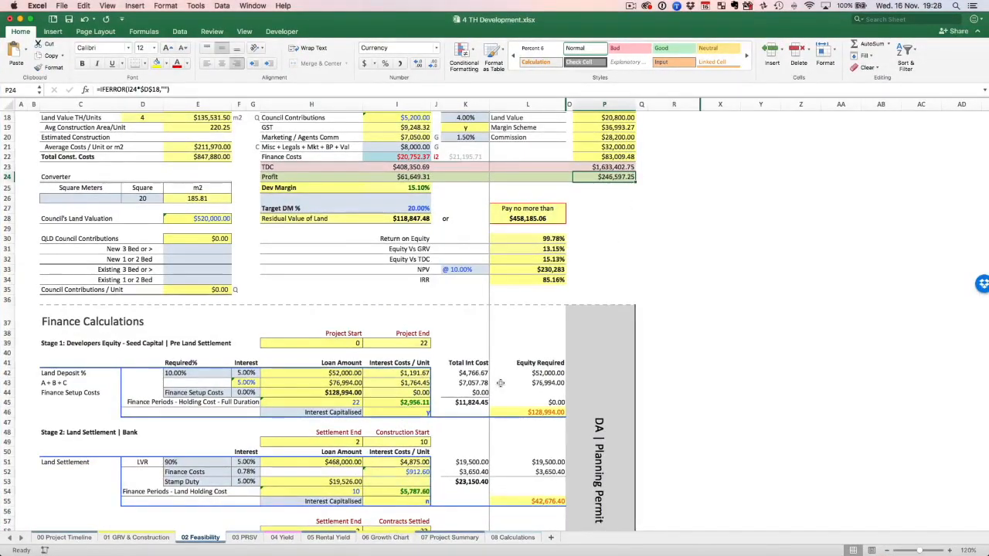
pyautogui.hotkey('ctrl', 'Up')
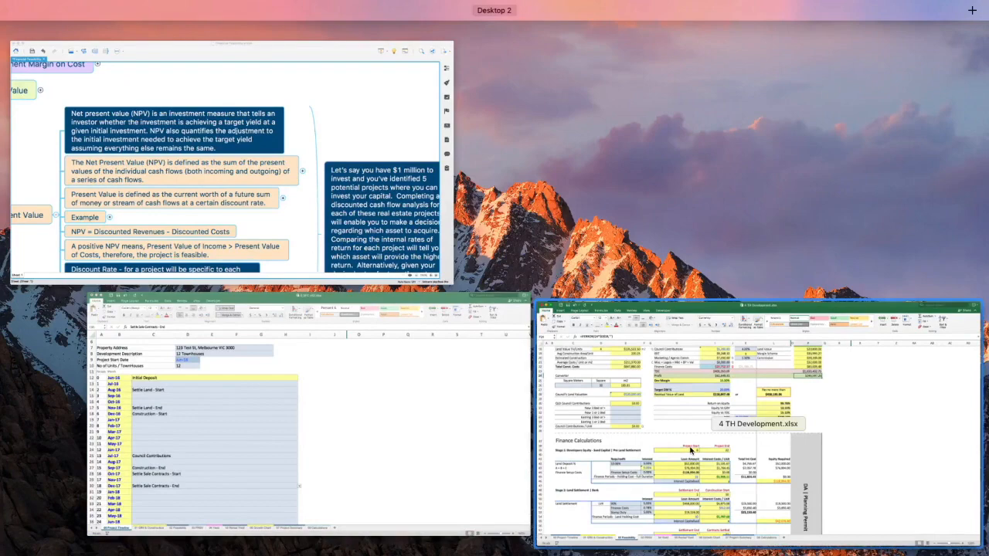
pyautogui.click(294, 407)
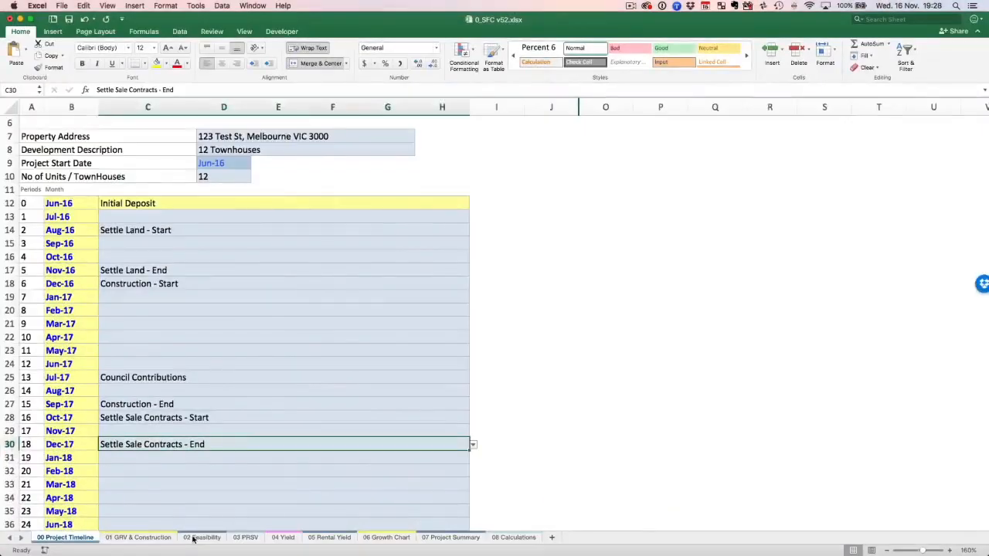
pyautogui.click(193, 537)
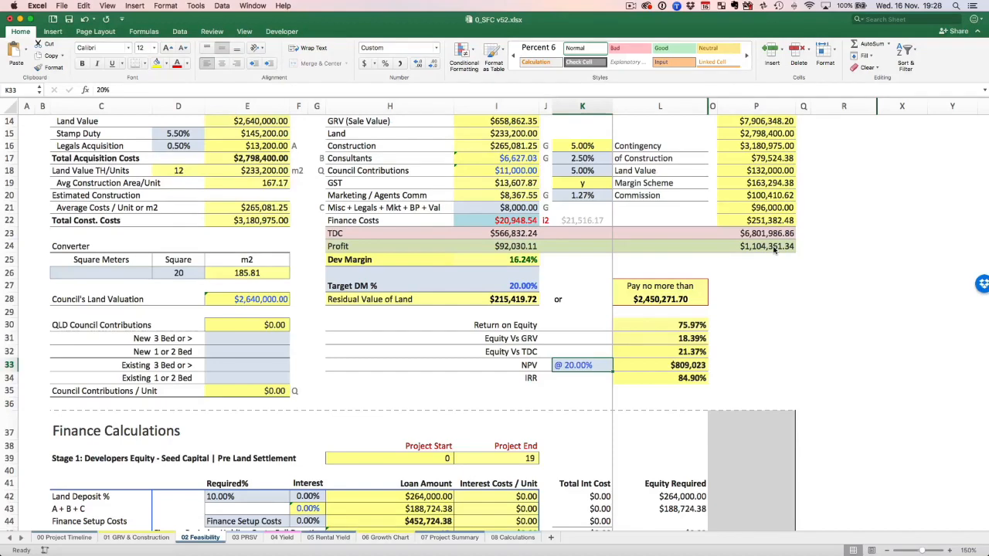
pyautogui.scroll(5, 773, 249)
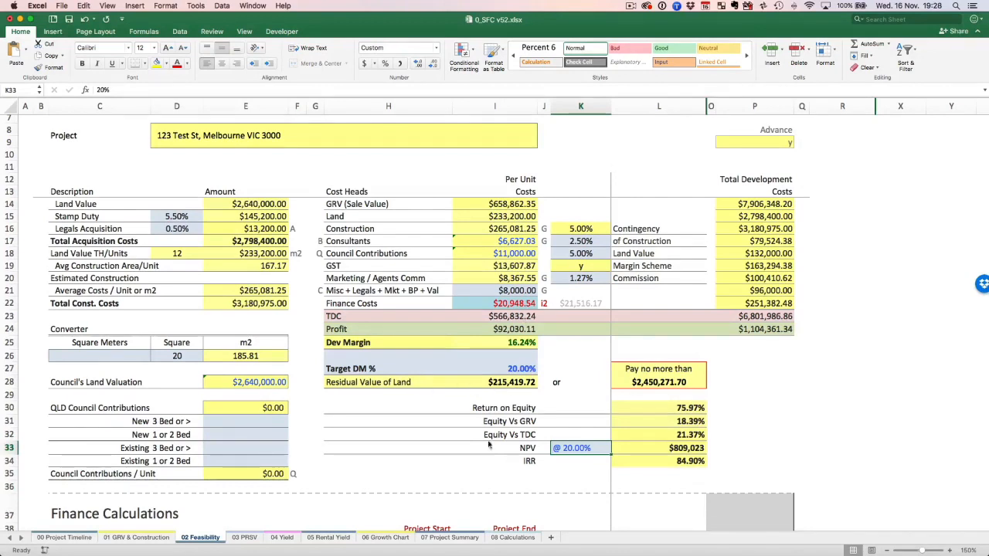
# Select the NPV and IRR labels on 02 Feasibility and examine both measures alongside the cost heads and Finance Calculations.
pyautogui.click(522, 452)
pyautogui.click(523, 461)
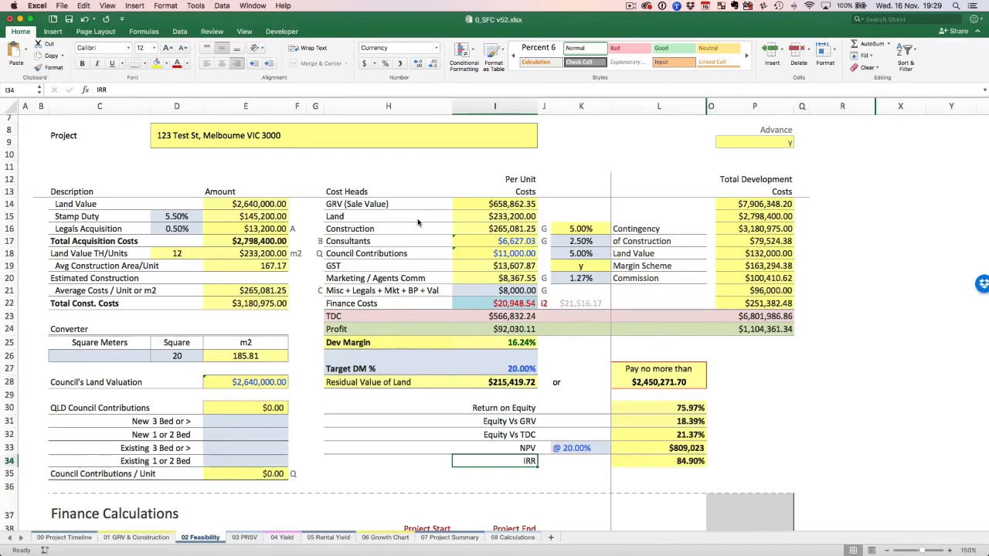
pyautogui.scroll(-3, 417, 223)
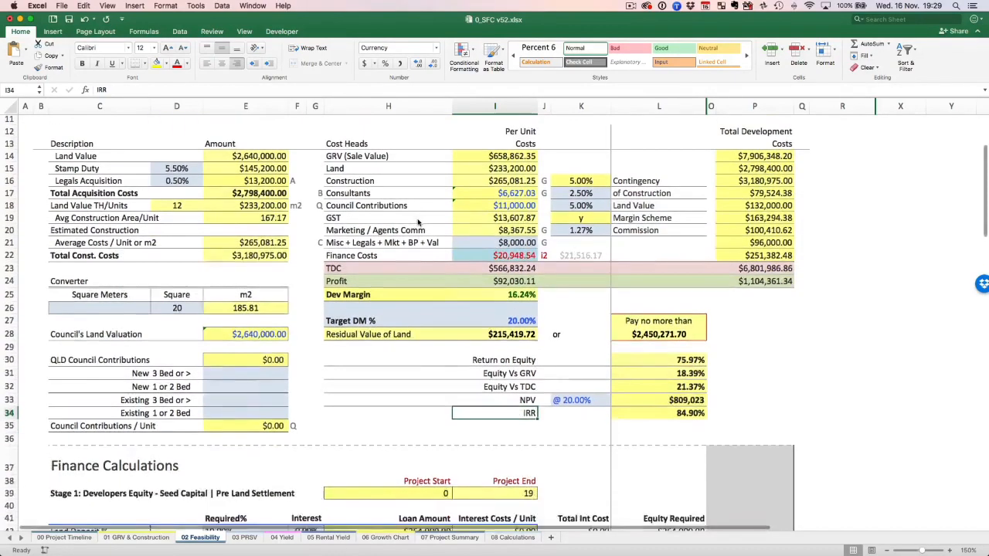
pyautogui.scroll(-6, 417, 223)
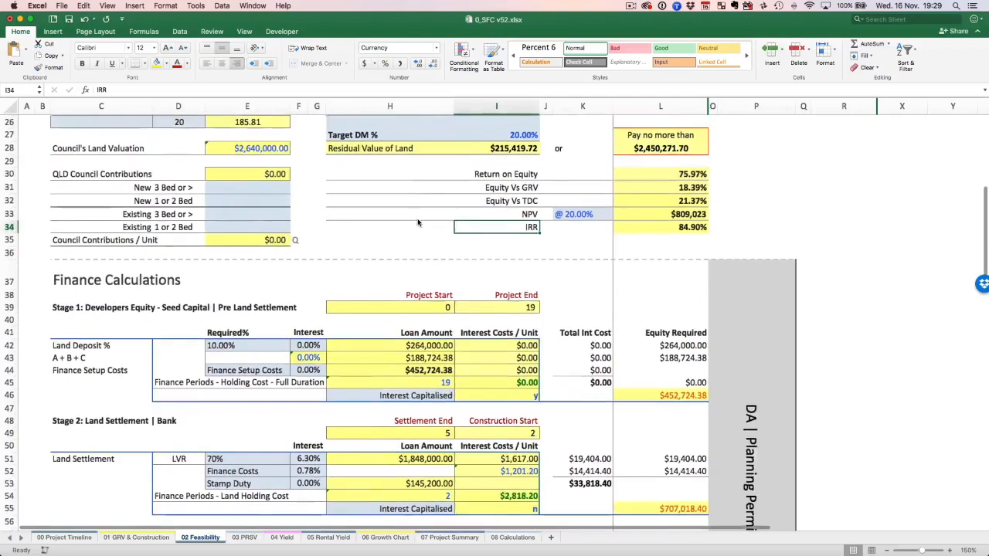
pyautogui.scroll(9, 417, 222)
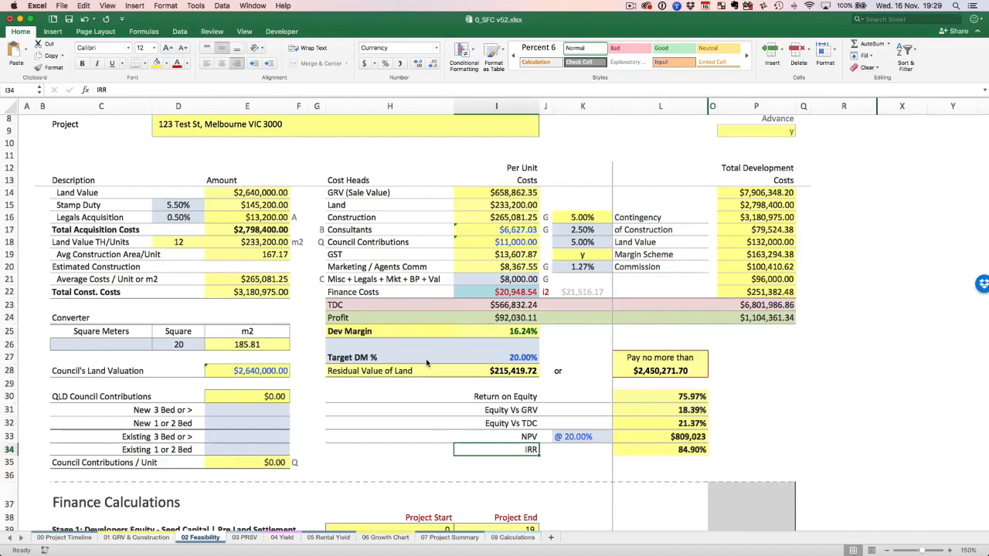
pyautogui.press('Up')
pyautogui.click(530, 450)
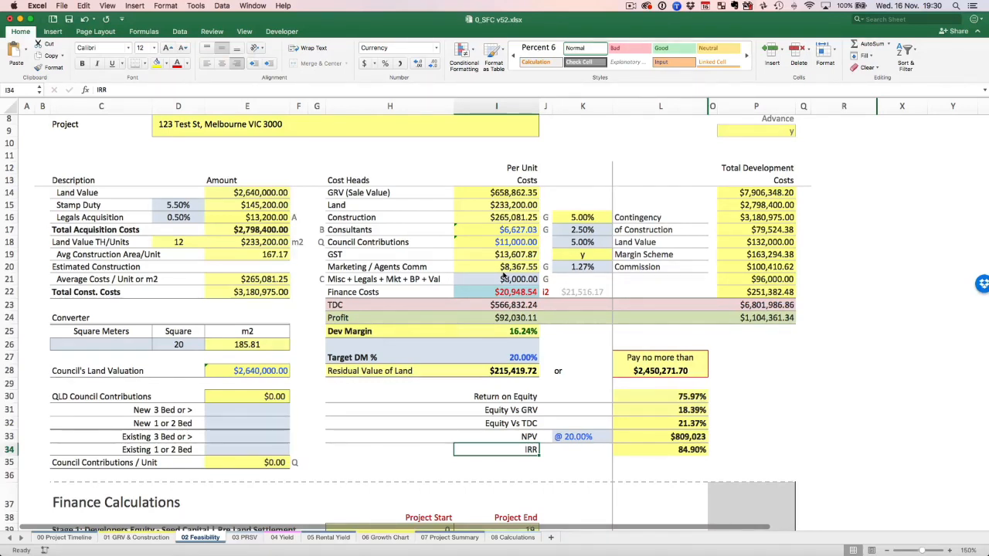
# Review the cost heads and return measures on 02 Feasibility, and select Unit 1's construction cost per m2 on 01 GRV & Construction.
pyautogui.scroll(1, 506, 200)
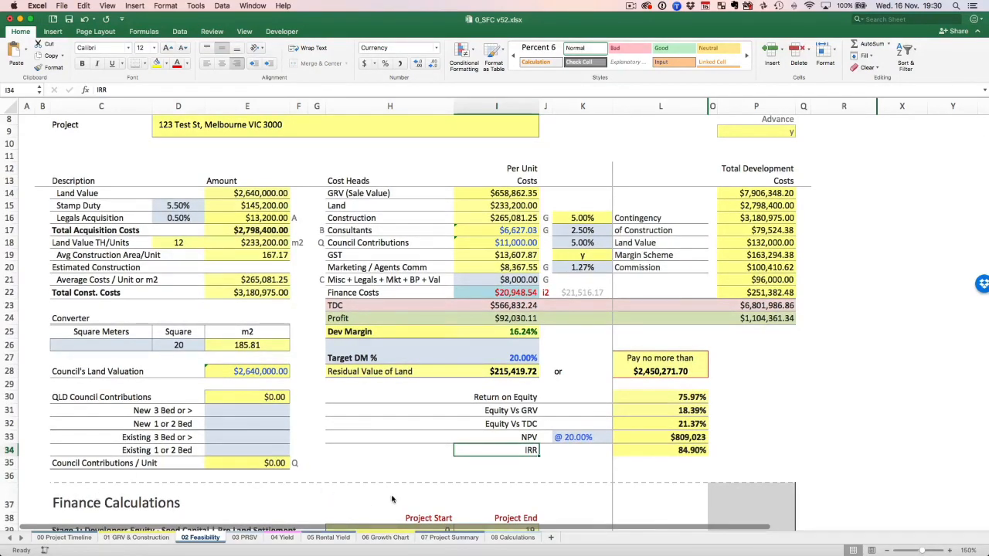
pyautogui.scroll(-5, 393, 500)
pyautogui.scroll(10, 464, 456)
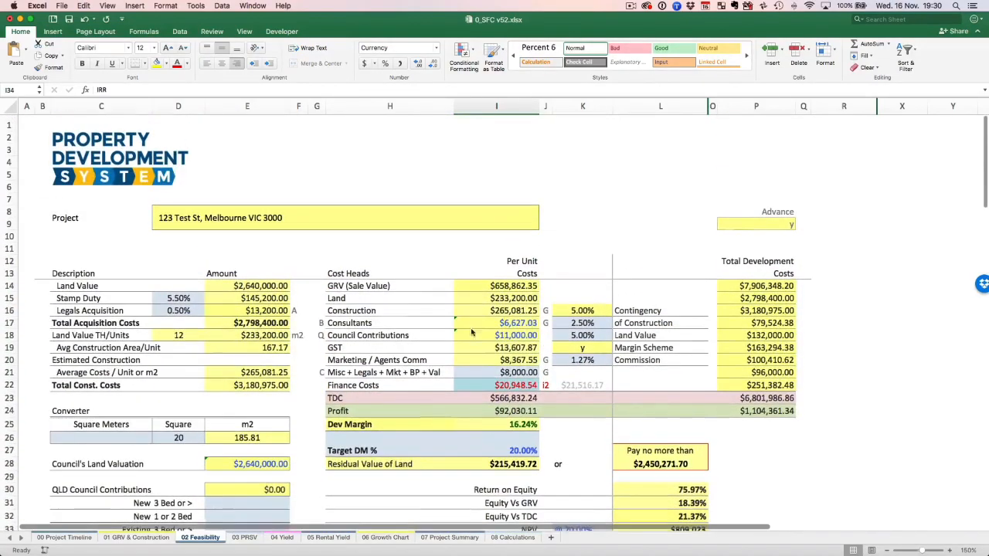
pyautogui.scroll(-3, 513, 430)
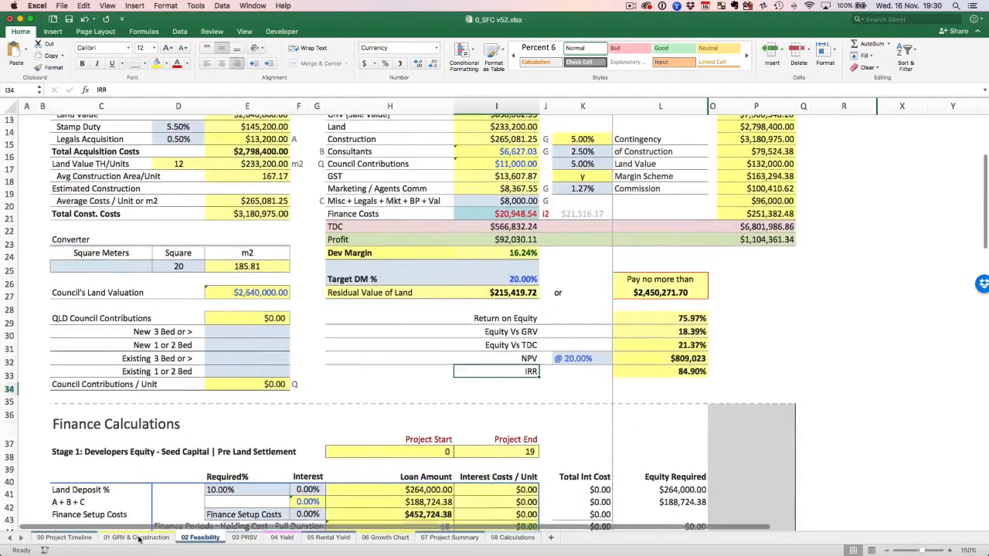
pyautogui.click(132, 538)
pyautogui.scroll(-8, 335, 294)
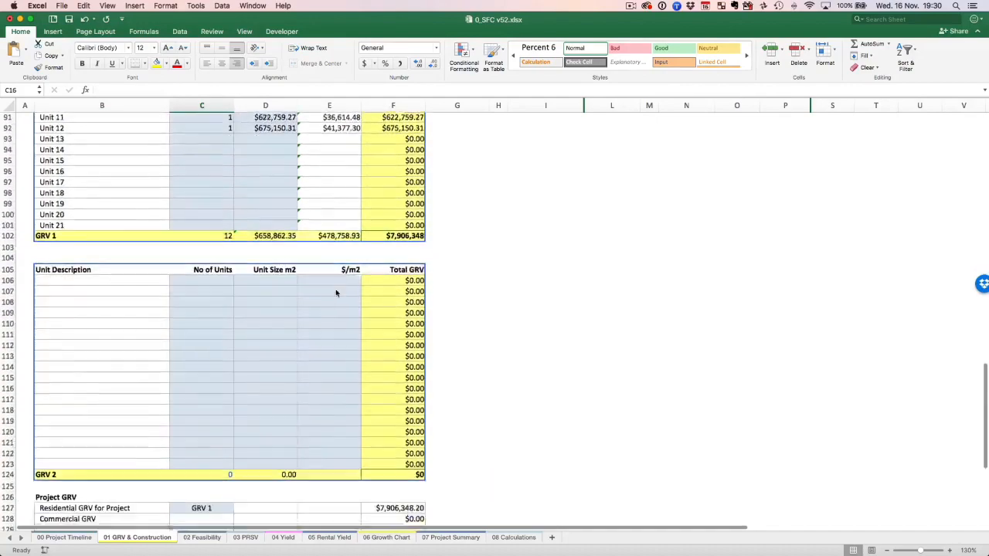
pyautogui.scroll(-5, 335, 292)
pyautogui.scroll(20, 335, 292)
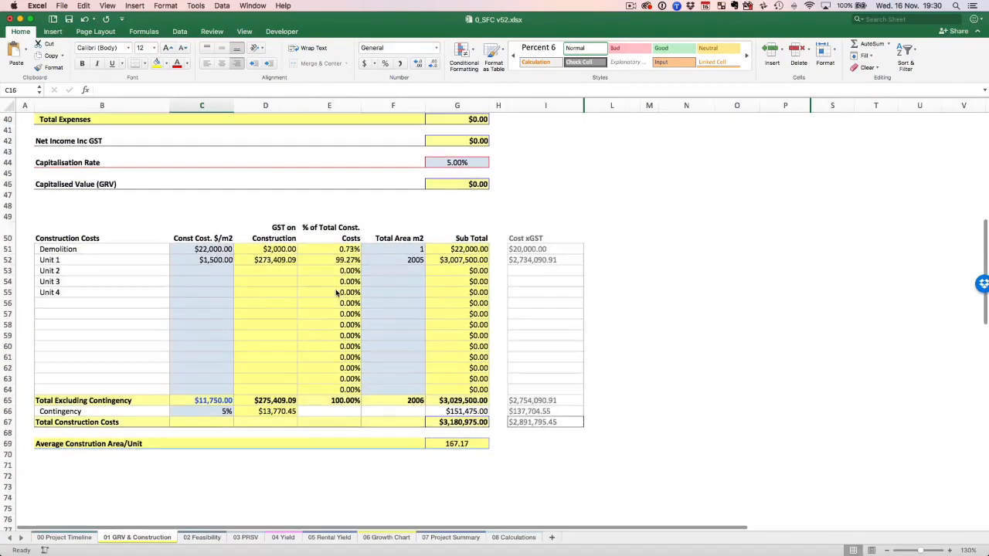
pyautogui.click(219, 262)
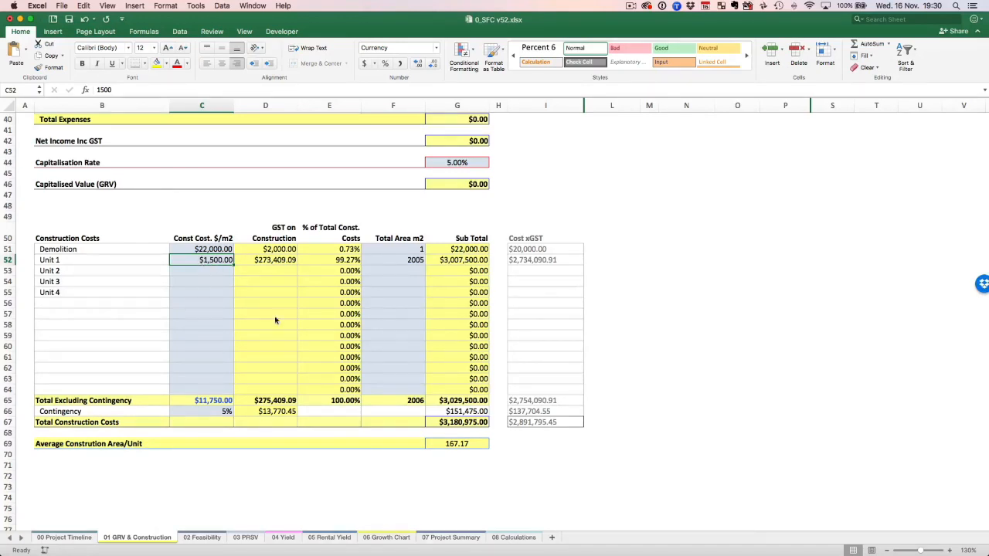
# Return to 02 Feasibility and examine the cost heads, return measures and Finance Calculations.
pyautogui.click(201, 537)
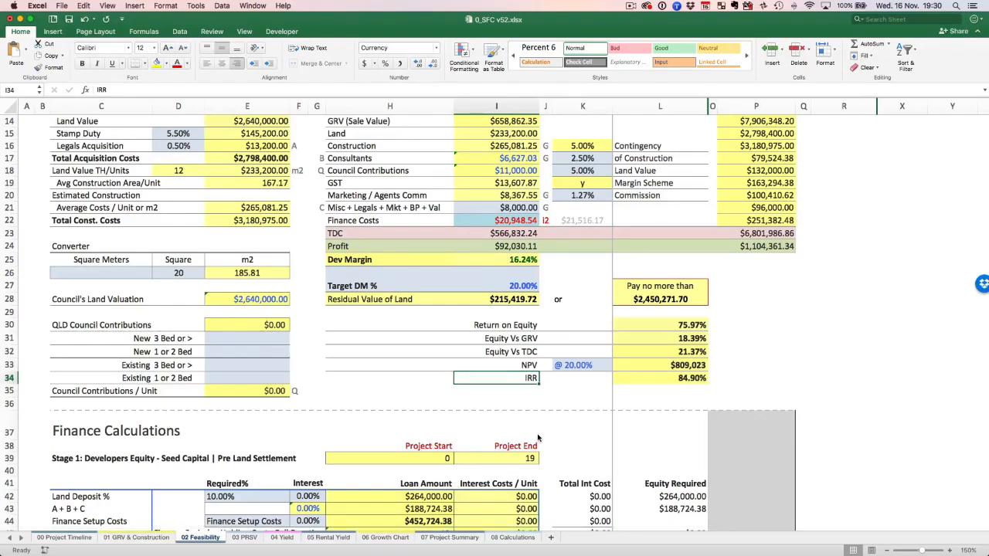
pyautogui.scroll(-10, 539, 437)
pyautogui.scroll(-3, 503, 373)
pyautogui.scroll(15, 503, 374)
pyautogui.scroll(-5, 503, 374)
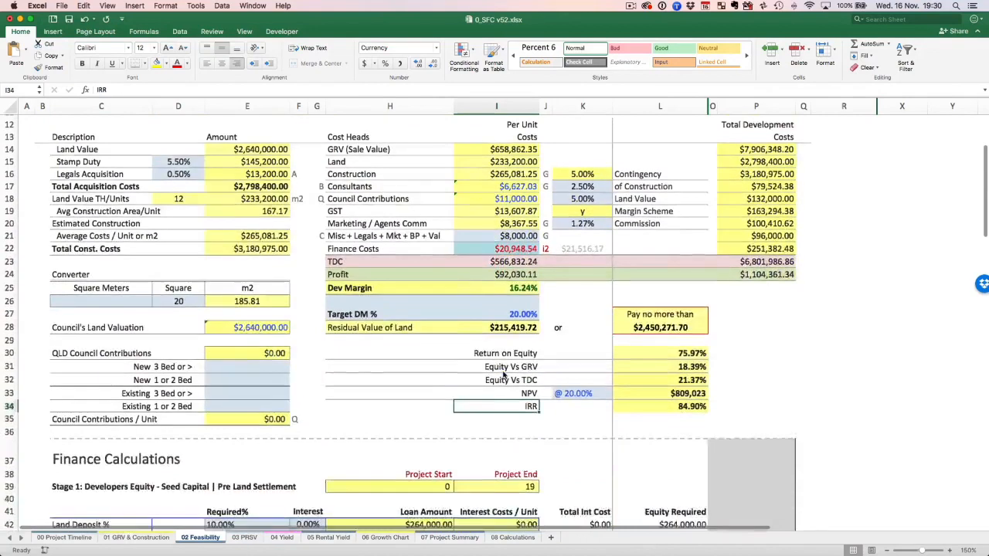
pyautogui.scroll(2, 503, 373)
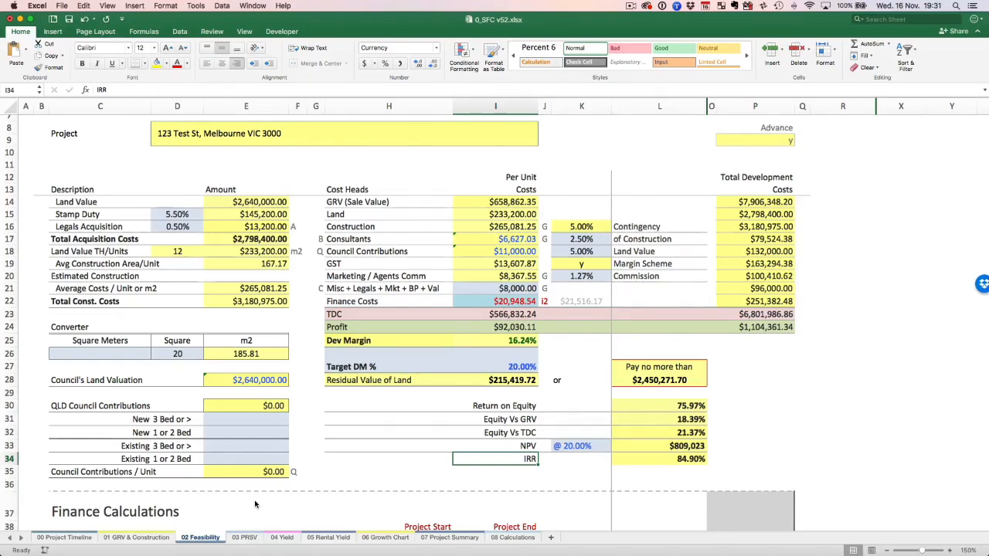
pyautogui.scroll(-2, 475, 502)
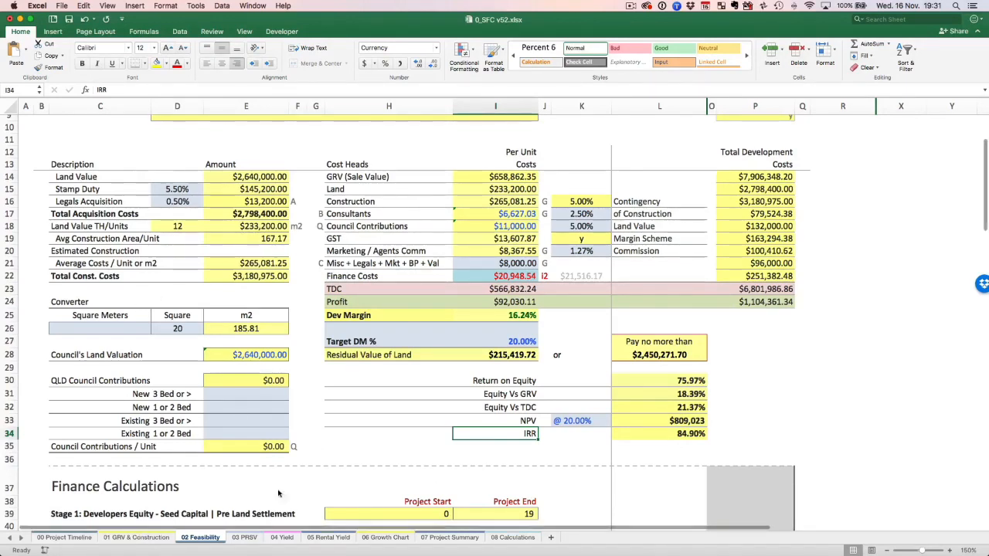
# Select the Project Related Site Value heading on 03 PRSV, and compare that sheet with 02 Feasibility.
pyautogui.click(244, 537)
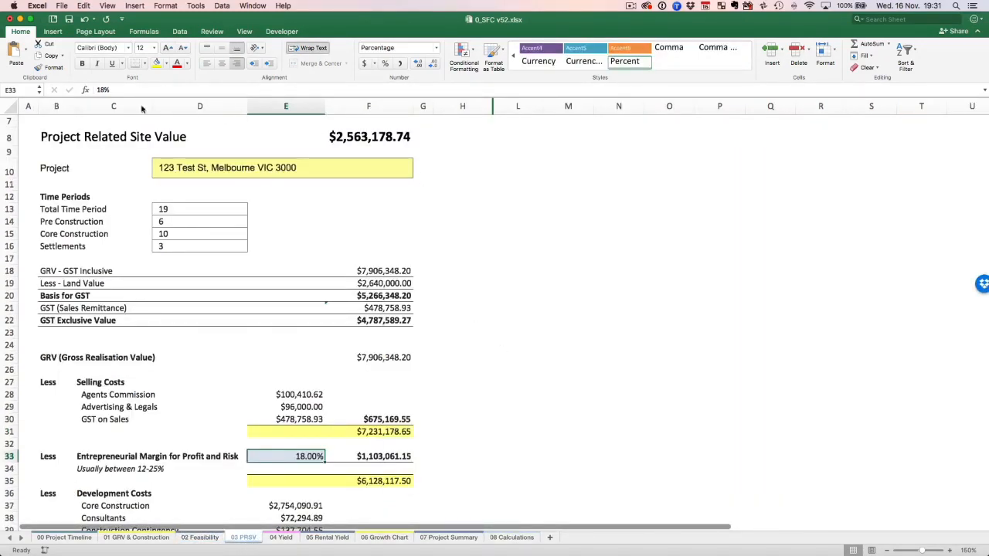
pyautogui.click(59, 142)
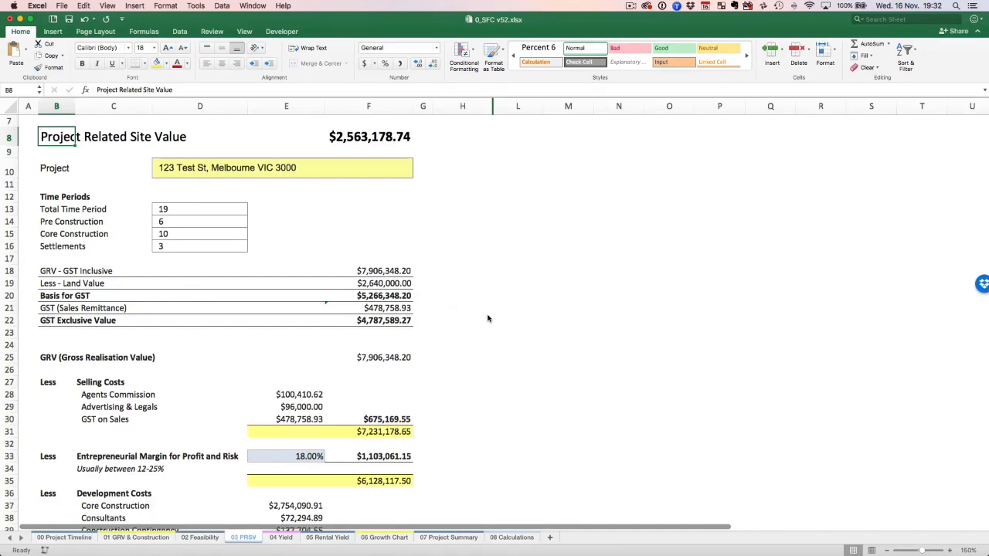
pyautogui.click(200, 538)
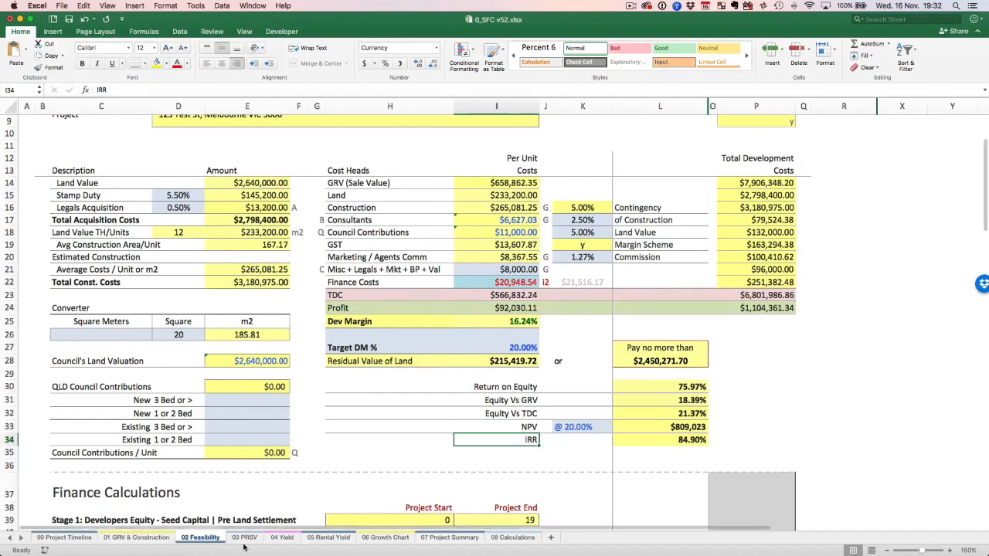
pyautogui.hotkey('ctrl', 'pagedown')
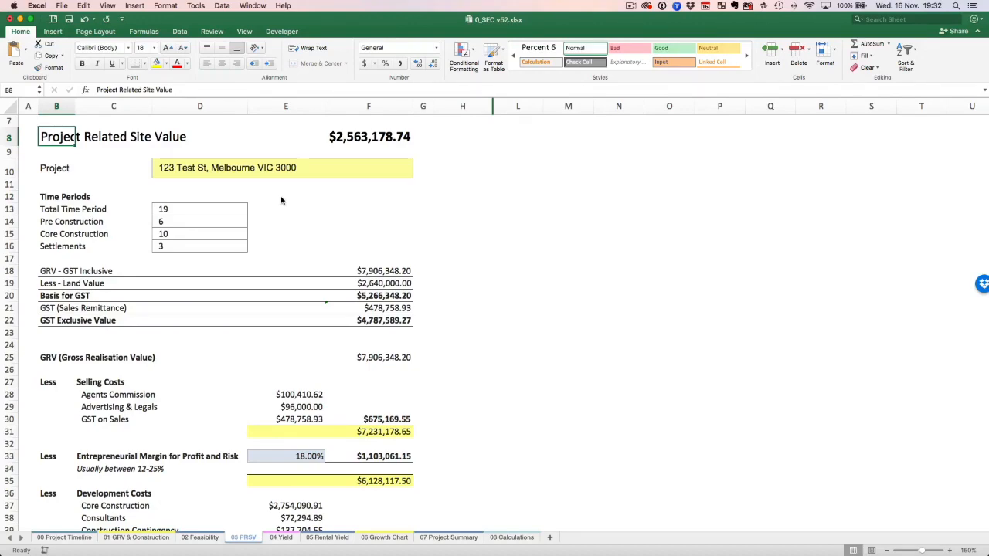
# Select the Land Value on 01 GRV & Construction, and return to 03 PRSV to compare it with the Project Related Site Value.
pyautogui.click(136, 537)
pyautogui.scroll(10, 259, 238)
pyautogui.click(461, 216)
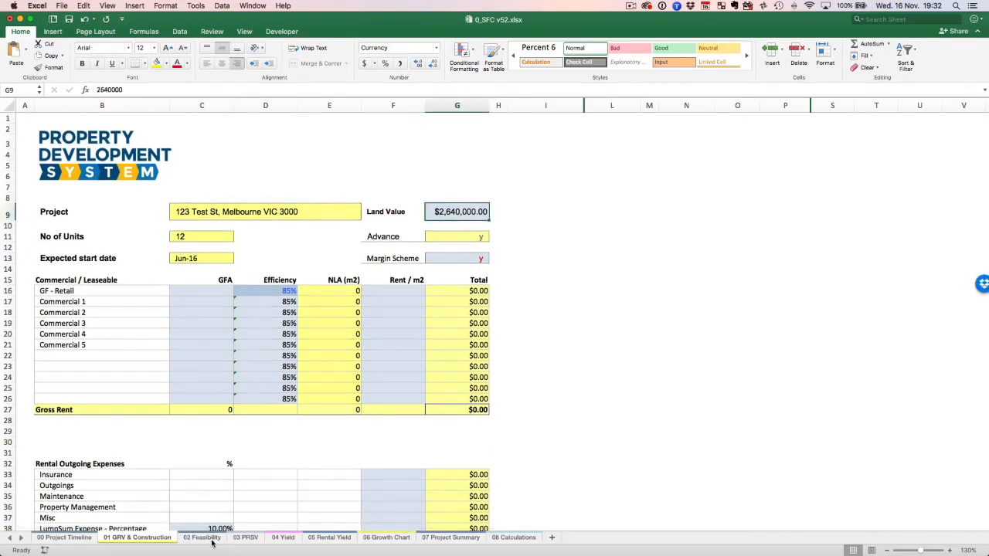
pyautogui.click(243, 538)
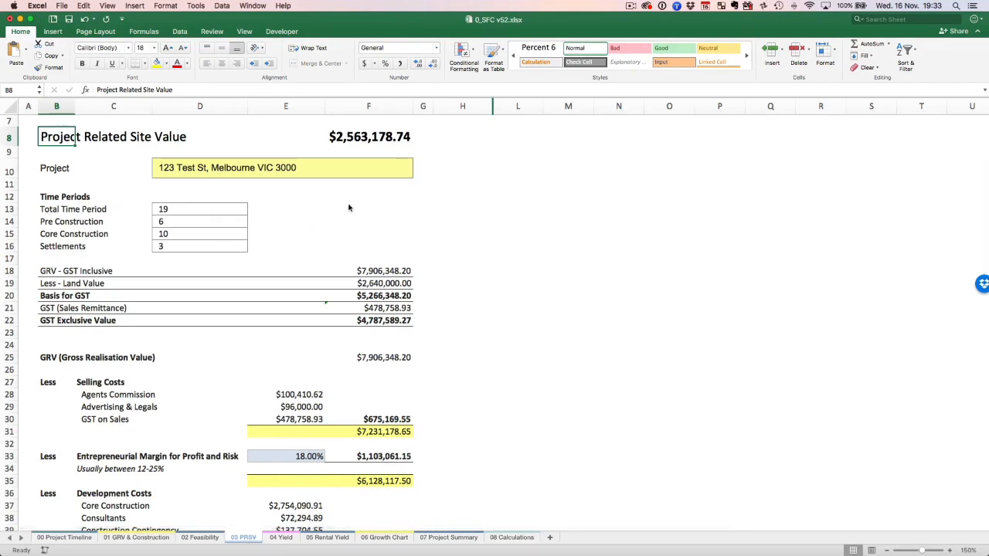
# Review the cost deductions on 03 PRSV, and select the percentage for Entrepreneurial Margin for Profit and Risk.
pyautogui.scroll(-5, 589, 364)
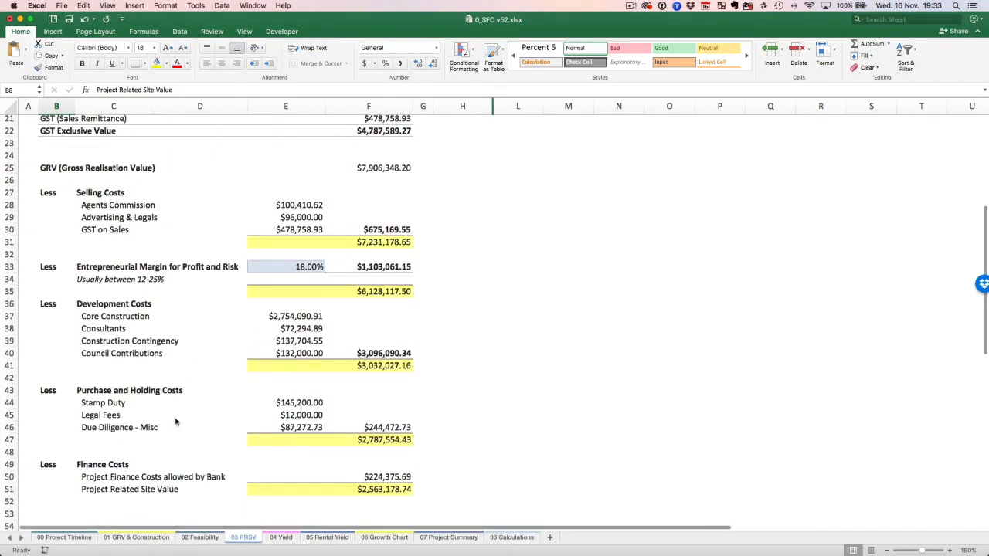
pyautogui.scroll(1, 308, 272)
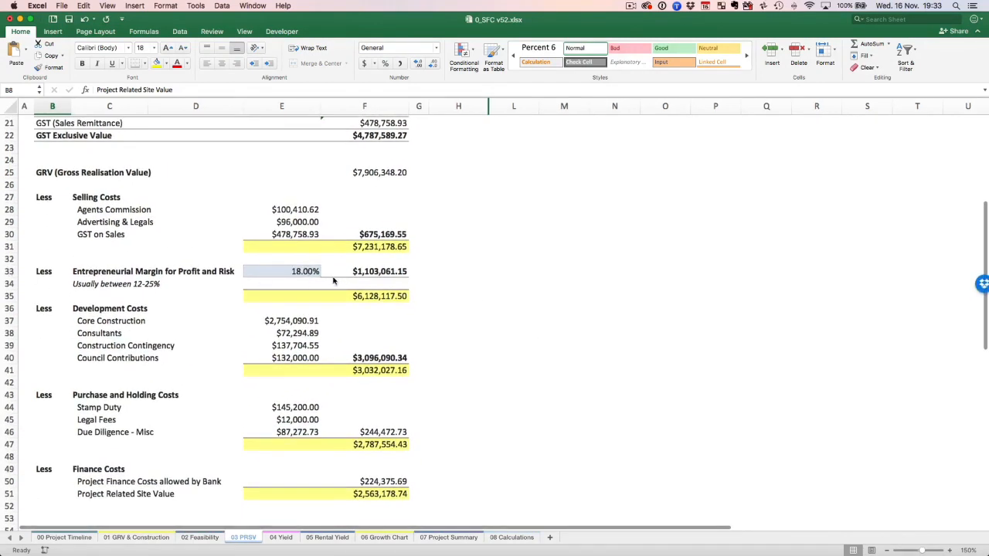
pyautogui.click(309, 274)
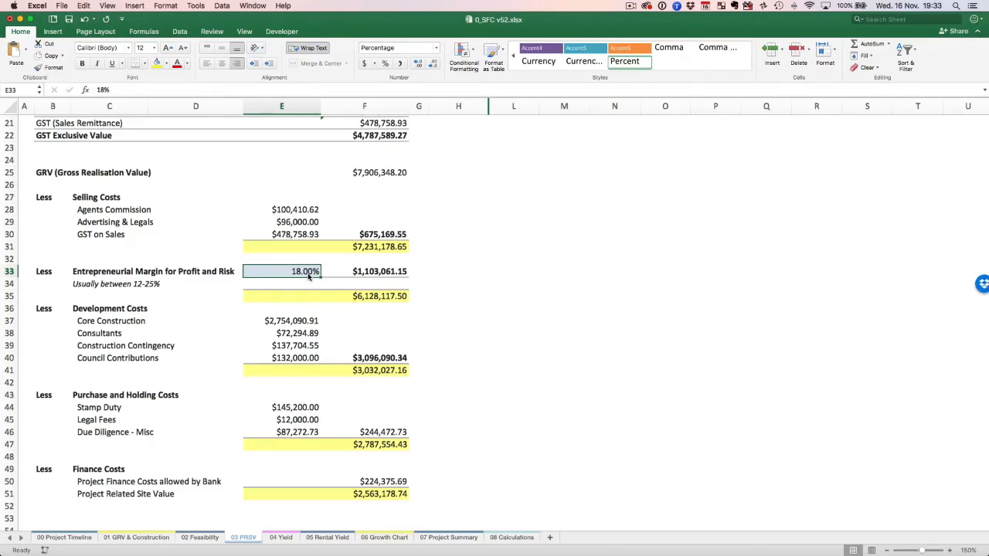
# Switch to the Financial Feasibility.xmind mind map in XMind and select the Discount Rate topic under Net Present Value.
pyautogui.hotkey('ctrl', 'Up')
pyautogui.click(370, 255)
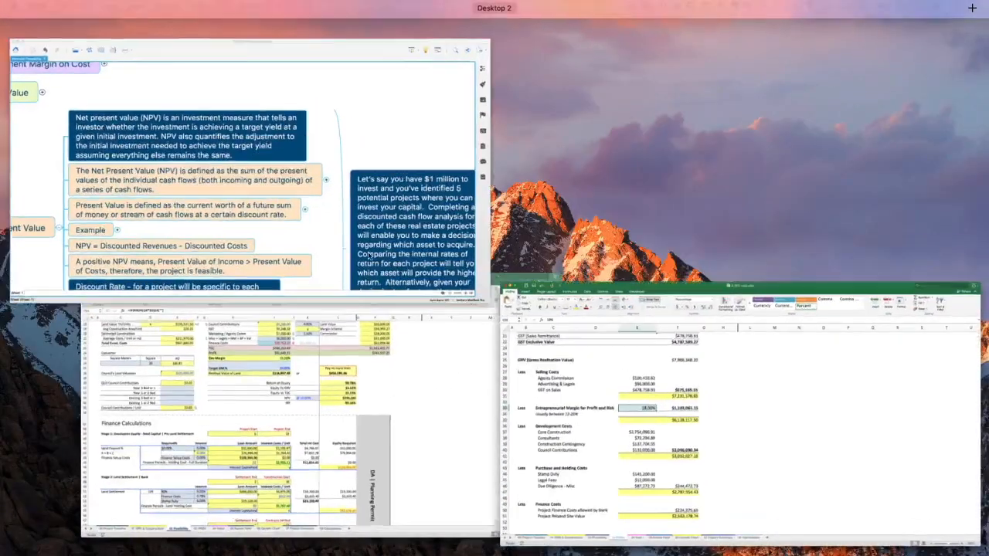
pyautogui.scroll(-10, 405, 319)
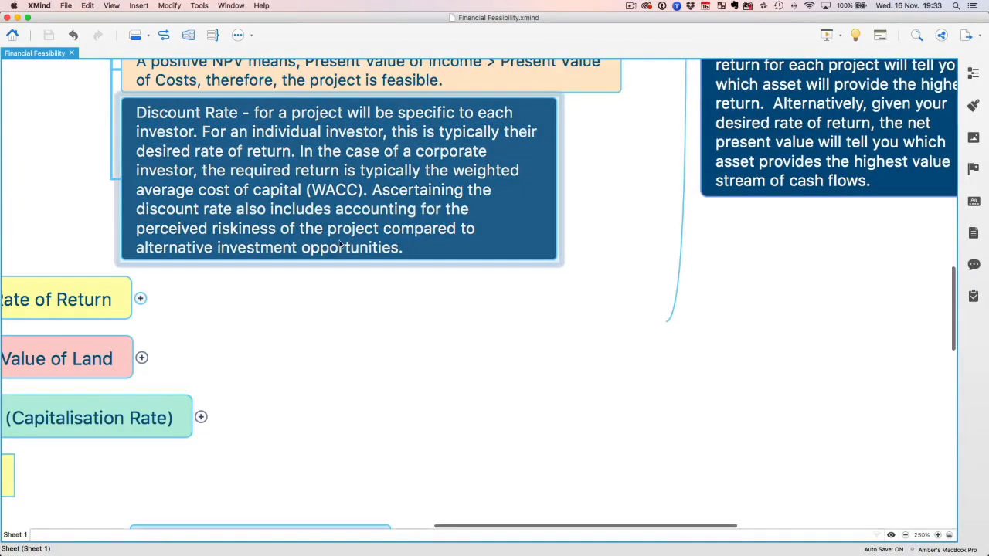
pyautogui.click(313, 239)
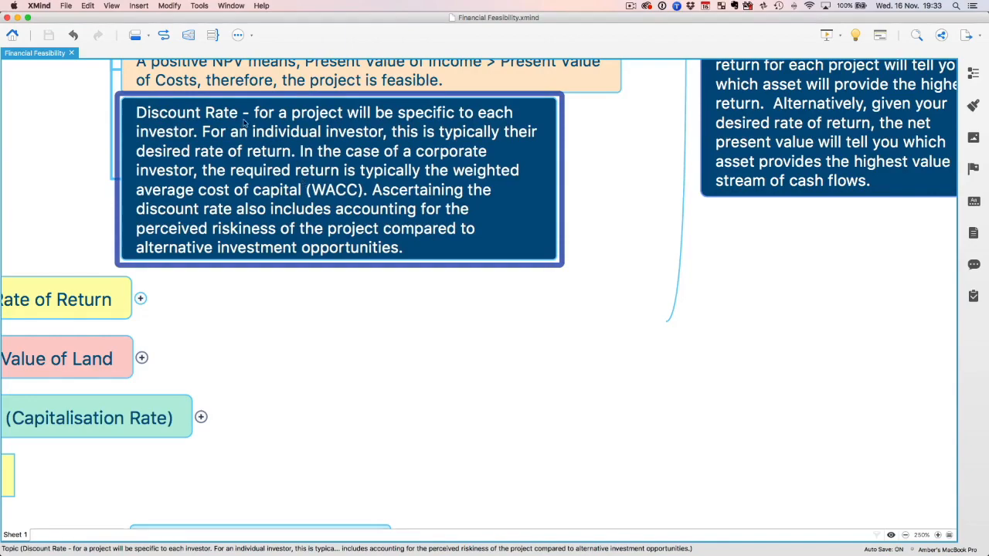
# Switch back to 0_SFC v52.xlsx in Excel and check the Project Related Site Value and Time Periods on 03 PRSV.
pyautogui.hotkey('ctrl', 'Up')
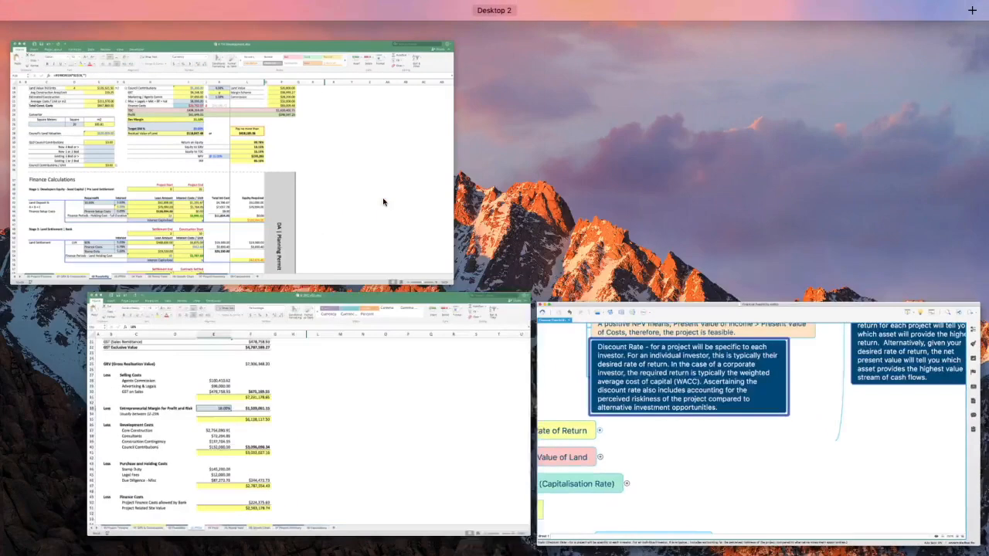
pyautogui.click(408, 430)
pyautogui.scroll(5, 472, 297)
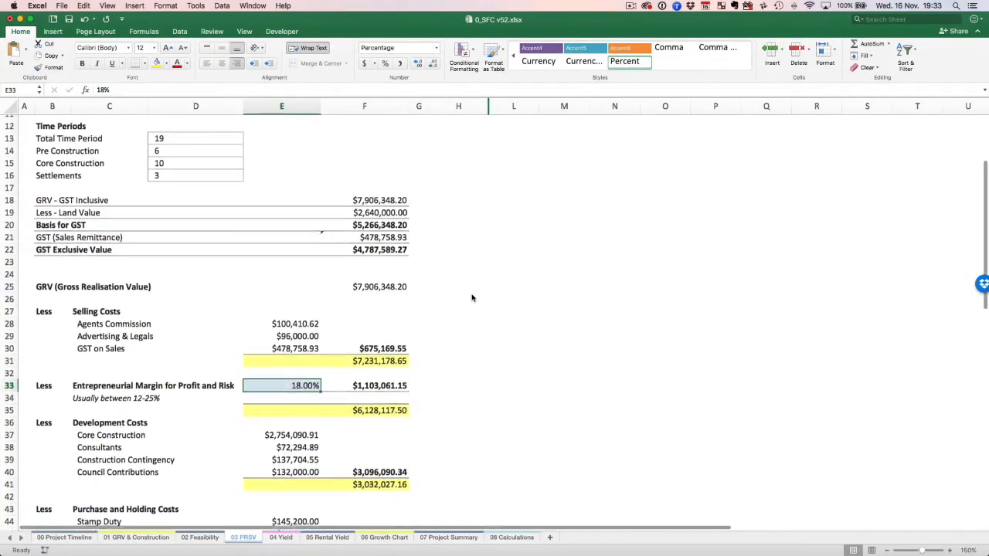
pyautogui.scroll(2, 472, 297)
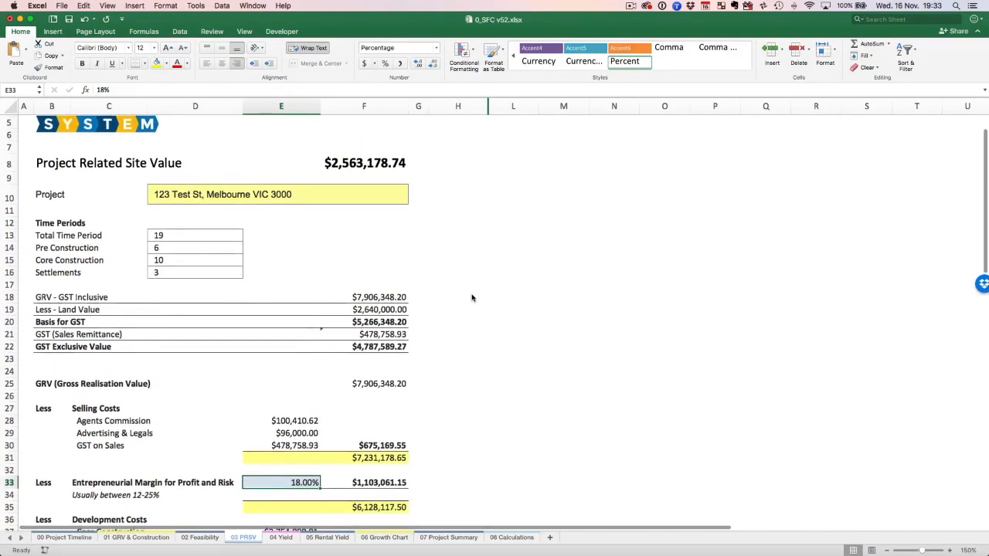
pyautogui.scroll(2, 472, 297)
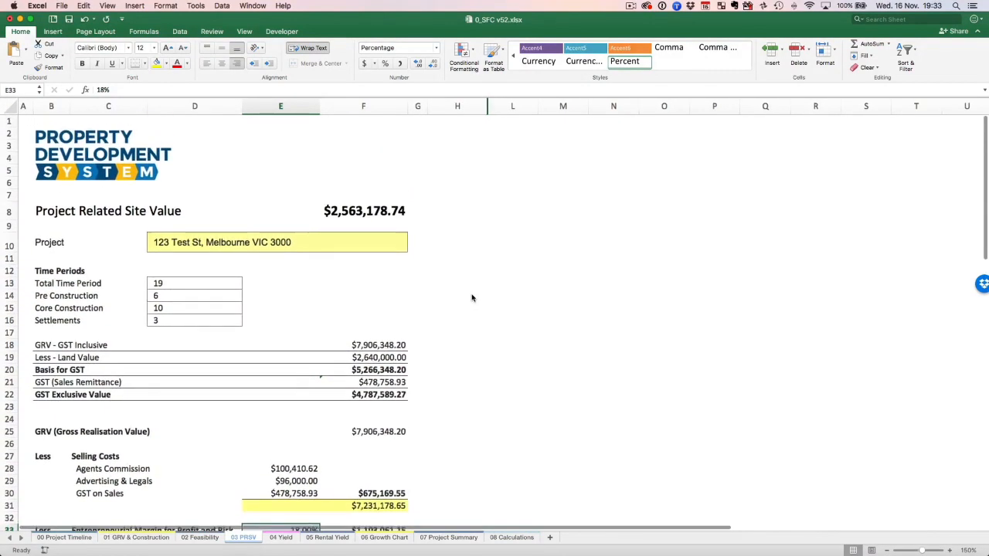
pyautogui.scroll(-1, 472, 297)
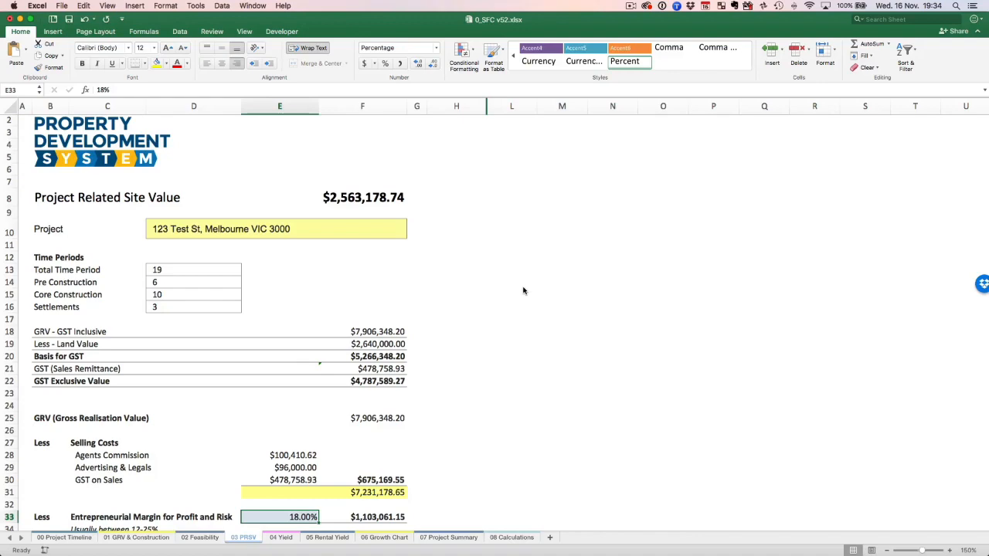
# Set the Entrepreneurial Margin for Profit and Risk on 03 PRSV to 22%.
pyautogui.scroll(-5, 523, 291)
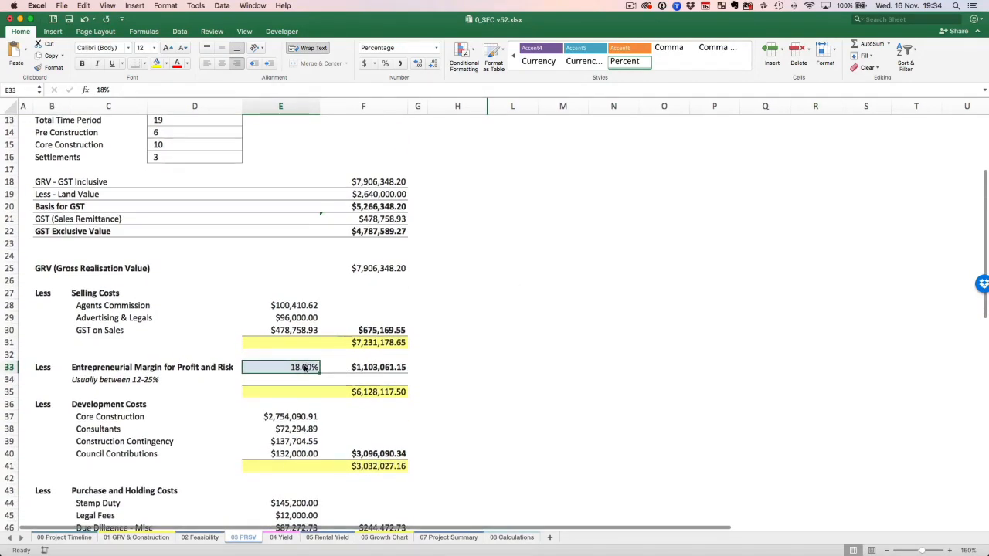
pyautogui.write('22')
pyautogui.press('Return')
pyautogui.click(309, 366)
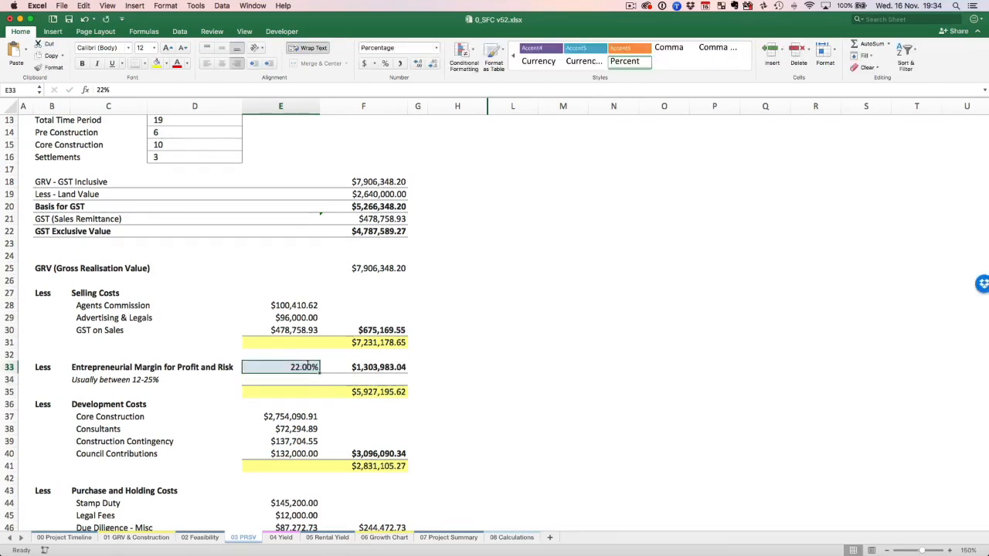
# Select the recalculated Project Related Site Value amount, and compare it with the Land Value on 01 GRV & Construction.
pyautogui.scroll(5, 363, 368)
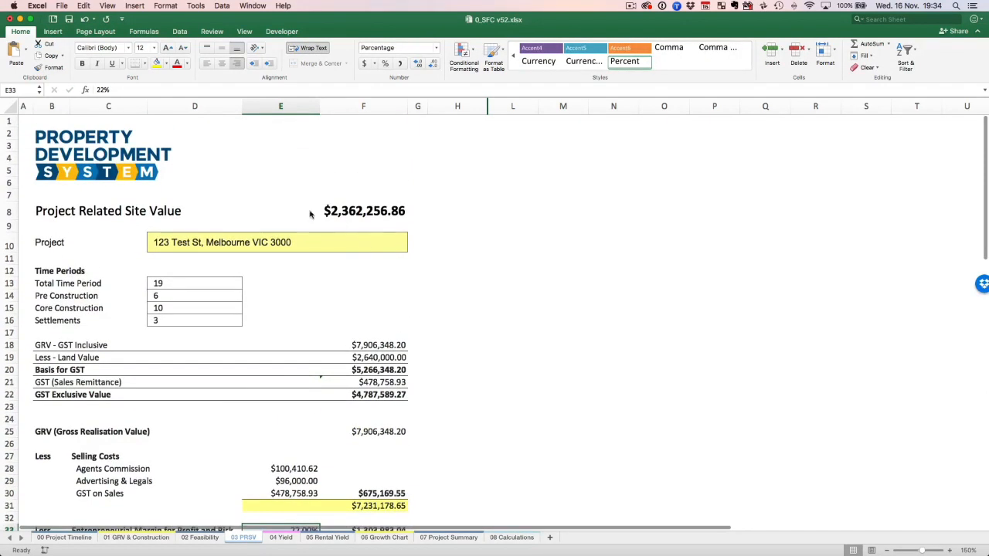
pyautogui.click(362, 213)
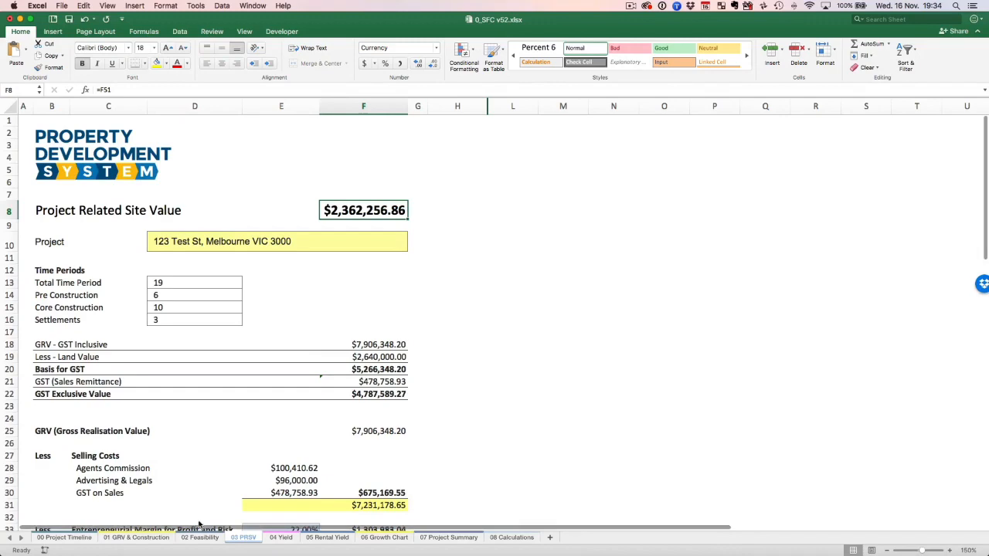
pyautogui.click(150, 540)
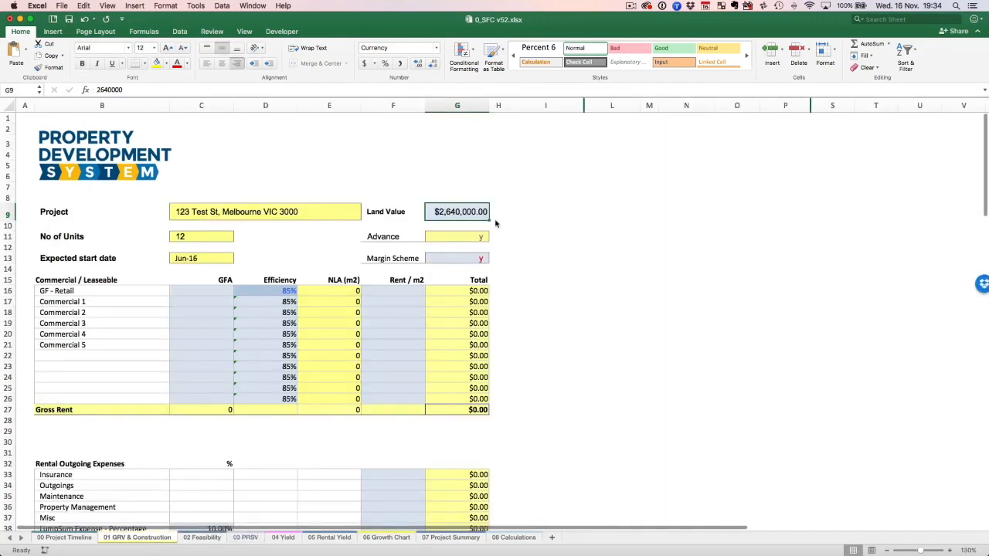
pyautogui.click(245, 539)
pyautogui.click(137, 539)
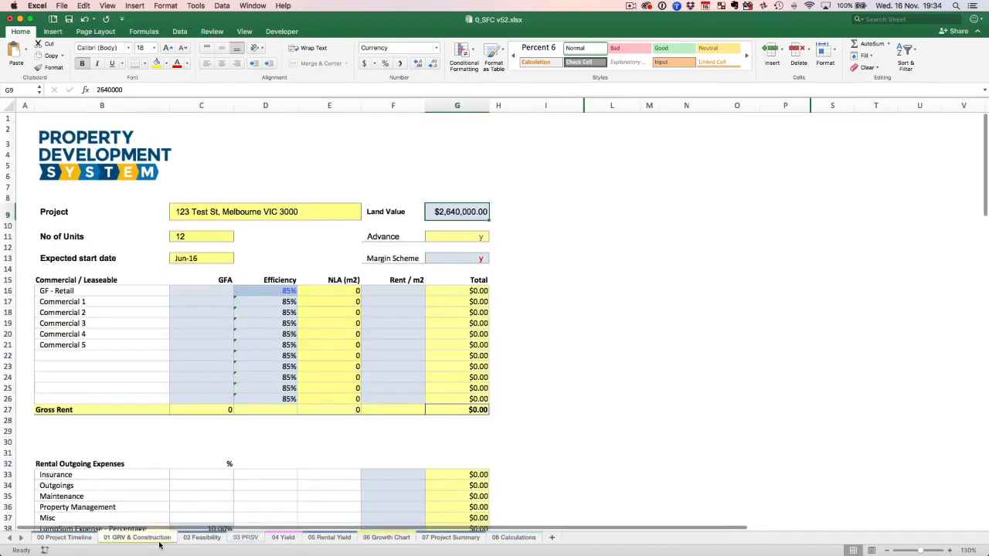
# Check the construction costs, residential unit values and Total Project GRV on 01 GRV & Construction.
pyautogui.scroll(-5, 320, 335)
pyautogui.scroll(-20, 319, 334)
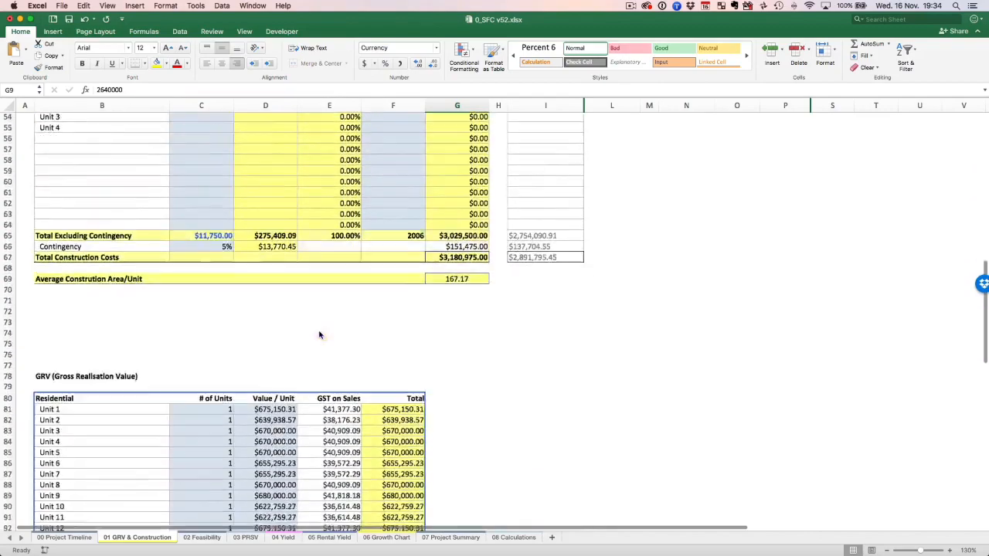
pyautogui.scroll(-7, 320, 335)
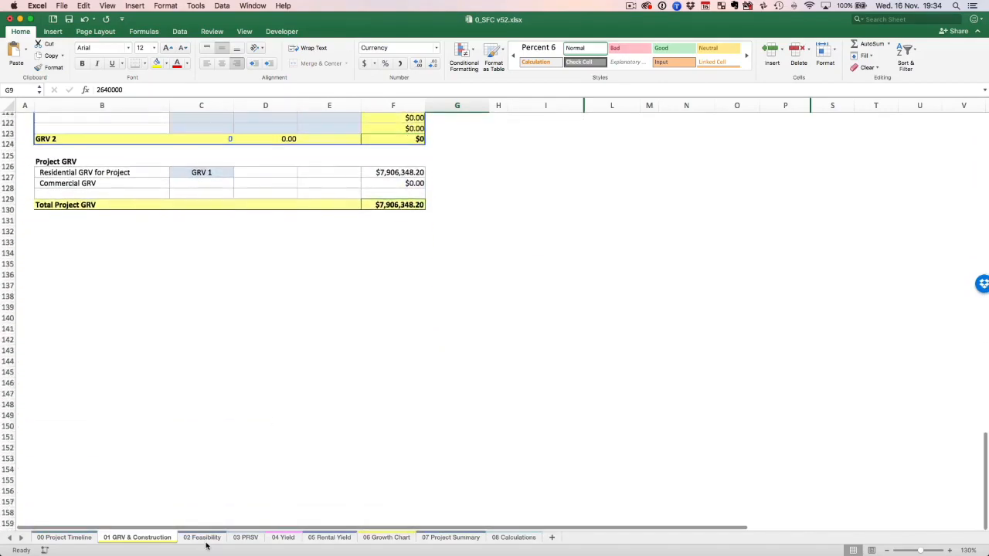
# Check the Total Developers Equity Contribution after input tax credits on 02 Feasibility.
pyautogui.hotkey('ctrl', 'pagedown')
pyautogui.scroll(-20, 304, 442)
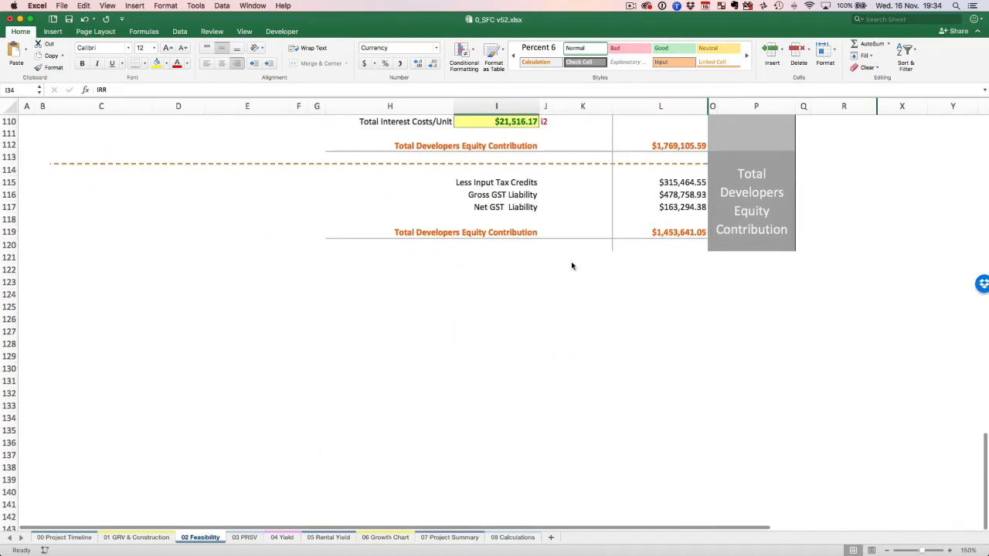
pyautogui.click(684, 232)
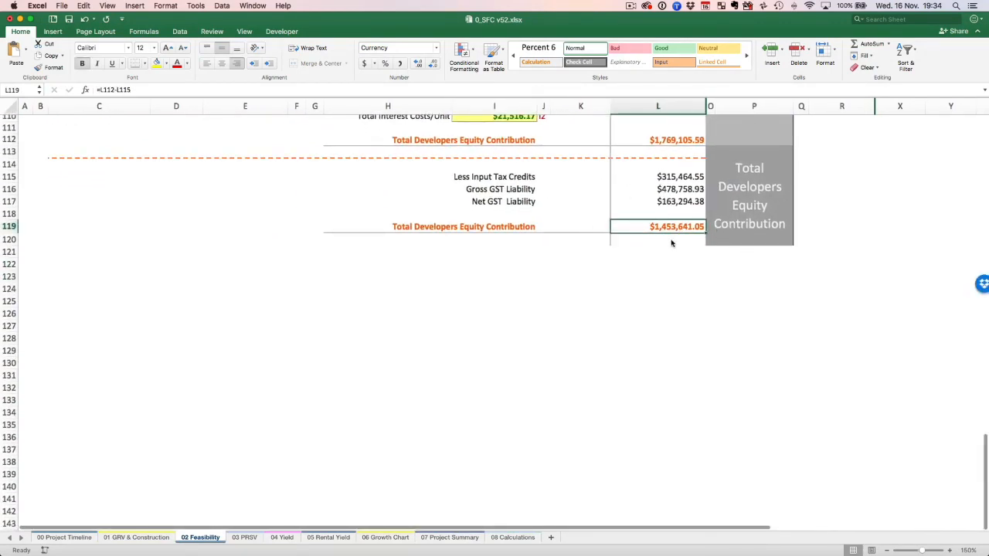
pyautogui.scroll(7, 671, 242)
# Check each of the Time Periods on 03 PRSV against the stages on 00 Project Timeline.
pyautogui.hotkey('ctrl', 'pagedown')
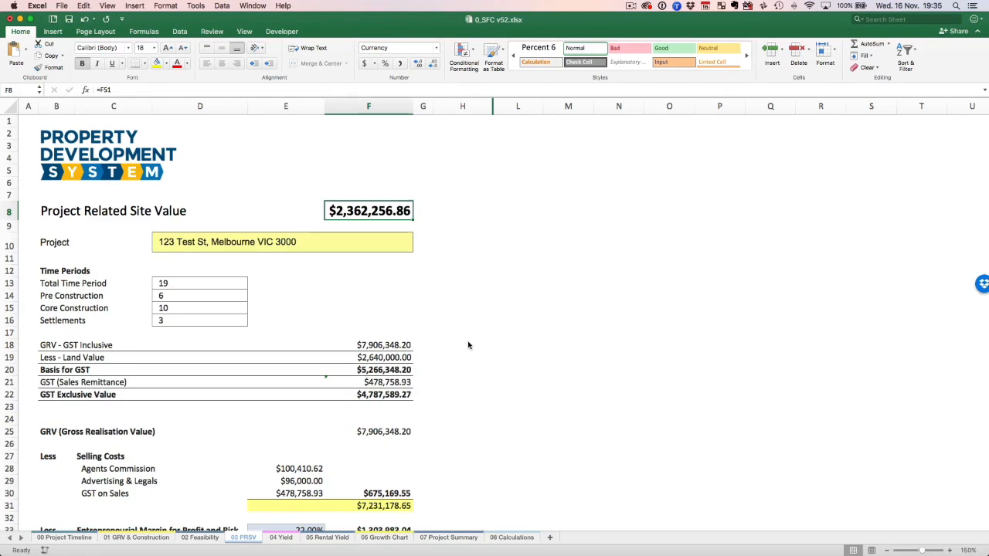
pyautogui.click(185, 287)
pyautogui.click(182, 298)
pyautogui.click(182, 310)
pyautogui.click(180, 322)
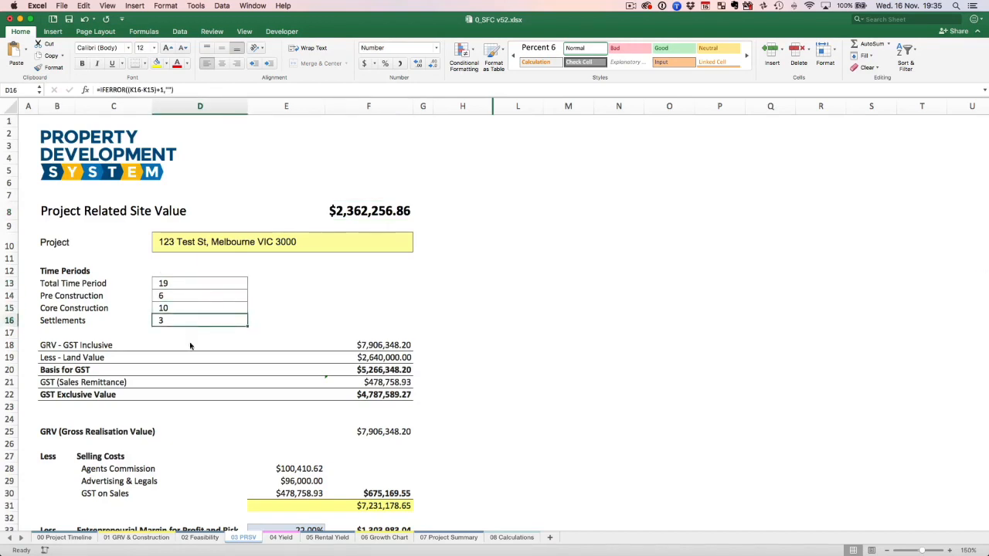
pyautogui.click(150, 325)
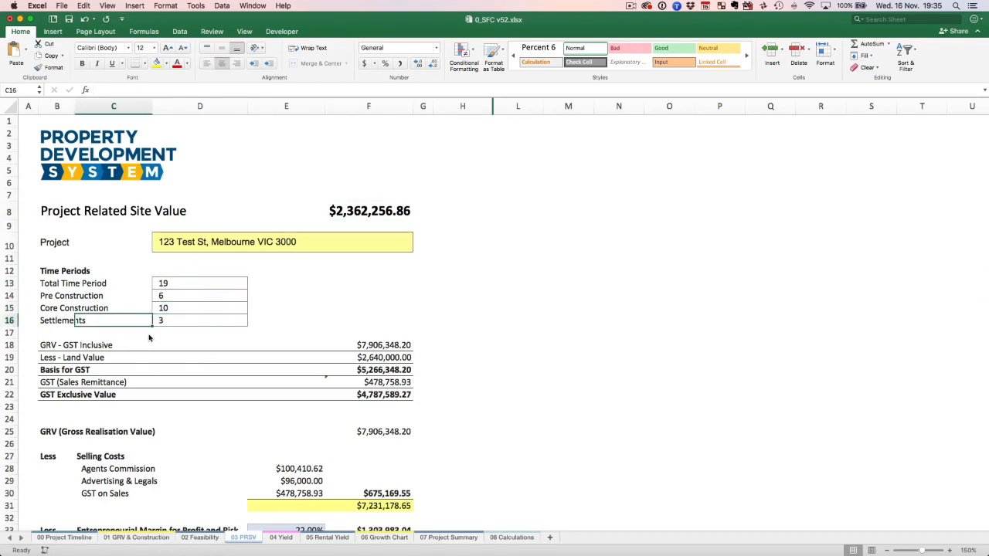
pyautogui.click(63, 537)
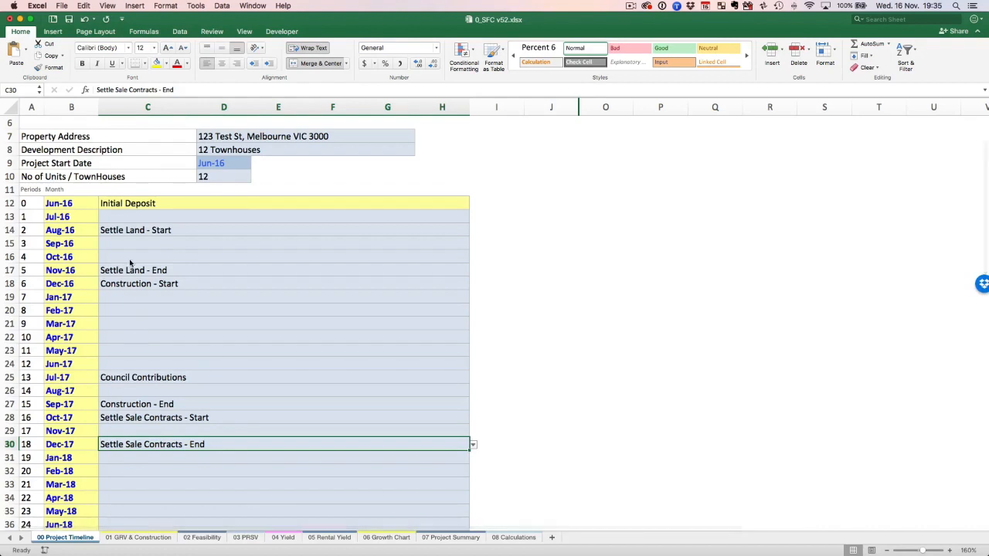
# Return to 03 PRSV and examine the rows from GRV - GST Inclusive down to GST Exclusive Value, including how each is calculated.
pyautogui.click(237, 539)
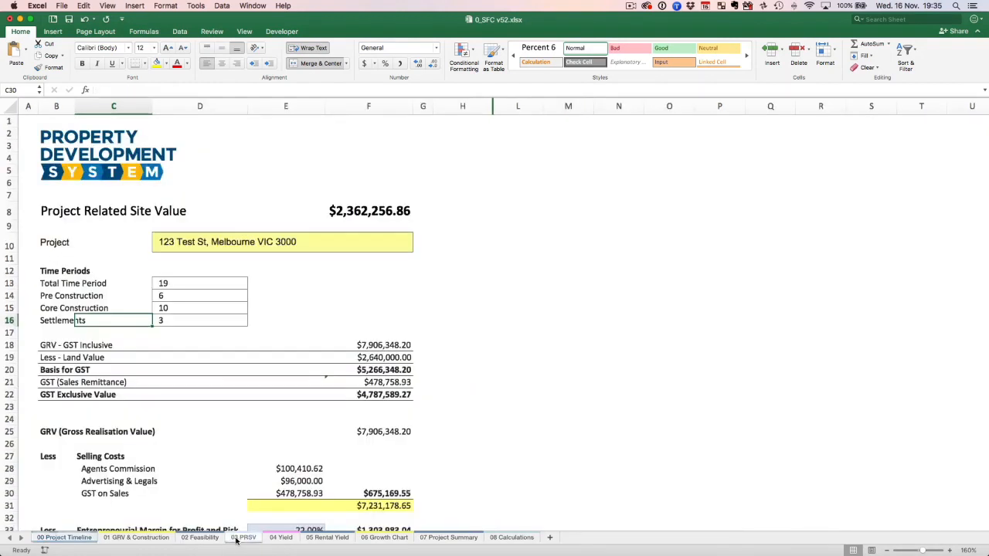
pyautogui.scroll(-1, 70, 334)
pyautogui.click(45, 330)
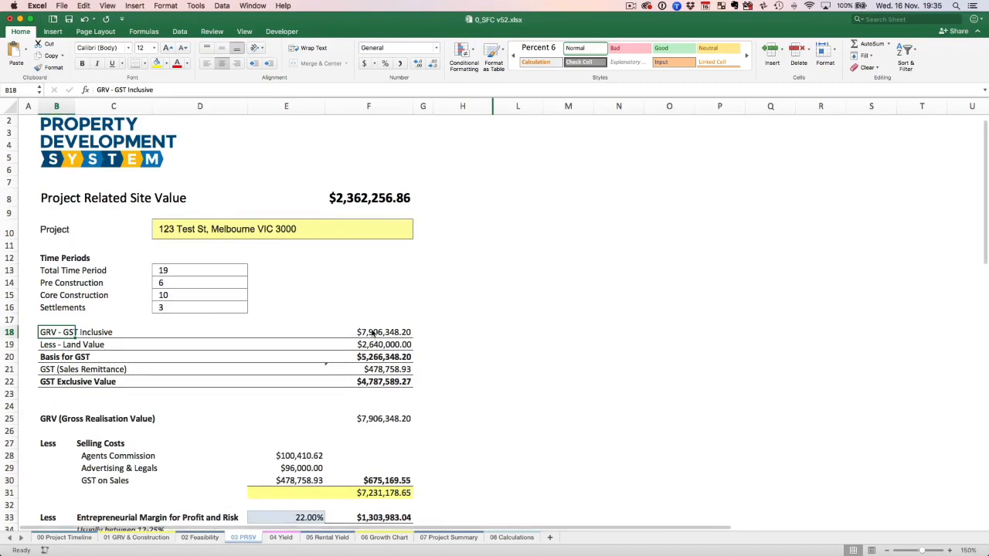
pyautogui.scroll(-2, 378, 336)
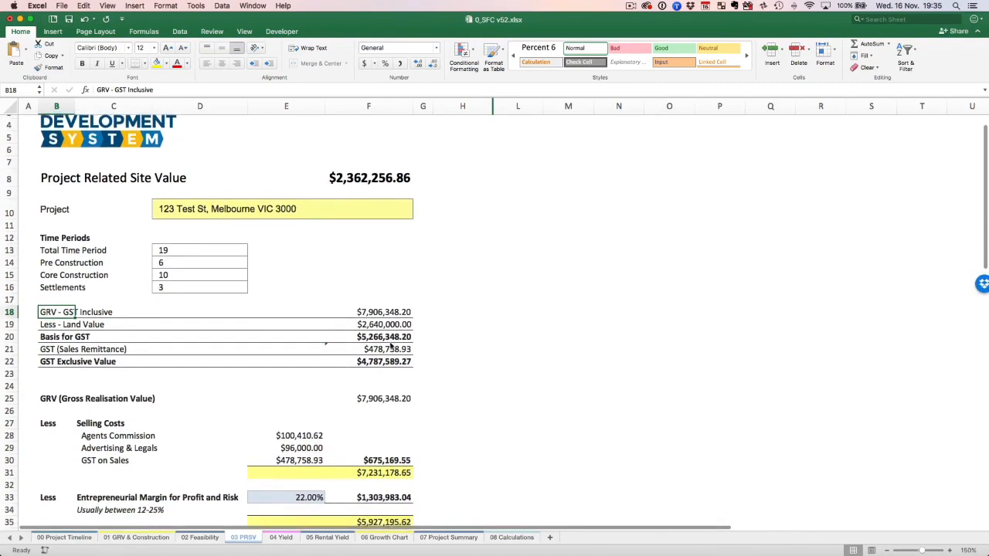
pyautogui.scroll(-3, 391, 348)
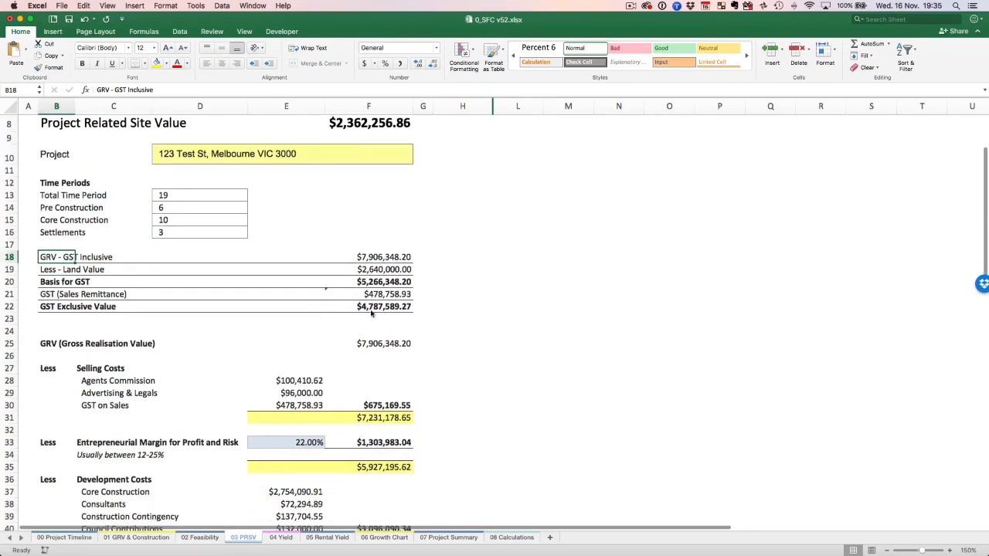
pyautogui.click(378, 275)
pyautogui.press('Up')
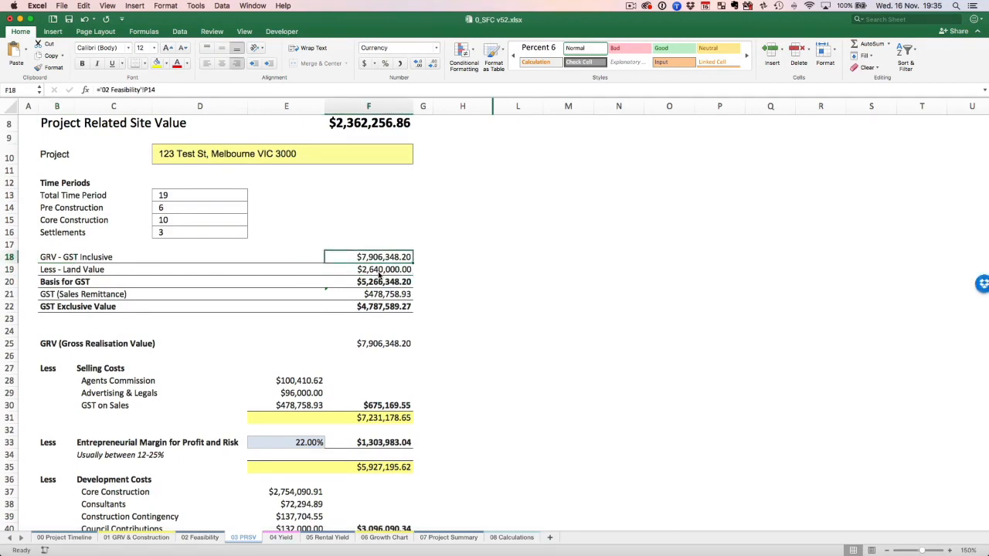
pyautogui.press('Down')
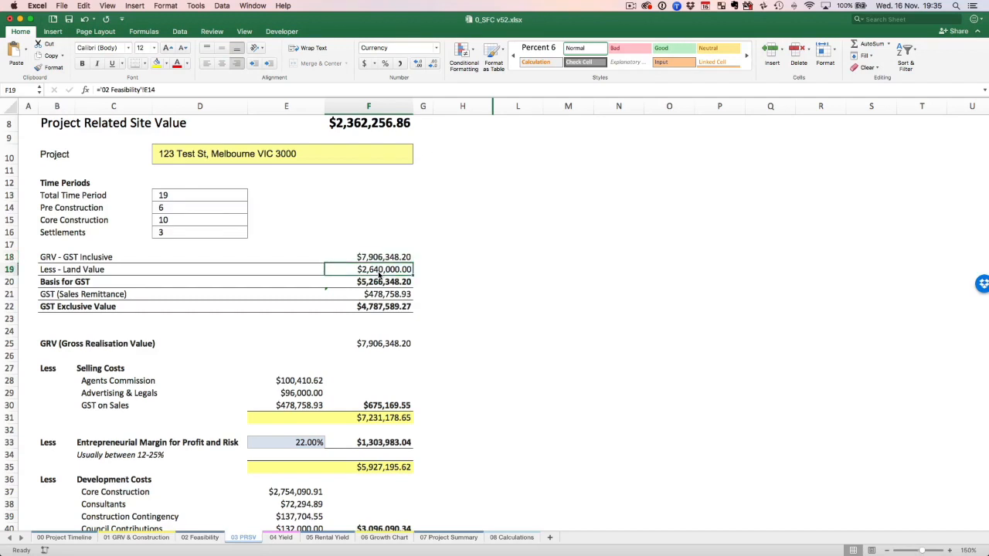
pyautogui.press('Down')
pyautogui.press('Down')
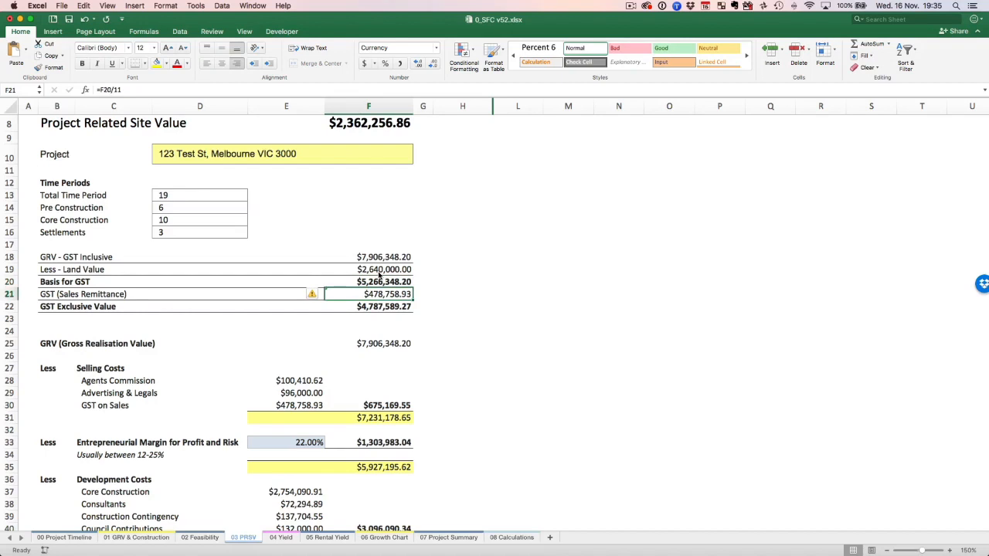
pyautogui.press('Down')
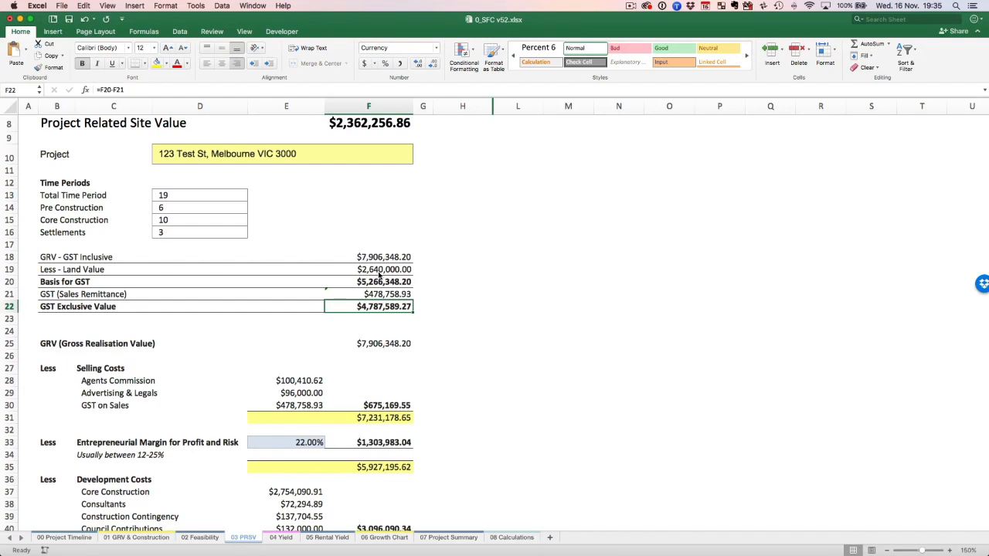
pyautogui.click(377, 263)
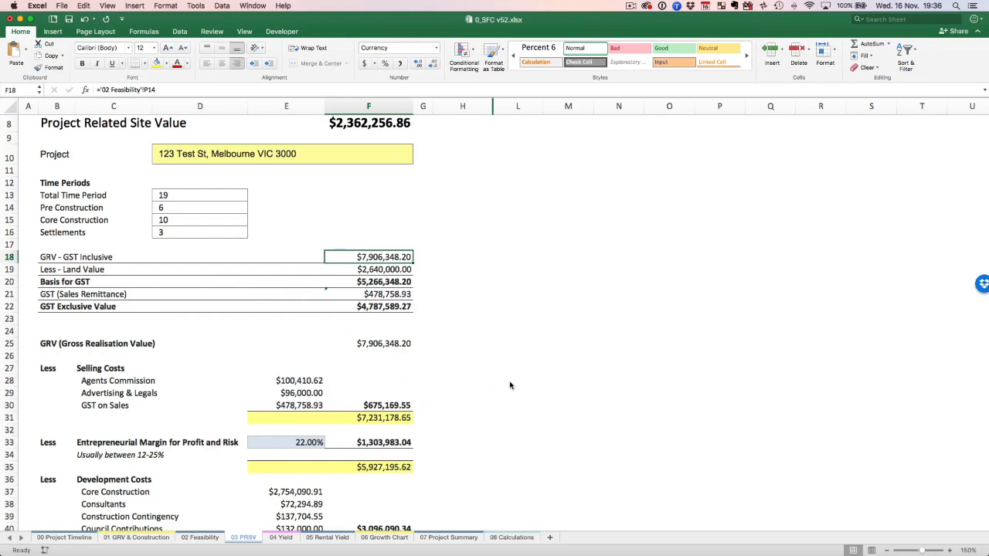
# Set the Entrepreneurial Margin for Profit and Risk on 03 PRSV to 15%.
pyautogui.scroll(-5, 510, 384)
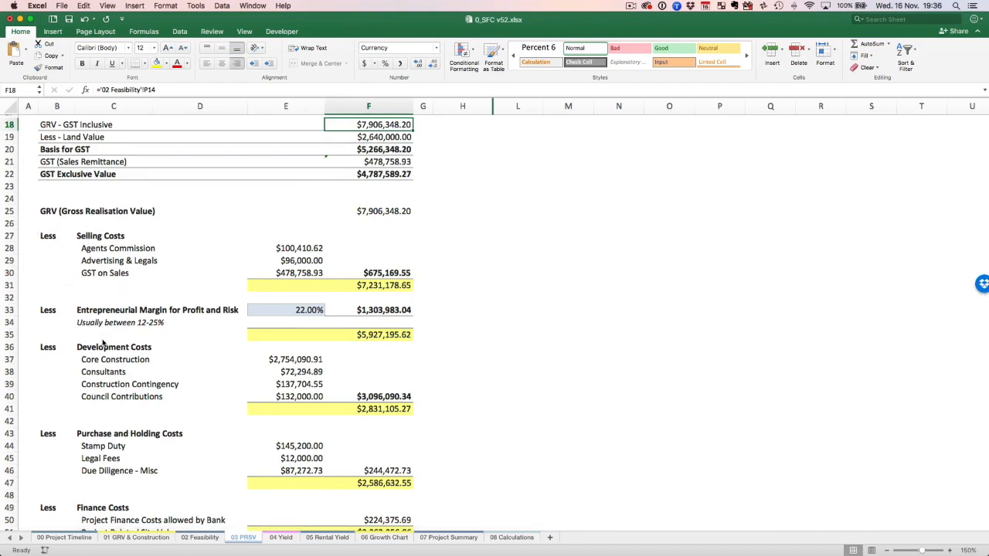
pyautogui.click(292, 311)
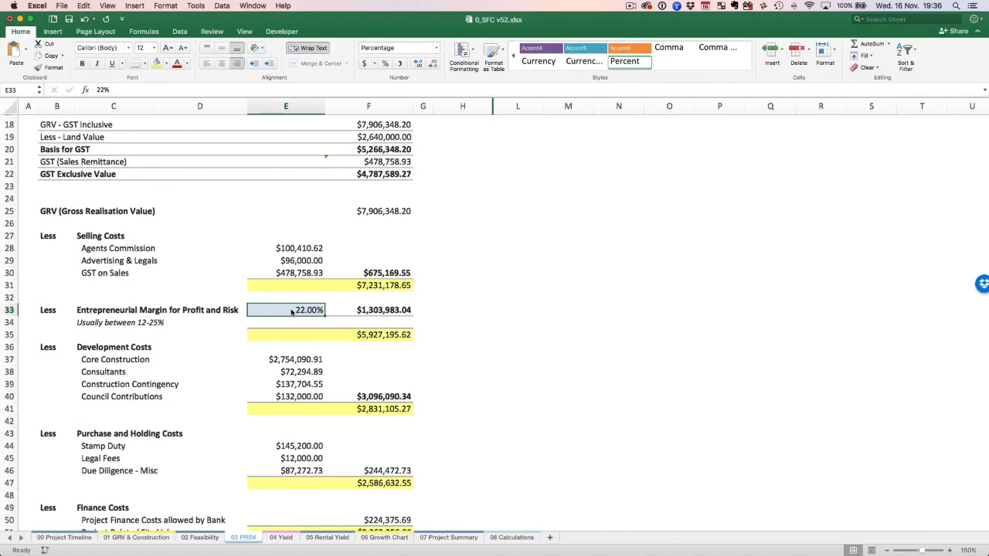
pyautogui.write('15')
pyautogui.press('Return')
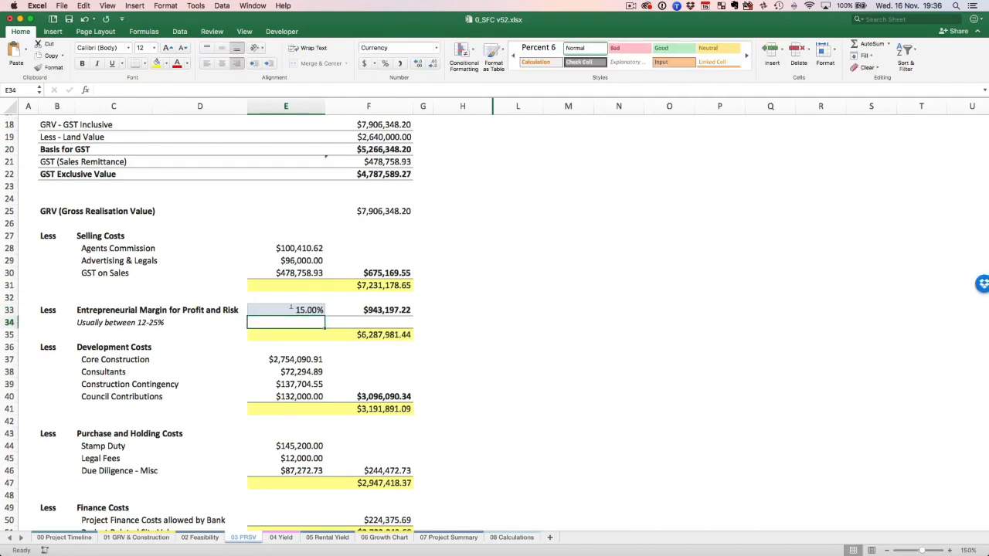
# Set the Entrepreneurial Margin for Profit and Risk to 50% and check the recalculated Project Related Site Value.
pyautogui.click(295, 308)
pyautogui.write('50')
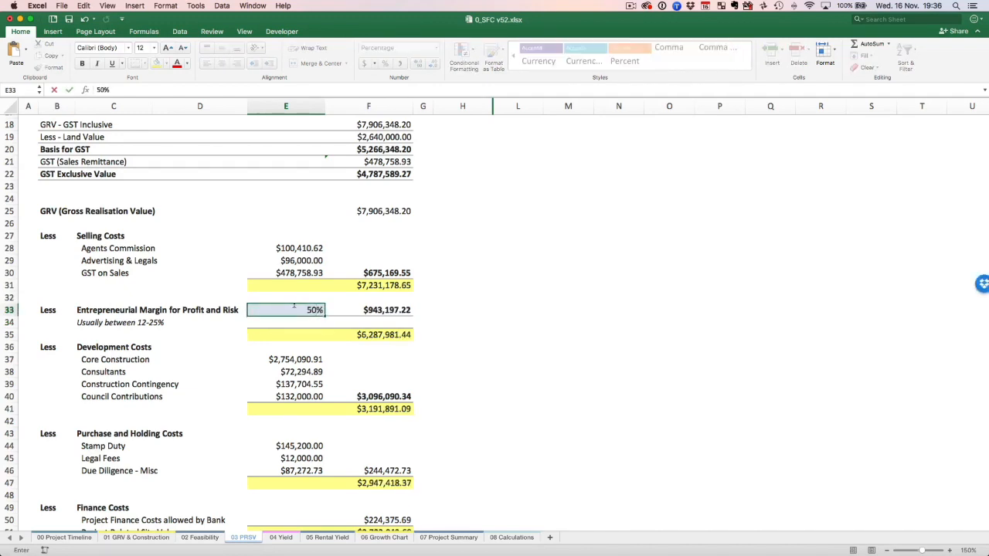
pyautogui.press('Left')
pyautogui.scroll(10, 278, 309)
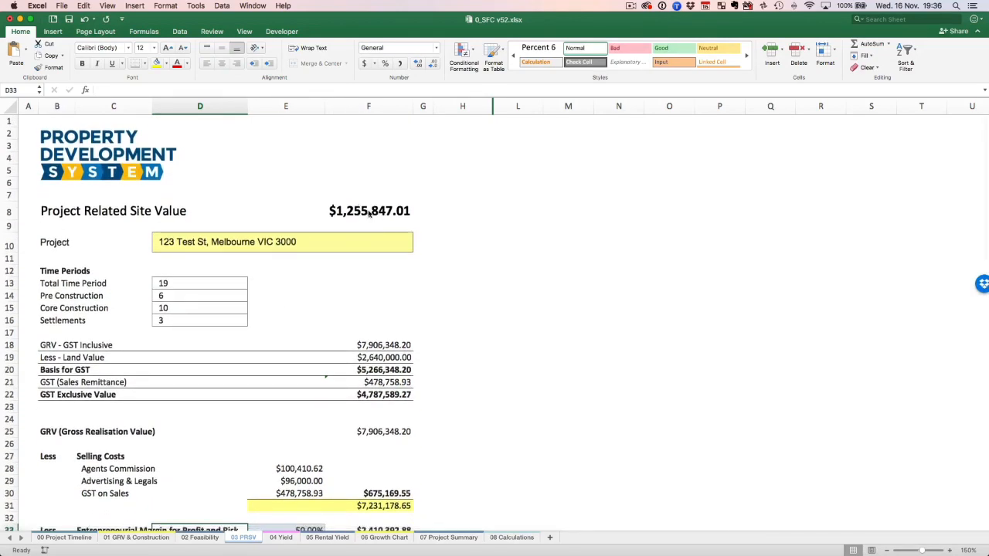
# Change the Entrepreneurial Margin for Profit and Risk to 15% and keep its cell selected.
pyautogui.scroll(-10, 291, 319)
pyautogui.click(291, 317)
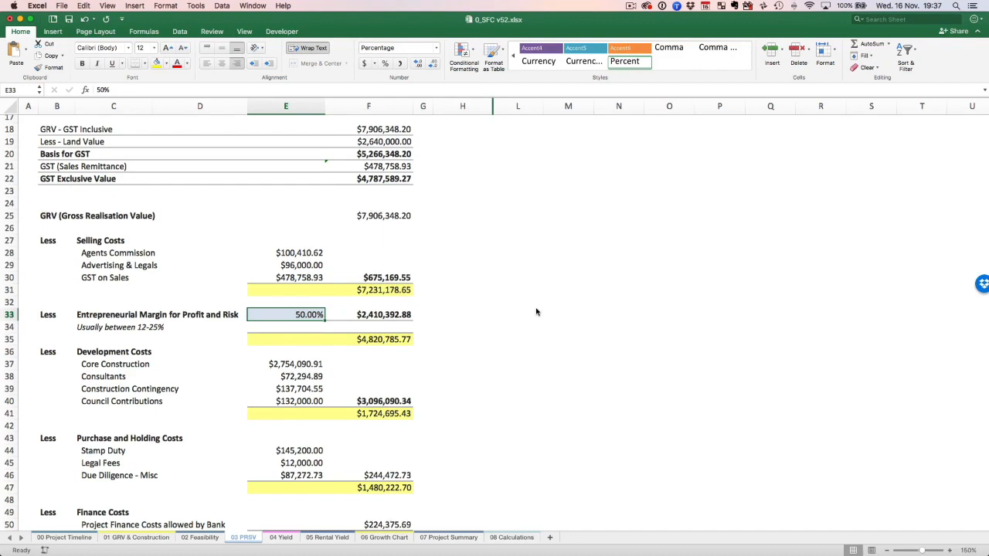
pyautogui.write('15%')
pyautogui.press('Return')
pyautogui.press('Up')
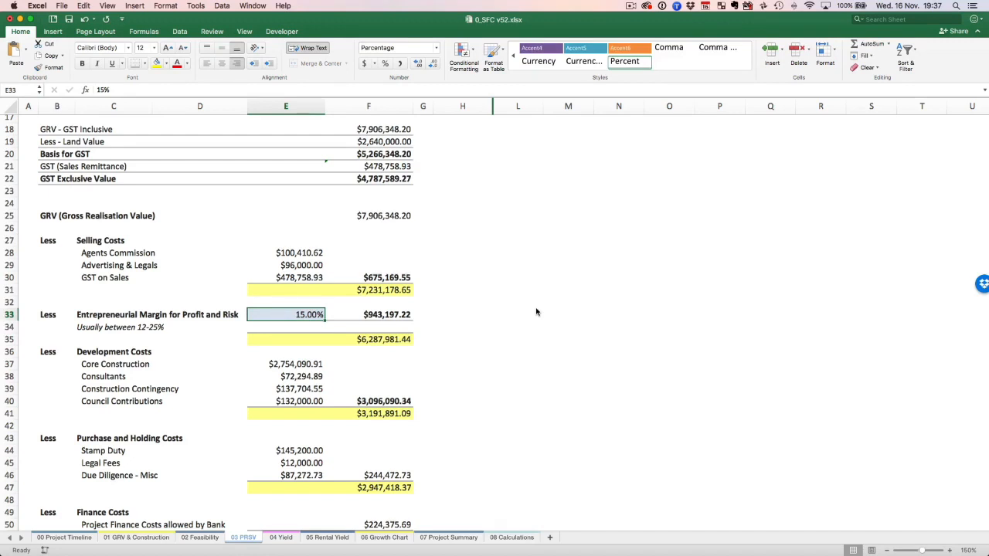
# Set the Entrepreneurial Margin for Profit and Risk to 22%.
pyautogui.write('22%')
pyautogui.press('Tab')
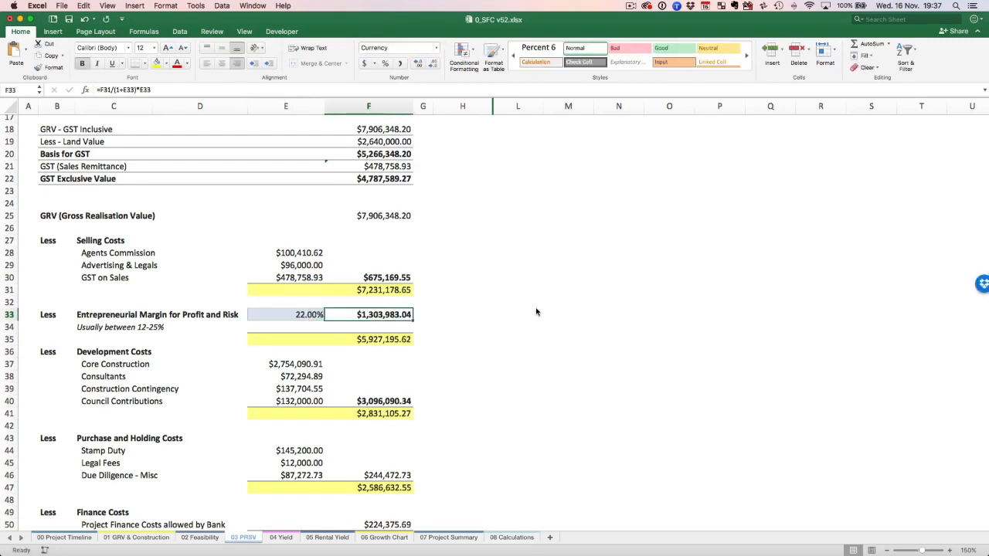
pyautogui.press('Left')
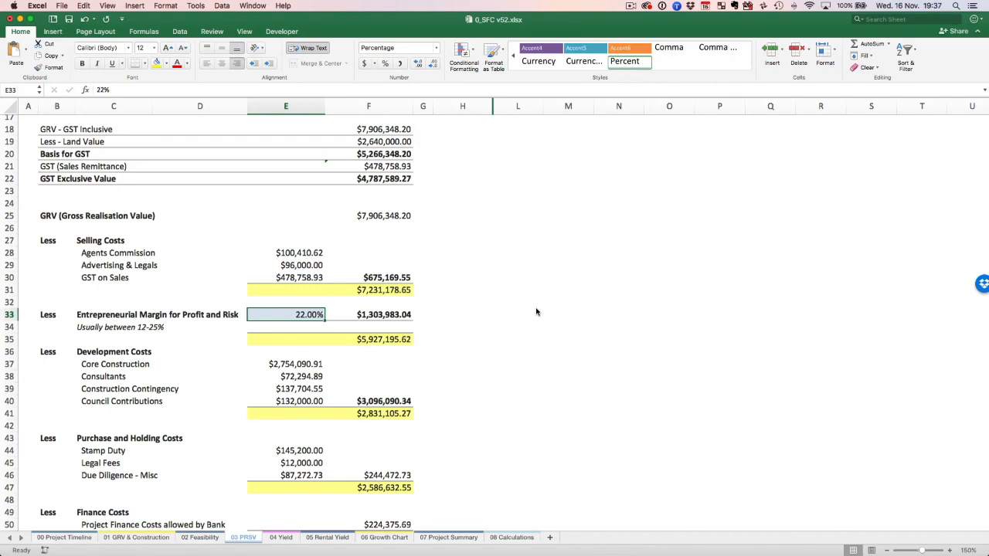
# Check the interest costs, development margin and return ratios on 02 Feasibility, and return to 03 PRSV.
pyautogui.click(200, 537)
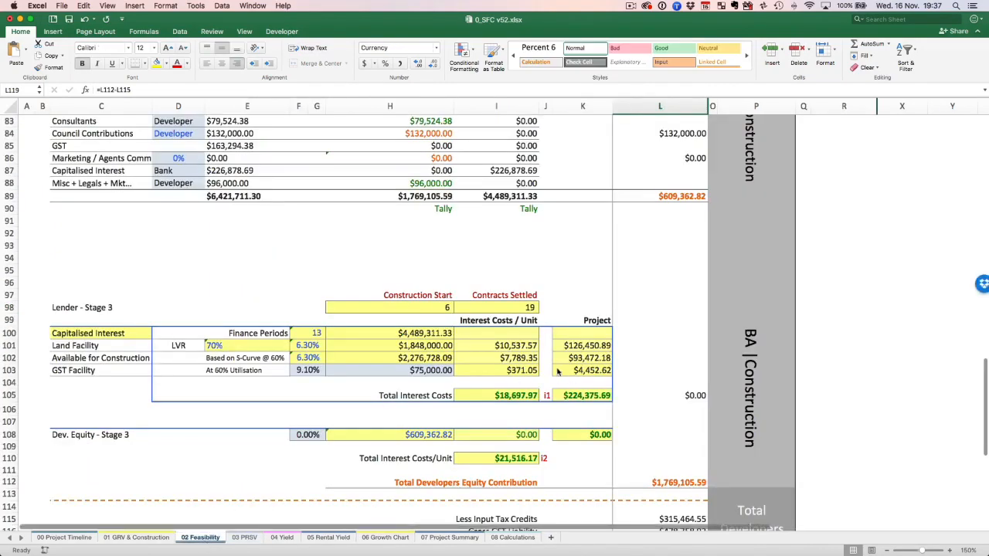
pyautogui.scroll(15, 554, 375)
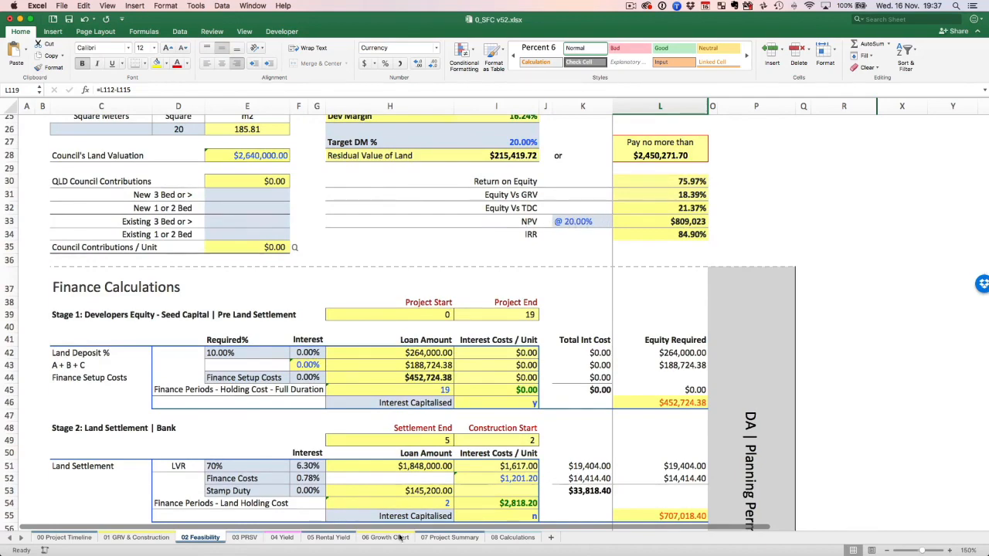
pyautogui.click(244, 536)
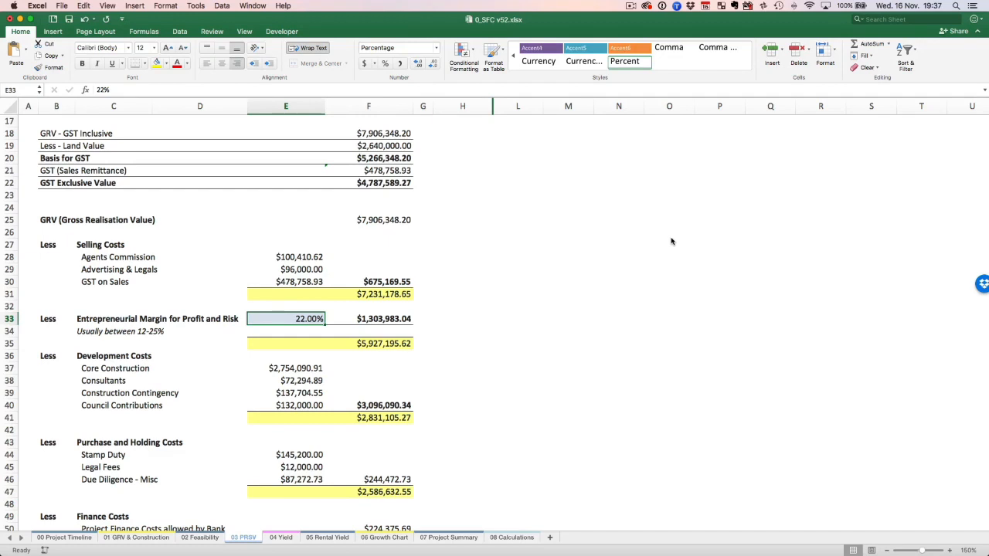
# Set the Entrepreneurial Margin for Profit and Risk to 15% and check the resulting Project Related Site Value.
pyautogui.write('15')
pyautogui.press('Return')
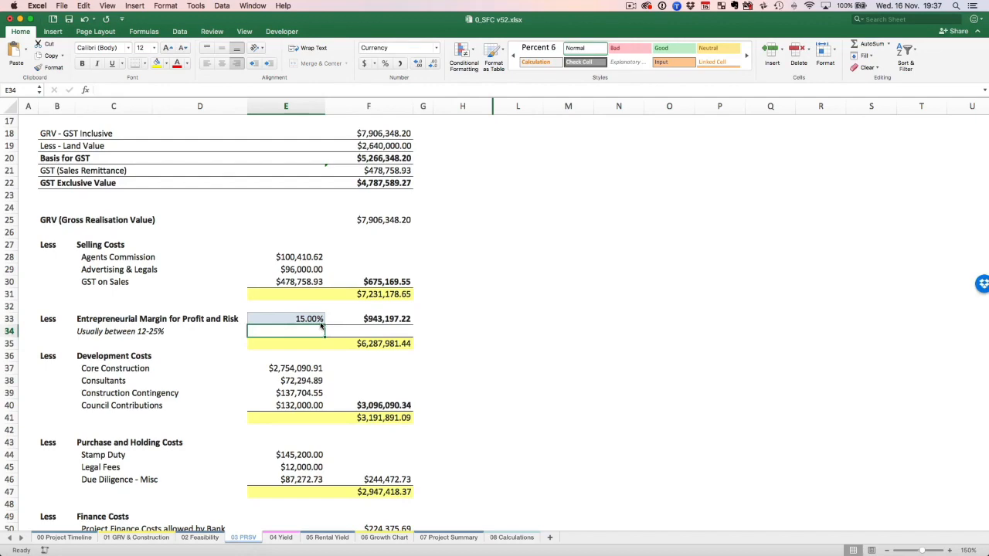
pyautogui.scroll(5, 340, 302)
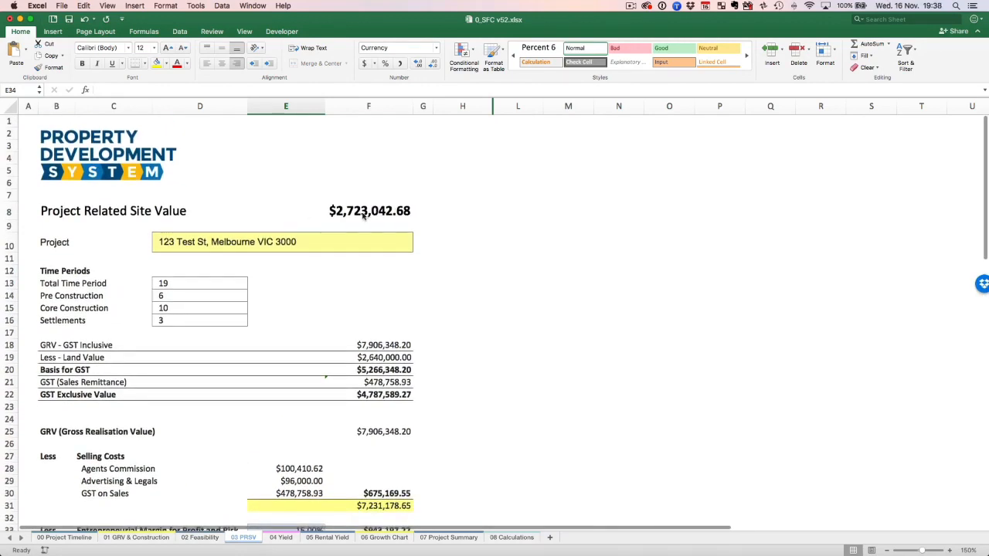
# Compare the Project Related Site Value with the Land Value on 01 GRV & Construction.
pyautogui.click(124, 538)
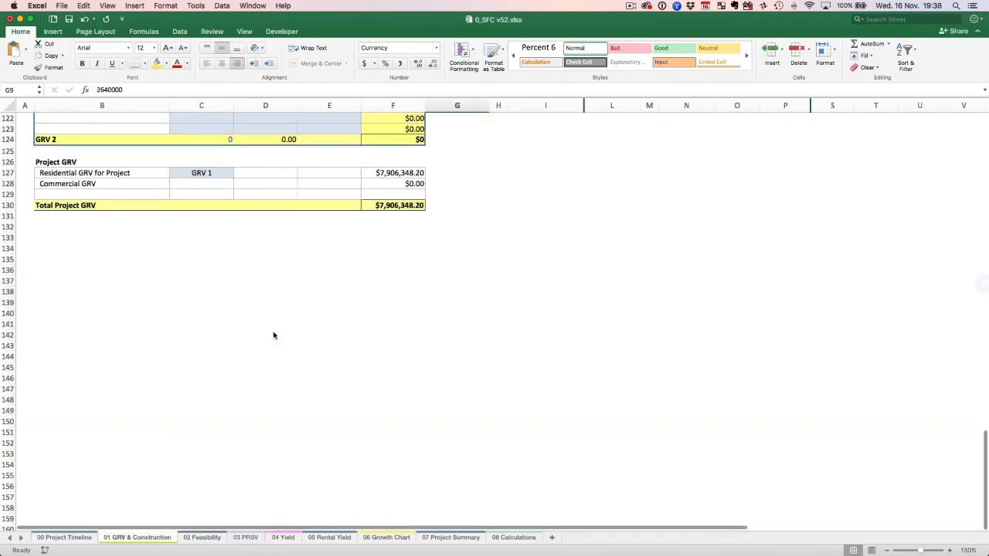
pyautogui.scroll(15, 216, 196)
pyautogui.scroll(10, 494, 166)
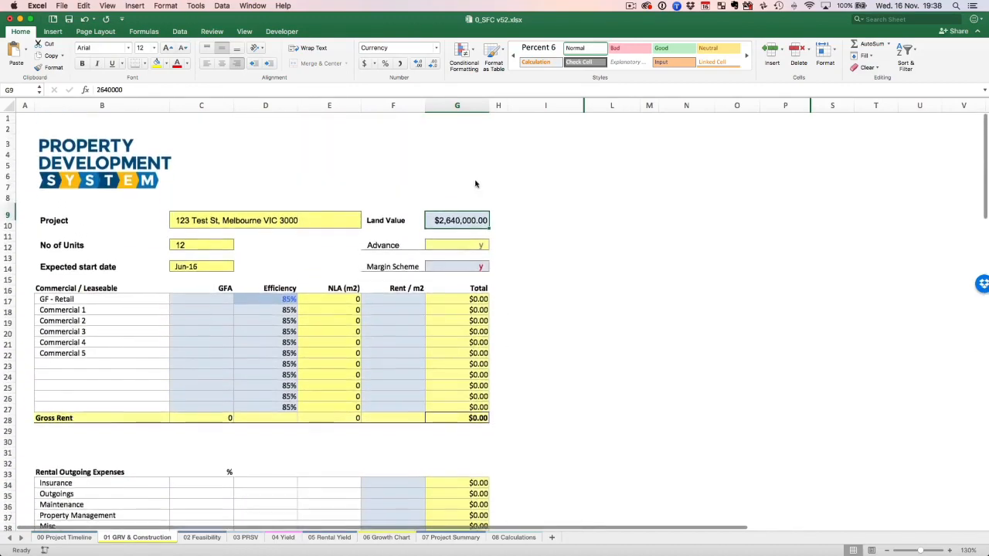
# Return to 03 PRSV and review the Entrepreneurial Margin, the cost deductions and the Project Related Site Value.
pyautogui.click(241, 538)
pyautogui.scroll(-10, 471, 340)
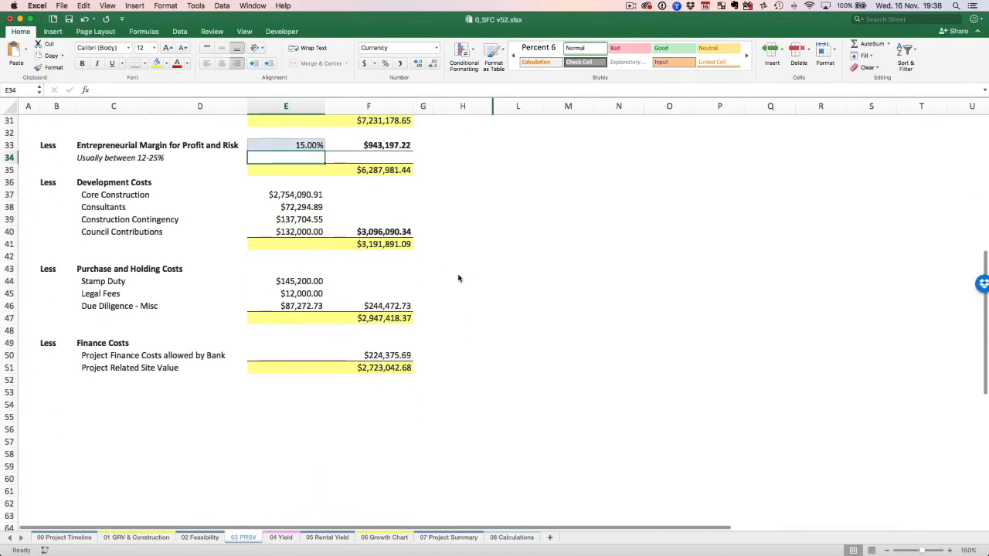
pyautogui.click(315, 148)
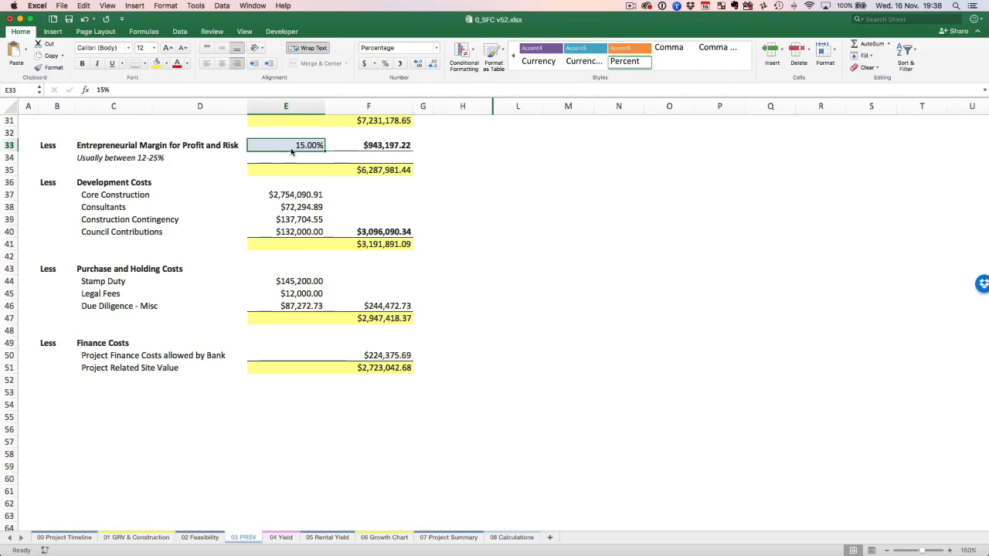
pyautogui.hscroll(1, 292, 153)
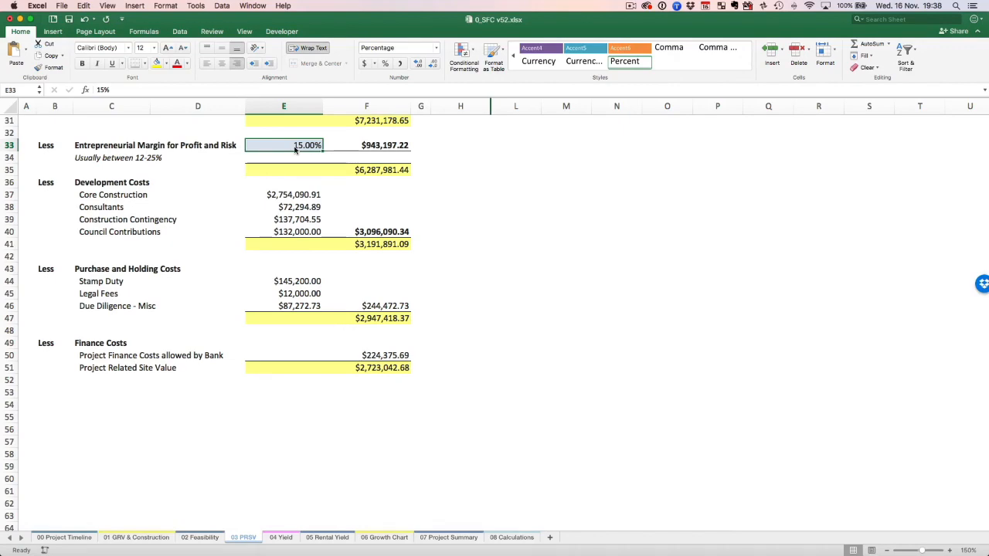
pyautogui.scroll(10, 294, 150)
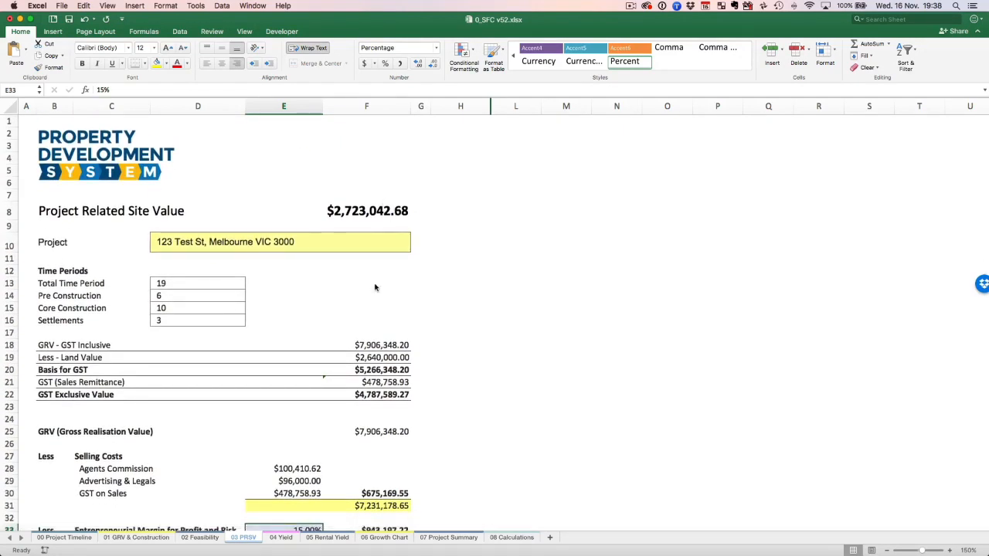
# Review the 03 PRSV calculation from the GRV through each cost deduction to the Project Related Site Value.
pyautogui.scroll(-5, 376, 290)
pyautogui.scroll(3, 376, 290)
pyautogui.scroll(3, 376, 291)
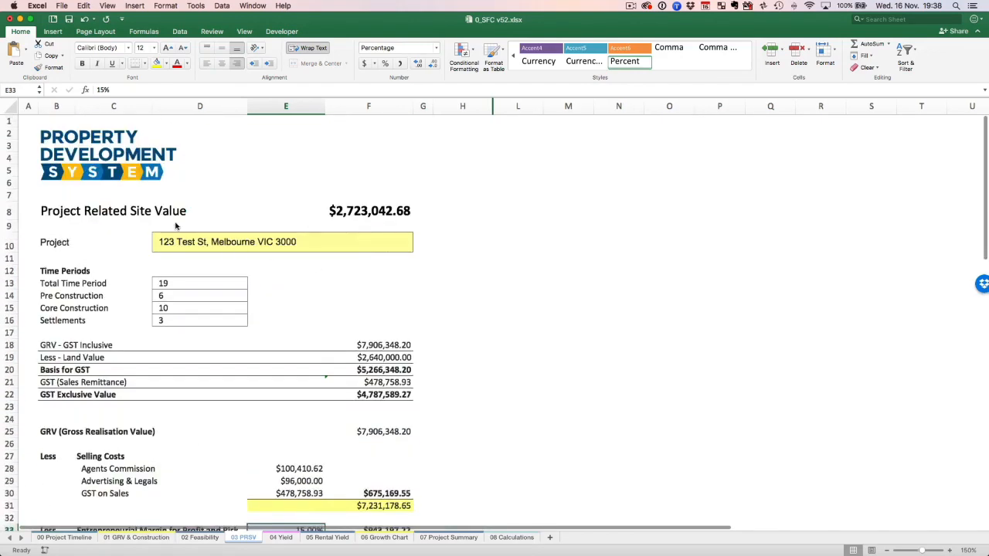
pyautogui.scroll(-8, 571, 231)
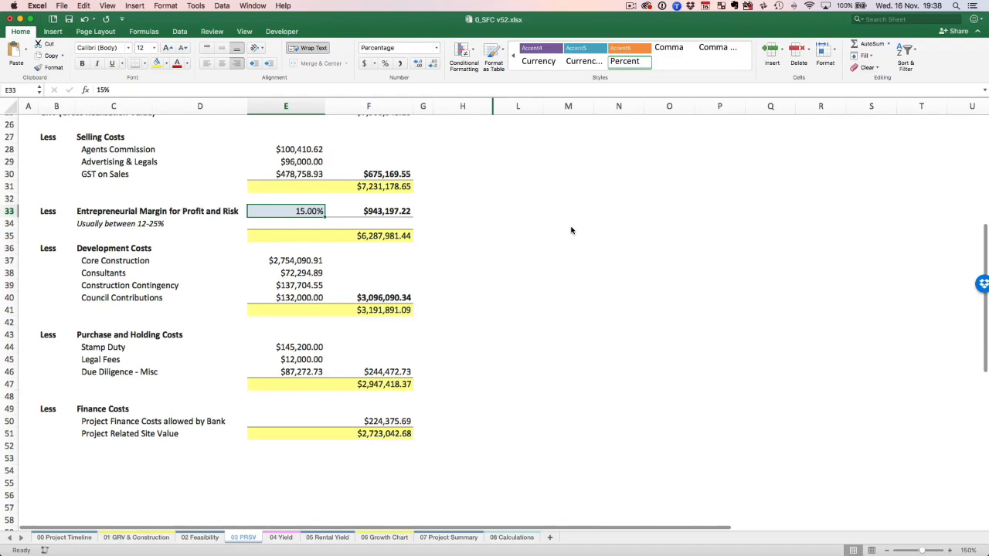
pyautogui.scroll(-1, 571, 230)
pyautogui.click(42, 228)
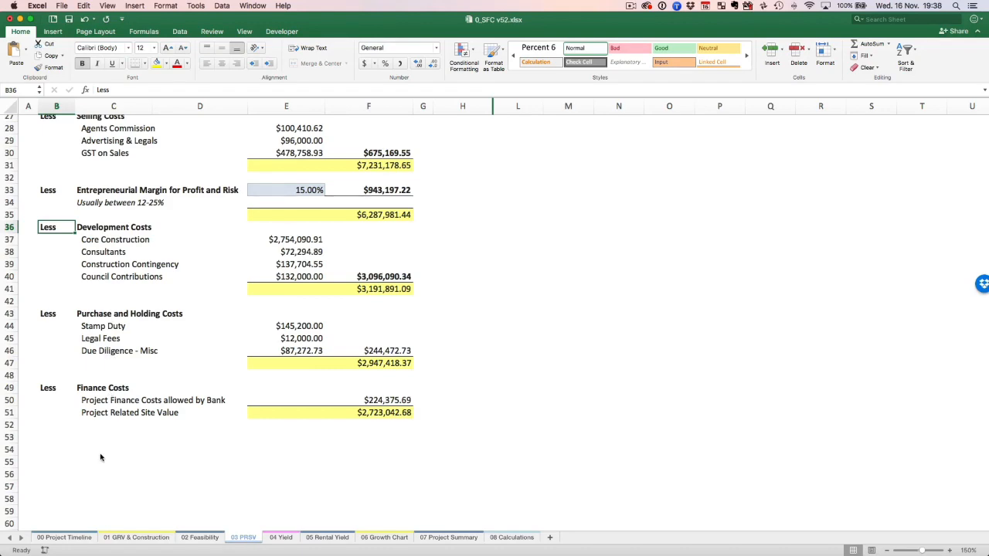
pyautogui.scroll(5, 287, 414)
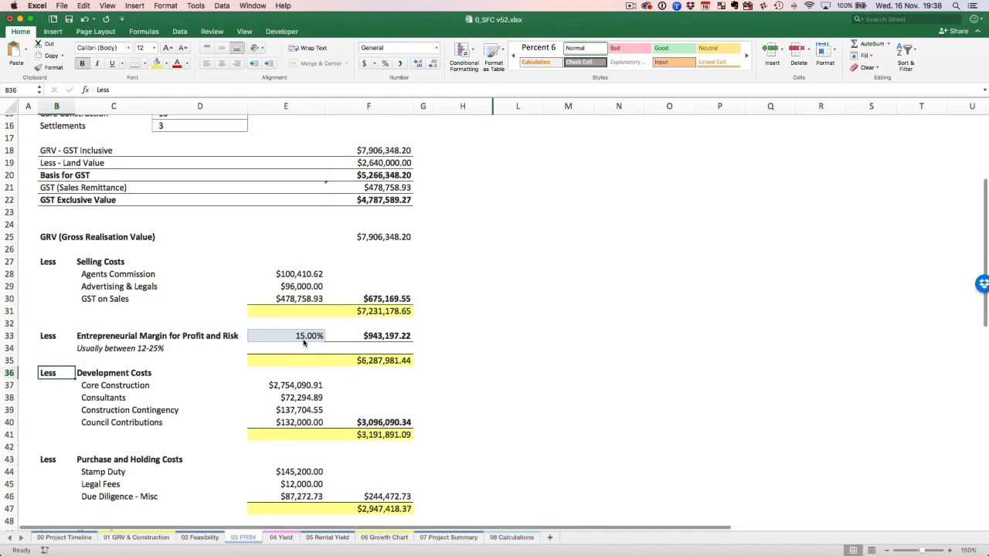
# Compare the Entrepreneurial Margin for Profit and Risk on 03 PRSV with the development margin on 02 Feasibility.
pyautogui.click(304, 342)
pyautogui.click(192, 541)
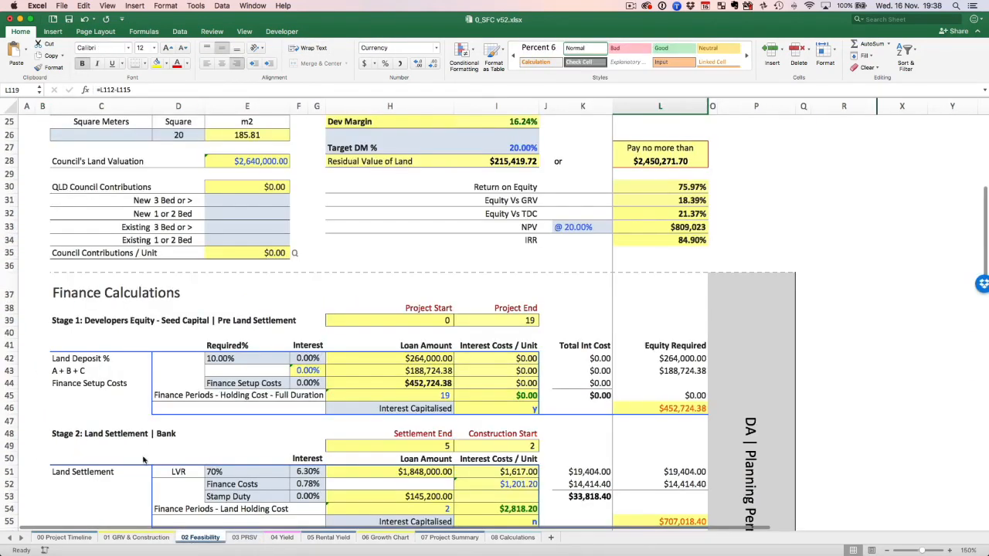
pyautogui.click(245, 538)
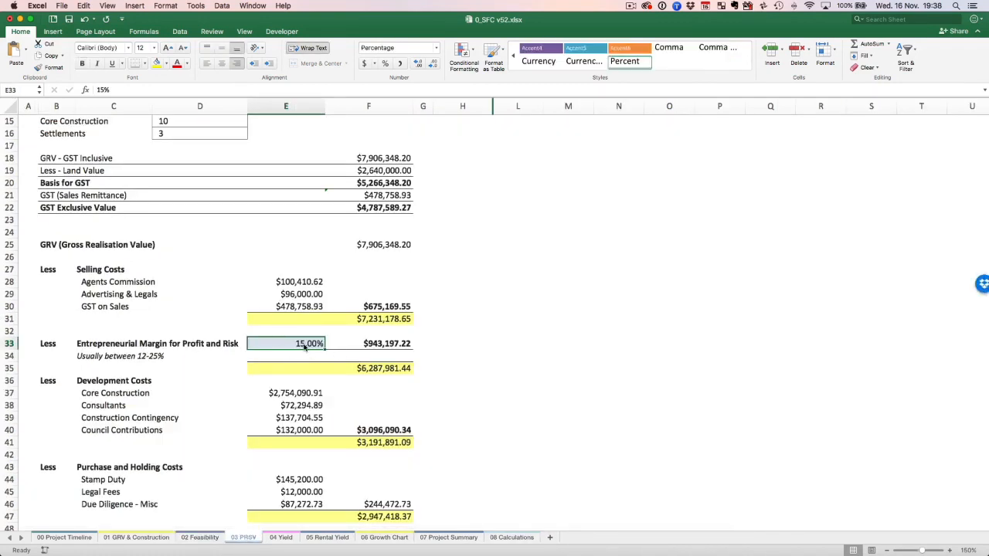
pyautogui.scroll(5, 614, 364)
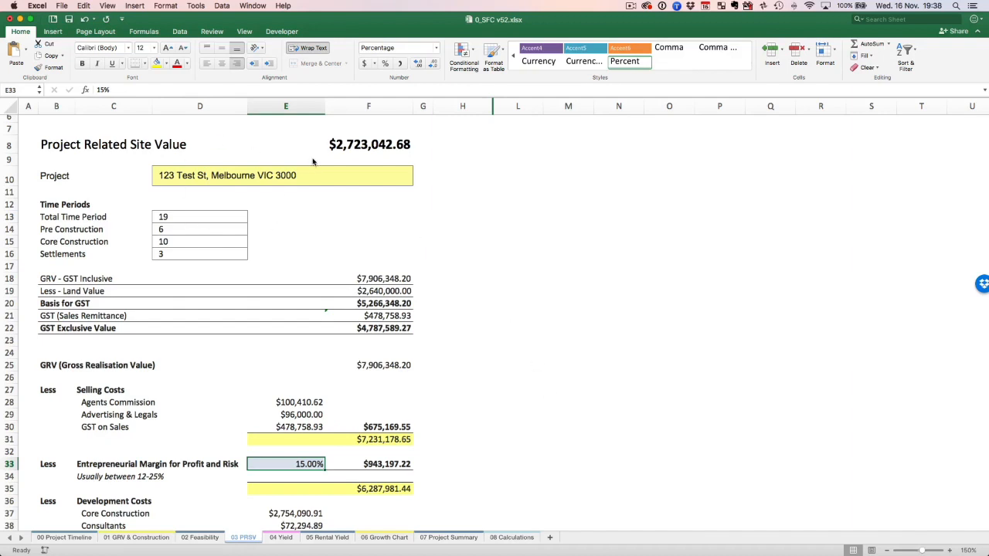
# Open 04 Yield and examine the development margin on cost, the starting year and the total development costs.
pyautogui.click(279, 537)
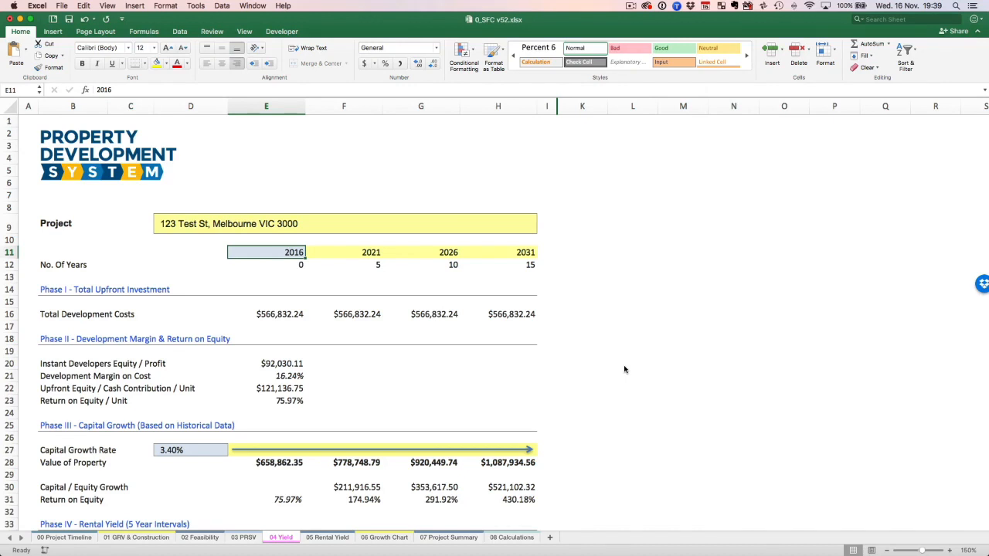
pyautogui.scroll(-3, 624, 370)
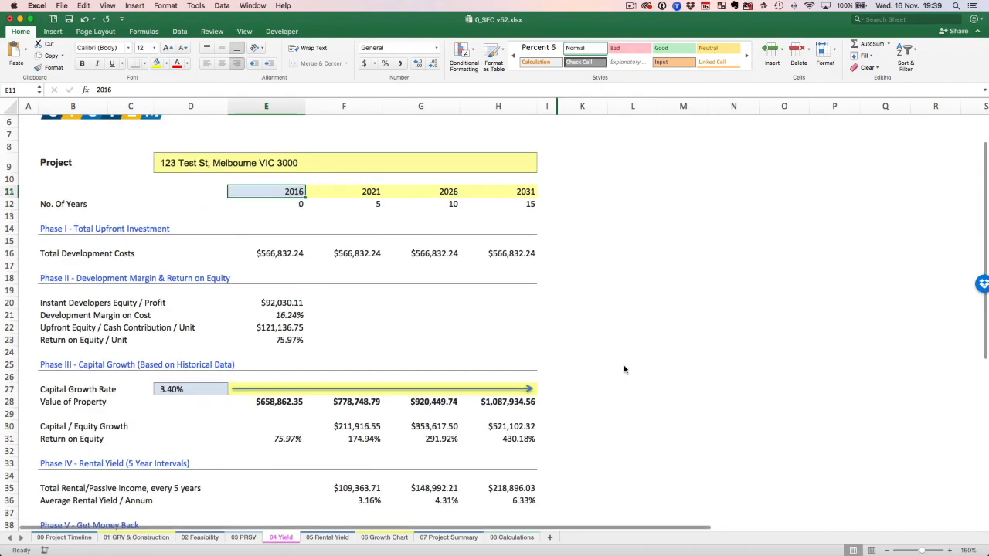
pyautogui.click(284, 316)
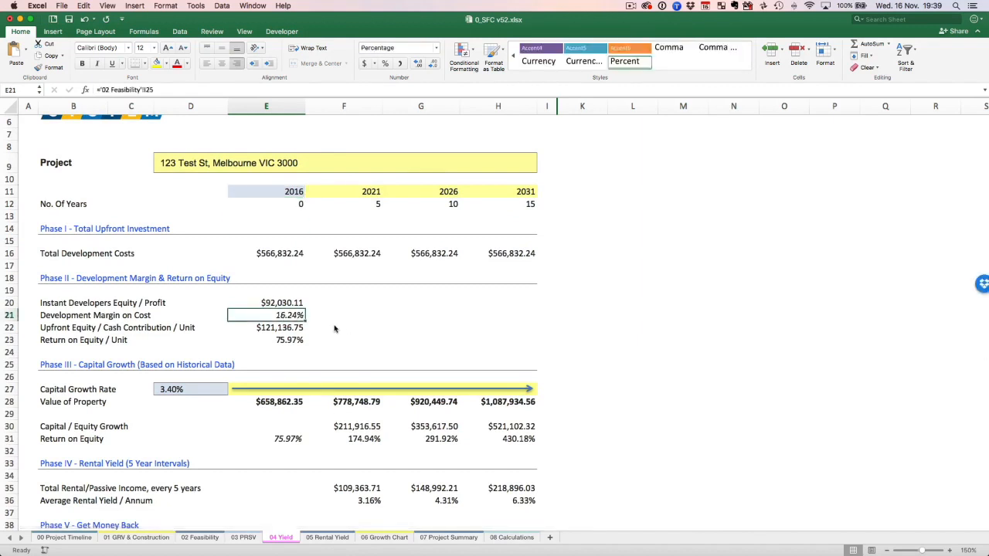
pyautogui.click(259, 191)
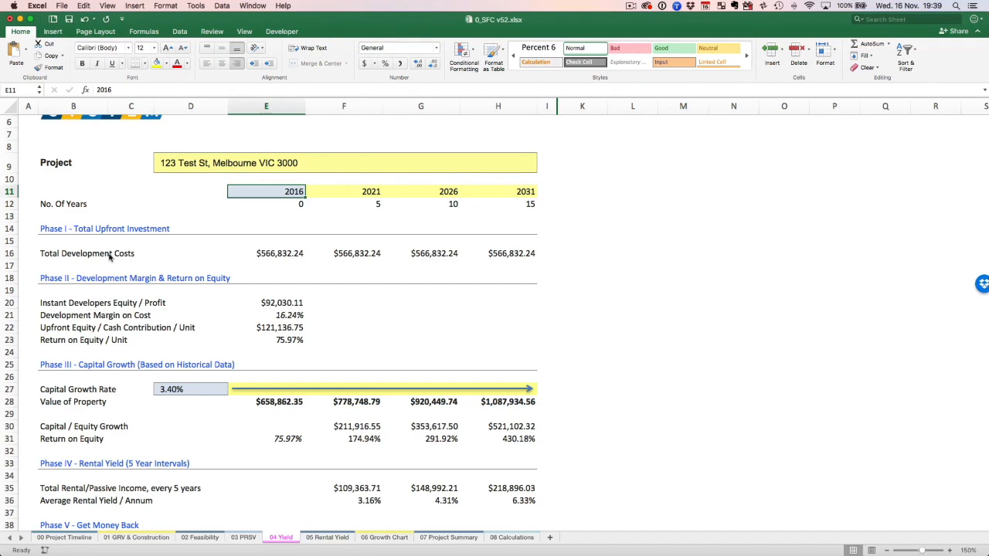
pyautogui.click(284, 255)
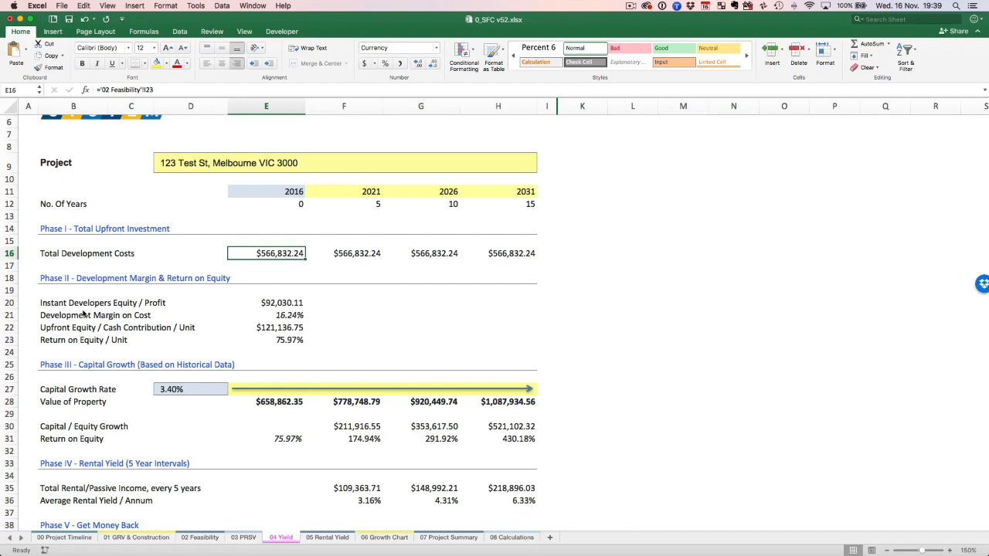
# Check the per-unit costs, profit and margin on 02 Feasibility and the deductions on 03 PRSV, and return to 04 Yield.
pyautogui.click(200, 537)
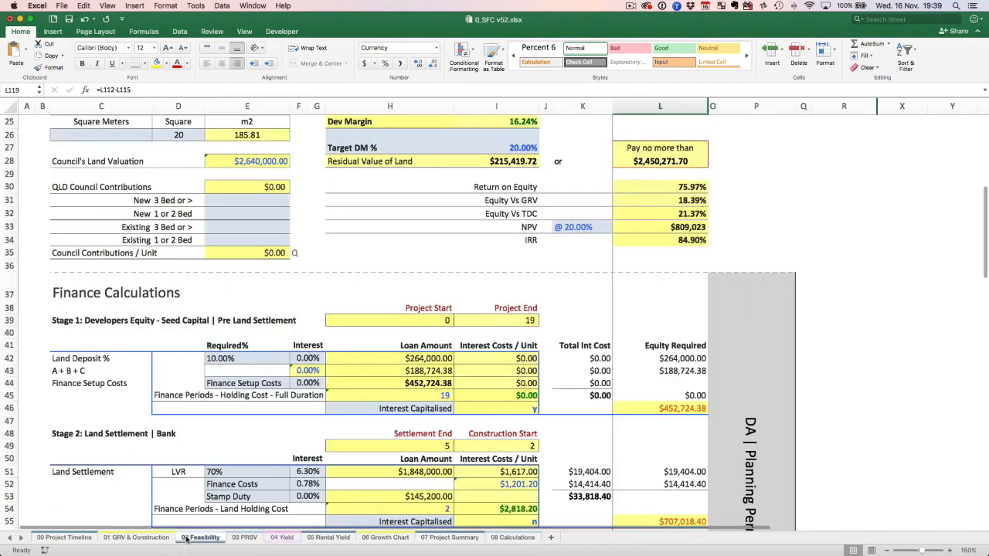
pyautogui.scroll(5, 550, 305)
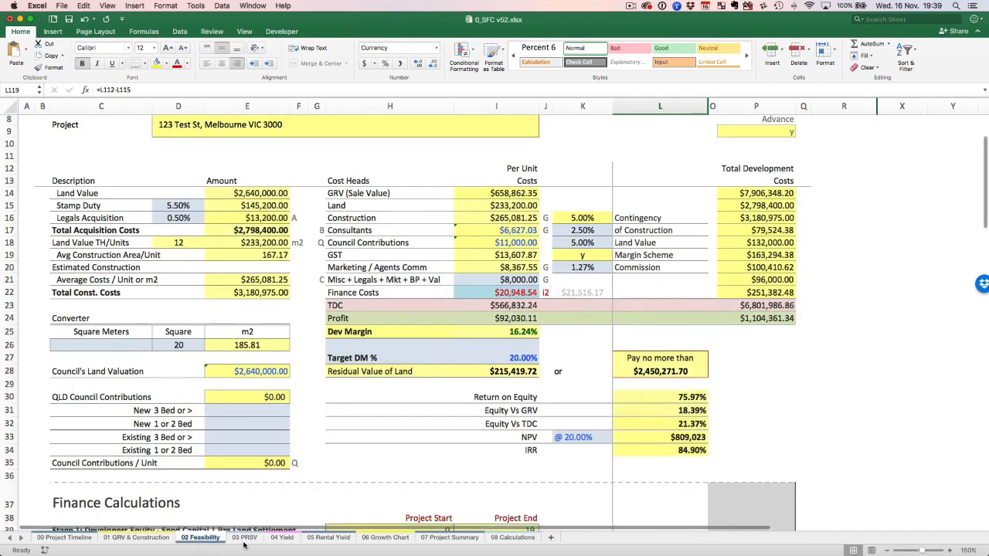
pyautogui.hotkey('ctrl', 'pagedown')
pyautogui.scroll(-6, 216, 286)
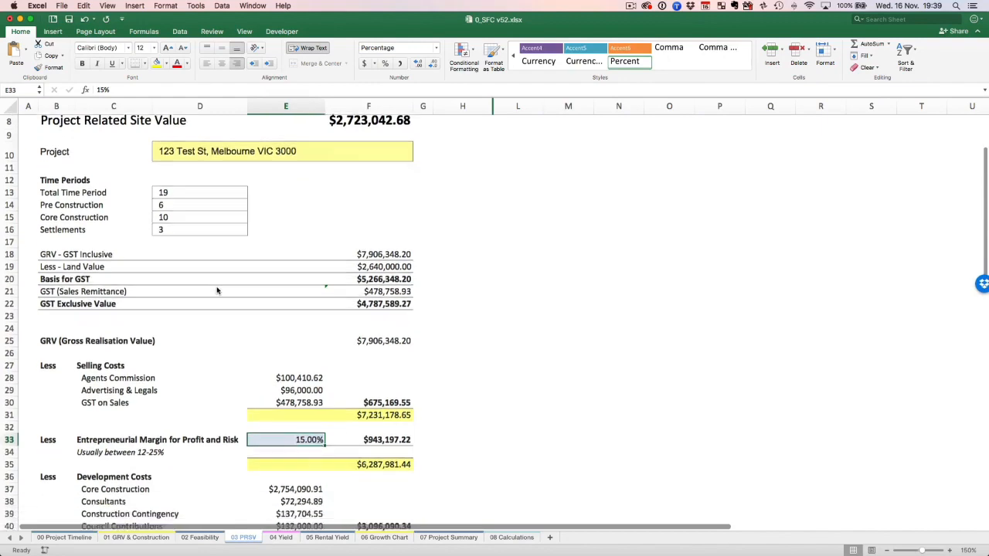
pyautogui.click(281, 536)
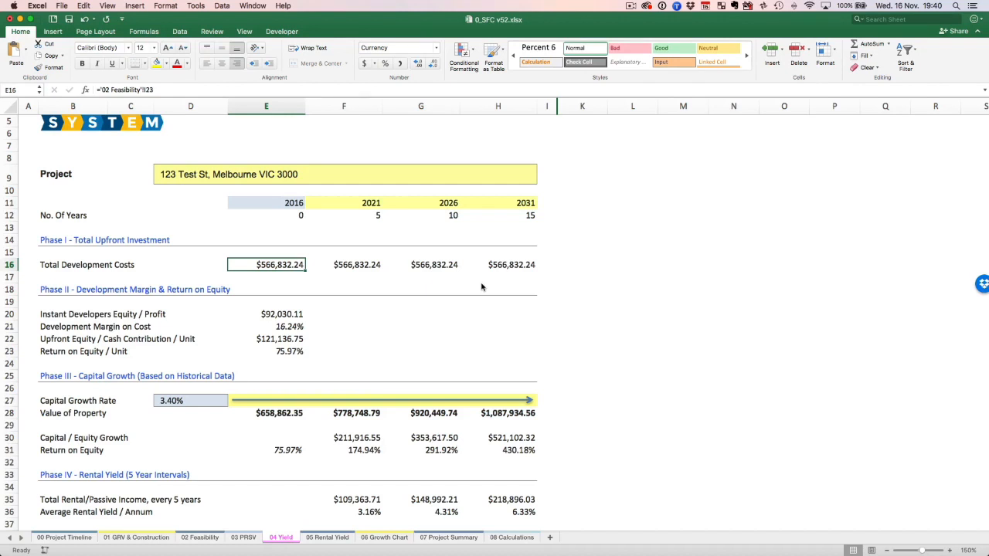
# Review the Phase I investment heading and the Phase II return on equity and development margin on cost.
pyautogui.scroll(-1, 139, 259)
pyautogui.click(48, 240)
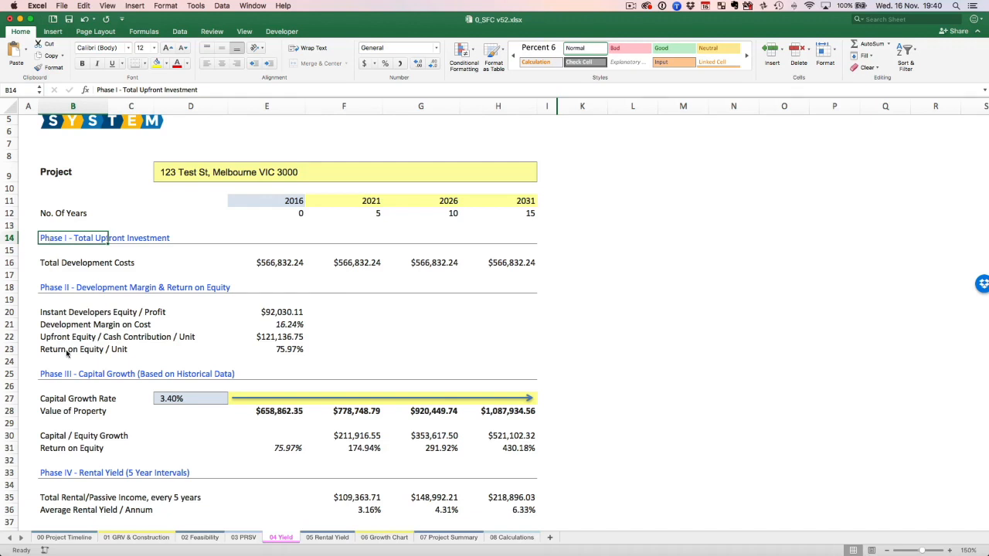
pyautogui.click(290, 352)
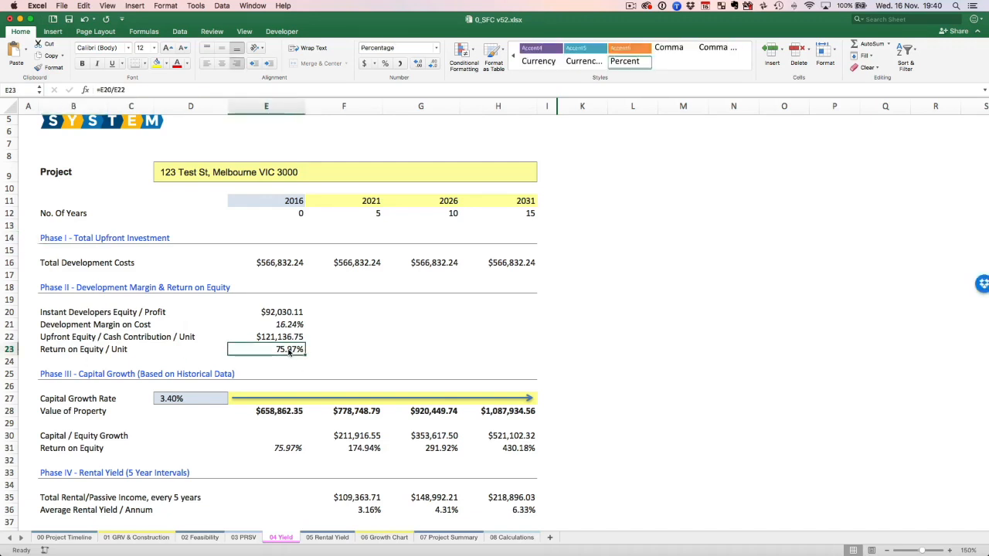
pyautogui.click(291, 326)
pyautogui.scroll(-1, 290, 327)
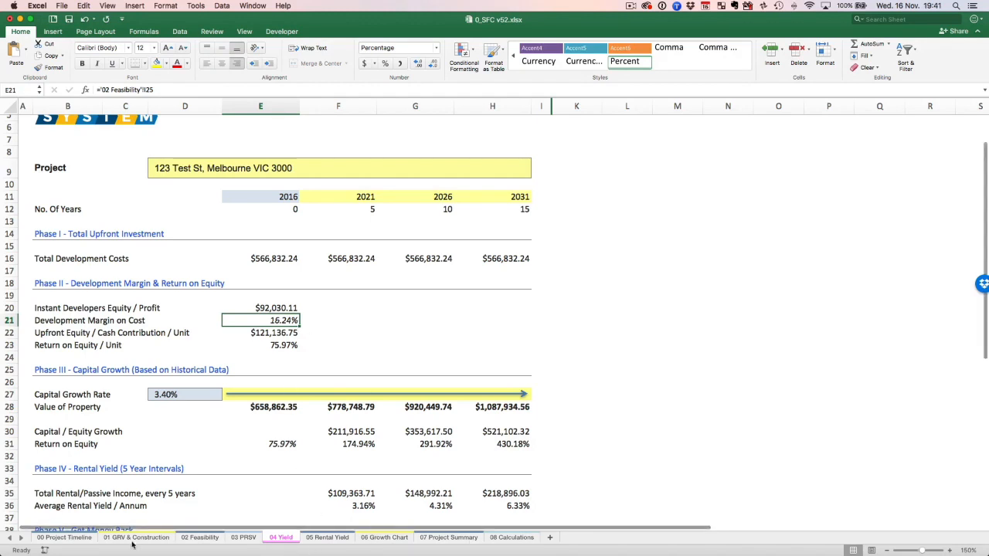
pyautogui.scroll(3, 355, 310)
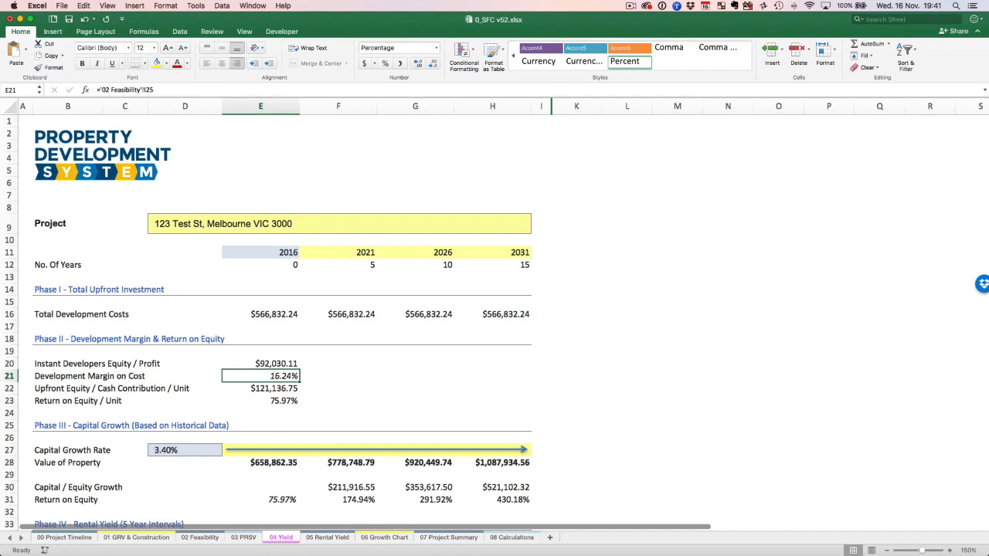
# Switch to the Edithvale townhouse listing on realestate.com.au in Chrome and highlight its asking price.
pyautogui.press('super+Tab')
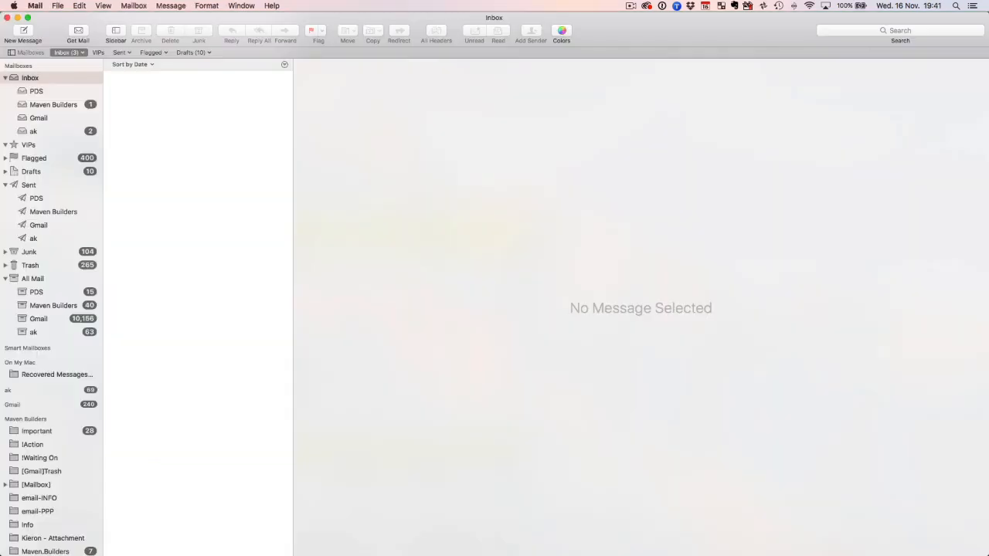
pyautogui.press('super+w')
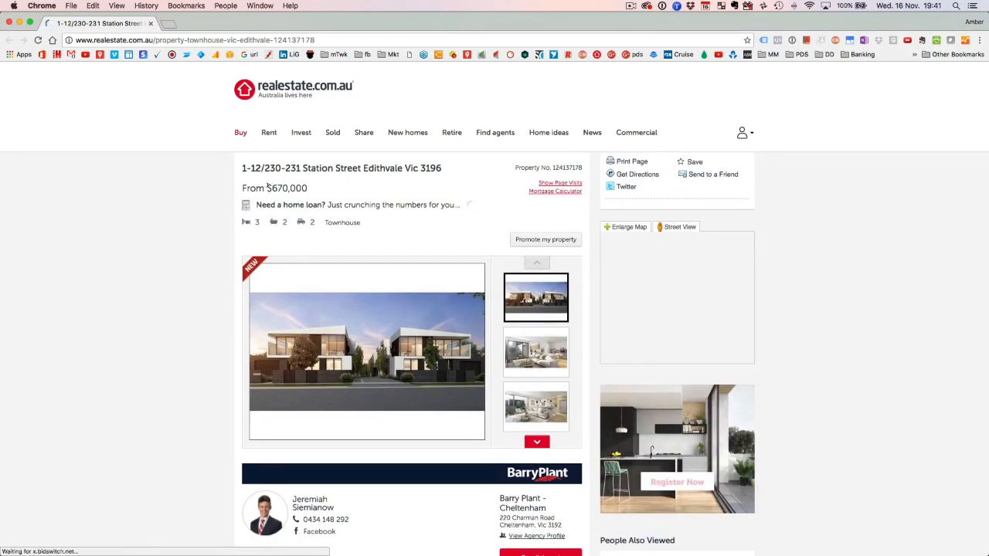
pyautogui.moveTo(266, 188); pyautogui.dragTo(354, 194)
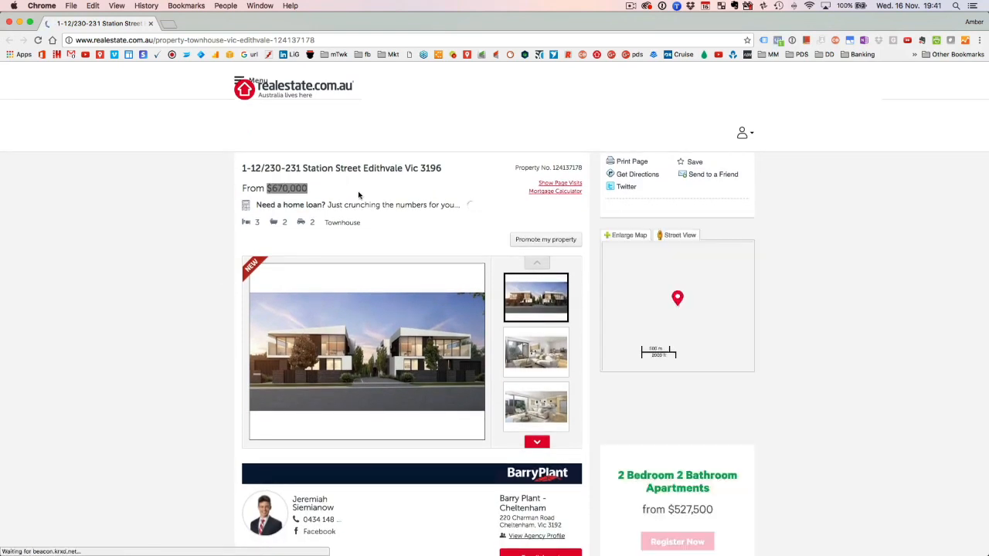
pyautogui.hotkey('ctrl', 'Up')
pyautogui.click(243, 190)
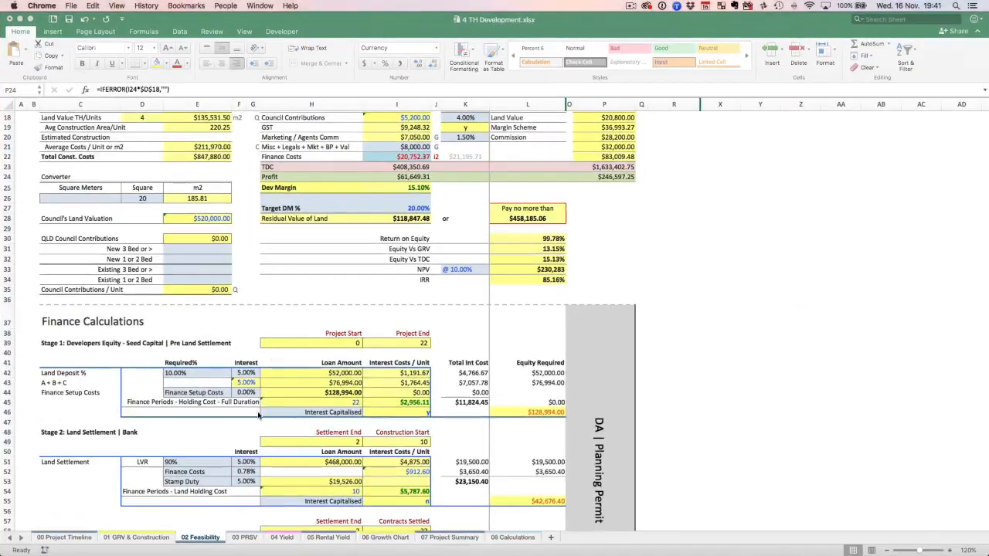
pyautogui.click(74, 539)
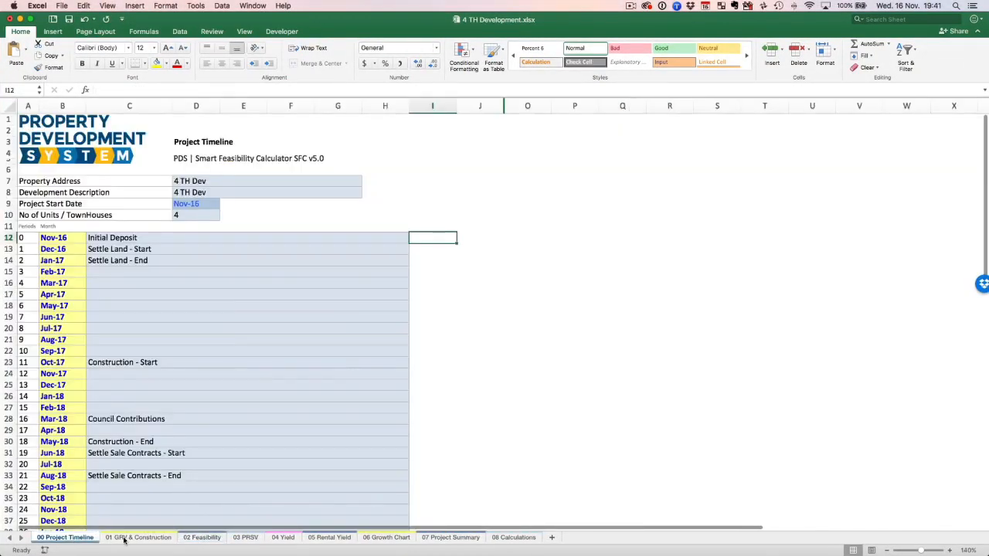
pyautogui.click(124, 539)
pyautogui.scroll(-10, 307, 352)
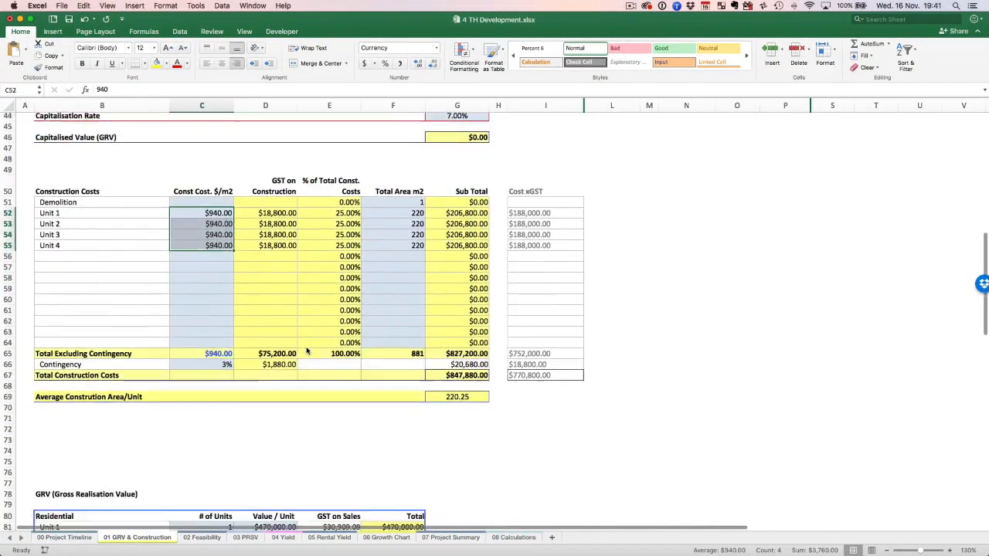
pyautogui.scroll(-15, 307, 351)
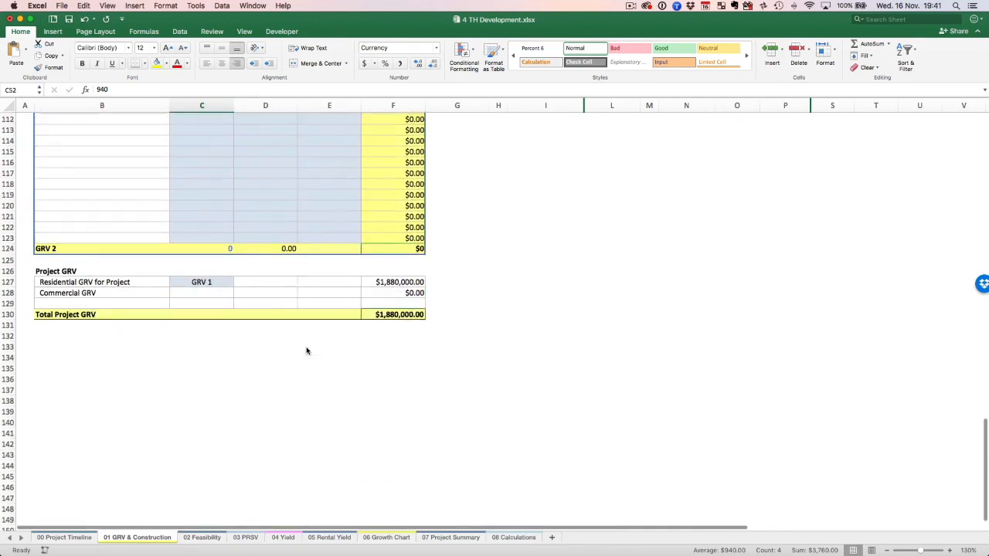
pyautogui.scroll(12, 306, 351)
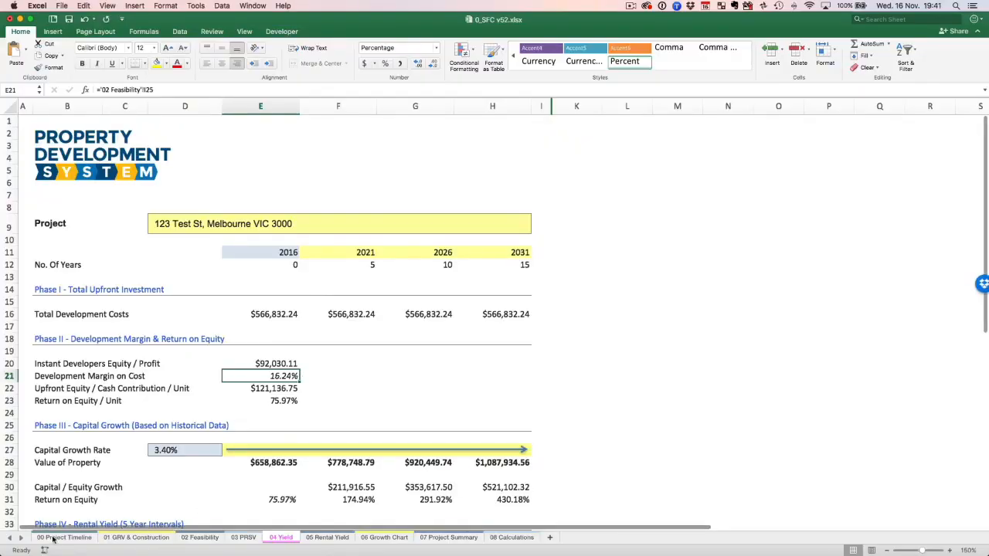
# Examine the residential unit values in the GRV table on 01 GRV & Construction of 0_SFC v52.xlsx.
pyautogui.click(53, 538)
pyautogui.click(136, 537)
pyautogui.scroll(-3, 389, 365)
pyautogui.scroll(-15, 390, 364)
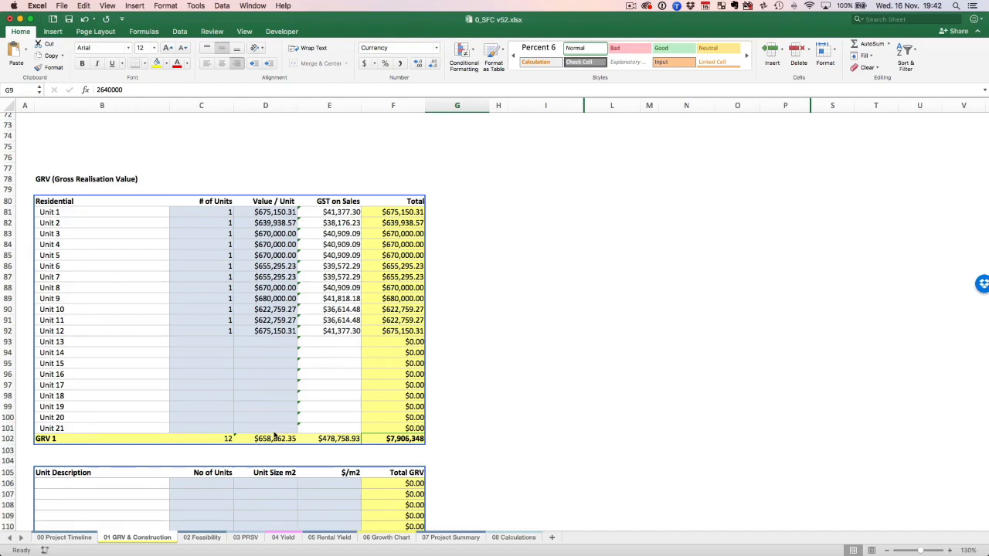
# Switch back to the Edithvale townhouse listing in Chrome and browse its photos at full size.
pyautogui.hotkey('ctrl', 'Up')
pyautogui.click(161, 448)
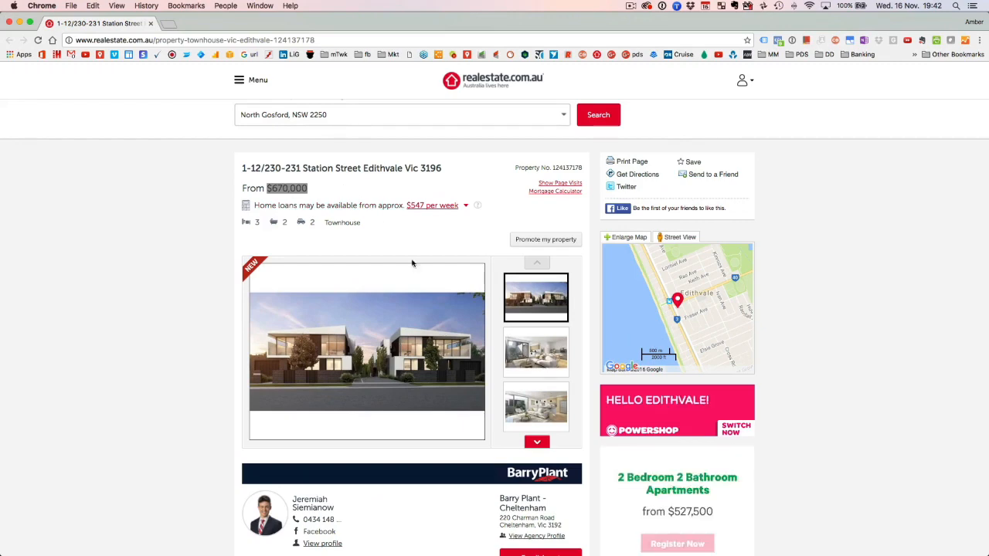
pyautogui.click(379, 360)
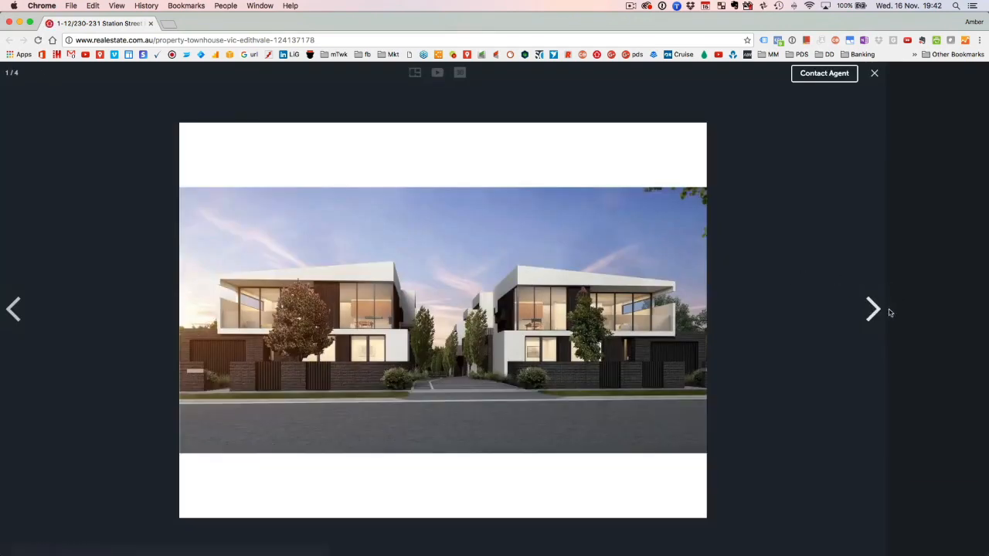
pyautogui.click(888, 309)
pyautogui.click(882, 313)
pyautogui.click(881, 313)
pyautogui.click(881, 314)
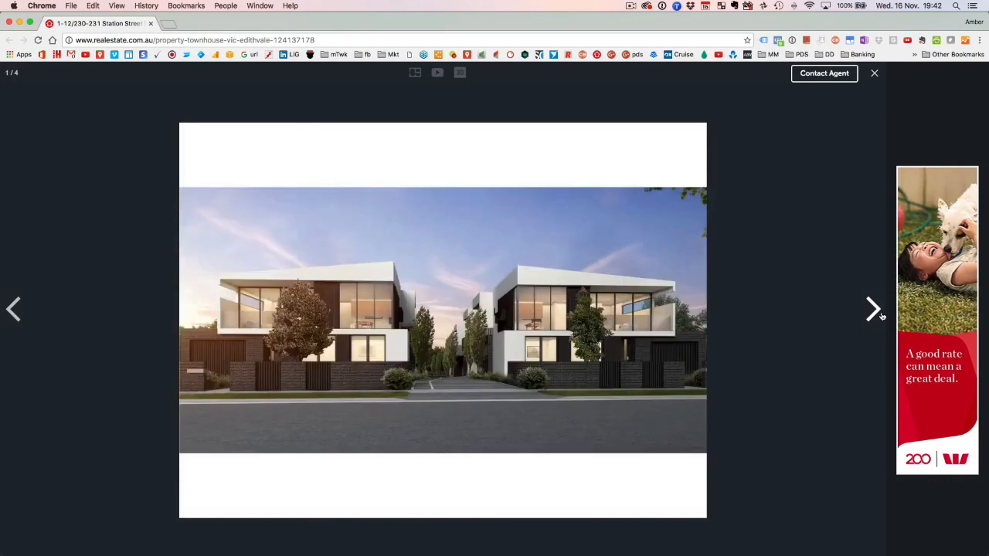
pyautogui.click(882, 313)
# Close the listing's photo gallery and minimise the browser window to return to the GRV table in Excel.
pyautogui.click(874, 73)
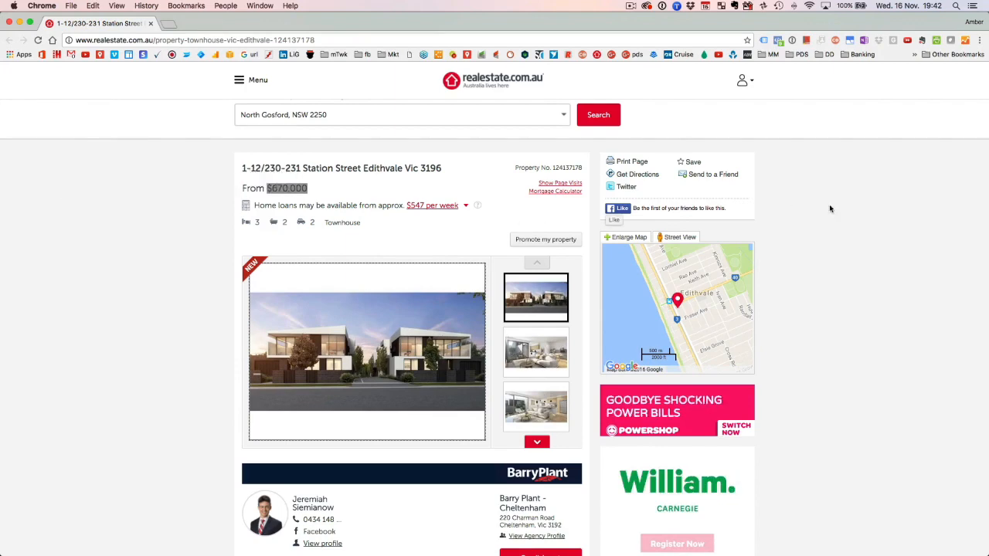
pyautogui.click(108, 165)
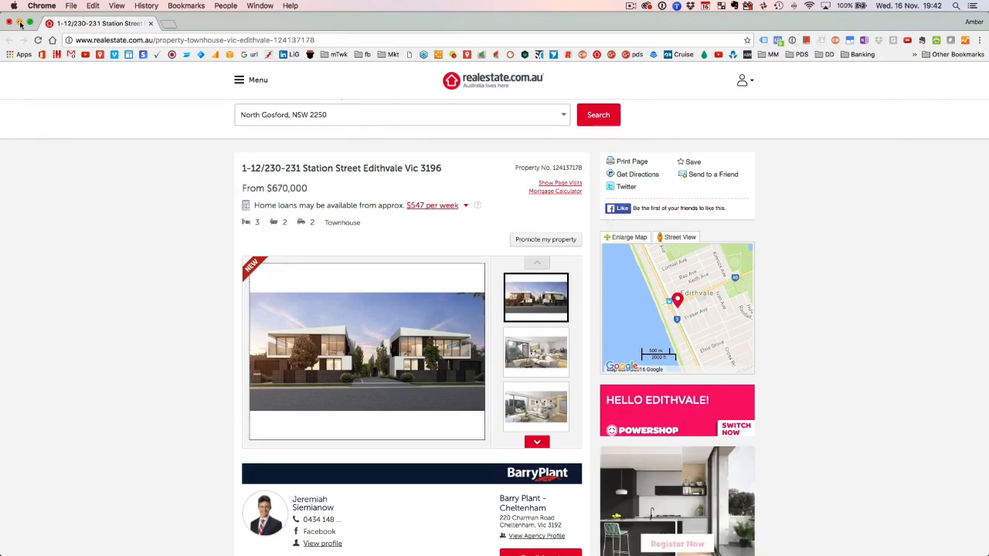
pyautogui.click(19, 22)
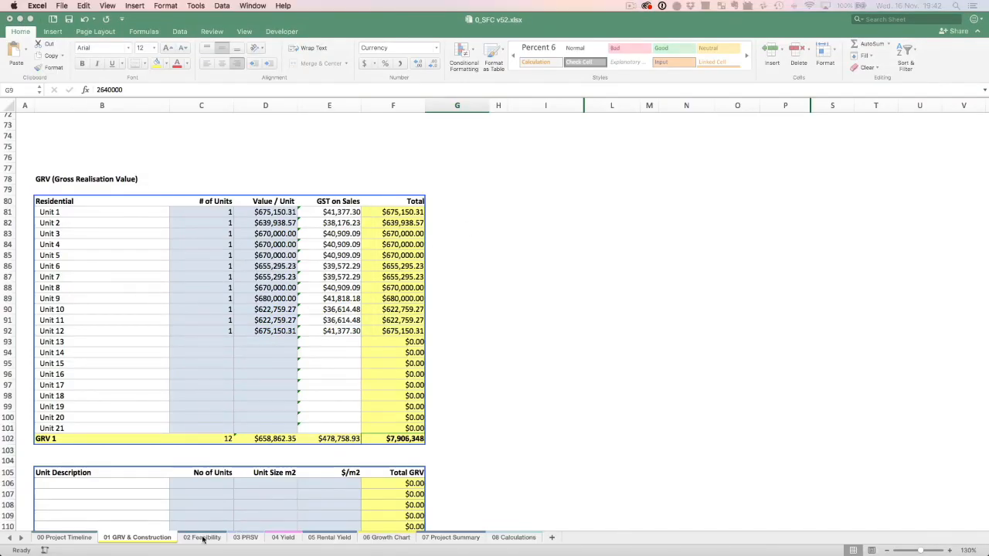
# Review the project phases on the 04 Yield sheet and select the Capital Growth Rate input.
pyautogui.click(245, 538)
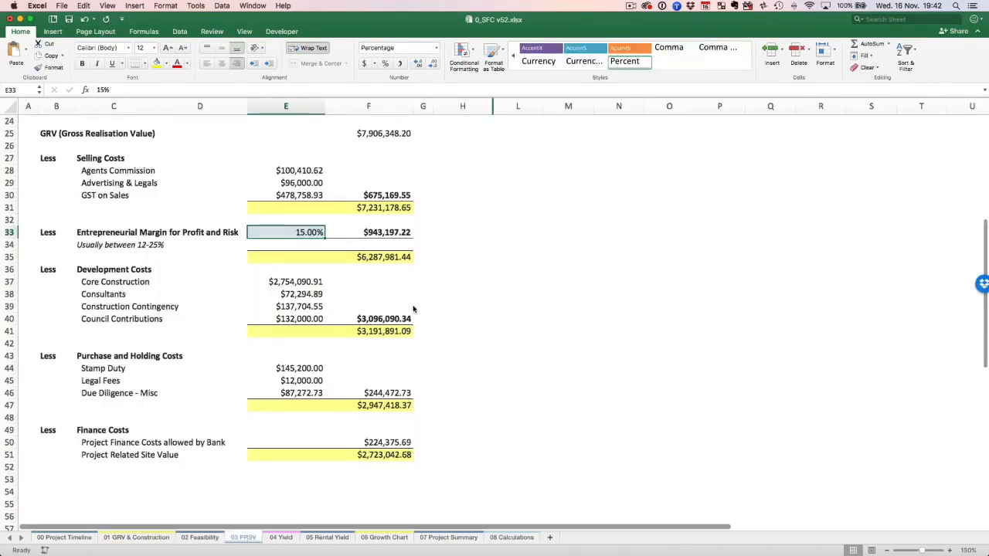
pyautogui.click(280, 536)
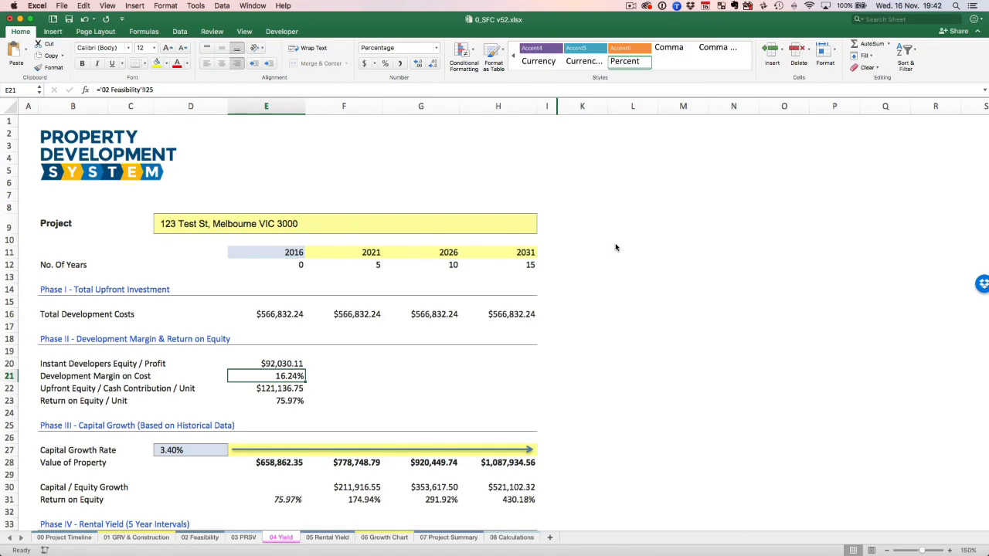
pyautogui.scroll(-5, 615, 247)
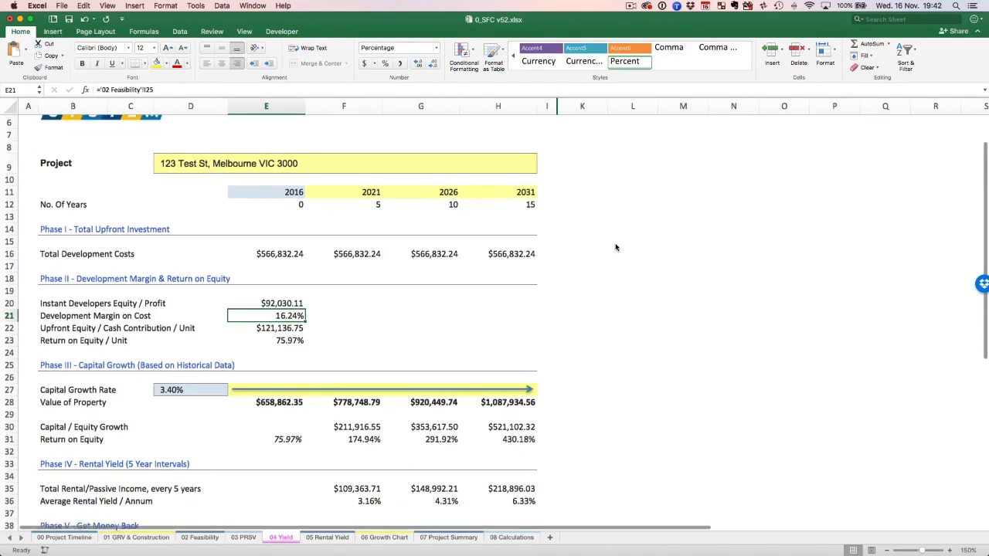
pyautogui.scroll(-5, 309, 247)
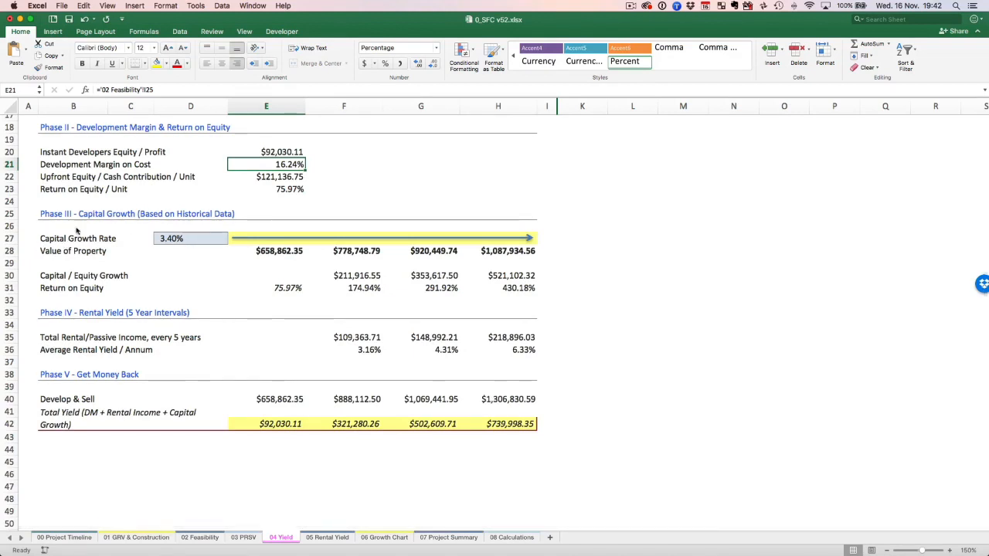
pyautogui.click(190, 239)
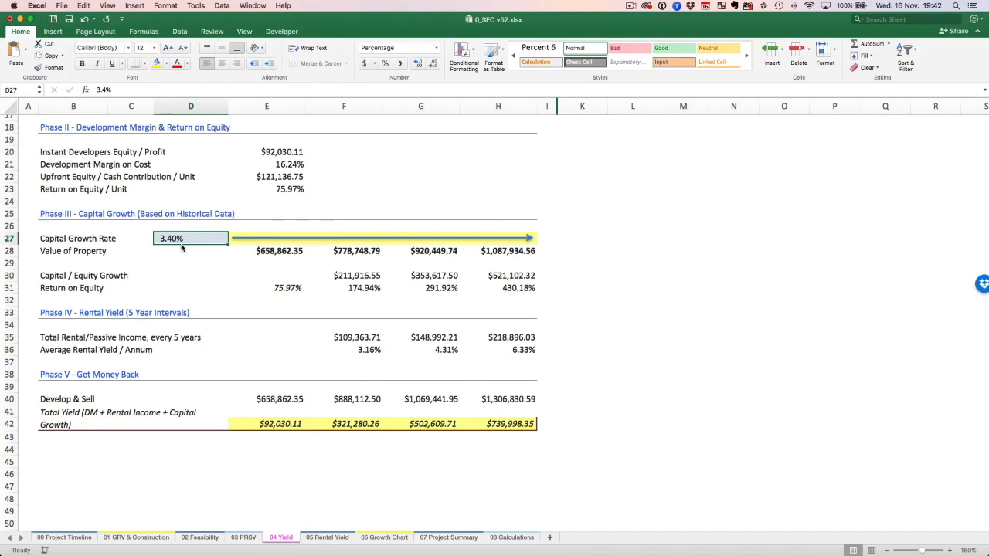
# On the 05 Rental Yield sheet, set Rental / Week to 450 and select the Less Outgoings in Percentage input.
pyautogui.click(314, 539)
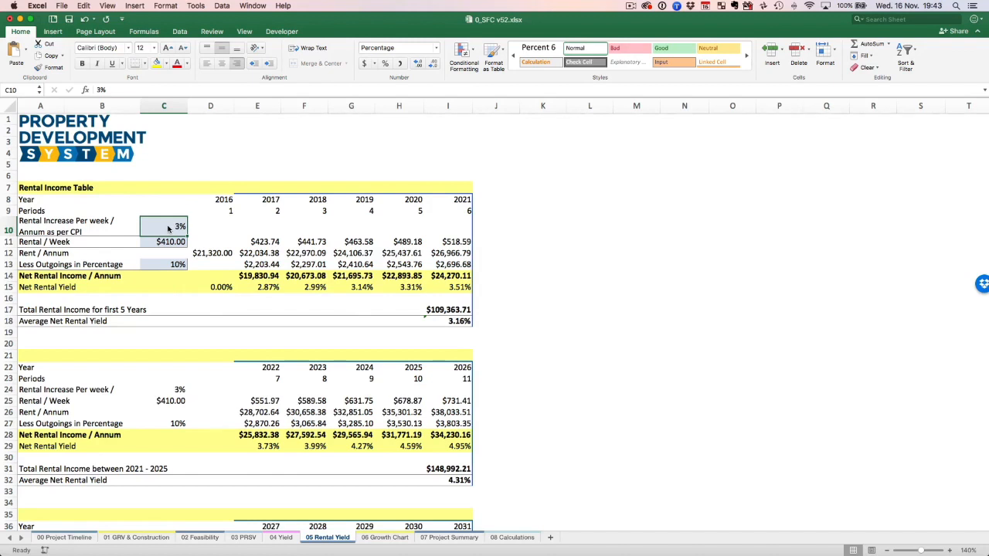
pyautogui.press('Return')
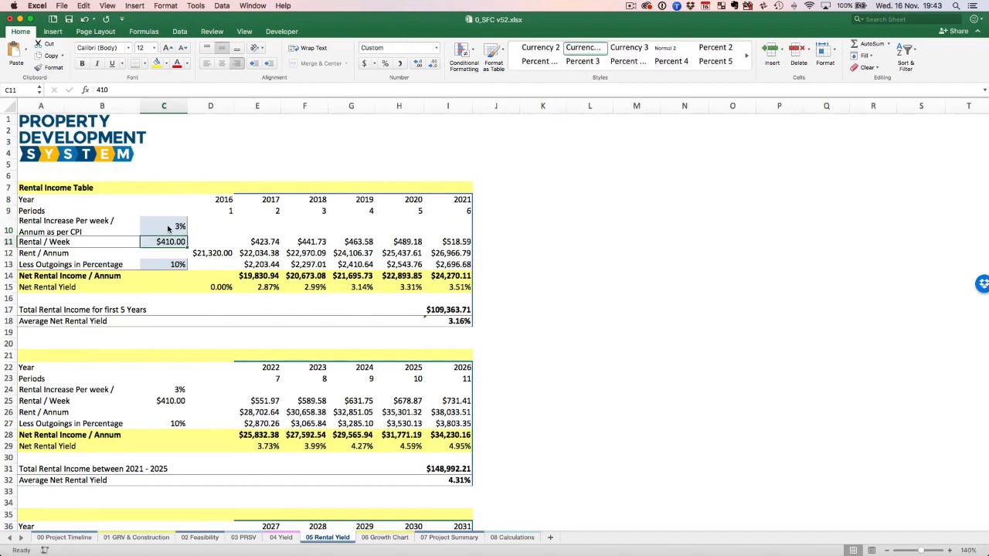
pyautogui.write('450')
pyautogui.hotkey('ctrl', 'Return')
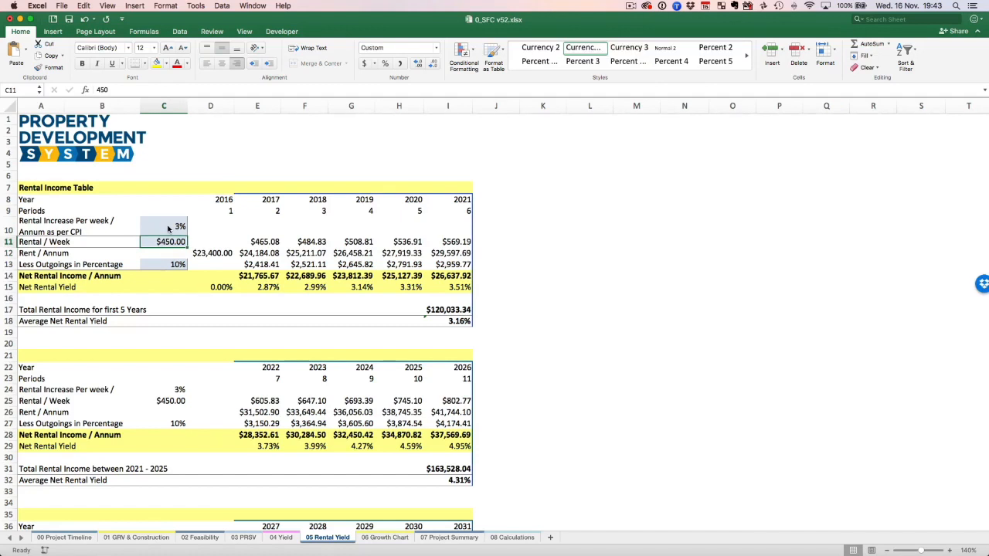
pyautogui.press('Down')
pyautogui.press('Down')
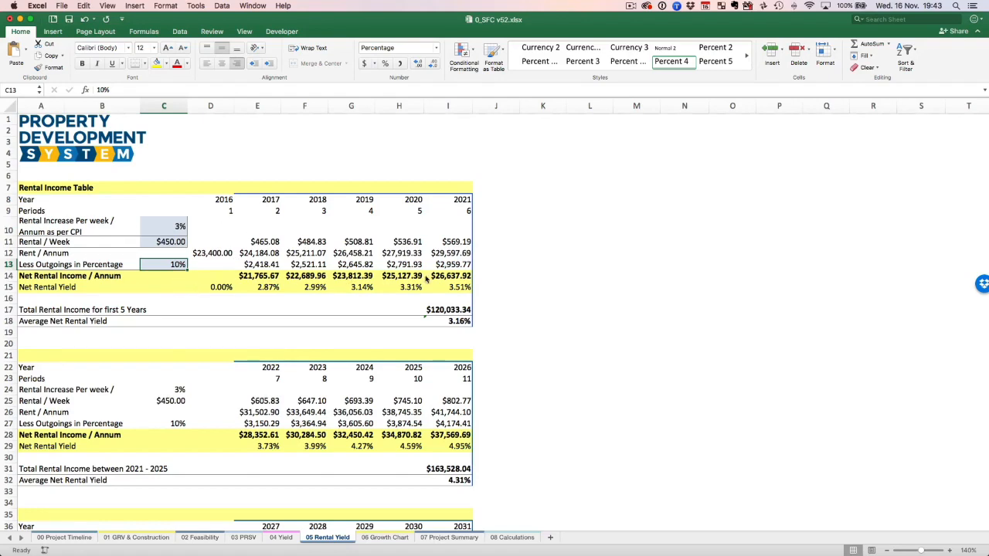
# Examine the 06 Growth Chart, highlighting the Development Margin labels, the Rental Income series and the Initial Investment series.
pyautogui.click(368, 538)
pyautogui.scroll(-5, 587, 267)
pyautogui.scroll(3, 587, 267)
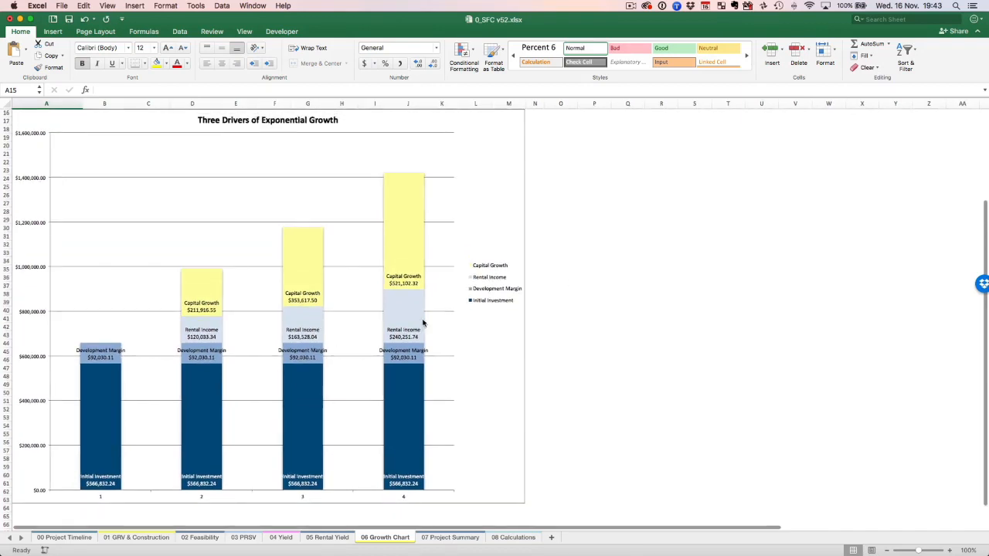
pyautogui.click(117, 359)
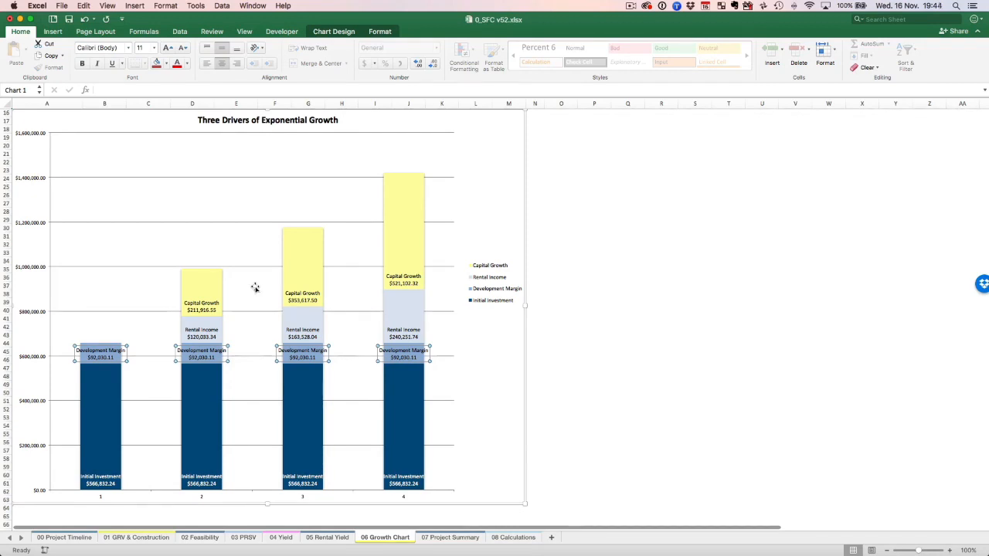
pyautogui.click(314, 319)
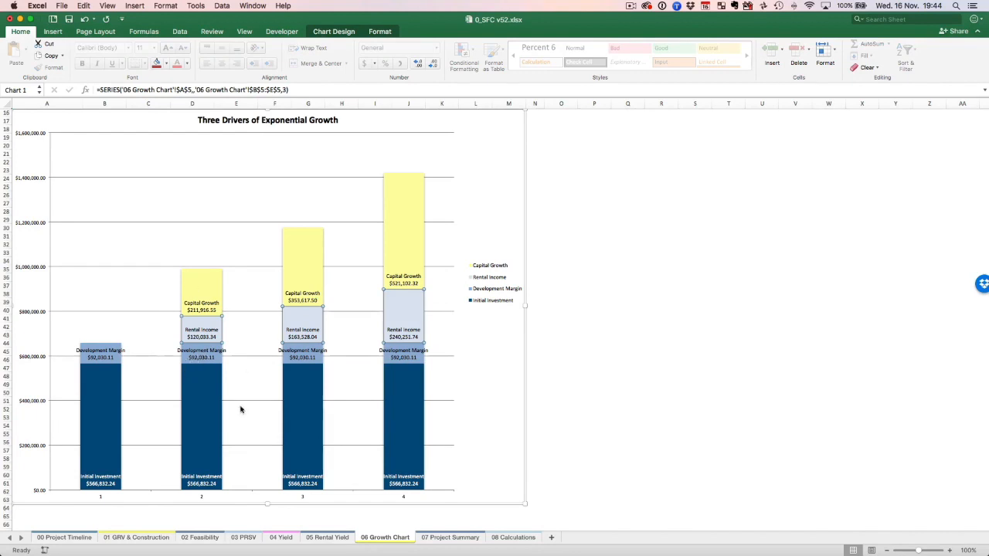
pyautogui.click(401, 401)
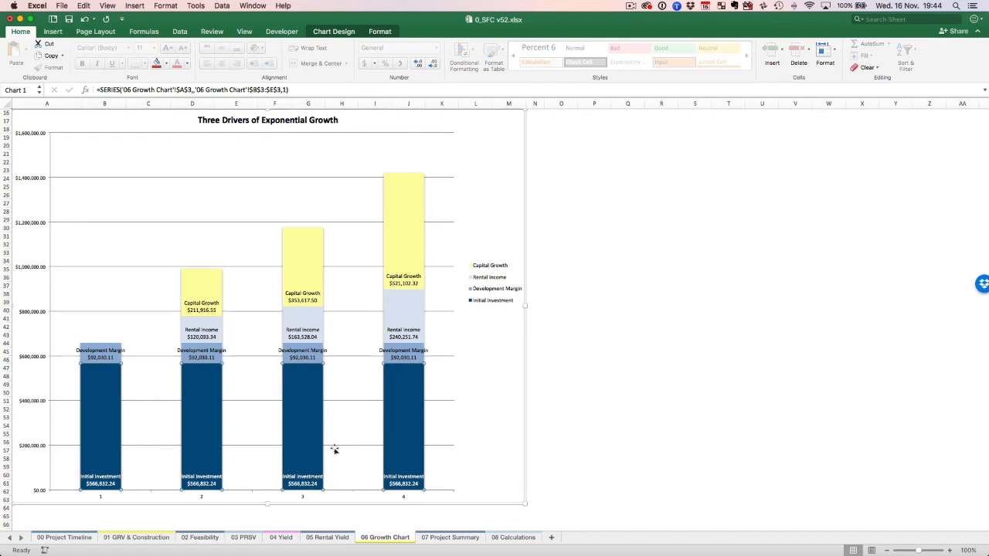
# Return to the 04 Yield sheet and check the 2031 Value of Property against the project years.
pyautogui.click(332, 538)
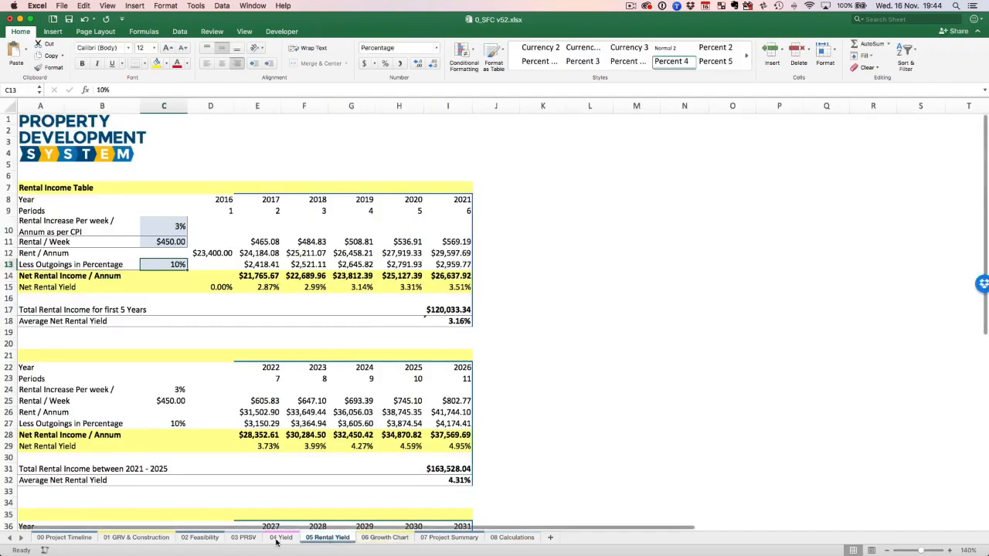
pyautogui.click(281, 538)
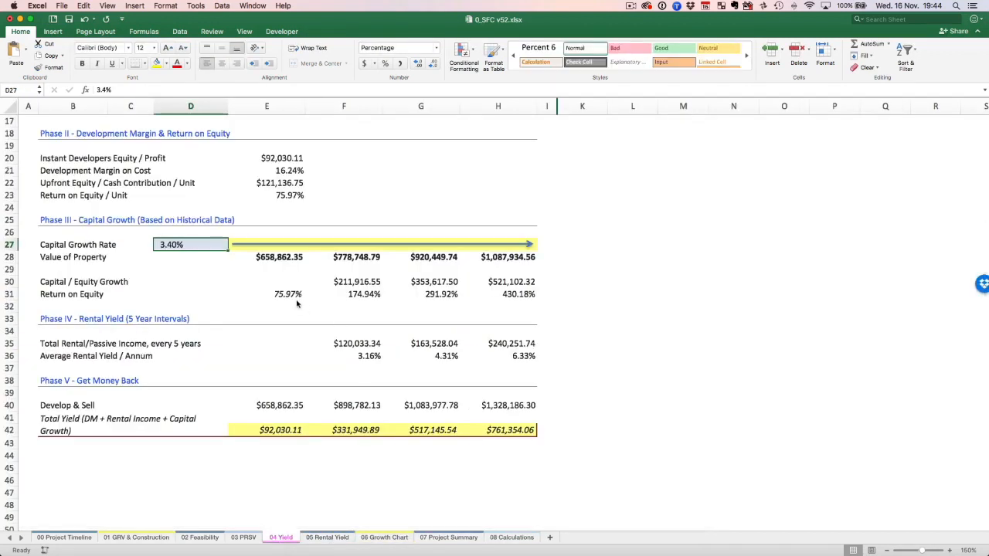
pyautogui.click(509, 264)
pyautogui.scroll(3, 400, 361)
pyautogui.scroll(-2, 401, 361)
pyautogui.scroll(5, 401, 362)
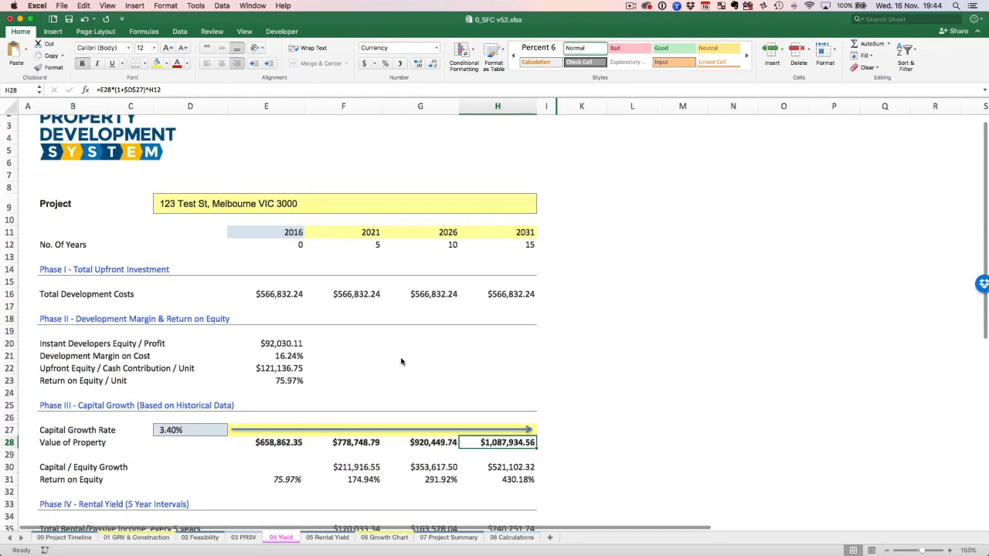
# Go to the 07 Project Summary sheet and review the project description, number of units and project returns.
pyautogui.click(339, 540)
pyautogui.click(391, 539)
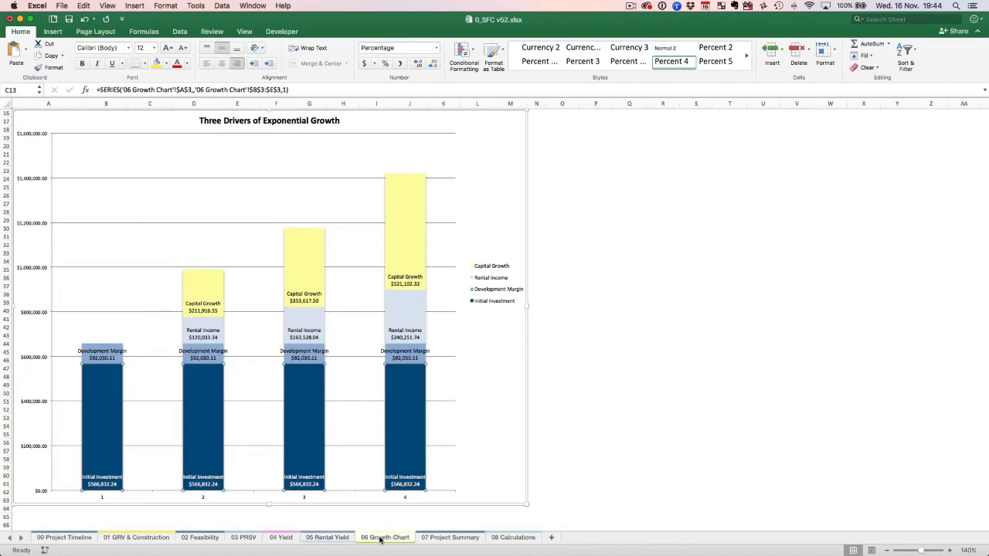
pyautogui.click(448, 539)
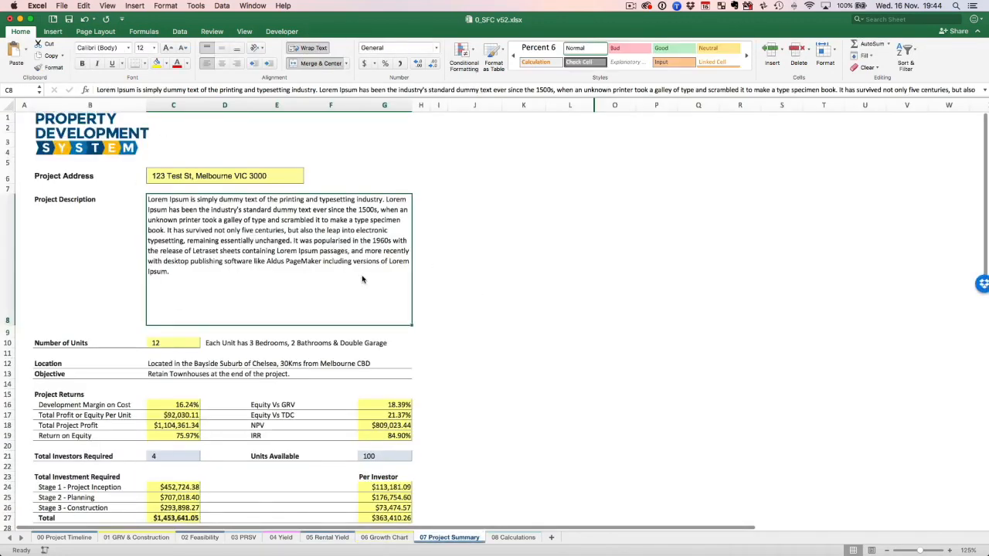
pyautogui.scroll(-2, 575, 248)
pyautogui.scroll(2, 575, 251)
pyautogui.scroll(-15, 183, 443)
pyautogui.scroll(10, 314, 441)
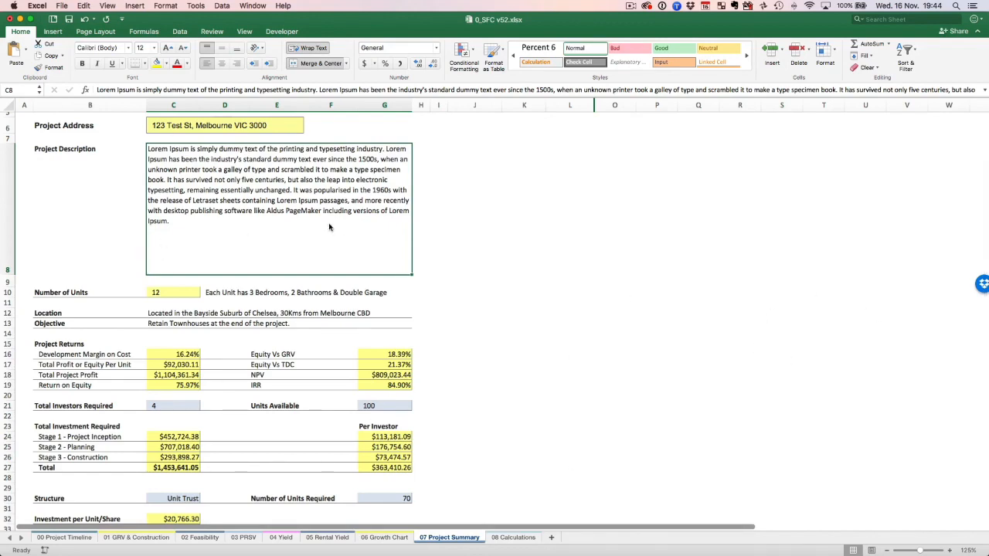
pyautogui.scroll(-1, 329, 227)
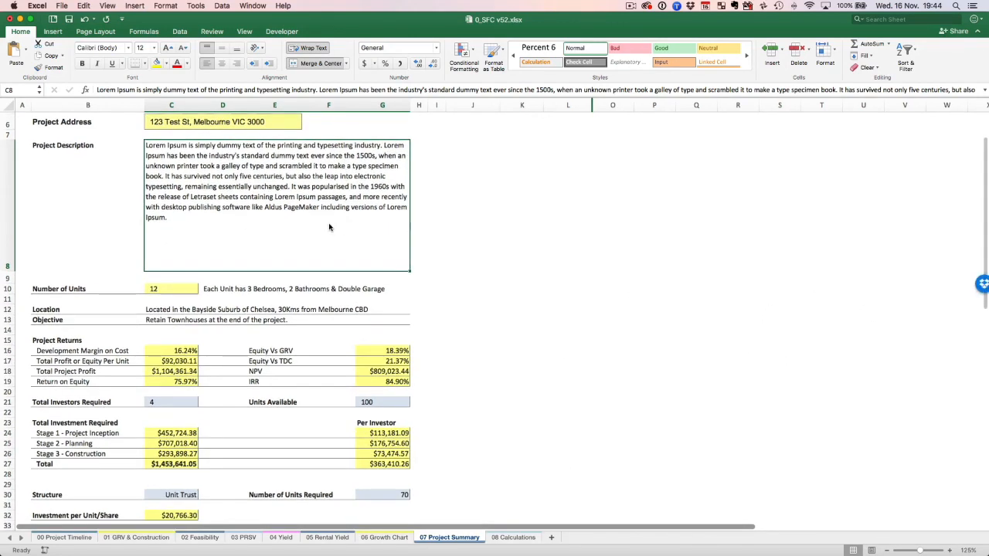
# Examine the Executive Summary block on 07 Project Summary and look back over the rest of the sheet.
pyautogui.scroll(-5, 332, 324)
pyautogui.click(75, 425)
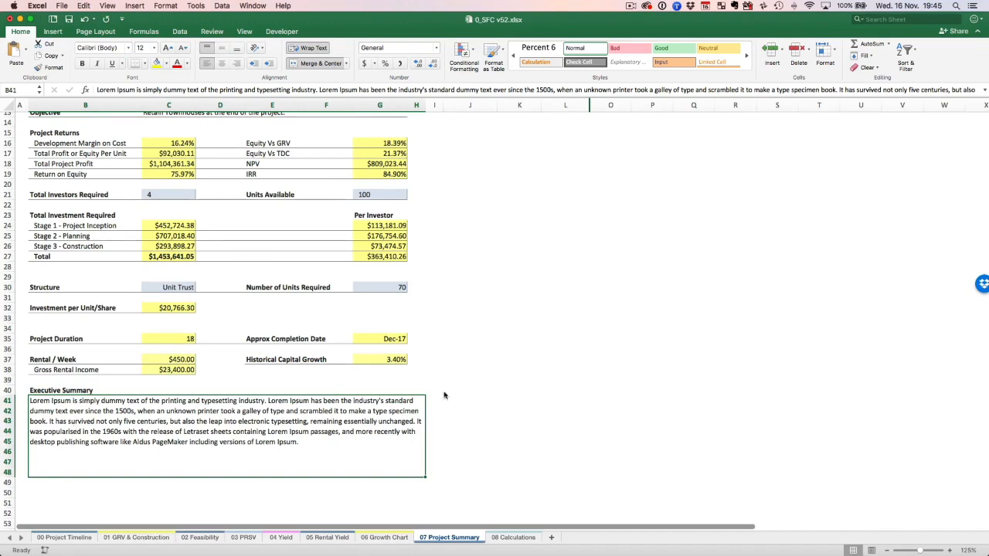
pyautogui.scroll(10, 591, 387)
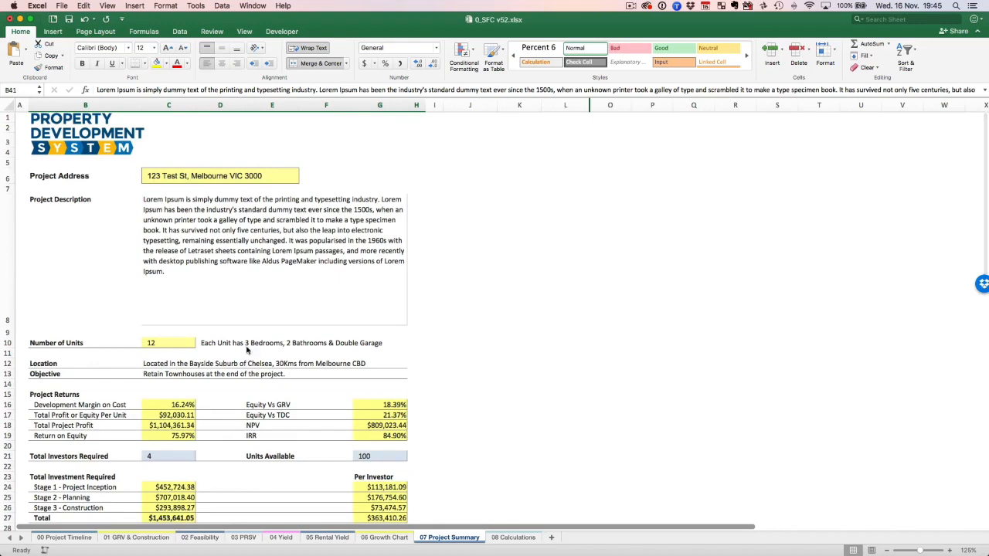
pyautogui.scroll(-5, 247, 352)
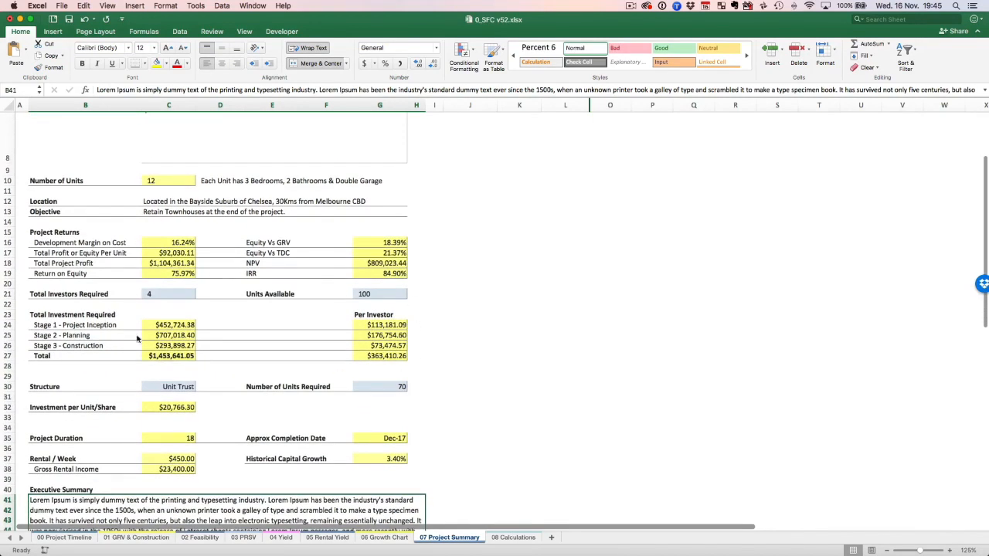
# Inspect the Total Investors Required, Units Available and Structure inputs on the project summary.
pyautogui.click(153, 297)
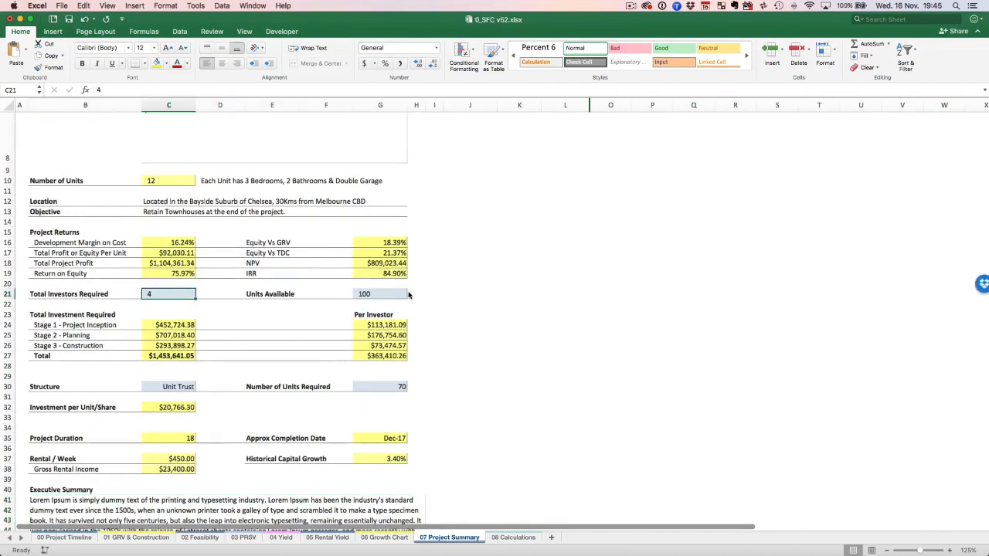
pyautogui.press('Tab')
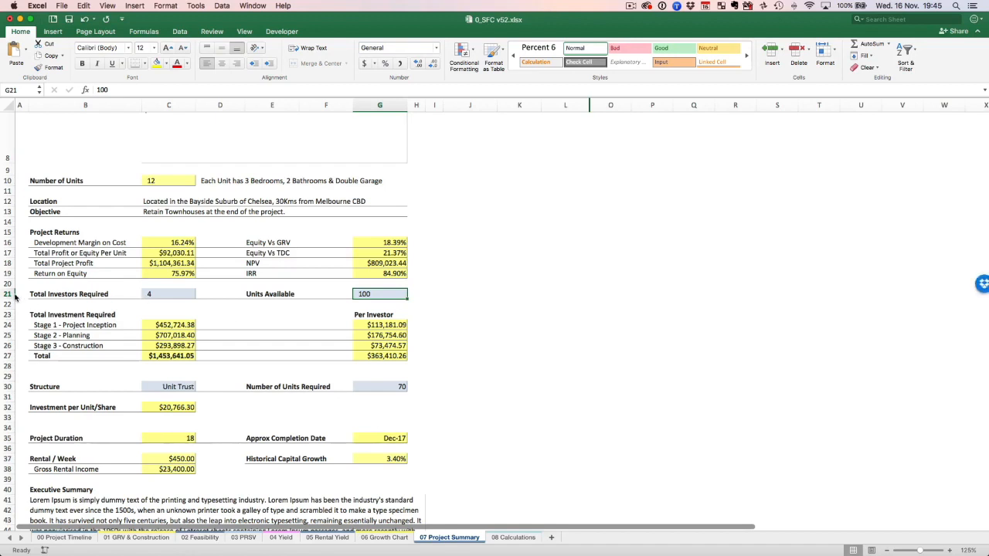
pyautogui.click(162, 298)
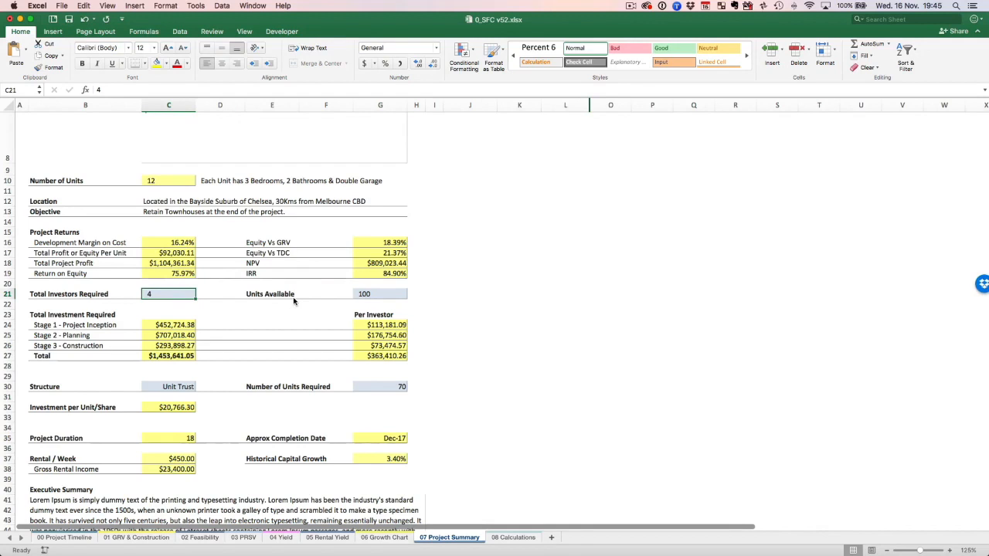
pyautogui.click(378, 297)
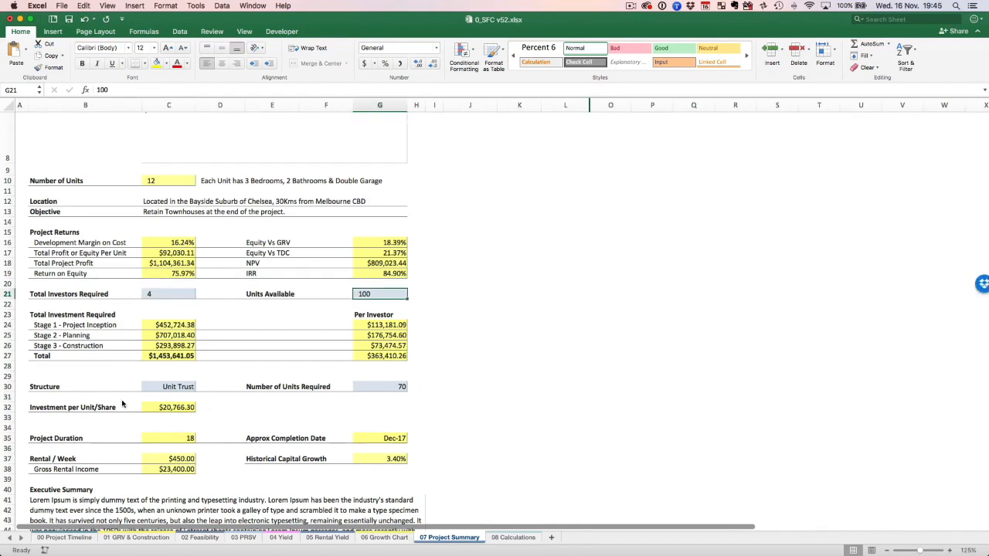
pyautogui.click(158, 388)
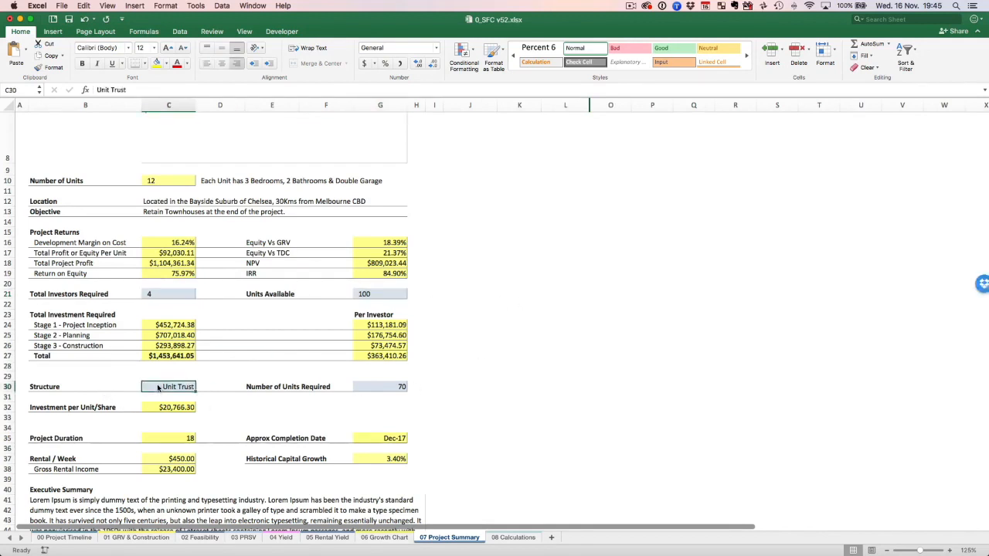
# Try 100 as the Number of Units Required and compare it with Units Available.
pyautogui.click(391, 388)
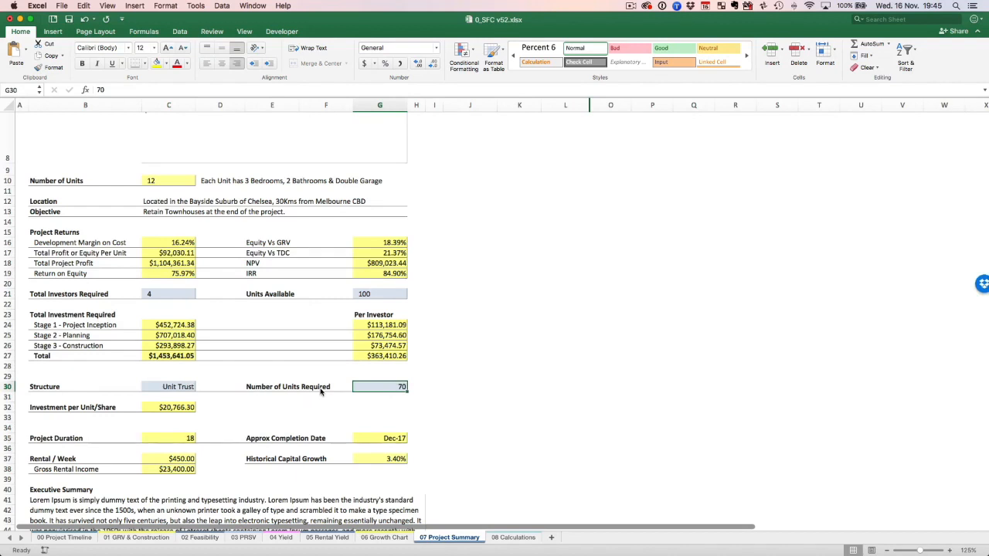
pyautogui.write('100')
pyautogui.press('Return')
pyautogui.press('Up')
pyautogui.click(371, 294)
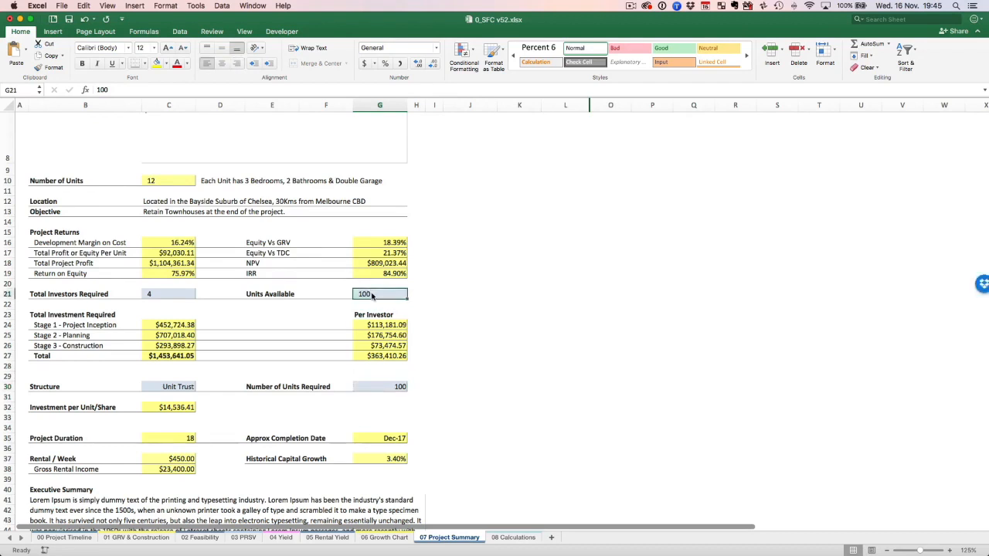
# Set the Number of Units Required to 80 on the project summary.
pyautogui.click(371, 389)
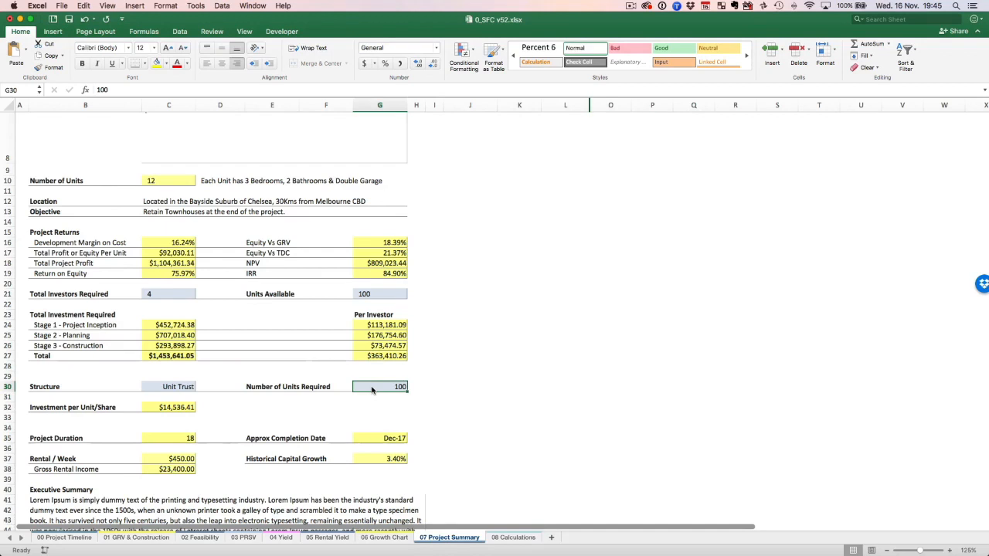
pyautogui.write('80')
pyautogui.press('Return')
pyautogui.click(372, 385)
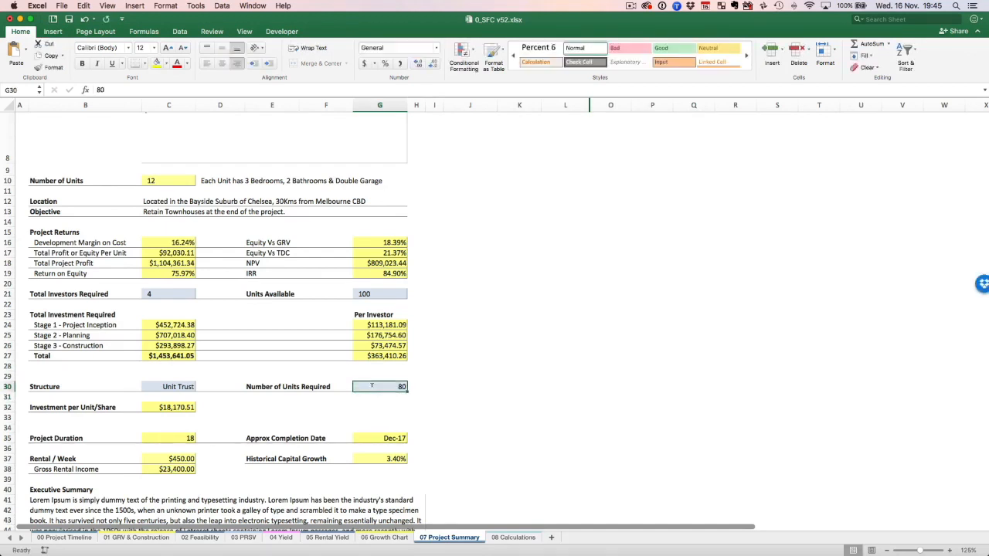
# Look over 02 Feasibility down to the Total Developers Equity Contribution and return to the 06 Growth Chart.
pyautogui.click(207, 539)
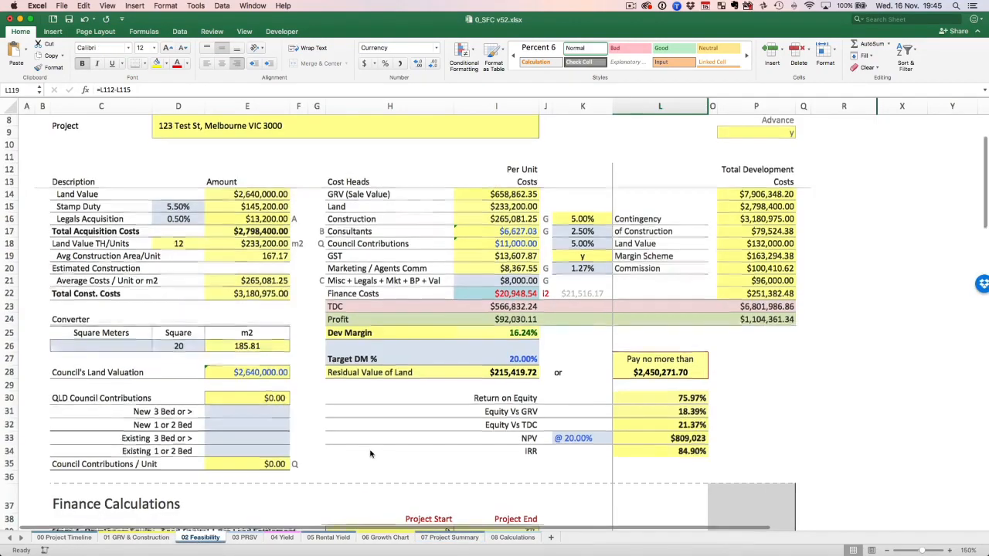
pyautogui.scroll(-20, 370, 454)
pyautogui.scroll(-3, 370, 456)
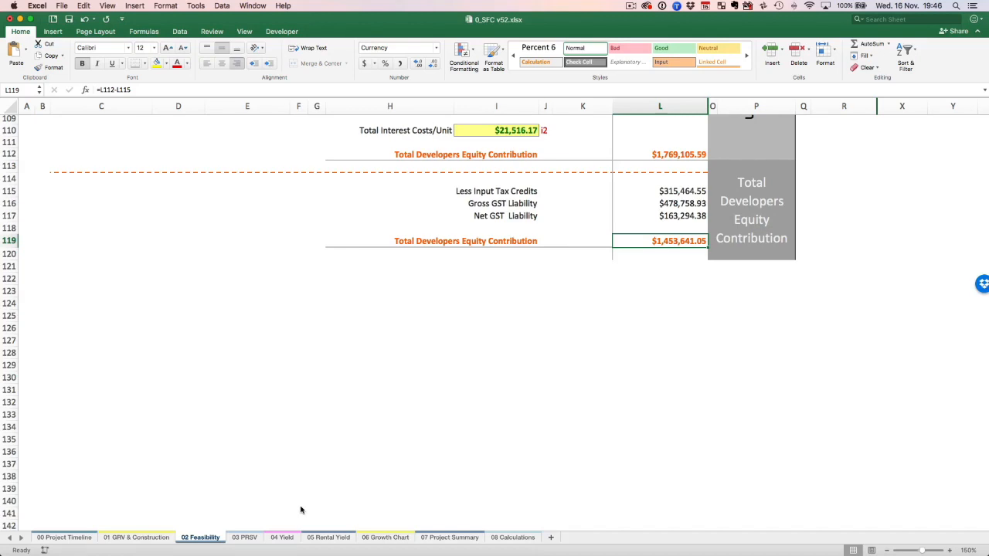
pyautogui.click(374, 539)
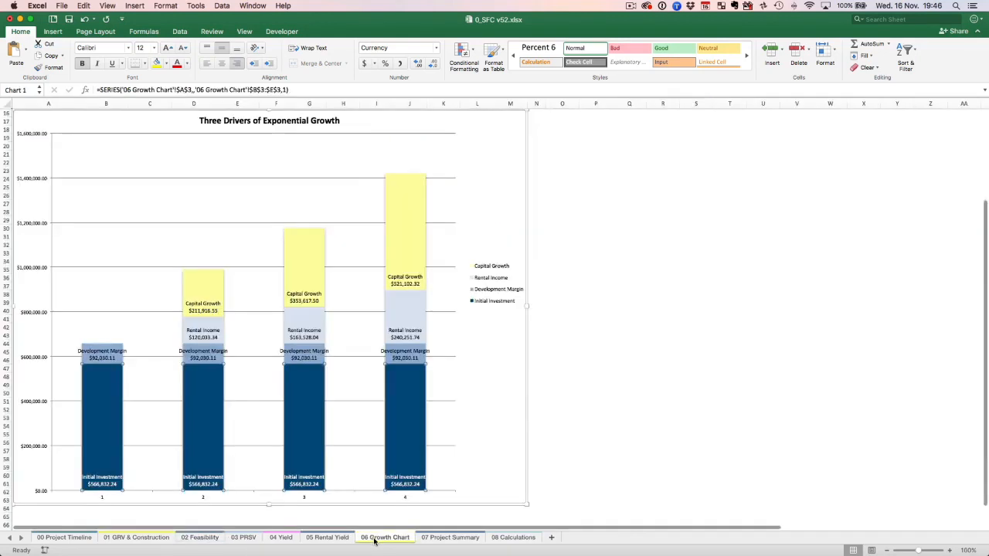
# Set the Number of Units Required to 90 on 07 Project Summary and inspect the Investment per Unit/Share formula.
pyautogui.click(448, 538)
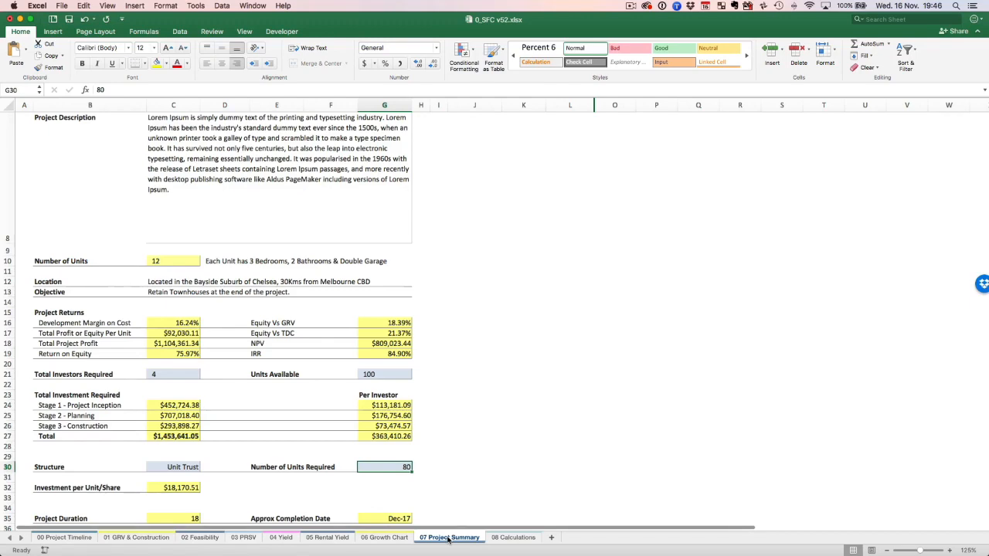
pyautogui.scroll(-5, 464, 451)
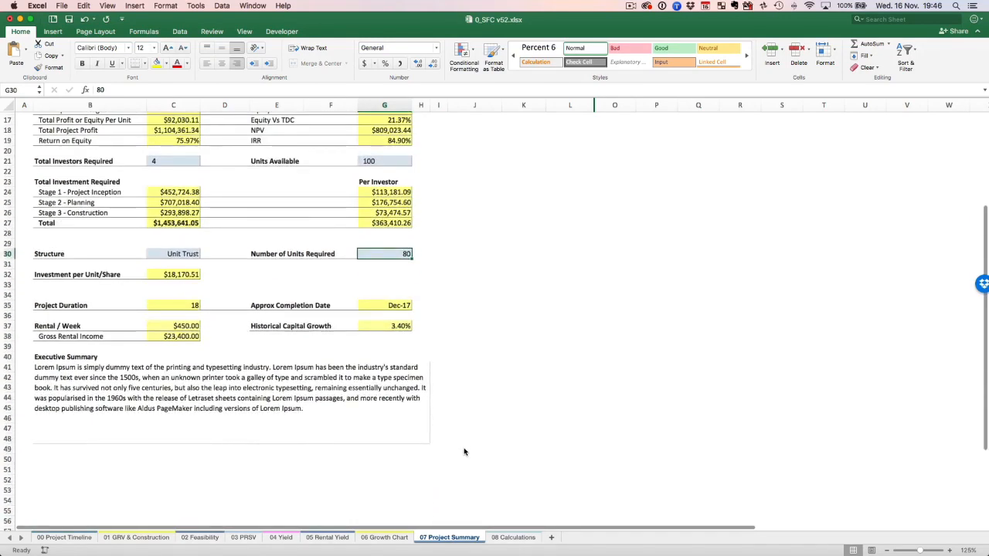
pyautogui.scroll(2, 463, 451)
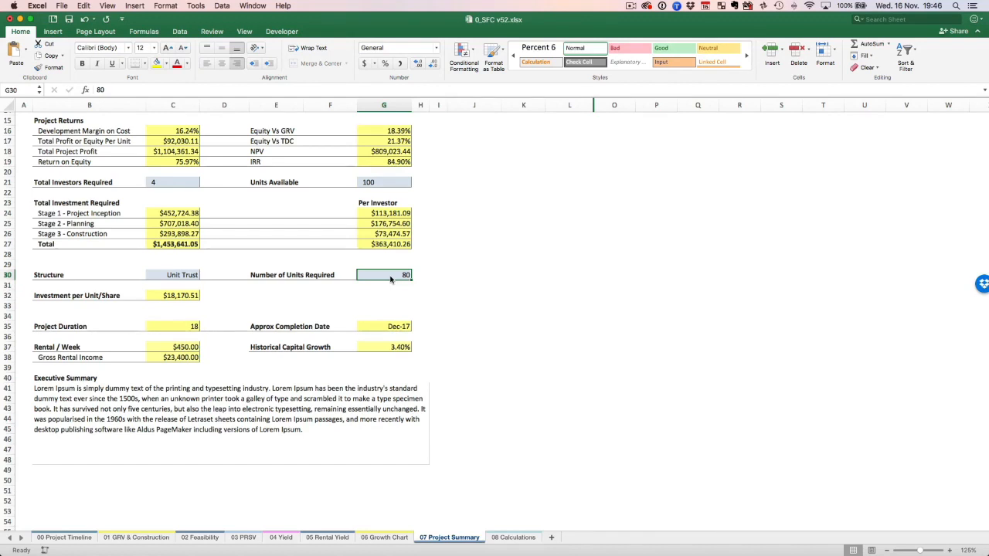
pyautogui.write('90')
pyautogui.press('Return')
pyautogui.click(173, 296)
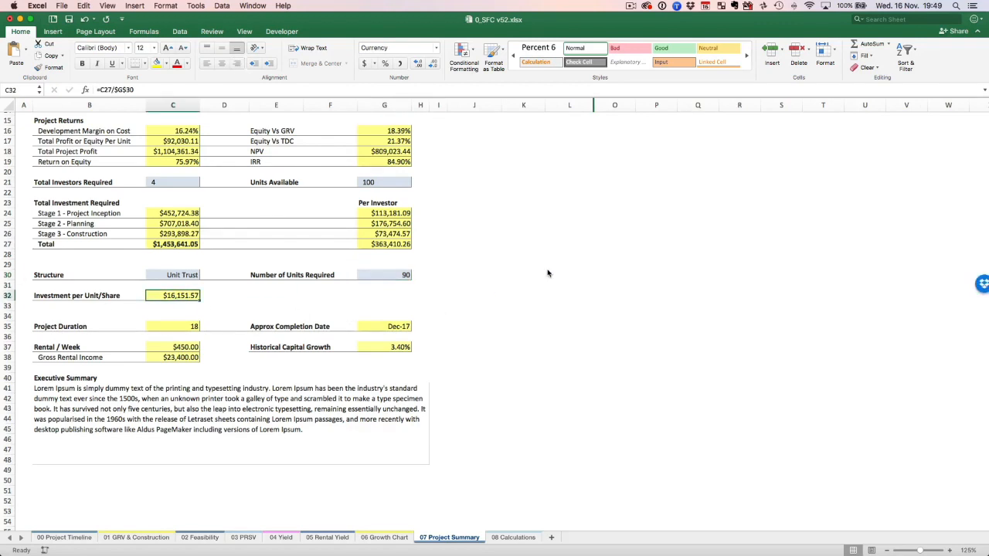
# Set up printing of the Entire Workbook and choose to save the output as a PDF.
pyautogui.press('super+p')
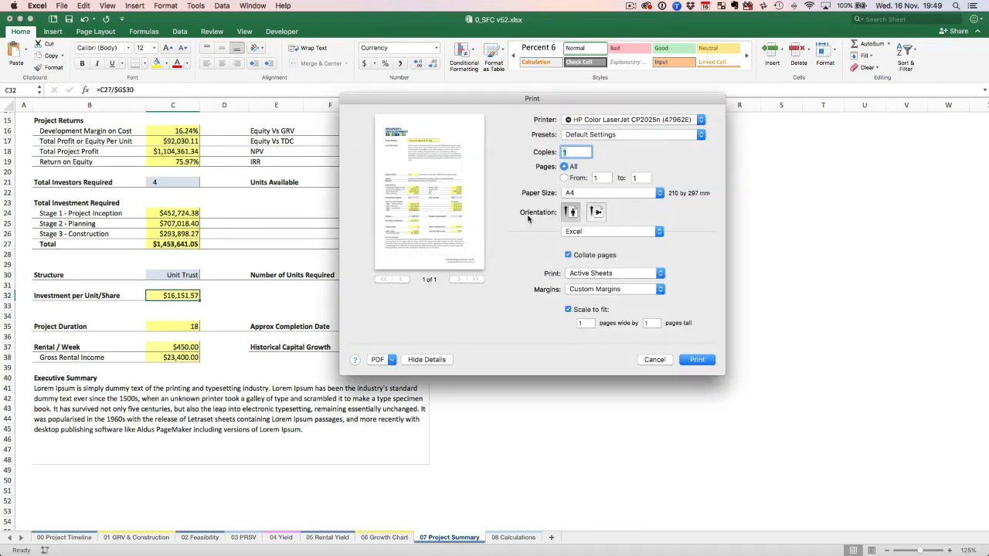
pyautogui.click(611, 273)
pyautogui.click(602, 283)
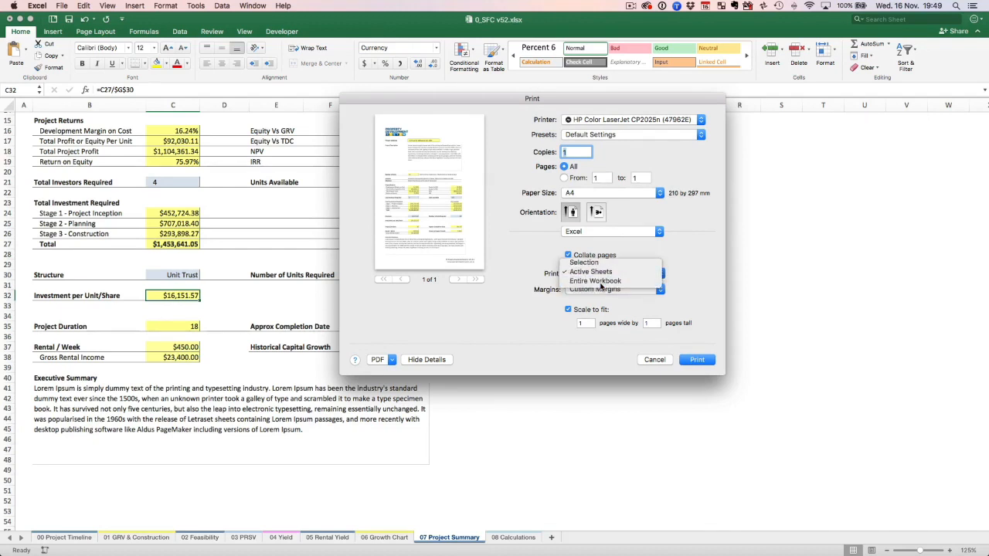
pyautogui.click(393, 361)
pyautogui.click(399, 381)
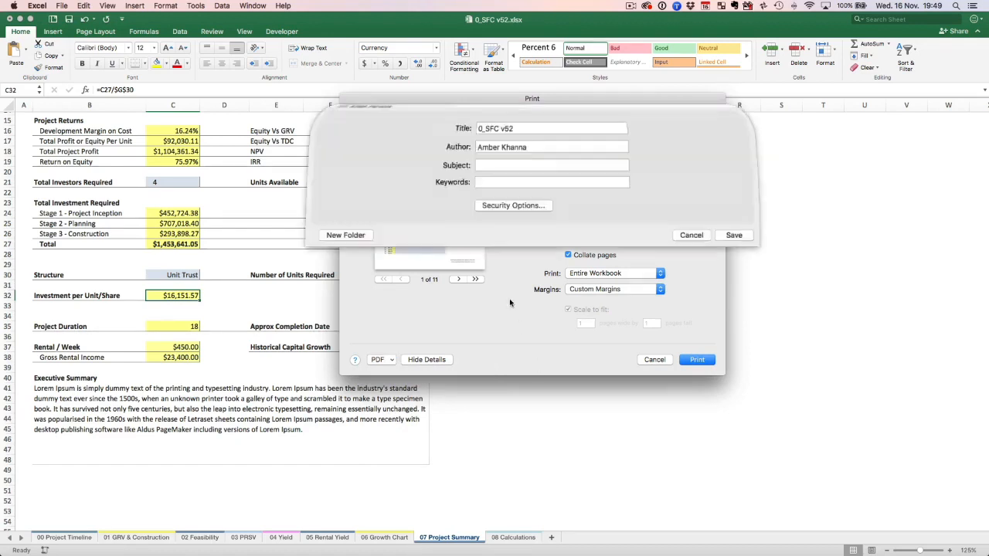
# Create a folder named 123 on the Desktop and save the PDF there as 0_SFC v52.pdf.
pyautogui.click(370, 207)
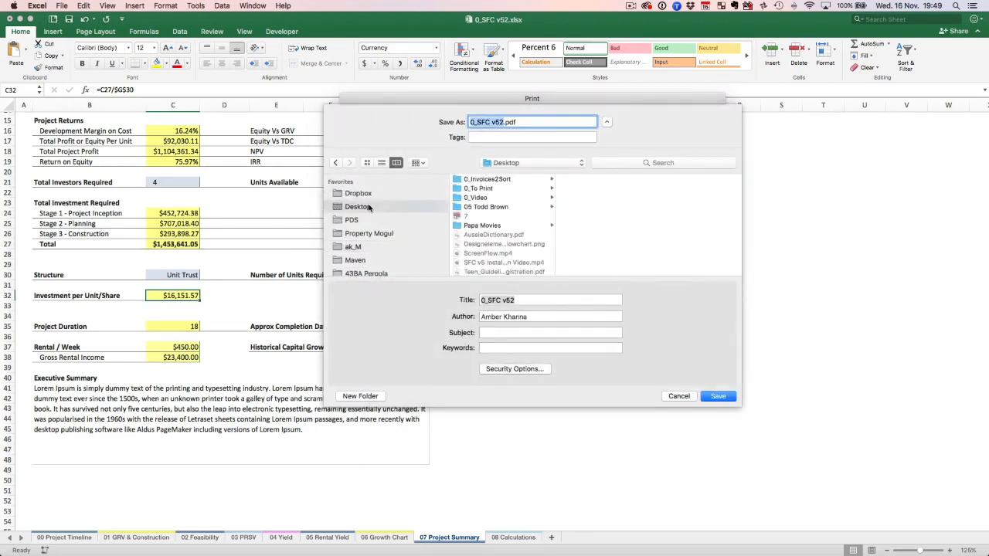
pyautogui.click(355, 397)
pyautogui.write('123')
pyautogui.press('Return')
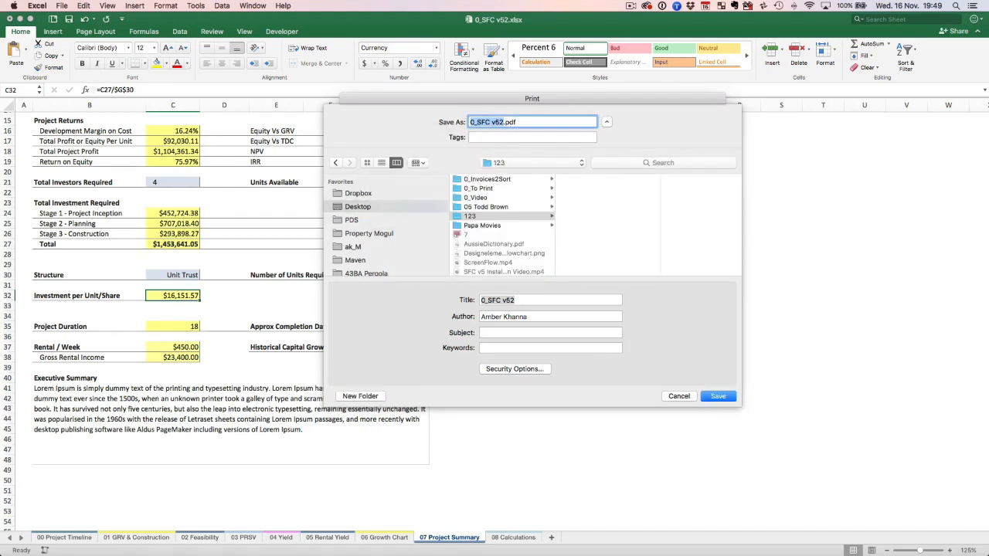
pyautogui.click(719, 396)
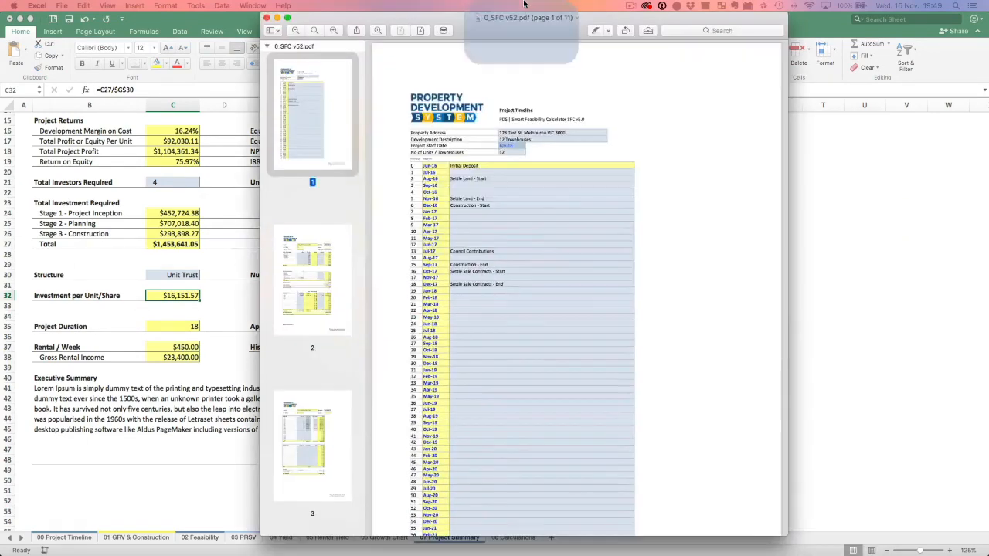
# In Preview, look through the exported 0_SFC v52.pdf, examining the unit calculations and project summary on its last pages.
pyautogui.scroll(-15, 53, 123)
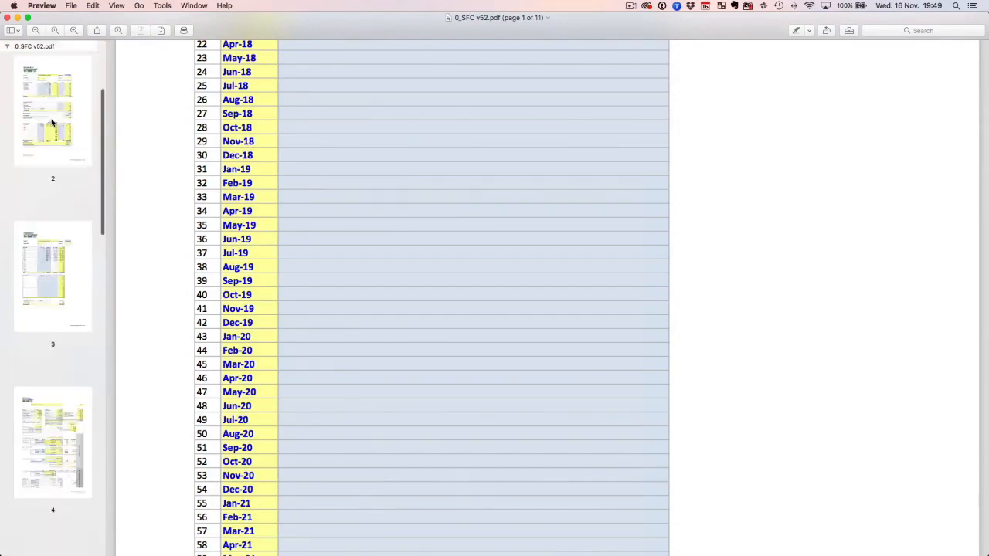
pyautogui.click(48, 479)
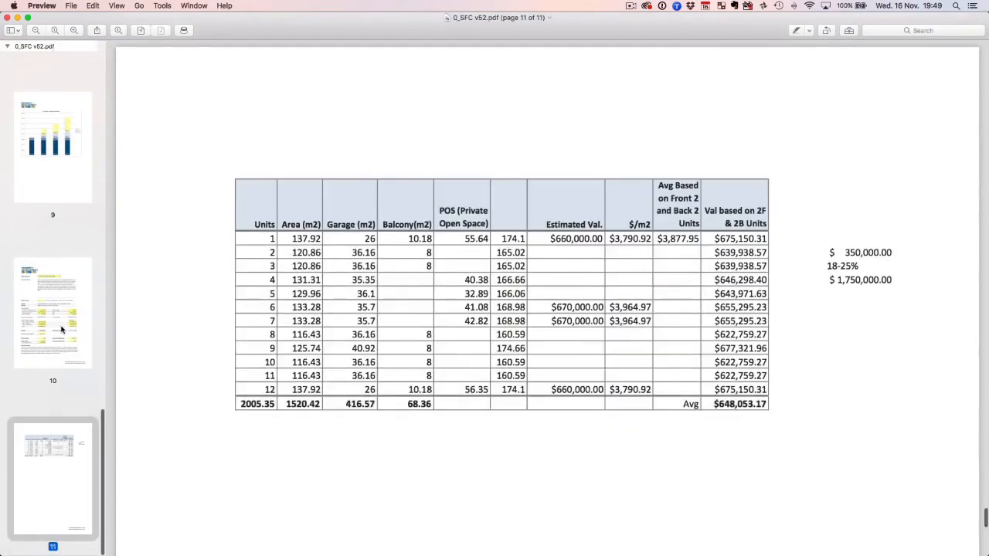
pyautogui.click(53, 313)
pyautogui.scroll(-5, 505, 245)
pyautogui.scroll(-10, 505, 246)
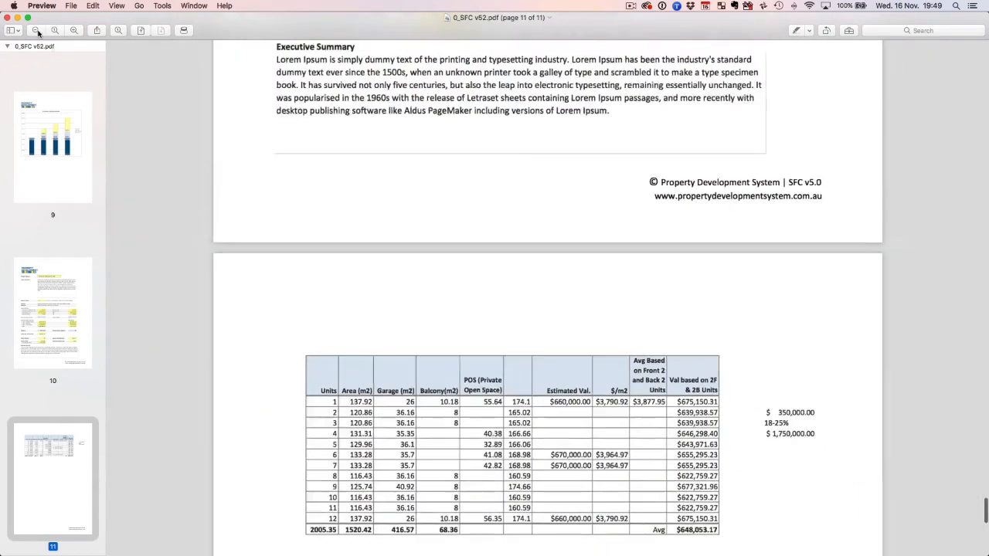
pyautogui.click(38, 32)
pyautogui.click(38, 32)
pyautogui.scroll(4, 470, 258)
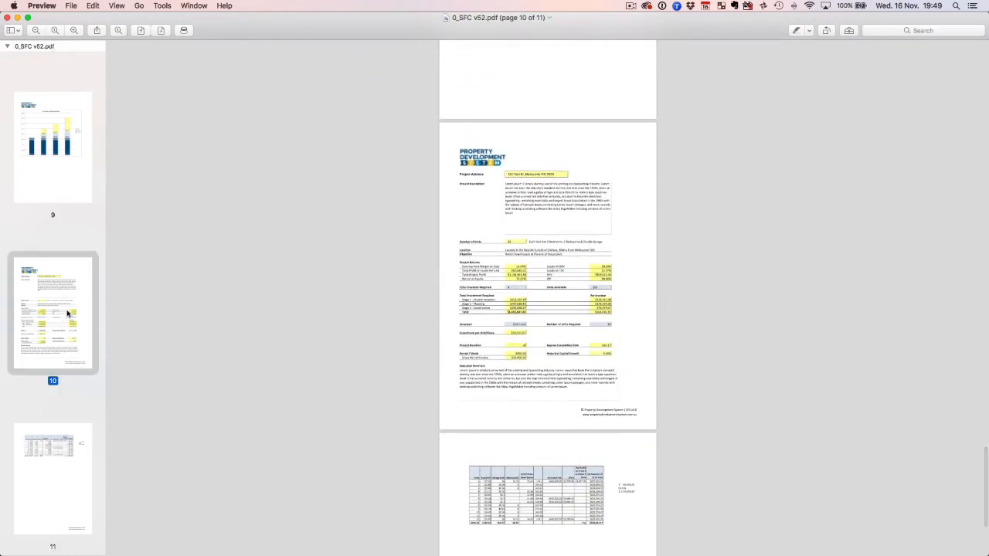
# Move the project summary from page 10 to the front of the PDF, making it page 1.
pyautogui.moveTo(68, 314); pyautogui.dragTo(60, 116)
pyautogui.scroll(5, 57, 139)
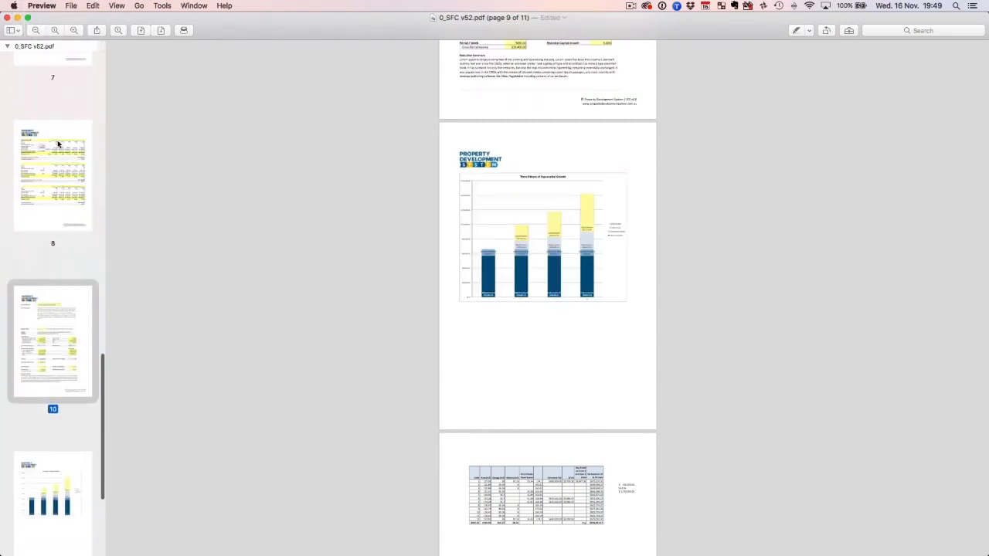
pyautogui.moveTo(40, 426); pyautogui.dragTo(74, 88)
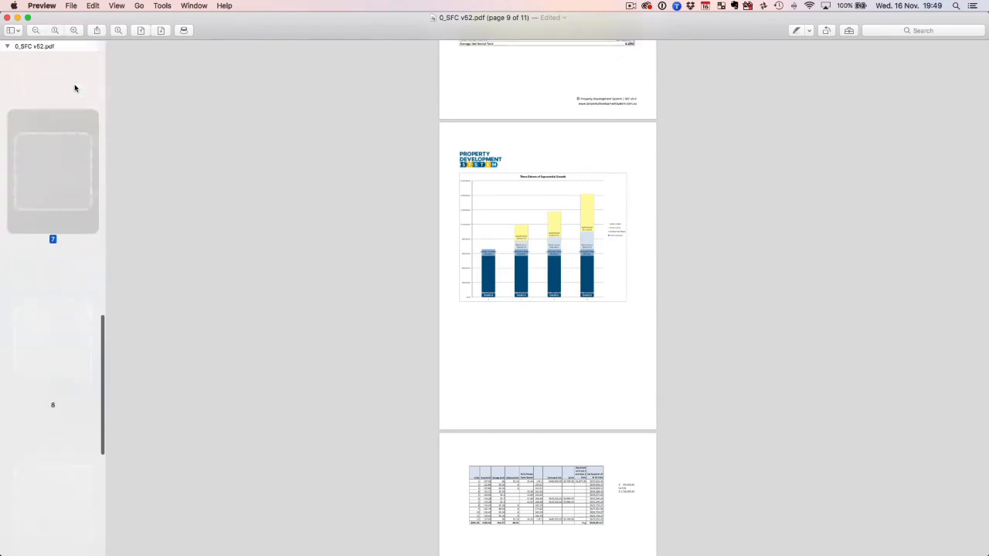
pyautogui.scroll(4, 56, 192)
pyautogui.moveTo(51, 246); pyautogui.dragTo(70, 98)
pyautogui.scroll(4, 60, 176)
pyautogui.scroll(5, 60, 176)
pyautogui.scroll(-2, 85, 525)
pyautogui.moveTo(71, 424); pyautogui.dragTo(69, 141)
pyautogui.scroll(3, 64, 238)
pyautogui.moveTo(60, 274); pyautogui.dragTo(64, 97)
pyautogui.scroll(-1, 71, 257)
pyautogui.moveTo(71, 232); pyautogui.dragTo(64, 82)
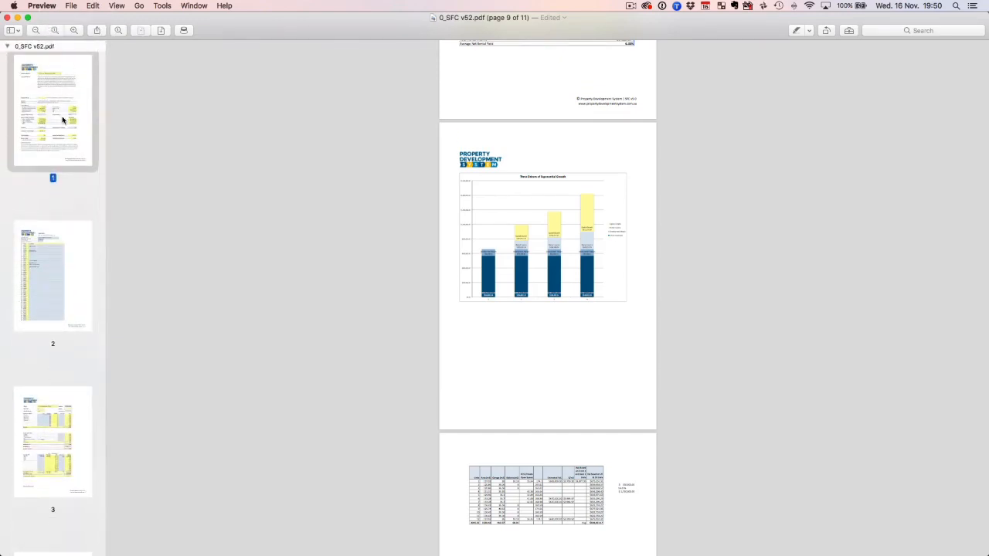
pyautogui.scroll(20, 258, 203)
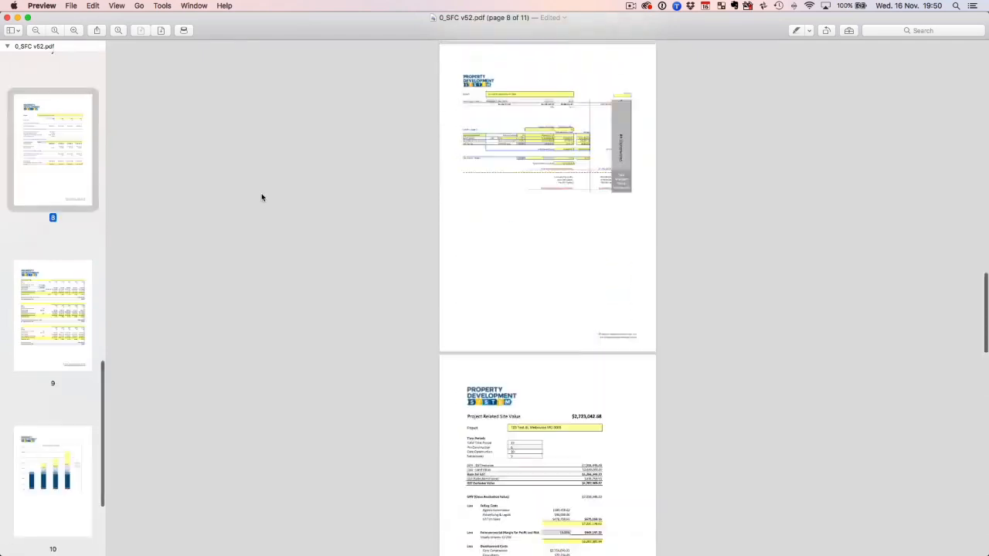
# Enlarge page 1 and examine the project summary down to the Executive Summary.
pyautogui.click(75, 31)
pyautogui.scroll(4, 280, 143)
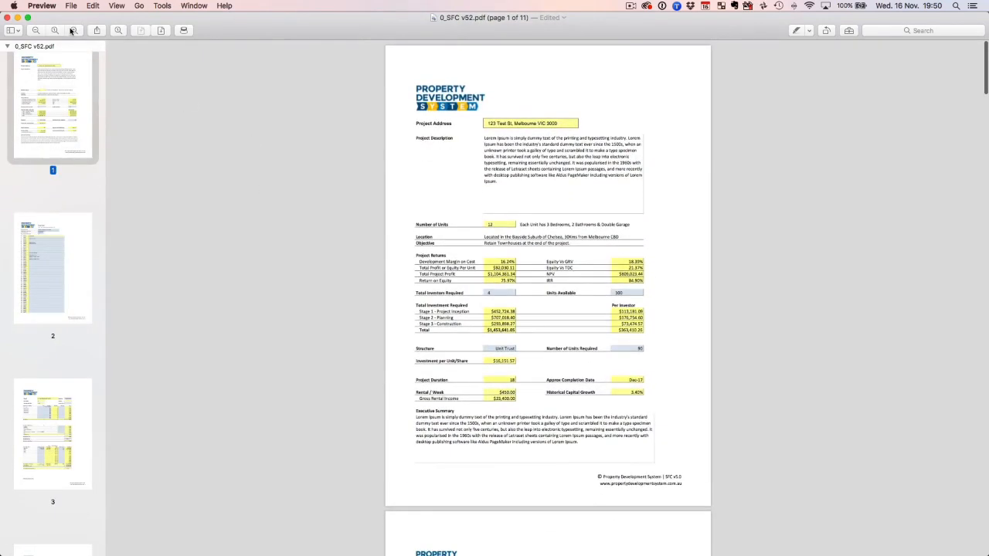
pyautogui.click(74, 31)
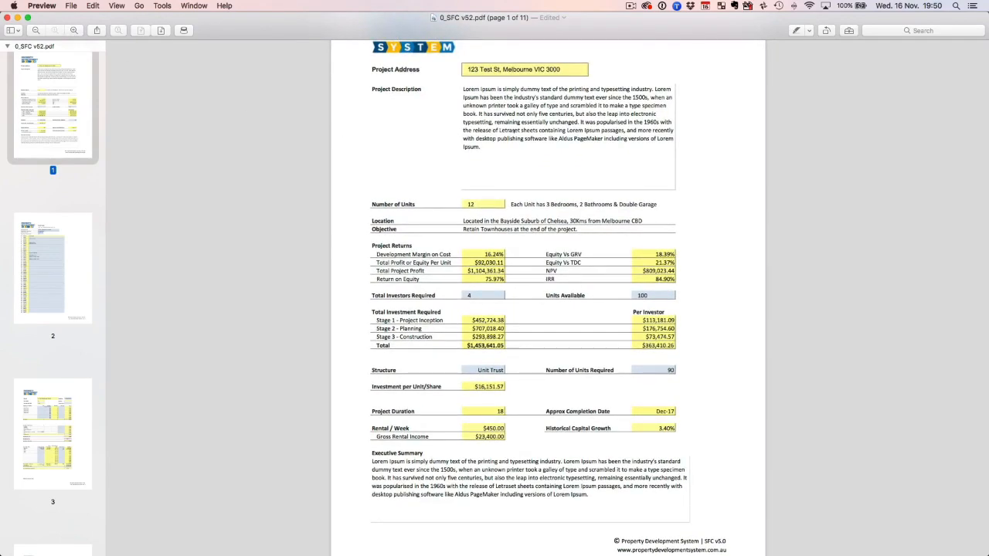
pyautogui.scroll(-10, 478, 372)
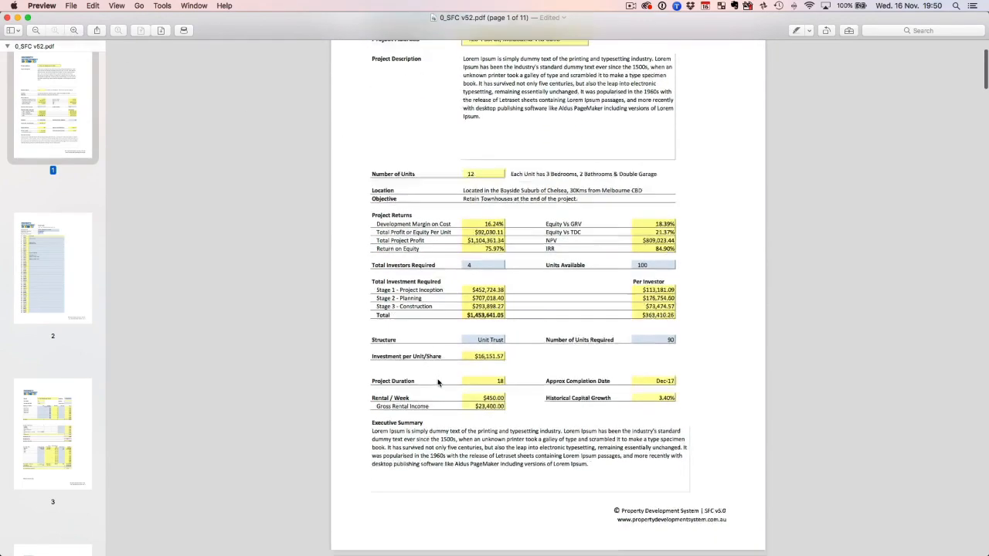
# Read through the Project Timeline, construction costs, GRV and finance calculations on pages 2 to 6 of the PDF.
pyautogui.scroll(-4, 579, 355)
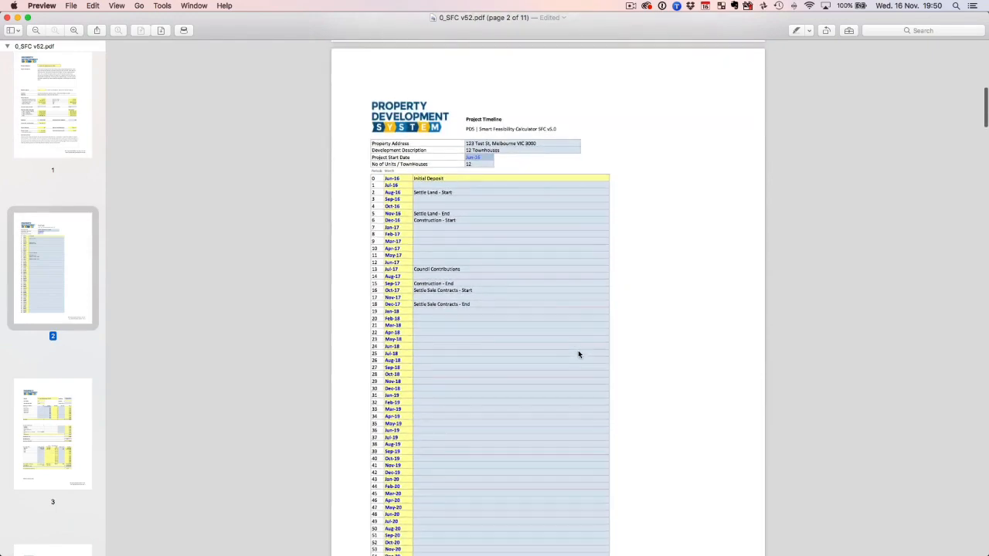
pyautogui.scroll(-20, 561, 344)
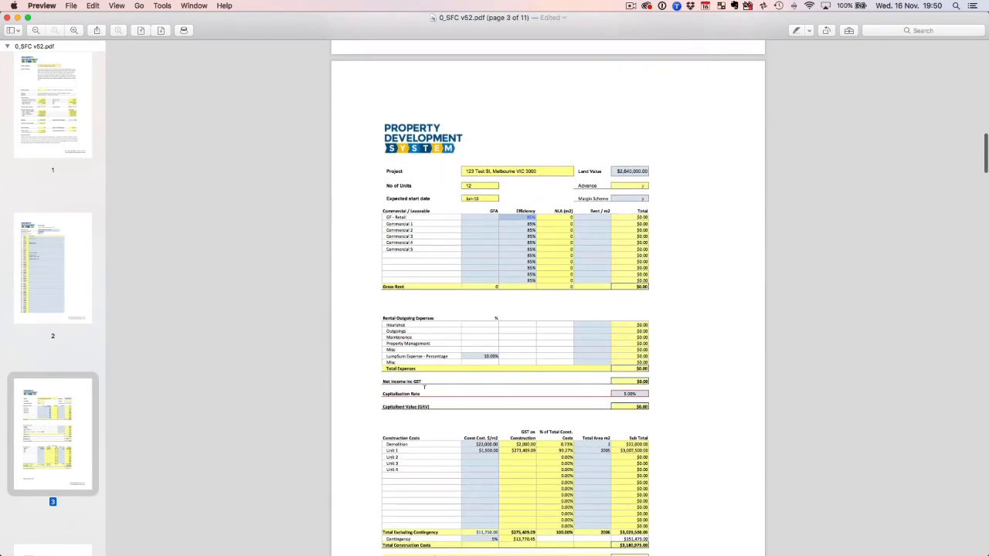
pyautogui.scroll(-15, 455, 247)
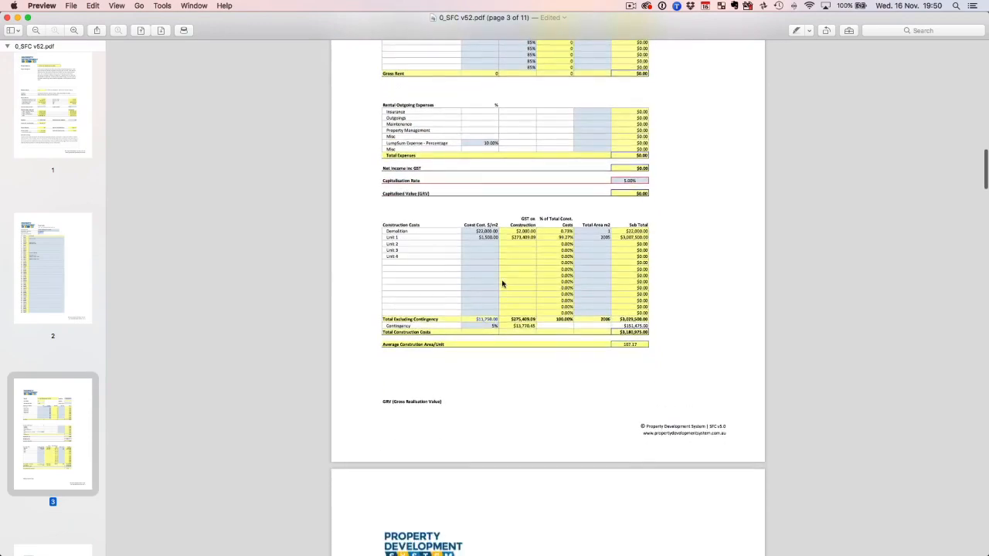
pyautogui.scroll(-20, 501, 286)
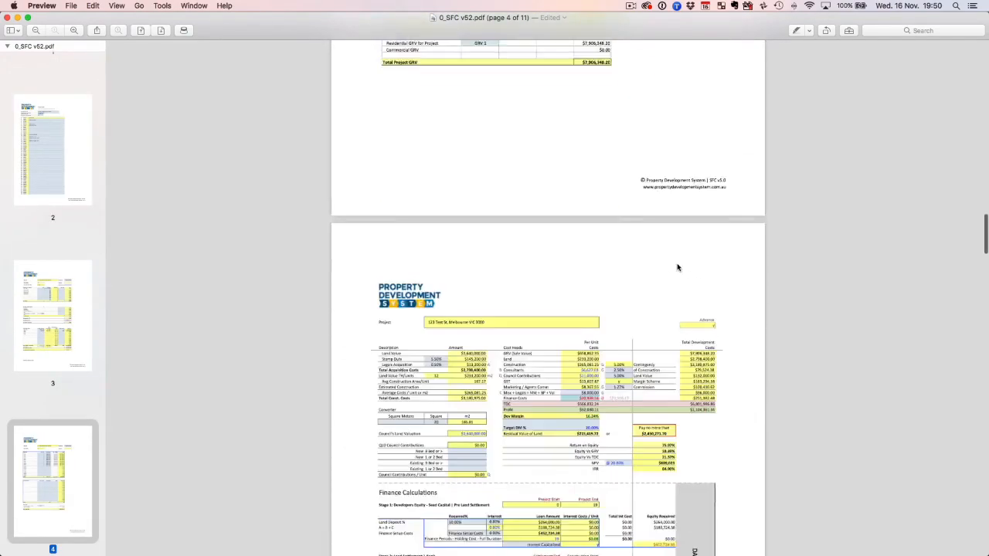
pyautogui.scroll(-5, 619, 271)
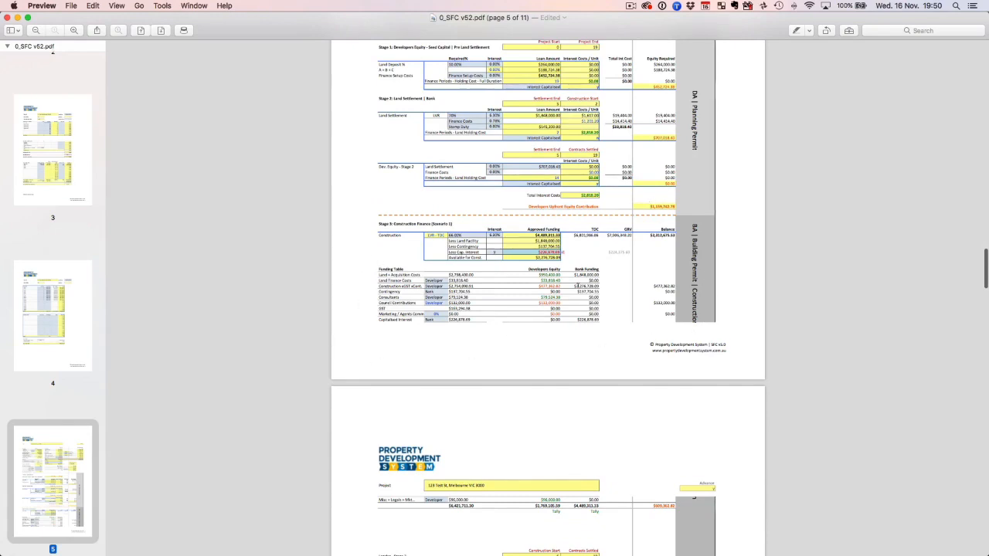
pyautogui.scroll(-7, 556, 285)
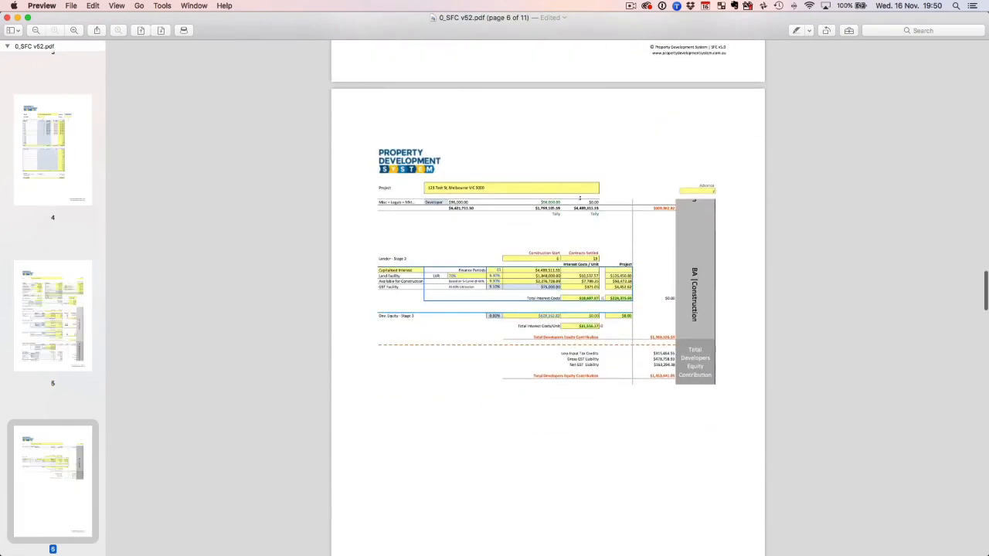
pyautogui.scroll(-7, 578, 203)
pyautogui.scroll(10, 54, 314)
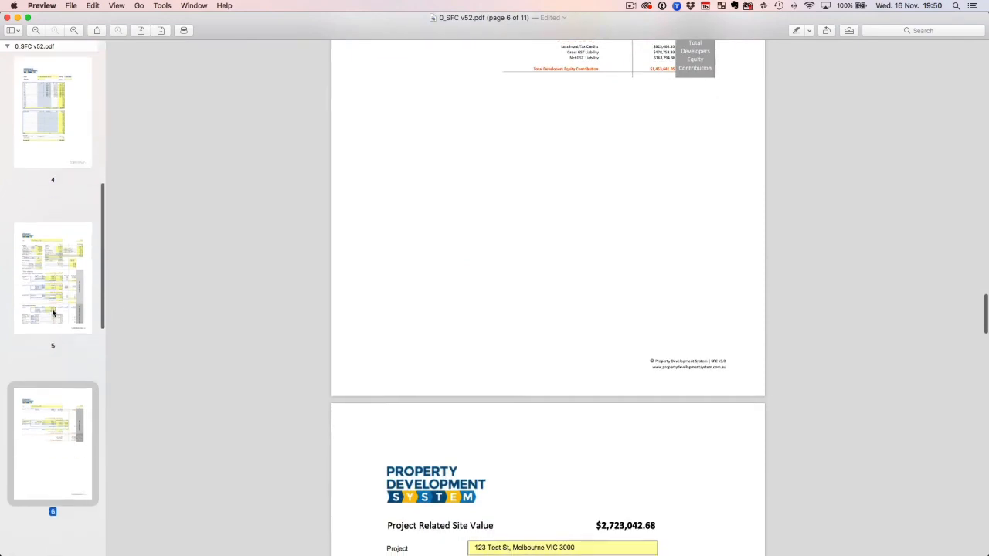
# Return to page 1 and check the reordered PDF pages up to the capital growth and rental yield phases on page 8.
pyautogui.click(49, 103)
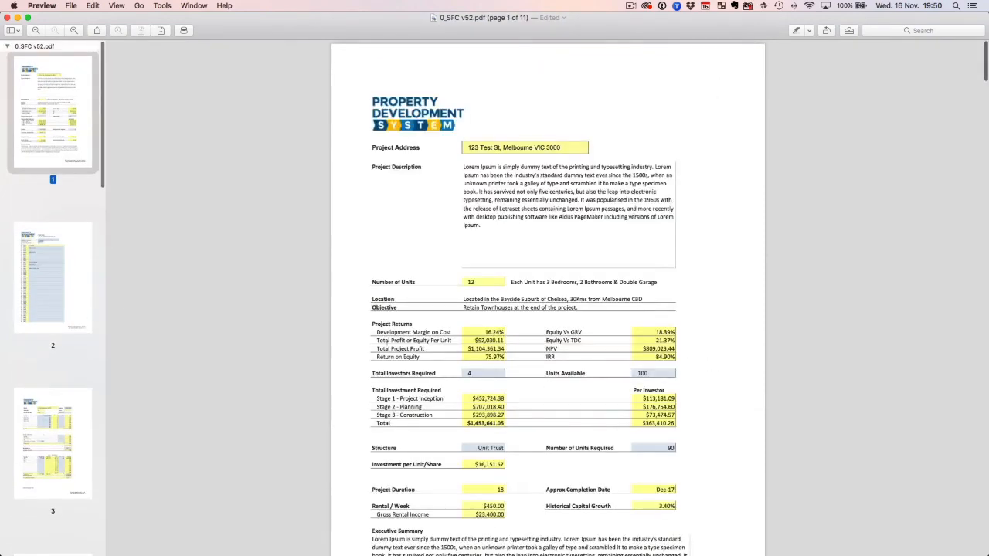
pyautogui.click(62, 401)
pyautogui.scroll(-2, 59, 323)
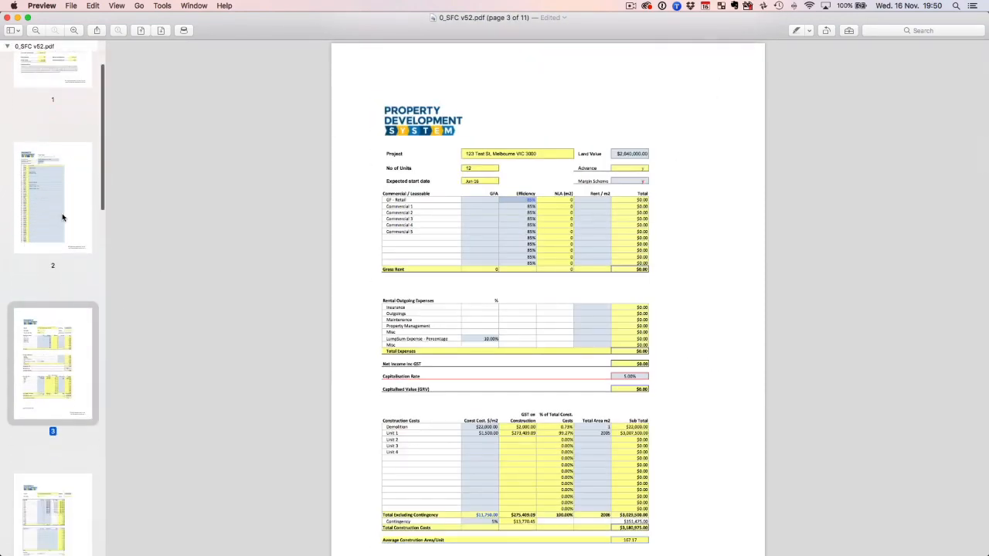
pyautogui.click(67, 204)
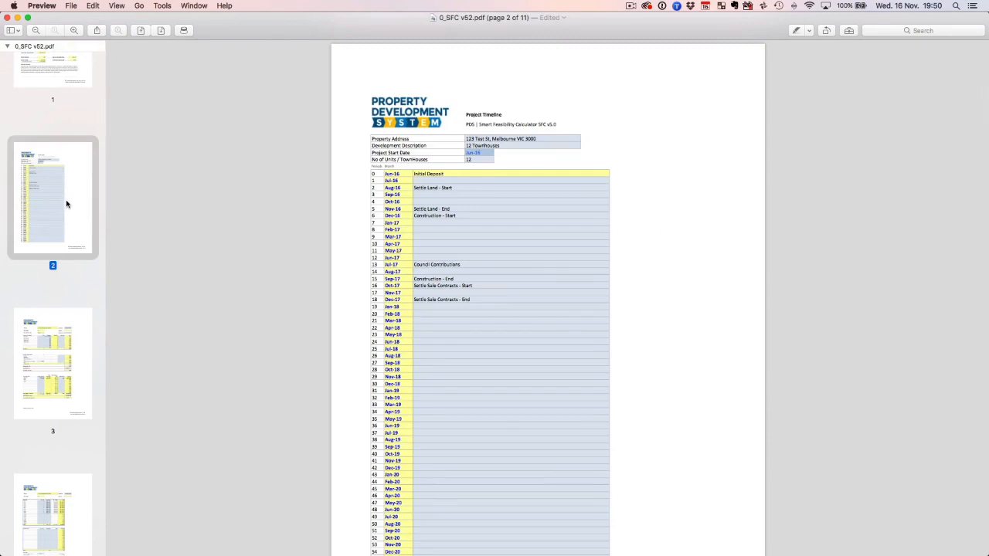
pyautogui.press('Down')
pyautogui.press('Down')
pyautogui.press('Down')
pyautogui.press('Down')
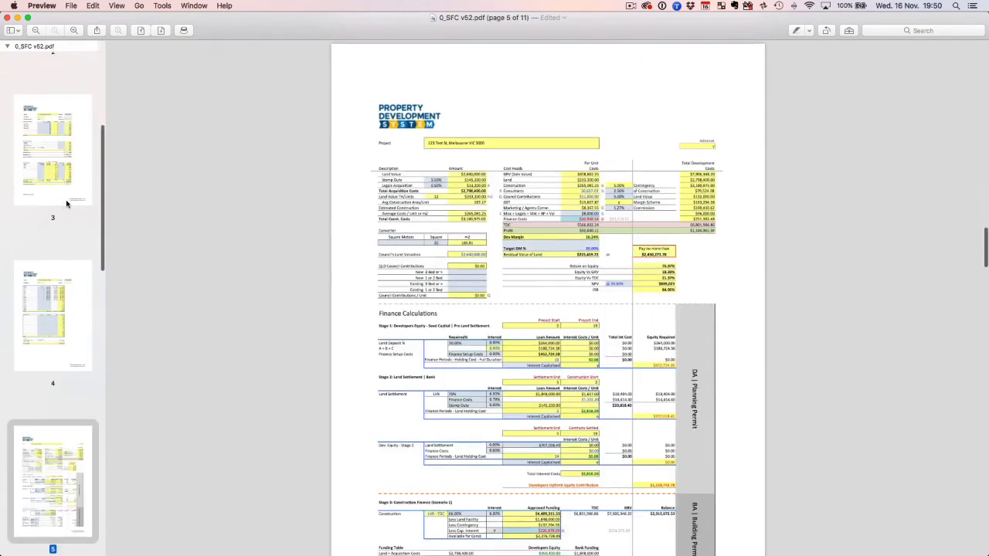
pyautogui.press('Down')
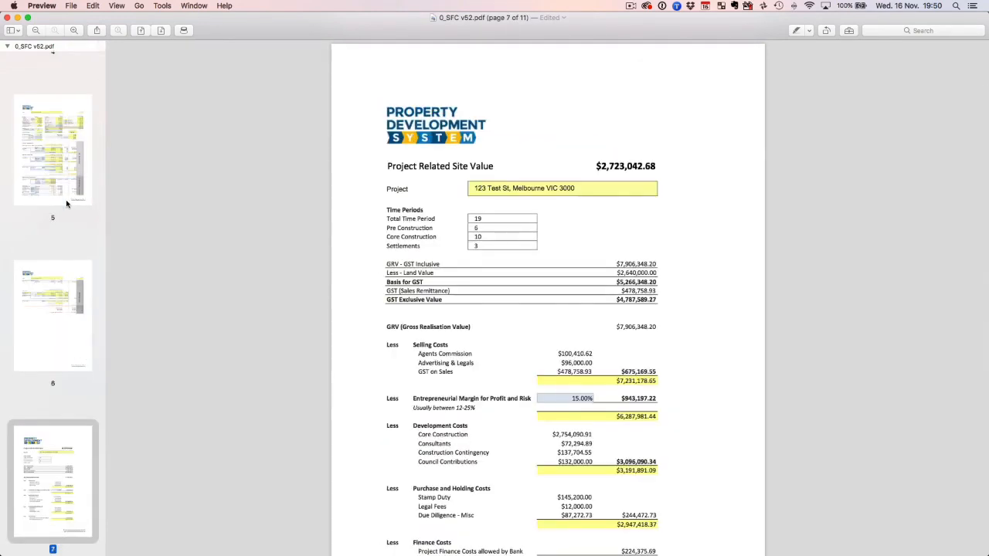
pyautogui.press('Down')
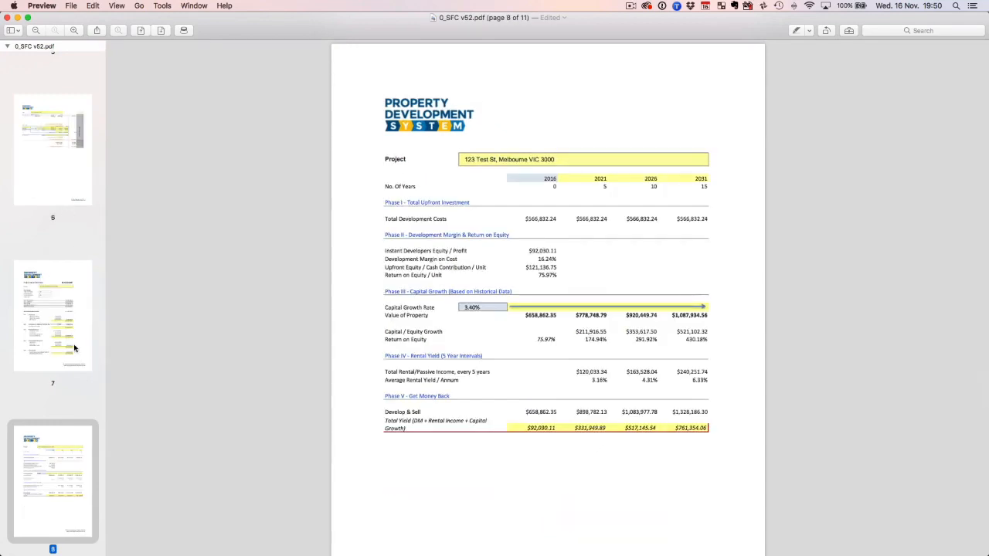
pyautogui.press('Up')
pyautogui.press('Down')
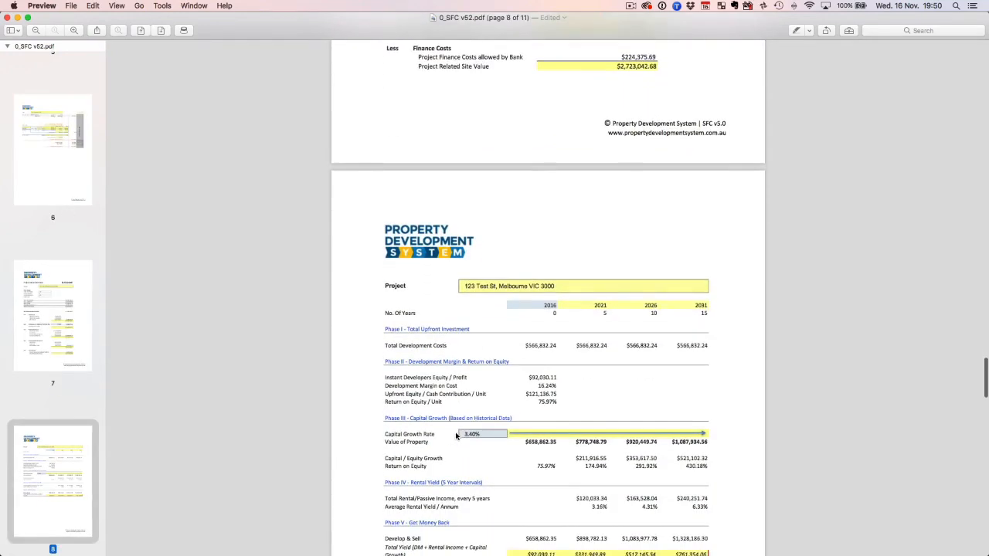
# Switch back to the 0_SFC v52.xlsx workbook in Excel and look through its sheets from 00 Project Timeline to 07 Project Summary.
pyautogui.hotkey('ctrl', 'Up')
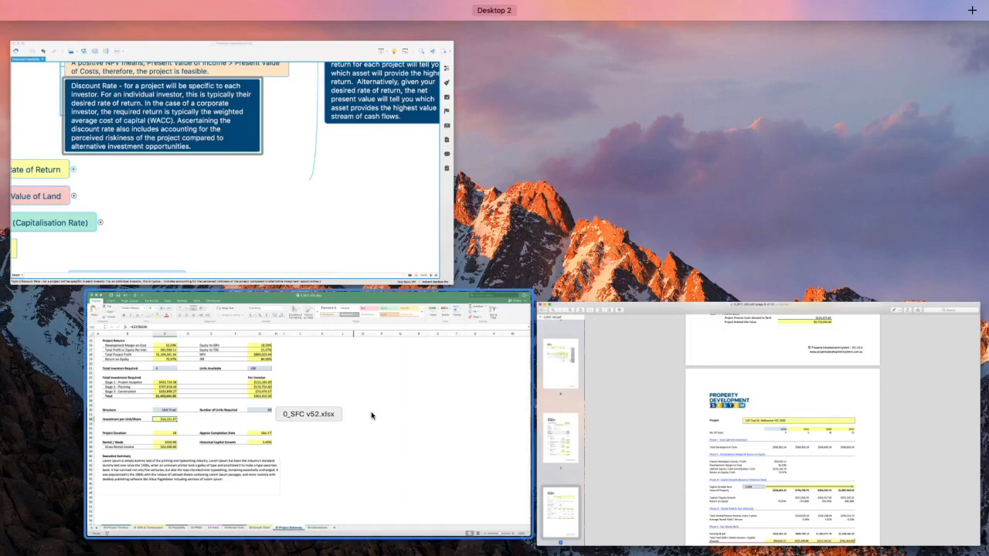
pyautogui.click(370, 413)
pyautogui.click(137, 536)
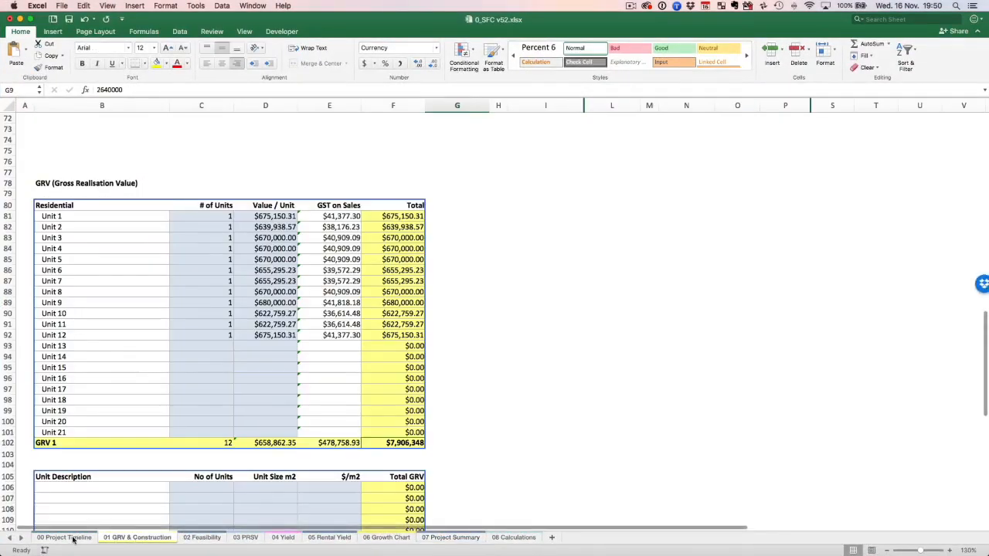
pyautogui.click(64, 537)
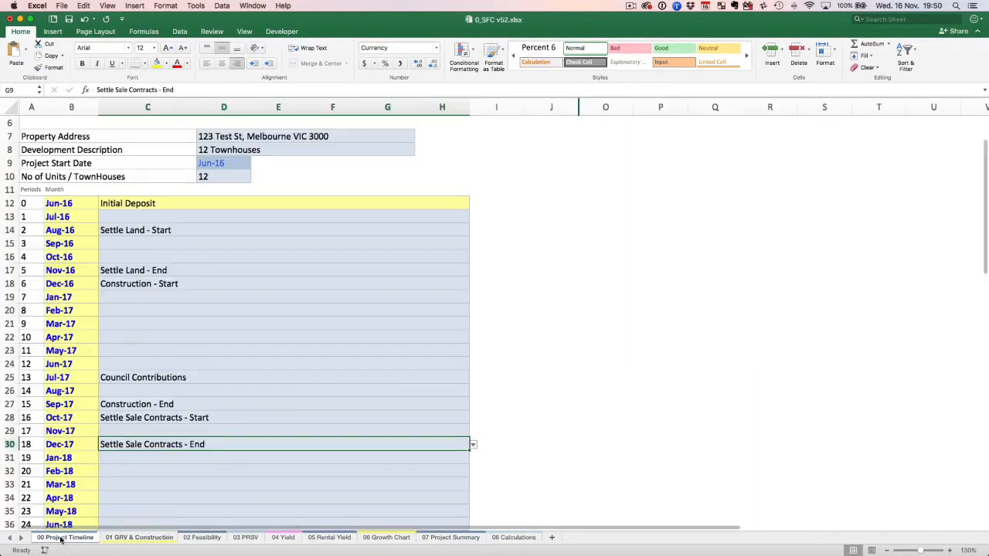
pyautogui.click(249, 538)
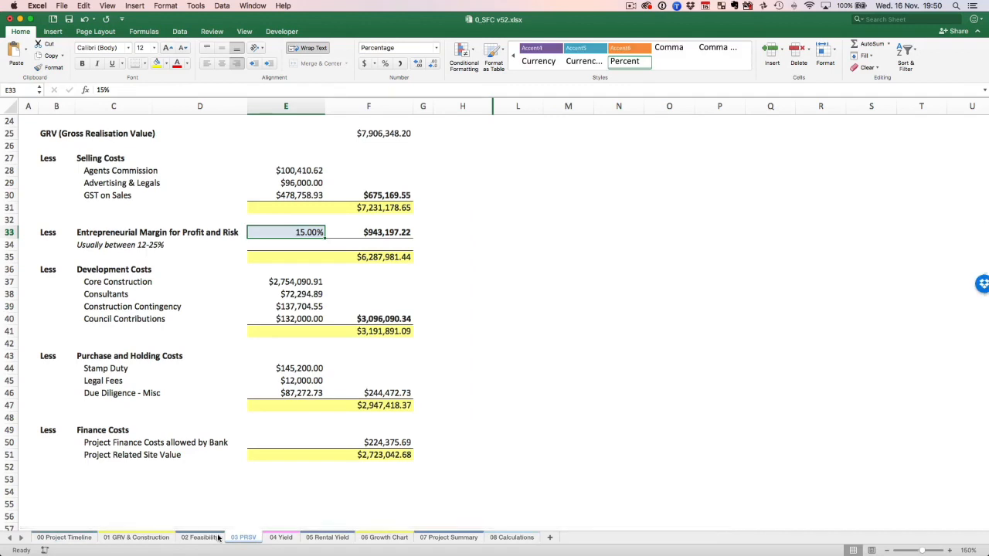
pyautogui.click(71, 538)
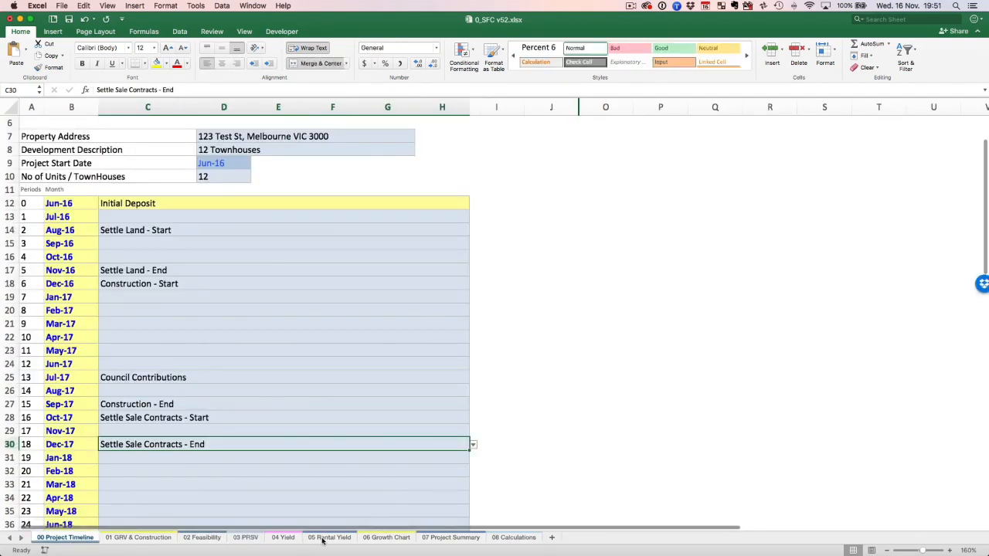
pyautogui.click(283, 538)
pyautogui.click(329, 538)
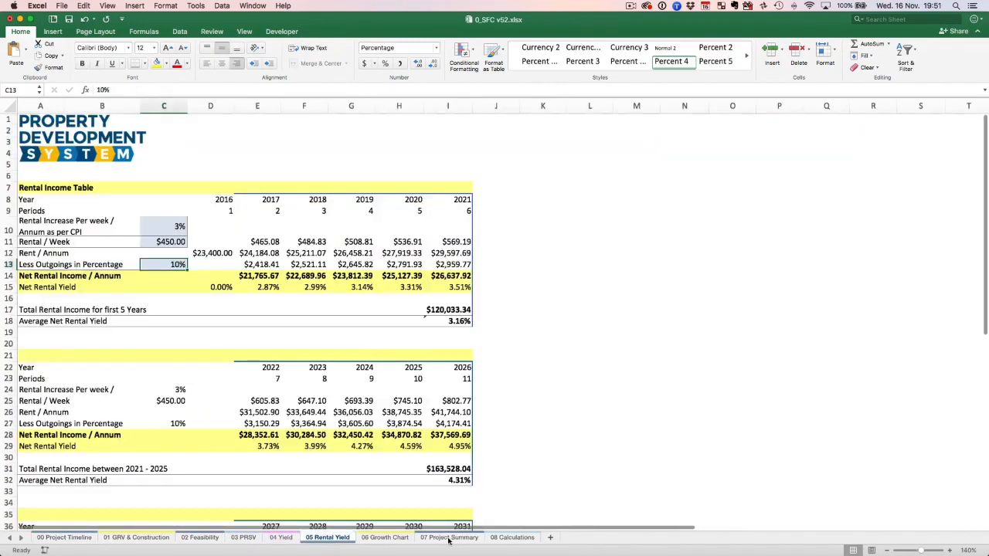
pyautogui.click(449, 539)
# Open the 08 Calculations sheet and examine the unit table from C4 to K15, including the value formula for unit 7.
pyautogui.click(506, 539)
pyautogui.click(623, 305)
pyautogui.click(200, 220)
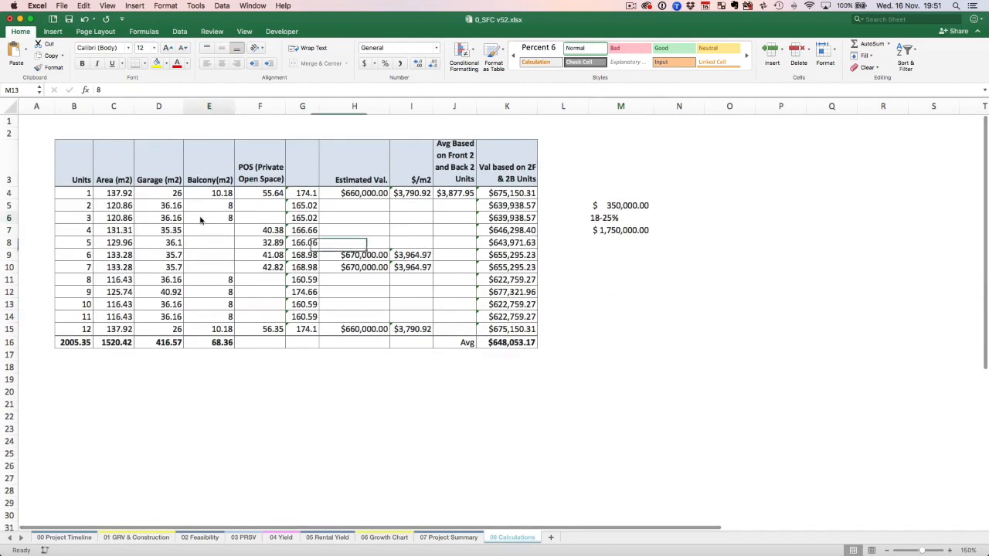
pyautogui.scroll(-1, 201, 220)
pyautogui.moveTo(124, 188); pyautogui.dragTo(513, 324)
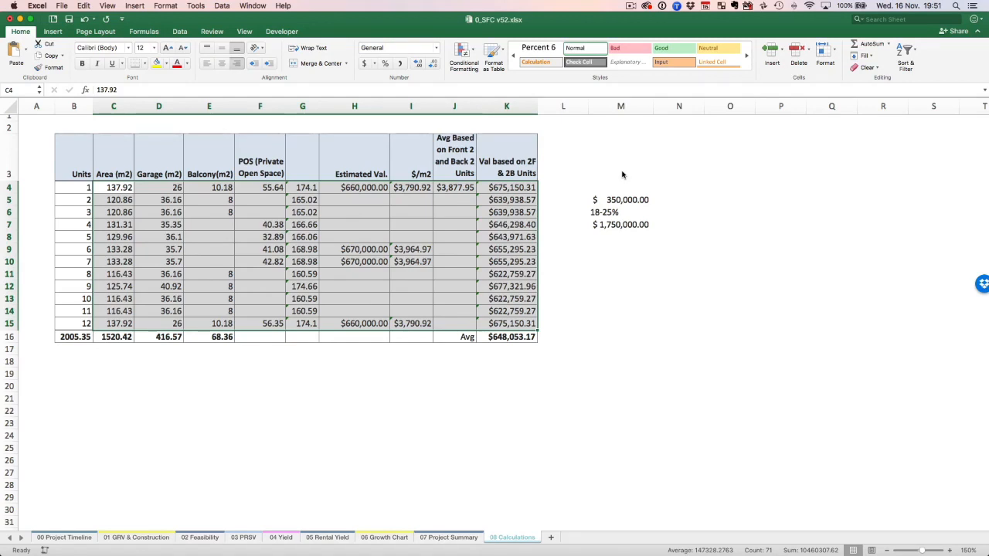
pyautogui.click(515, 263)
pyautogui.scroll(1, 278, 324)
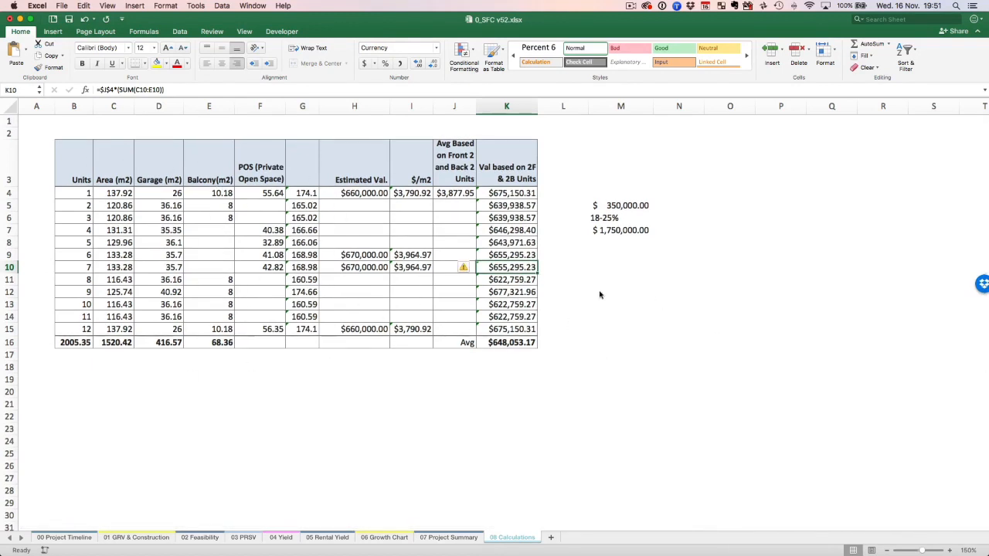
# Inspect the unit table's garage area, total area, estimated value, $/m2 and average-rate cells and their formulas.
pyautogui.click(165, 206)
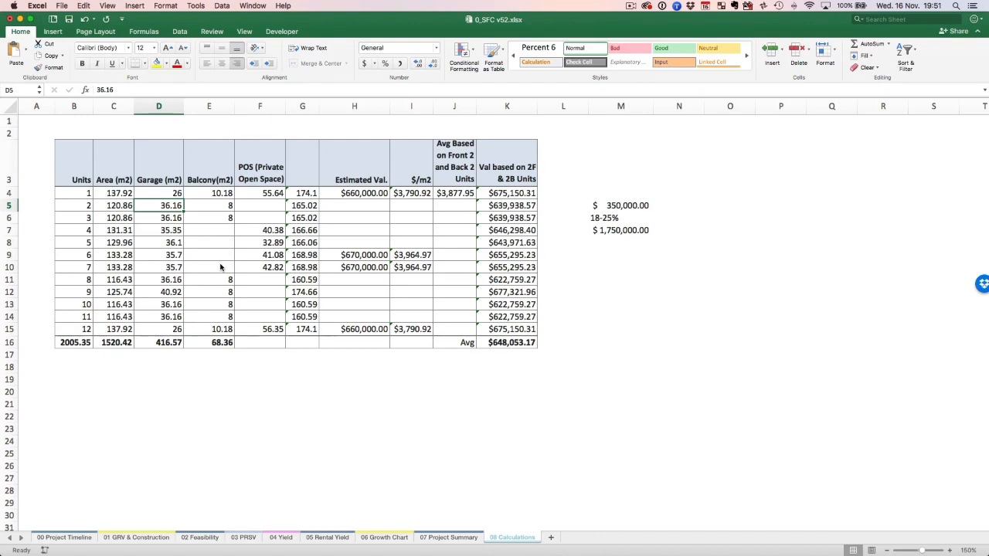
pyautogui.click(302, 207)
pyautogui.click(359, 197)
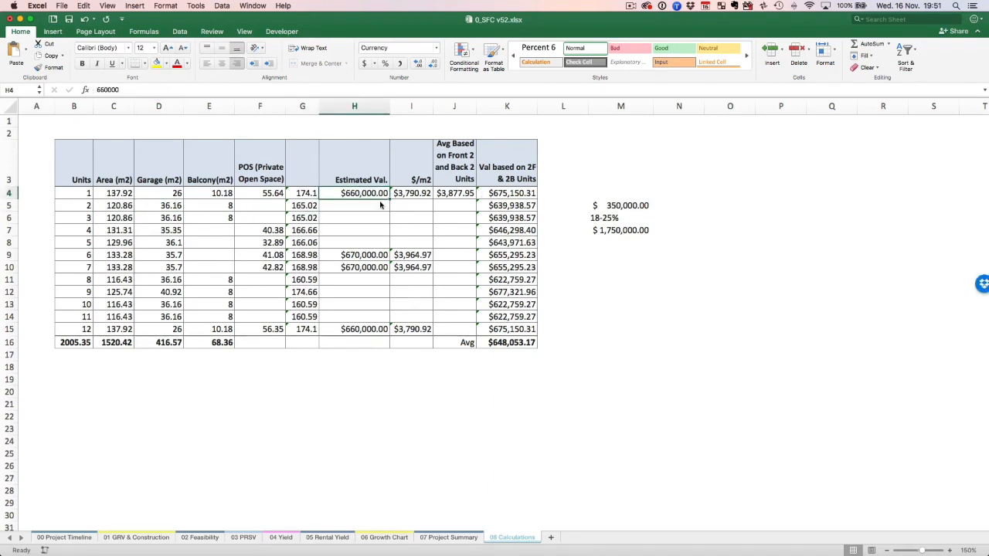
pyautogui.click(411, 198)
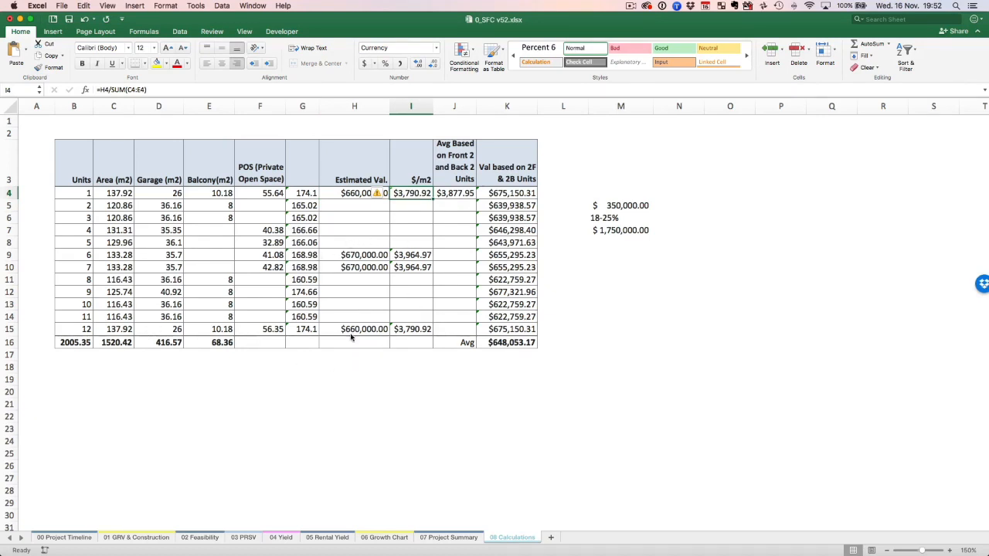
pyautogui.click(451, 197)
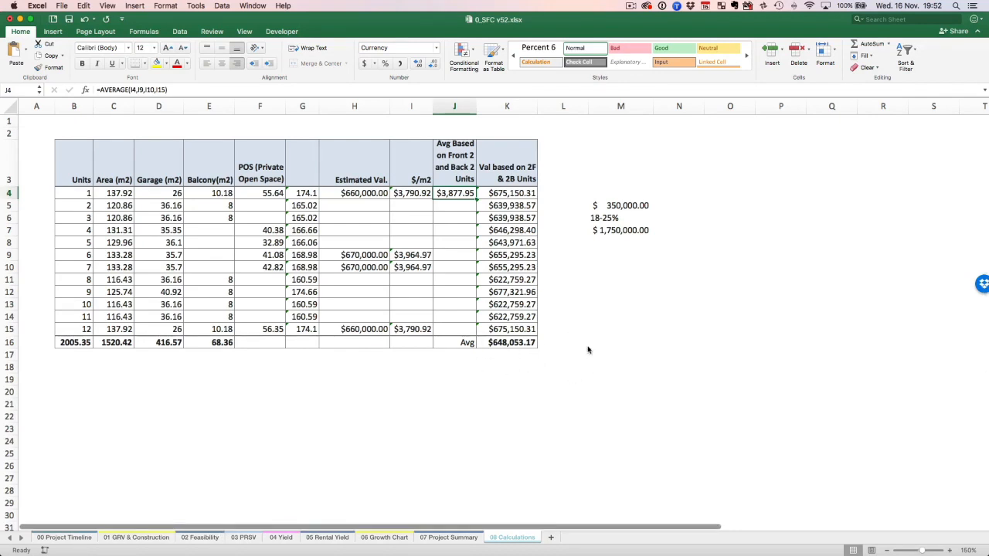
# Review the GRV table and the 02 Feasibility sheet, from the developer's equity contribution up to the cost summary.
pyautogui.click(189, 538)
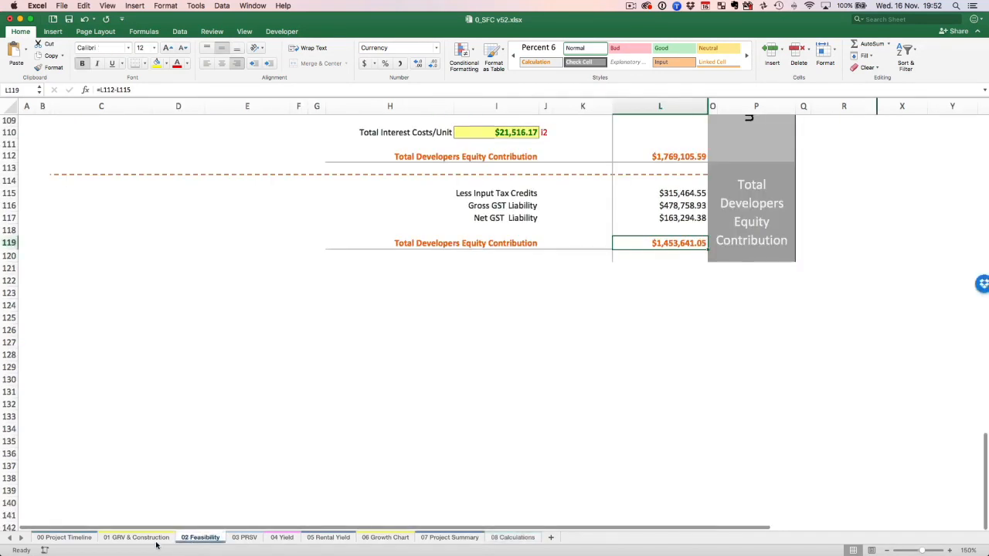
pyautogui.click(153, 539)
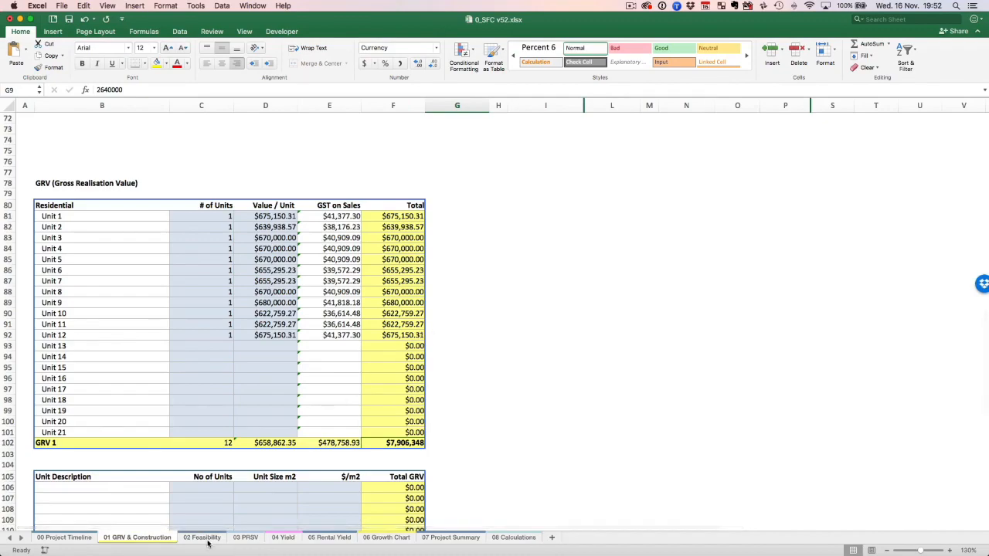
pyautogui.click(201, 538)
pyautogui.scroll(8, 409, 363)
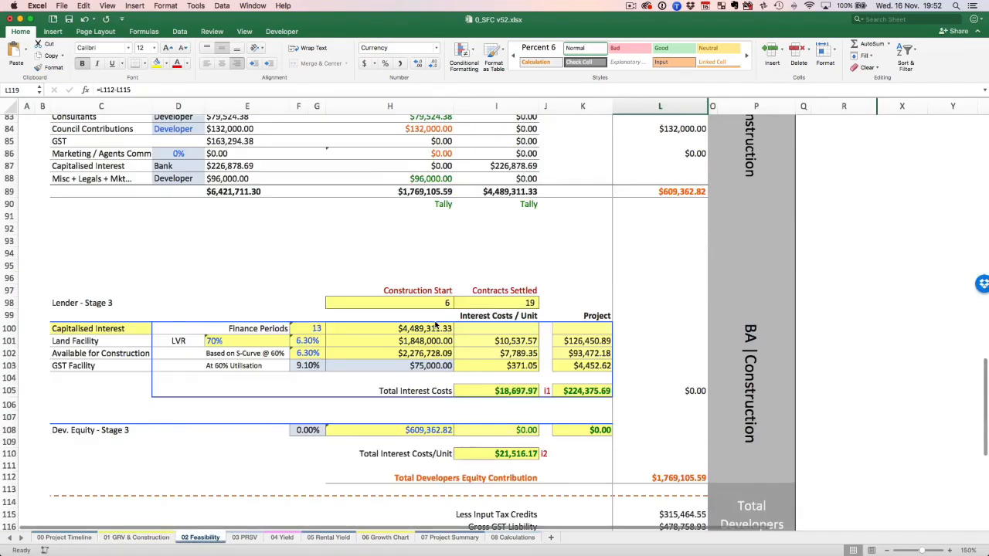
pyautogui.scroll(10, 435, 326)
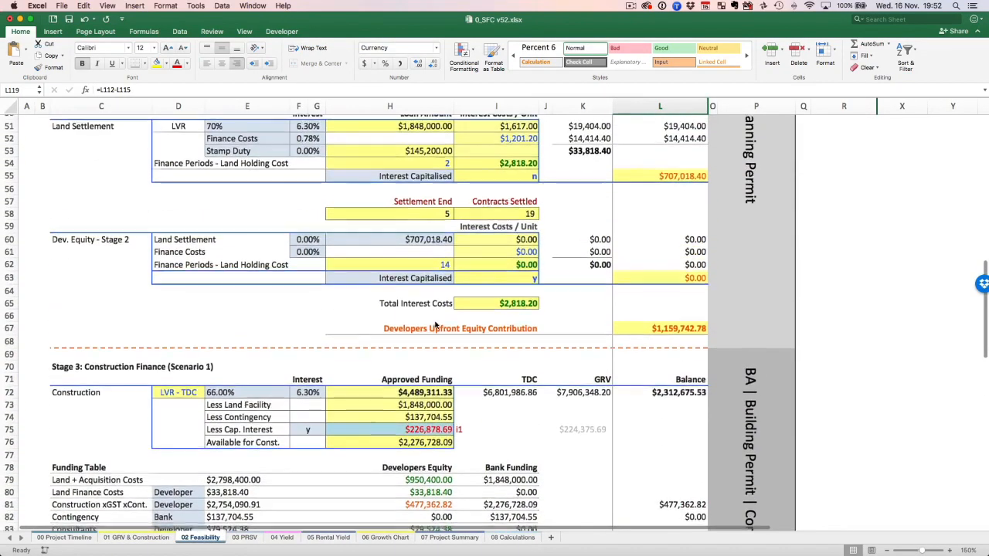
pyautogui.scroll(10, 435, 326)
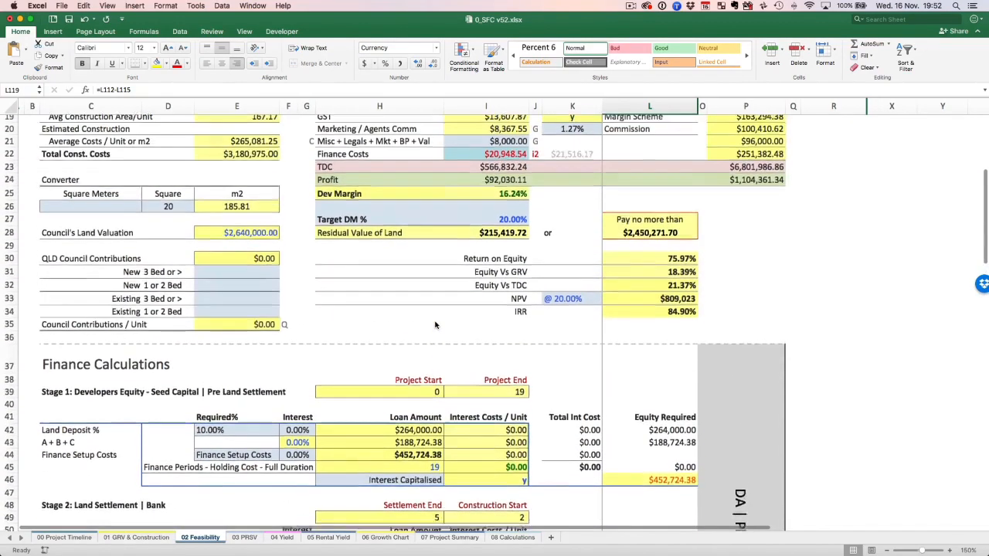
pyautogui.scroll(5, 434, 325)
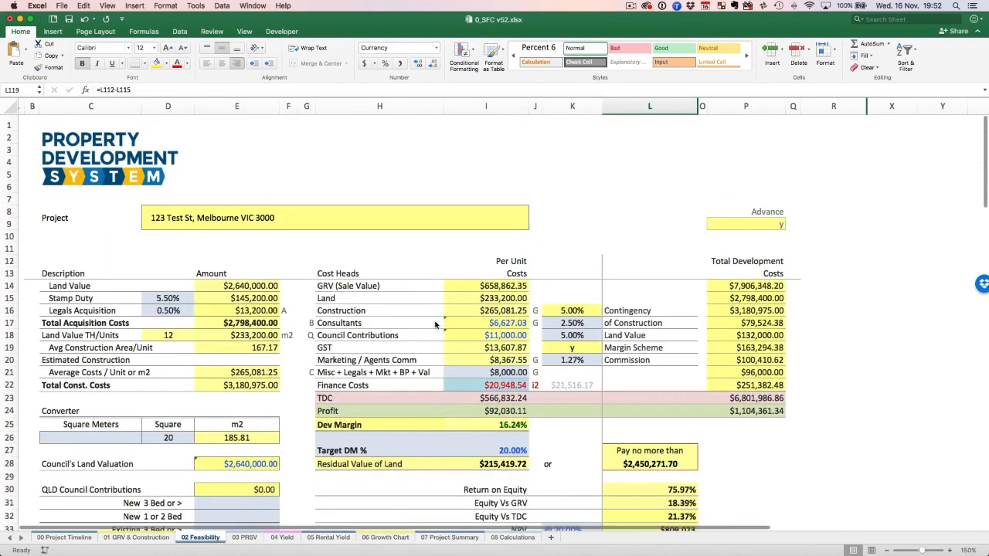
pyautogui.scroll(-5, 435, 325)
pyautogui.scroll(1, 435, 325)
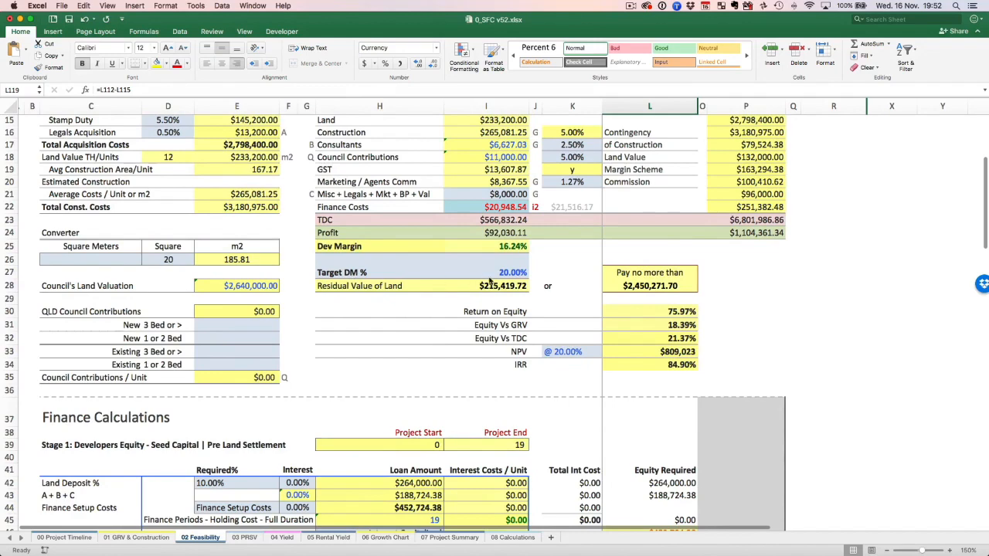
# Set the Target DM % in I27 of the feasibility sheet to 25%.
pyautogui.click(507, 275)
pyautogui.scroll(7, 873, 322)
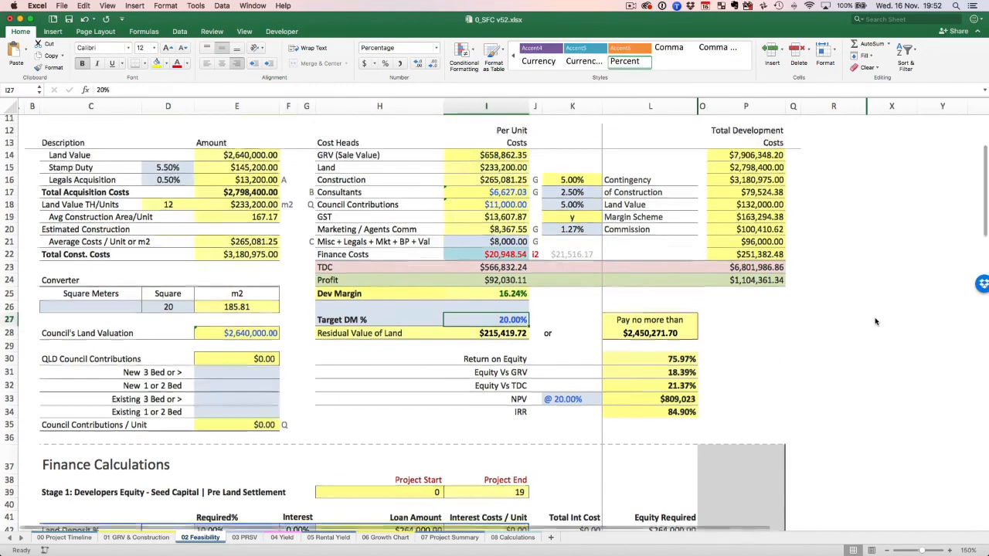
pyautogui.scroll(-3, 664, 355)
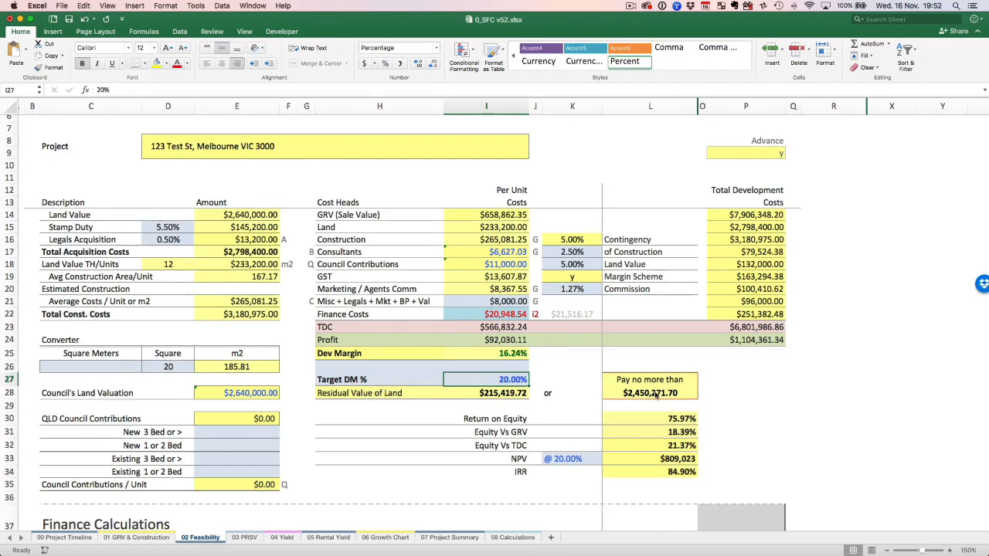
pyautogui.write('25')
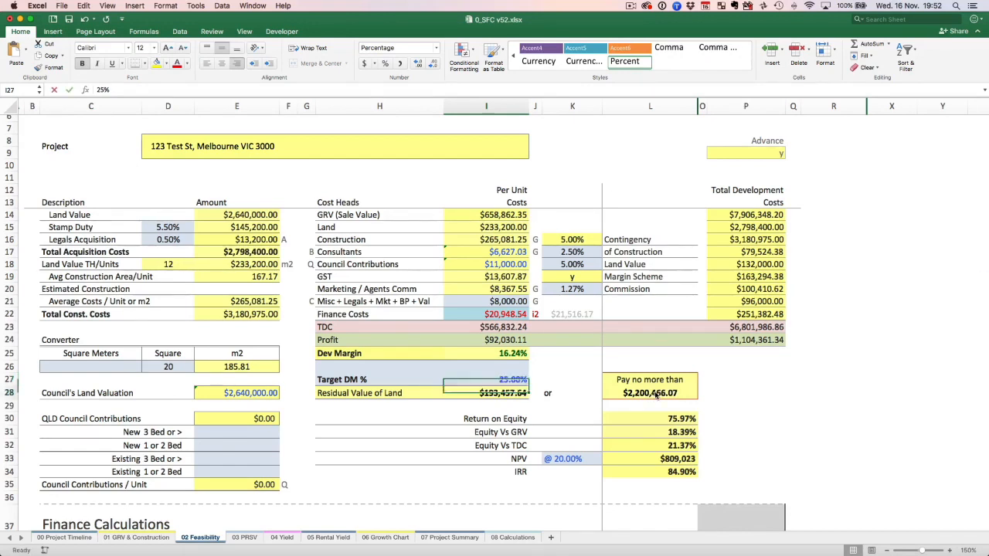
pyautogui.press('Return')
pyautogui.press('Up')
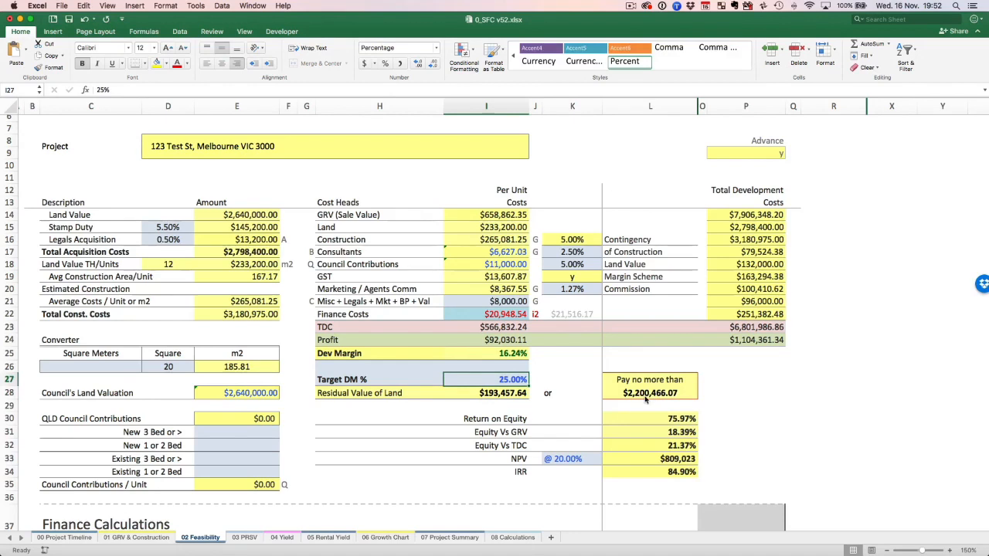
# Try Target DM % values of 15% and 16.24% to compare the resulting residual land value.
pyautogui.write('15')
pyautogui.press('Return')
pyautogui.press('Up')
pyautogui.write('16.24')
pyautogui.press('Return')
pyautogui.press('Up')
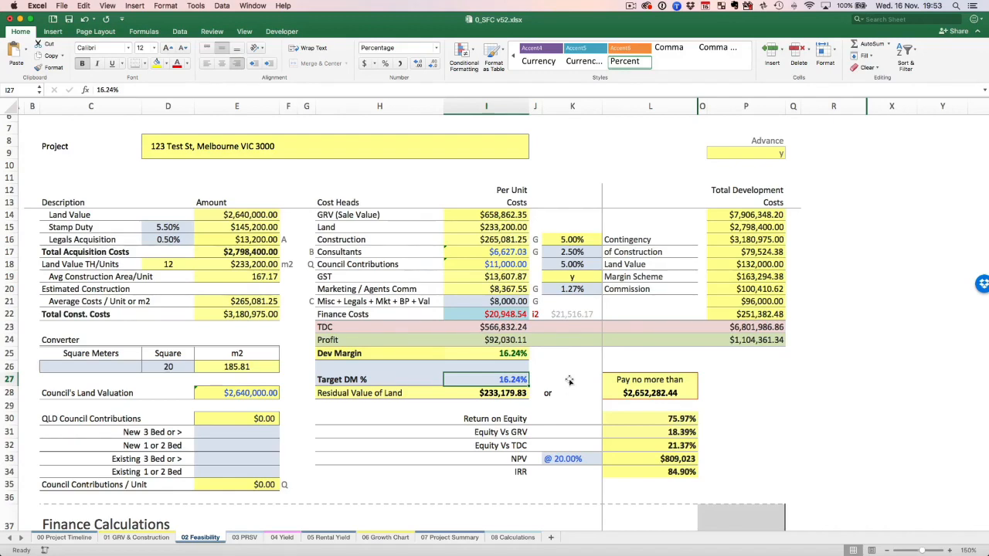
# Set the Target DM % to 18%.
pyautogui.write('18')
pyautogui.press('Return')
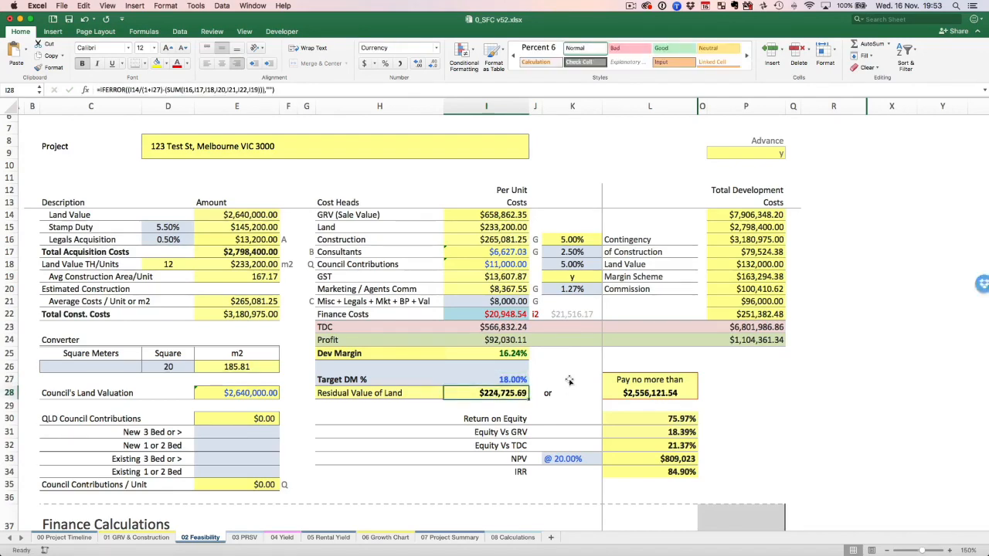
pyautogui.scroll(5, 456, 312)
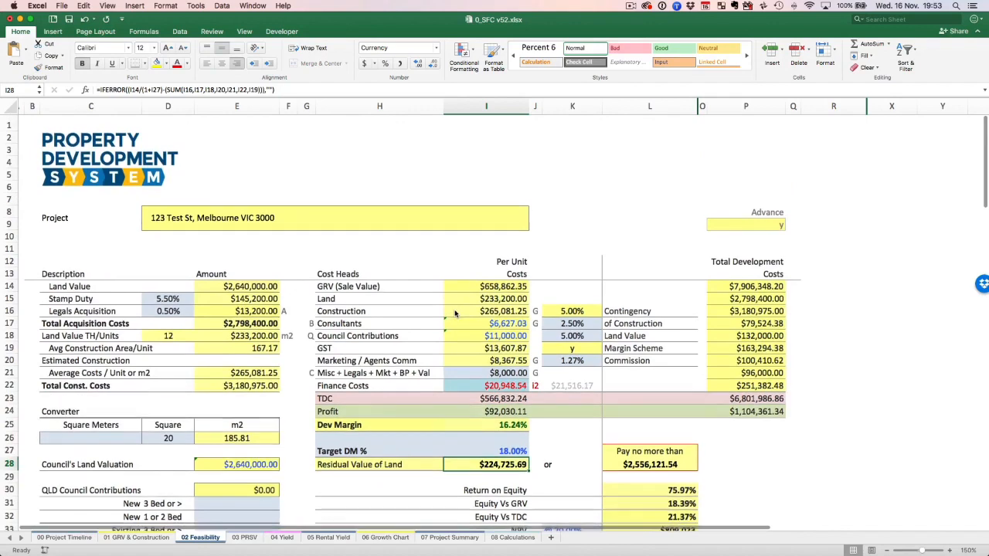
pyautogui.click(296, 224)
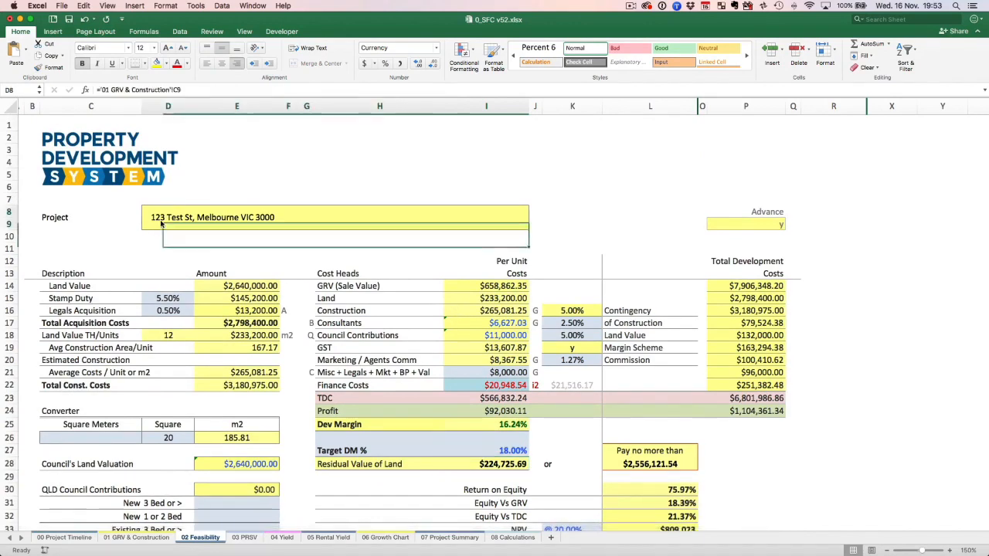
pyautogui.click(98, 229)
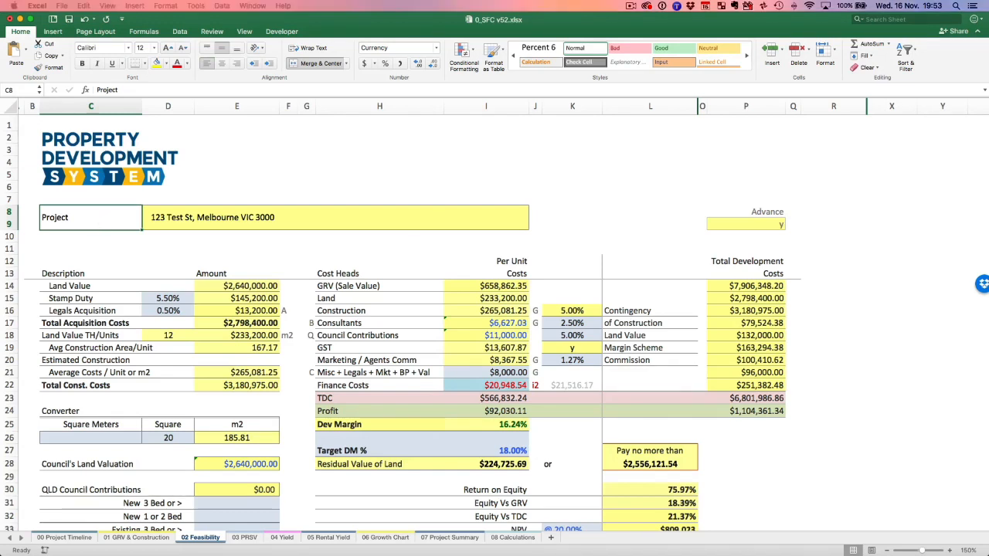
pyautogui.click(170, 19)
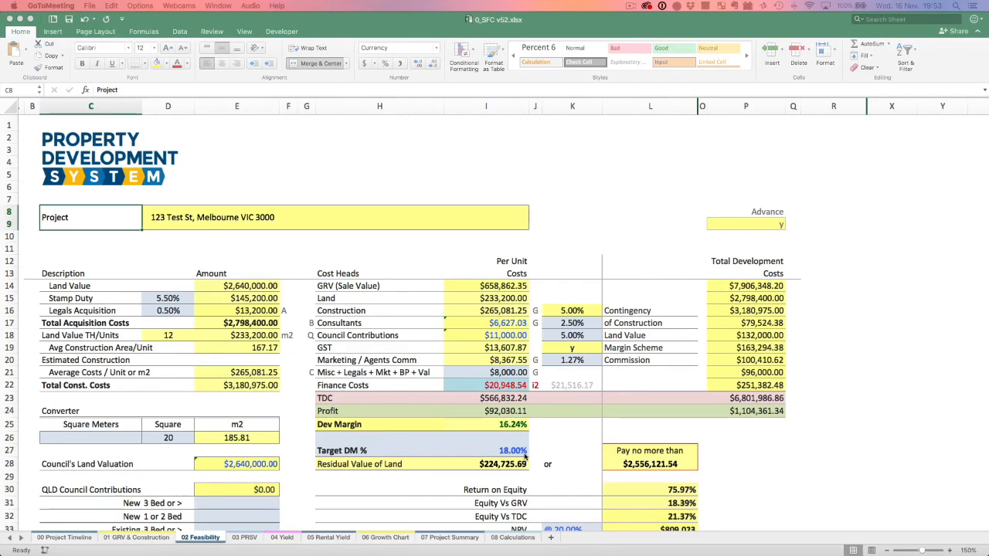
# Enter 300000 in cell M9 of the 08 Calculations sheet and format it as a dollar amount.
pyautogui.click(516, 541)
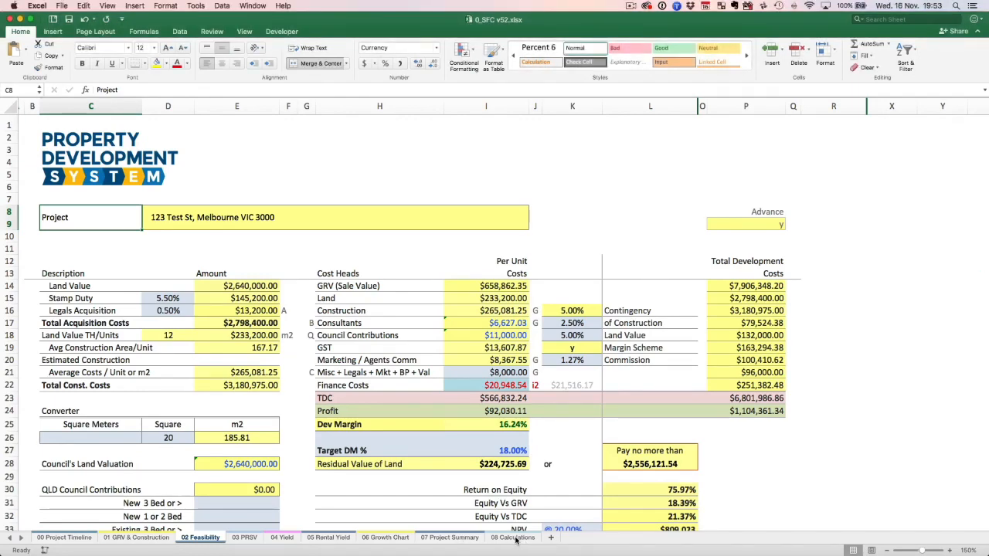
pyautogui.click(517, 539)
pyautogui.click(638, 257)
pyautogui.write('300000')
pyautogui.press('Return')
pyautogui.press('Up')
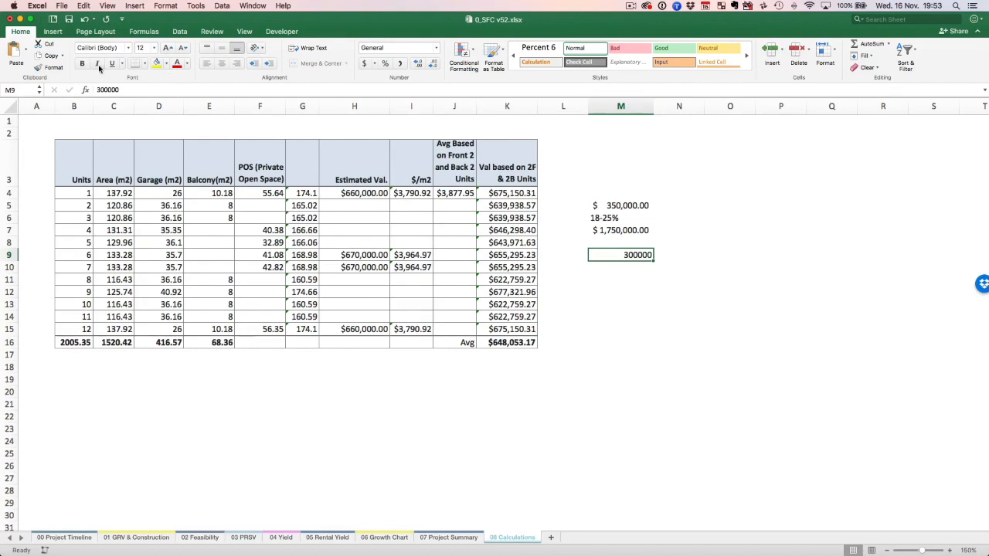
pyautogui.click(365, 63)
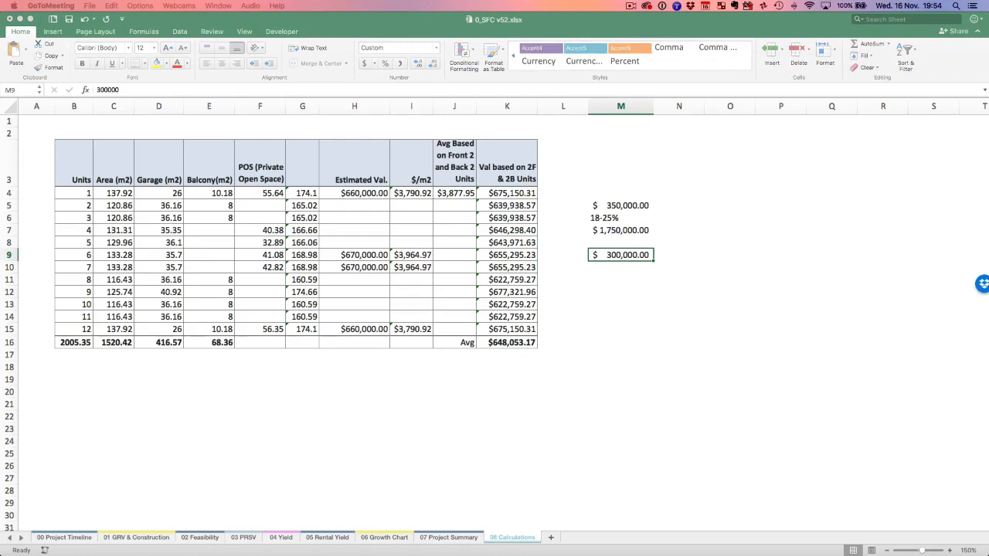
# Enter 25% in cell M10, directly below the 300,000 amount.
pyautogui.click(630, 271)
pyautogui.click(642, 269)
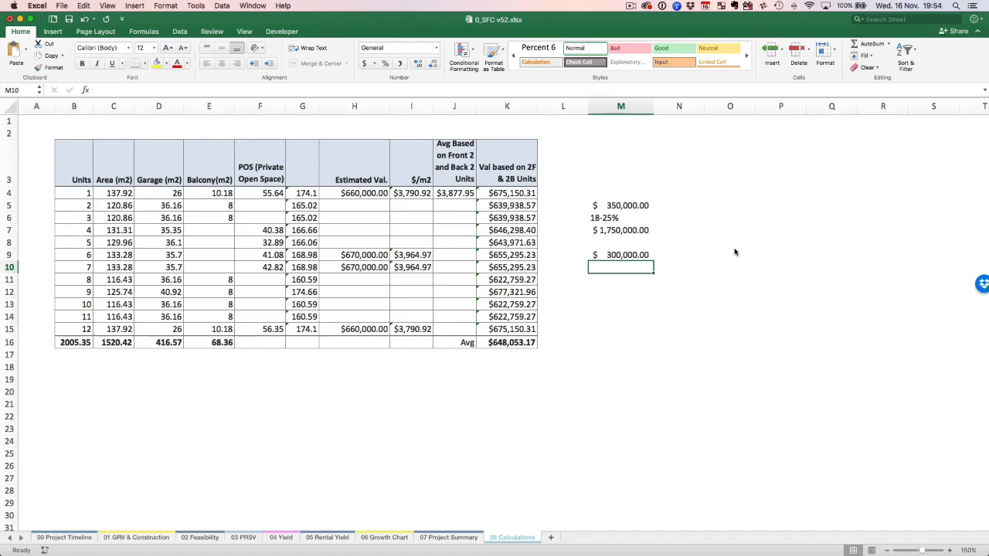
pyautogui.write('25')
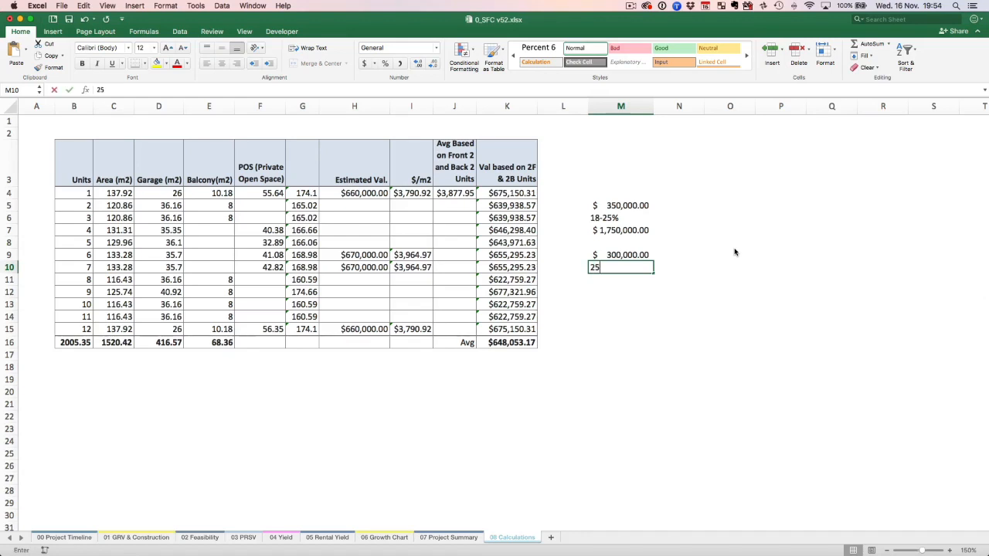
pyautogui.write('%')
pyautogui.press('Return')
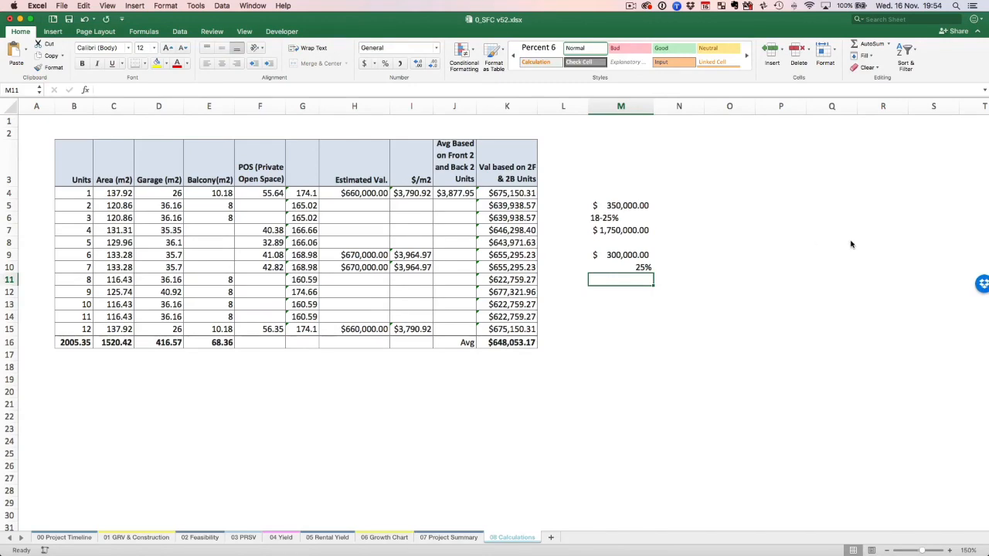
# Check the margin figures in the 02 Feasibility sheet, and calculate =M9/M10 in cell M11 of the 08 Calculations sheet.
pyautogui.click(137, 537)
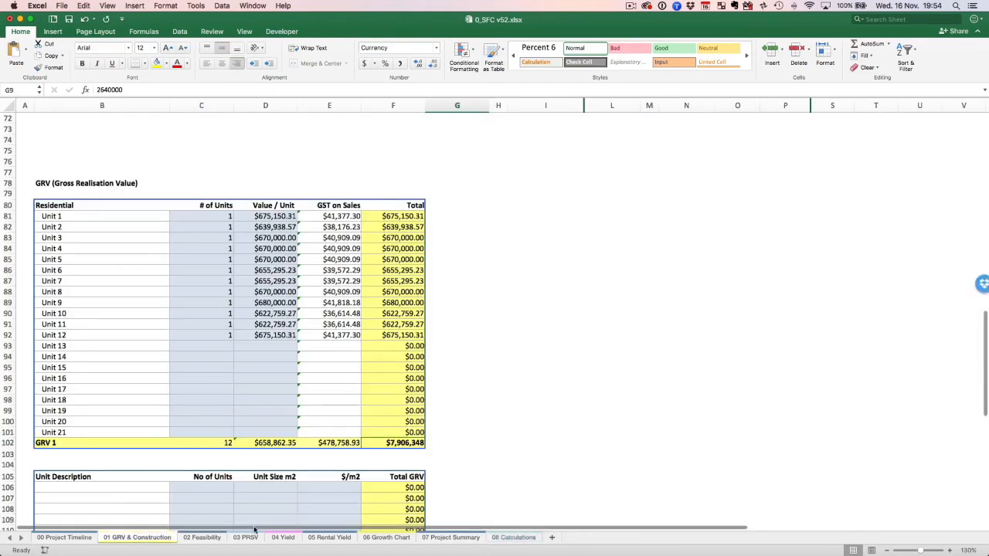
pyautogui.click(203, 537)
pyautogui.scroll(-5, 492, 463)
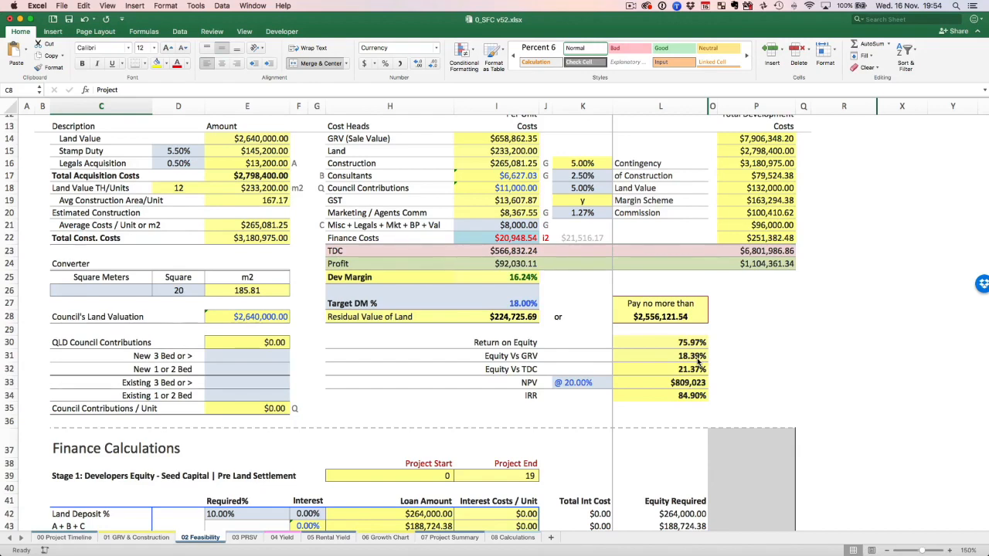
pyautogui.click(508, 538)
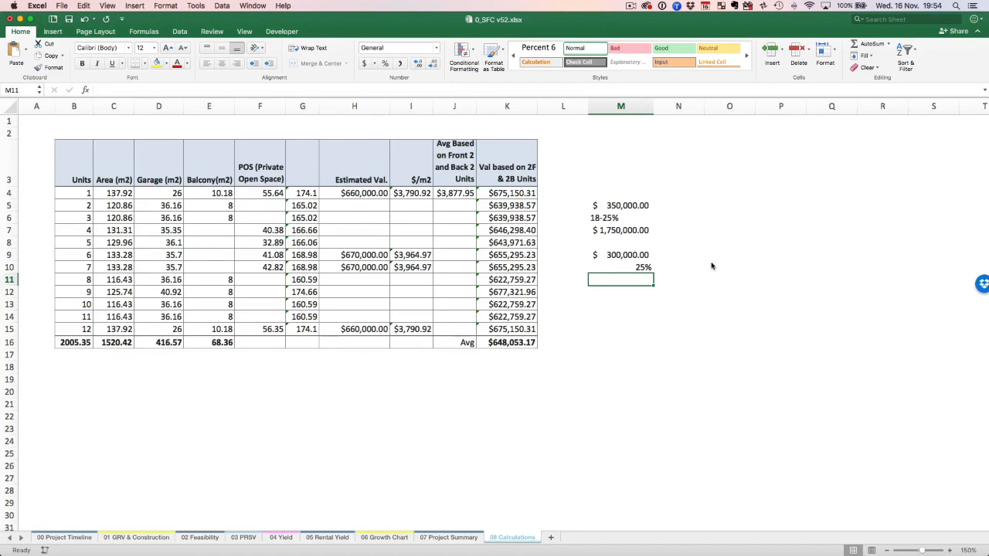
pyautogui.write('=')
pyautogui.press('Up')
pyautogui.press('Up')
pyautogui.write('/')
pyautogui.press('Up')
pyautogui.press('Return')
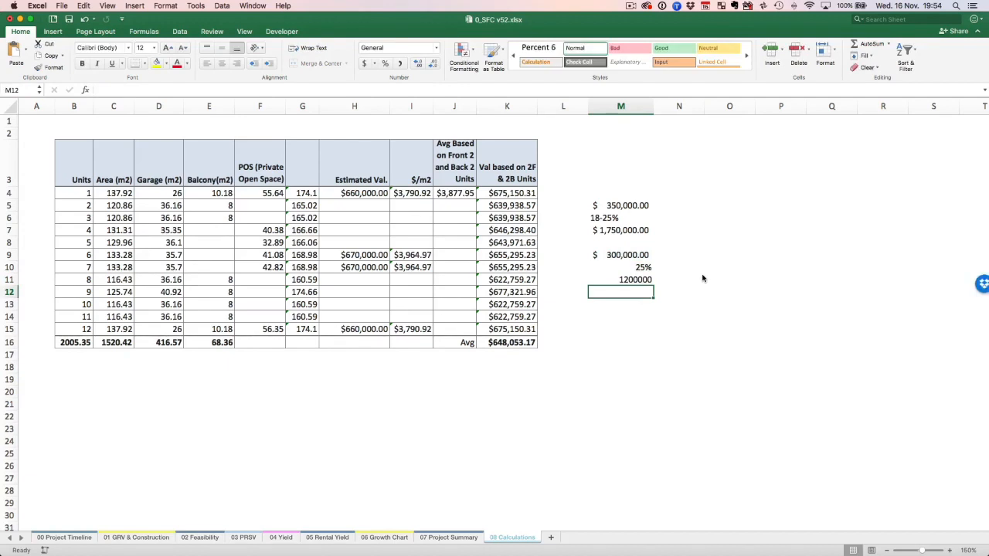
# Enter 0.25 in cell M12 and divide the 300,000 amount by it in M13 with =M9/M12.
pyautogui.write('0.25')
pyautogui.press('Return')
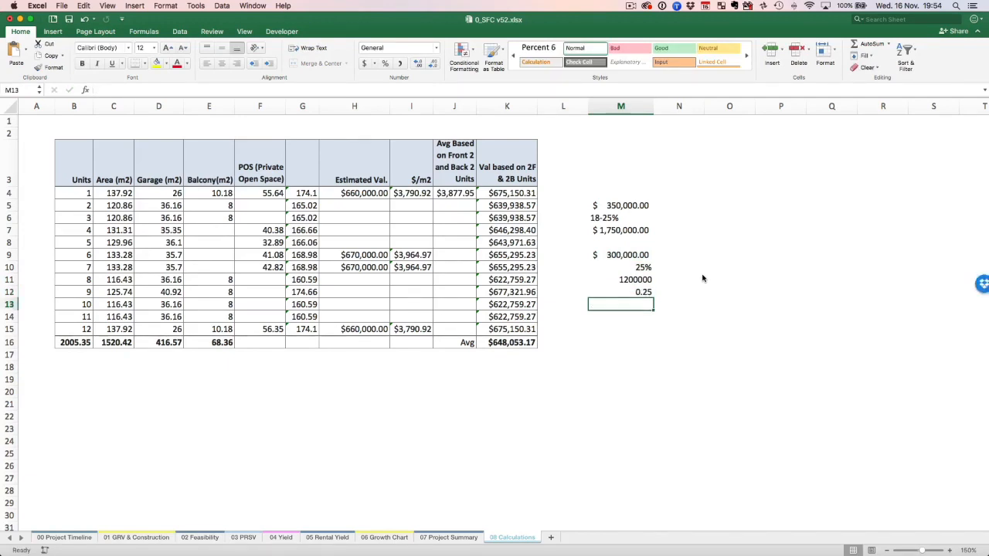
pyautogui.write('=')
pyautogui.press('Up')
pyautogui.press('Up')
pyautogui.press('Up')
pyautogui.press('Up')
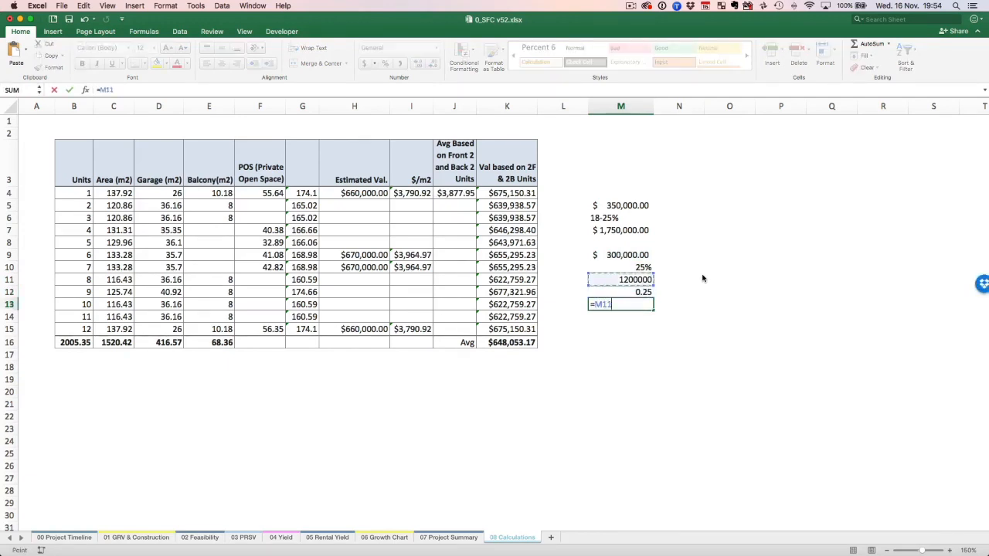
pyautogui.write('/')
pyautogui.press('Up')
pyautogui.press('Return')
pyautogui.press('Up')
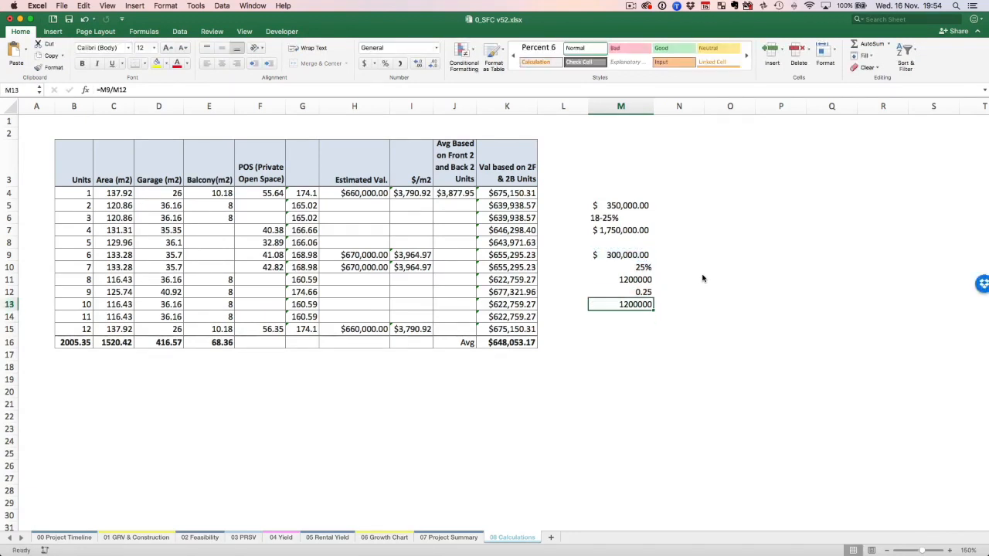
# Format the division results in M11 and M13 as dollar amounts.
pyautogui.keyDown('super'); pyautogui.click(647, 283); pyautogui.keyUp('super')
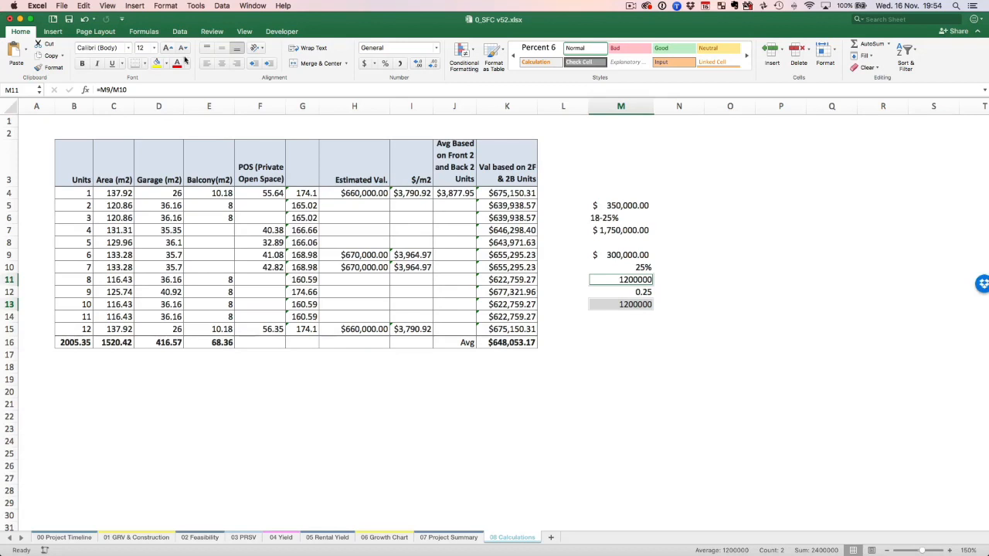
pyautogui.click(363, 63)
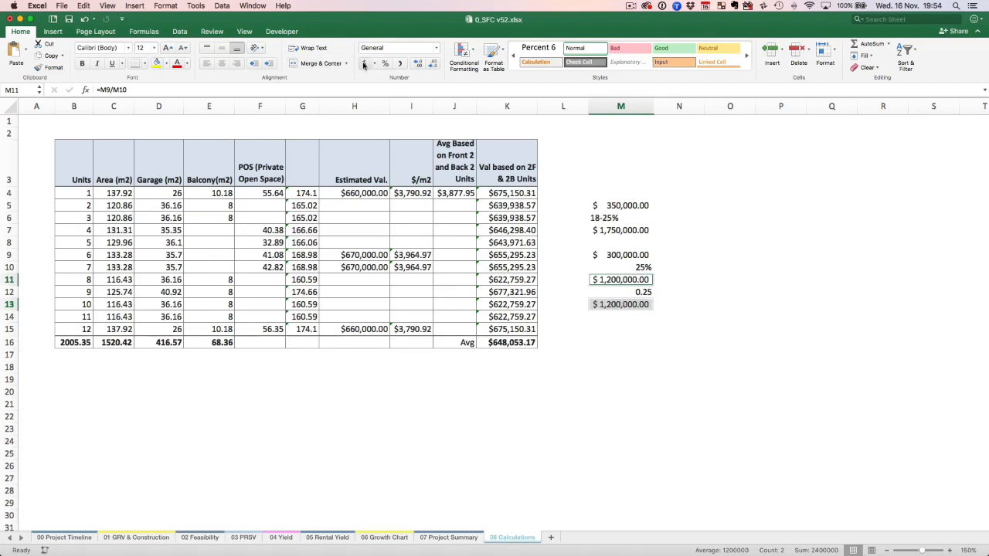
pyautogui.click(640, 316)
pyautogui.press('Up')
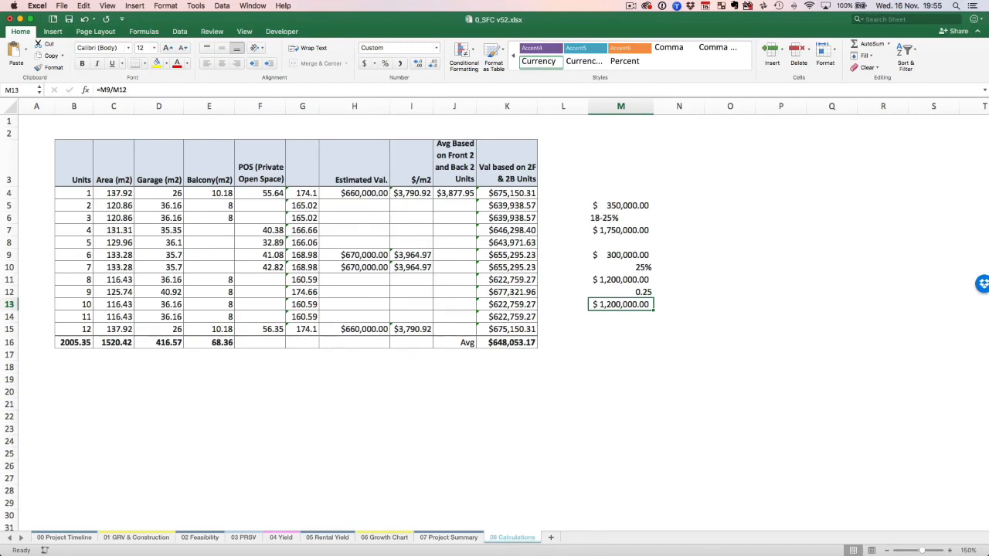
# Calculate three times the 300,000 amount in cell N9 with the formula =M9*3.
pyautogui.press('super+Tab')
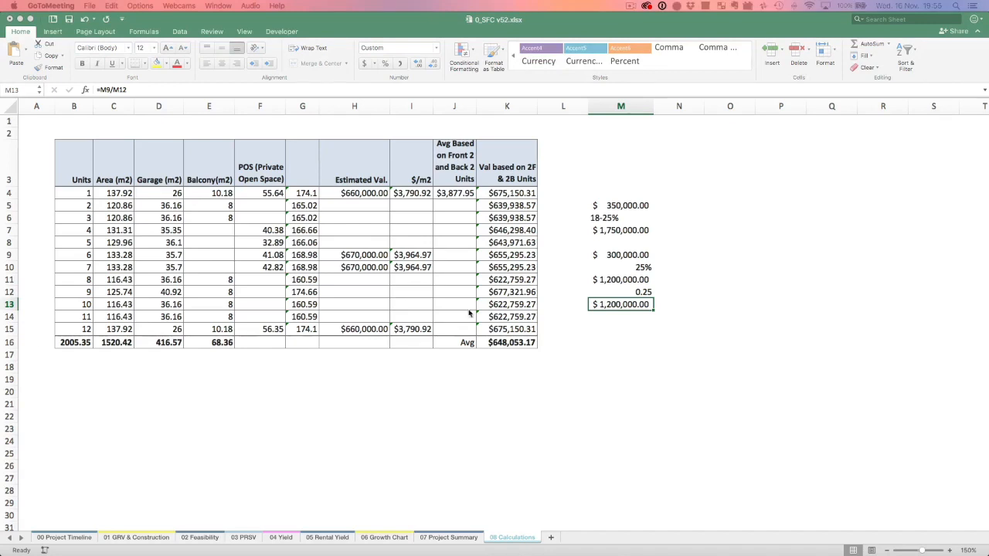
pyautogui.click(679, 255)
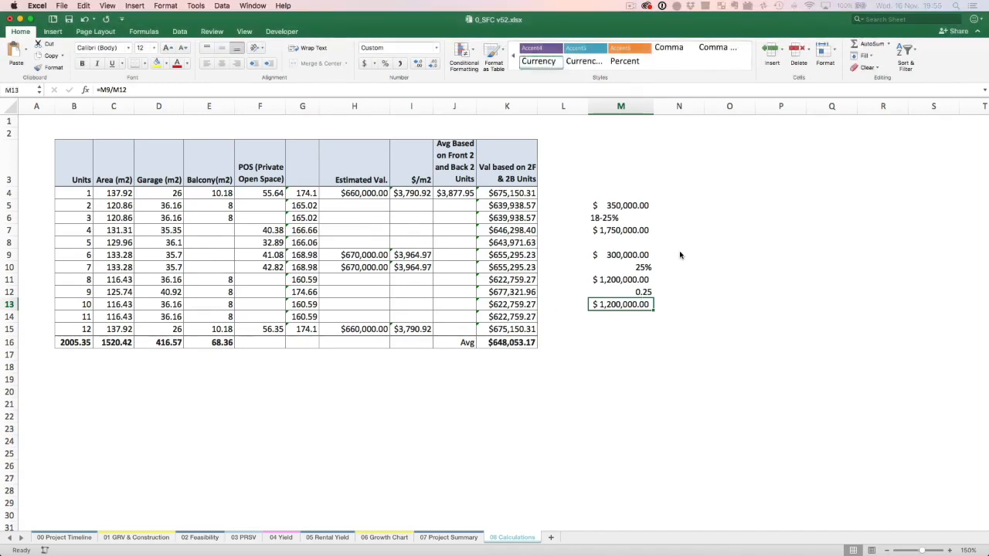
pyautogui.click(690, 254)
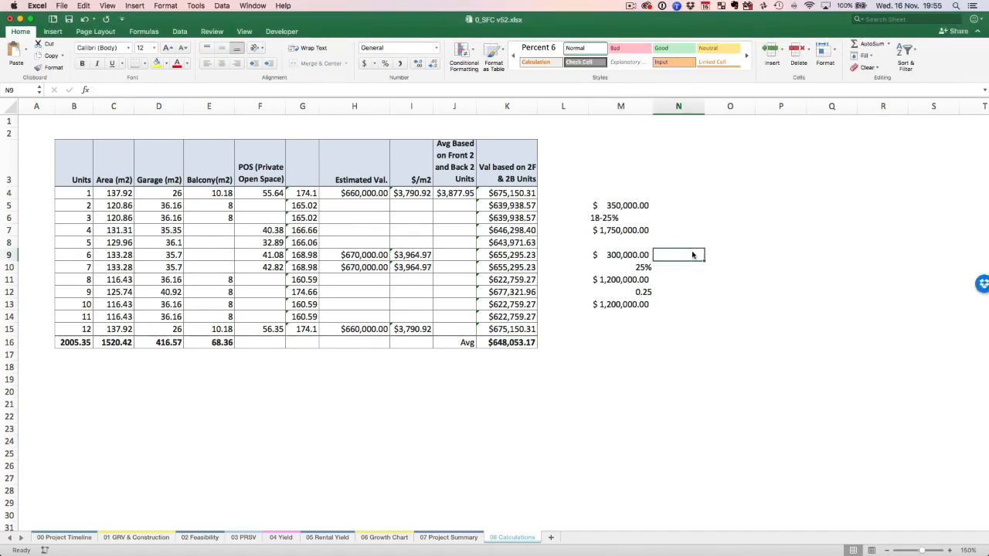
pyautogui.write('x')
pyautogui.press('Left')
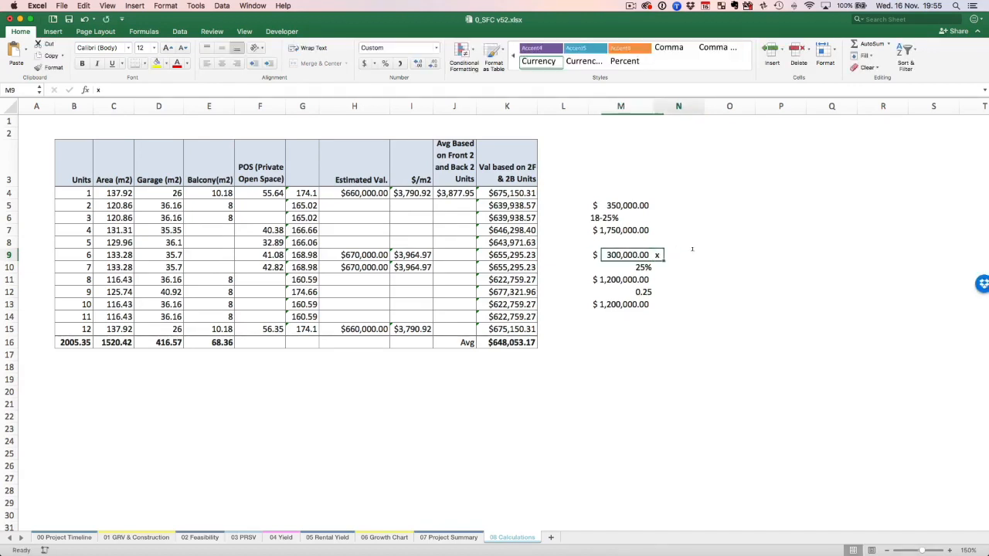
pyautogui.press('Right')
pyautogui.write('=')
pyautogui.press('Left')
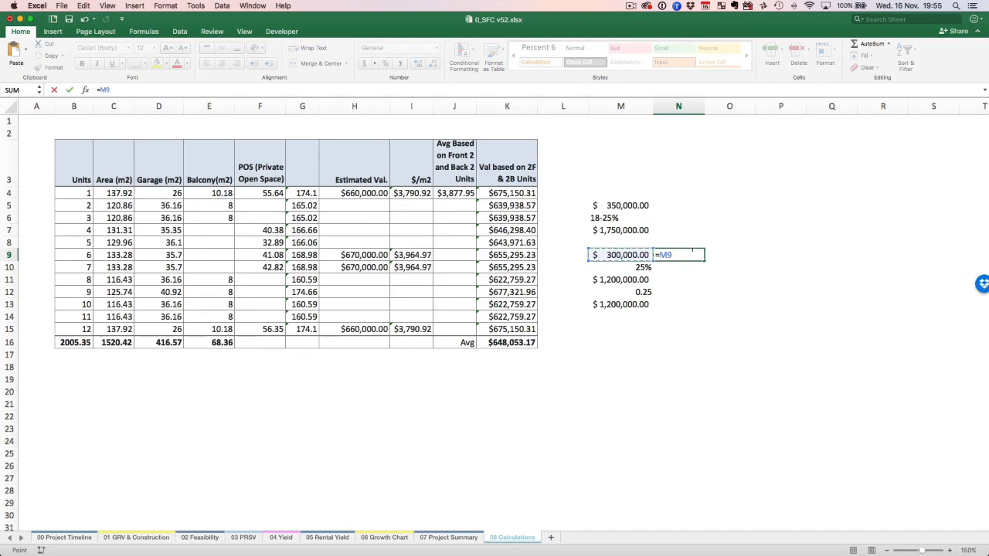
pyautogui.write('*3')
pyautogui.press('Return')
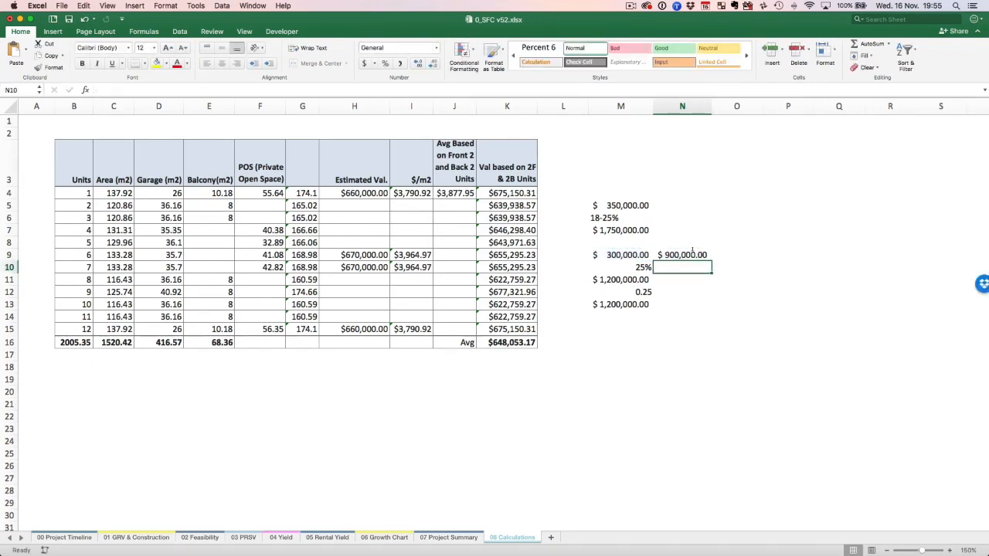
# Divide the tripled amount by the 25% margin in N10 with =N9/M10, and return to the 02 Feasibility sheet.
pyautogui.write('=')
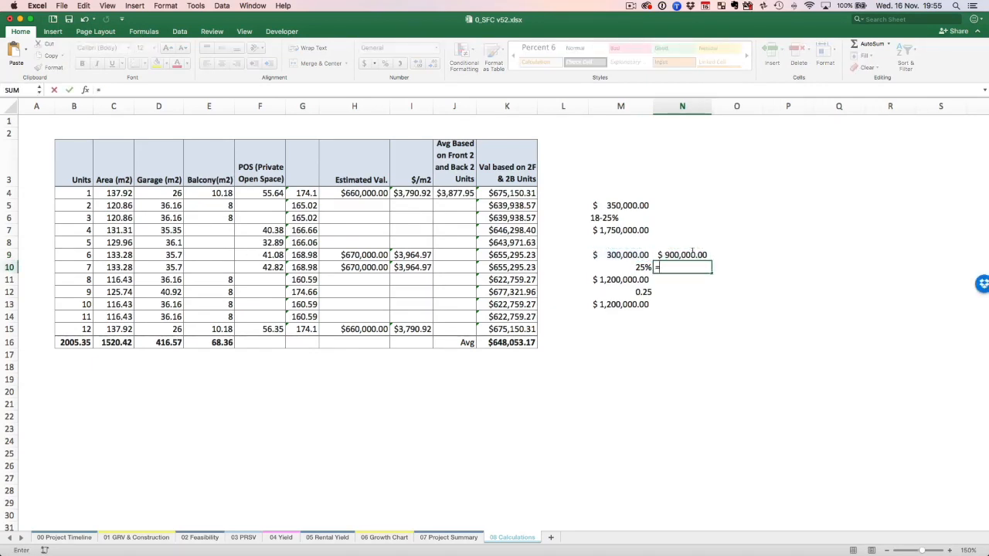
pyautogui.press('Up')
pyautogui.write('/')
pyautogui.press('Left')
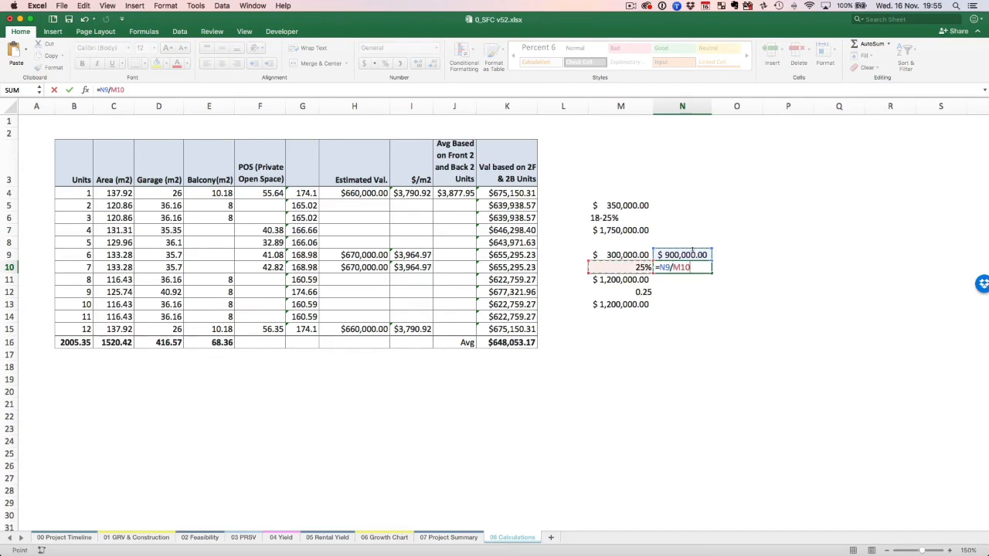
pyautogui.press('Return')
pyautogui.press('Up')
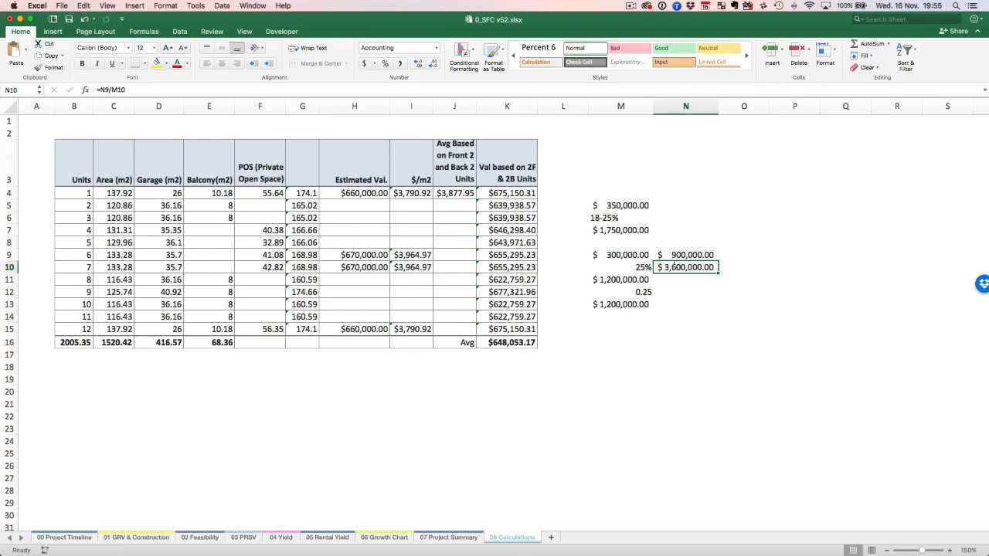
pyautogui.click(204, 538)
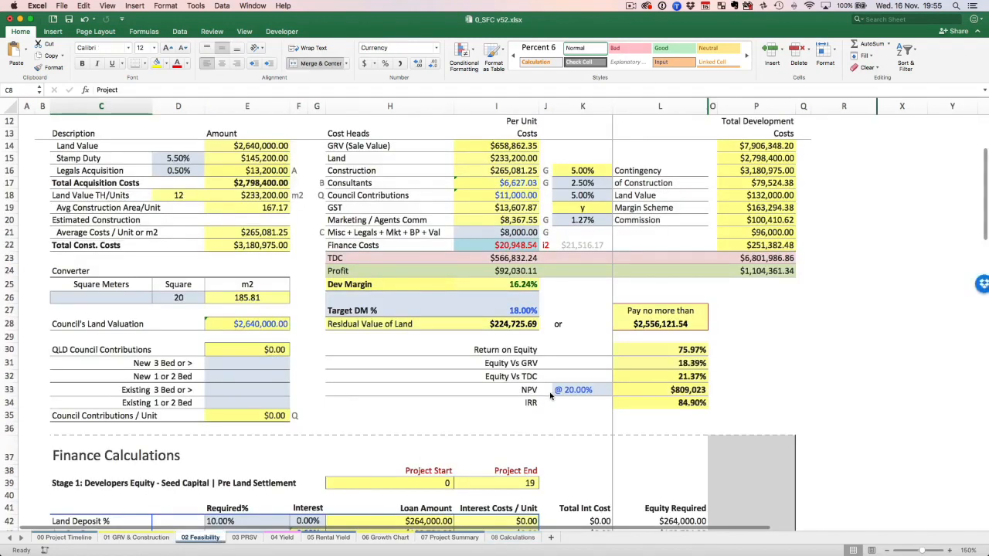
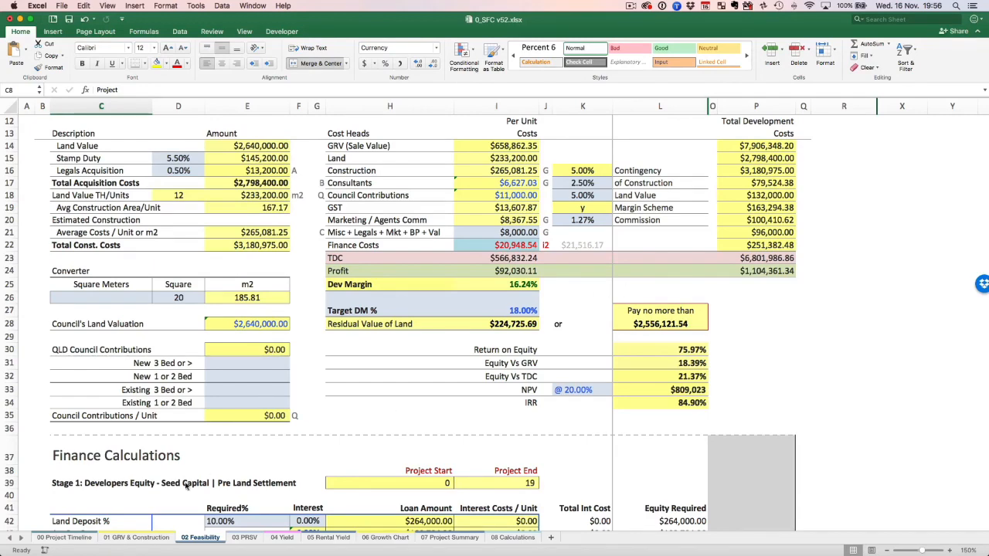
# Look through the 07 Project Summary, 05 Rental Yield, 06 Growth Chart, 02 Feasibility and 03 PRSV sheets.
pyautogui.click(455, 539)
pyautogui.click(328, 538)
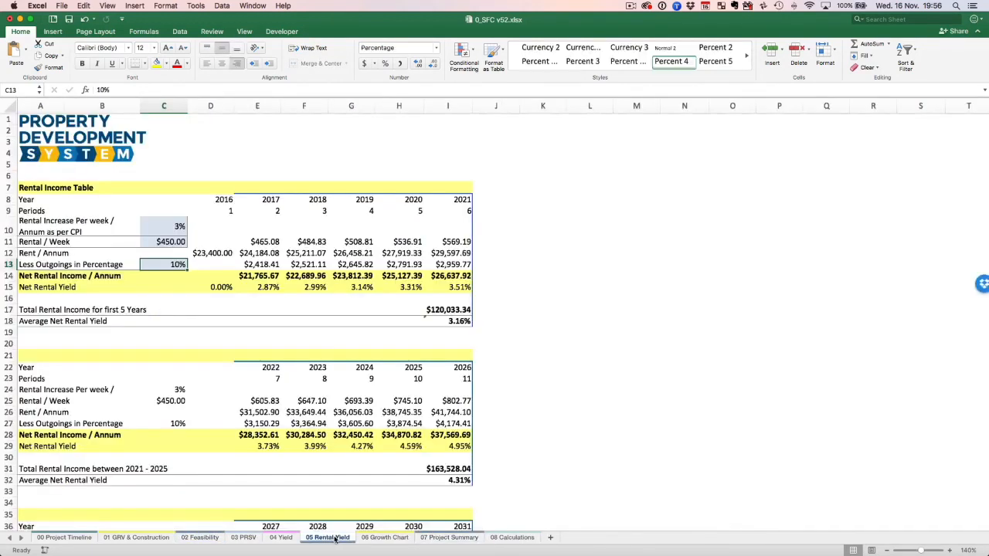
pyautogui.click(371, 540)
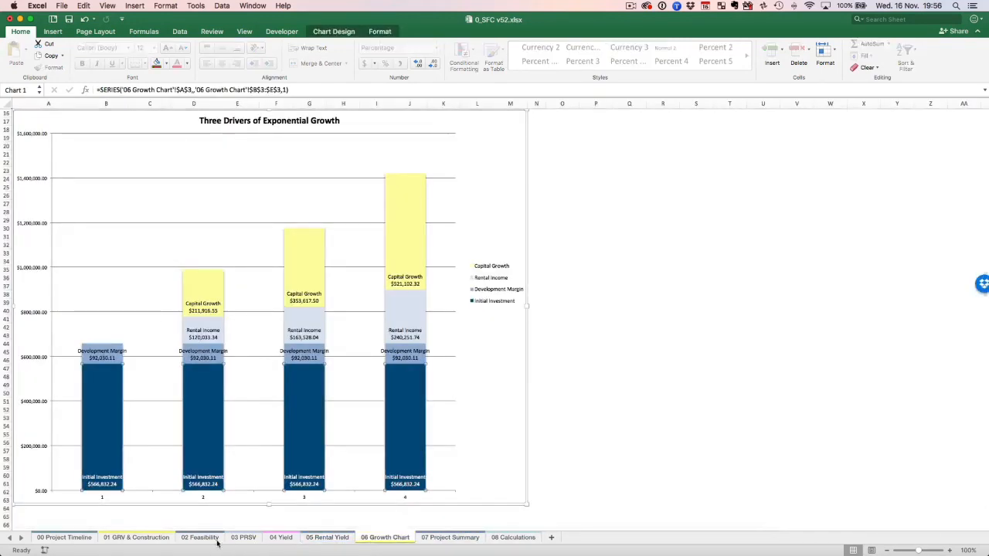
pyautogui.click(198, 542)
pyautogui.click(243, 538)
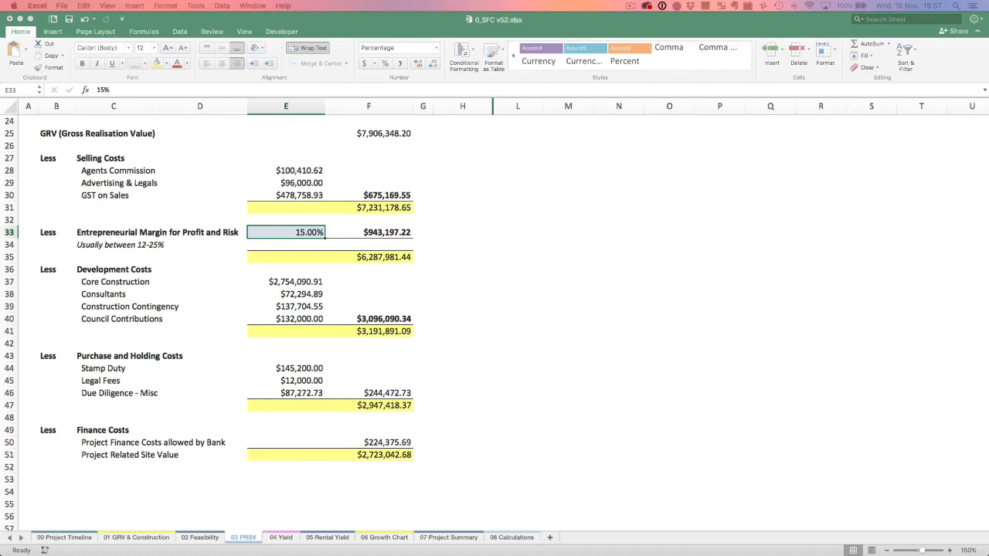
# Examine the per-unit cost heads, development margin and return figures on the 02 Feasibility sheet.
pyautogui.click(208, 538)
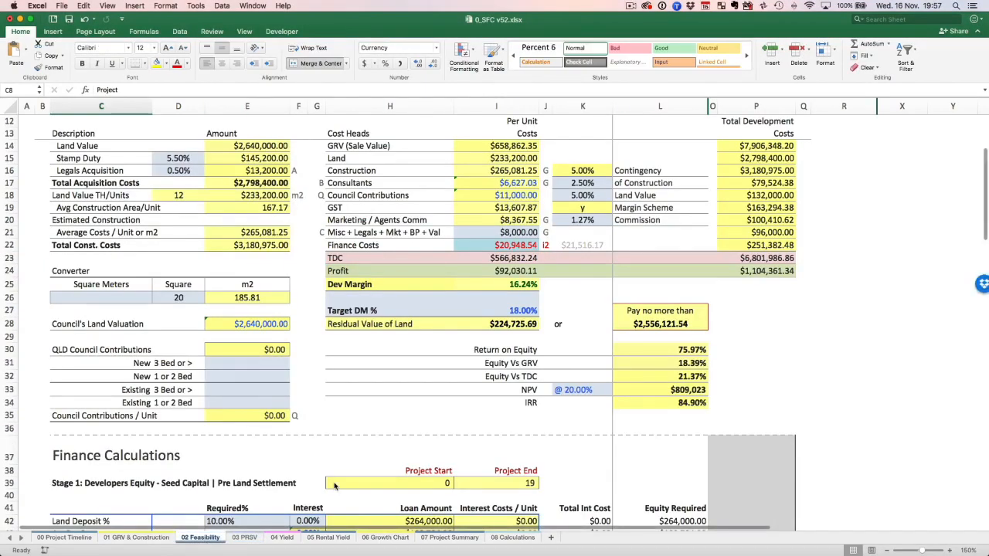
pyautogui.scroll(3, 334, 486)
pyautogui.scroll(-2, 335, 486)
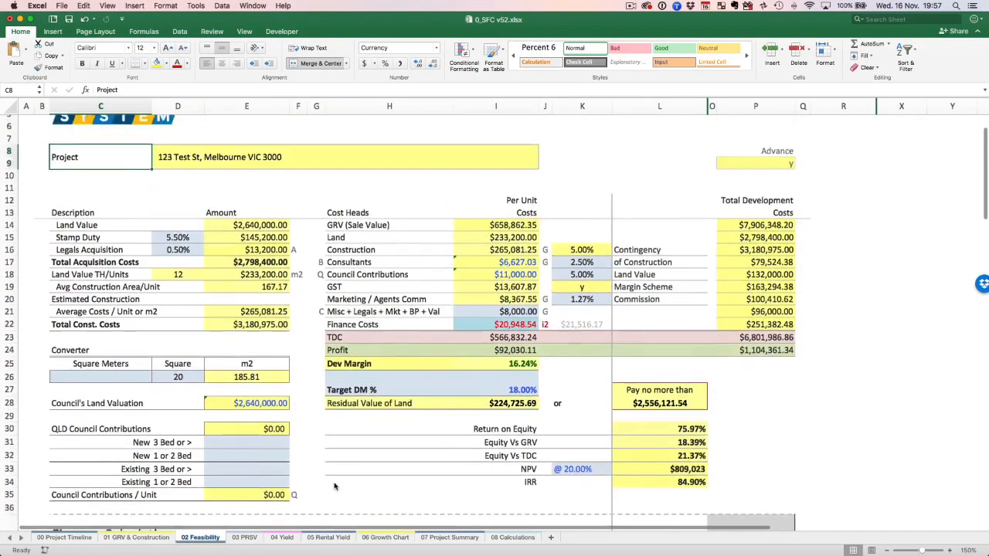
pyautogui.scroll(3, 334, 486)
pyautogui.scroll(-4, 334, 486)
pyautogui.scroll(1, 334, 486)
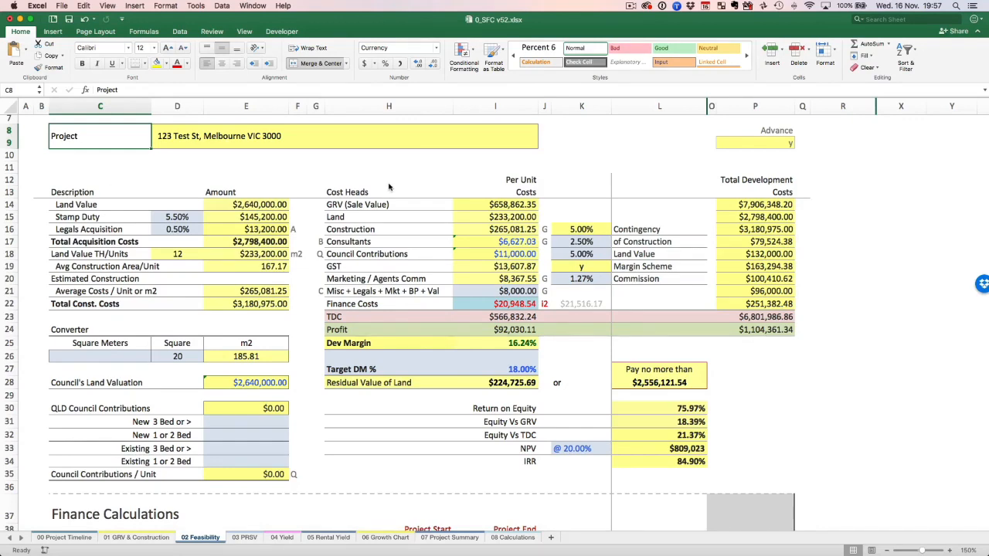
pyautogui.click(342, 195)
pyautogui.scroll(-1, 342, 195)
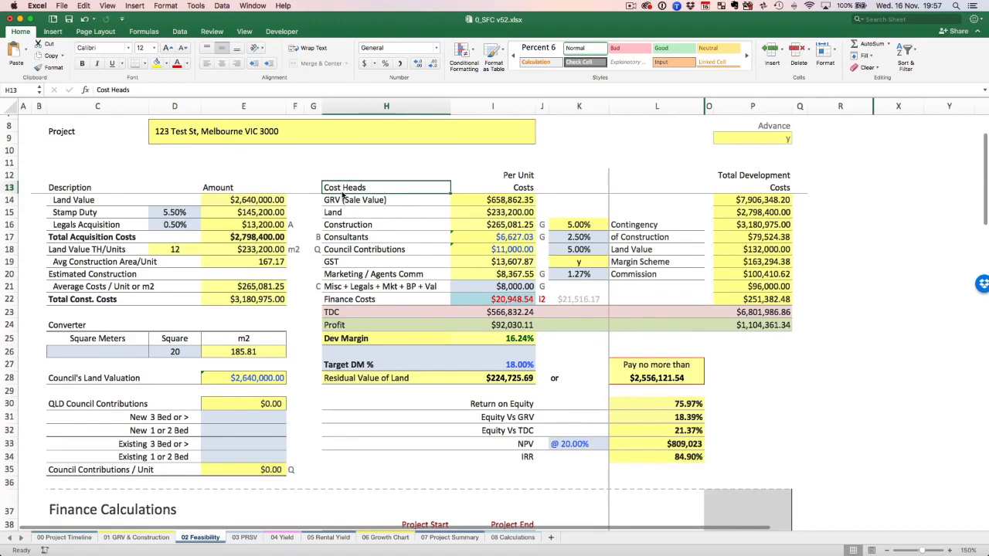
pyautogui.scroll(4, 342, 196)
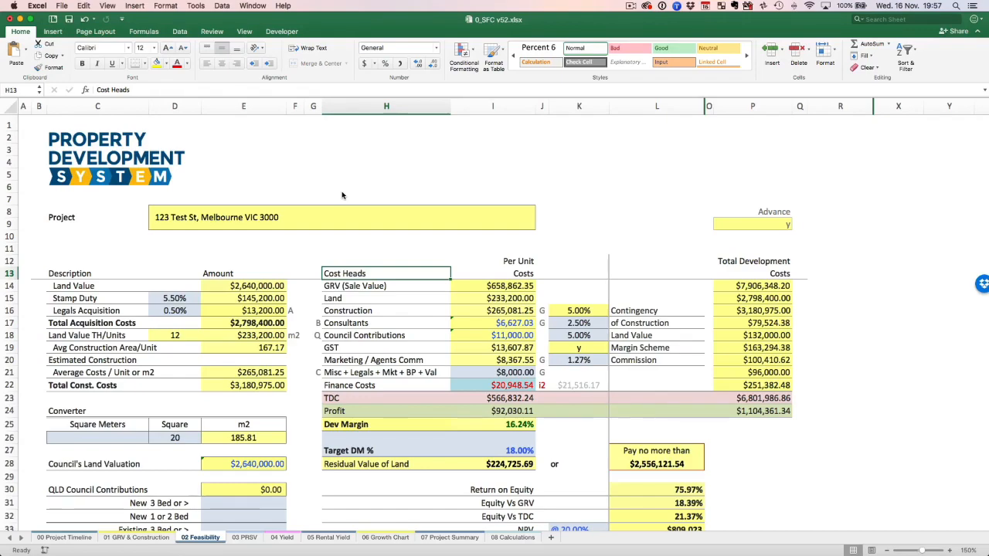
pyautogui.scroll(-4, 342, 195)
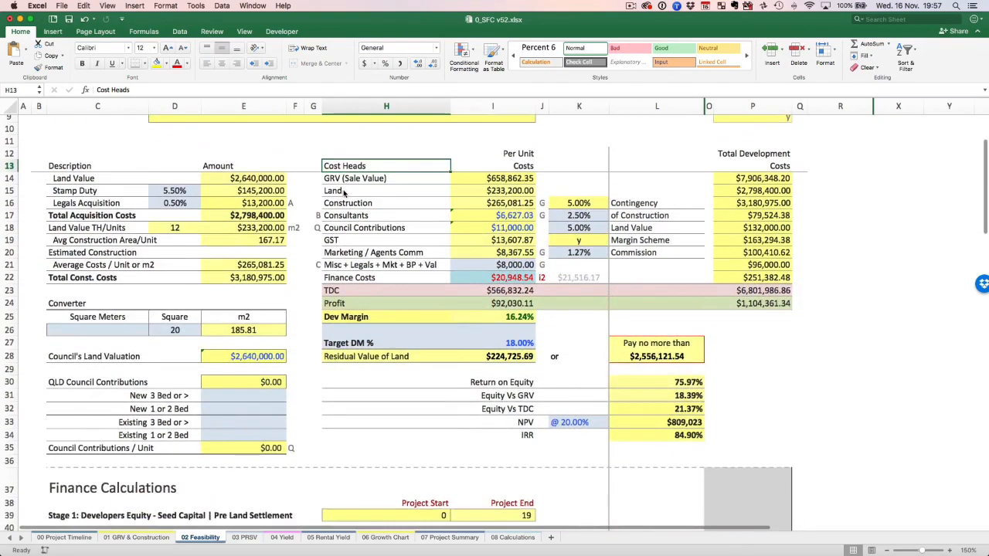
pyautogui.scroll(-5, 344, 193)
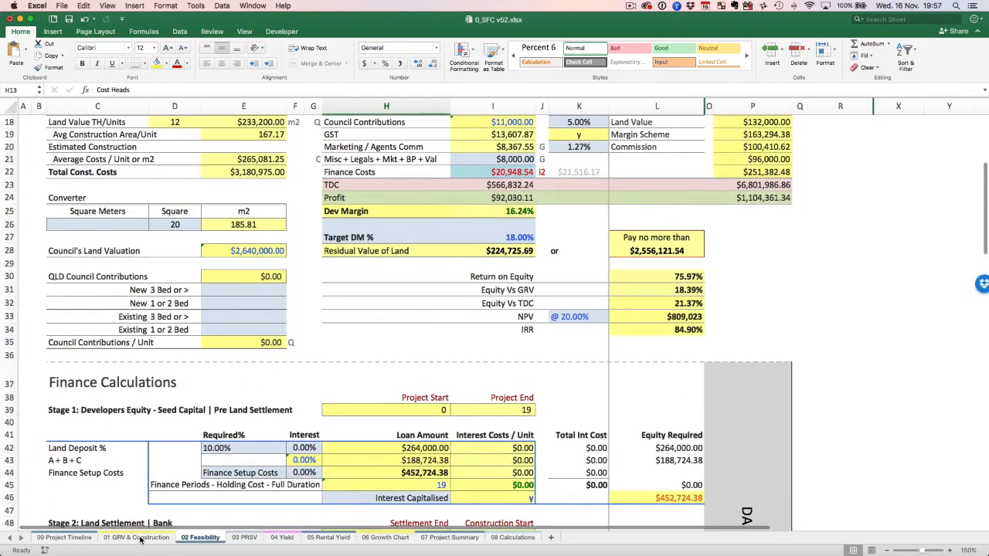
# Inspect the Unit 1 and Unit 2 construction cost rates in the Construction Costs table of the 01 GRV & Construction sheet.
pyautogui.click(140, 538)
pyautogui.scroll(-10, 194, 356)
pyautogui.scroll(10, 194, 358)
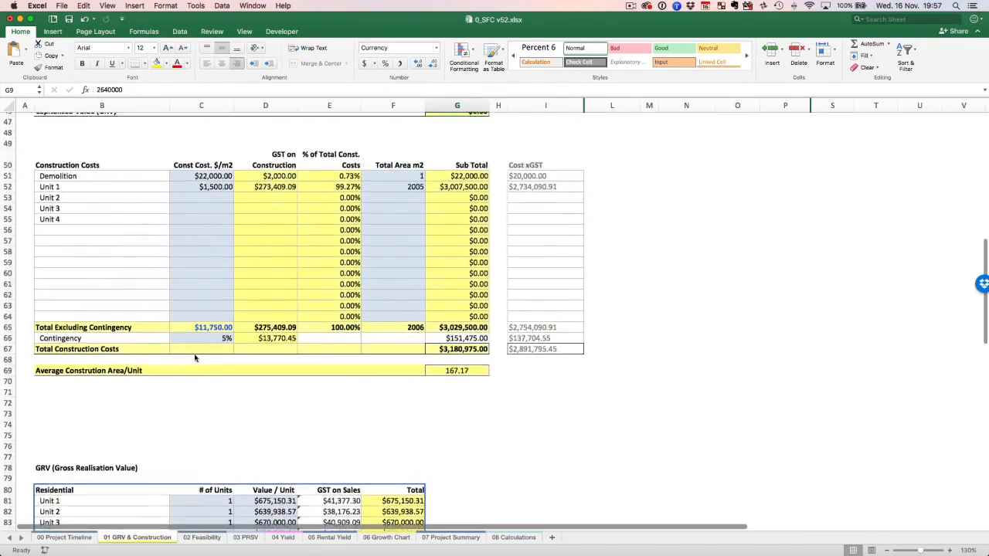
pyautogui.scroll(1, 195, 358)
pyautogui.click(204, 209)
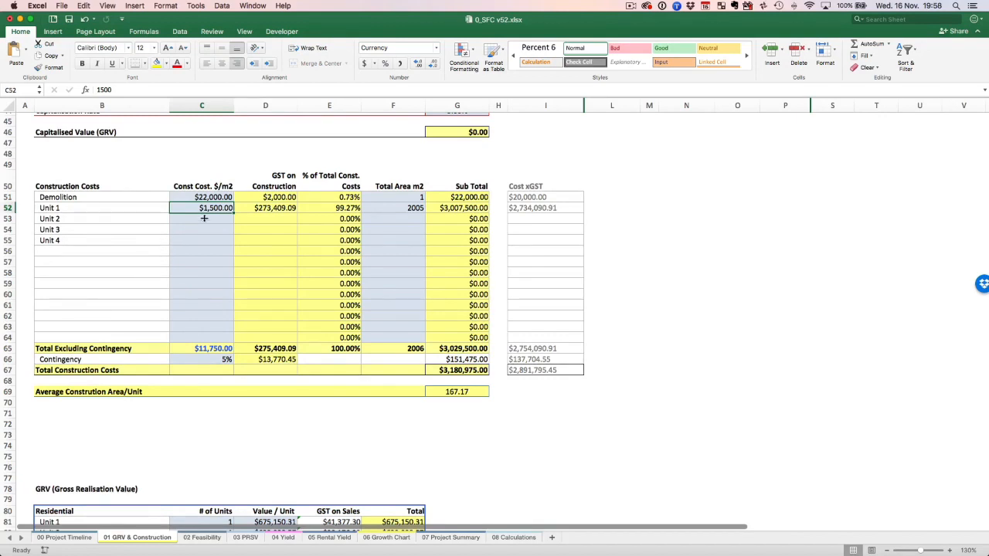
pyautogui.press('Return')
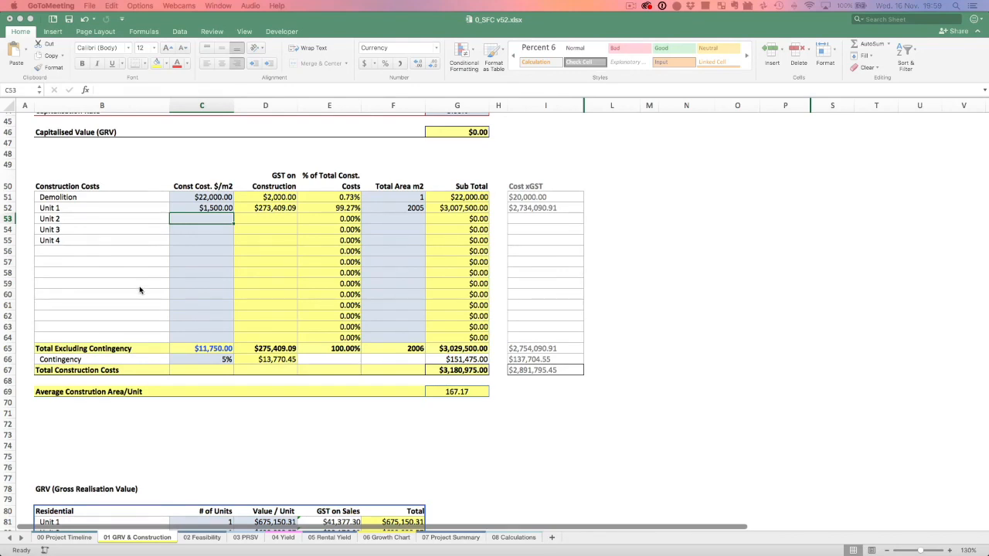
pyautogui.click(215, 217)
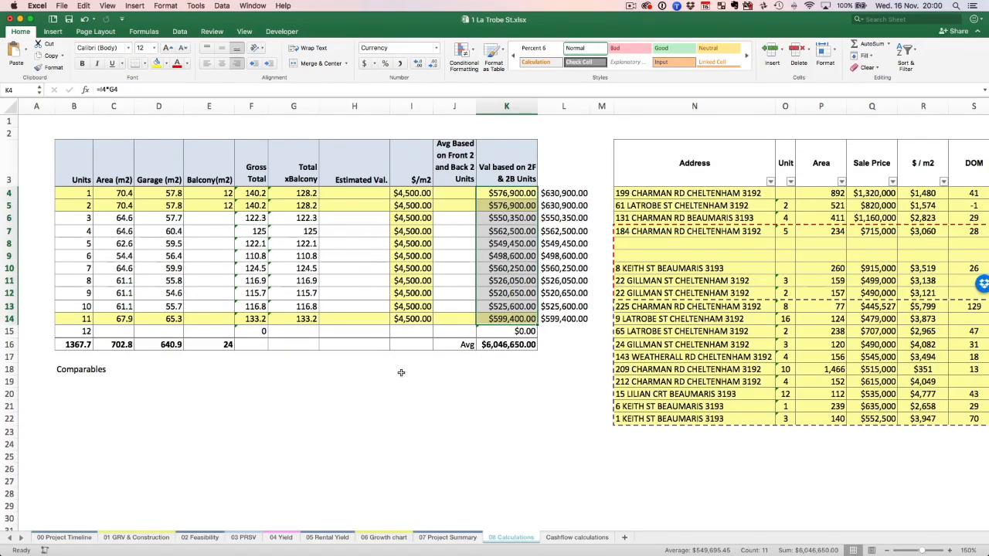
# In the La Trobe workbook, check the project timeline and the Unit 1 and Unit 2 construction rates and areas on the 01 GRV & Construction sheet.
pyautogui.click(68, 538)
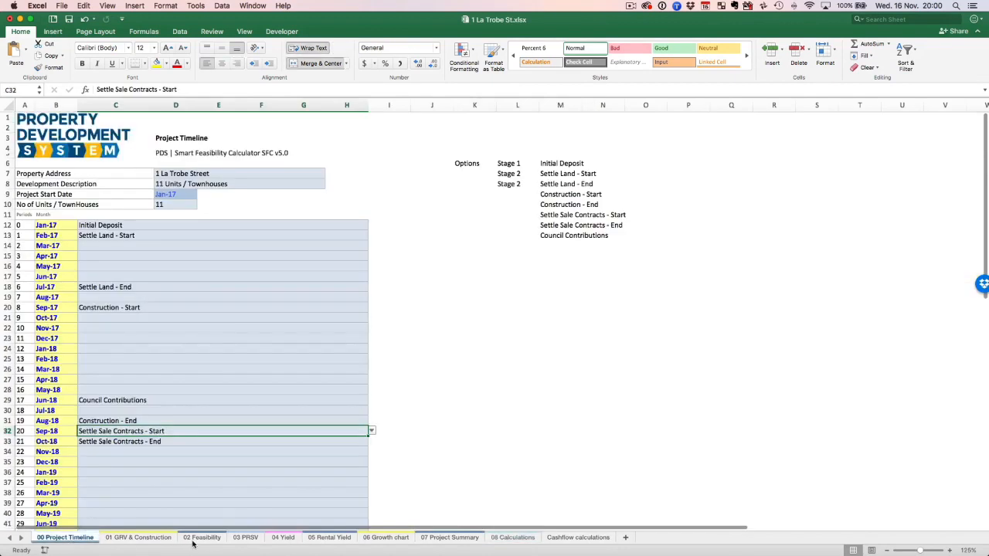
pyautogui.click(138, 537)
pyautogui.scroll(5, 223, 376)
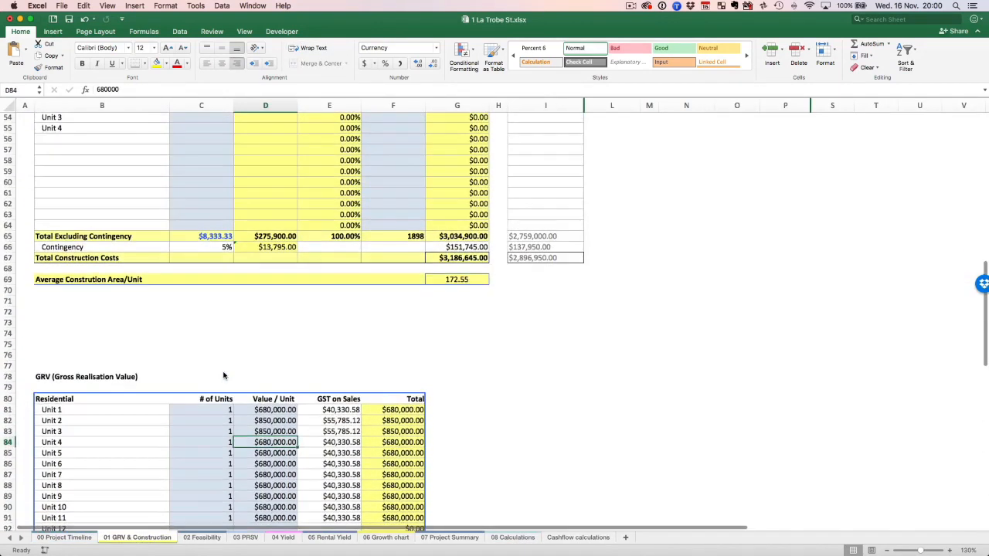
pyautogui.scroll(5, 224, 376)
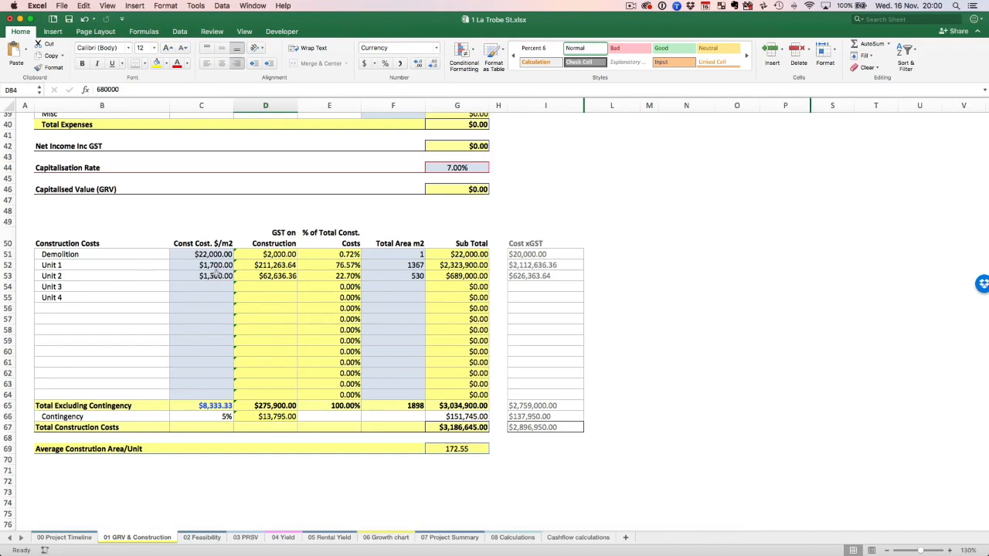
pyautogui.click(217, 275)
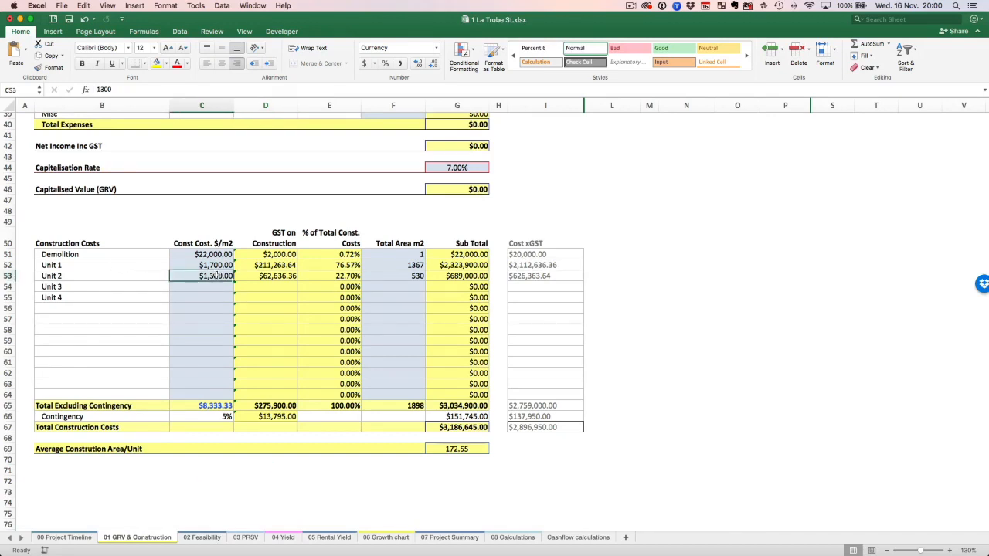
pyautogui.click(402, 273)
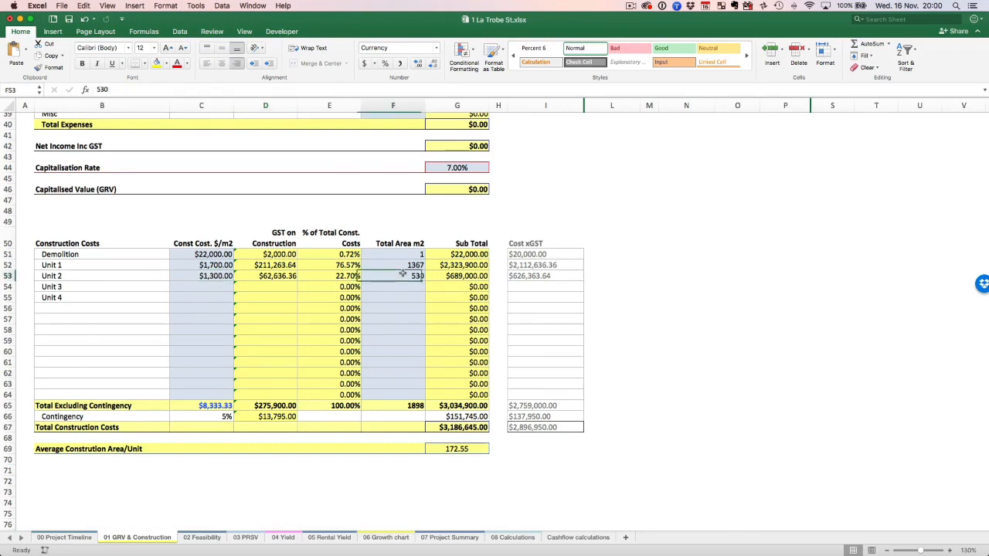
pyautogui.click(187, 276)
pyautogui.click(202, 264)
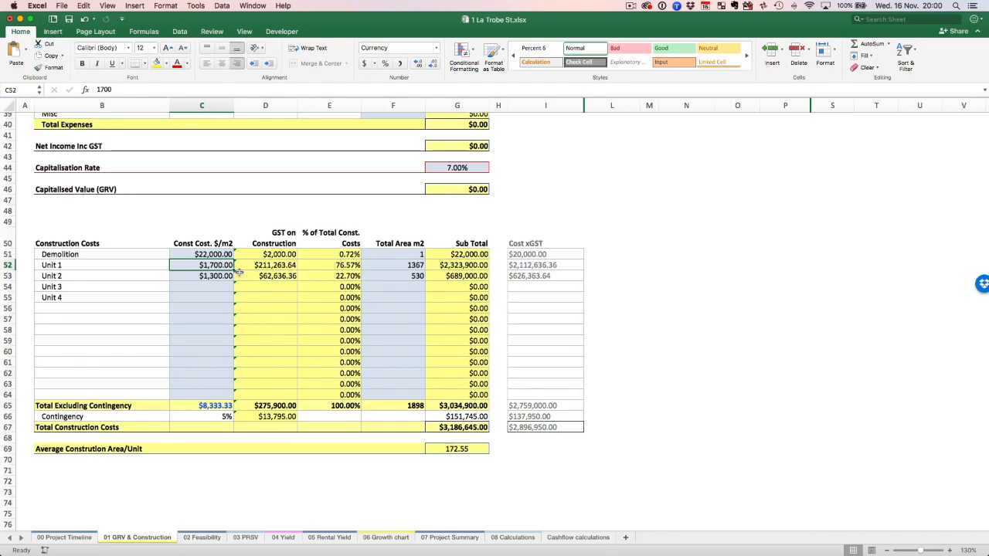
# Close the La Trobe workbook without saving its changes and return to the construction costs in 0_SFC v52.xlsx.
pyautogui.click(10, 18)
pyautogui.click(459, 90)
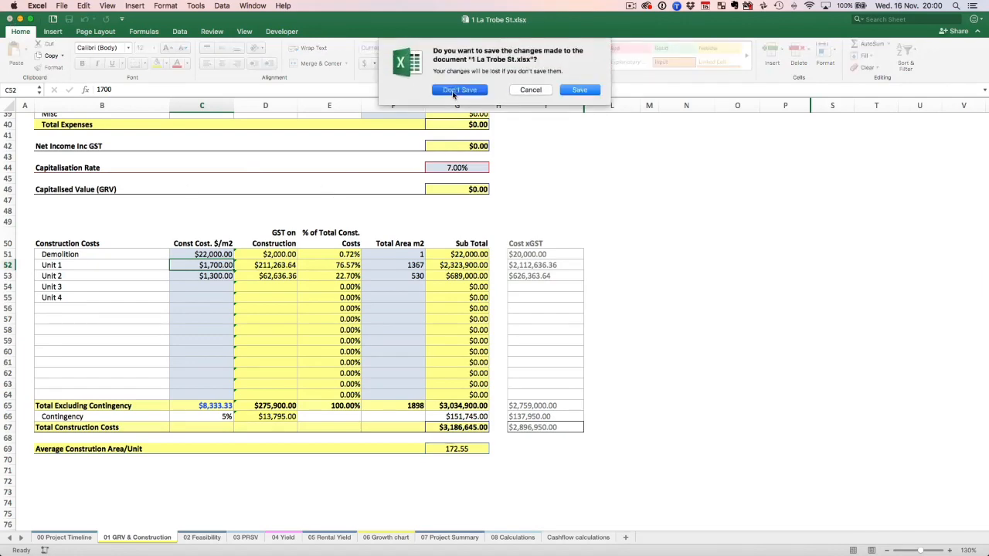
pyautogui.click(203, 262)
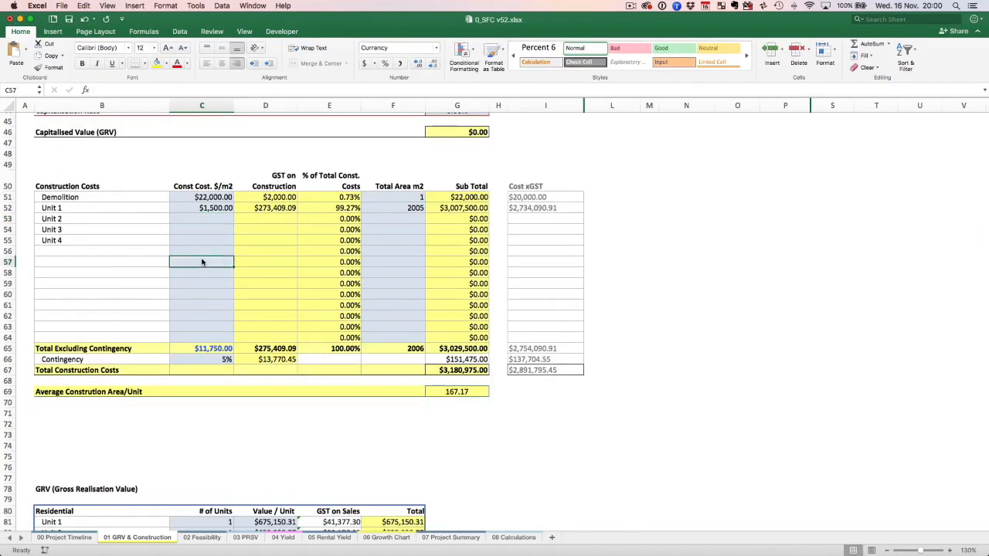
# Review Unit 1's construction cost per square metre and total area in the Construction Costs table.
pyautogui.scroll(6, 202, 262)
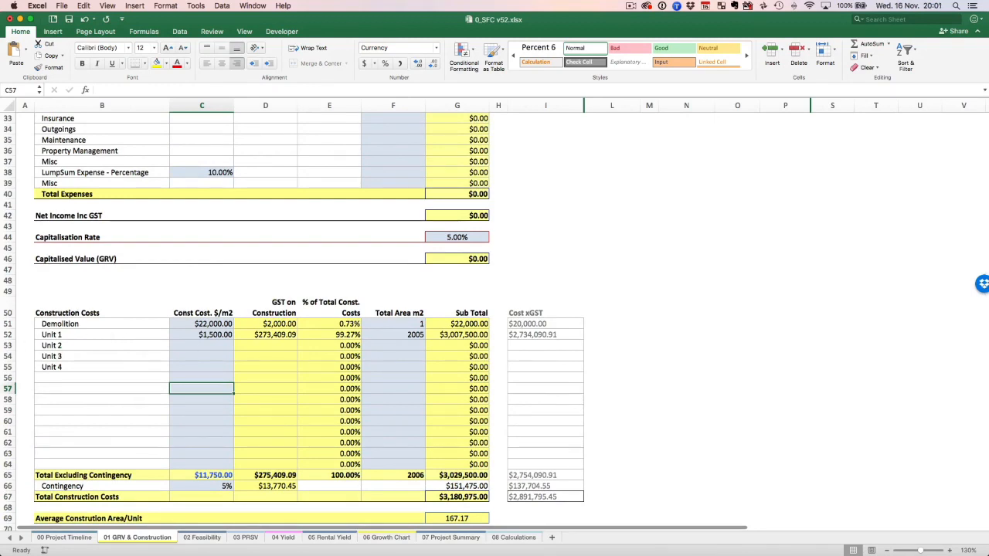
pyautogui.click(222, 336)
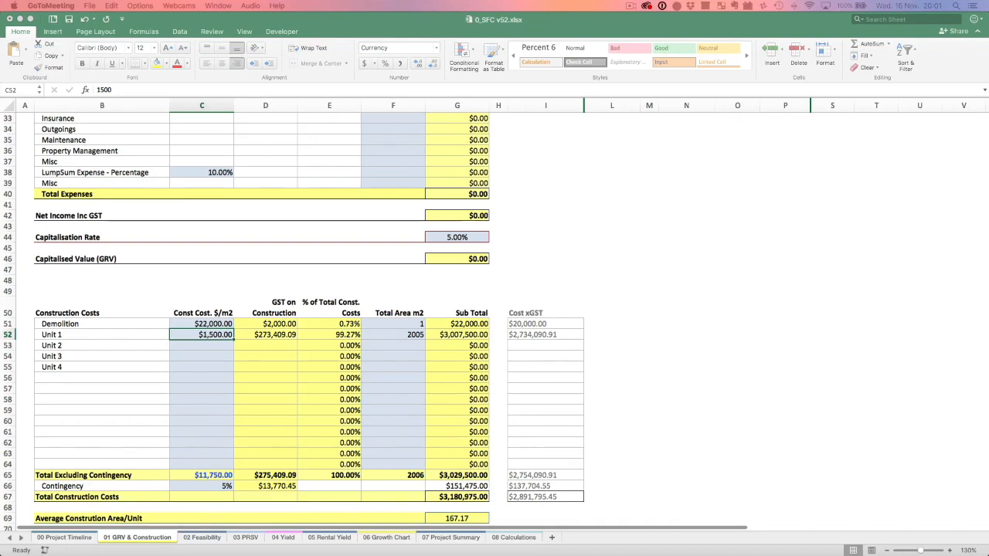
pyautogui.click(217, 335)
pyautogui.scroll(-1, 219, 334)
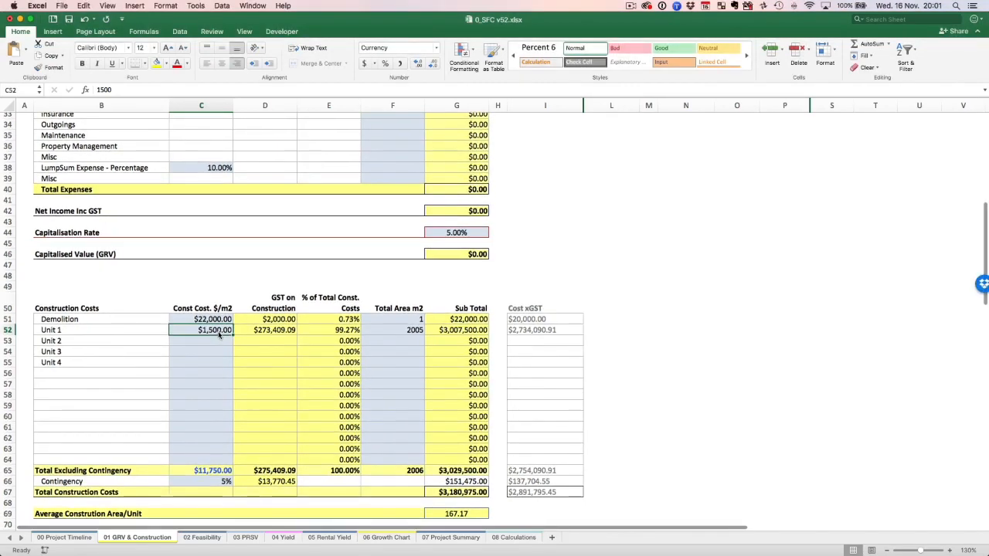
pyautogui.scroll(-5, 219, 333)
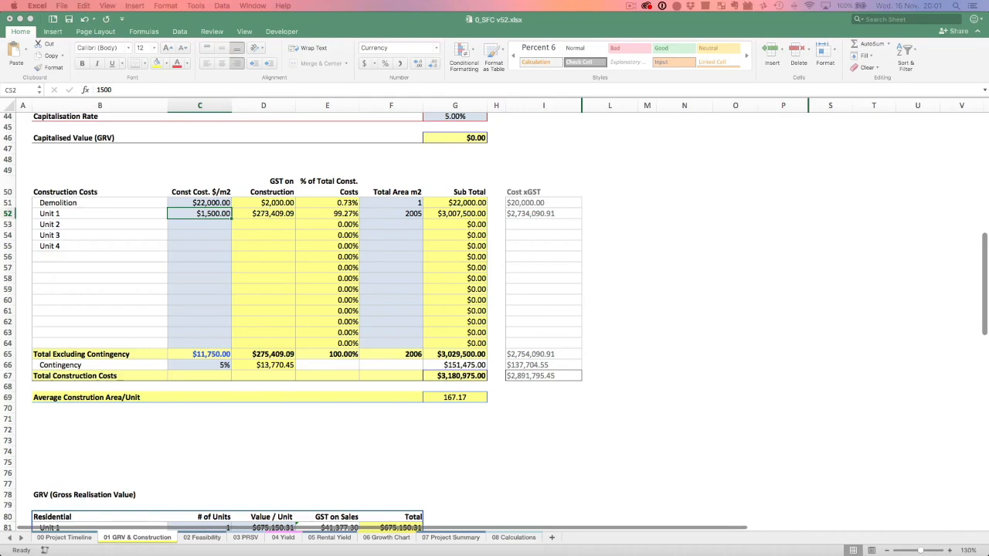
pyautogui.click(209, 217)
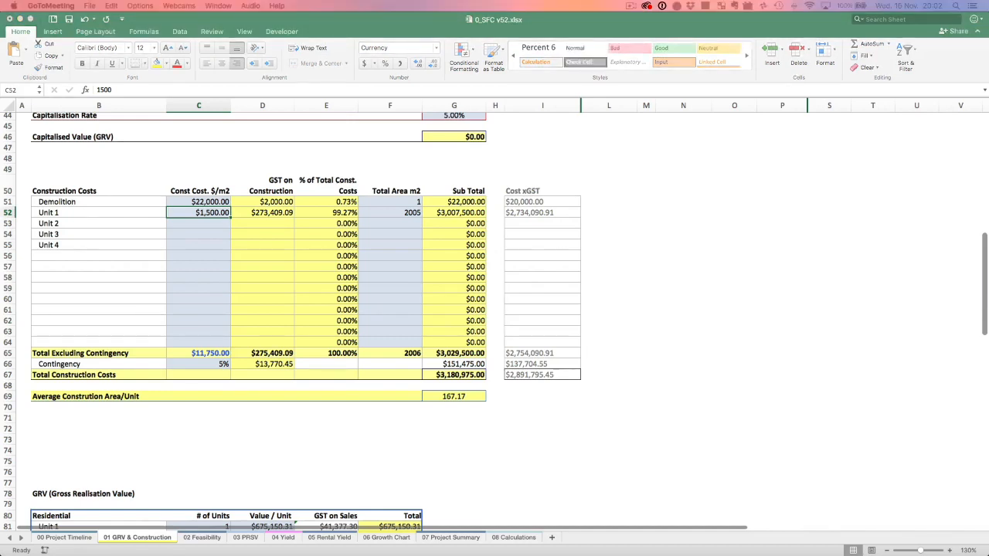
pyautogui.click(213, 225)
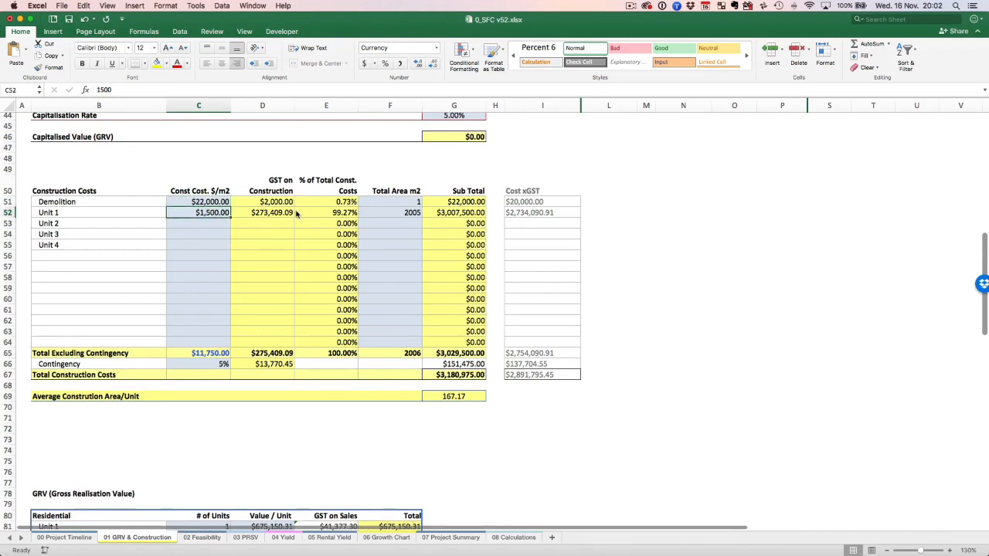
pyautogui.click(395, 216)
# Inspect the Land Value input in the project header of the 01 GRV & Construction sheet.
pyautogui.scroll(5, 410, 278)
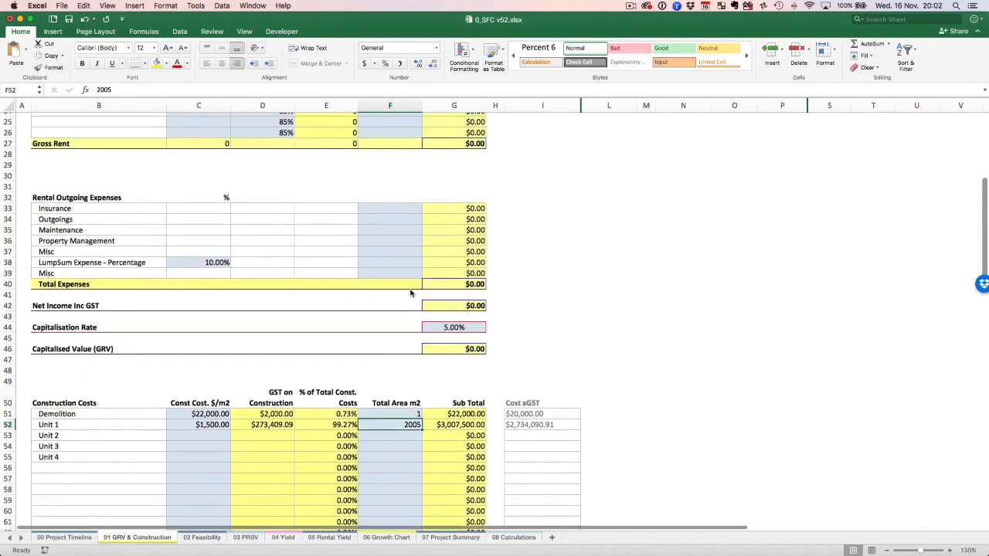
pyautogui.scroll(6, 410, 293)
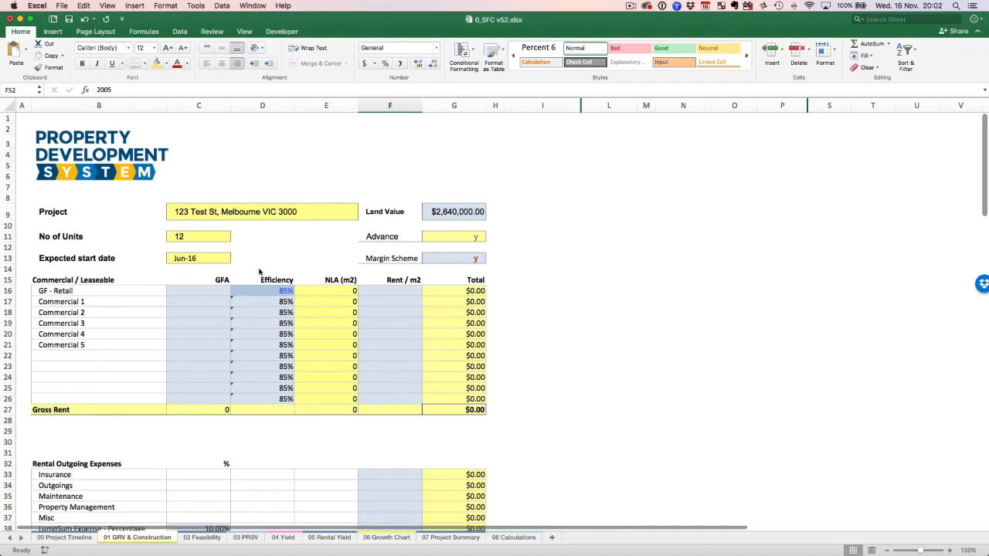
pyautogui.click(474, 211)
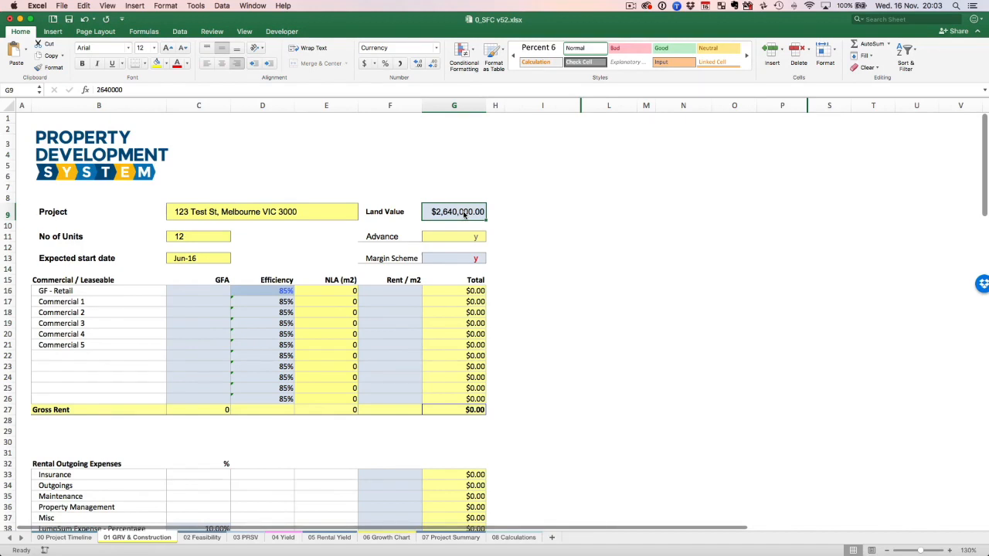
# Return to the 02 Feasibility sheet and review its acquisition costs, cost heads and total development costs.
pyautogui.click(207, 540)
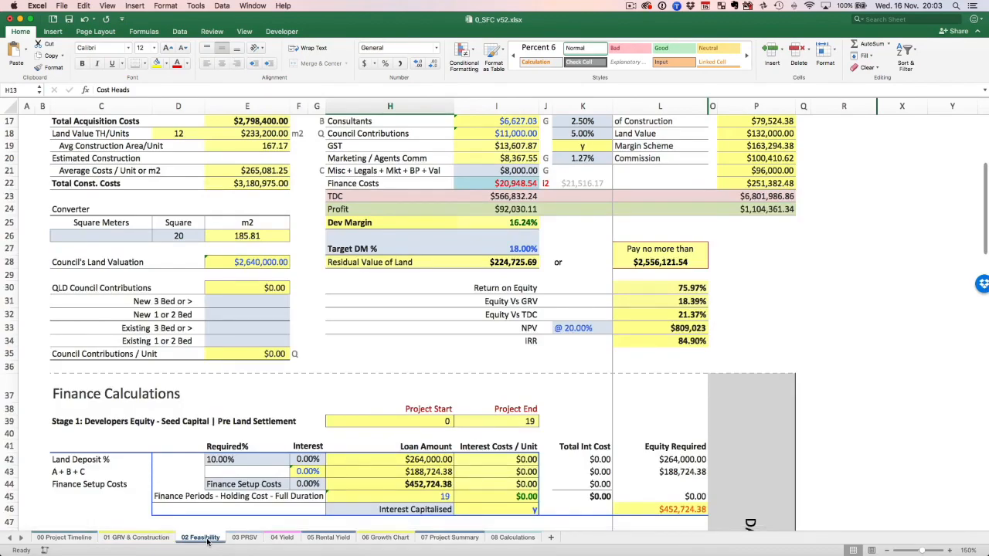
pyautogui.scroll(6, 317, 479)
pyautogui.scroll(3, 317, 479)
pyautogui.scroll(-5, 316, 479)
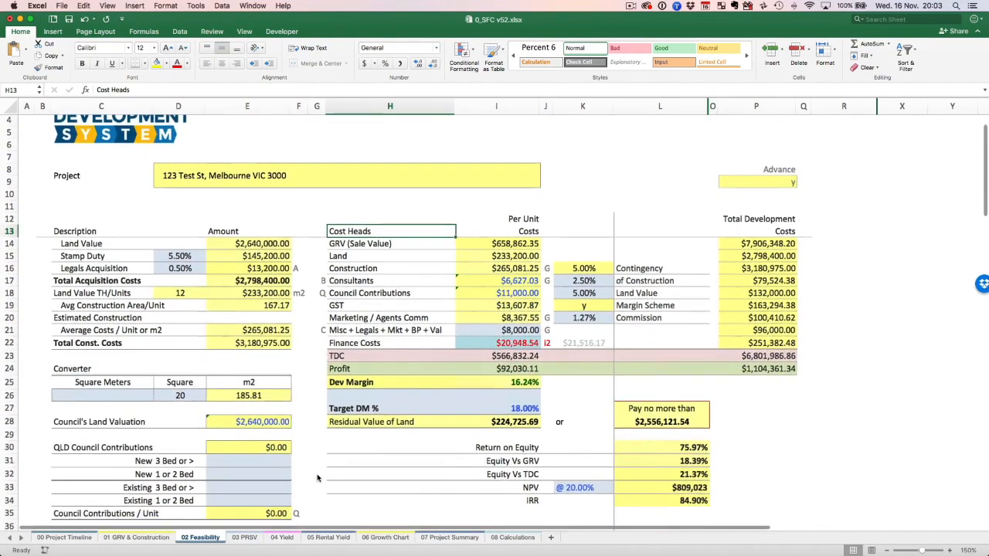
pyautogui.scroll(5, 317, 478)
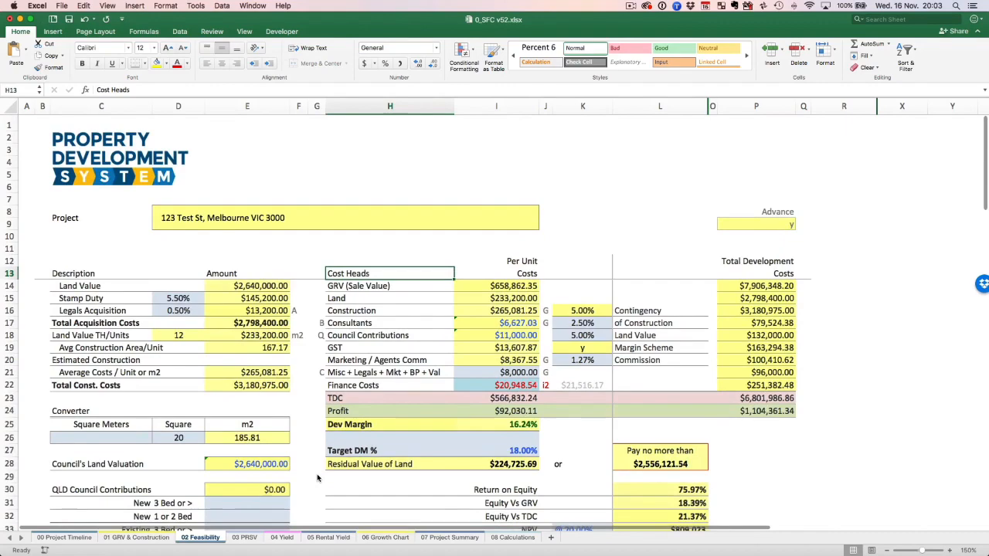
pyautogui.scroll(-5, 317, 479)
pyautogui.scroll(1, 316, 479)
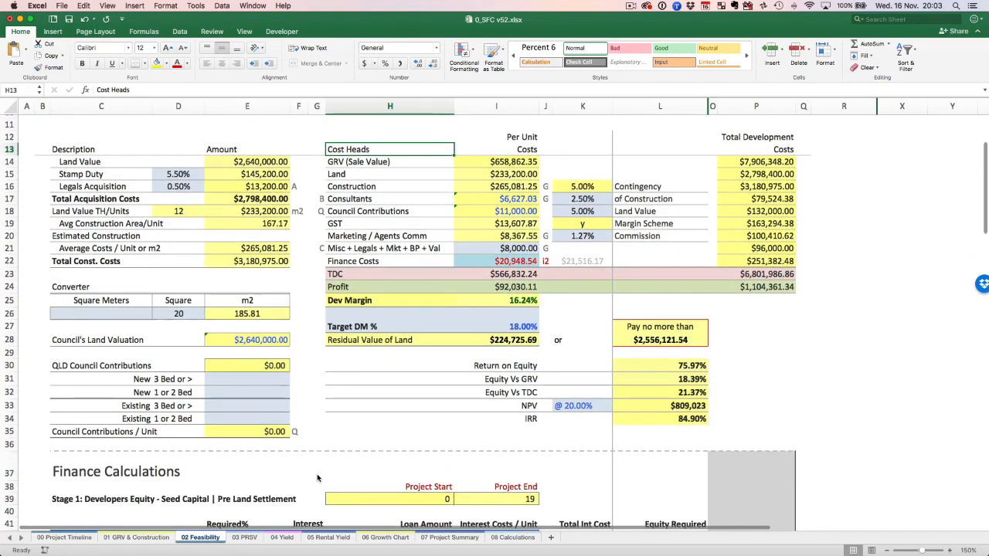
# Inspect the Target DM % and the Misc + Legals + Mkt + BP + Val cost per unit on the 02 Feasibility sheet.
pyautogui.click(525, 313)
pyautogui.click(528, 329)
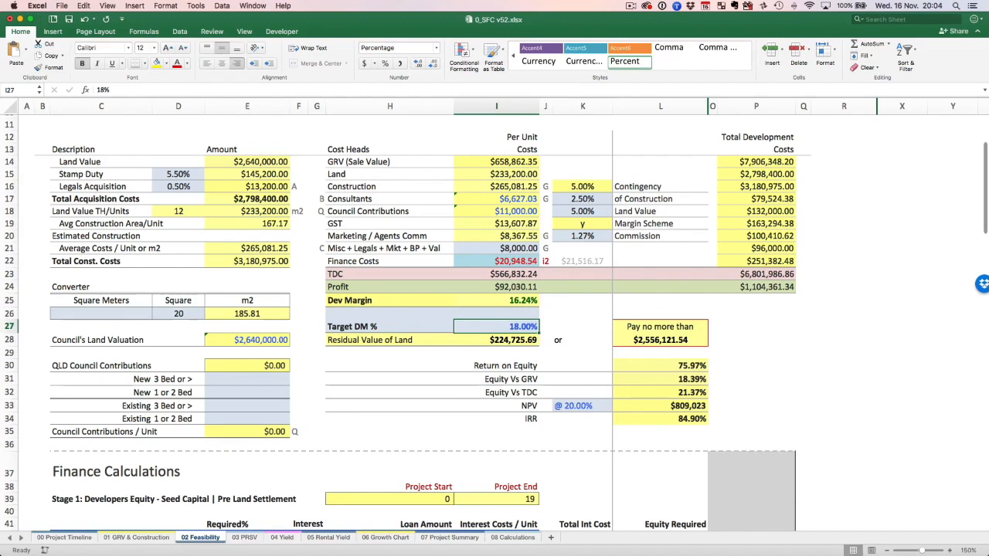
pyautogui.press('super+Tab')
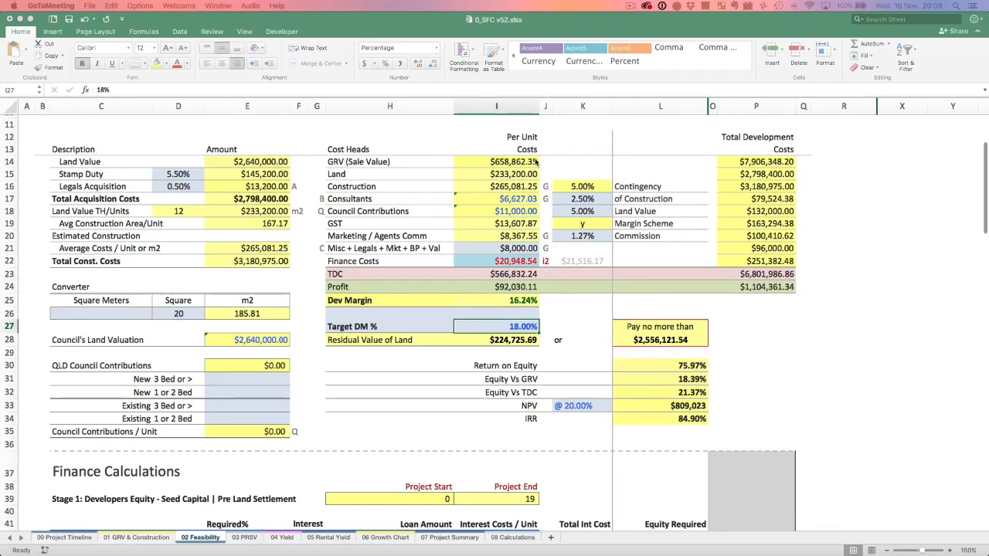
pyautogui.click(520, 326)
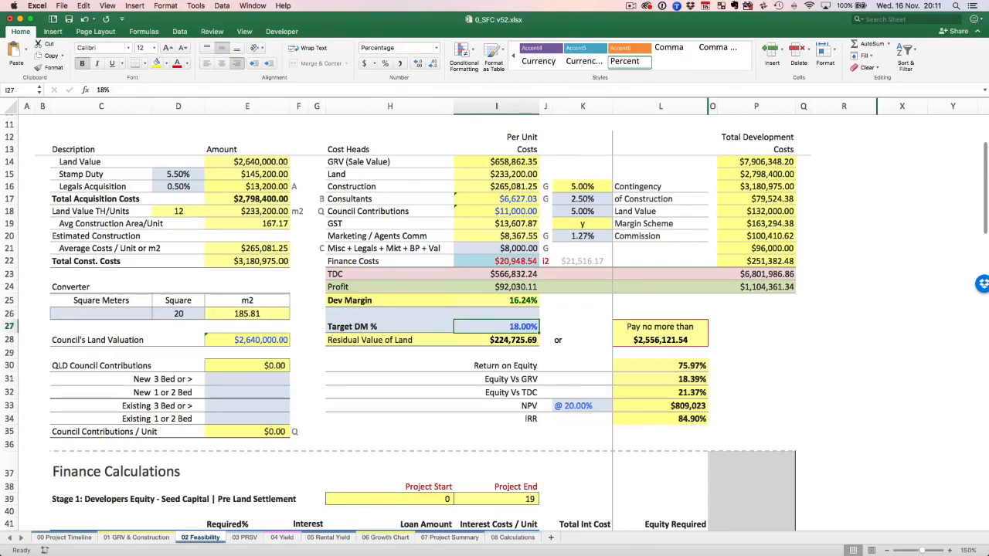
pyautogui.click(487, 248)
pyautogui.click(488, 248)
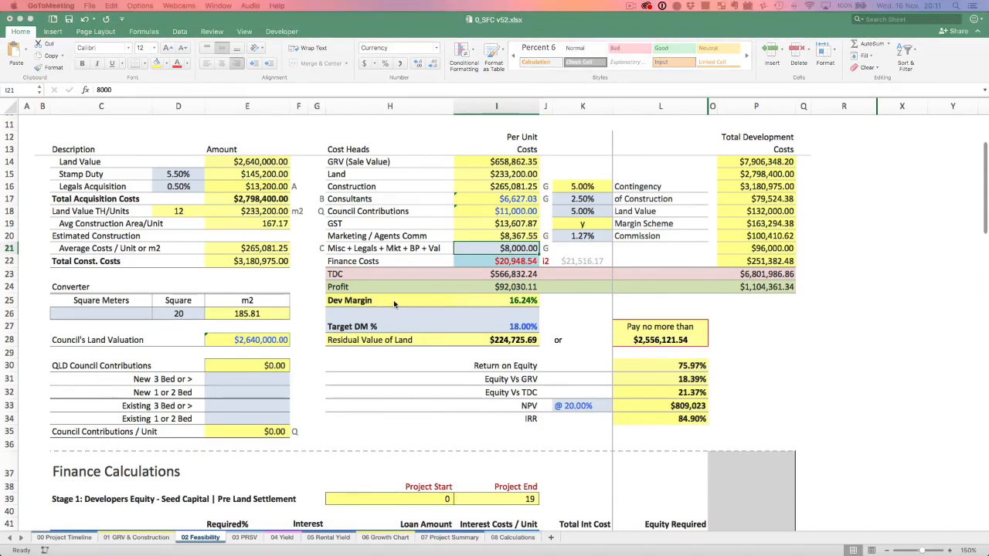
pyautogui.click(587, 29)
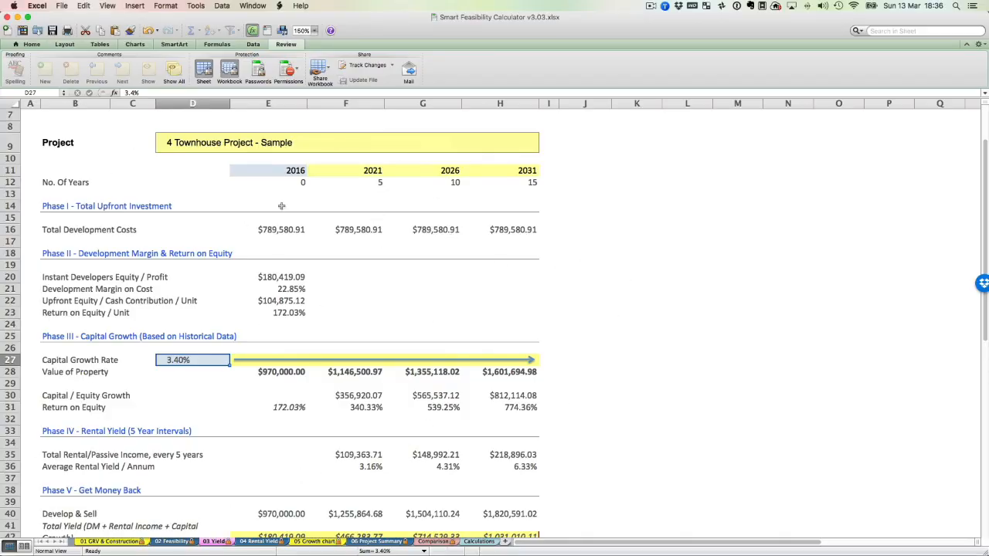
# Try 2017 as the first year of the yield projection on the 03 Yield sheet and set it back to 2016.
pyautogui.click(288, 170)
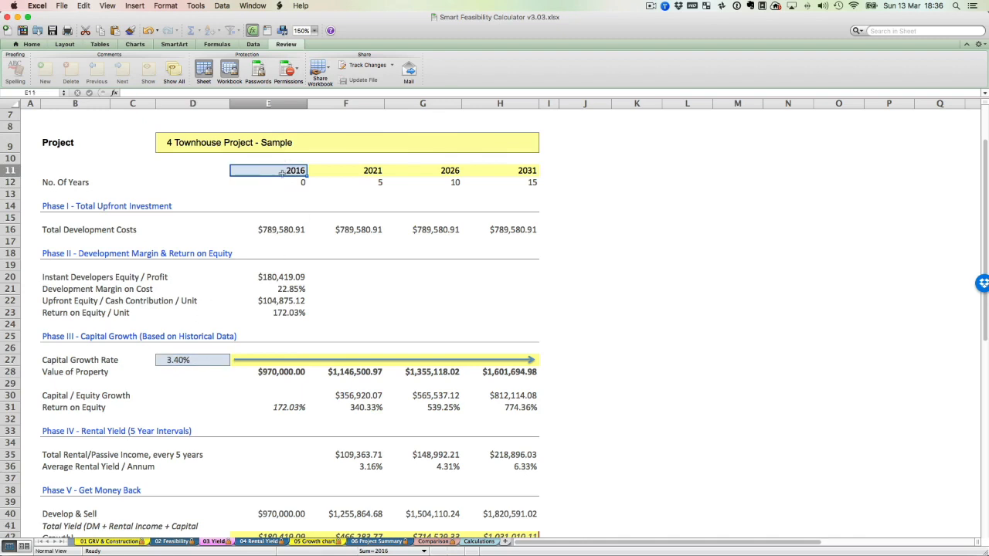
pyautogui.write('2017')
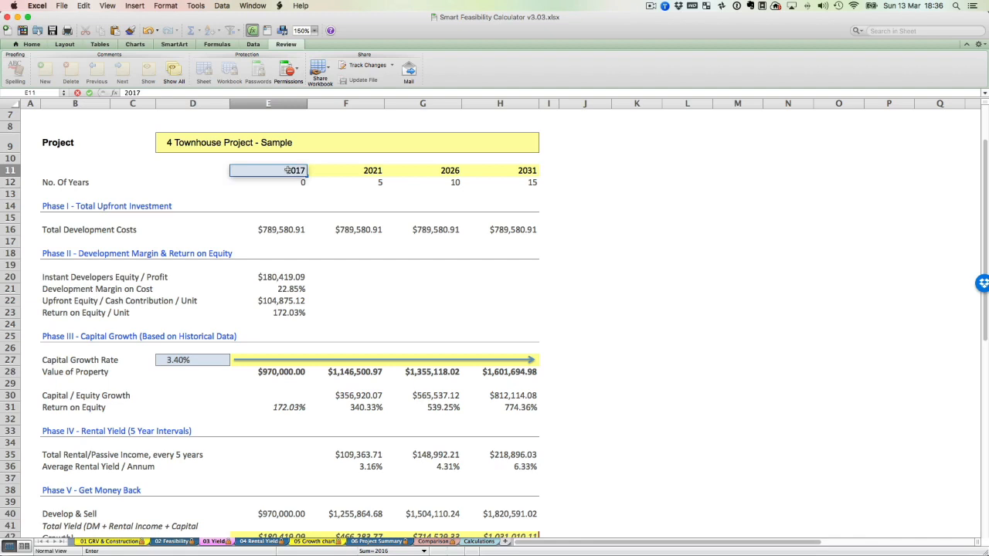
pyautogui.press('Return')
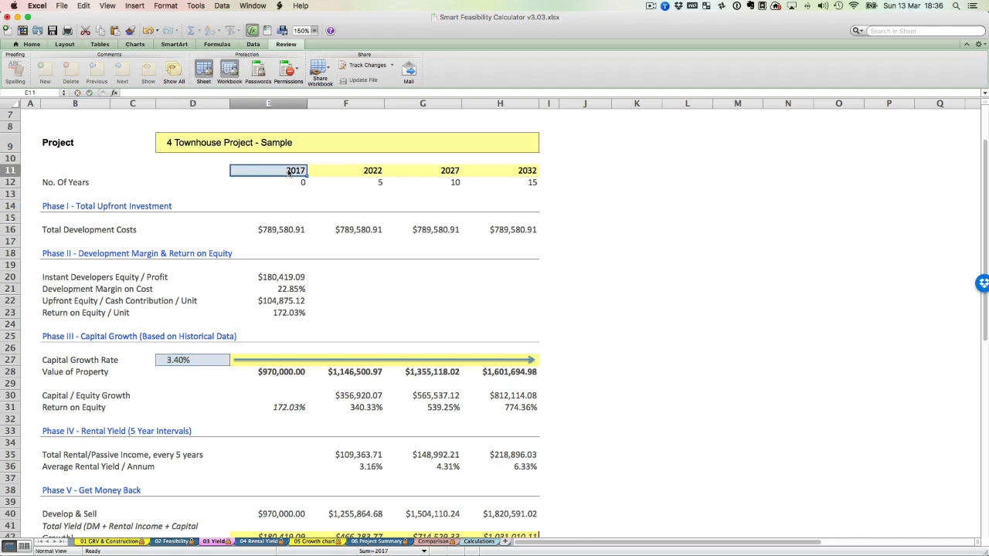
pyautogui.write('2016')
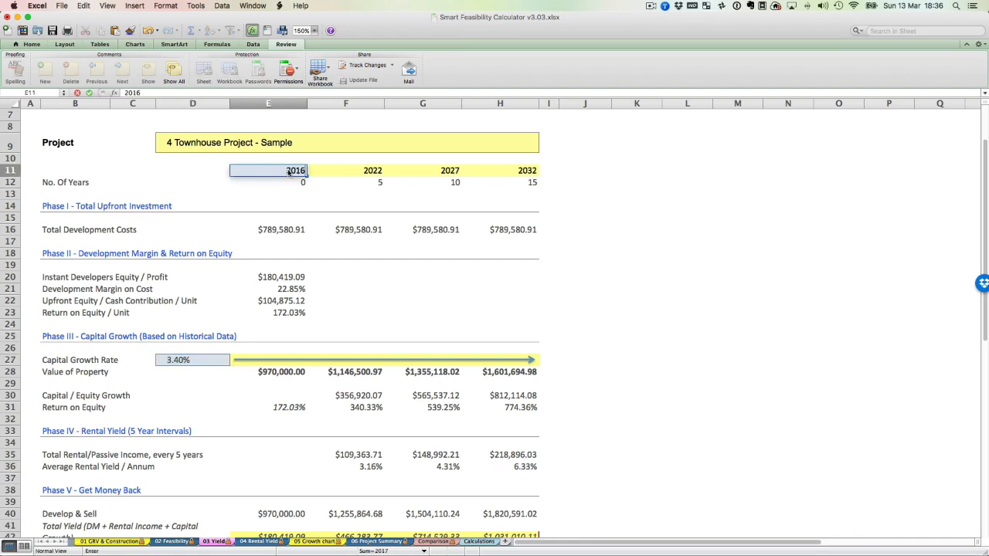
pyautogui.press('Return')
pyautogui.click(288, 170)
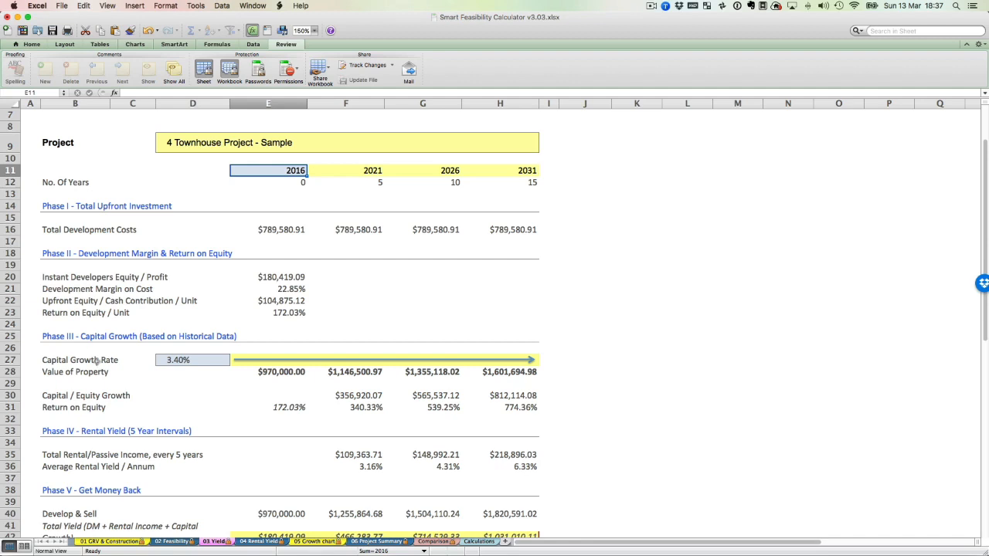
# Inspect the Capital Growth Rate input and review the phases of the 03 Yield sheet down to Phase V.
pyautogui.click(179, 360)
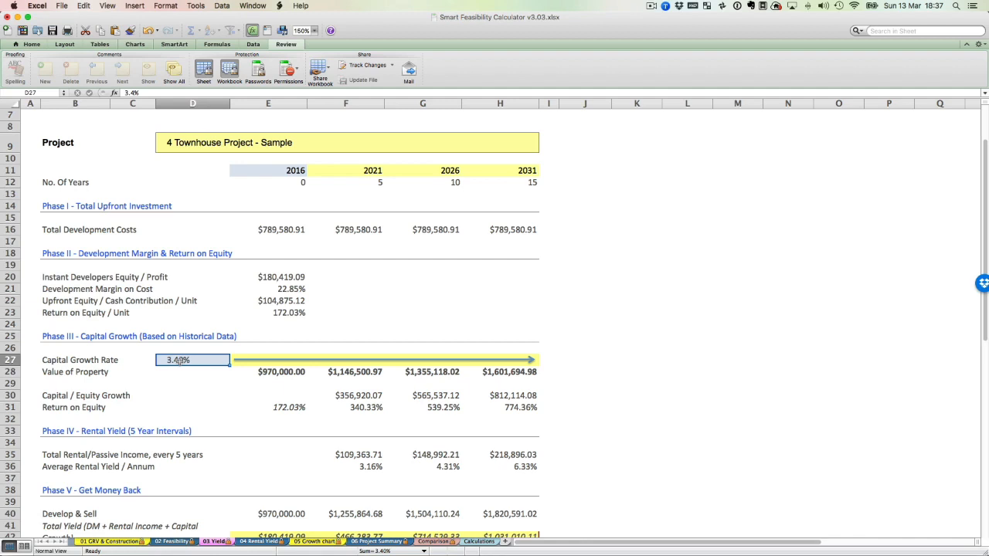
pyautogui.scroll(-5, 178, 359)
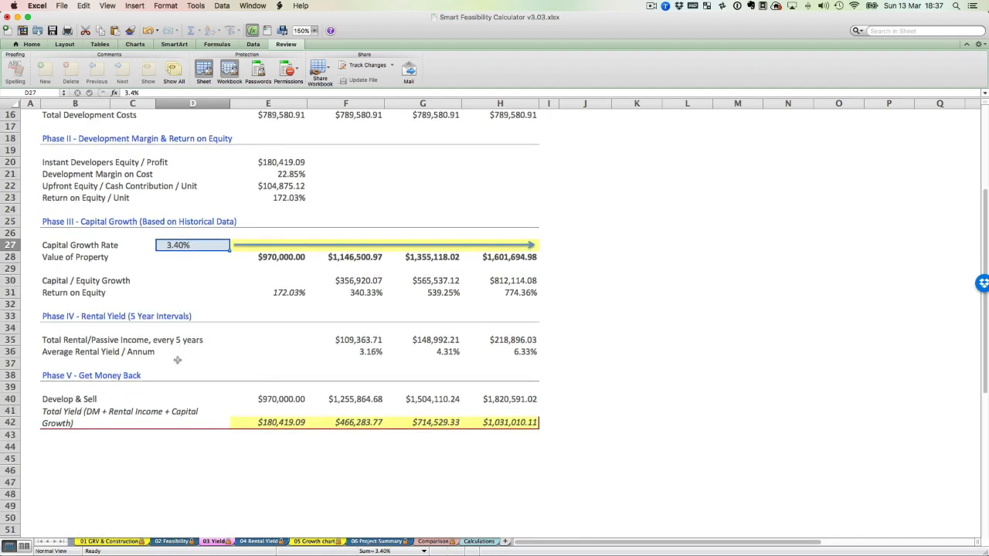
pyautogui.scroll(6, 486, 322)
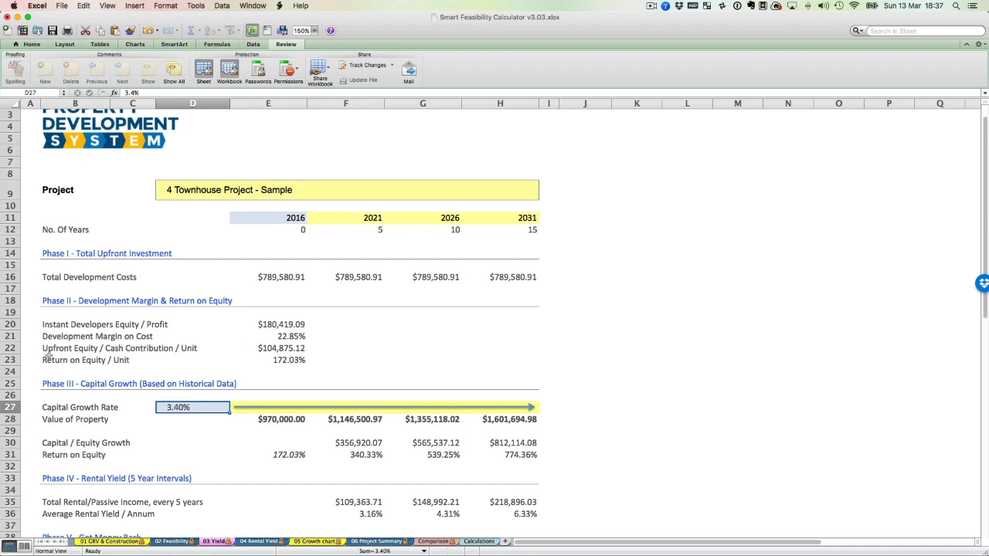
# Check the equity contributions and Project Return on Equity on the 02 Feasibility sheet and return to the 03 Yield sheet.
pyautogui.click(172, 544)
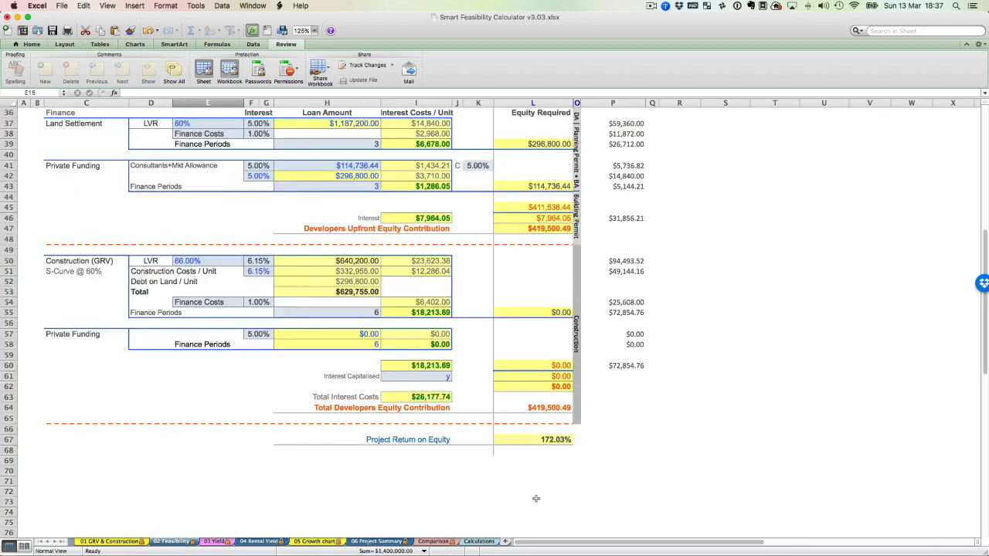
pyautogui.click(215, 541)
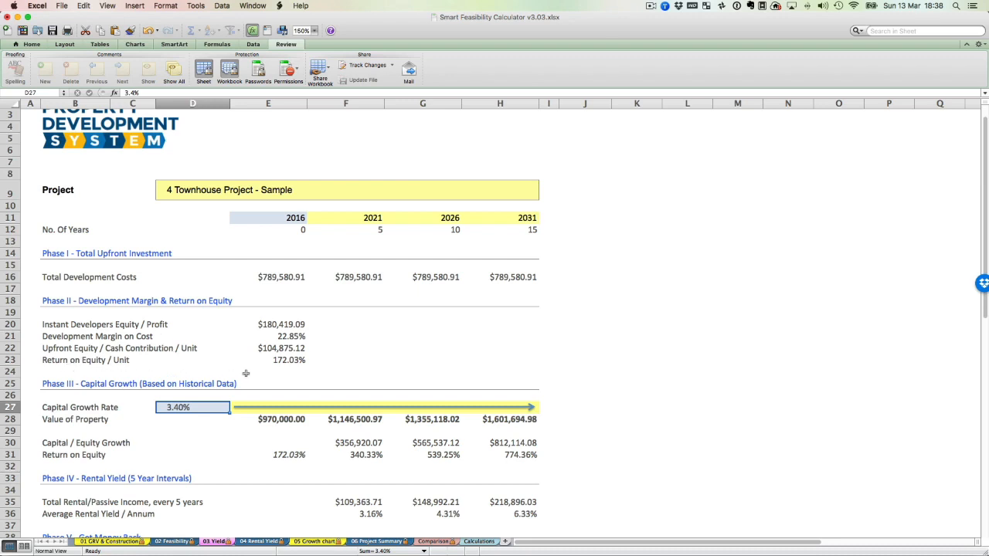
pyautogui.click(168, 541)
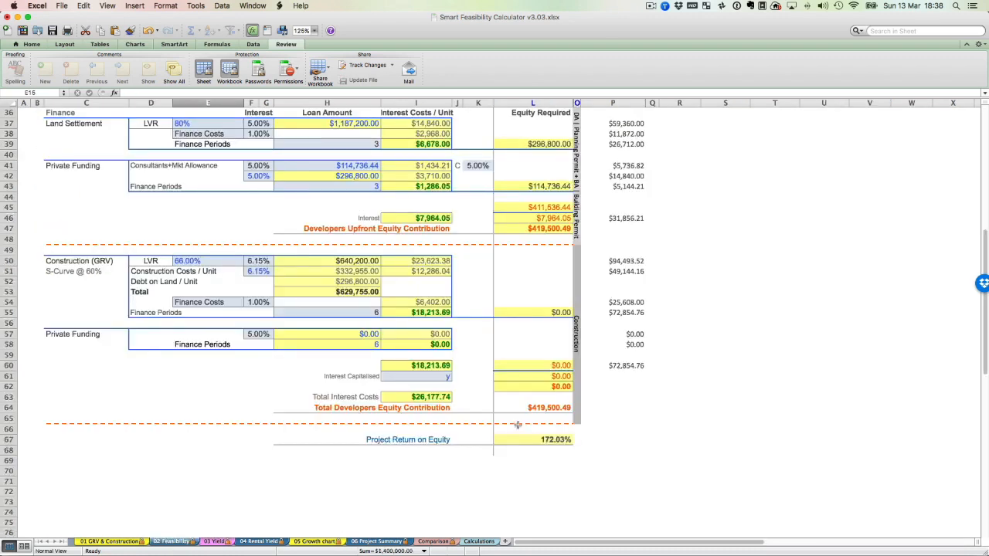
pyautogui.click(222, 544)
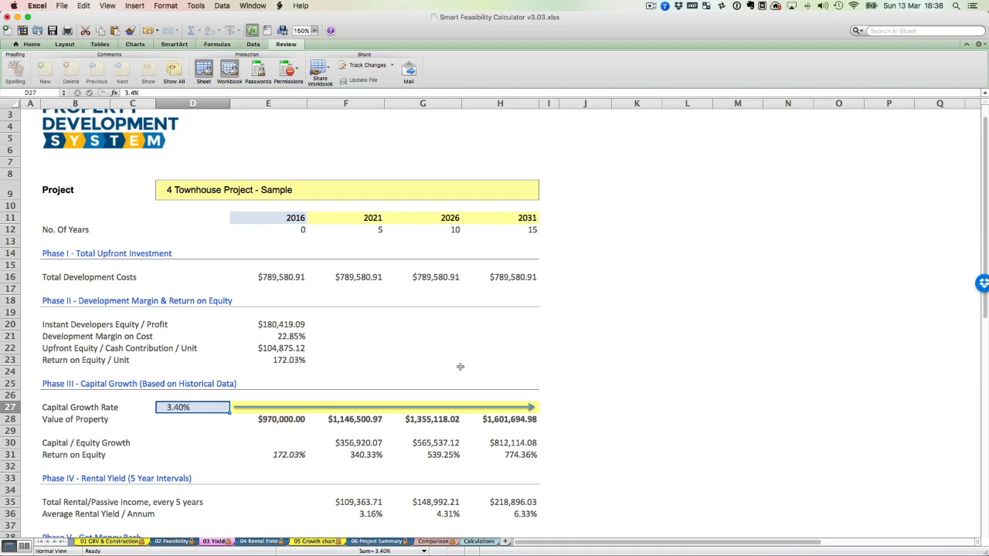
# Review the capital growth and rental yield phases, checking the rental income against the Rental Income Table on the 04 Rental Yield sheet.
pyautogui.scroll(-5, 703, 313)
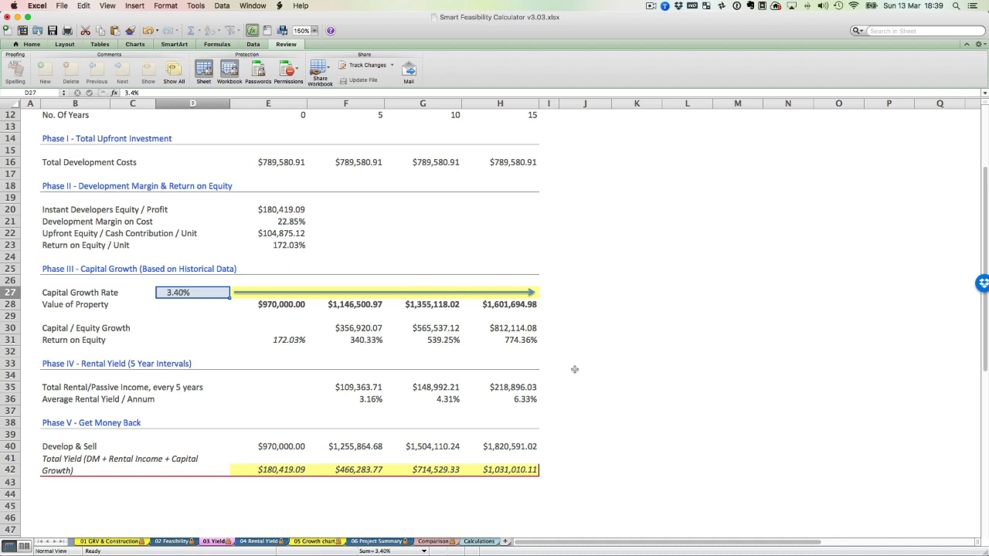
pyautogui.scroll(-2, 590, 340)
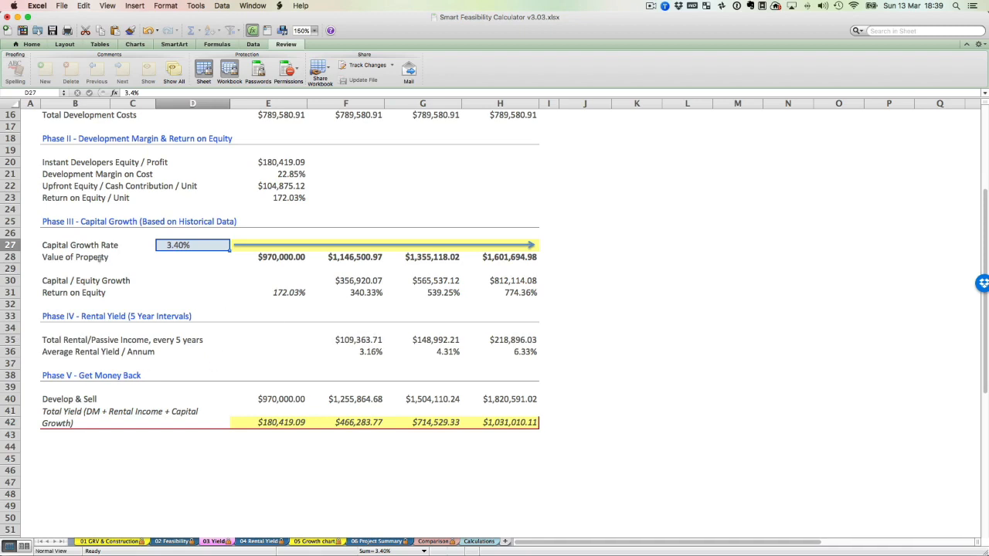
pyautogui.click(269, 544)
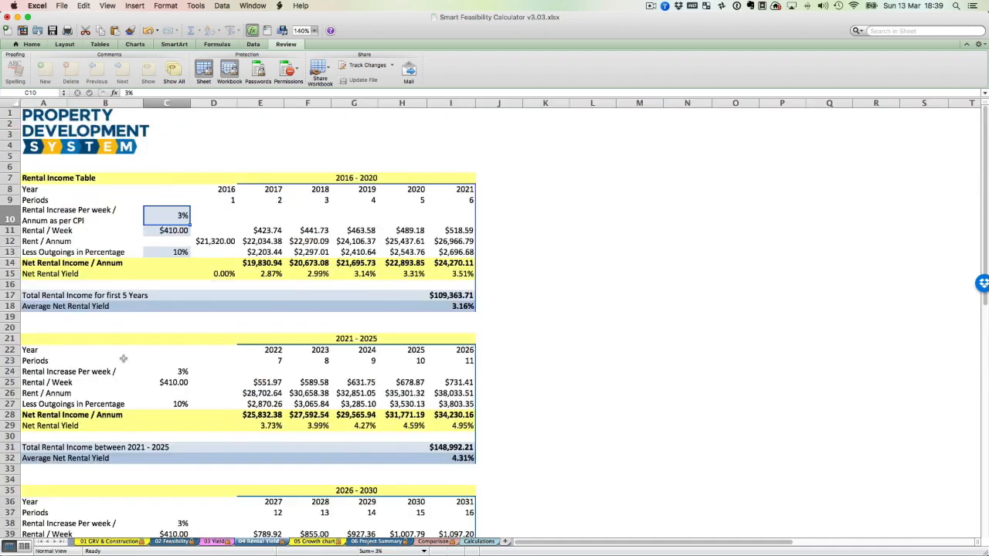
pyautogui.click(213, 542)
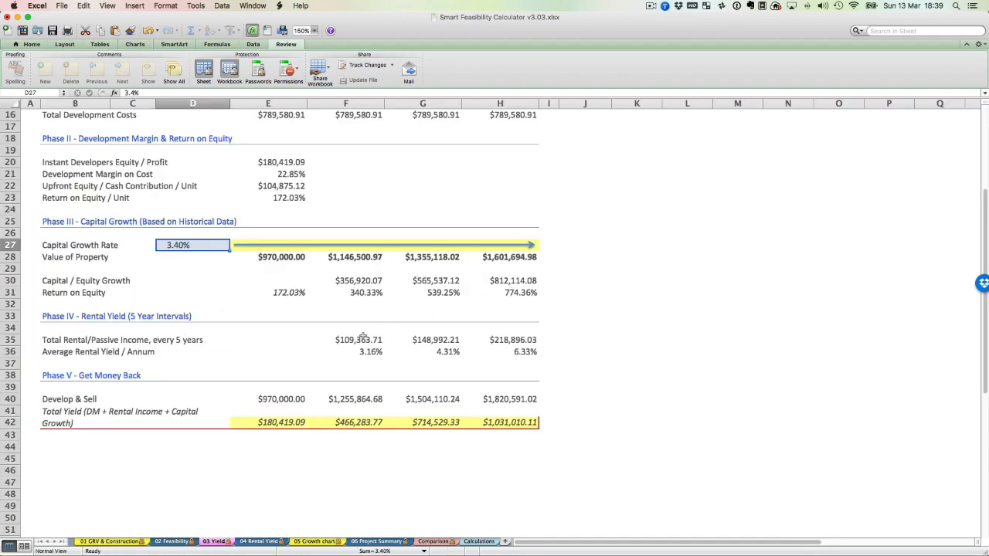
# Examine the 03 Yield sheet's five phases across the projected years, from Total Development Costs through Develop & Sell and Total Yield.
pyautogui.scroll(5, 363, 337)
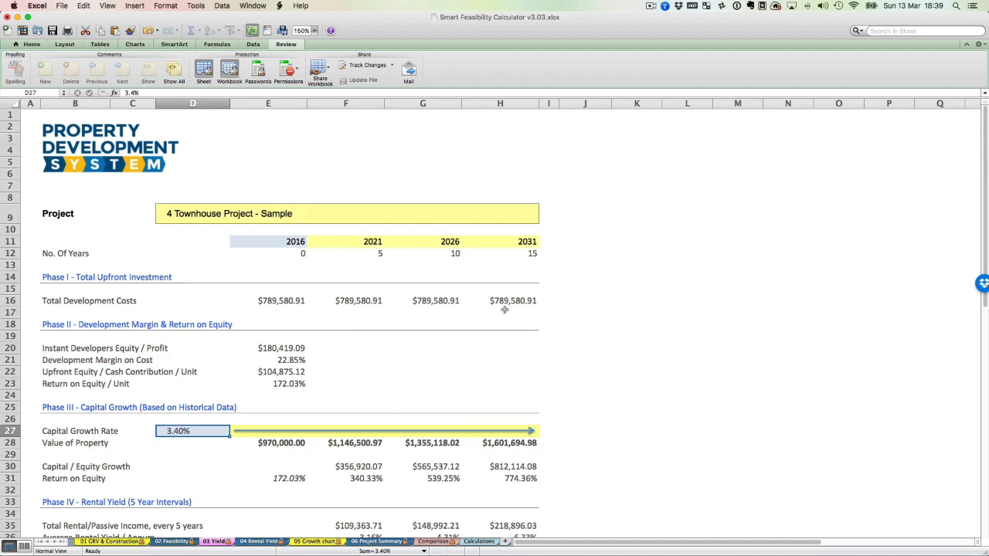
pyautogui.scroll(-8, 504, 309)
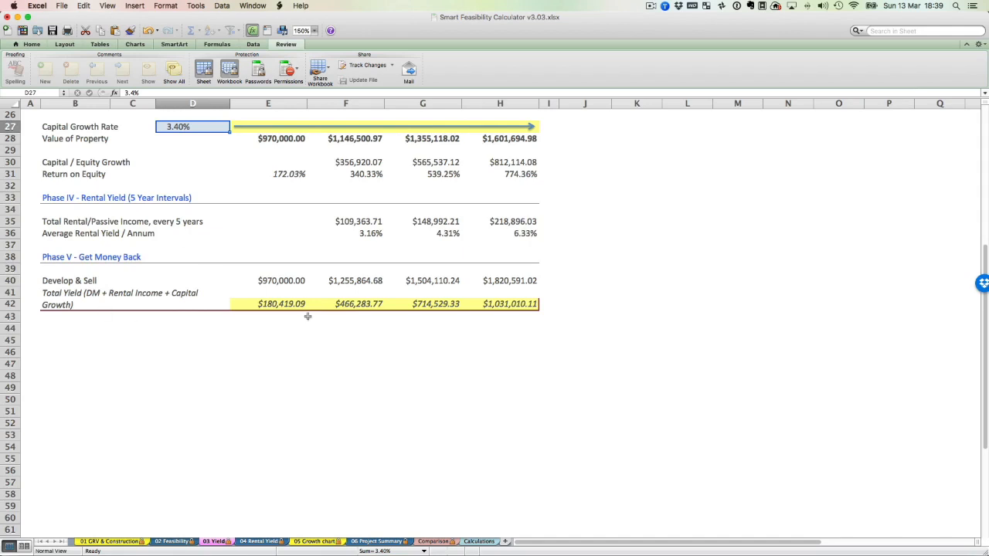
pyautogui.scroll(8, 308, 315)
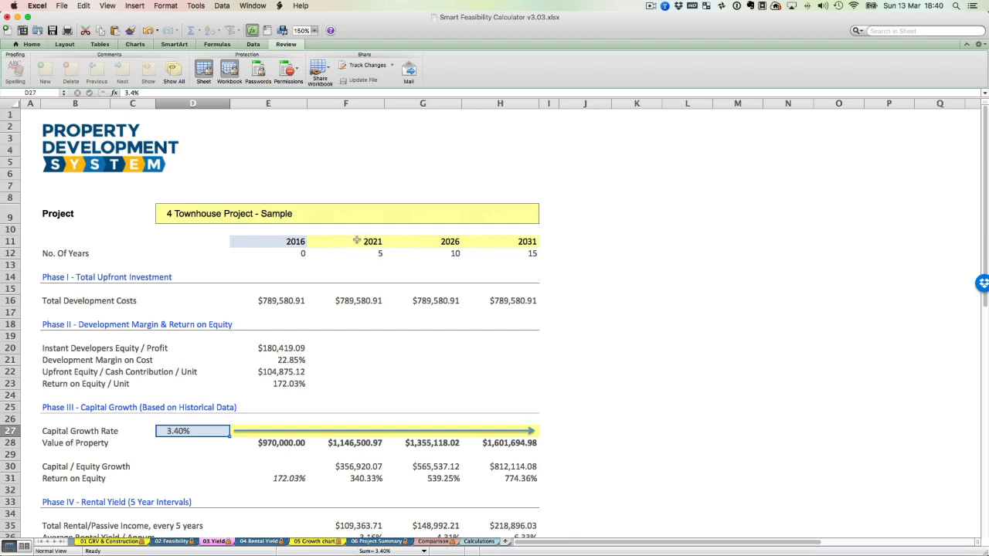
pyautogui.scroll(-3, 360, 267)
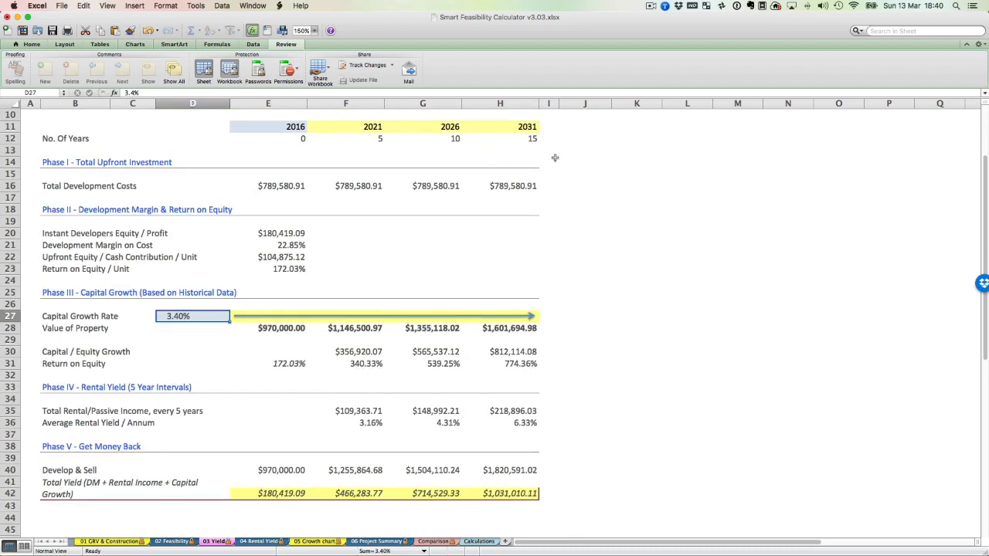
pyautogui.scroll(-1, 546, 164)
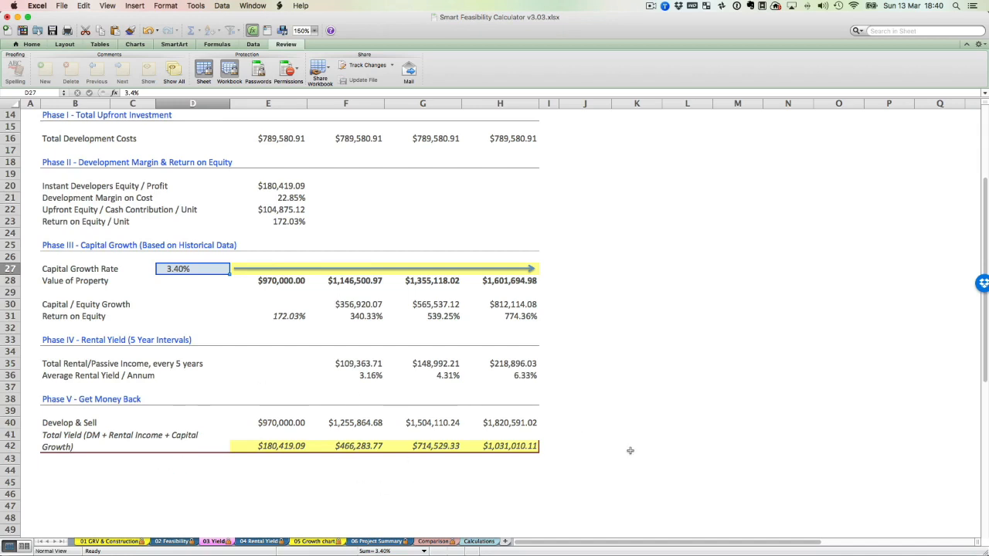
pyautogui.scroll(-4, 297, 361)
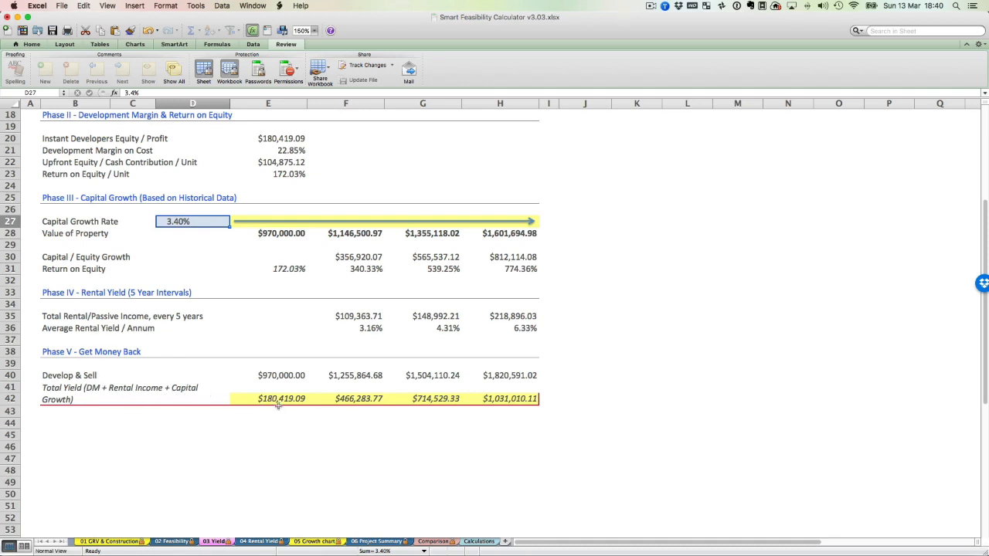
pyautogui.scroll(-1, 282, 399)
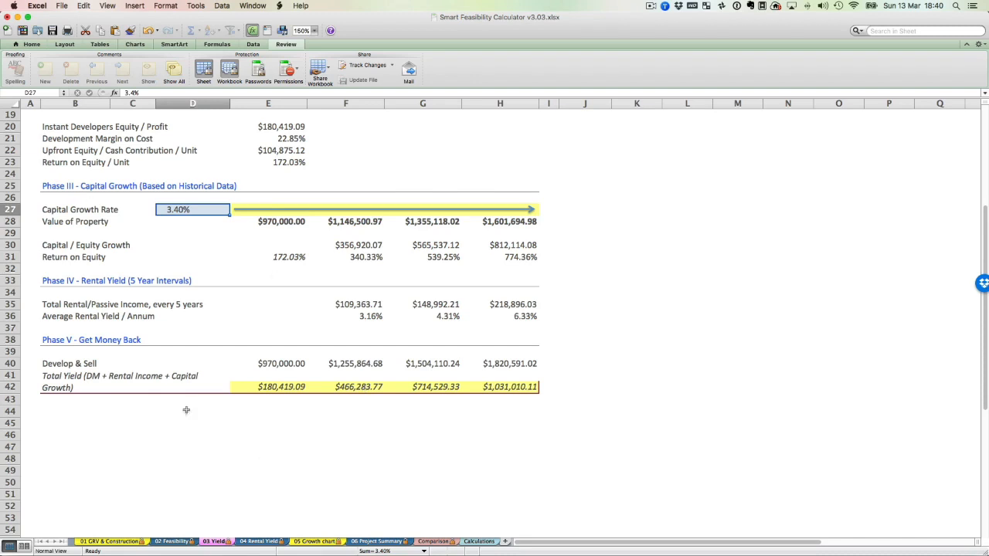
pyautogui.scroll(5, 415, 368)
pyautogui.scroll(2, 416, 364)
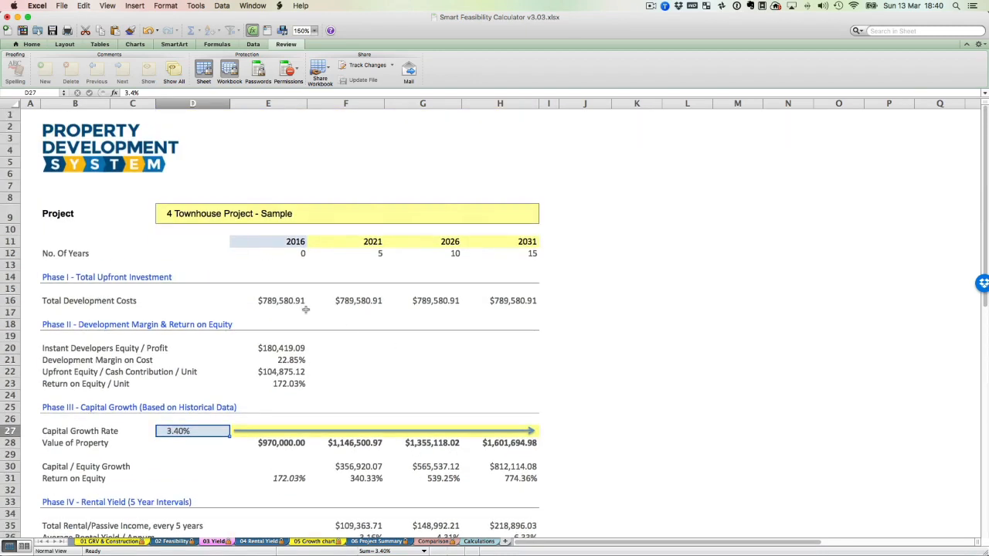
pyautogui.scroll(-3, 257, 311)
pyautogui.scroll(3, 257, 310)
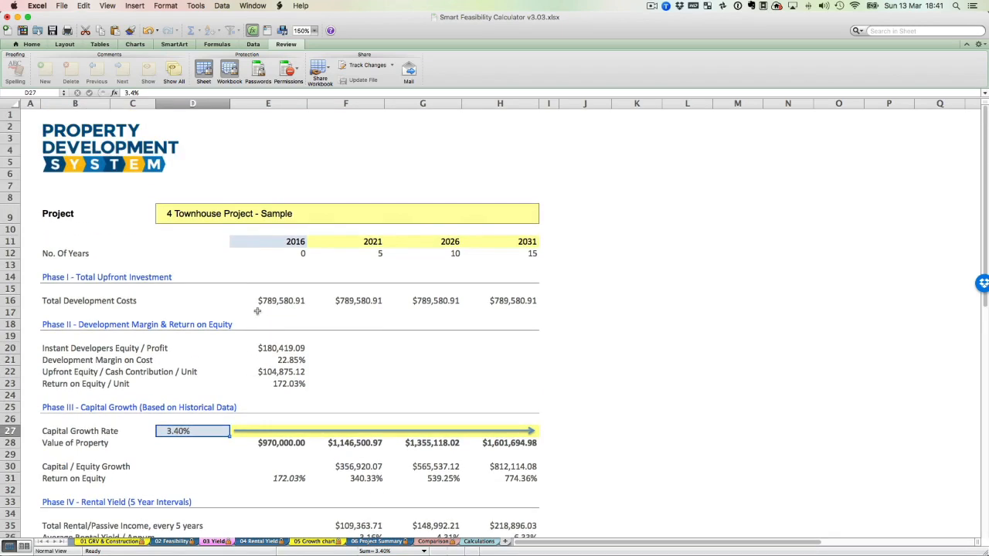
# Set the first projection year on the 03 Yield sheet to 2017 and check the years in the 04 Rental Yield tables.
pyautogui.click(255, 542)
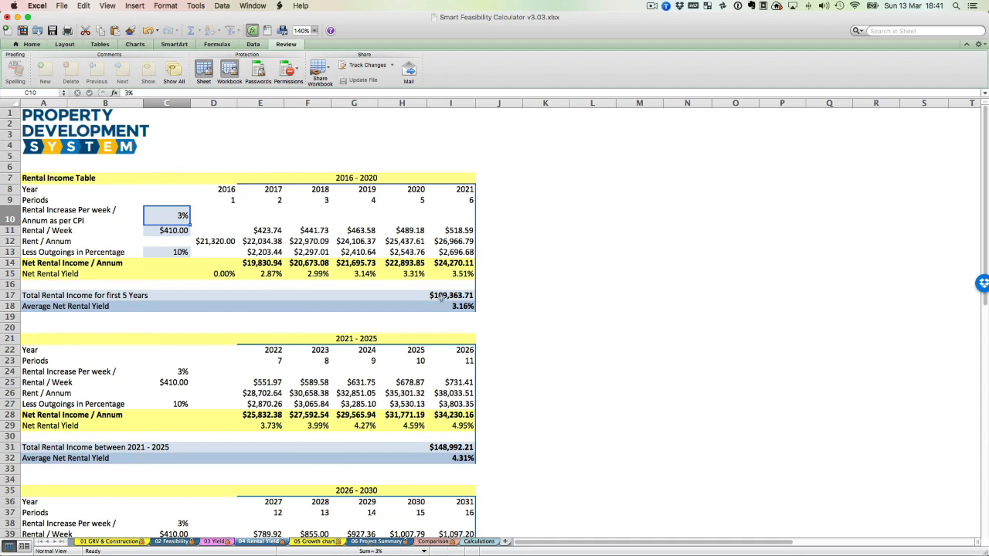
pyautogui.click(215, 544)
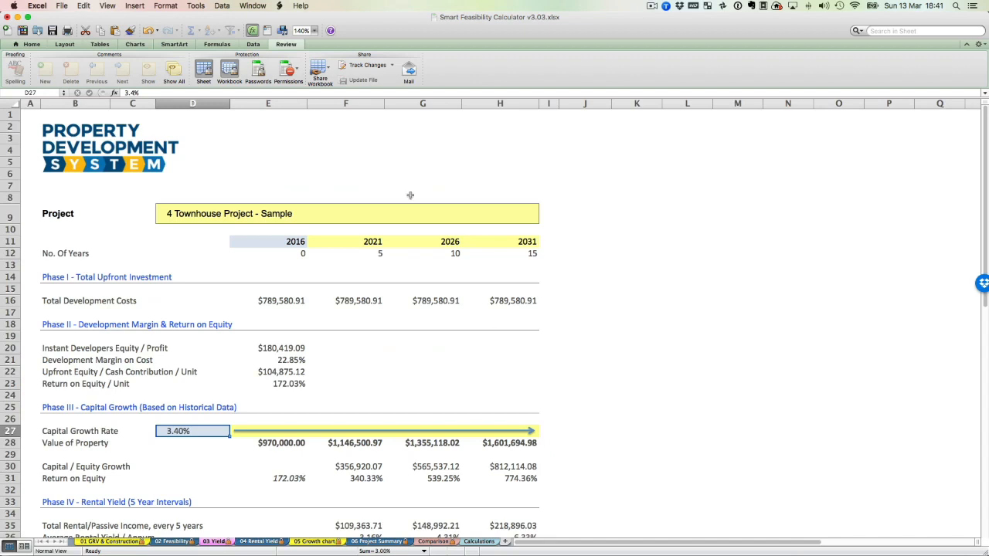
pyautogui.click(287, 244)
pyautogui.write('2017')
pyautogui.press('Return')
pyautogui.click(247, 544)
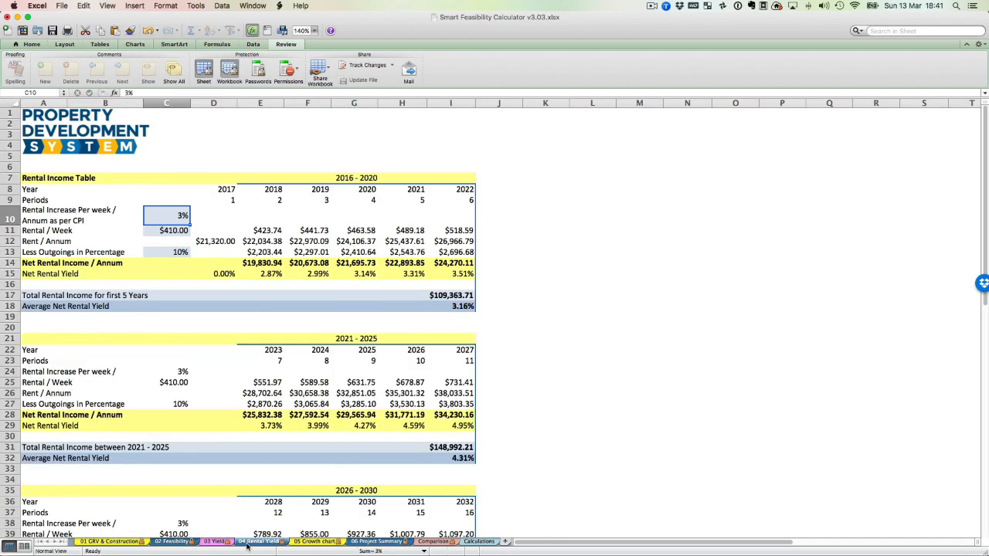
# Restore the first projection year on the 03 Yield sheet to 2016.
pyautogui.click(215, 544)
pyautogui.click(280, 244)
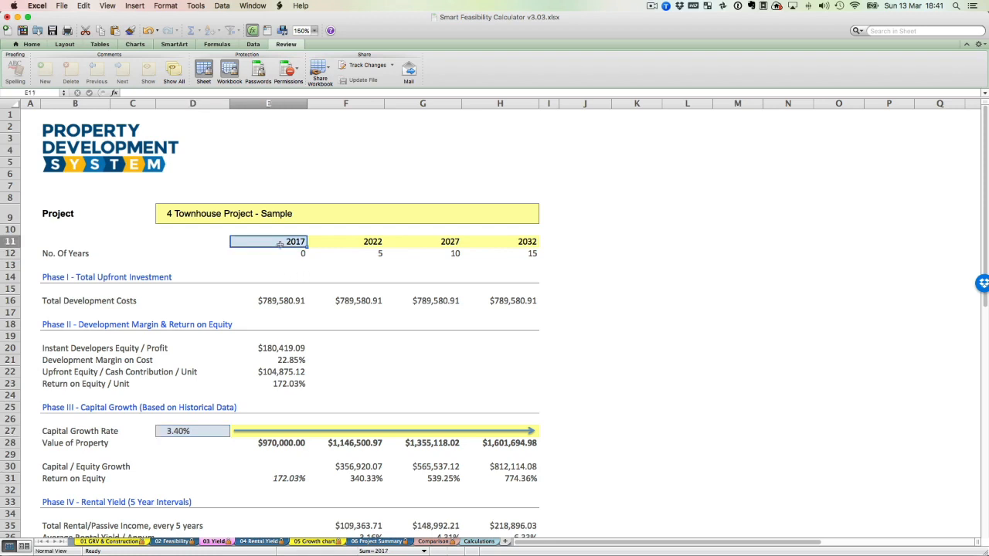
pyautogui.write('2016')
pyautogui.press('Return')
# Inspect the rental increase and Rental / Week inputs in the Rental Income Table on the 04 Rental Yield sheet.
pyautogui.click(246, 544)
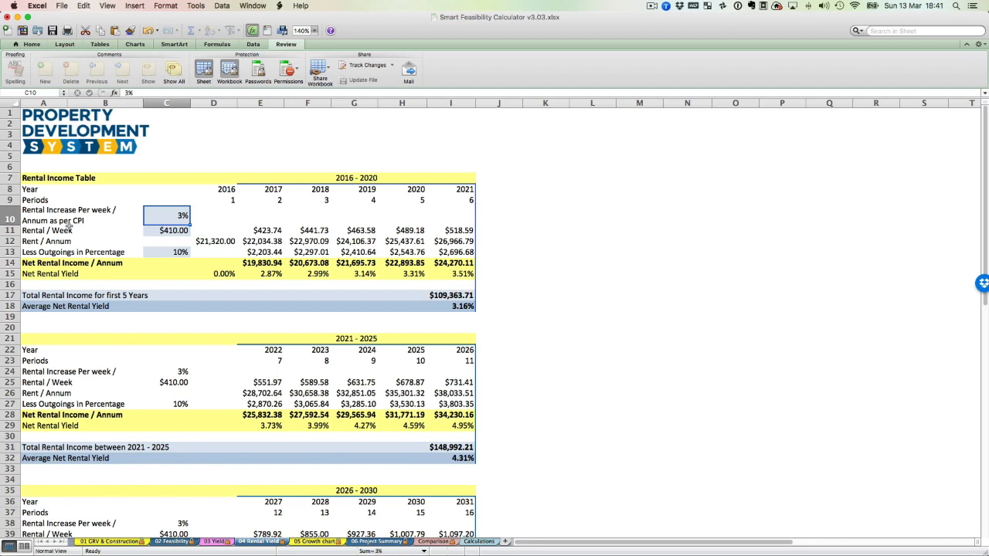
pyautogui.click(167, 232)
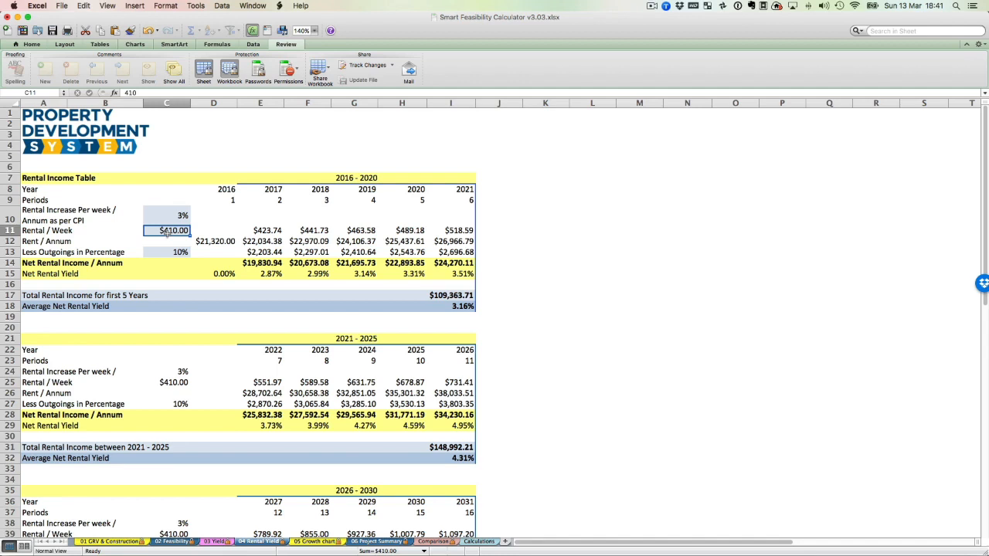
# Inspect the Less Outgoings in Percentage input and the 2021 - 2025 and 2026 - 2030 tables on the 04 Rental Yield sheet.
pyautogui.click(183, 254)
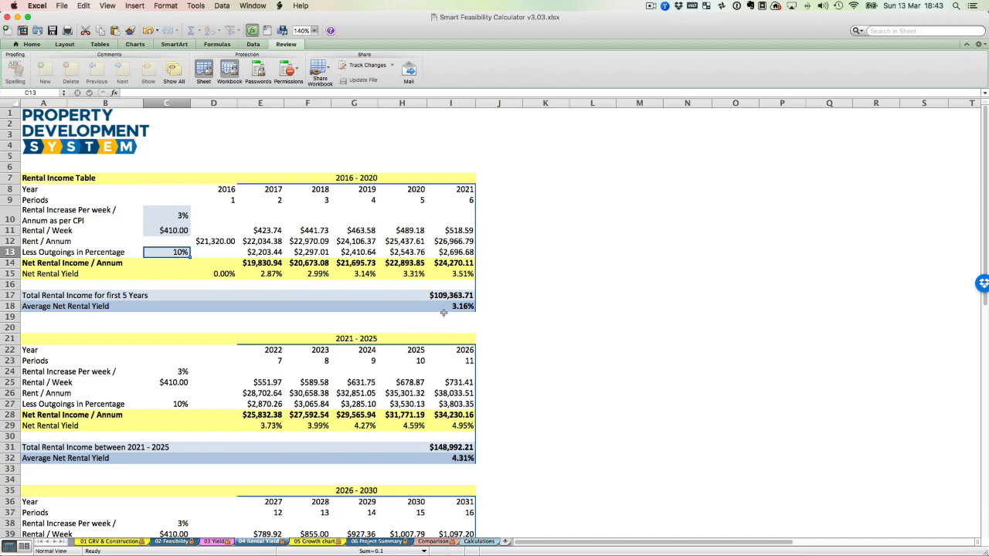
pyautogui.scroll(-5, 443, 312)
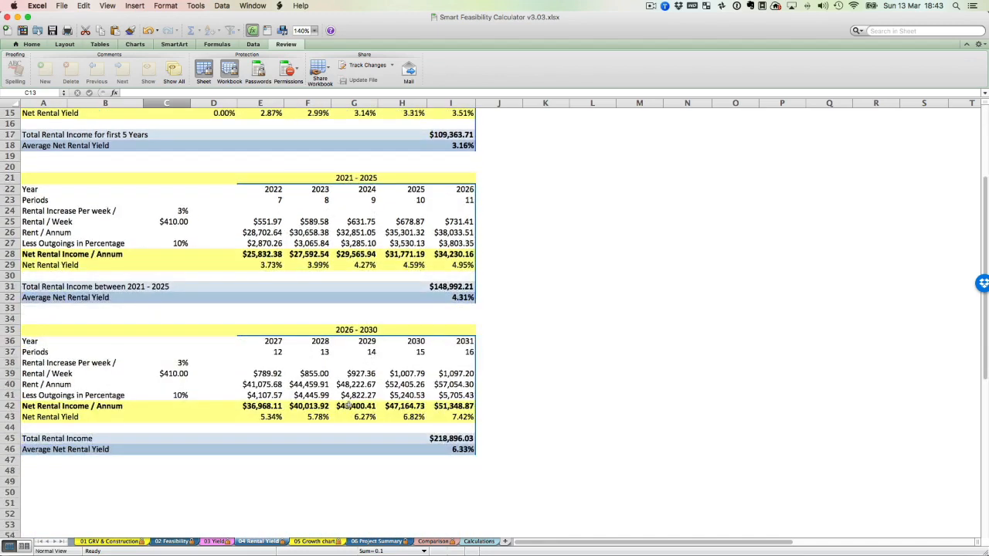
# Examine the Growth Drivers table and the Three Drivers of Exponential Growth chart on the 05 Growth chart sheet.
pyautogui.click(306, 542)
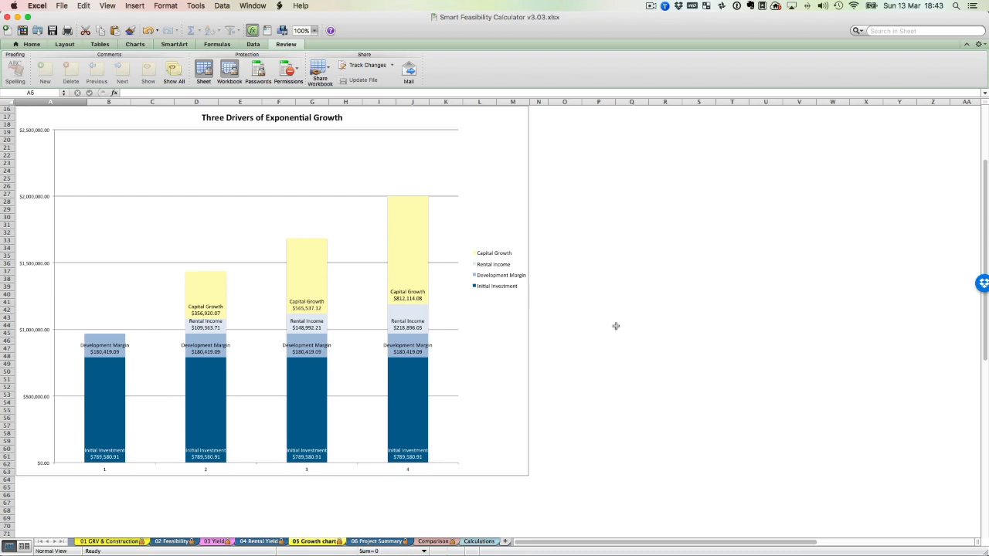
pyautogui.scroll(5, 615, 326)
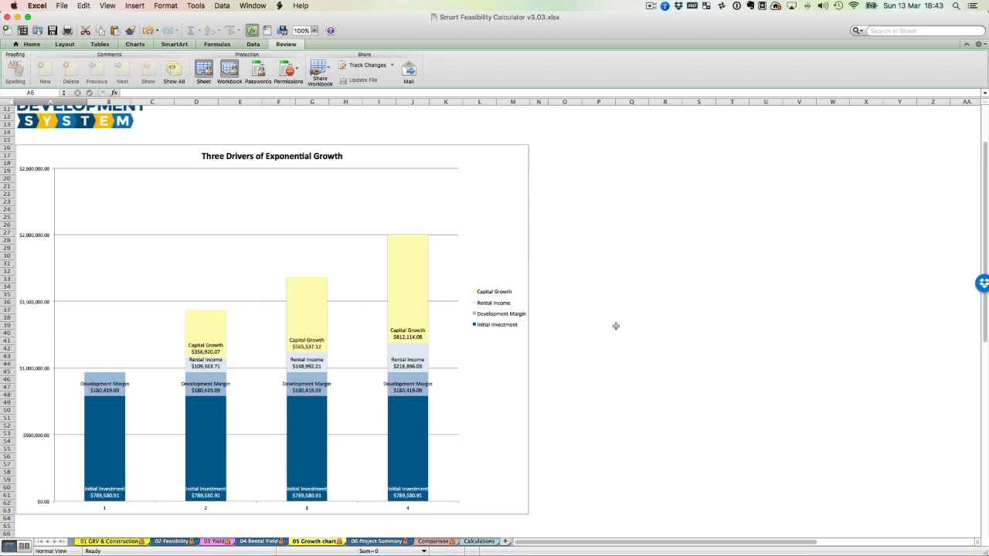
pyautogui.scroll(6, 615, 326)
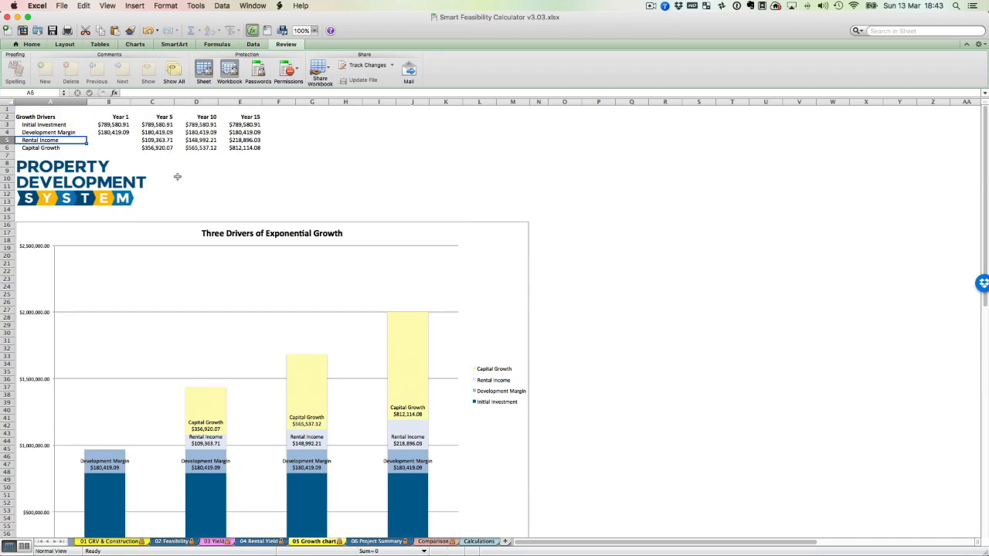
pyautogui.scroll(-5, 604, 172)
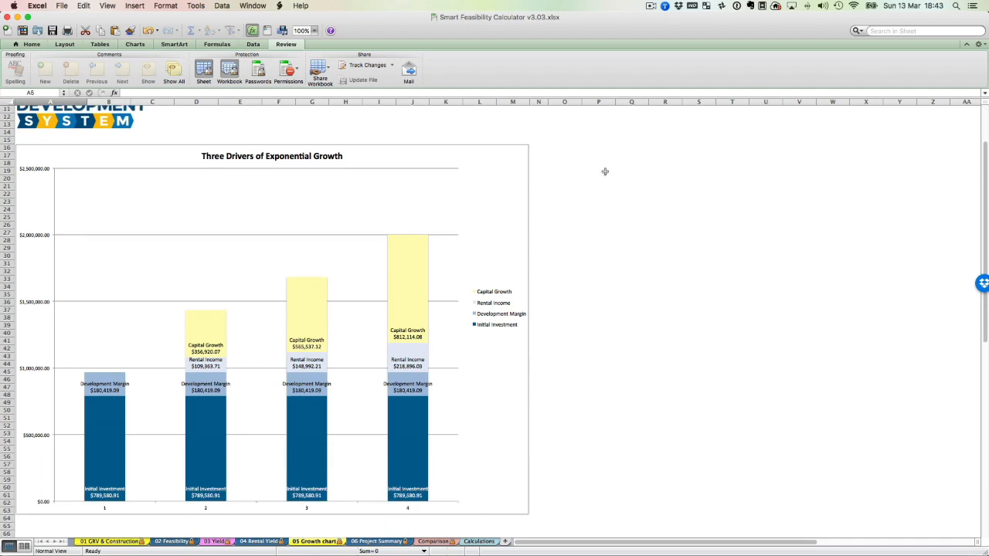
pyautogui.scroll(-2, 605, 172)
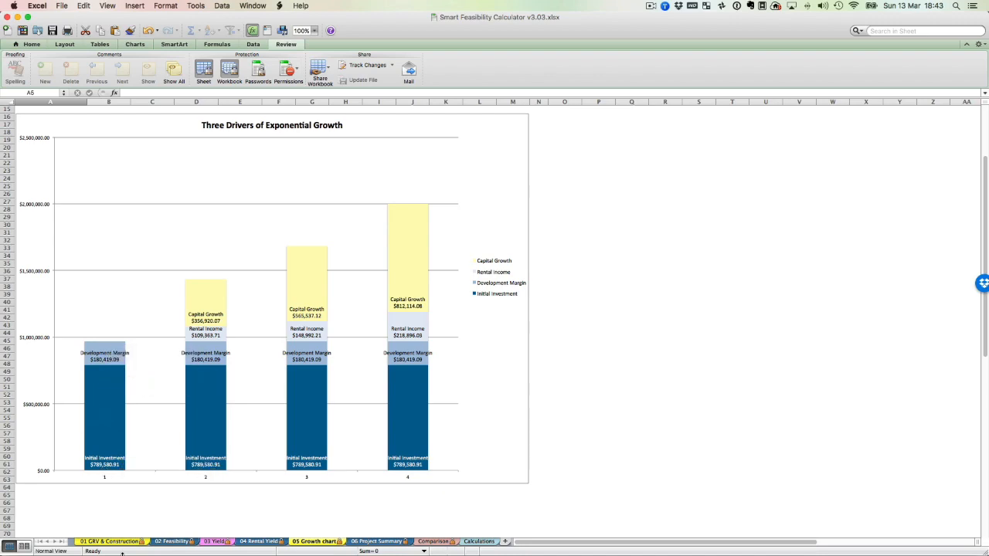
# Check the 02 Feasibility sheet's per-unit costs and profit, and match the growth chart's four columns to Years 1, 5, 10 and 15.
pyautogui.click(163, 544)
pyautogui.scroll(10, 428, 282)
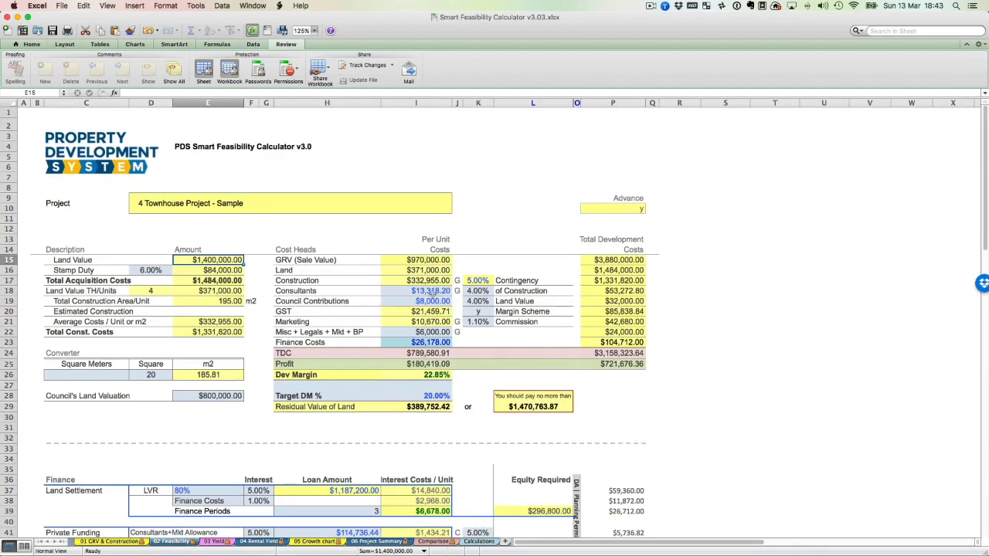
pyautogui.click(309, 544)
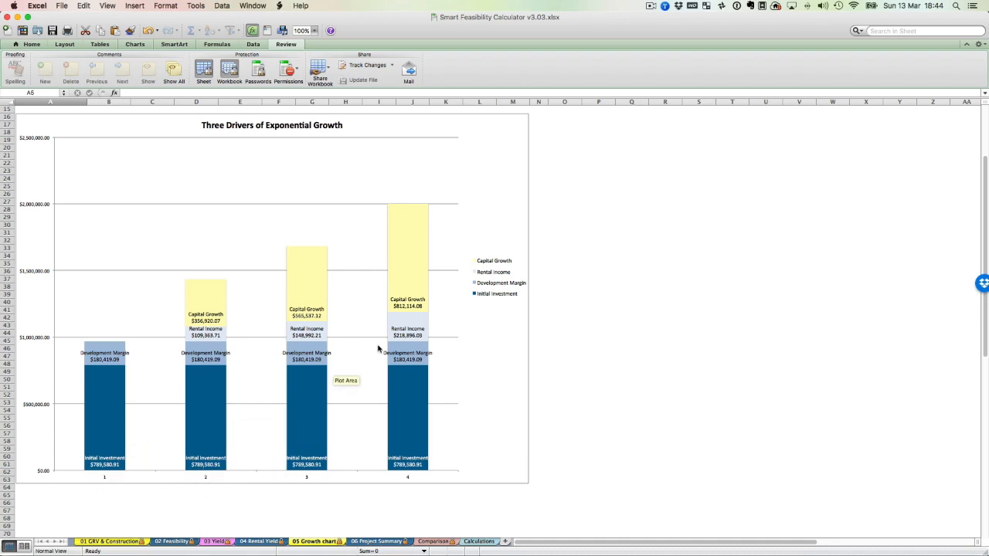
pyautogui.scroll(4, 404, 410)
pyautogui.scroll(-5, 404, 415)
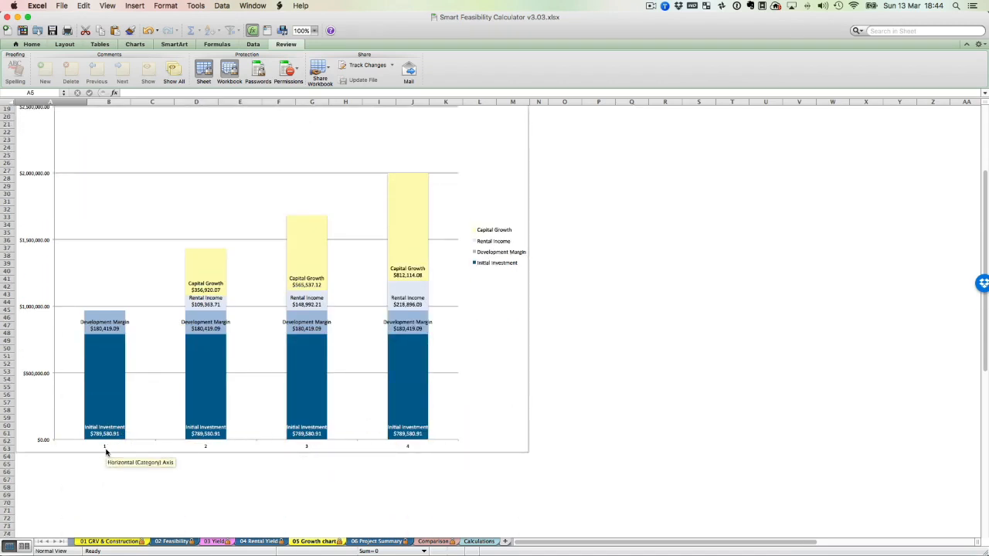
pyautogui.scroll(6, 407, 458)
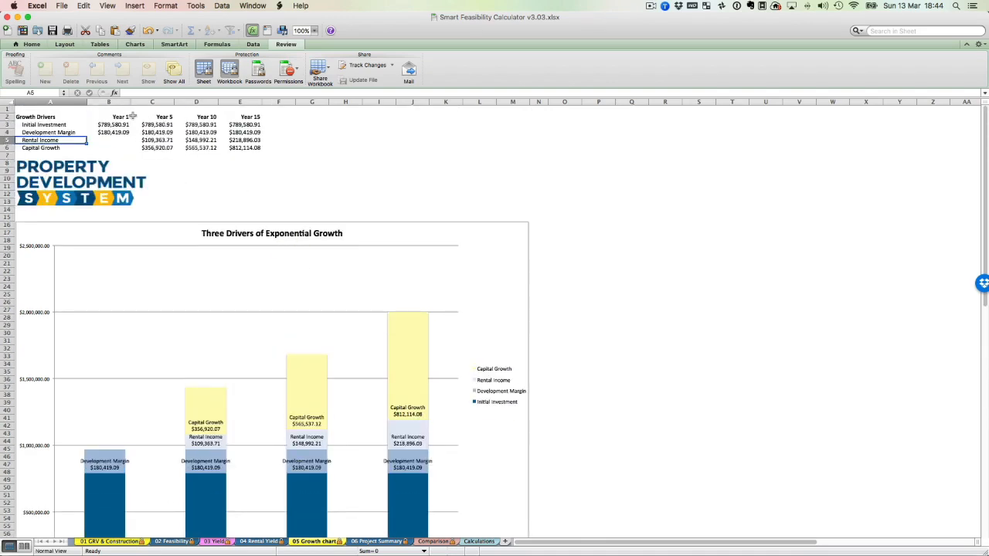
pyautogui.scroll(-5, 285, 209)
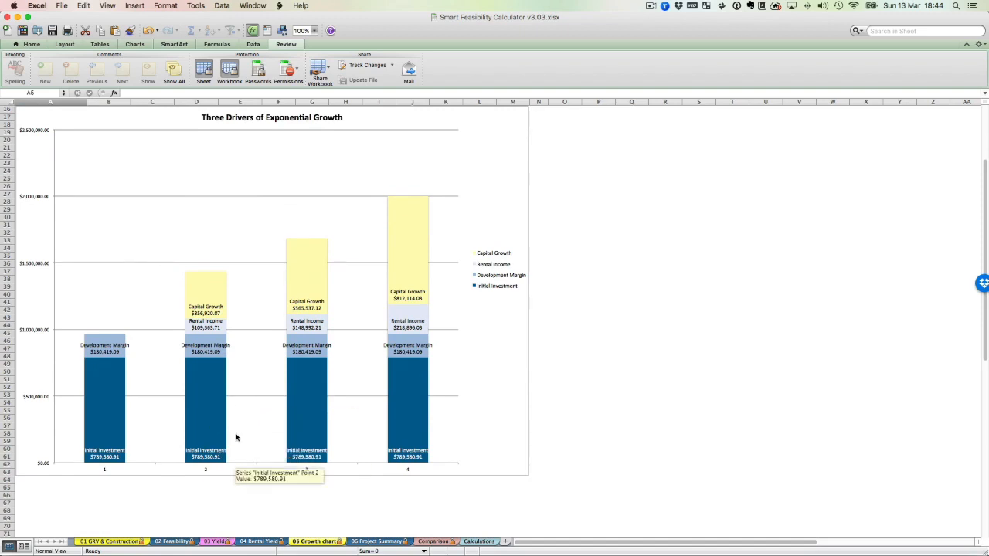
pyautogui.scroll(1, 414, 443)
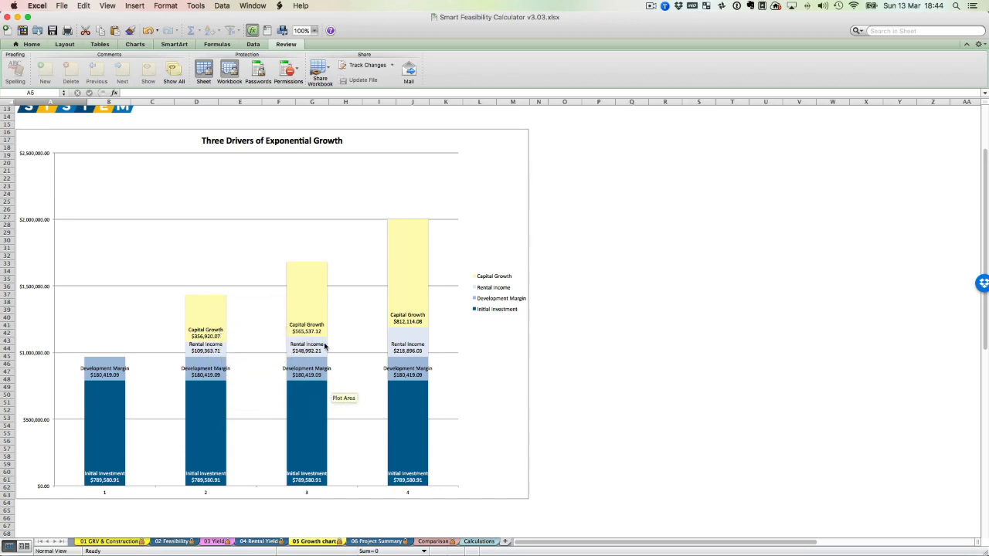
# Review the 06 Project Summary sheet from Project Description through Project Returns, Total Investment Required and Total Investors Required.
pyautogui.click(381, 545)
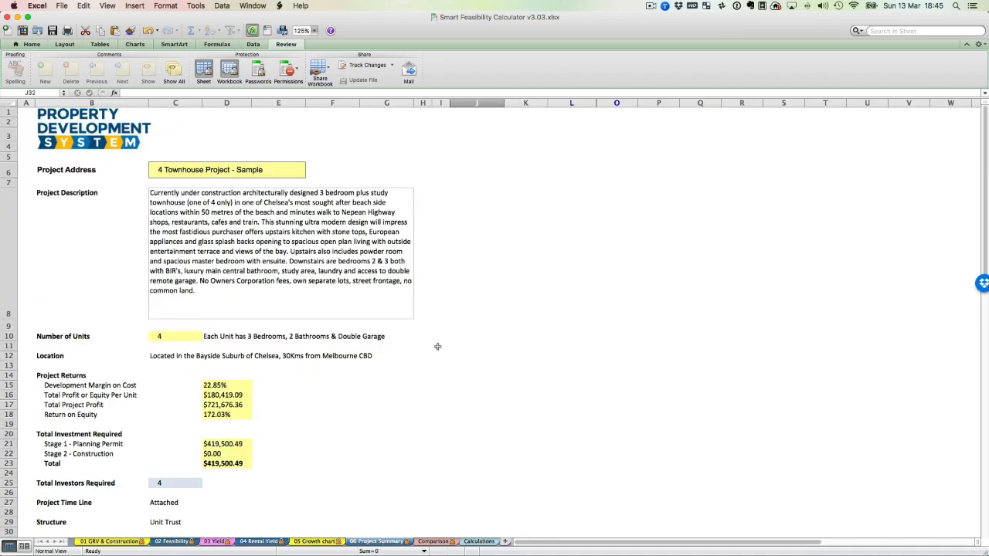
pyautogui.click(299, 220)
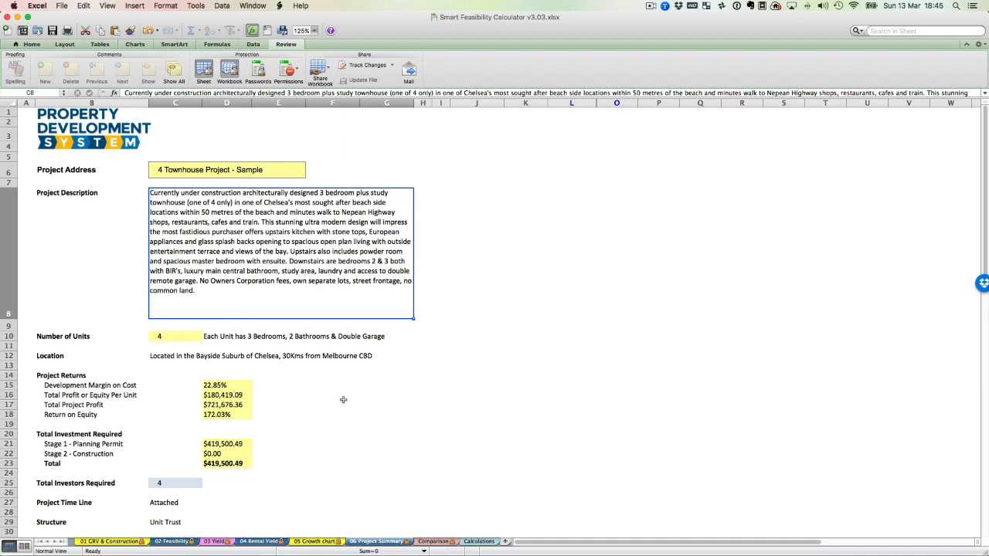
pyautogui.scroll(-3, 227, 350)
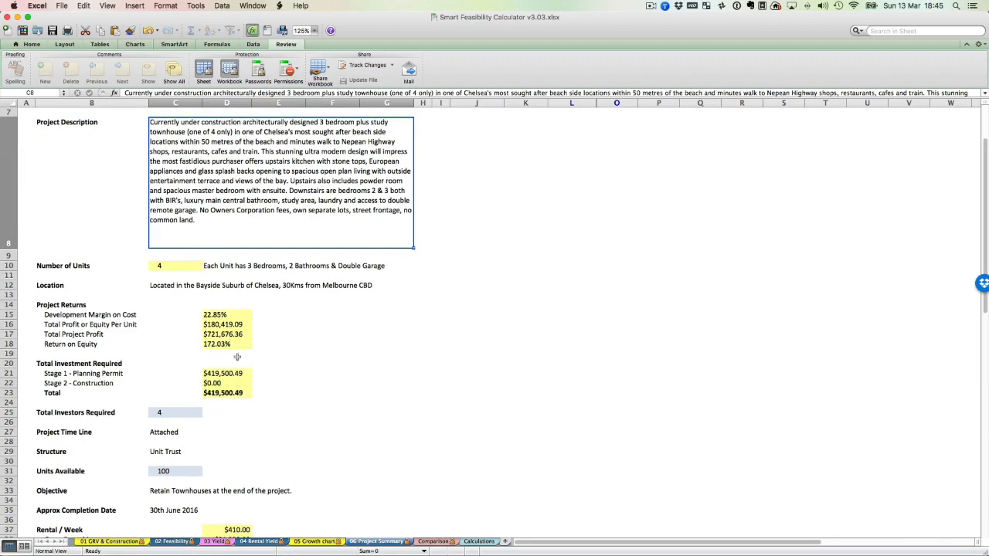
pyautogui.scroll(-5, 267, 377)
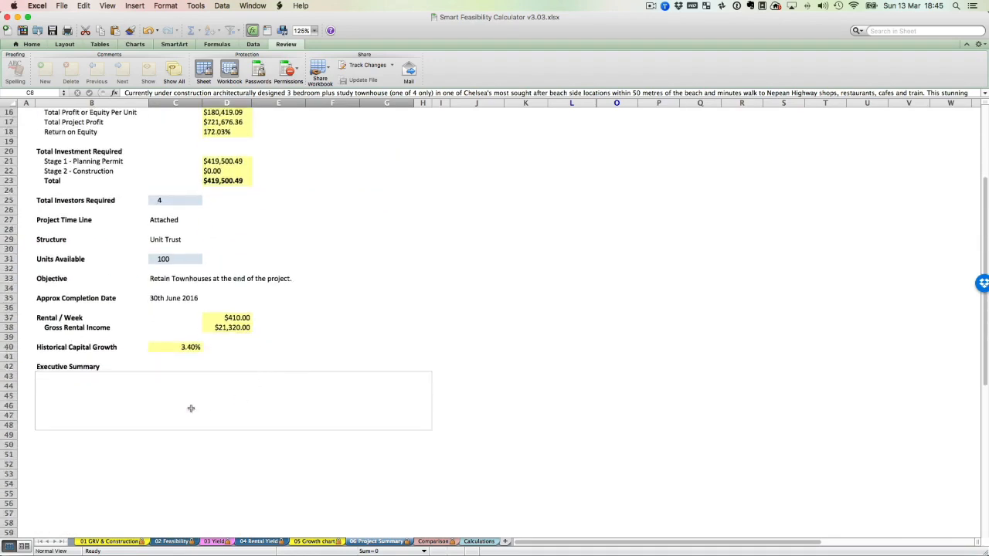
pyautogui.scroll(2, 218, 408)
pyautogui.click(162, 237)
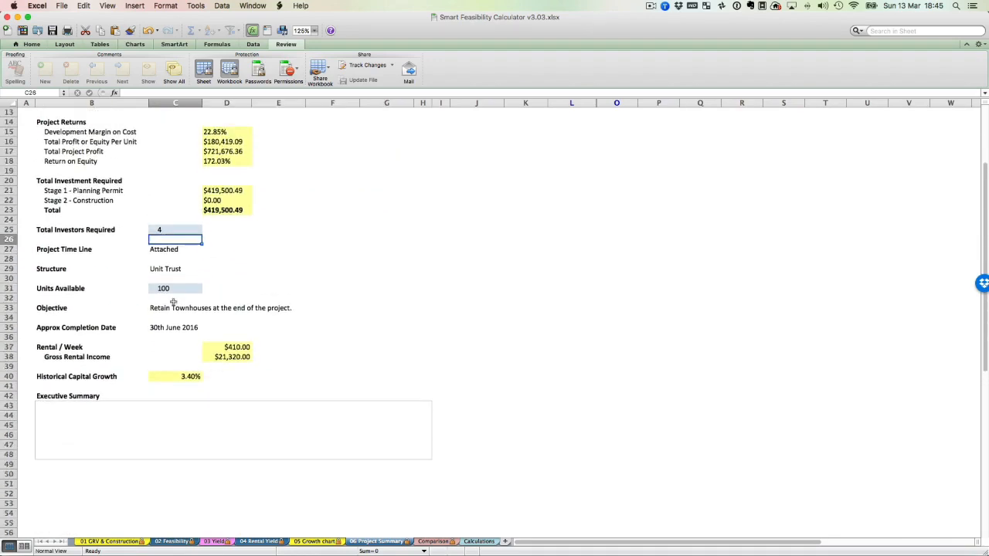
# Append the sample text "ghjghjfjk" to the Project Description and delete it again.
pyautogui.scroll(7, 347, 300)
pyautogui.click(249, 241)
pyautogui.doubleClick(205, 296)
pyautogui.write('ghghjfjk')
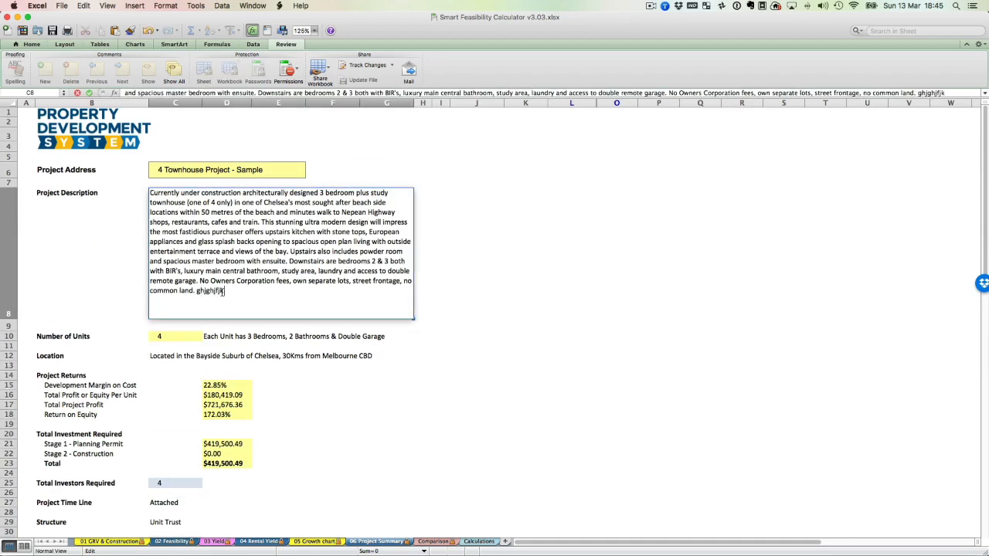
pyautogui.press('BackSpace')
pyautogui.press('BackSpace')
pyautogui.press('BackSpace')
pyautogui.press('BackSpace')
pyautogui.press('BackSpace')
pyautogui.press('BackSpace')
pyautogui.press('Return')
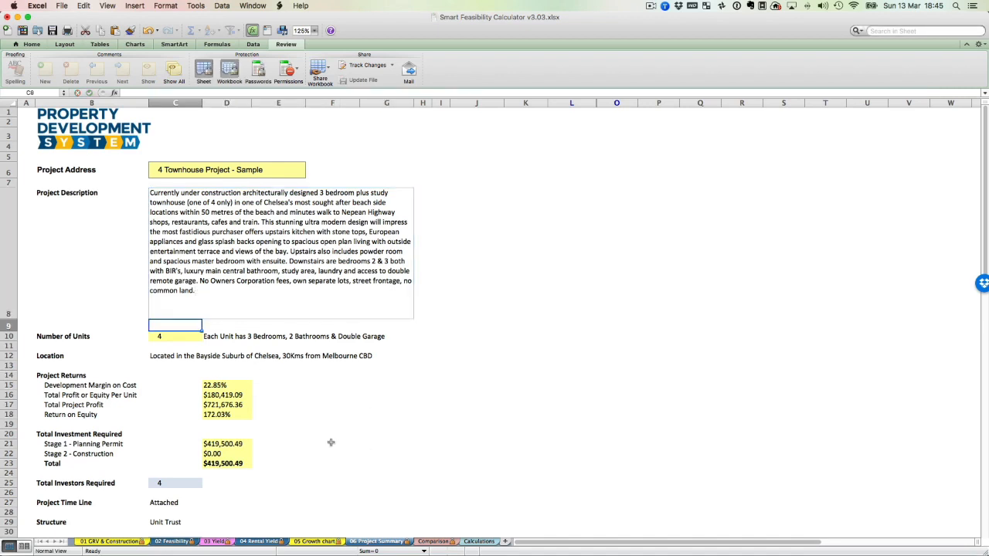
# Check the rental and capital growth details on the 06 Project Summary sheet and select the Executive Summary box.
pyautogui.scroll(-5, 309, 416)
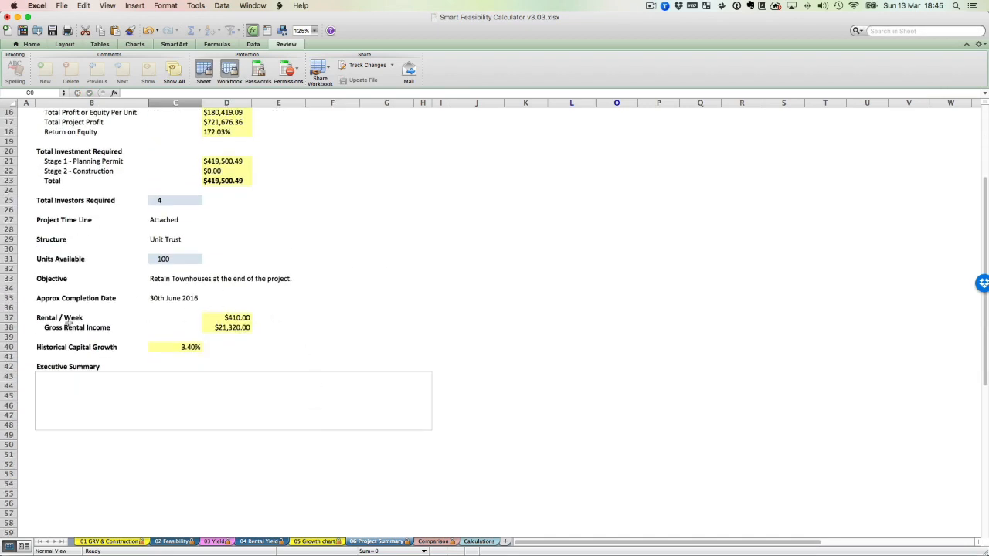
pyautogui.click(188, 403)
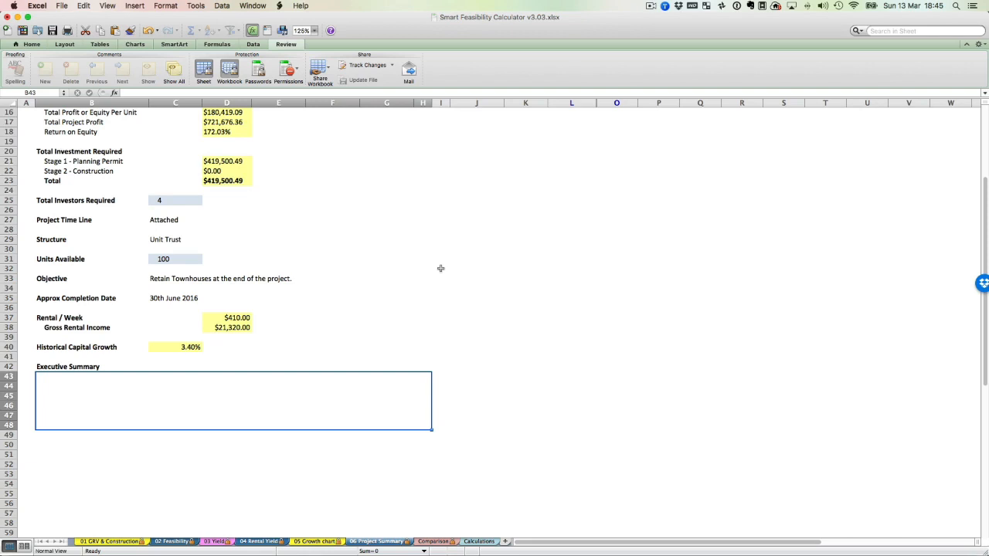
# Examine the Comparison sheet's three phases, from Total Upfront Investment through Development Margin & Return on Equity to Capital Growth.
pyautogui.click(437, 542)
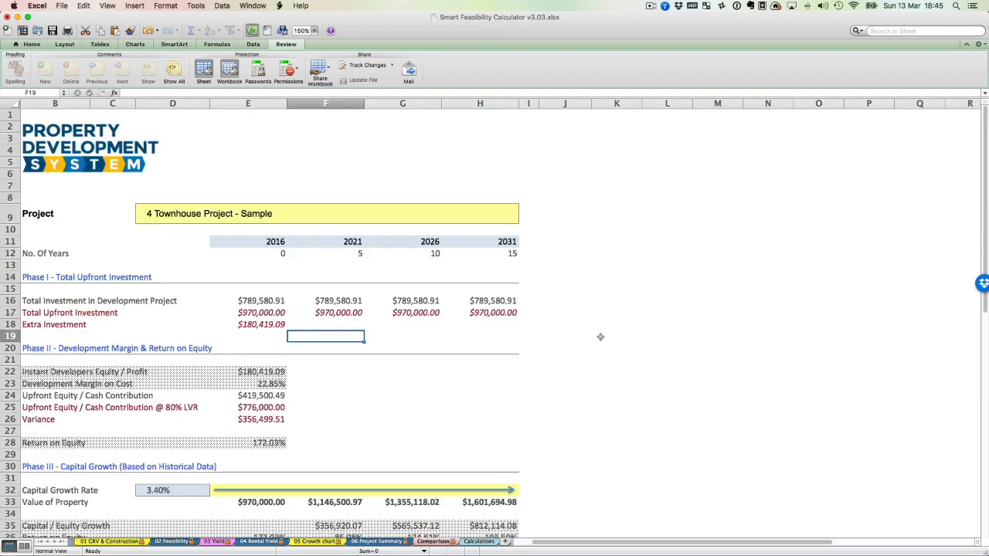
pyautogui.scroll(-5, 600, 338)
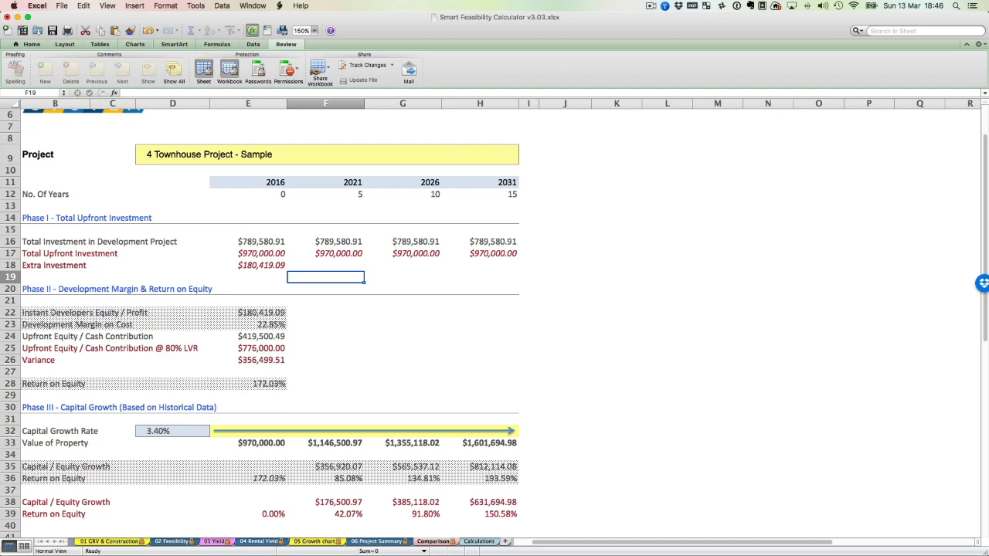
pyautogui.scroll(-5, 521, 310)
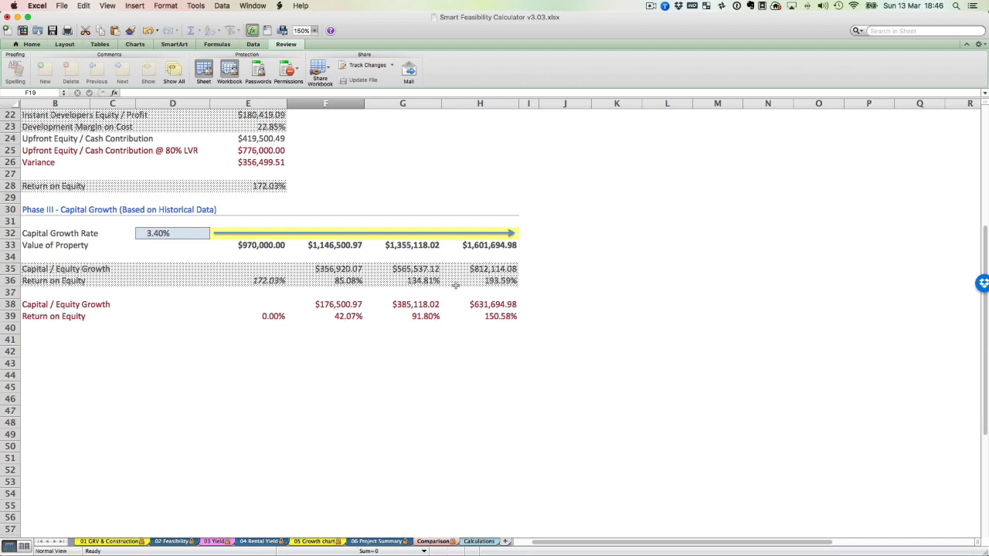
pyautogui.scroll(2, 455, 285)
pyautogui.scroll(4, 456, 286)
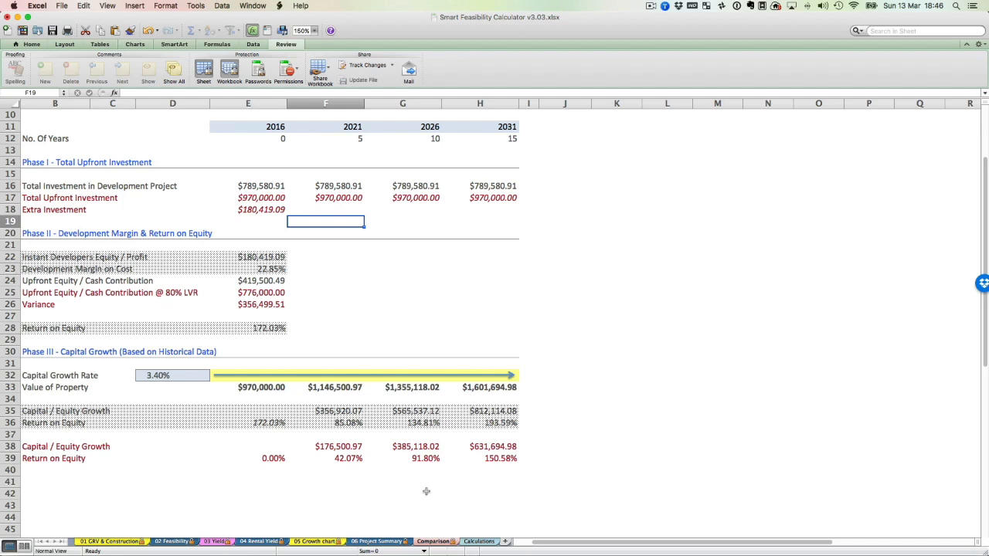
# Look over the blank cells of the Calculations sheet, and revisit the 06 Project Summary and Comparison sheets.
pyautogui.click(478, 541)
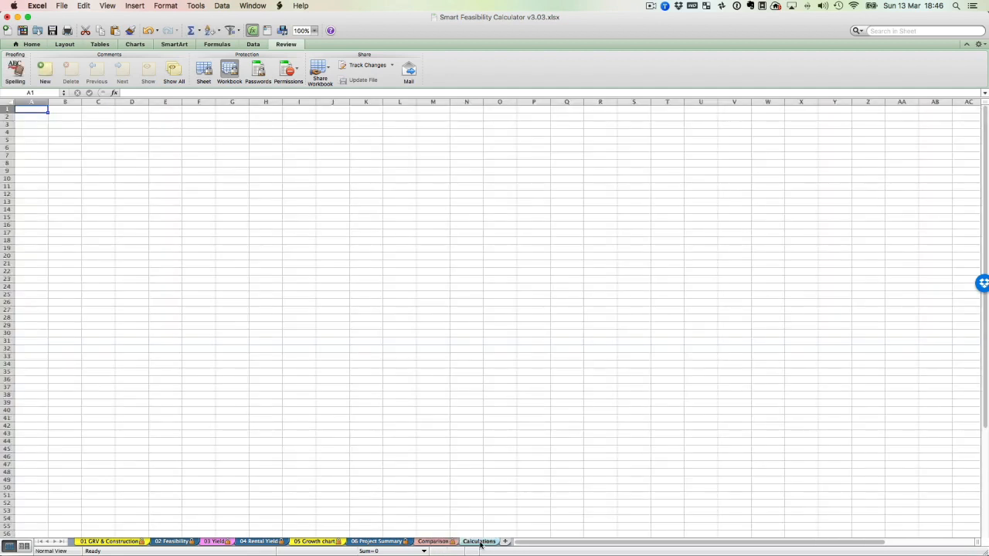
pyautogui.click(159, 139)
pyautogui.moveTo(187, 272); pyautogui.dragTo(198, 232)
pyautogui.click(108, 135)
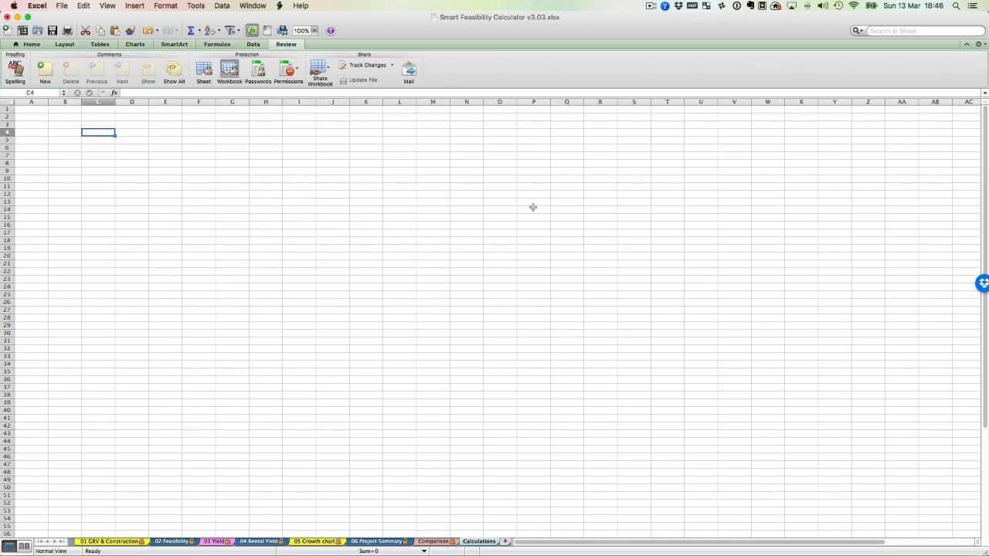
pyautogui.click(381, 543)
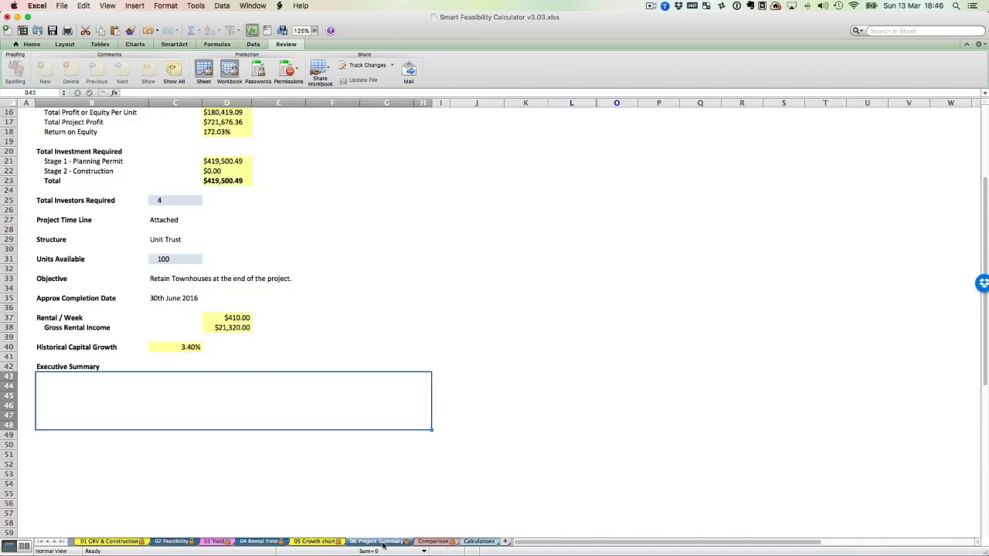
pyautogui.click(425, 542)
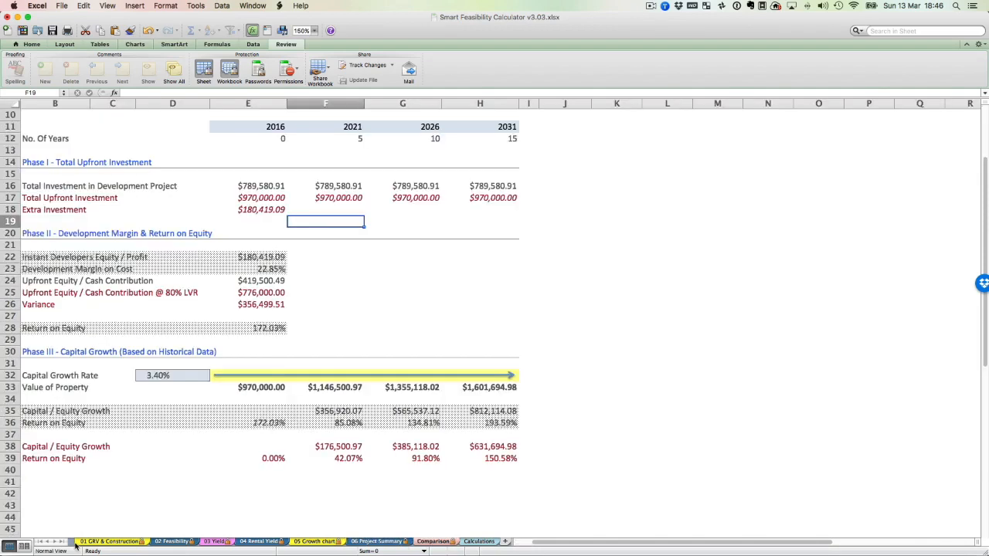
# From the 01 GRV & Construction sheet, set up printing of the entire workbook and choose to save it as a PDF.
pyautogui.click(106, 543)
pyautogui.press('super+p')
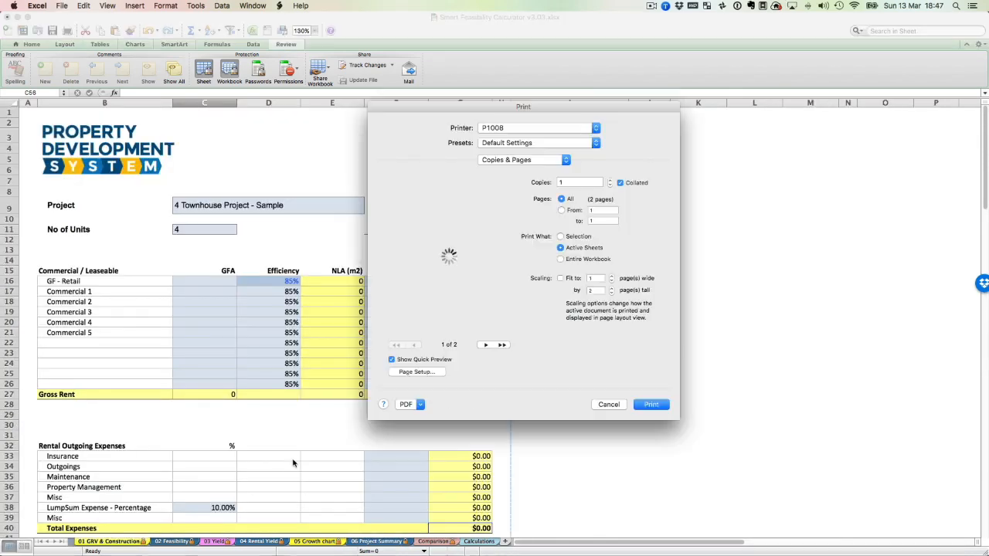
pyautogui.click(584, 261)
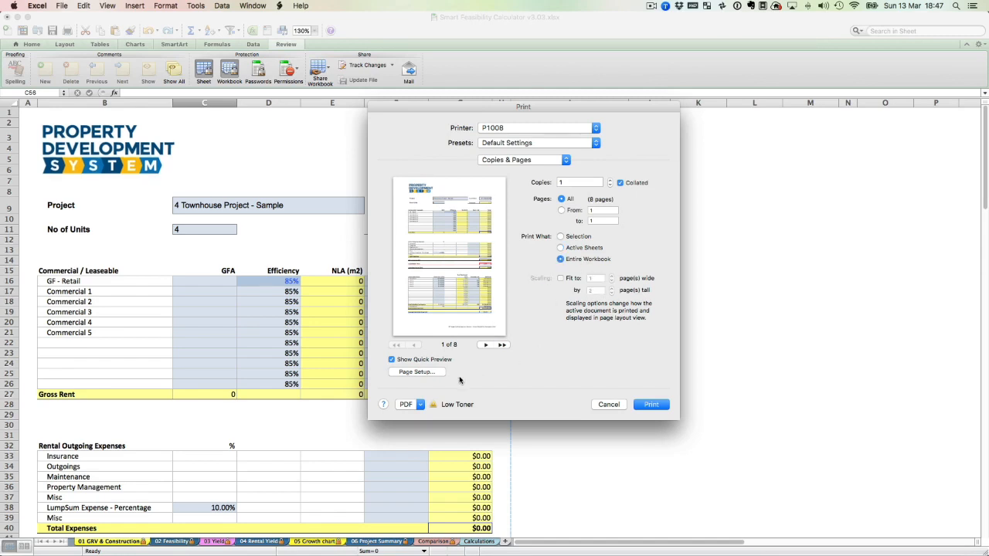
pyautogui.click(421, 404)
pyautogui.click(424, 426)
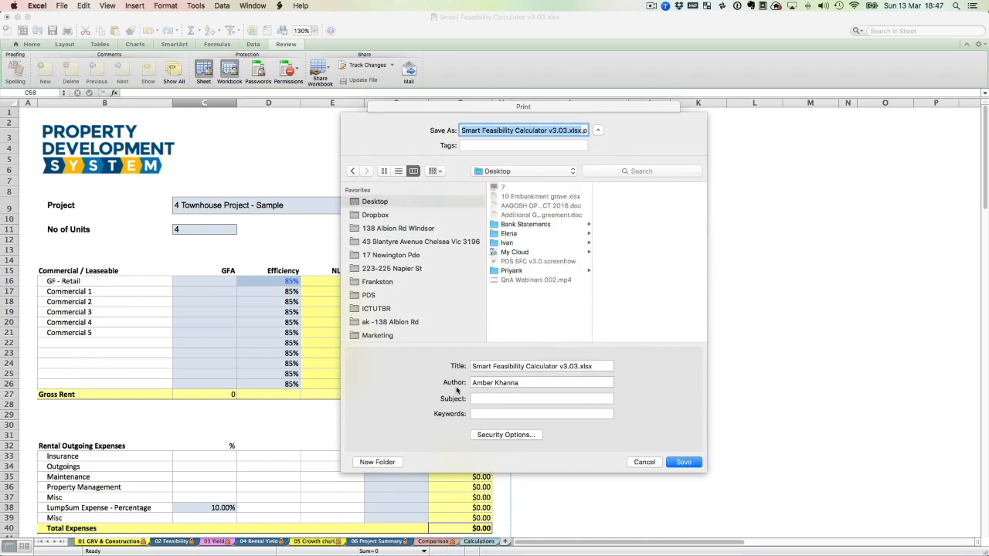
# Create a new folder named Test on the Desktop as the save location for the PDF.
pyautogui.click(378, 462)
pyautogui.write('Test')
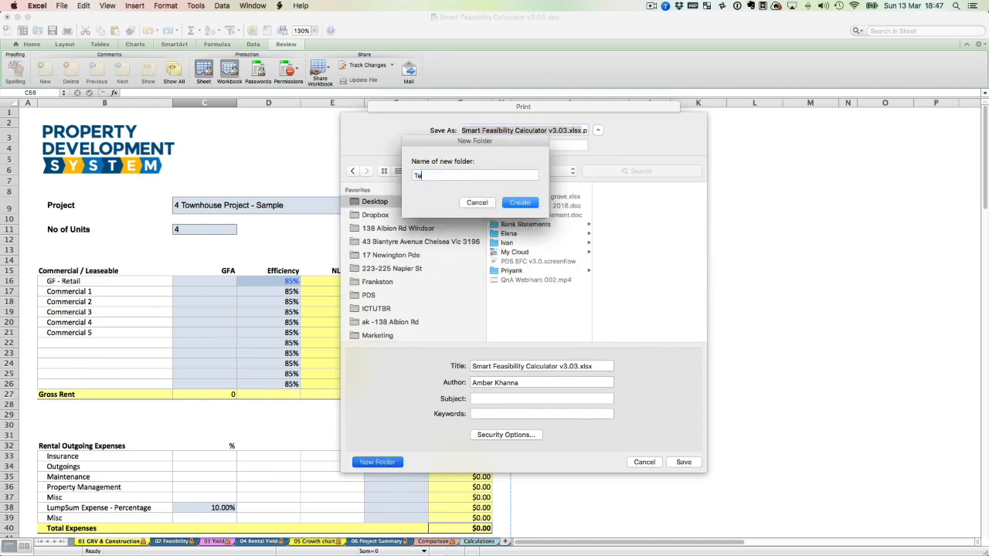
pyautogui.press('Return')
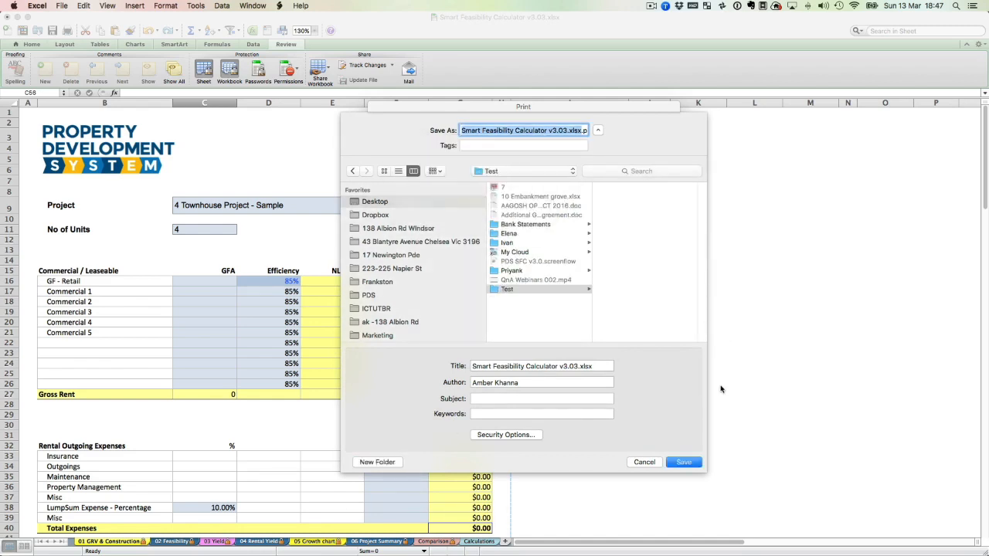
# Save the workbook's PDFs into the Test folder, and show that folder in Finder with the file name column wide enough to read.
pyautogui.click(683, 462)
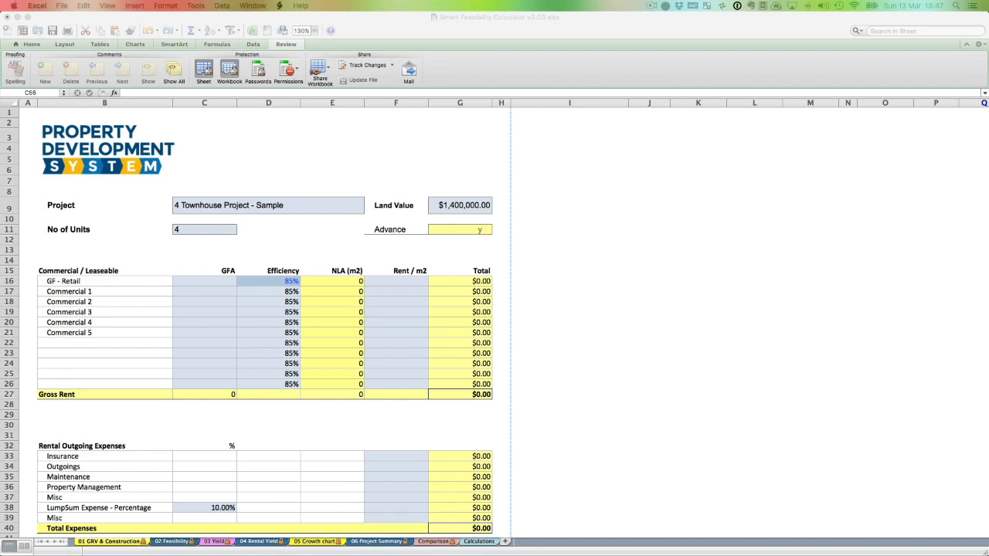
pyautogui.moveTo(491, 79); pyautogui.dragTo(449, 78)
pyautogui.moveTo(269, 162); pyautogui.dragTo(498, 163)
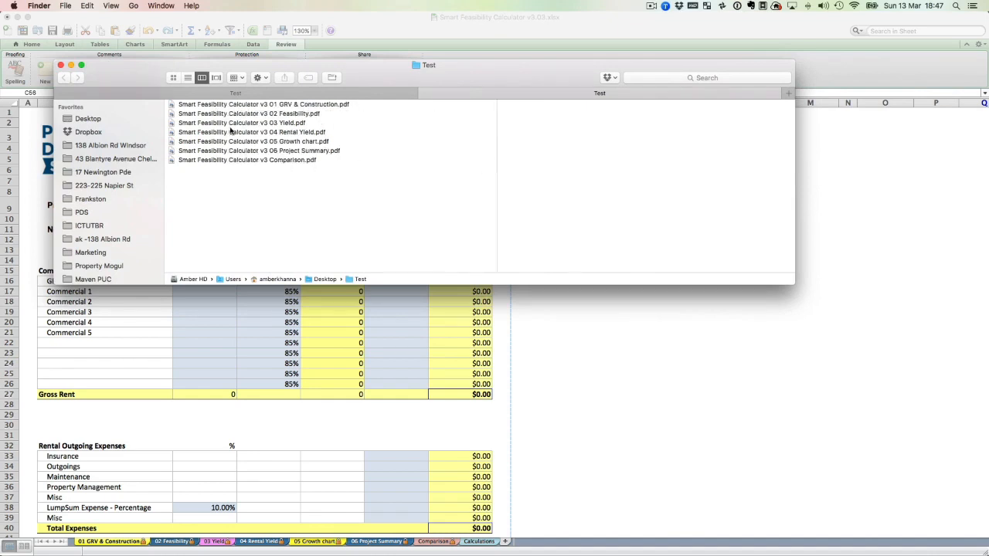
# Open Smart Feasibility Calculator v3 06 Project Summary.pdf in Preview and show its page thumbnails.
pyautogui.doubleClick(308, 150)
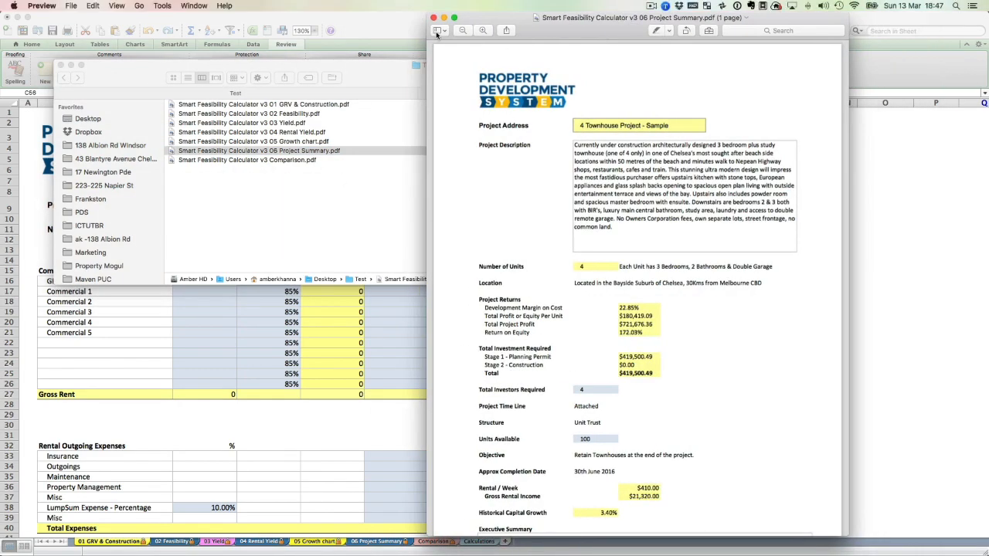
pyautogui.click(436, 34)
pyautogui.click(456, 54)
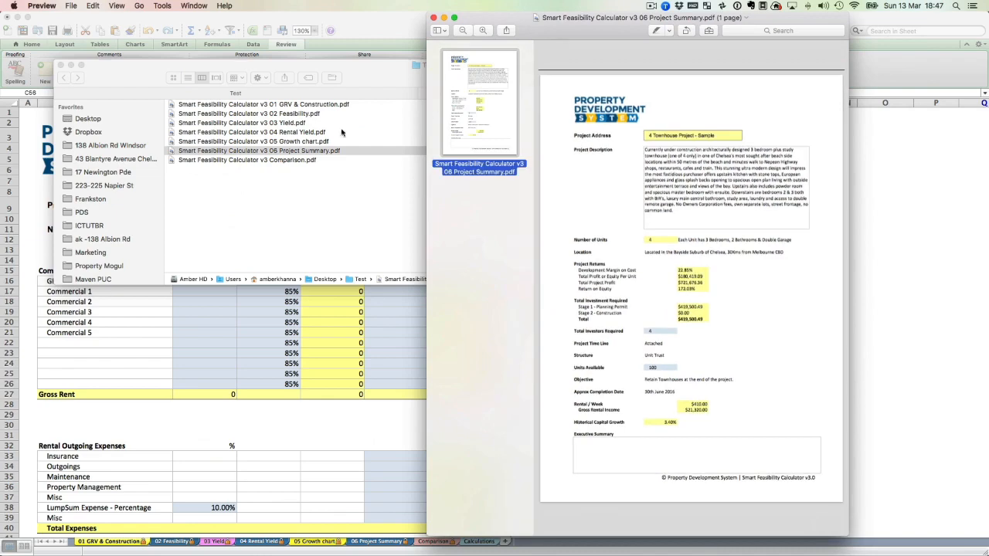
# Add the five PDFs from 01 GRV & Construction to 05 Growth chart in the Test folder to the Project Summary's thumbnails in Preview.
pyautogui.click(284, 108)
pyautogui.click(284, 105)
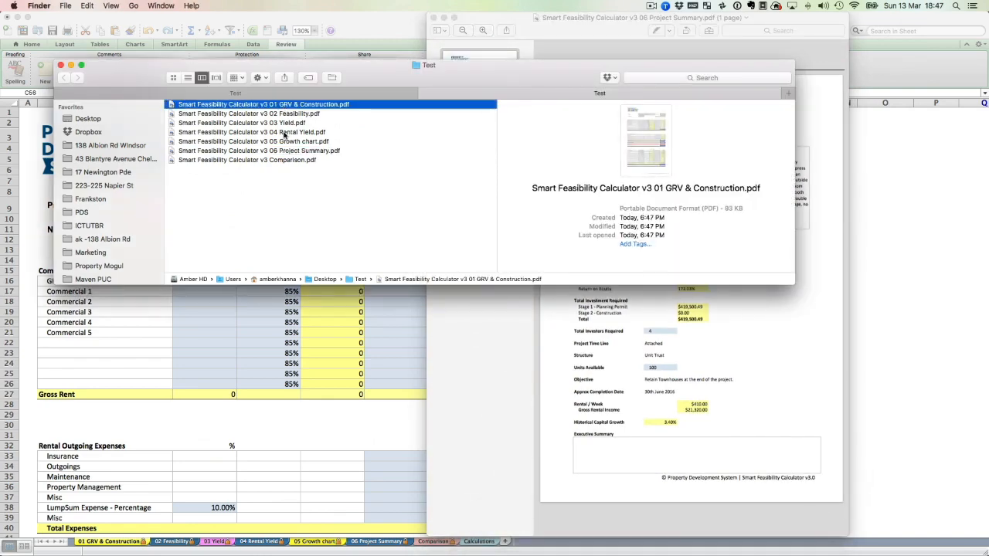
pyautogui.keyDown('shift'); pyautogui.click(283, 143); pyautogui.keyUp('shift')
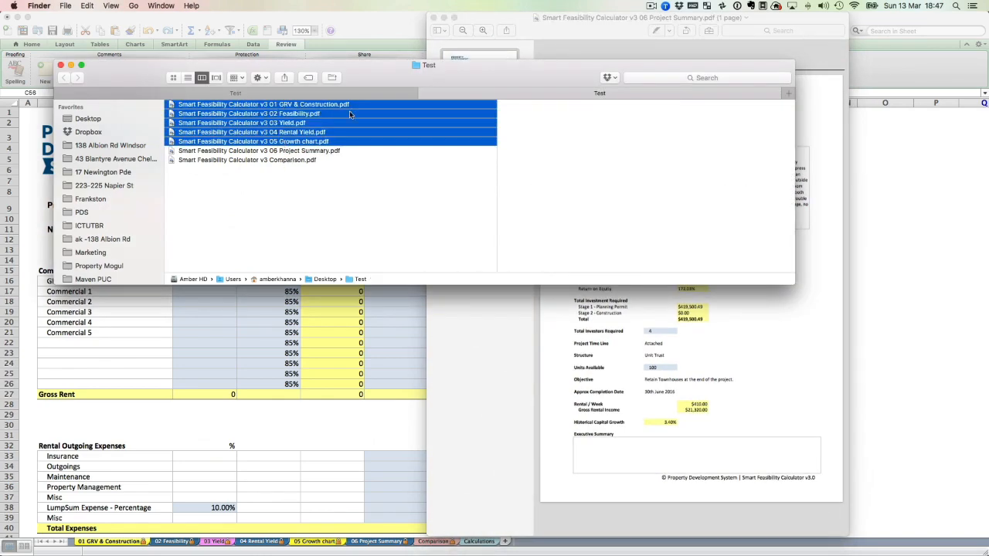
pyautogui.moveTo(270, 81); pyautogui.dragTo(543, 199)
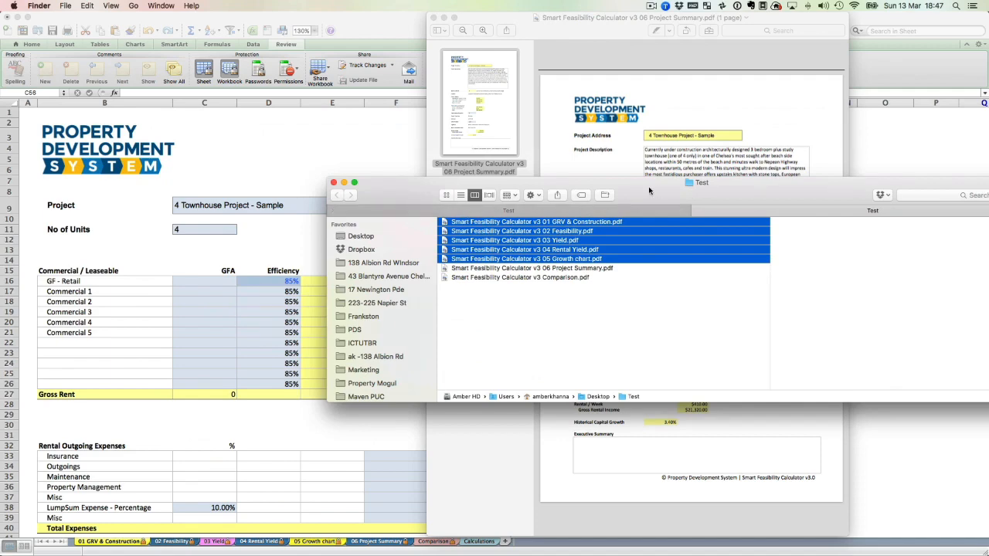
pyautogui.moveTo(648, 191); pyautogui.dragTo(757, 250)
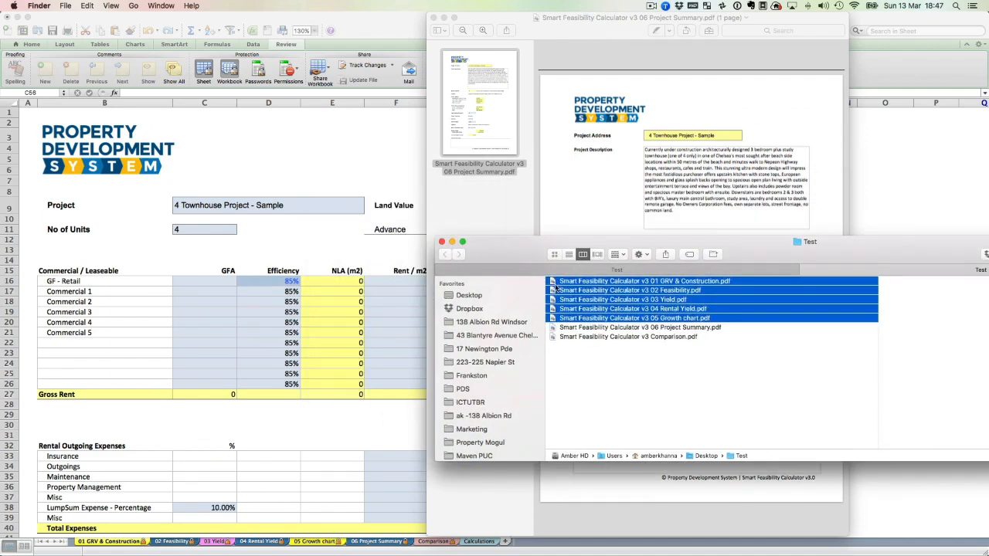
pyautogui.moveTo(570, 296); pyautogui.dragTo(487, 155)
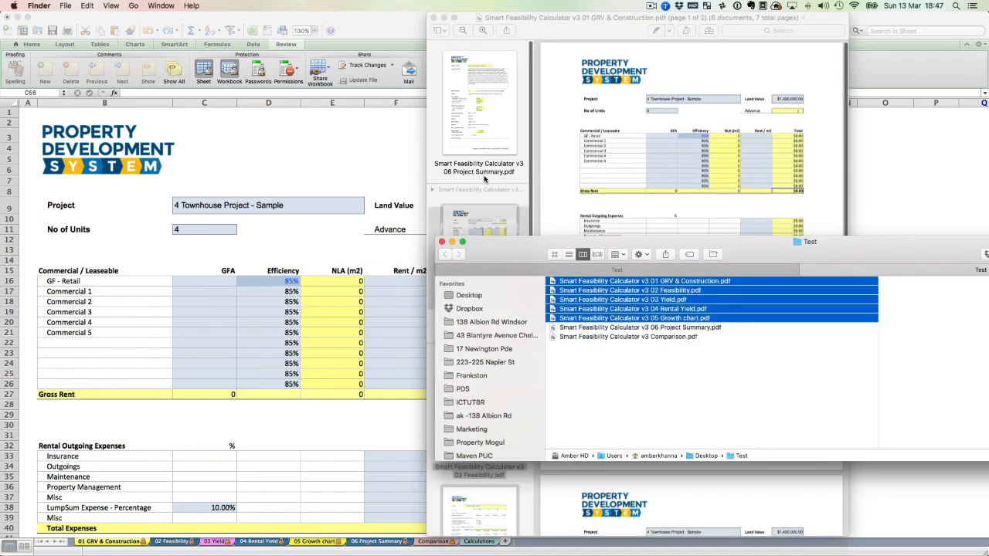
# Check the added documents' thumbnails and move the 06 Project Summary page between 01 GRV & Construction and 02 Feasibility.
pyautogui.click(486, 139)
pyautogui.scroll(-5, 478, 232)
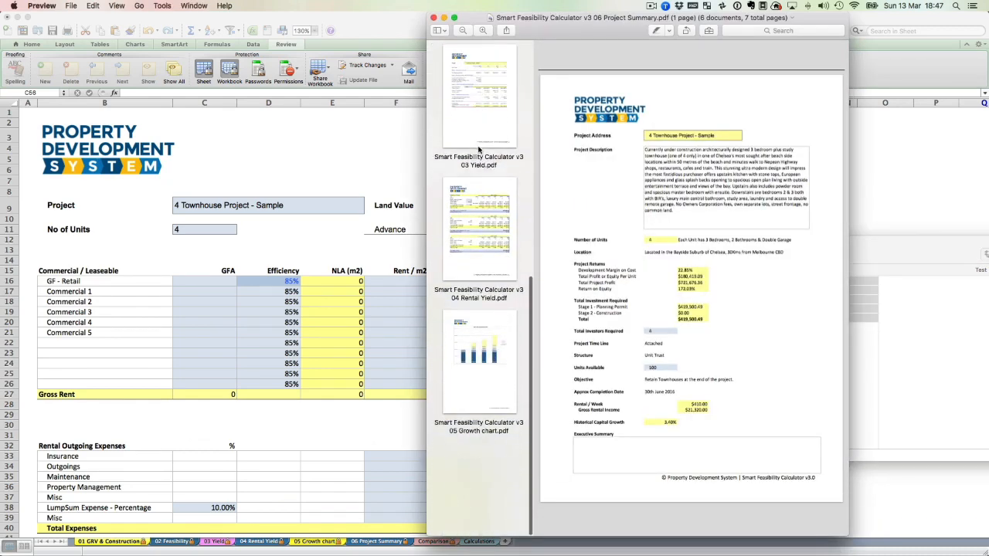
pyautogui.click(485, 360)
pyautogui.scroll(10, 485, 359)
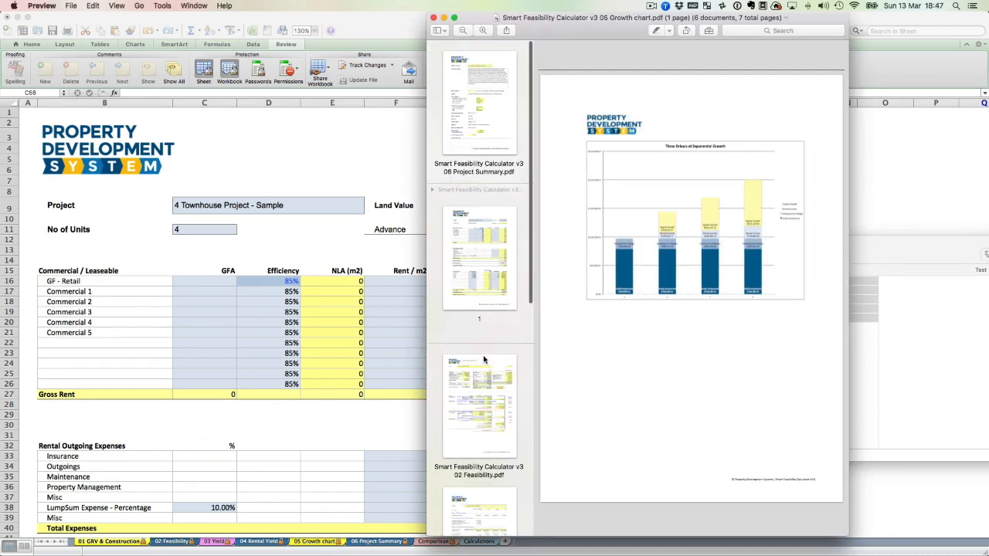
pyautogui.click(478, 115)
pyautogui.moveTo(479, 115); pyautogui.dragTo(486, 324)
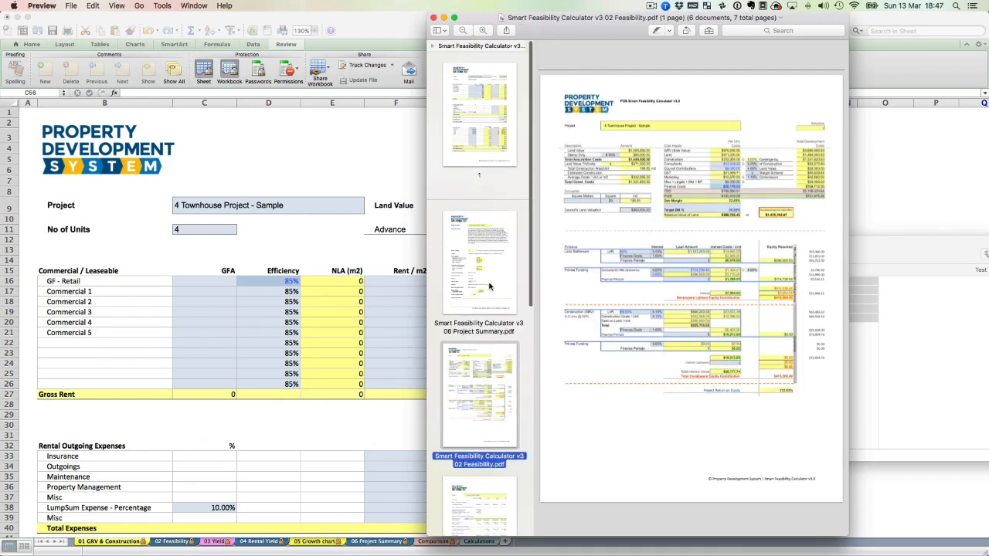
# Examine the Project Summary, Yield, Rental Yield and Growth chart pages among the combined PDFs, and close the Preview window.
pyautogui.click(489, 286)
pyautogui.scroll(-5, 488, 286)
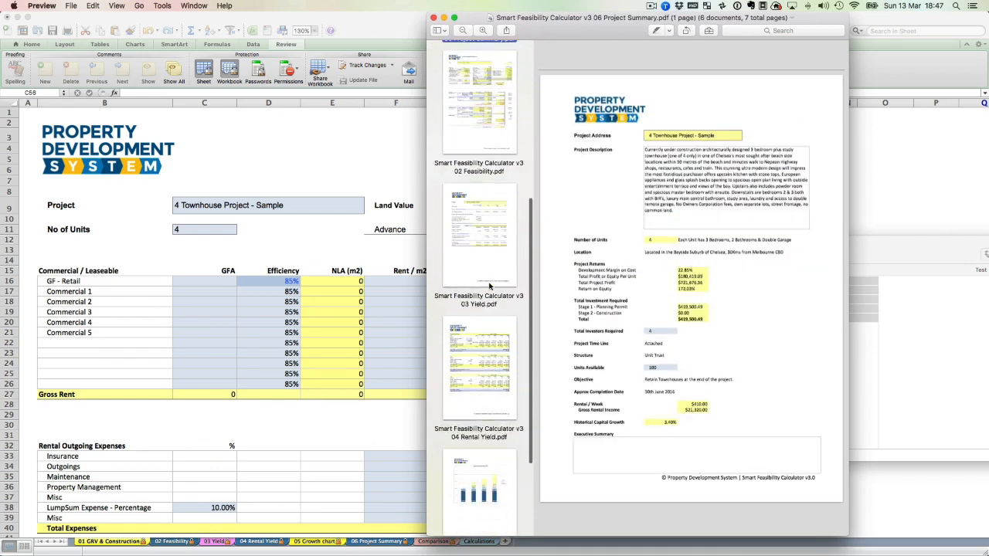
pyautogui.scroll(-3, 488, 286)
pyautogui.scroll(2, 483, 324)
pyautogui.click(478, 281)
pyautogui.click(482, 414)
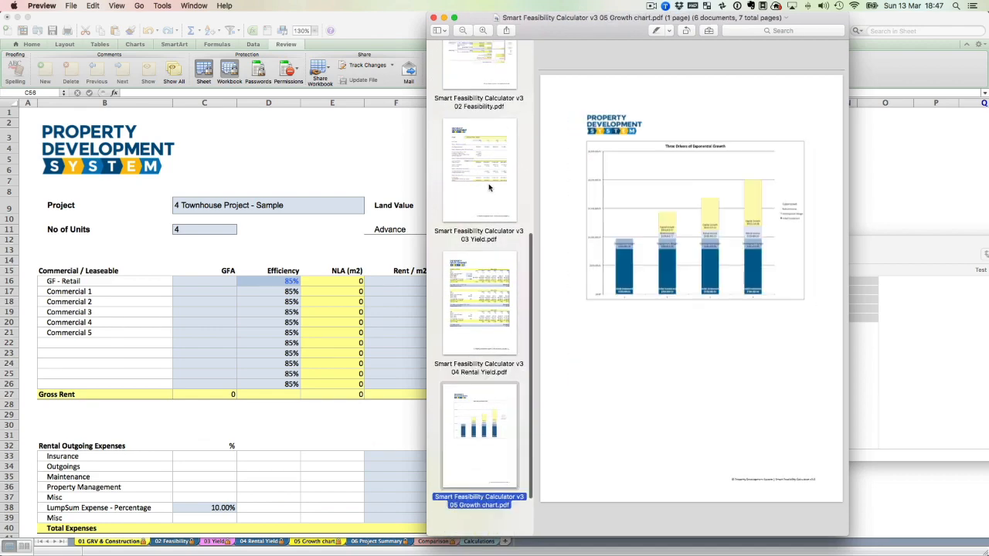
pyautogui.click(488, 188)
pyautogui.scroll(5, 489, 177)
pyautogui.click(475, 243)
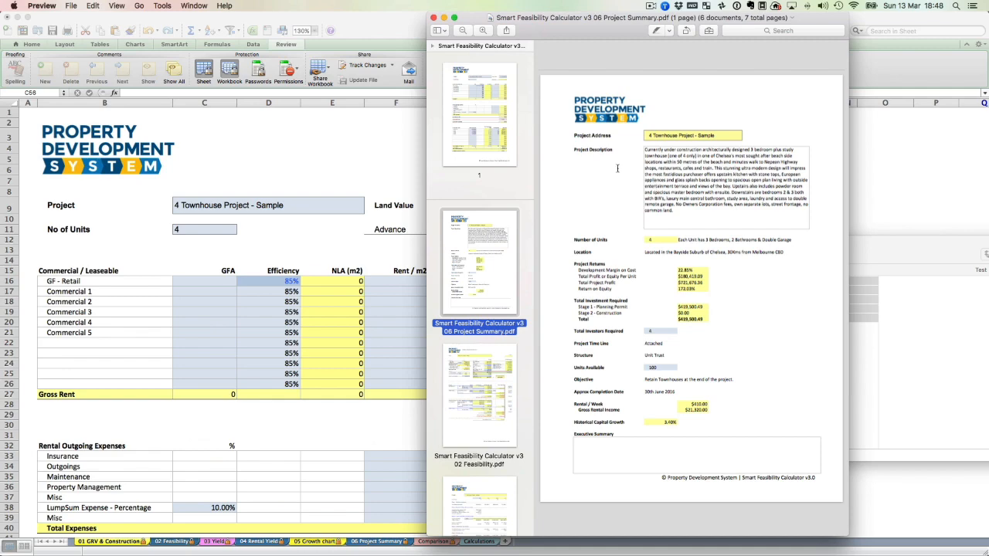
pyautogui.click(432, 19)
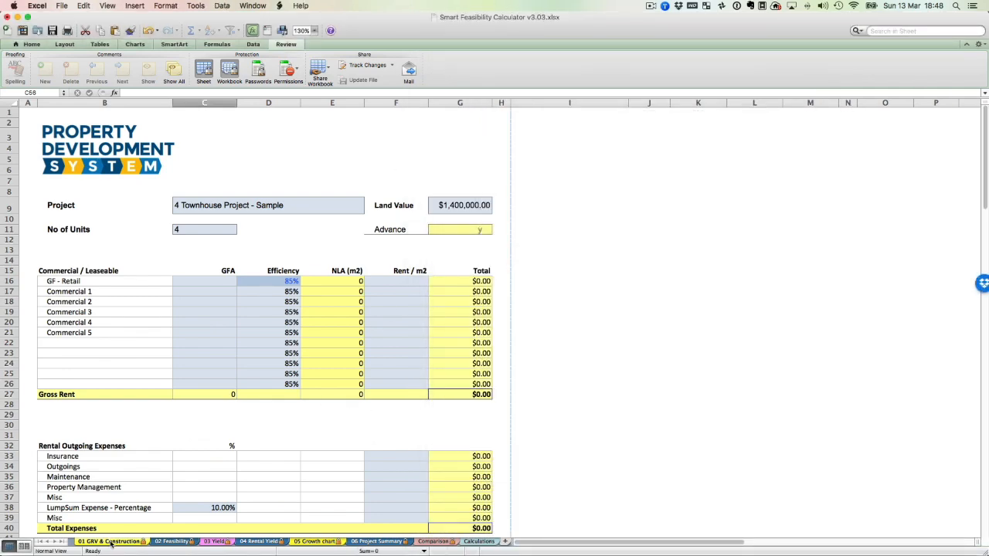
# Back in the Excel workbook, review the project name cell on 01 GRV & Construction and the sheets from 02 Feasibility through Comparison.
pyautogui.click(215, 202)
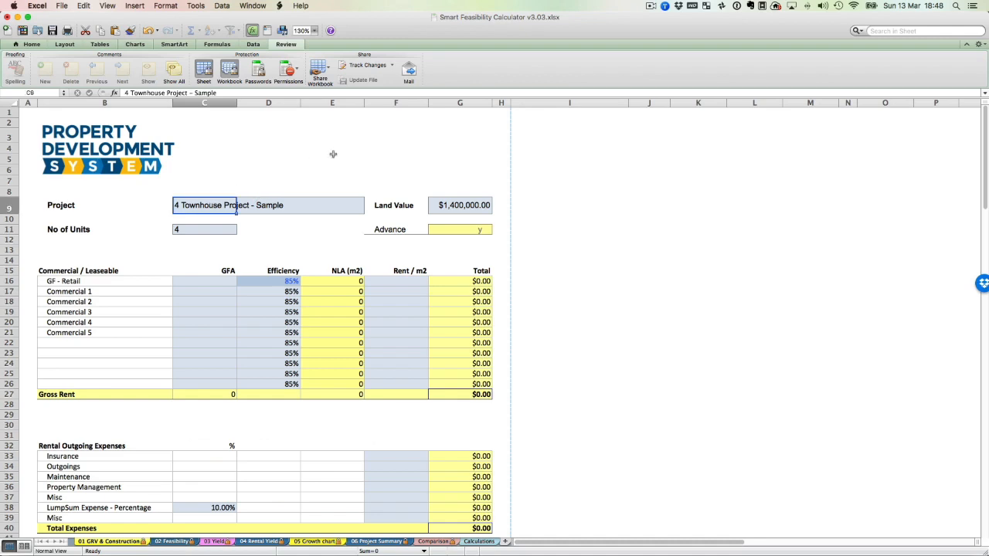
pyautogui.click(171, 543)
pyautogui.click(208, 543)
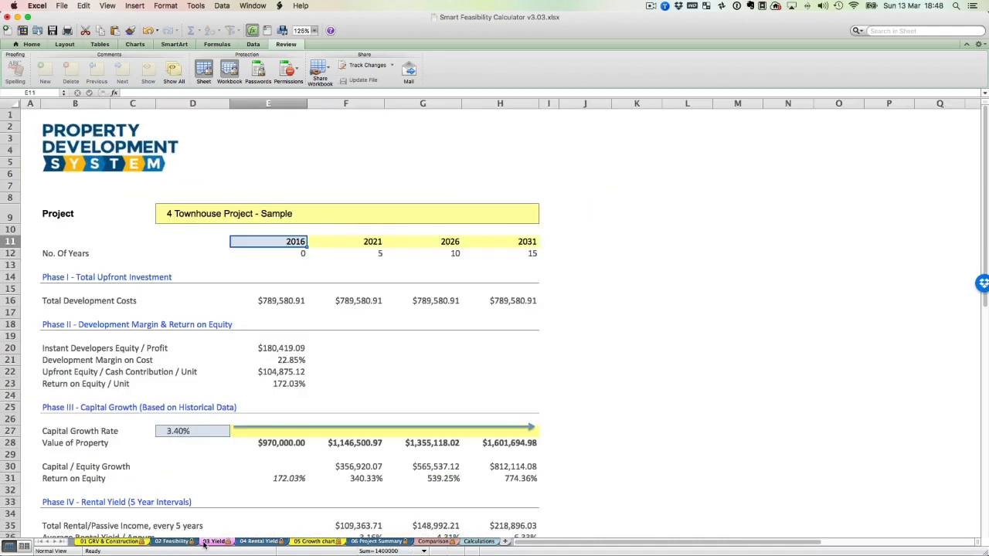
pyautogui.click(274, 544)
pyautogui.click(298, 543)
pyautogui.click(374, 544)
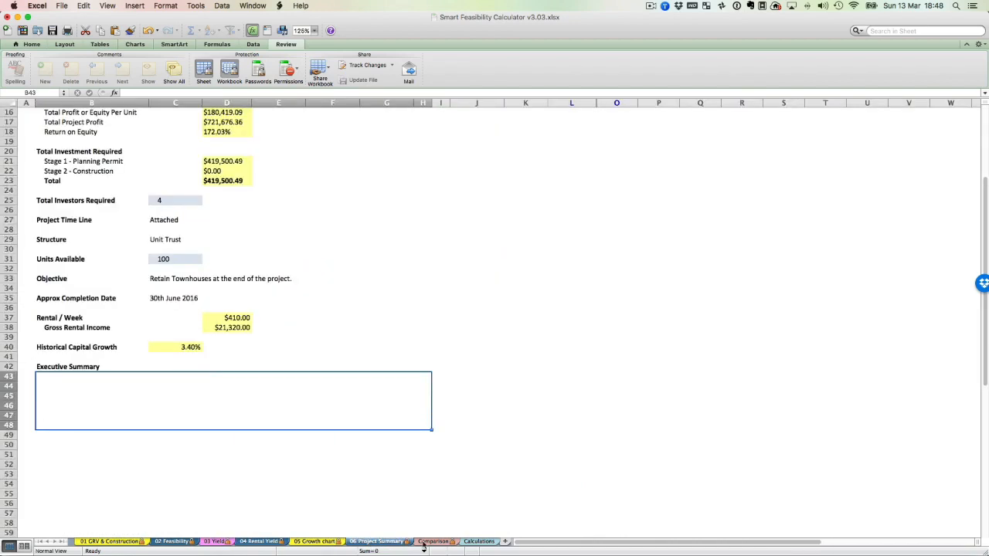
pyautogui.click(448, 544)
pyautogui.click(121, 544)
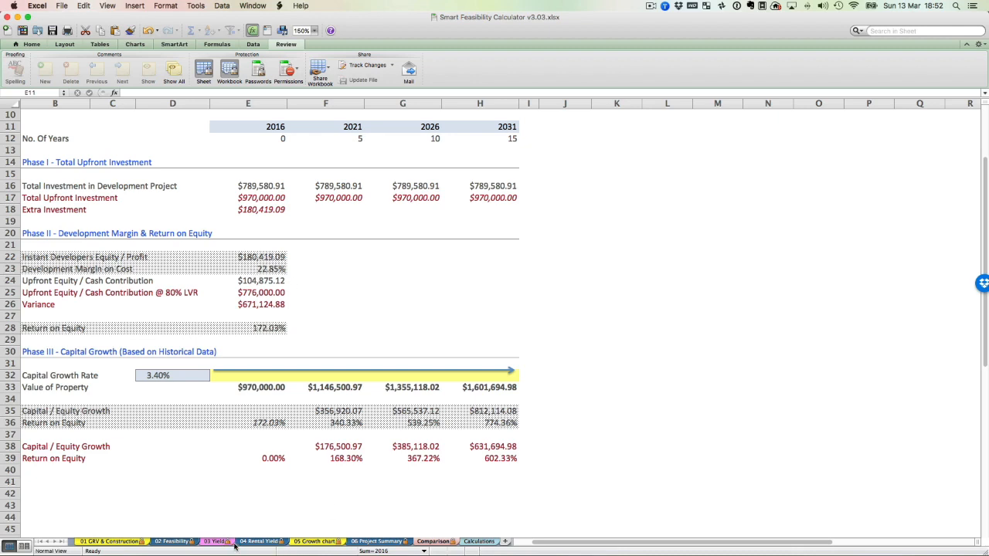
# Compare the 03 Yield sheet's phases with those on the Comparison sheet, and view the Calculations sheet.
pyautogui.click(223, 545)
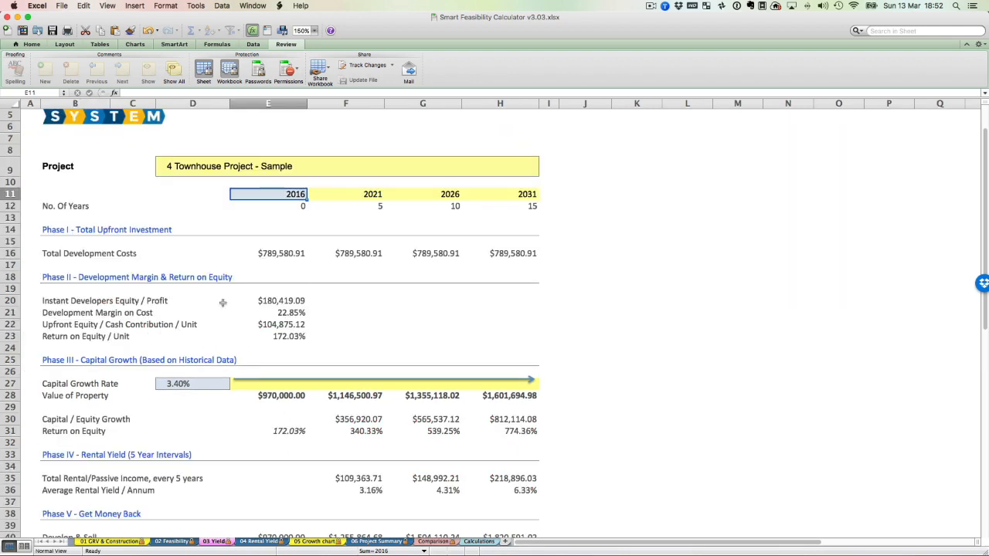
pyautogui.click(431, 542)
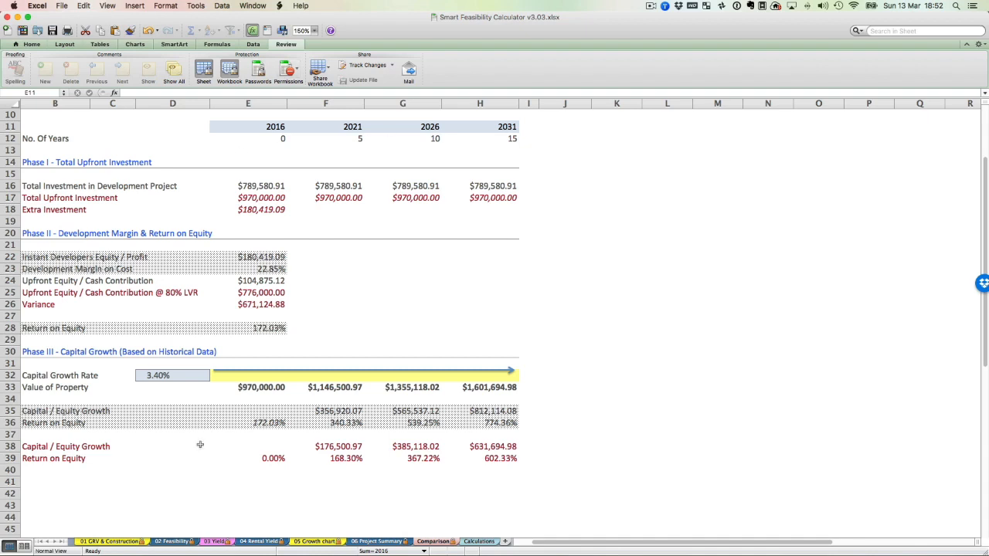
pyautogui.click(472, 542)
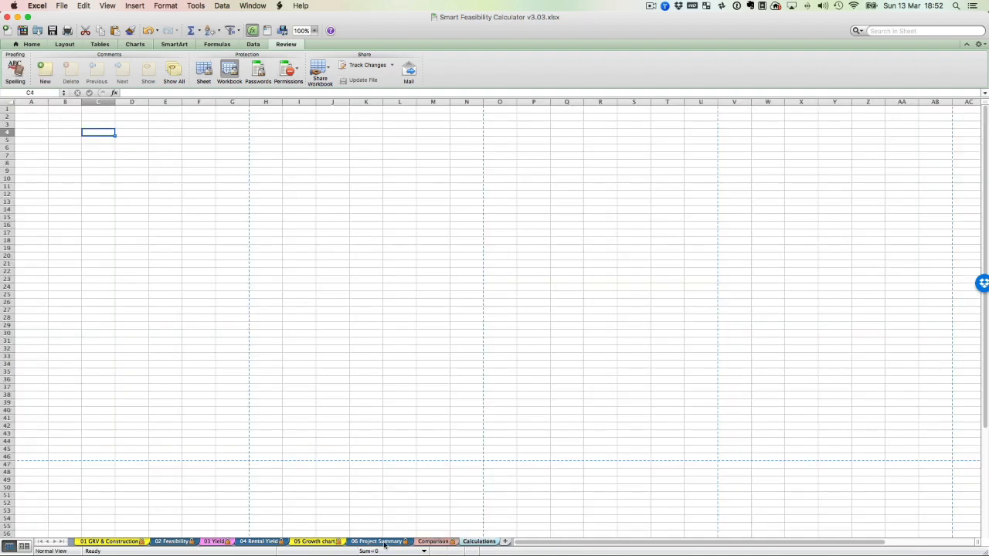